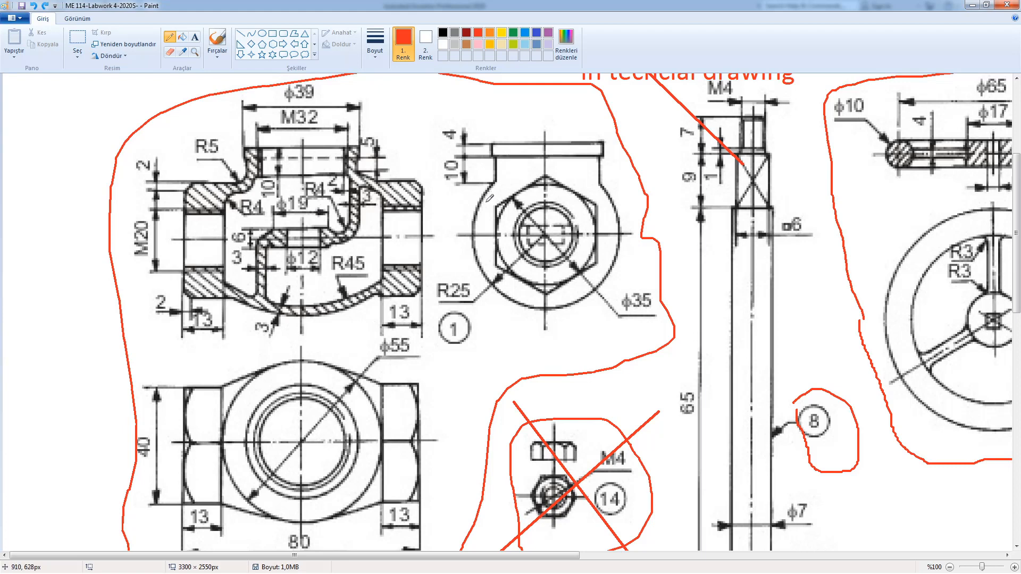
# Step: Outline the hexagon, the lower nut and both hatched end sections in red
pyautogui.moveTo(498, 204)
pyautogui.mouseDown()
pyautogui.moveTo(543, 175)
pyautogui.moveTo(561, 186)
pyautogui.moveTo(585, 204)
pyautogui.moveTo(584, 265)
pyautogui.moveTo(551, 288)
pyautogui.moveTo(508, 266)
pyautogui.moveTo(500, 190)
pyautogui.mouseUp()
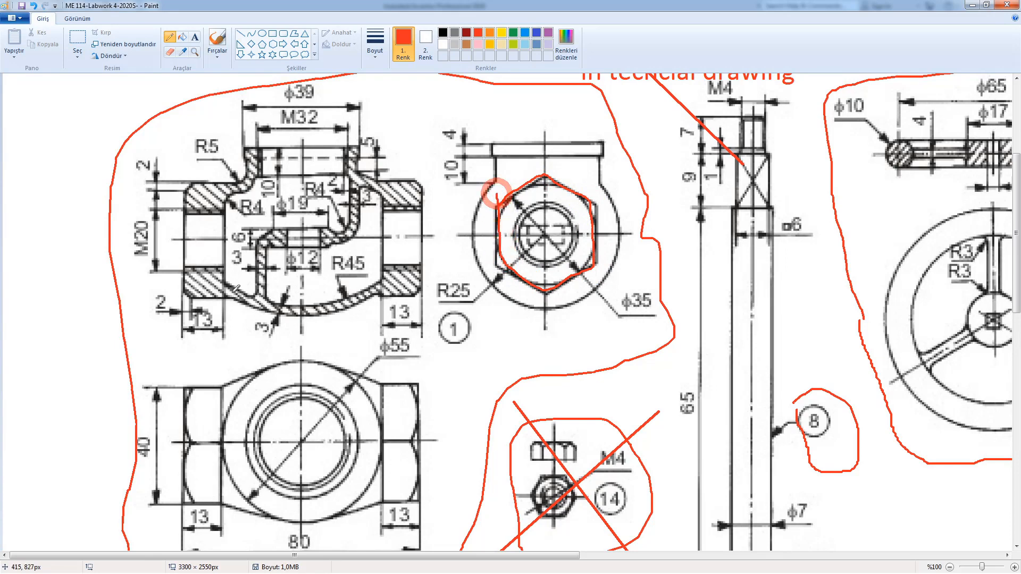
pyautogui.moveTo(185, 387)
pyautogui.mouseDown()
pyautogui.moveTo(190, 495)
pyautogui.moveTo(228, 492)
pyautogui.moveTo(224, 417)
pyautogui.moveTo(215, 378)
pyautogui.moveTo(204, 376)
pyautogui.mouseUp()
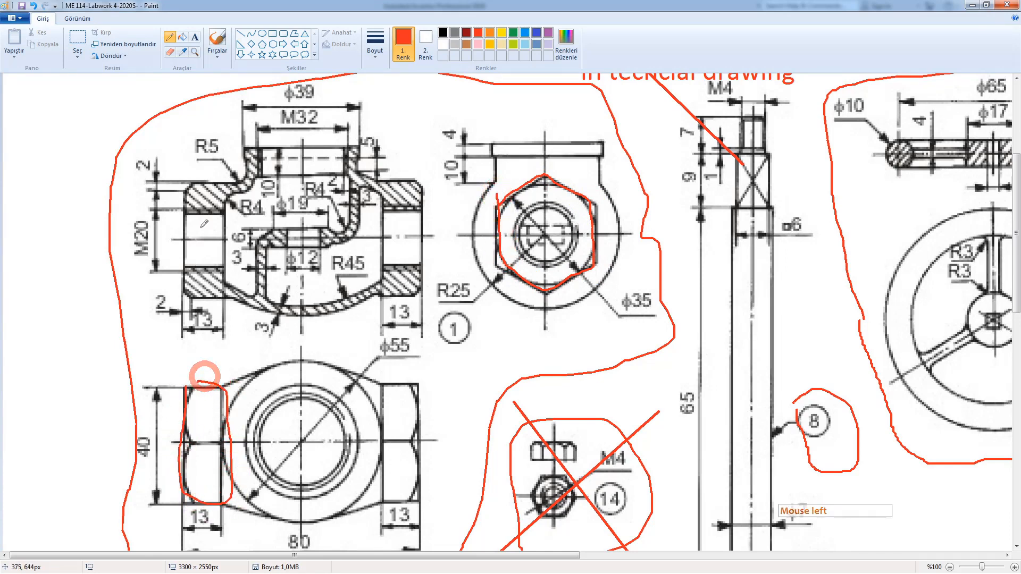
pyautogui.moveTo(203, 173)
pyautogui.mouseDown()
pyautogui.moveTo(150, 216)
pyautogui.moveTo(213, 311)
pyautogui.moveTo(218, 213)
pyautogui.moveTo(186, 188)
pyautogui.mouseUp()
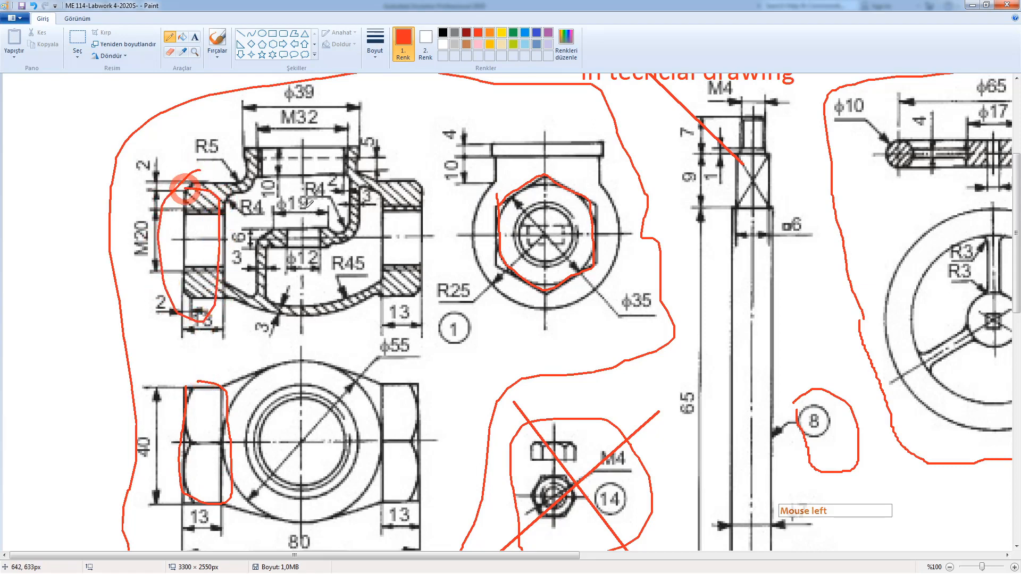
pyautogui.moveTo(405, 178)
pyautogui.mouseDown()
pyautogui.moveTo(375, 290)
pyautogui.moveTo(432, 224)
pyautogui.moveTo(399, 183)
pyautogui.mouseUp()
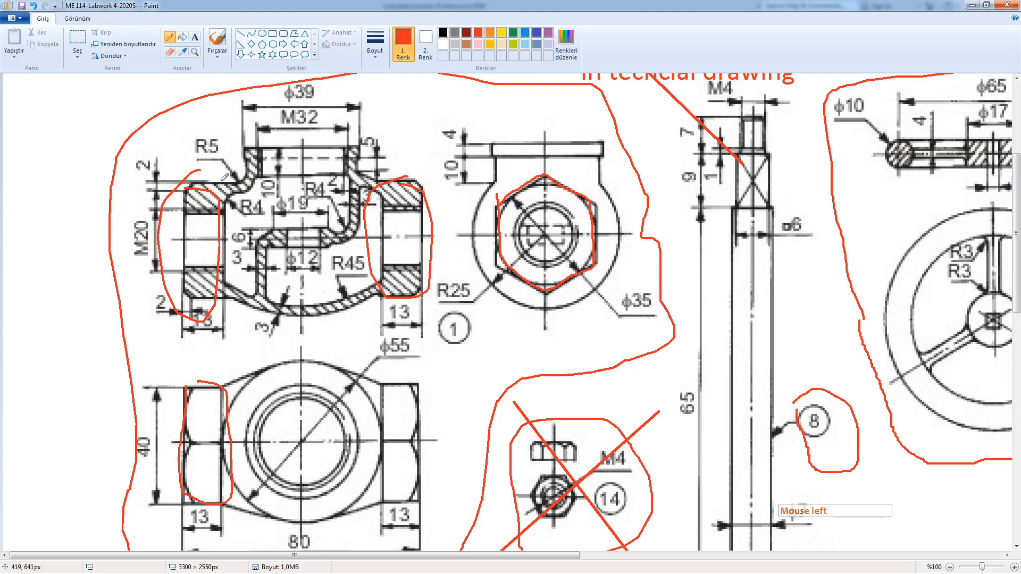
# Step: Trace the top and bottom of the ϕ55 circle and the R5 curve around the top opening in red
pyautogui.moveTo(226, 387)
pyautogui.mouseDown()
pyautogui.moveTo(316, 361)
pyautogui.moveTo(367, 373)
pyautogui.moveTo(352, 392)
pyautogui.mouseUp()
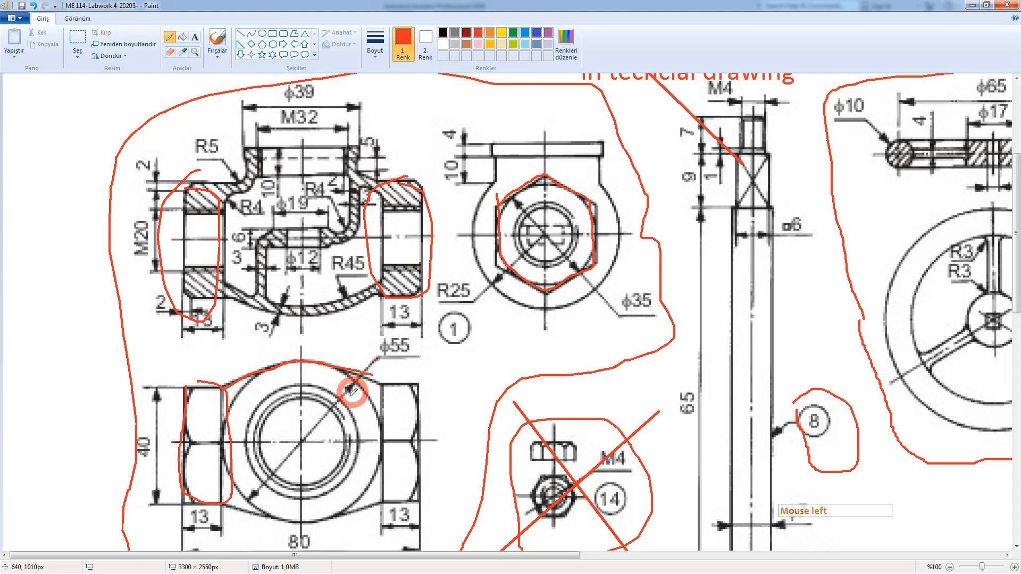
pyautogui.click(228, 504)
pyautogui.moveTo(229, 504)
pyautogui.mouseDown()
pyautogui.moveTo(308, 519)
pyautogui.moveTo(379, 496)
pyautogui.mouseUp()
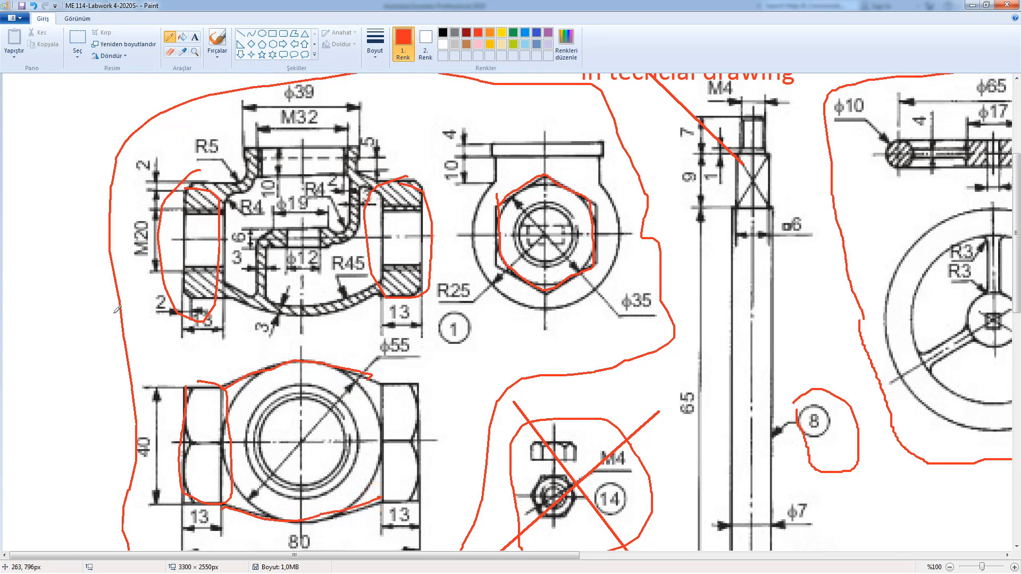
pyautogui.moveTo(229, 197)
pyautogui.mouseDown()
pyautogui.moveTo(251, 175)
pyautogui.moveTo(261, 141)
pyautogui.moveTo(324, 142)
pyautogui.moveTo(383, 216)
pyautogui.moveTo(382, 285)
pyautogui.moveTo(248, 287)
pyautogui.moveTo(233, 233)
pyautogui.mouseUp()
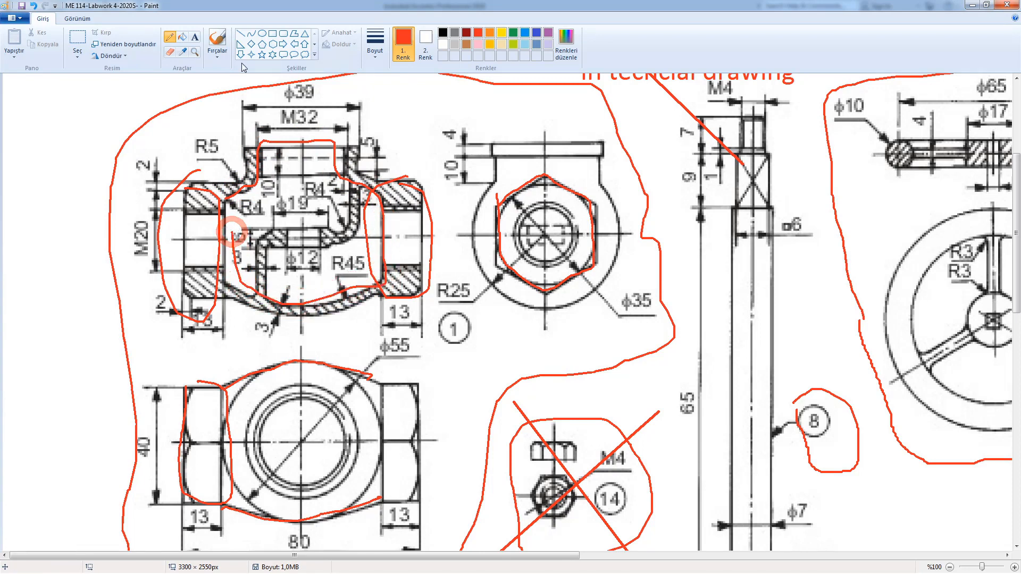
# Step: Outline the inner cavity around R4 in blue, then scribble over the bore centre in indigo
pyautogui.click(525, 33)
pyautogui.click(248, 231)
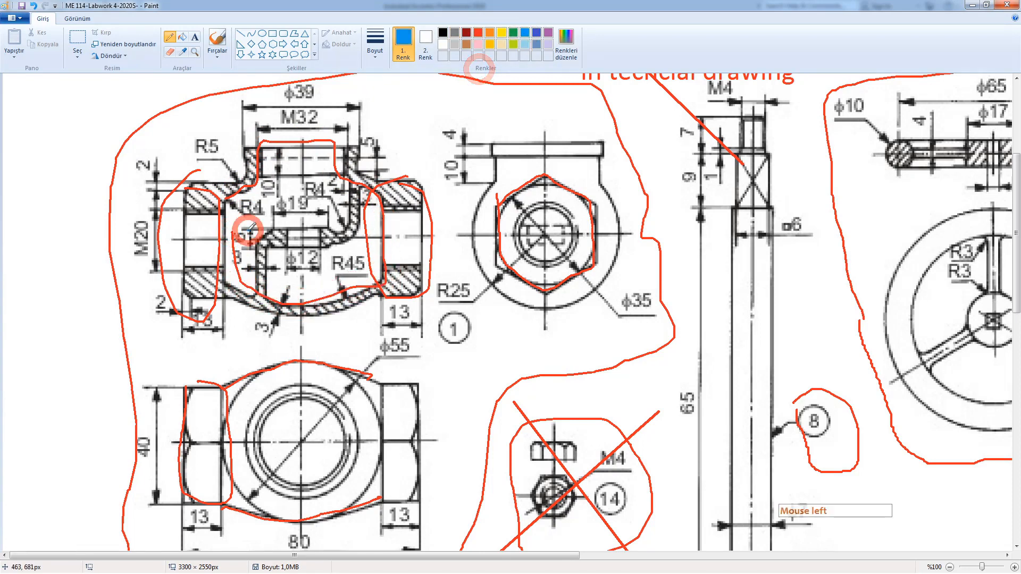
pyautogui.moveTo(247, 231)
pyautogui.mouseDown()
pyautogui.moveTo(326, 205)
pyautogui.moveTo(336, 175)
pyautogui.moveTo(364, 178)
pyautogui.moveTo(359, 235)
pyautogui.moveTo(276, 266)
pyautogui.moveTo(275, 322)
pyautogui.moveTo(245, 291)
pyautogui.moveTo(247, 228)
pyautogui.moveTo(281, 243)
pyautogui.moveTo(329, 241)
pyautogui.moveTo(314, 213)
pyautogui.moveTo(321, 224)
pyautogui.moveTo(273, 246)
pyautogui.moveTo(321, 228)
pyautogui.moveTo(294, 234)
pyautogui.moveTo(307, 234)
pyautogui.moveTo(316, 204)
pyautogui.mouseUp()
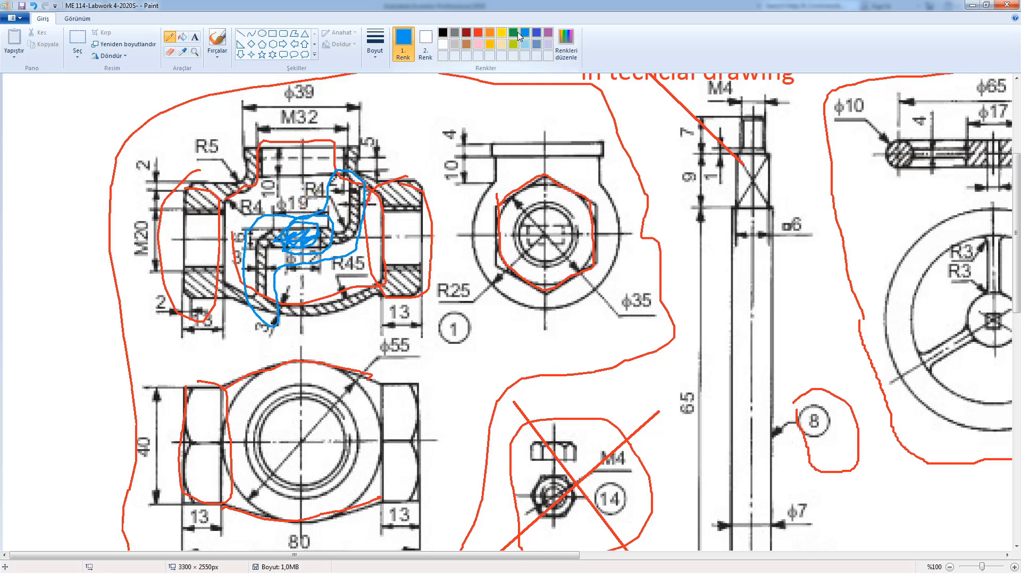
pyautogui.click(537, 33)
pyautogui.moveTo(310, 224)
pyautogui.mouseDown()
pyautogui.moveTo(300, 244)
pyautogui.moveTo(292, 240)
pyautogui.mouseUp()
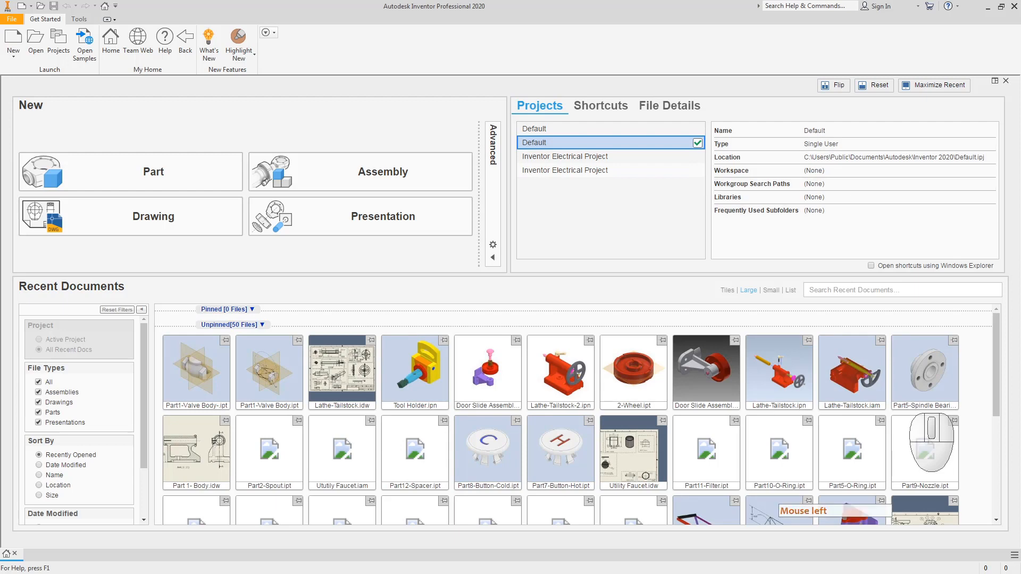
# Step: Create a new part from the Metric Standard (mm).ipt template
pyautogui.click(13, 38)
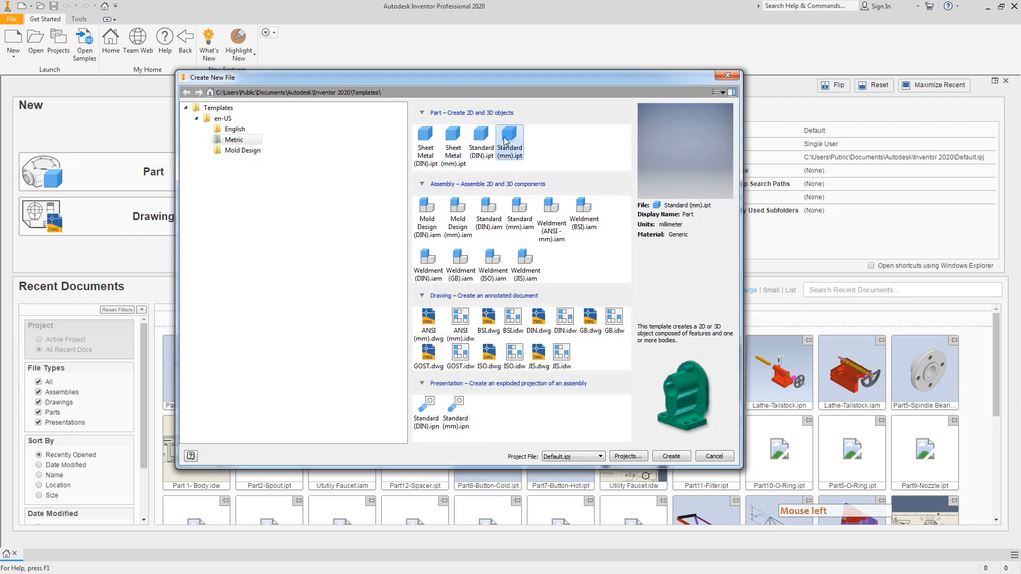
pyautogui.click(223, 141)
pyautogui.click(513, 154)
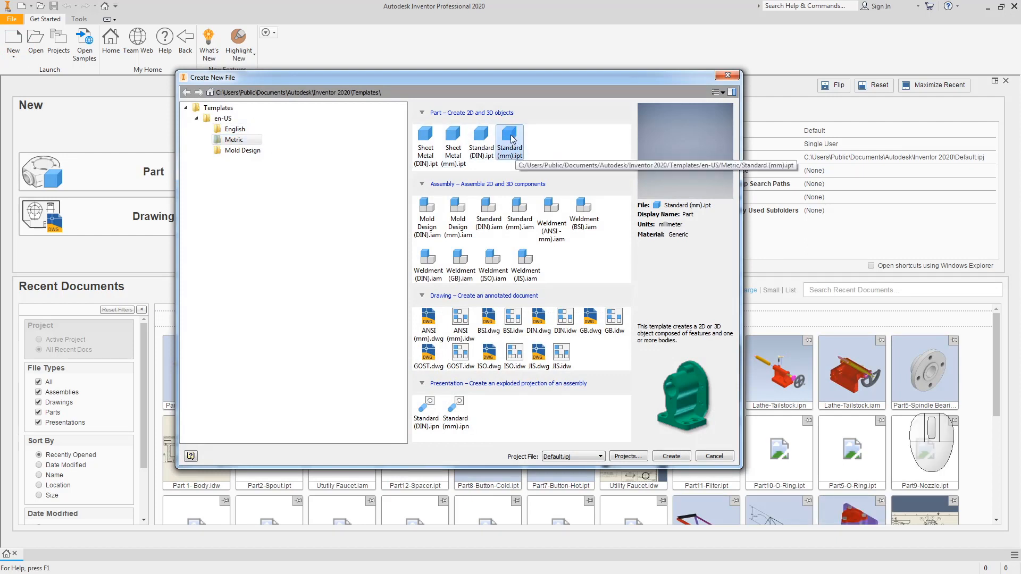
pyautogui.click(672, 456)
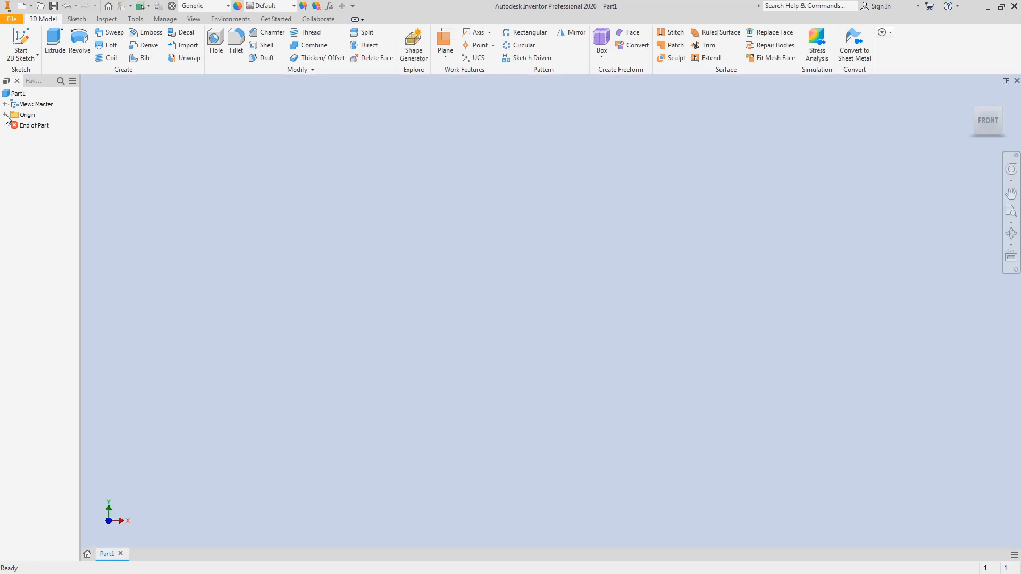
# Step: Make Part1's origin Center Point and XY Plane visible, then switch back to the drawing in Paint
pyautogui.click(5, 116)
pyautogui.click(5, 117)
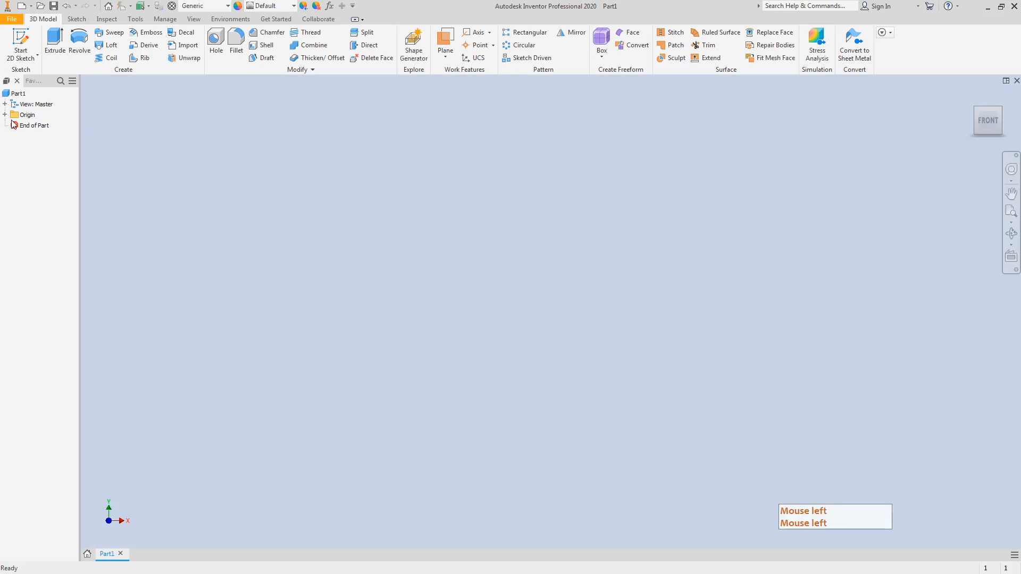
pyautogui.click(9, 120)
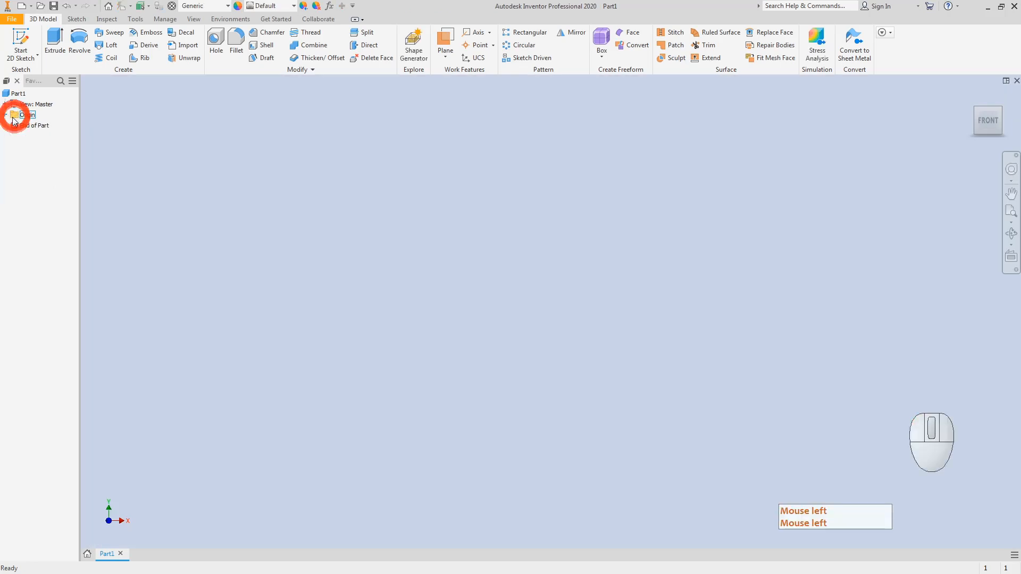
pyautogui.click(7, 119)
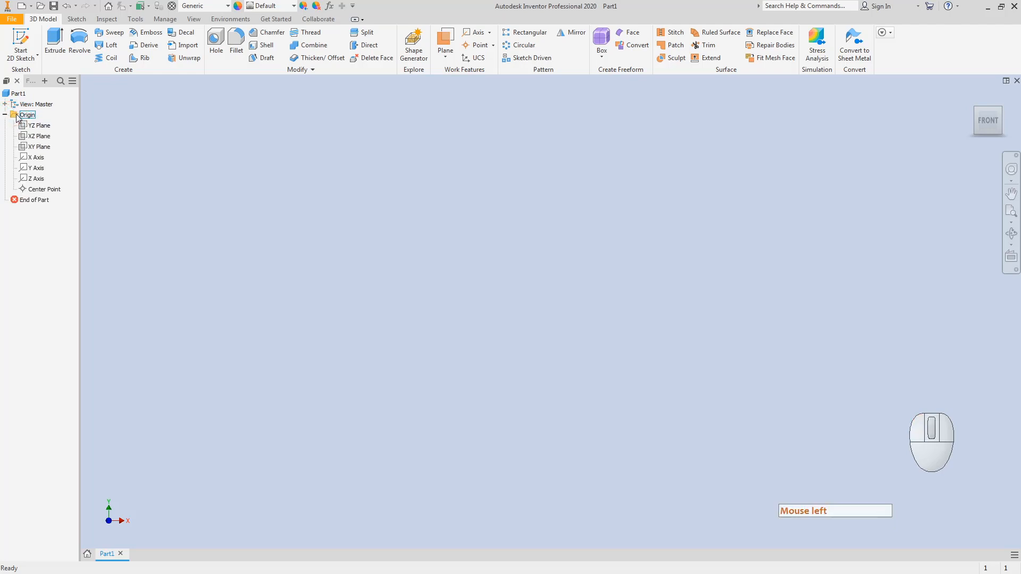
pyautogui.rightClick(33, 190)
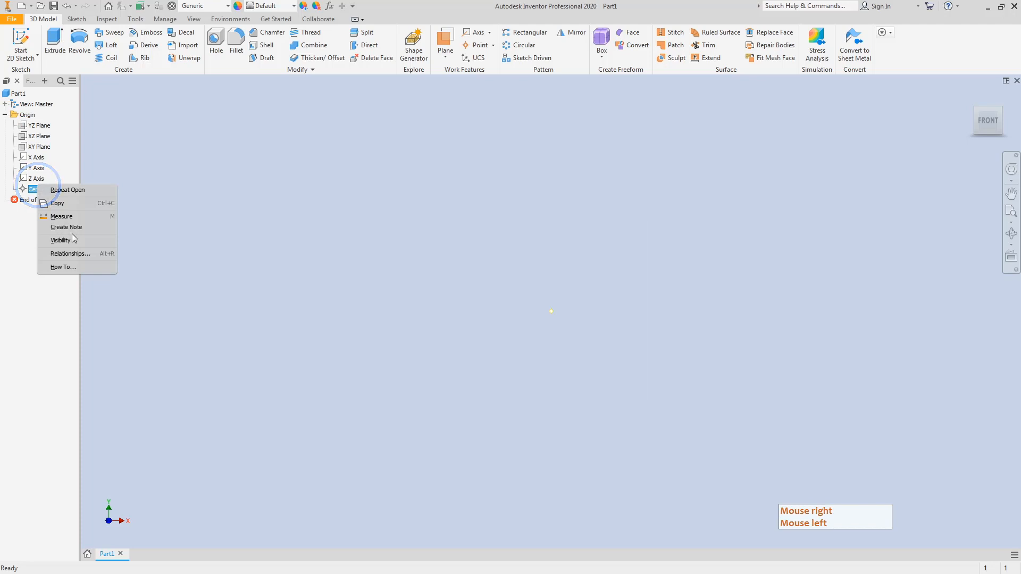
pyautogui.click(60, 242)
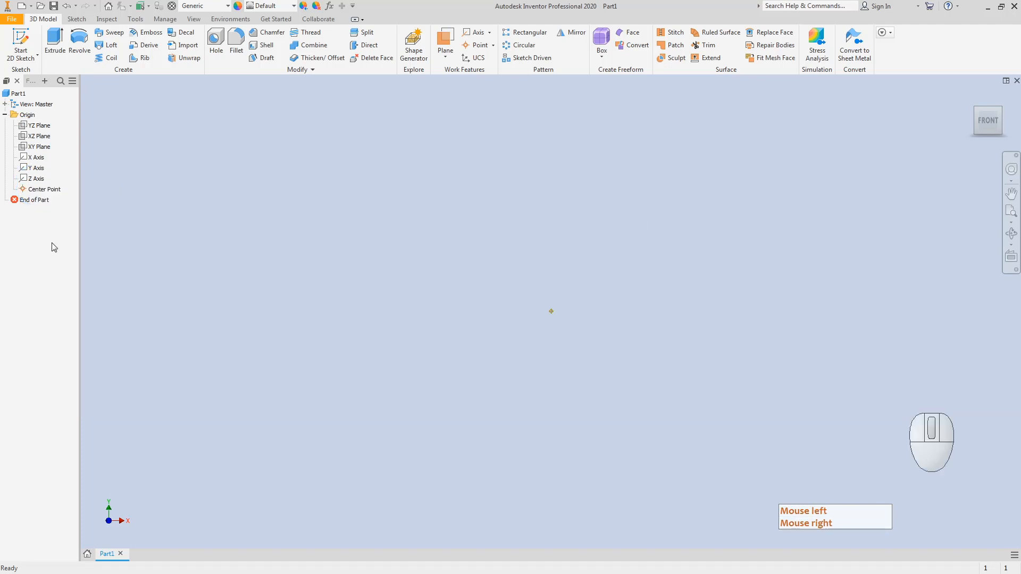
pyautogui.rightClick(33, 147)
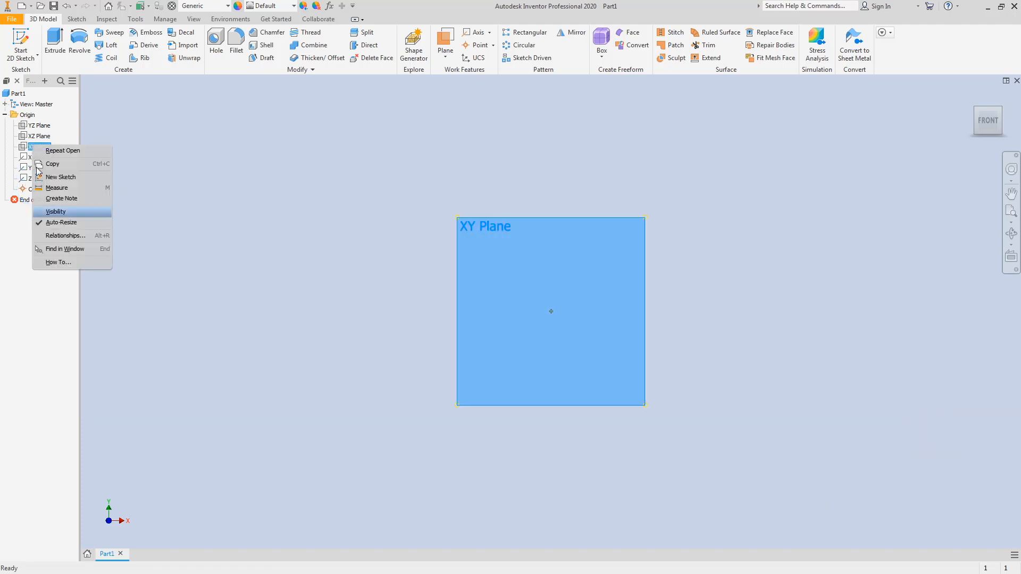
pyautogui.click(56, 213)
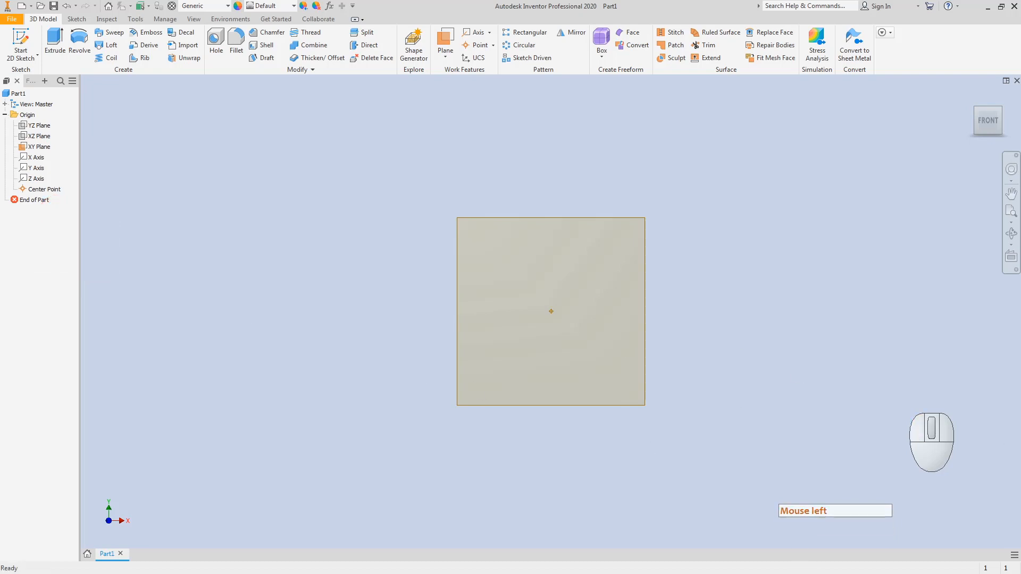
pyautogui.hotkey('alt', 'Tab')
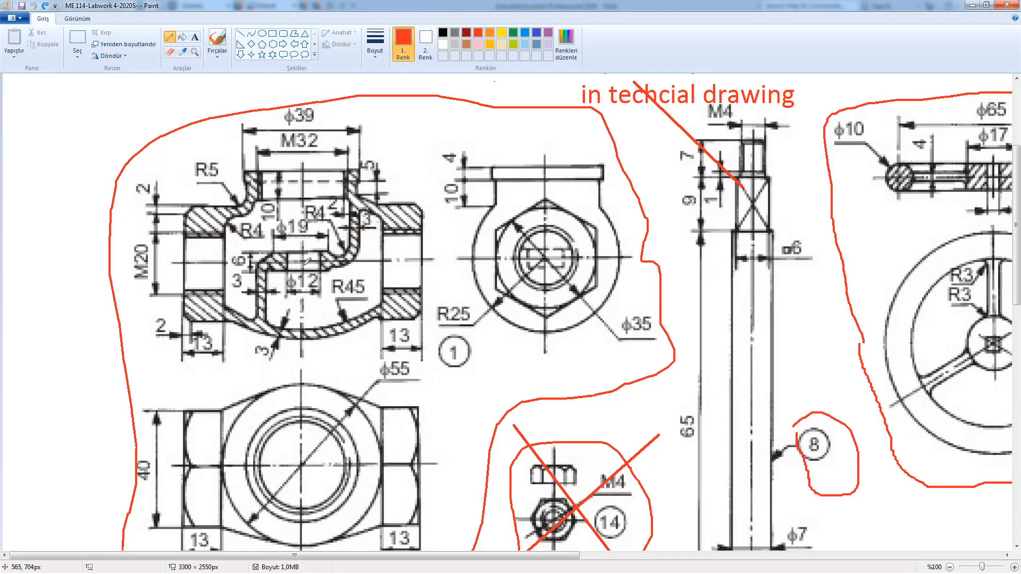
# Step: Dot the bore and hexagon centres in red and circle the central body, ϕ55 body and both end sections
pyautogui.moveTo(302, 263); pyautogui.dragTo(303, 267)
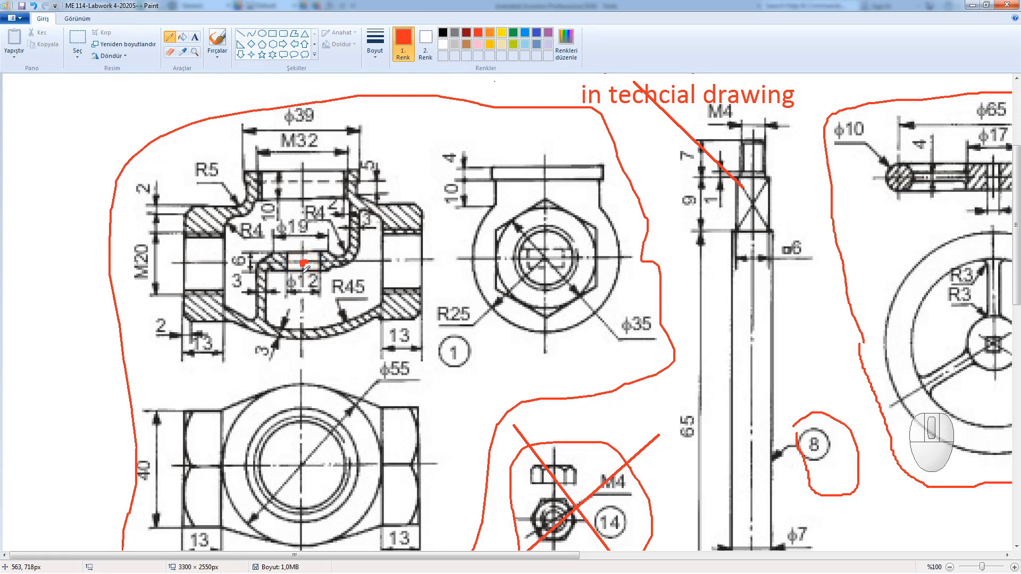
pyautogui.click(548, 255)
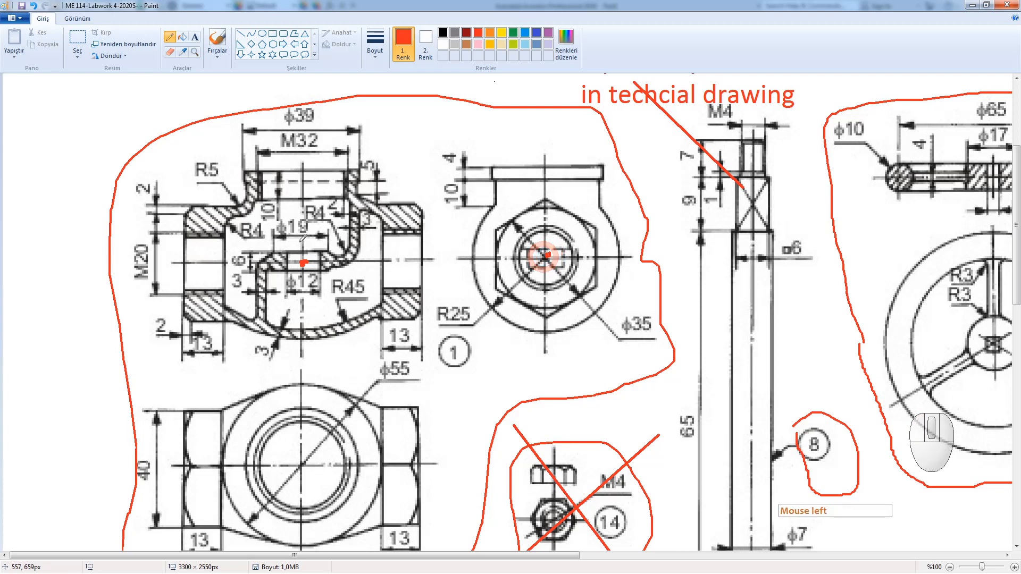
pyautogui.moveTo(223, 230)
pyautogui.mouseDown()
pyautogui.moveTo(234, 165)
pyautogui.moveTo(260, 152)
pyautogui.moveTo(300, 145)
pyautogui.moveTo(358, 155)
pyautogui.moveTo(380, 200)
pyautogui.mouseUp()
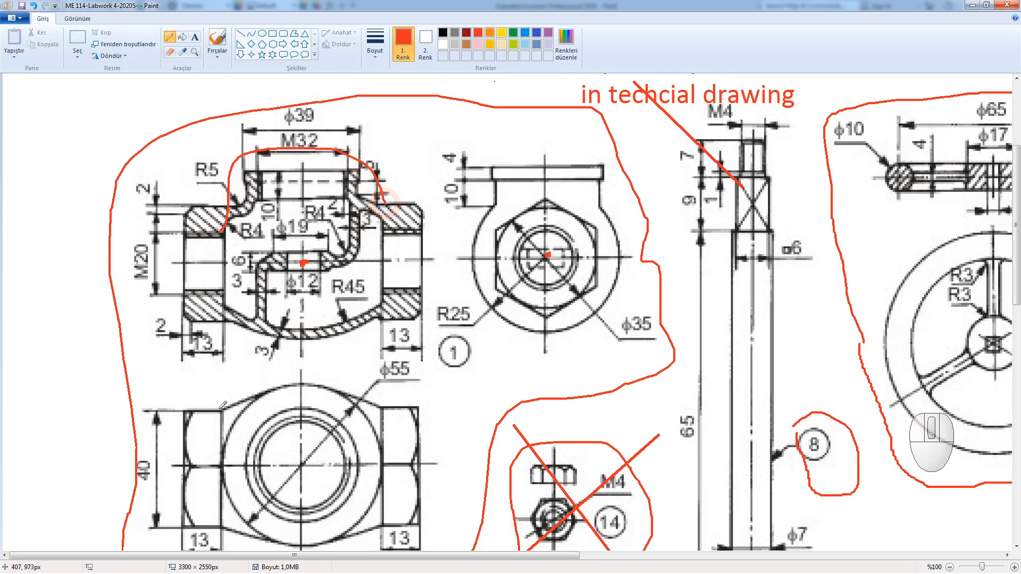
pyautogui.moveTo(221, 409)
pyautogui.mouseDown()
pyautogui.moveTo(258, 384)
pyautogui.moveTo(335, 376)
pyautogui.moveTo(386, 425)
pyautogui.moveTo(381, 529)
pyautogui.moveTo(256, 546)
pyautogui.moveTo(218, 463)
pyautogui.moveTo(222, 416)
pyautogui.mouseUp()
pyautogui.moveTo(229, 226)
pyautogui.mouseDown()
pyautogui.moveTo(218, 306)
pyautogui.moveTo(290, 347)
pyautogui.moveTo(375, 322)
pyautogui.moveTo(386, 187)
pyautogui.mouseUp()
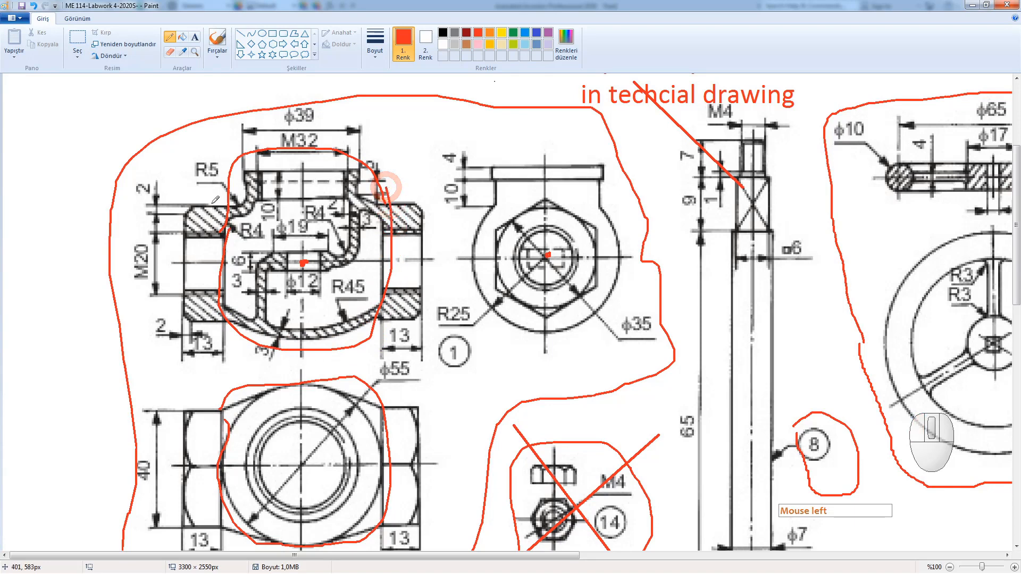
pyautogui.moveTo(210, 186)
pyautogui.mouseDown()
pyautogui.moveTo(171, 251)
pyautogui.moveTo(207, 322)
pyautogui.moveTo(210, 193)
pyautogui.mouseUp()
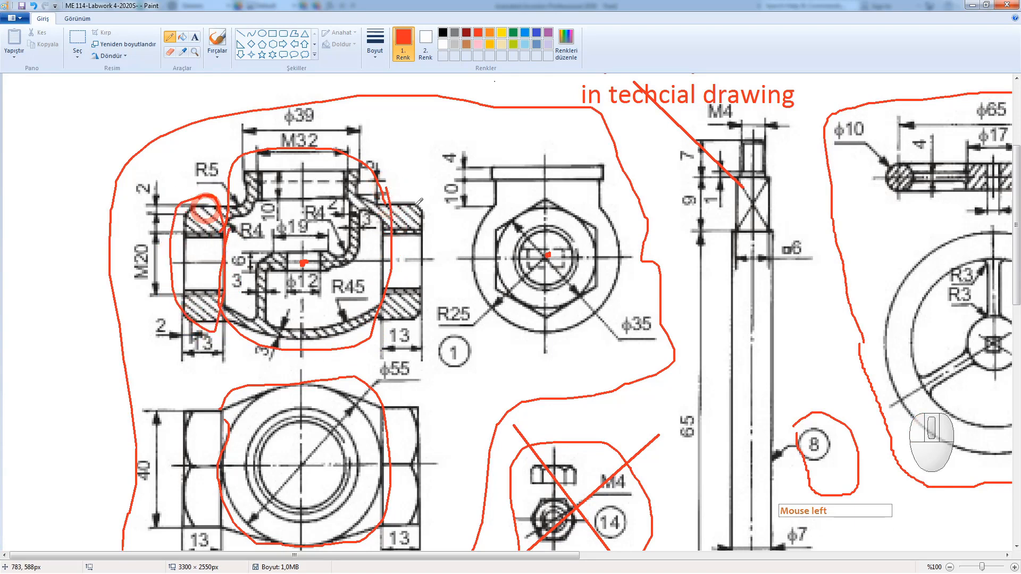
pyautogui.moveTo(417, 198)
pyautogui.mouseDown()
pyautogui.moveTo(377, 226)
pyautogui.moveTo(420, 324)
pyautogui.moveTo(409, 195)
pyautogui.moveTo(417, 200)
pyautogui.mouseUp()
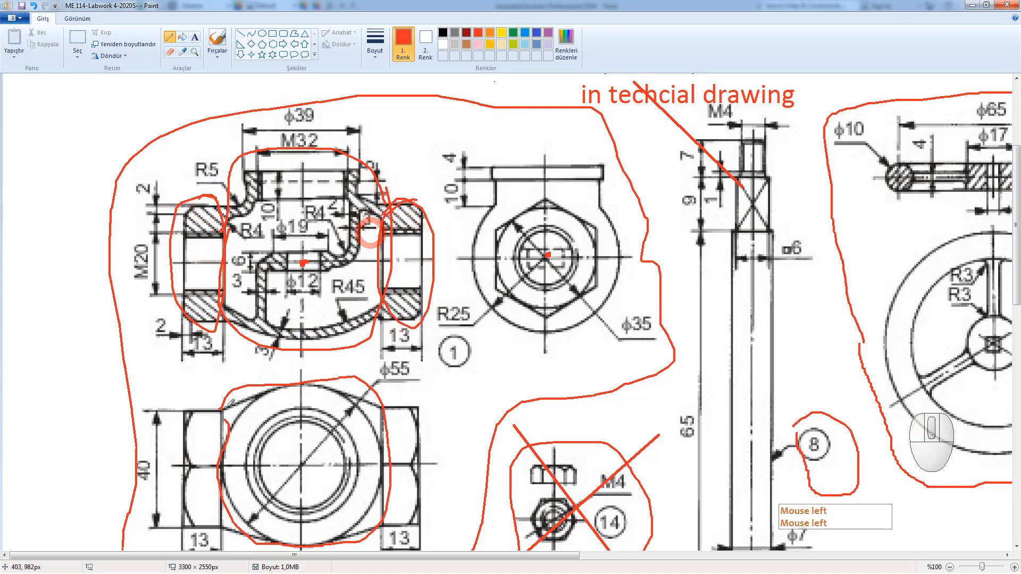
# Step: Circle the nut flats, mark the lower nut, line through the hex centre, circle ϕ35, then undo six marks
pyautogui.moveTo(215, 403)
pyautogui.mouseDown()
pyautogui.moveTo(181, 526)
pyautogui.moveTo(231, 431)
pyautogui.moveTo(184, 410)
pyautogui.mouseUp()
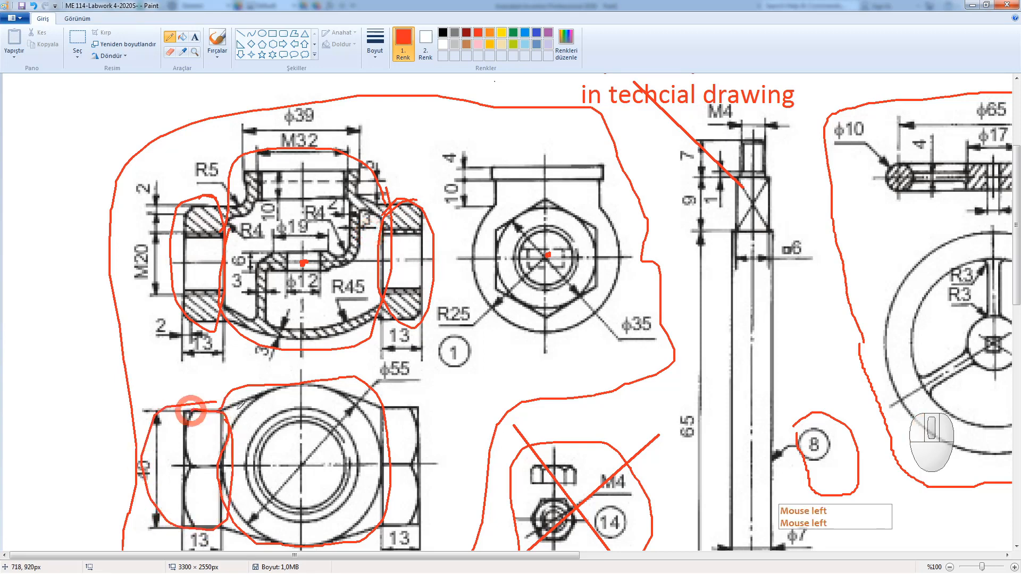
pyautogui.moveTo(558, 202)
pyautogui.mouseDown()
pyautogui.moveTo(531, 200)
pyautogui.moveTo(529, 323)
pyautogui.moveTo(600, 212)
pyautogui.moveTo(515, 210)
pyautogui.mouseUp()
pyautogui.click(394, 288)
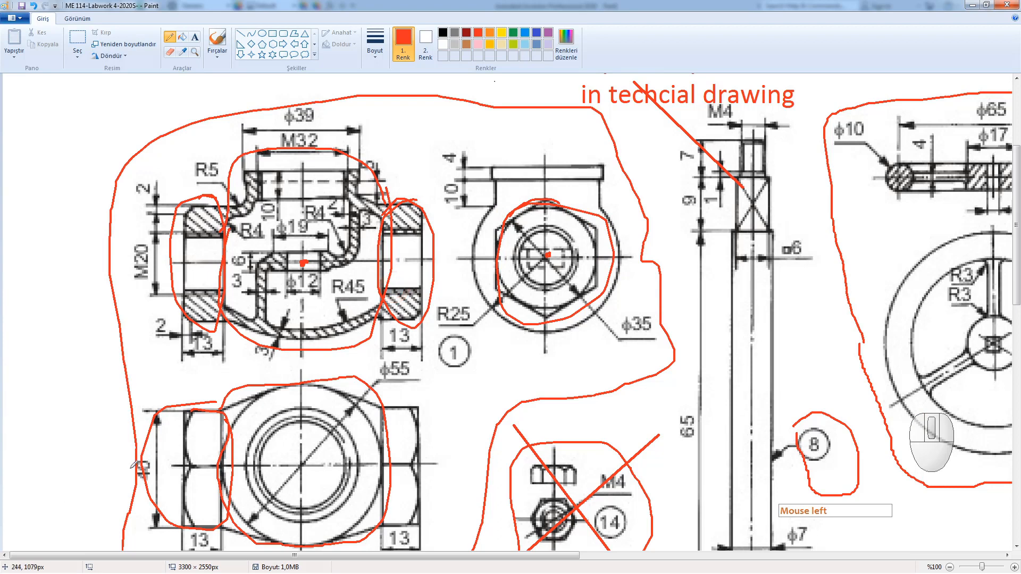
pyautogui.moveTo(152, 459)
pyautogui.mouseDown()
pyautogui.moveTo(143, 469)
pyautogui.moveTo(146, 459)
pyautogui.mouseUp()
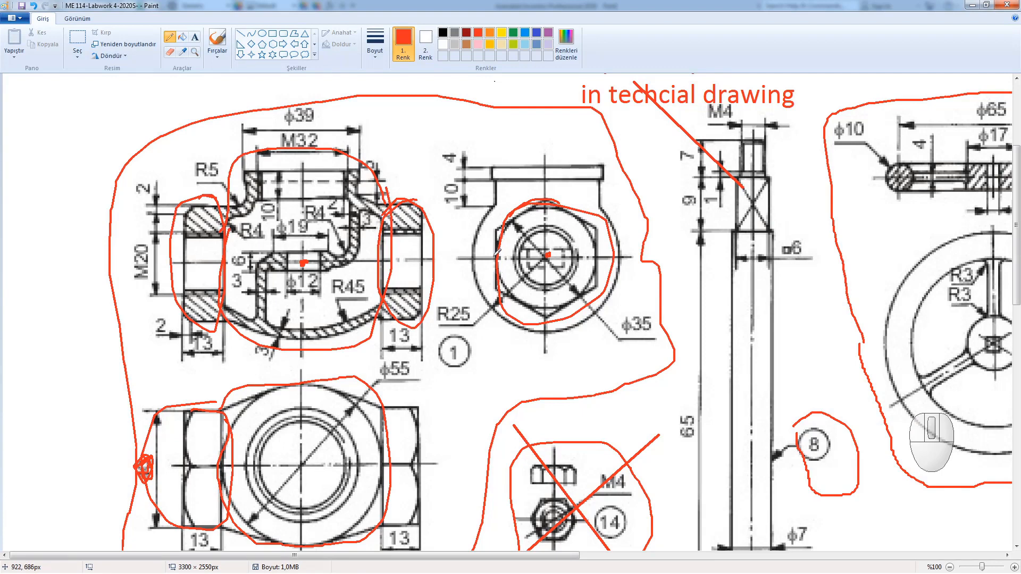
pyautogui.moveTo(494, 256); pyautogui.dragTo(598, 255)
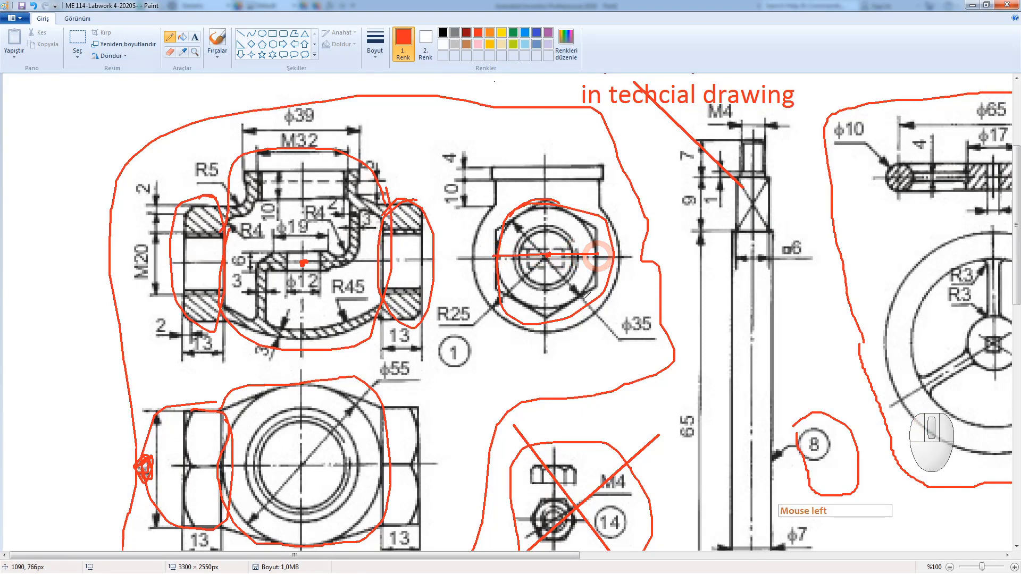
pyautogui.moveTo(652, 324)
pyautogui.mouseDown()
pyautogui.moveTo(643, 319)
pyautogui.moveTo(647, 344)
pyautogui.moveTo(638, 324)
pyautogui.mouseUp()
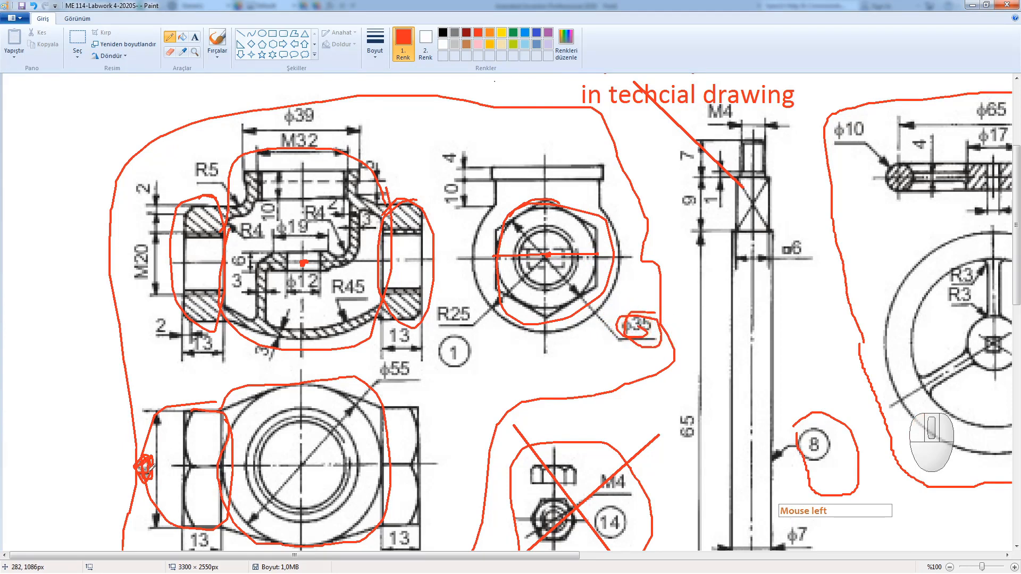
pyautogui.hotkey('ctrl', 'z')
pyautogui.hotkey('ctrl', 'z')
pyautogui.hotkey('ctrl', 'z')
pyautogui.hotkey('ctrl', 'z')
pyautogui.hotkey('ctrl', 'z')
pyautogui.hotkey('ctrl', 'z')
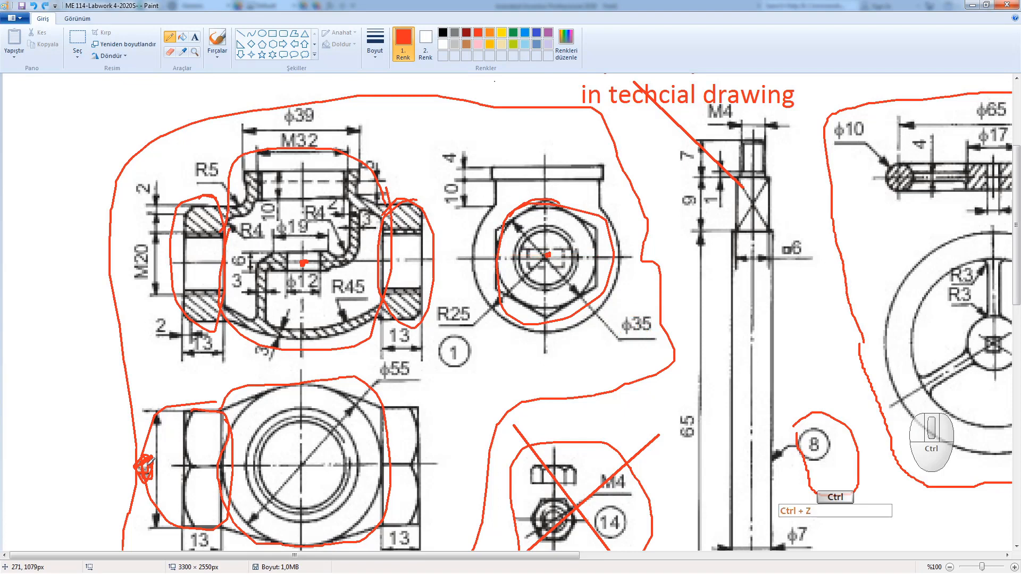
# Step: Undo the remaining red outlines, trace one new outline around the valve body section, and minimise Paint
pyautogui.hotkey('ctrl', 'z')
pyautogui.hotkey('ctrl', 'z')
pyautogui.hotkey('ctrl', 'z')
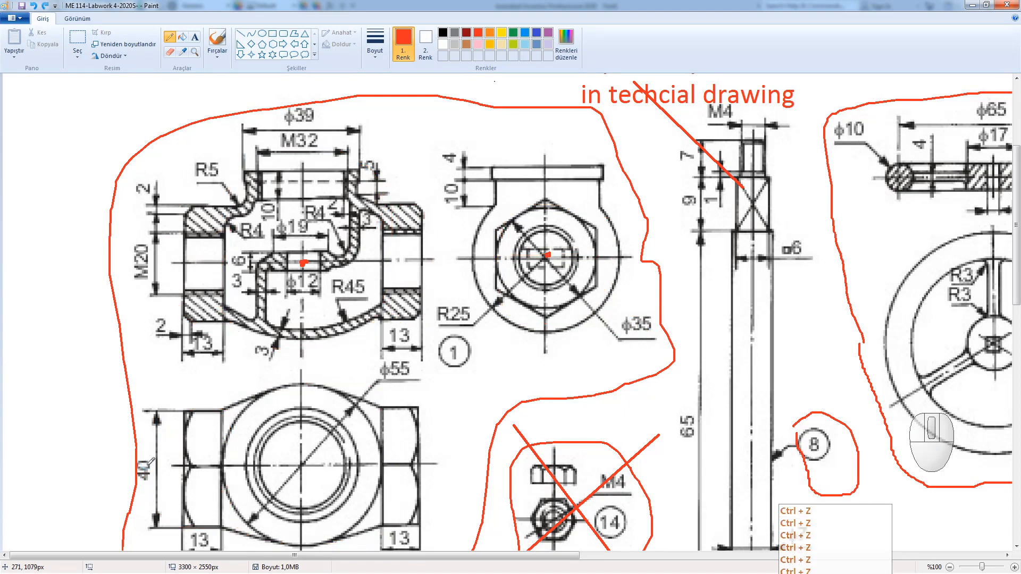
pyautogui.moveTo(225, 219)
pyautogui.mouseDown()
pyautogui.moveTo(244, 143)
pyautogui.moveTo(353, 137)
pyautogui.moveTo(378, 220)
pyautogui.moveTo(385, 319)
pyautogui.moveTo(308, 351)
pyautogui.moveTo(205, 297)
pyautogui.moveTo(213, 229)
pyautogui.moveTo(228, 214)
pyautogui.mouseUp()
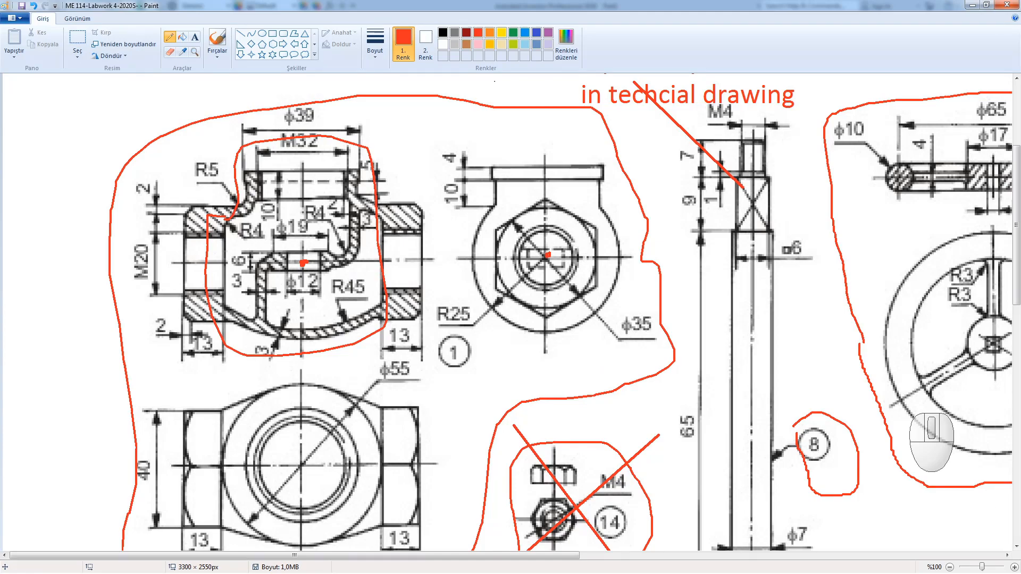
pyautogui.click(972, 5)
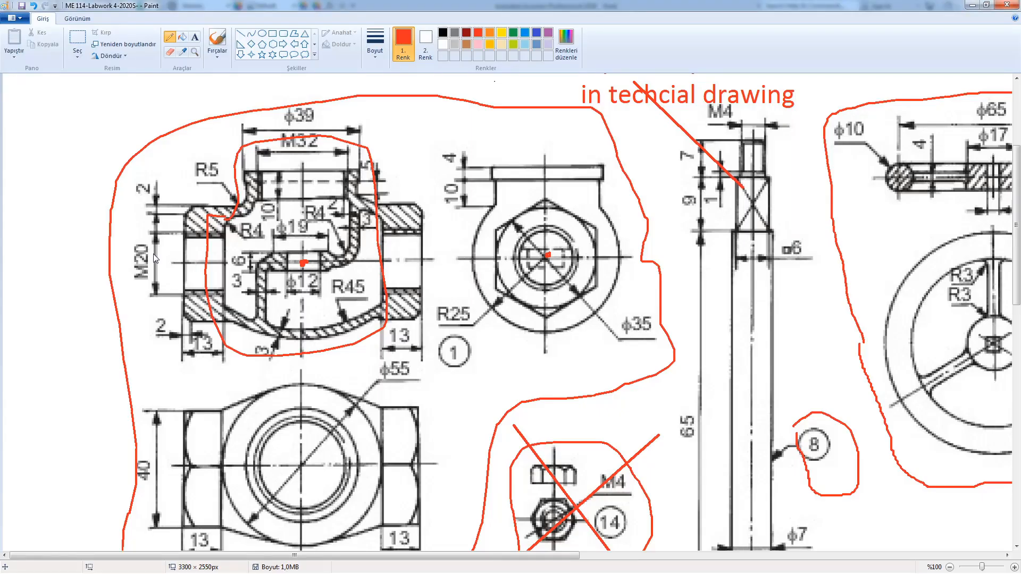
# Step: Mark the lower nut's flats and centre, circle the hexagon view, and trace the ϕ55 circle in red
pyautogui.click(490, 287)
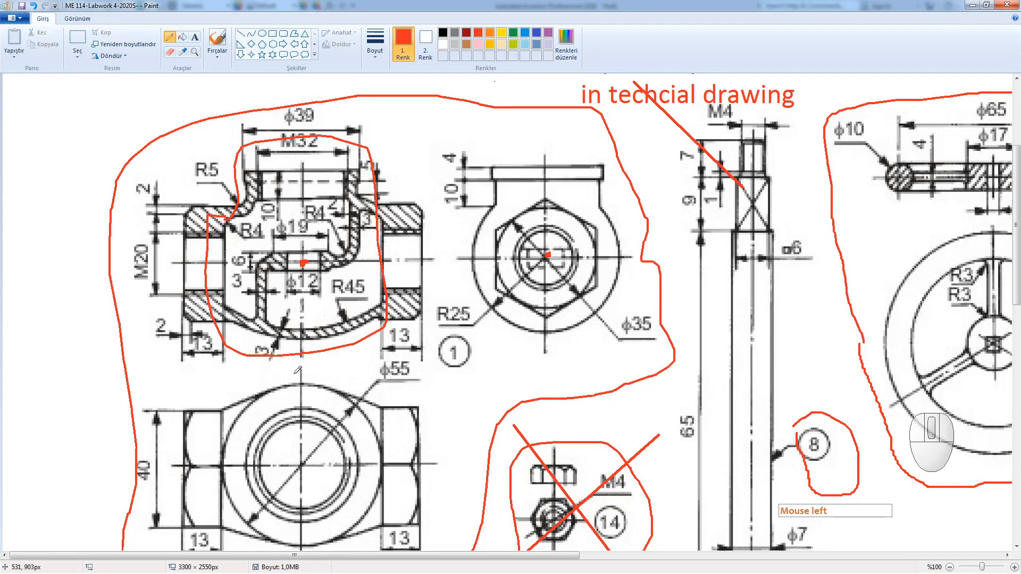
pyautogui.moveTo(221, 405)
pyautogui.mouseDown()
pyautogui.moveTo(224, 526)
pyautogui.moveTo(237, 467)
pyautogui.moveTo(229, 407)
pyautogui.mouseUp()
pyautogui.moveTo(379, 404)
pyautogui.mouseDown()
pyautogui.moveTo(362, 459)
pyautogui.moveTo(366, 528)
pyautogui.moveTo(392, 503)
pyautogui.moveTo(395, 420)
pyautogui.moveTo(379, 406)
pyautogui.mouseUp()
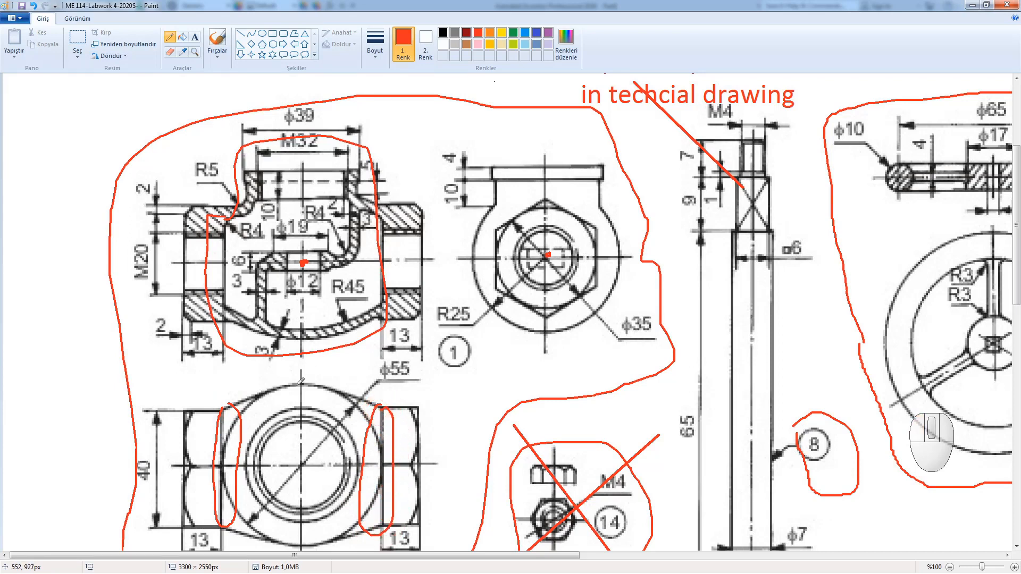
pyautogui.moveTo(299, 383)
pyautogui.mouseDown()
pyautogui.moveTo(279, 468)
pyautogui.moveTo(295, 542)
pyautogui.moveTo(313, 531)
pyautogui.moveTo(314, 373)
pyautogui.mouseUp()
pyautogui.moveTo(471, 236)
pyautogui.mouseDown()
pyautogui.moveTo(489, 206)
pyautogui.moveTo(522, 186)
pyautogui.moveTo(596, 190)
pyautogui.moveTo(628, 271)
pyautogui.moveTo(596, 322)
pyautogui.moveTo(538, 335)
pyautogui.moveTo(500, 301)
pyautogui.moveTo(480, 220)
pyautogui.mouseUp()
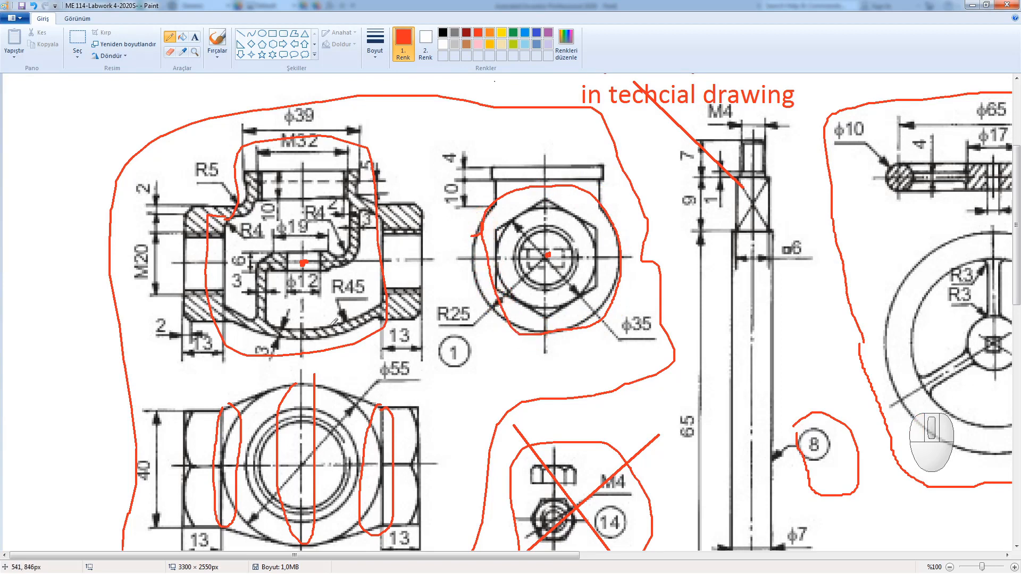
pyautogui.moveTo(225, 412)
pyautogui.mouseDown()
pyautogui.moveTo(246, 392)
pyautogui.moveTo(312, 380)
pyautogui.moveTo(383, 407)
pyautogui.mouseUp()
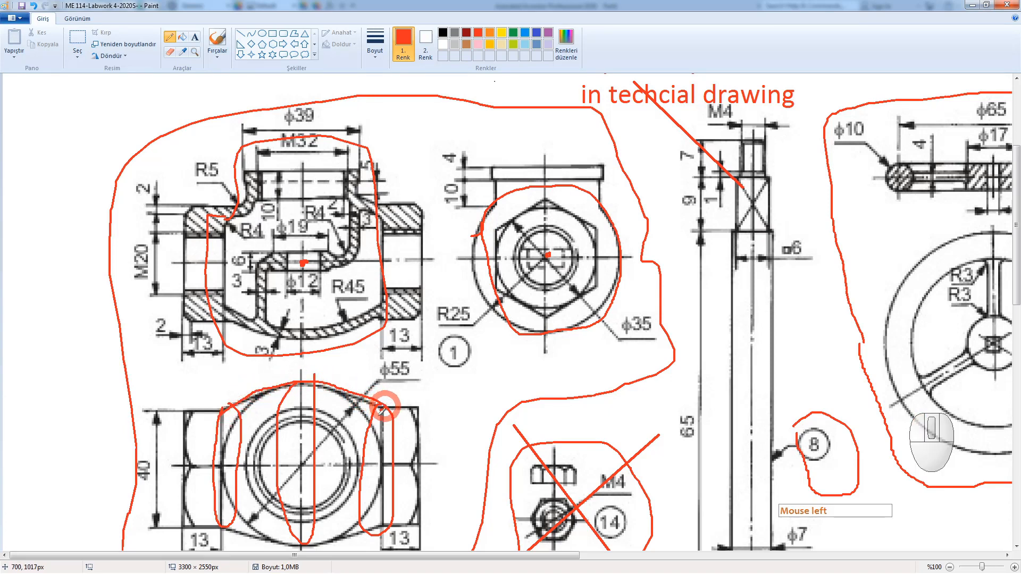
pyautogui.moveTo(383, 530)
pyautogui.mouseDown()
pyautogui.moveTo(368, 542)
pyautogui.moveTo(286, 552)
pyautogui.moveTo(224, 525)
pyautogui.mouseUp()
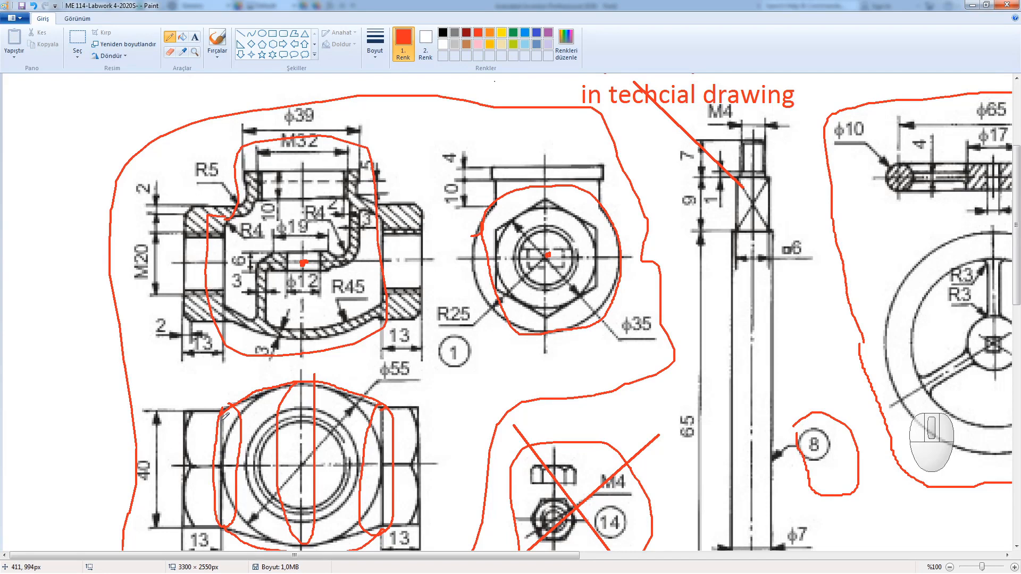
# Step: Add red leader lines with arrowheads, write the number 4 beside ϕ55, and circle the ϕ35 label
pyautogui.moveTo(226, 409); pyautogui.dragTo(196, 381)
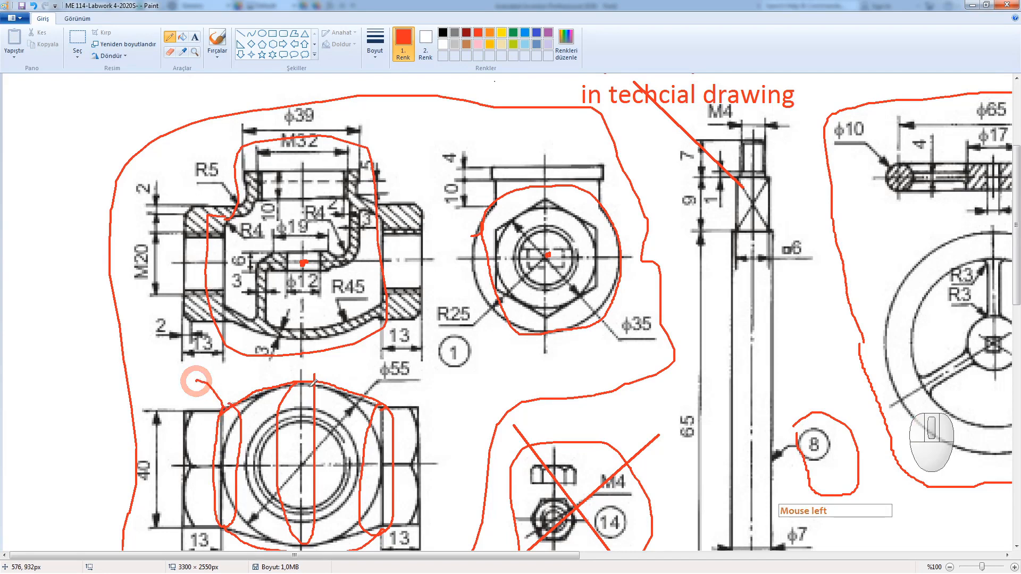
pyautogui.moveTo(310, 384); pyautogui.dragTo(275, 367)
pyautogui.moveTo(383, 406); pyautogui.dragTo(362, 370)
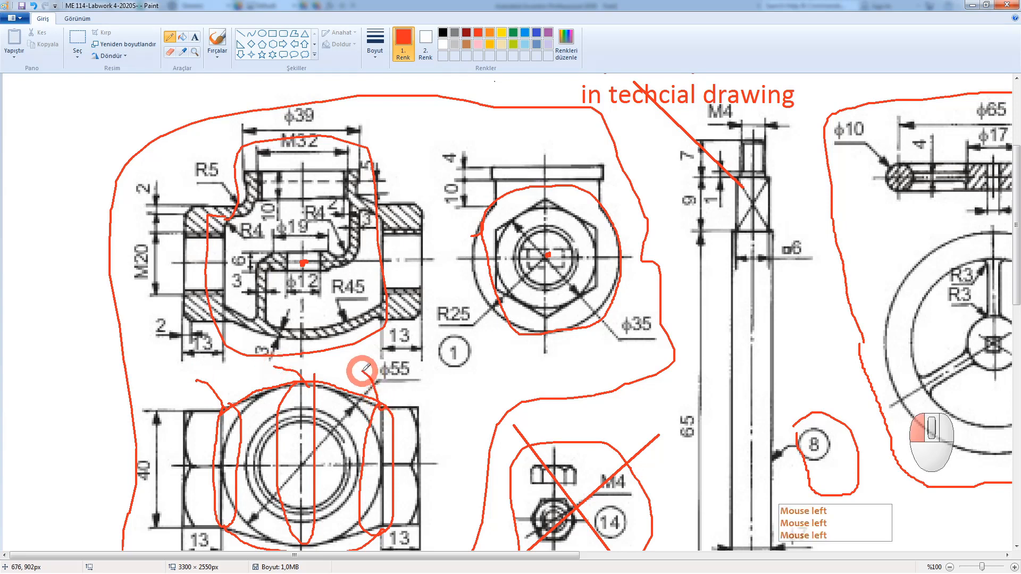
pyautogui.moveTo(189, 382); pyautogui.dragTo(197, 377)
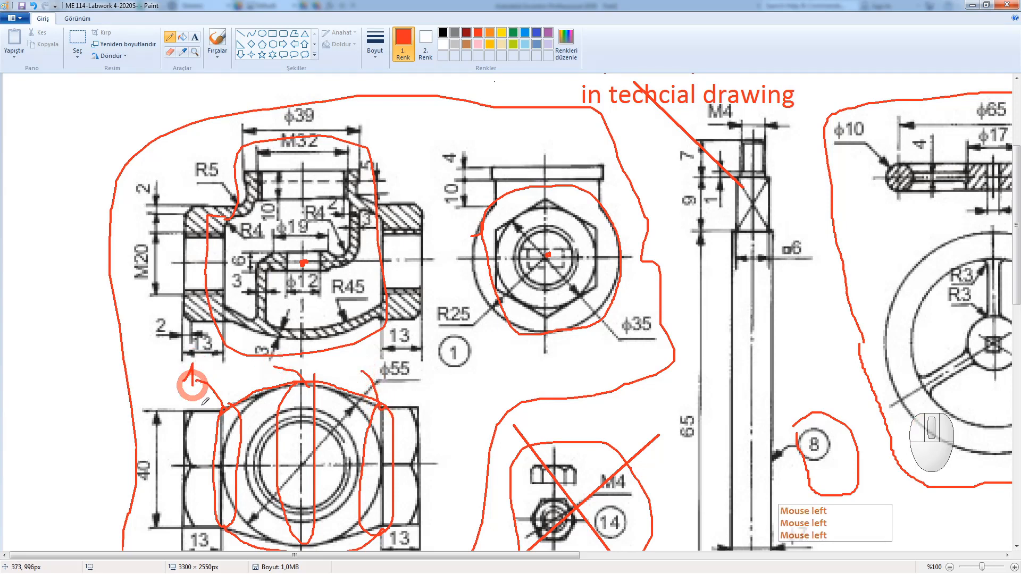
pyautogui.moveTo(259, 364)
pyautogui.mouseDown()
pyautogui.moveTo(265, 353)
pyautogui.moveTo(272, 378)
pyautogui.mouseUp()
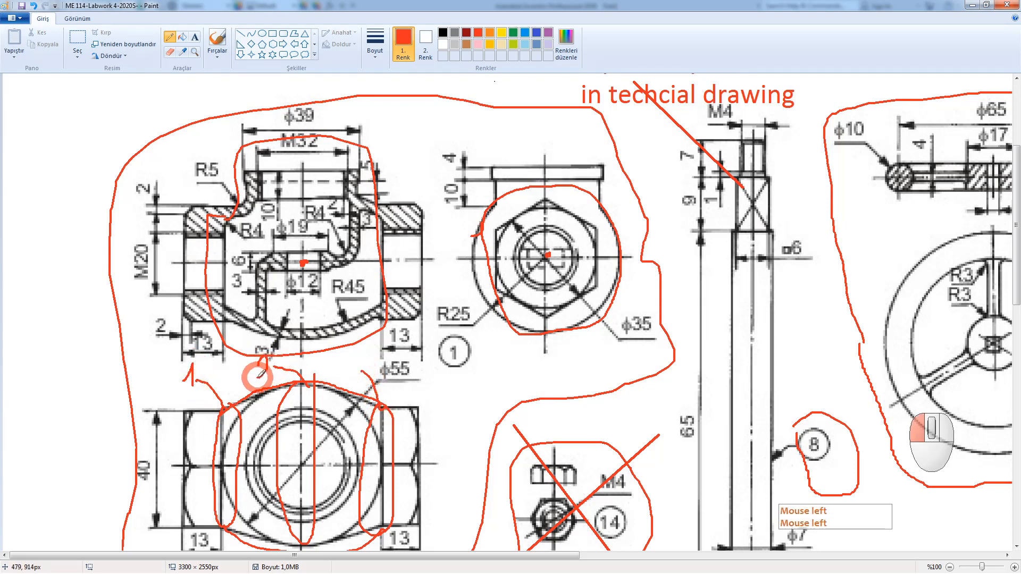
pyautogui.moveTo(351, 356)
pyautogui.mouseDown()
pyautogui.moveTo(367, 374)
pyautogui.moveTo(360, 382)
pyautogui.mouseUp()
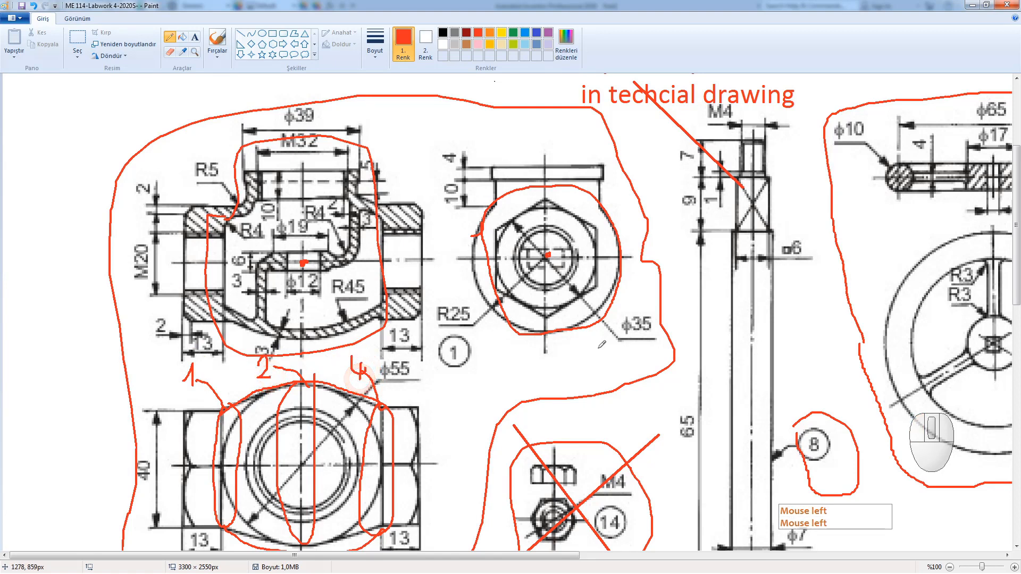
pyautogui.moveTo(655, 326)
pyautogui.mouseDown()
pyautogui.moveTo(617, 319)
pyautogui.moveTo(656, 349)
pyautogui.moveTo(659, 311)
pyautogui.moveTo(675, 319)
pyautogui.moveTo(607, 350)
pyautogui.moveTo(627, 335)
pyautogui.mouseUp()
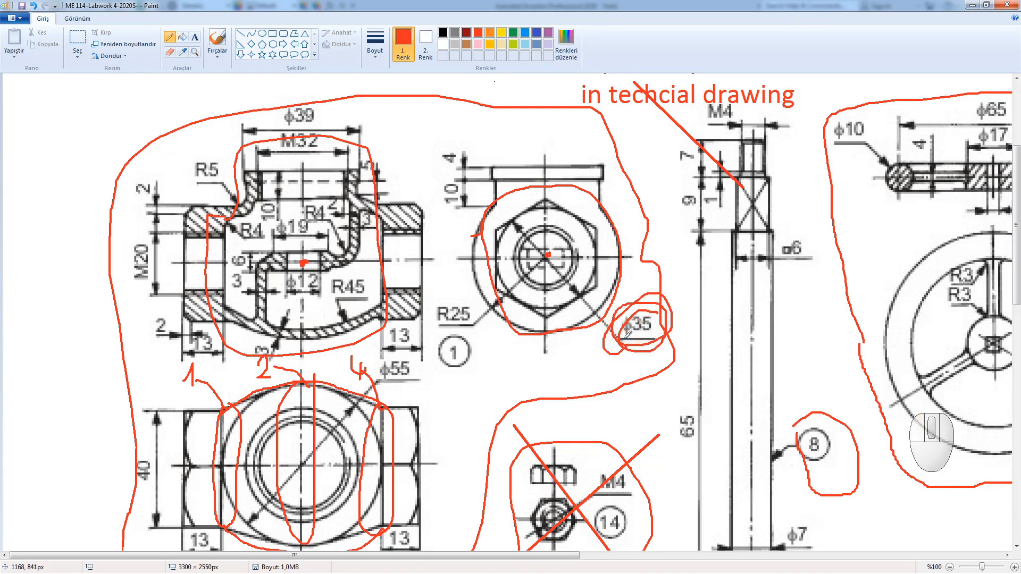
# Step: Undo the ϕ35 loop, numbered labels, leaders, hexagon circle and lower-view ovals
pyautogui.hotkey('ctrl', 'x')
pyautogui.click(35, 7)
pyautogui.click(34, 7)
pyautogui.click(34, 7)
pyautogui.click(34, 7)
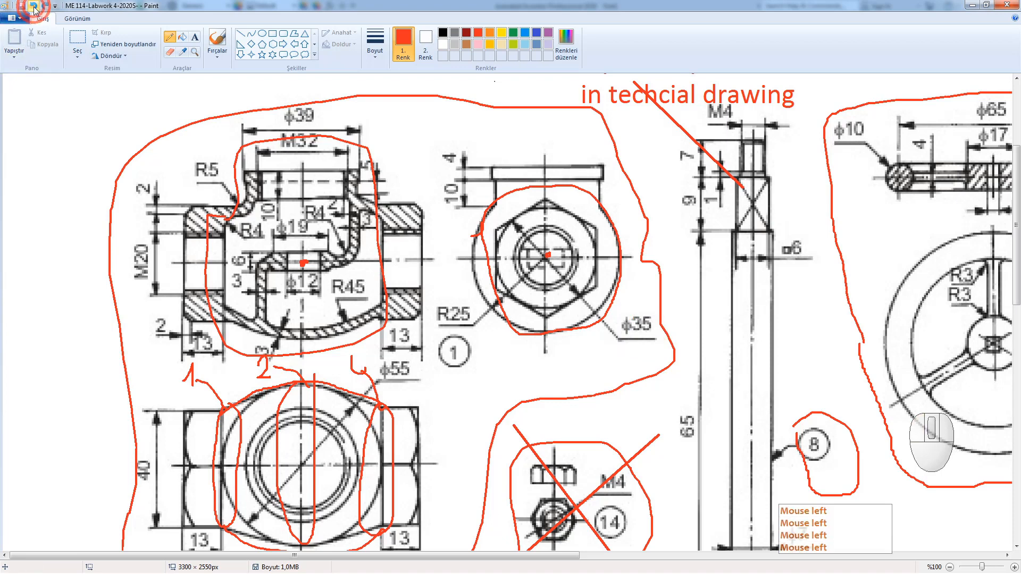
pyautogui.click(34, 7)
pyautogui.click(34, 7)
pyautogui.click(34, 6)
pyautogui.click(34, 7)
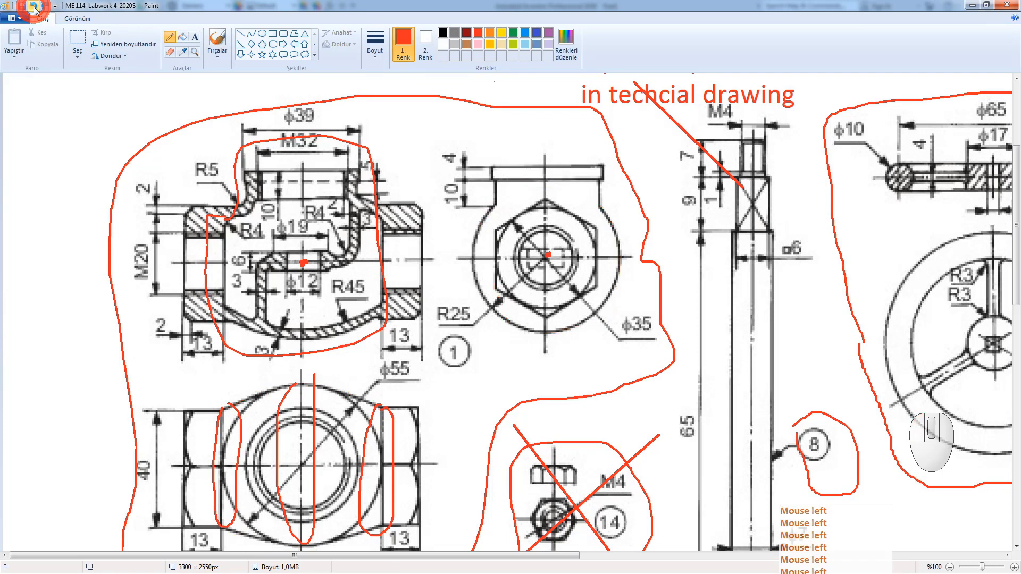
pyautogui.click(34, 7)
pyautogui.click(34, 7)
pyautogui.click(34, 7)
pyautogui.click(34, 7)
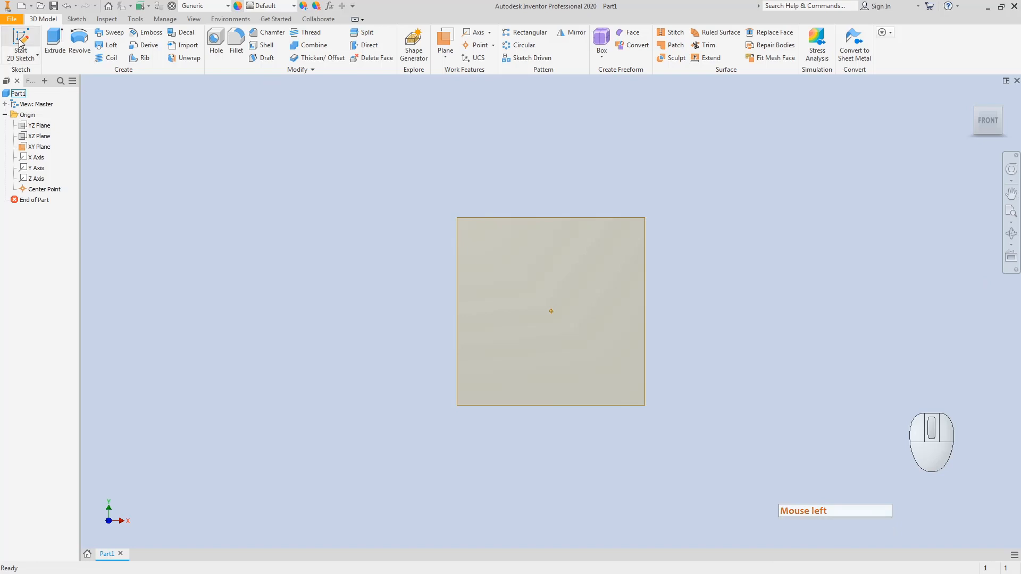
# Step: Start a sketch on the XY plane and draw one vertical and one horizontal line across the origin
pyautogui.click(21, 42)
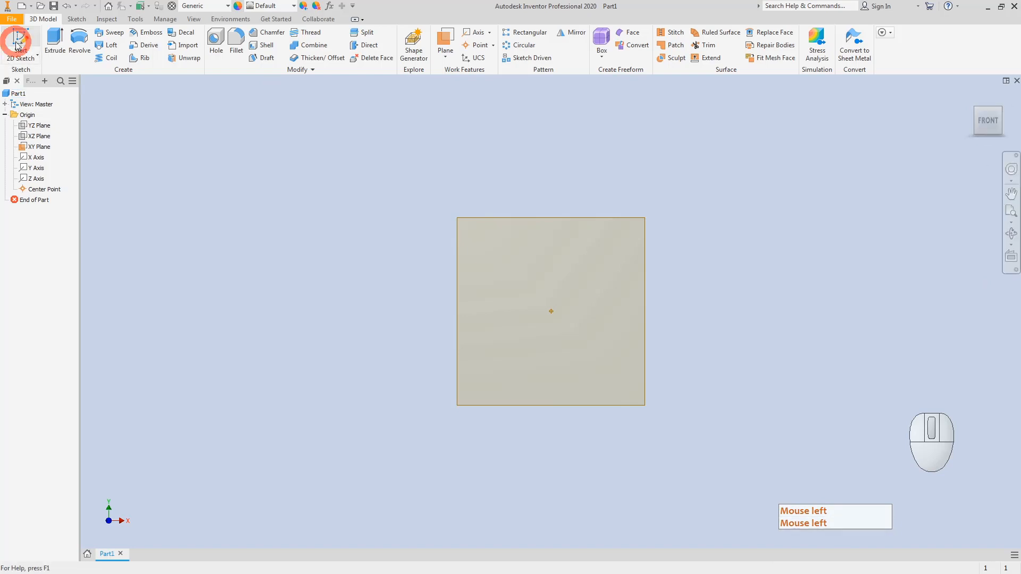
pyautogui.click(509, 223)
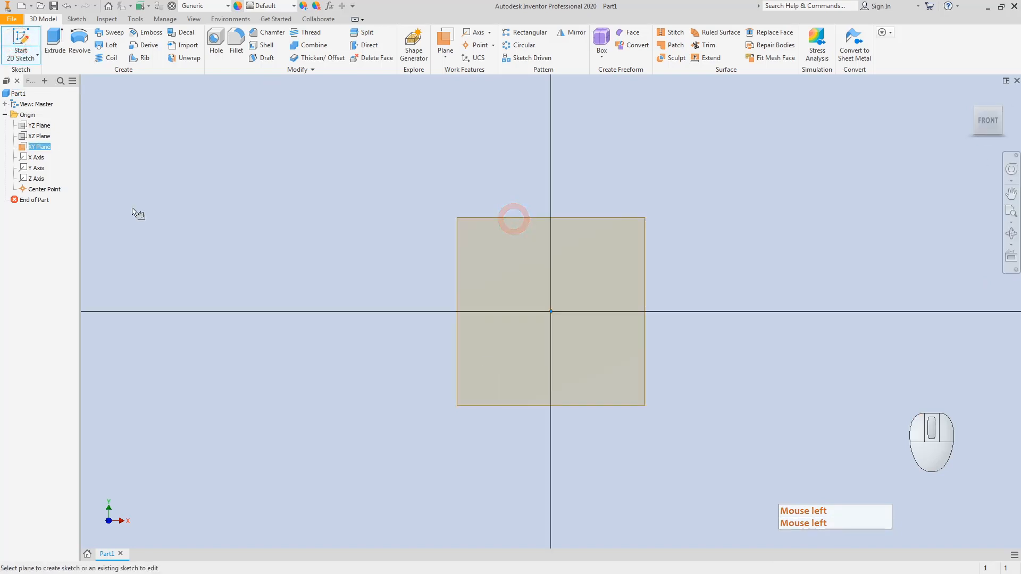
pyautogui.click(51, 38)
pyautogui.click(436, 208)
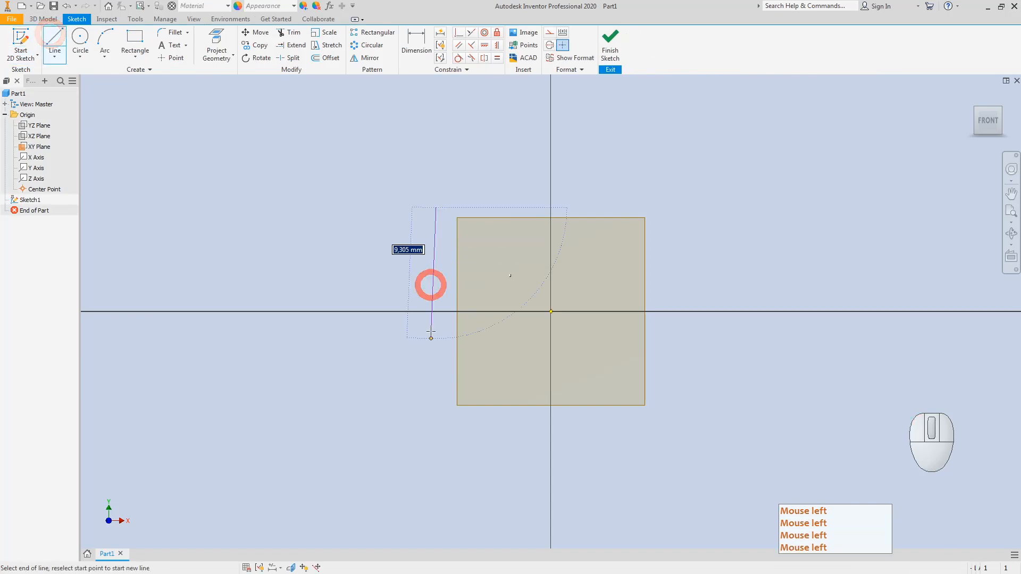
pyautogui.click(436, 435)
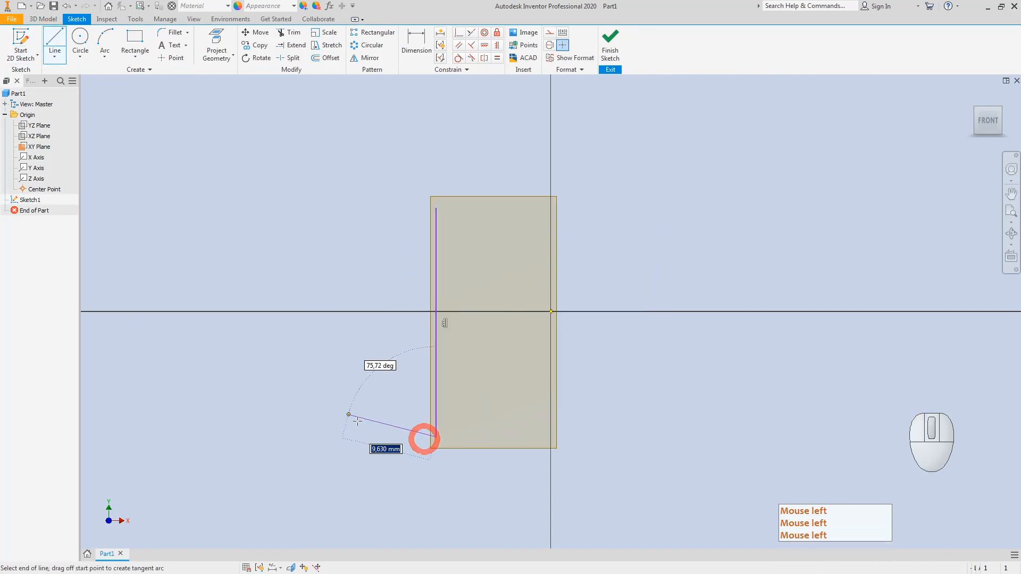
pyautogui.press('Escape')
pyautogui.click(55, 45)
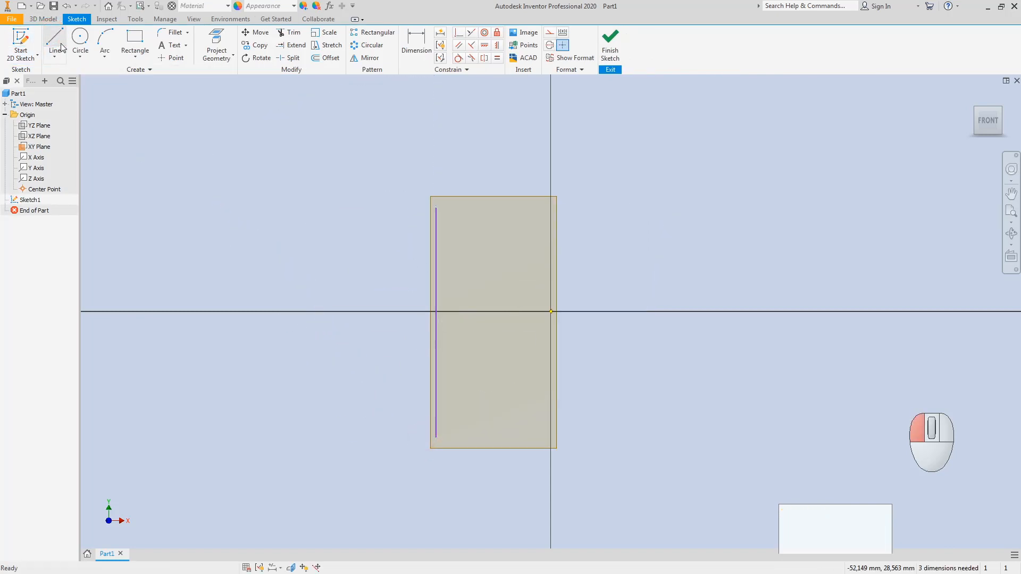
pyautogui.click(383, 247)
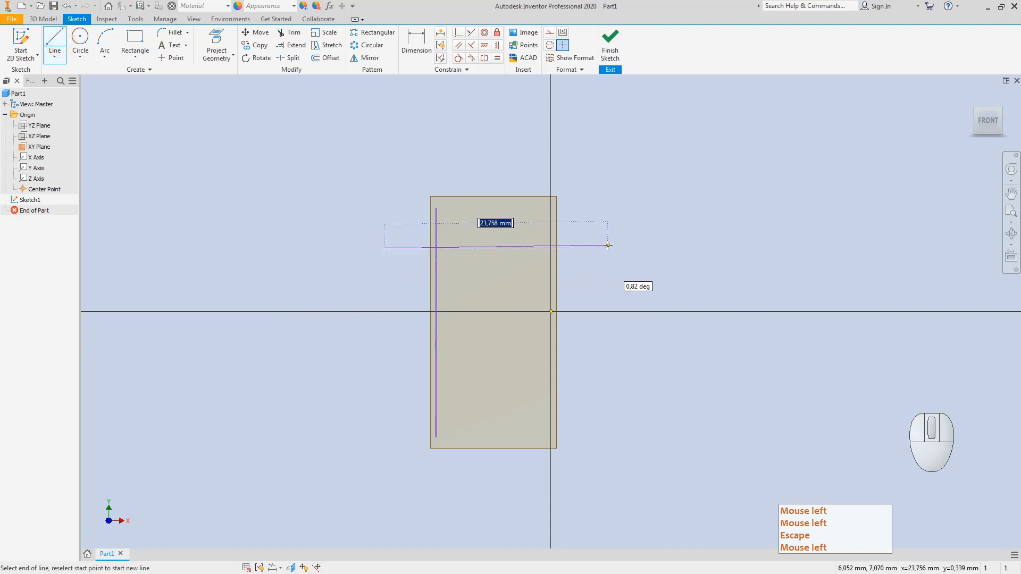
pyautogui.click(609, 249)
pyautogui.press('Escape')
# Step: Convert both sketch lines into construction lines
pyautogui.moveTo(375, 215)
pyautogui.mouseDown()
pyautogui.moveTo(467, 267)
pyautogui.moveTo(447, 257)
pyautogui.mouseUp()
pyautogui.rightClick(446, 250)
pyautogui.click(484, 253)
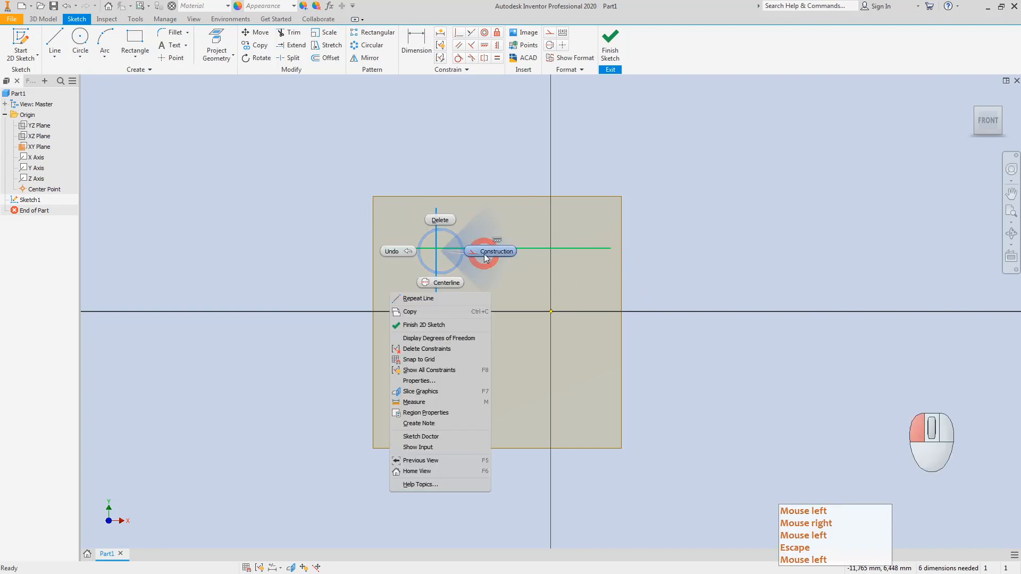
pyautogui.press('Escape')
# Step: Constrain the midpoints of the horizontal and vertical construction lines coincident with the origin
pyautogui.click(457, 32)
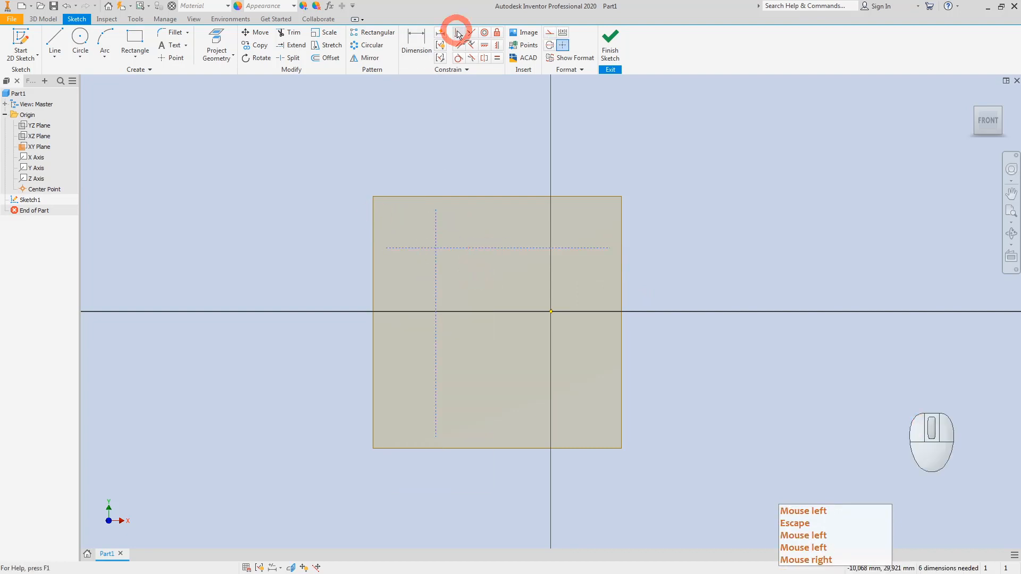
pyautogui.click(497, 249)
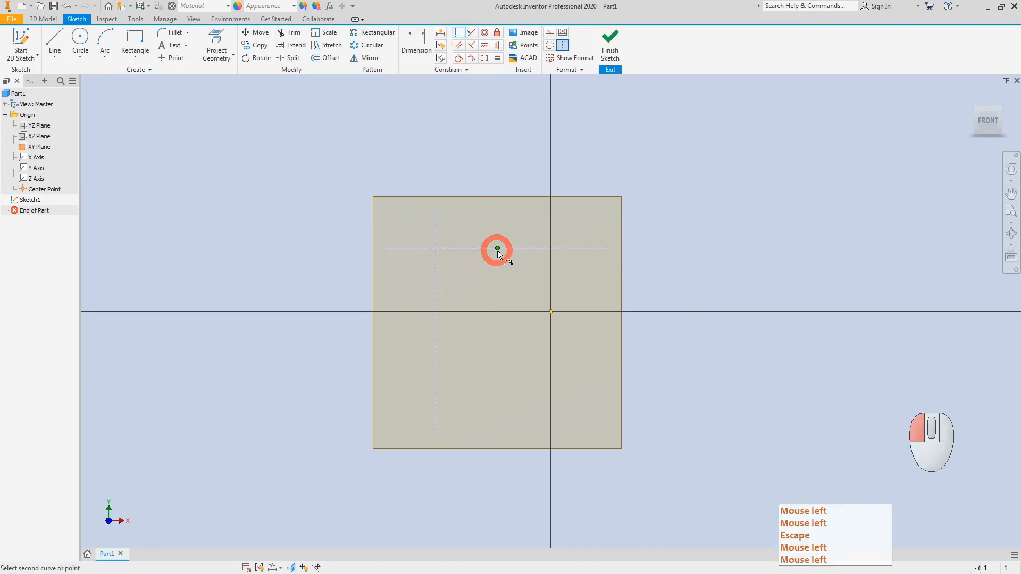
pyautogui.click(551, 312)
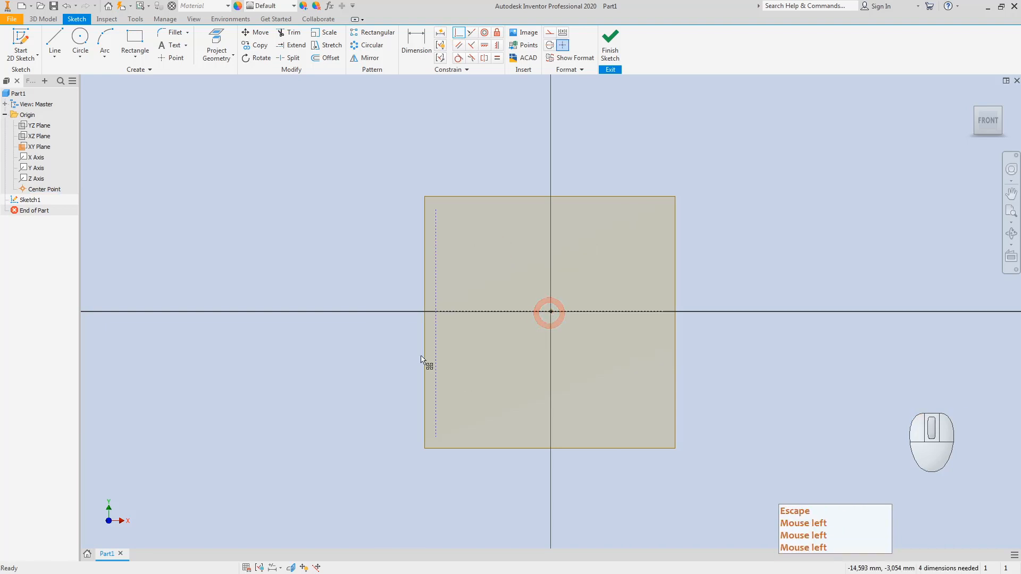
pyautogui.click(458, 32)
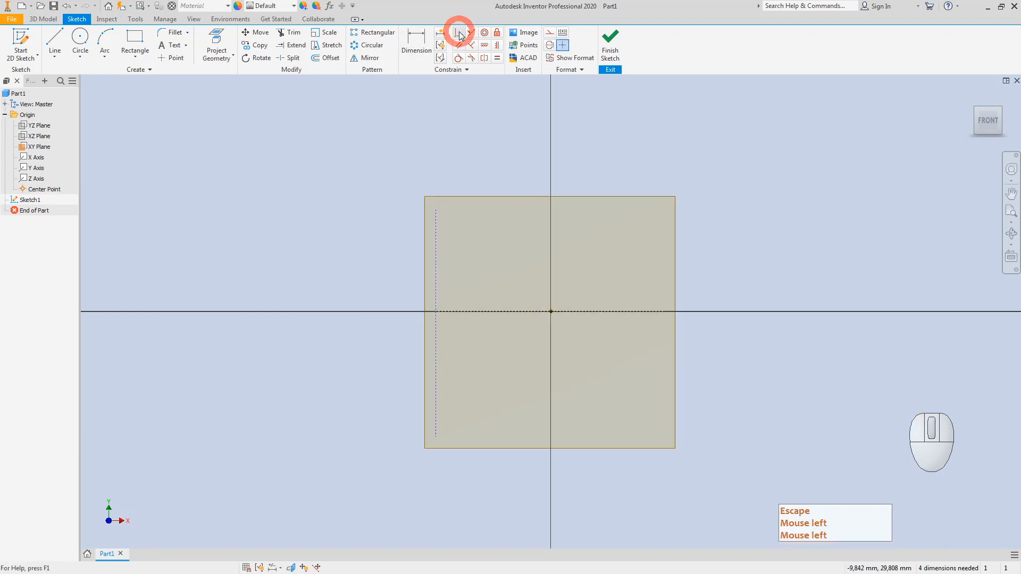
pyautogui.click(436, 322)
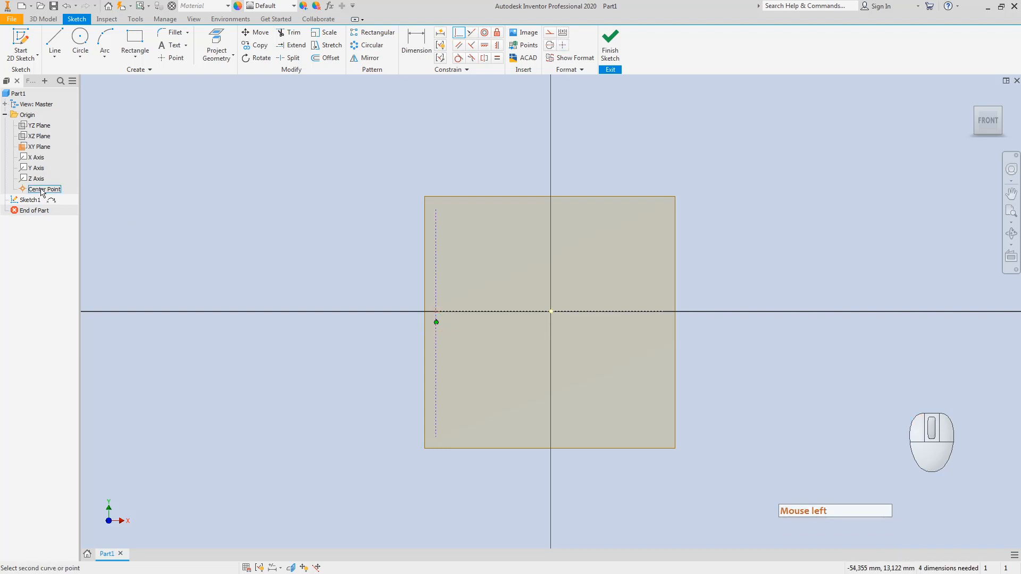
pyautogui.click(550, 311)
pyautogui.press('Escape')
pyautogui.press('Escape')
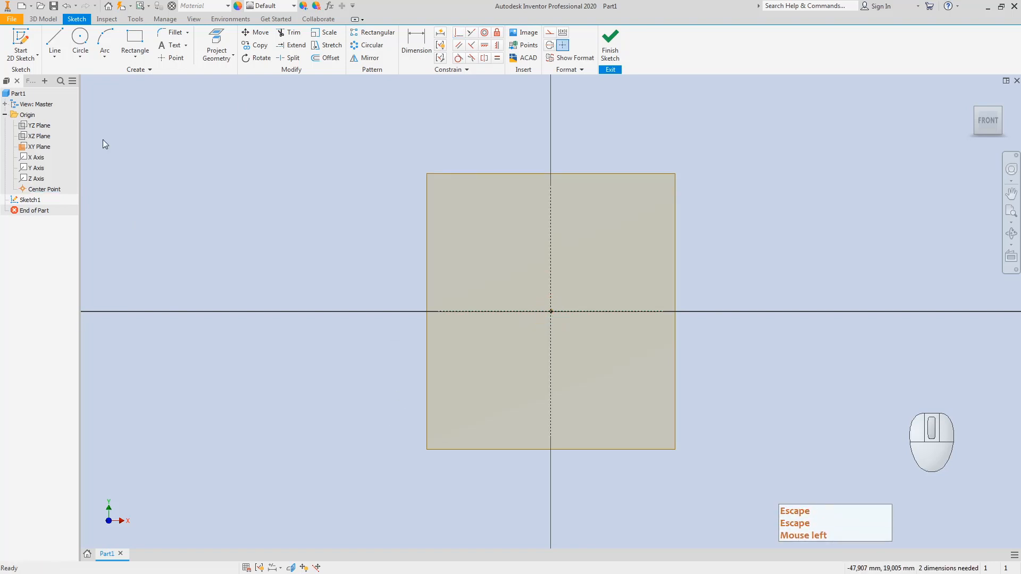
# Step: Draw a short vertical line just left of the Y axis
pyautogui.click(55, 40)
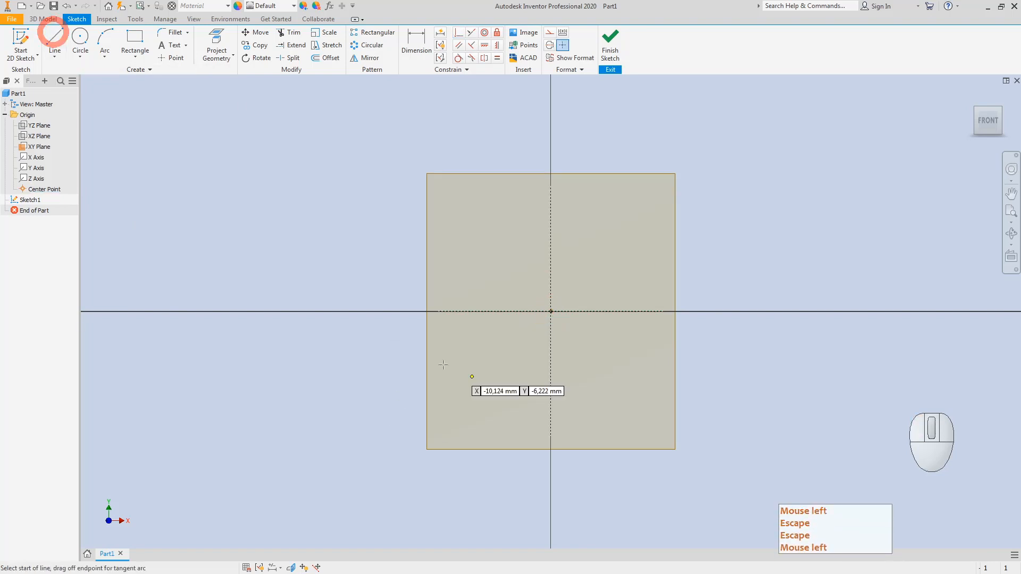
pyautogui.click(467, 346)
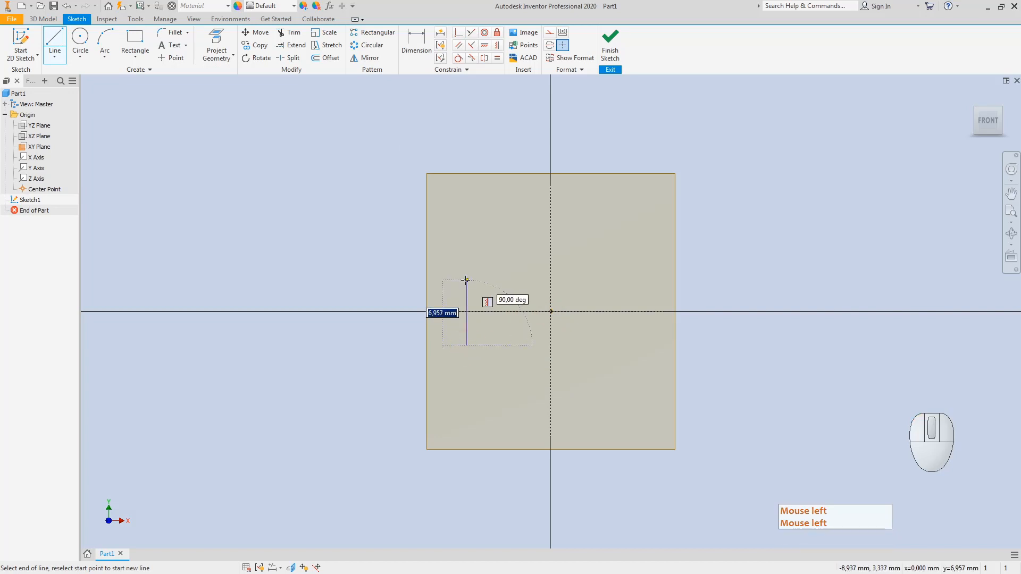
pyautogui.click(465, 280)
pyautogui.press('Escape')
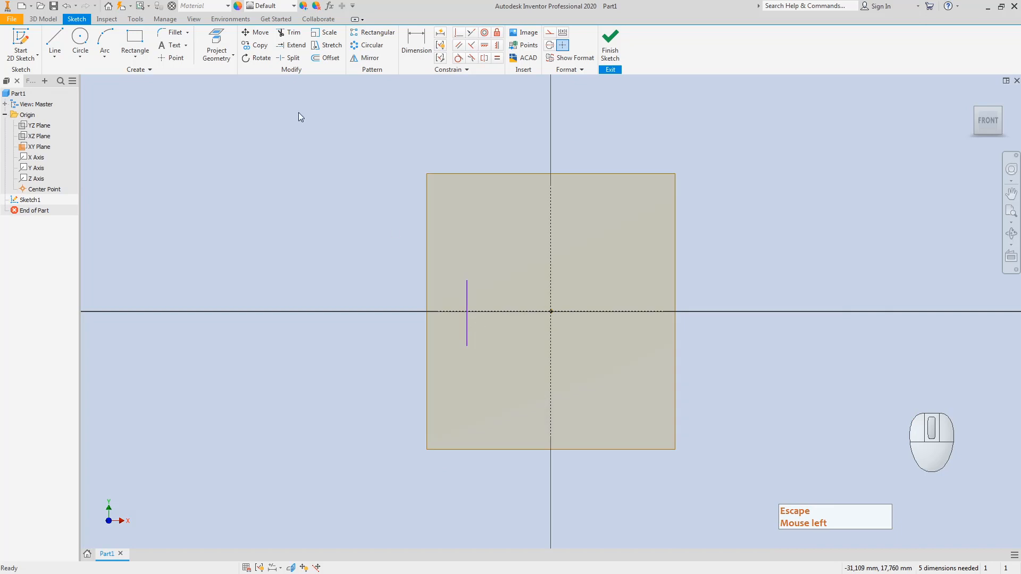
# Step: Dimension the vertical line's horizontal distance from the Y axis, placing it above
pyautogui.click(416, 37)
pyautogui.click(467, 299)
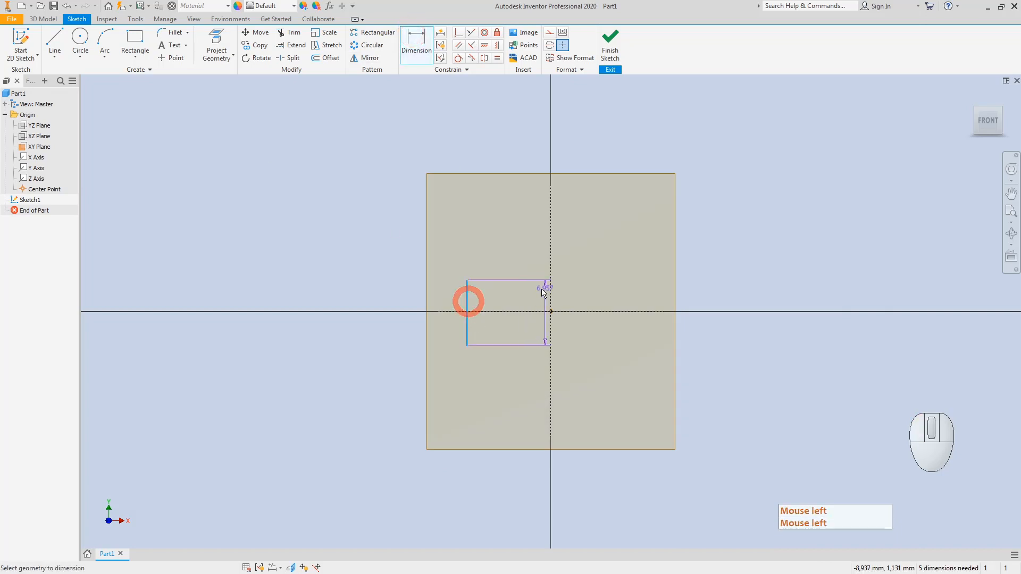
pyautogui.click(539, 287)
pyautogui.click(535, 282)
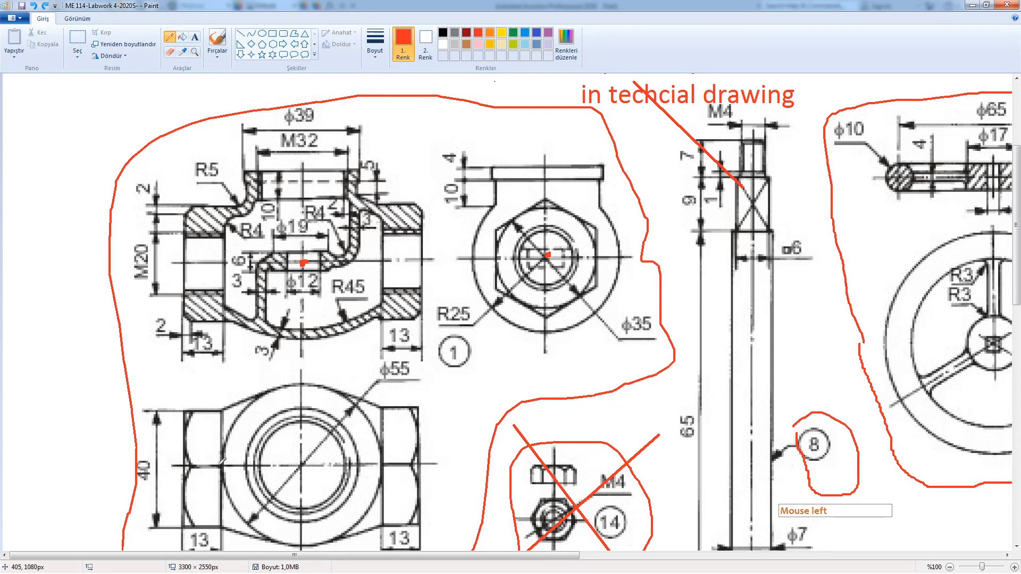
# Step: Outline the nut's left and right flats in red with arcs from the nut centre
pyautogui.moveTo(220, 465)
pyautogui.mouseDown()
pyautogui.moveTo(208, 406)
pyautogui.moveTo(210, 523)
pyautogui.moveTo(228, 476)
pyautogui.moveTo(217, 405)
pyautogui.mouseUp()
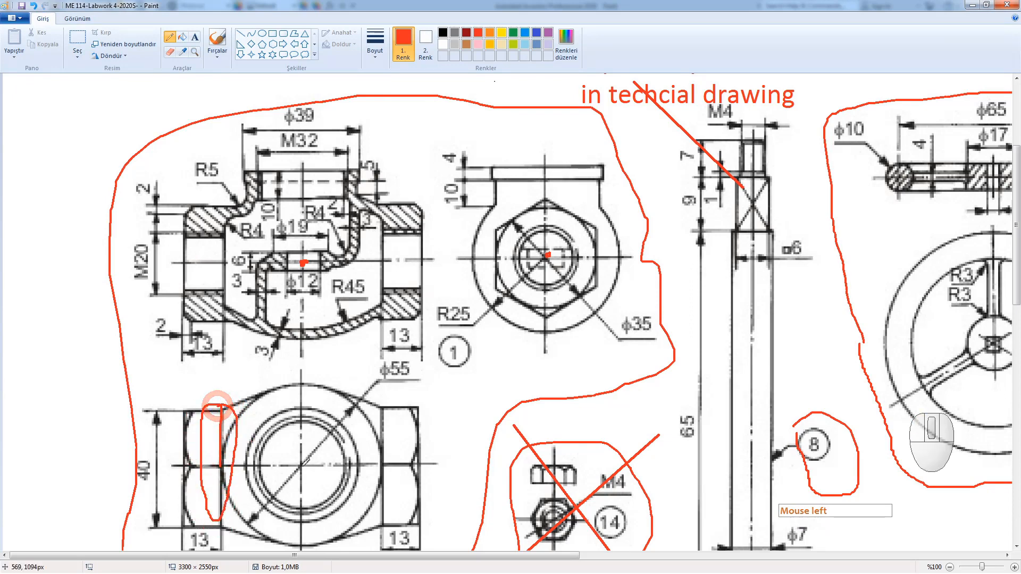
pyautogui.moveTo(301, 468)
pyautogui.mouseDown()
pyautogui.moveTo(237, 450)
pyautogui.moveTo(222, 465)
pyautogui.moveTo(233, 460)
pyautogui.mouseUp()
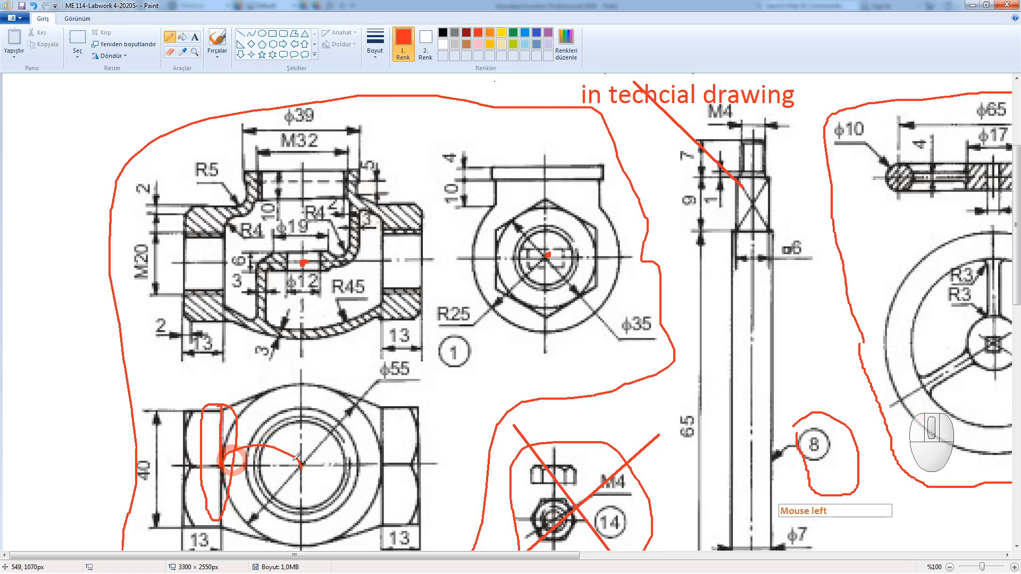
pyautogui.moveTo(303, 464)
pyautogui.mouseDown()
pyautogui.moveTo(343, 441)
pyautogui.moveTo(391, 458)
pyautogui.moveTo(301, 468)
pyautogui.mouseUp()
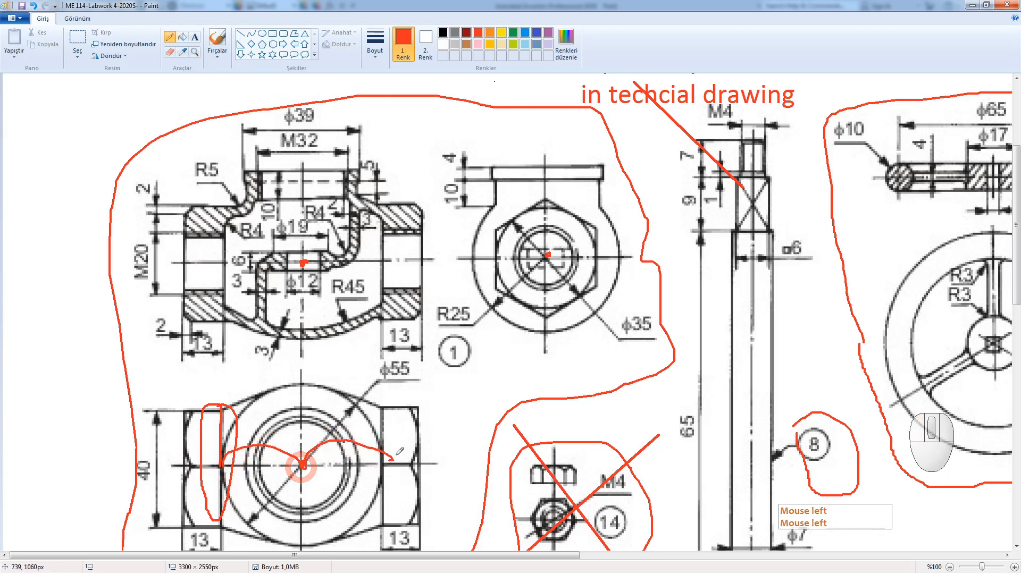
pyautogui.moveTo(396, 456)
pyautogui.mouseDown()
pyautogui.moveTo(381, 396)
pyautogui.moveTo(375, 524)
pyautogui.moveTo(393, 459)
pyautogui.mouseUp()
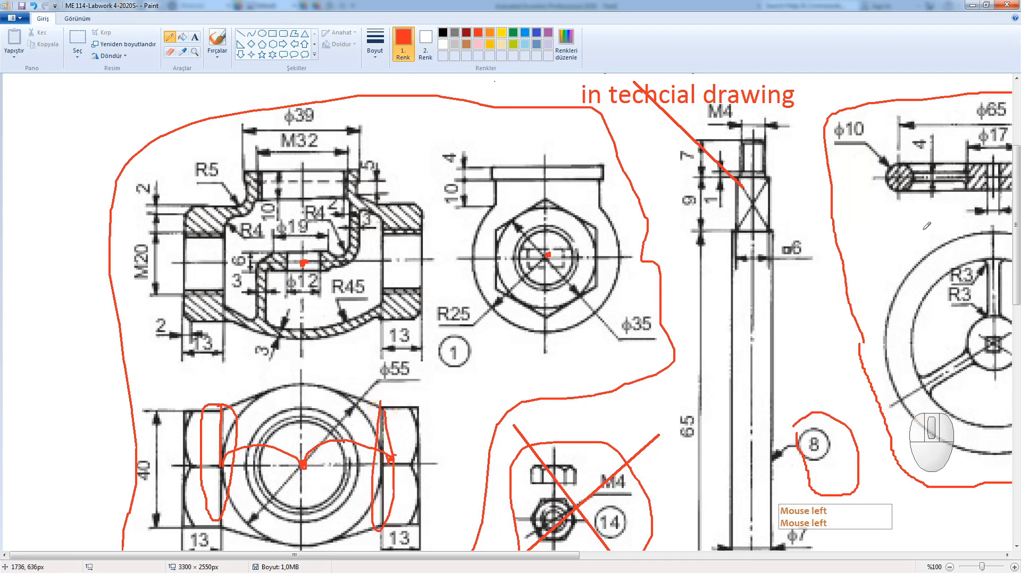
pyautogui.moveTo(1016, 252); pyautogui.dragTo(974, 282)
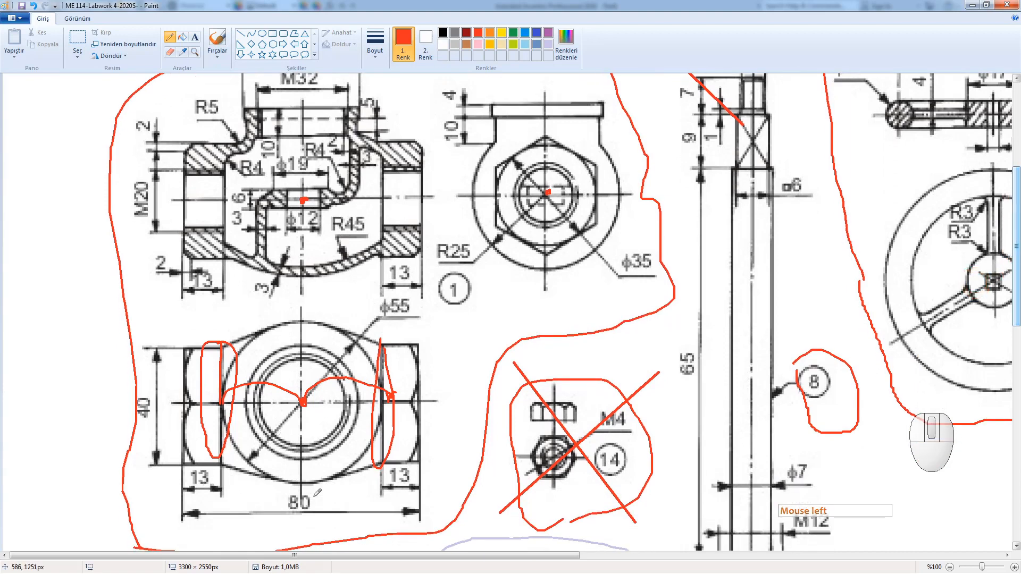
# Step: Circle the lower-left 13 and 80 dimensions and draw red strokes from centre to right flat
pyautogui.moveTo(313, 496)
pyautogui.mouseDown()
pyautogui.moveTo(298, 463)
pyautogui.moveTo(205, 518)
pyautogui.moveTo(295, 481)
pyautogui.moveTo(303, 506)
pyautogui.mouseUp()
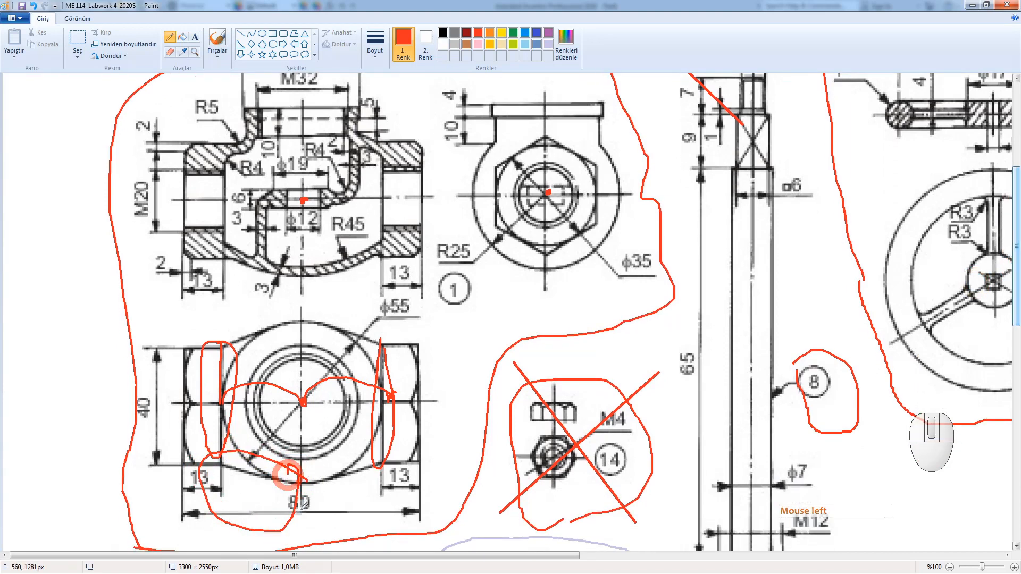
pyautogui.moveTo(199, 490)
pyautogui.mouseDown()
pyautogui.moveTo(178, 471)
pyautogui.moveTo(193, 467)
pyautogui.moveTo(182, 468)
pyautogui.mouseUp()
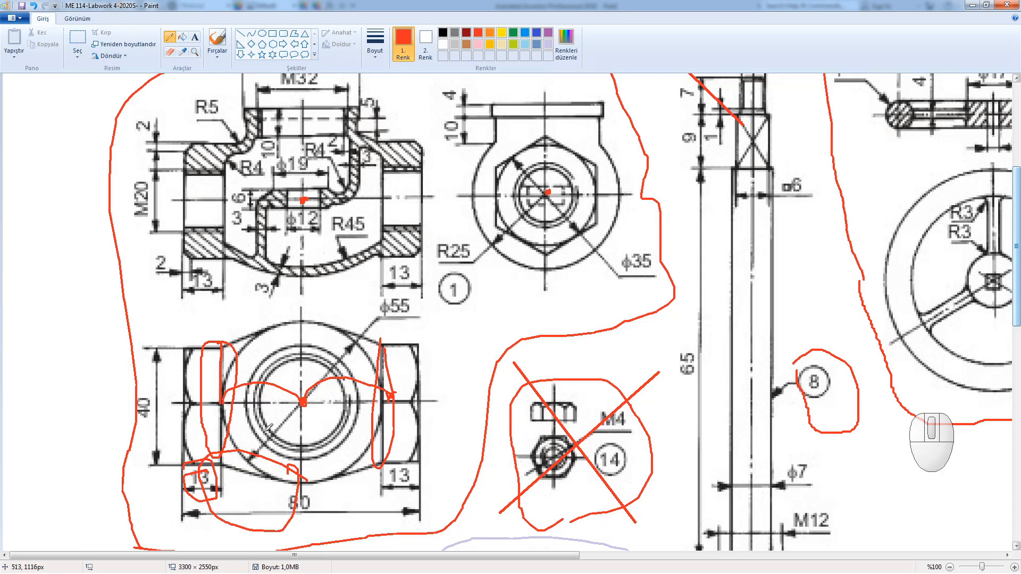
pyautogui.moveTo(301, 404)
pyautogui.mouseDown()
pyautogui.moveTo(315, 395)
pyautogui.moveTo(392, 398)
pyautogui.mouseUp()
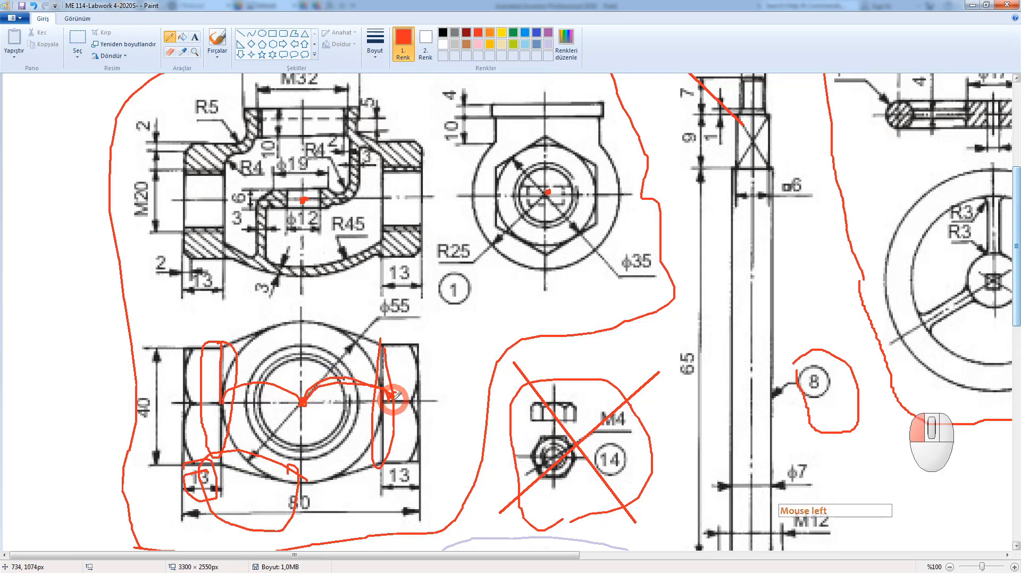
pyautogui.moveTo(306, 403)
pyautogui.mouseDown()
pyautogui.moveTo(348, 417)
pyautogui.moveTo(384, 404)
pyautogui.mouseUp()
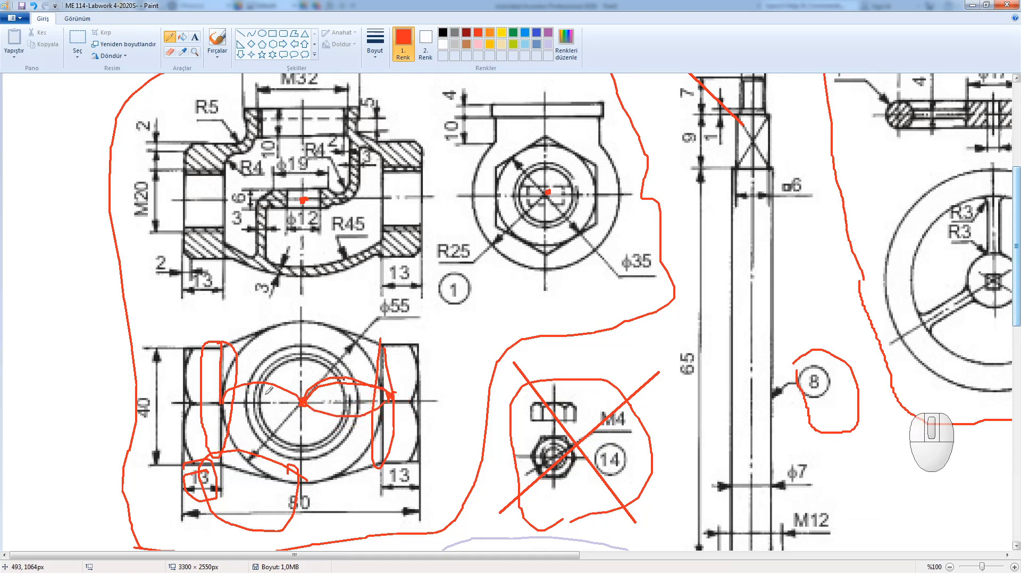
# Step: Undo the red pencil marks on the nut view and return to Inventor
pyautogui.hotkey('ctrl', 'z')
pyautogui.hotkey('ctrl', 'z')
pyautogui.hotkey('ctrl', 'z')
pyautogui.hotkey('ctrl', 'z')
pyautogui.hotkey('ctrl', 'z')
pyautogui.hotkey('ctrl', 'z')
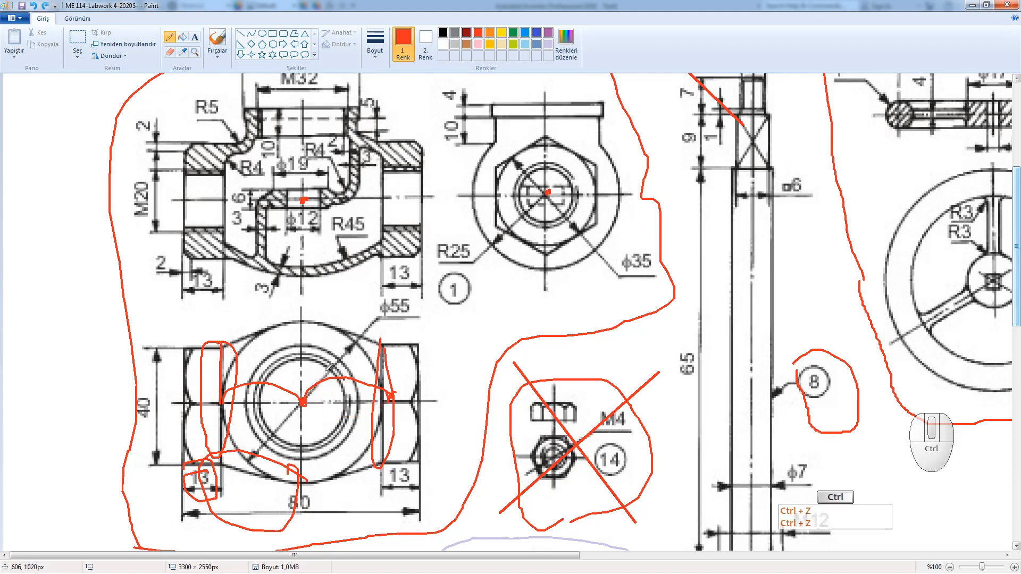
pyautogui.hotkey('ctrl', 'z')
pyautogui.hotkey('ctrl', 'z')
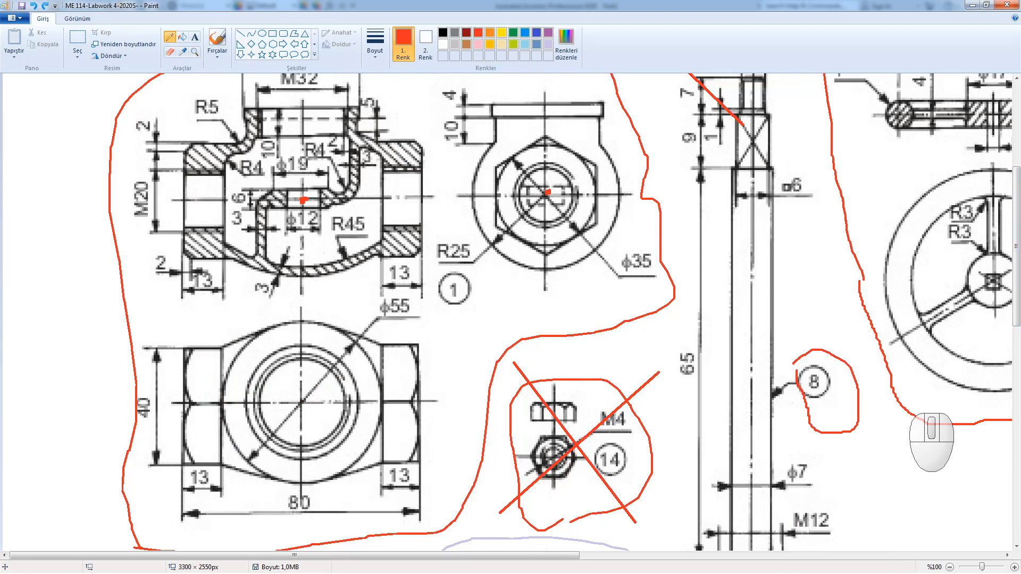
pyautogui.moveTo(1017, 243); pyautogui.dragTo(1016, 228)
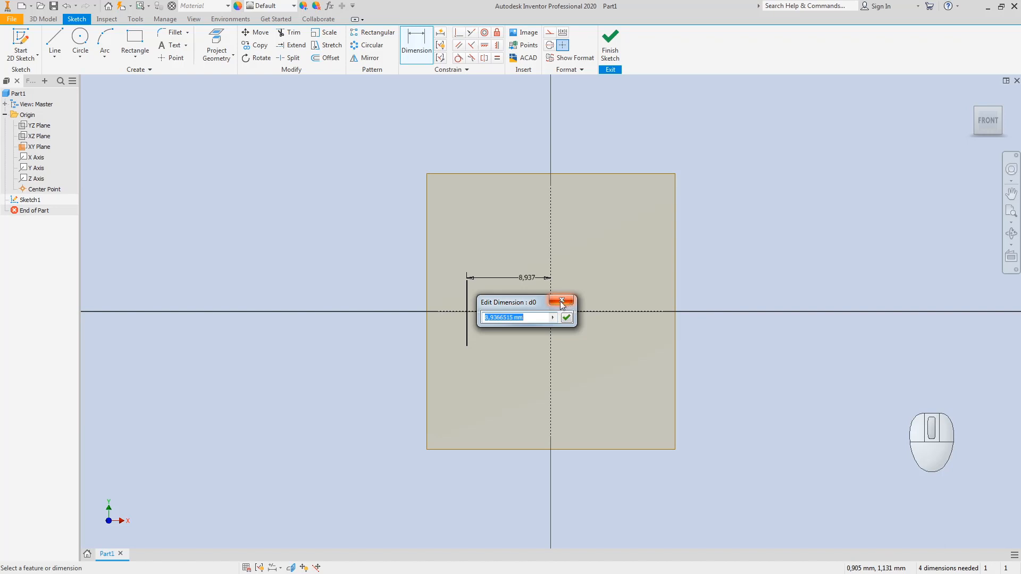
# Step: Fix the first vertical line 40 mm from the Y axis and move that dimension above it
pyautogui.write('40')
pyautogui.press('Return')
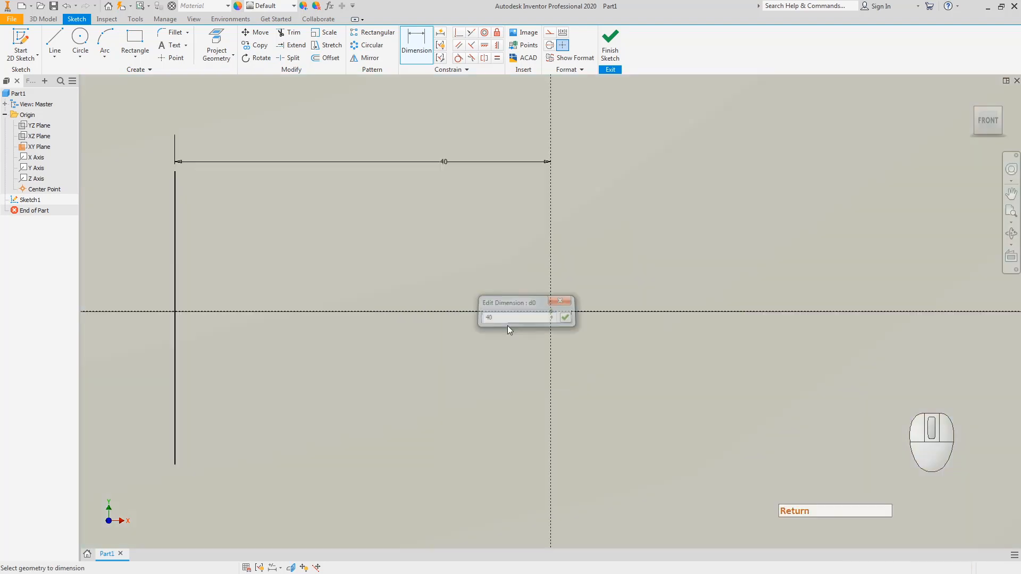
pyautogui.press('Escape')
pyautogui.press('Escape')
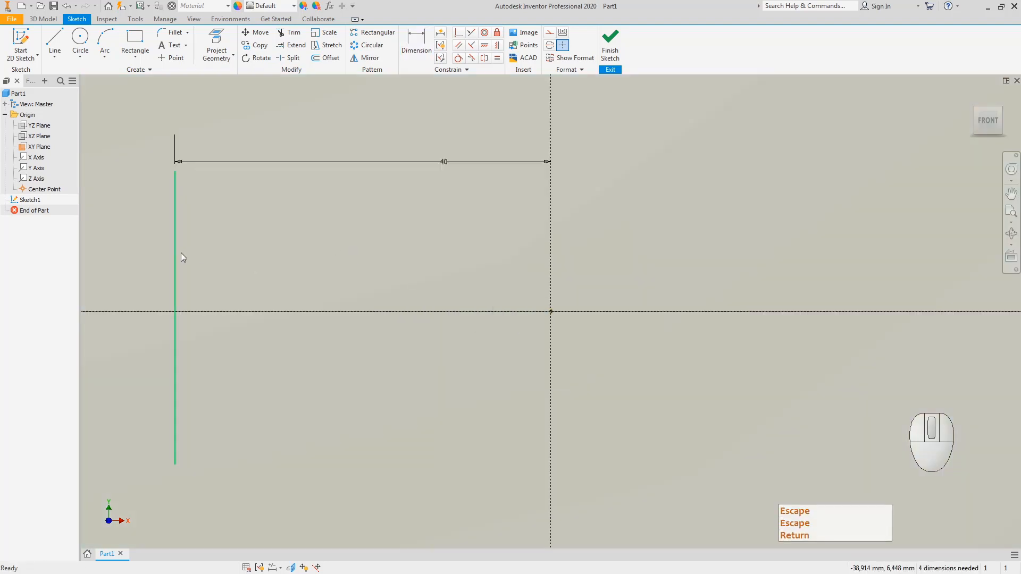
pyautogui.moveTo(446, 164); pyautogui.dragTo(395, 139)
pyautogui.click(411, 181)
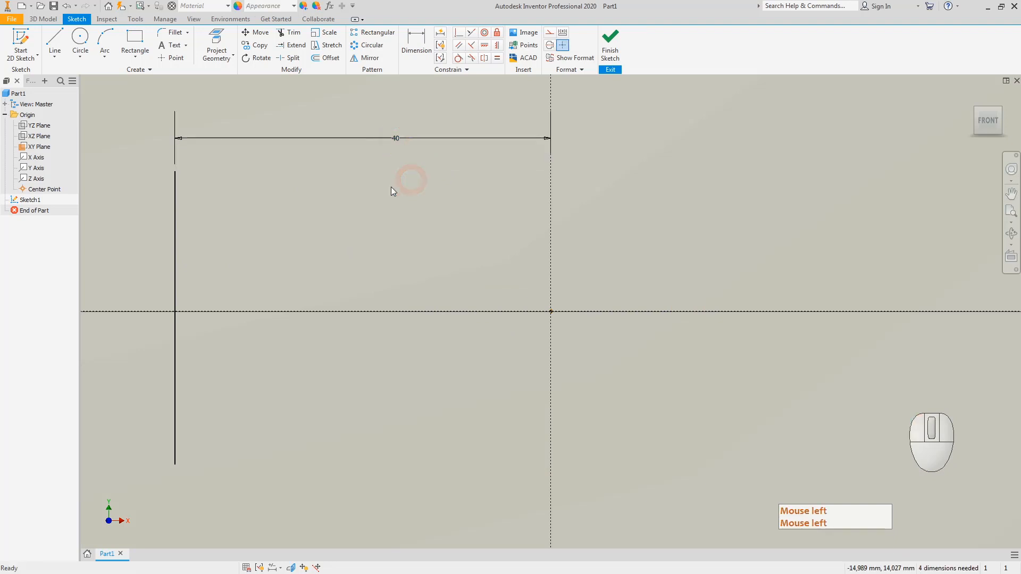
pyautogui.press('Escape')
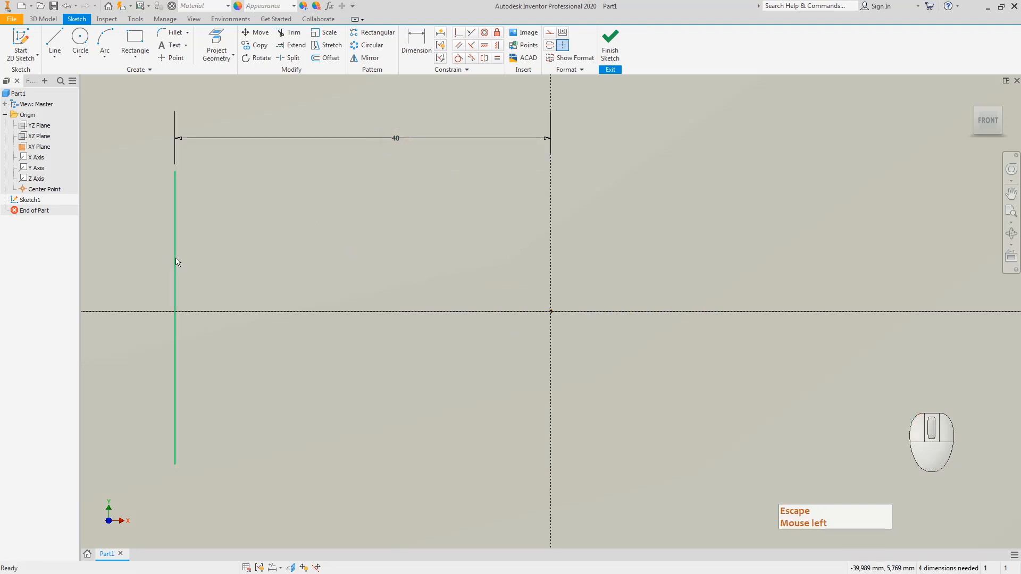
pyautogui.press('Escape')
pyautogui.scroll(-1, 385, 219)
pyautogui.scroll(1, 387, 220)
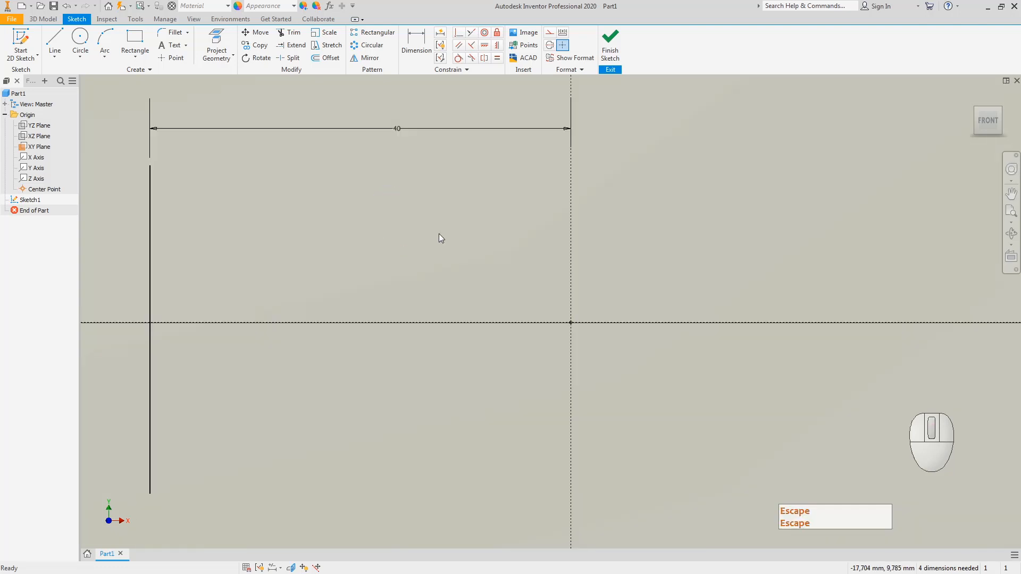
pyautogui.scroll(2, 438, 235)
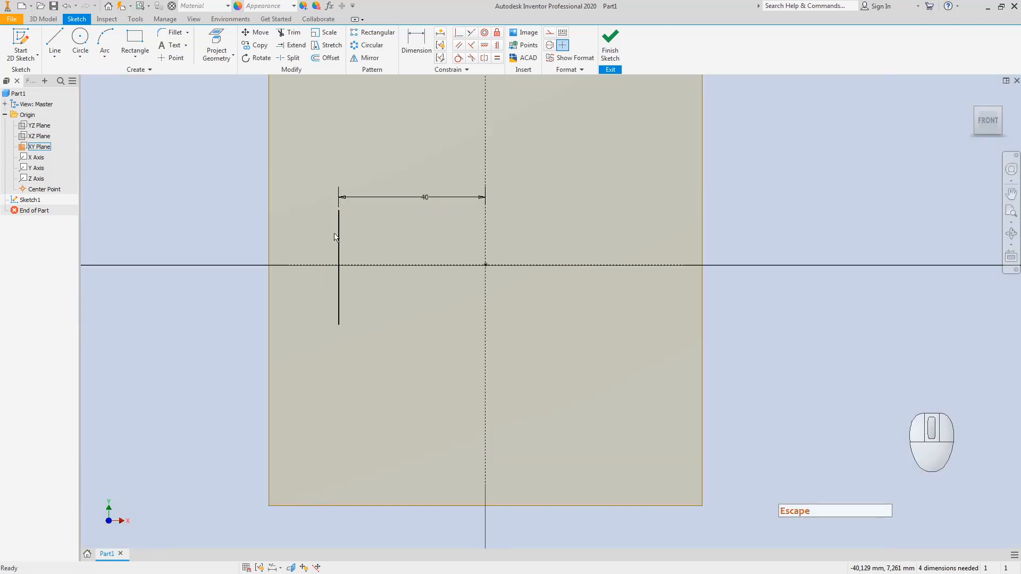
# Step: Draw a second vertical line crossing from above to below the horizontal axis
pyautogui.click(57, 43)
pyautogui.click(366, 210)
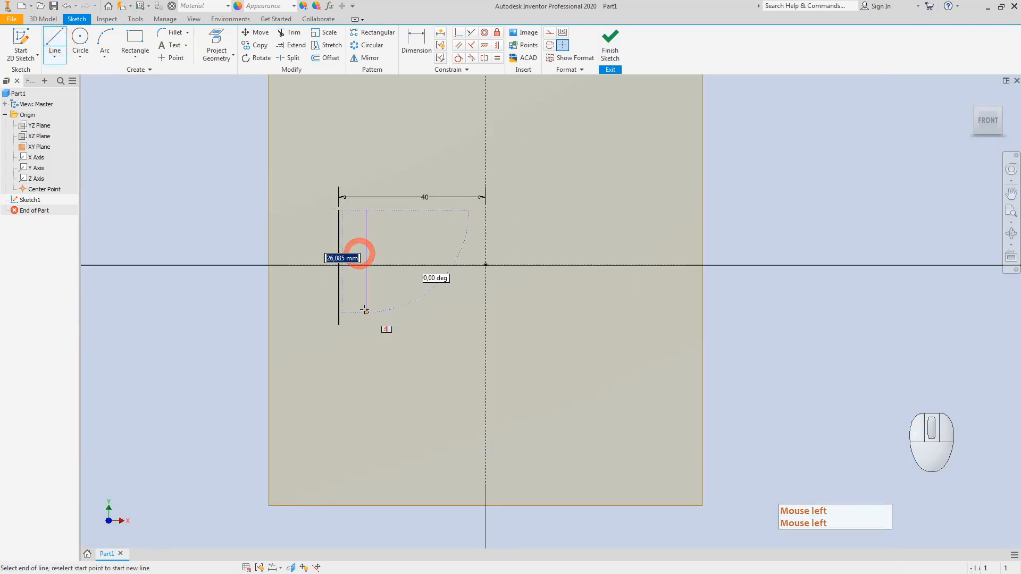
pyautogui.click(366, 329)
pyautogui.press('Escape')
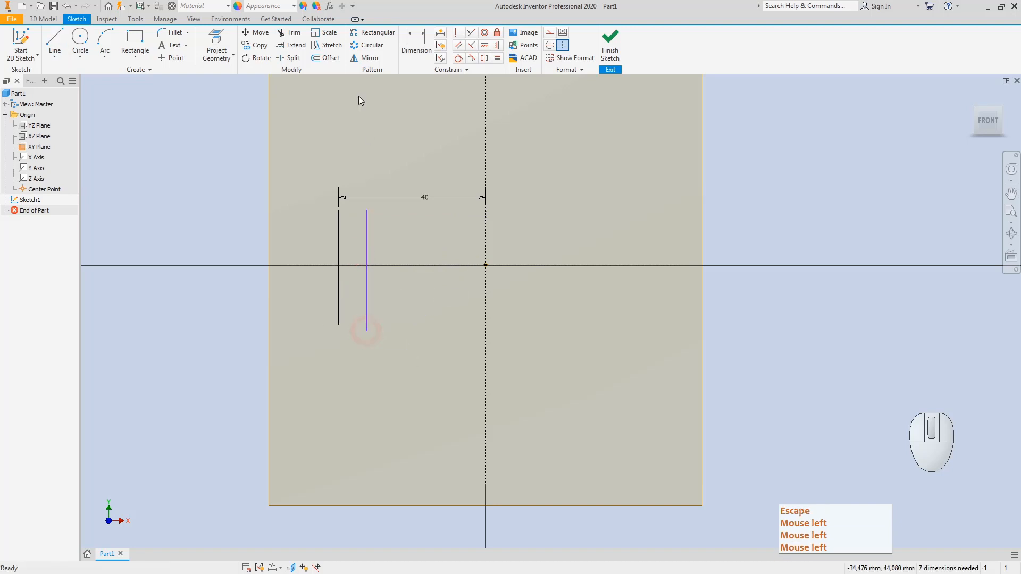
# Step: Dimension the gap between the two vertical lines as 13 mm
pyautogui.click(413, 35)
pyautogui.click(338, 247)
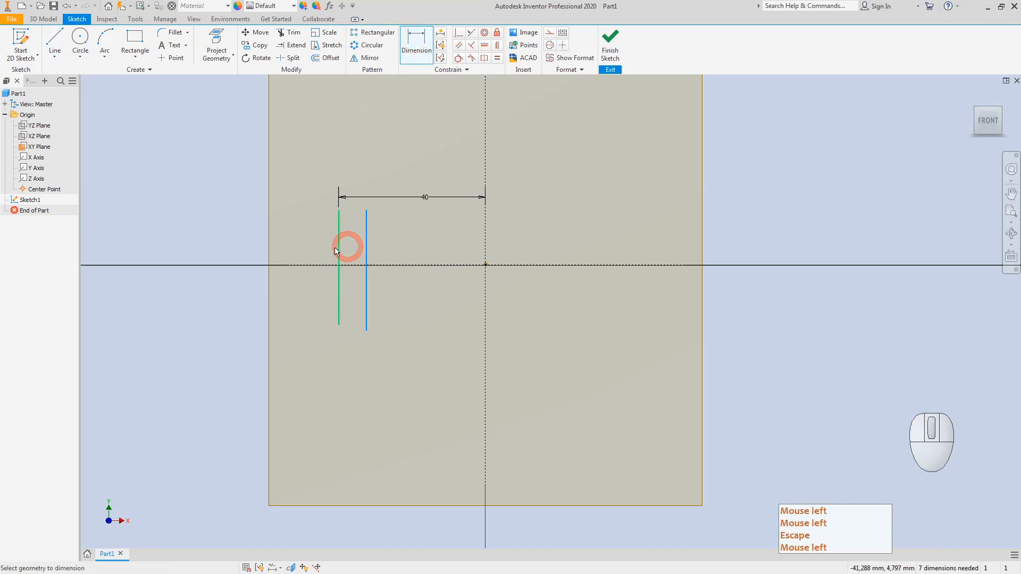
pyautogui.click(365, 248)
pyautogui.click(352, 240)
pyautogui.write('13')
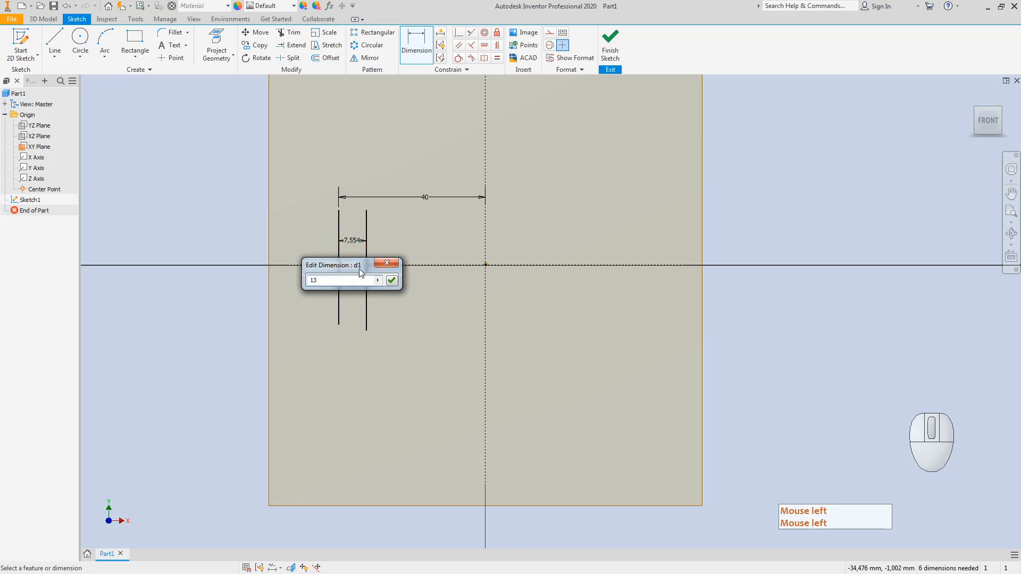
pyautogui.press('Return')
pyautogui.press('Escape')
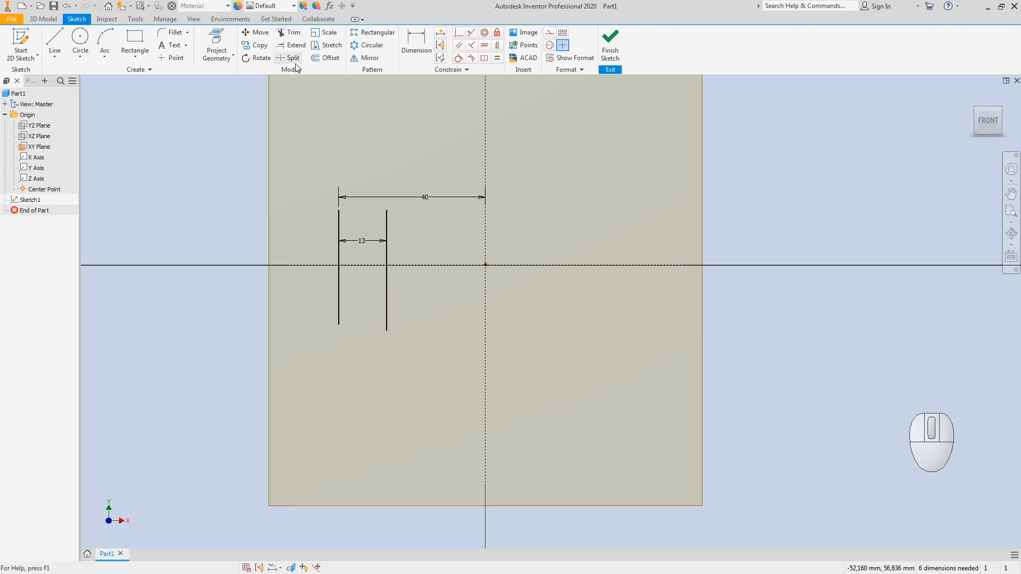
pyautogui.click(288, 32)
# Step: Trim off the second vertical line's portion below the horizontal centreline
pyautogui.click(387, 297)
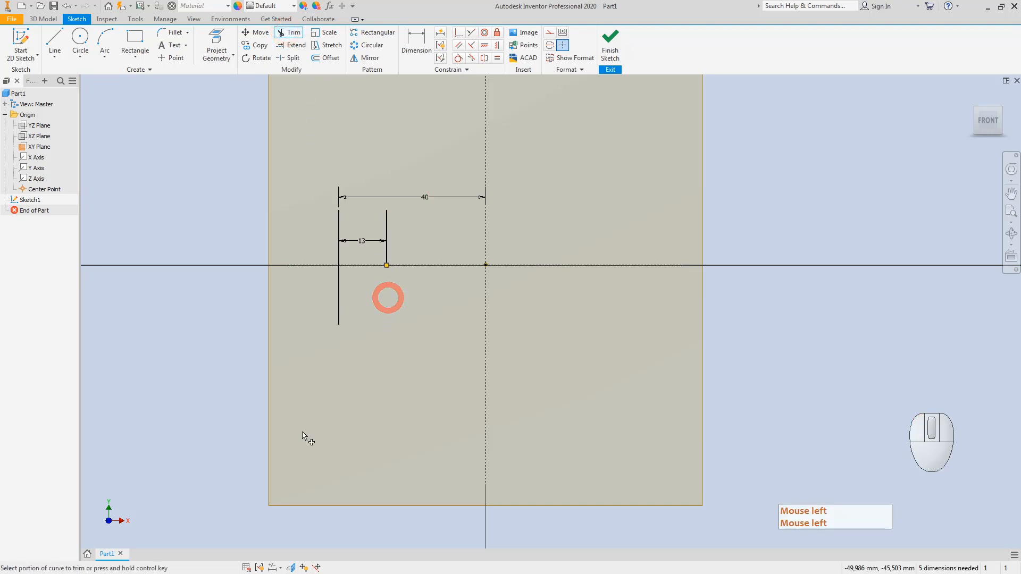
pyautogui.press('Escape')
pyautogui.press('Escape')
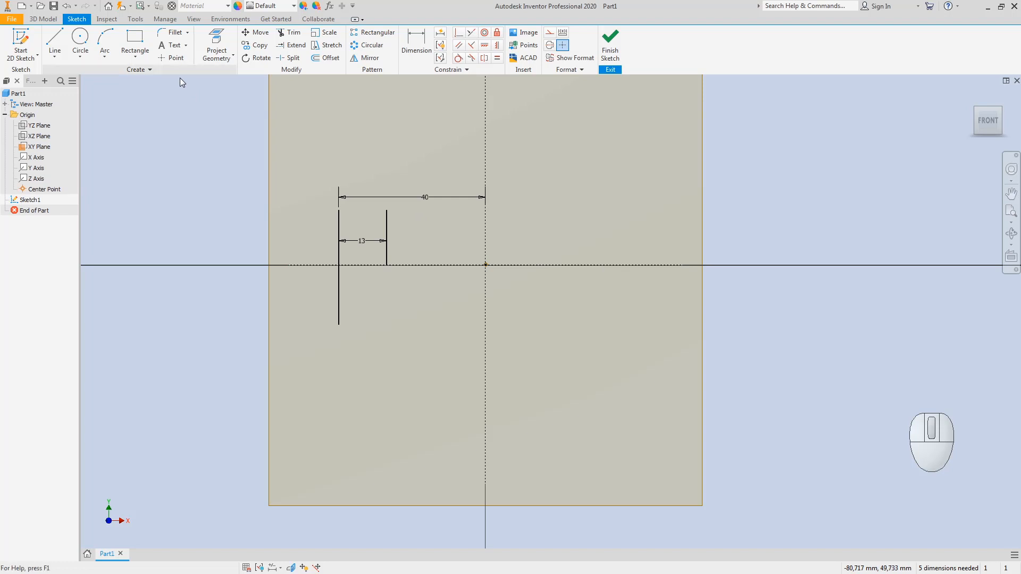
# Step: Mirror the short vertical line about the vertical centre axis onto the right side
pyautogui.click(372, 60)
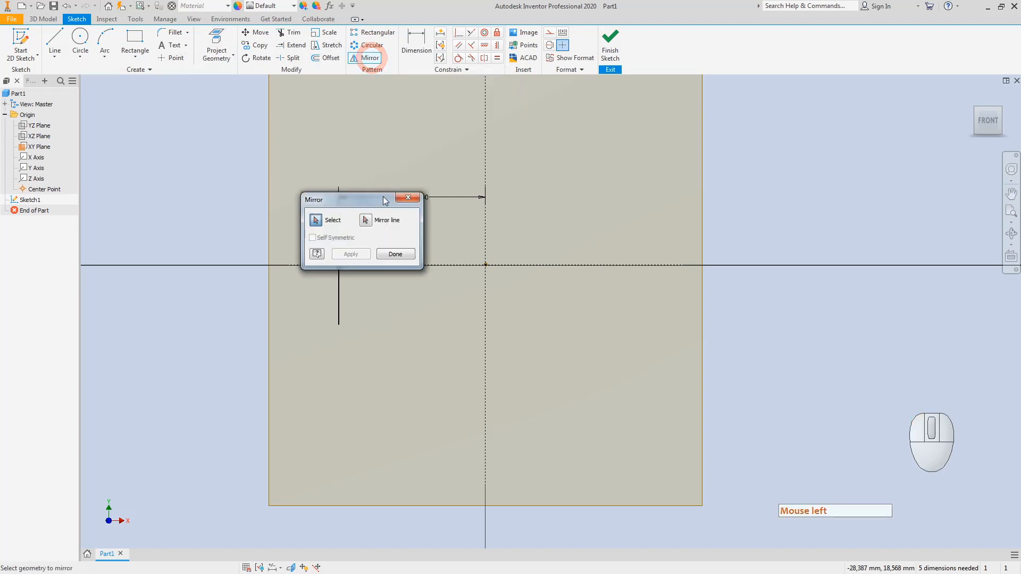
pyautogui.moveTo(386, 200); pyautogui.dragTo(243, 158)
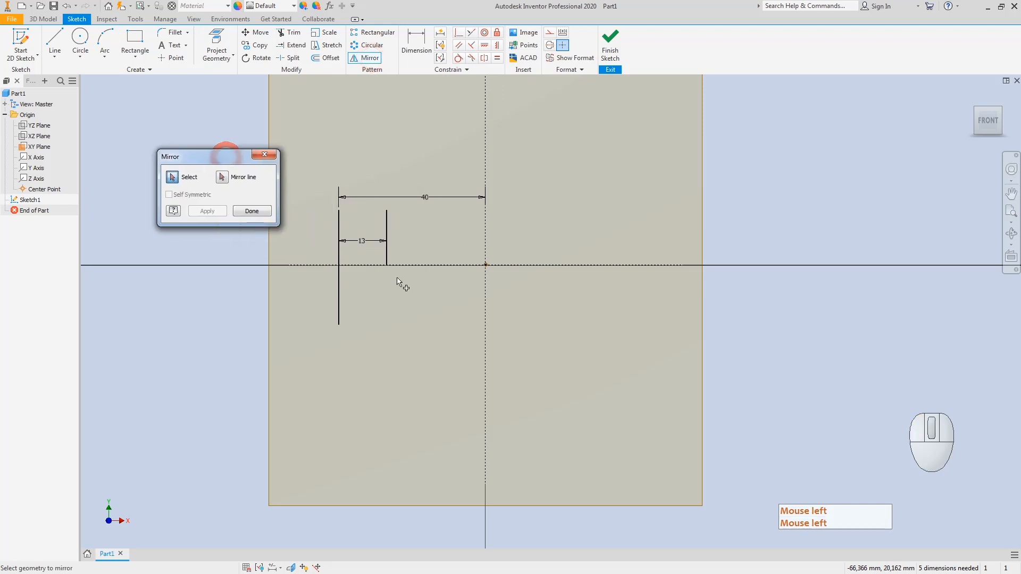
pyautogui.click(387, 228)
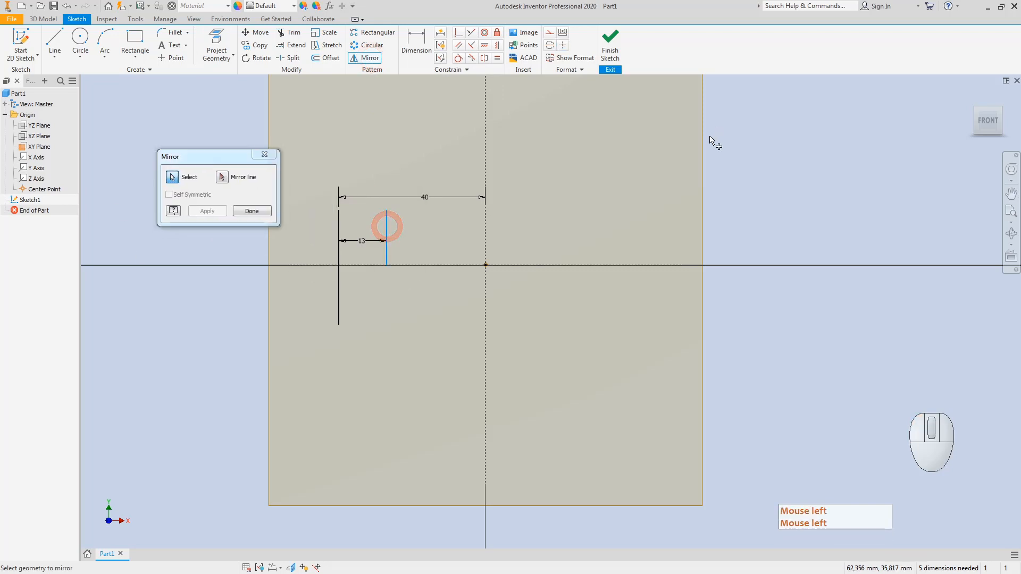
pyautogui.click(225, 178)
pyautogui.click(222, 180)
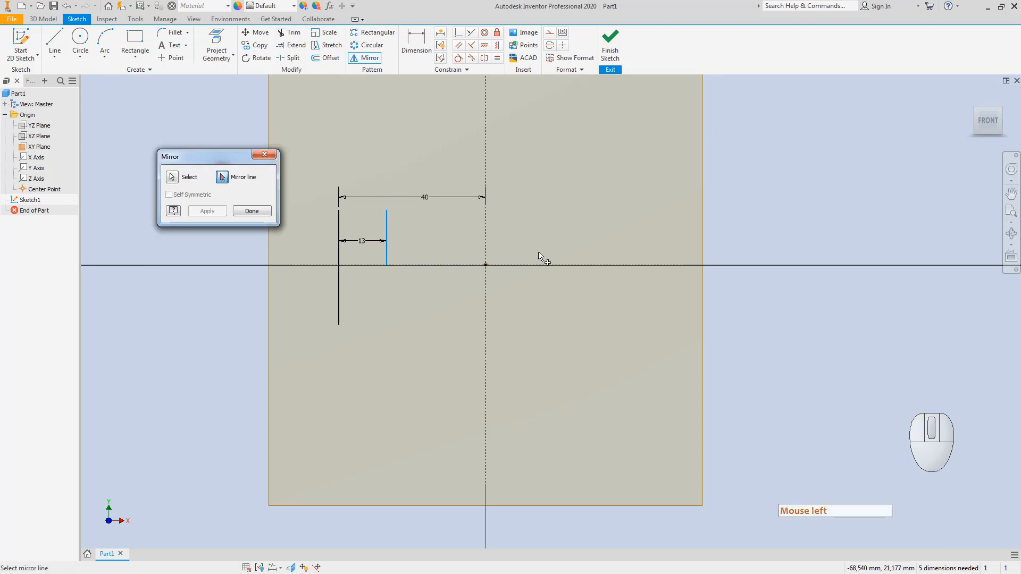
pyautogui.click(485, 149)
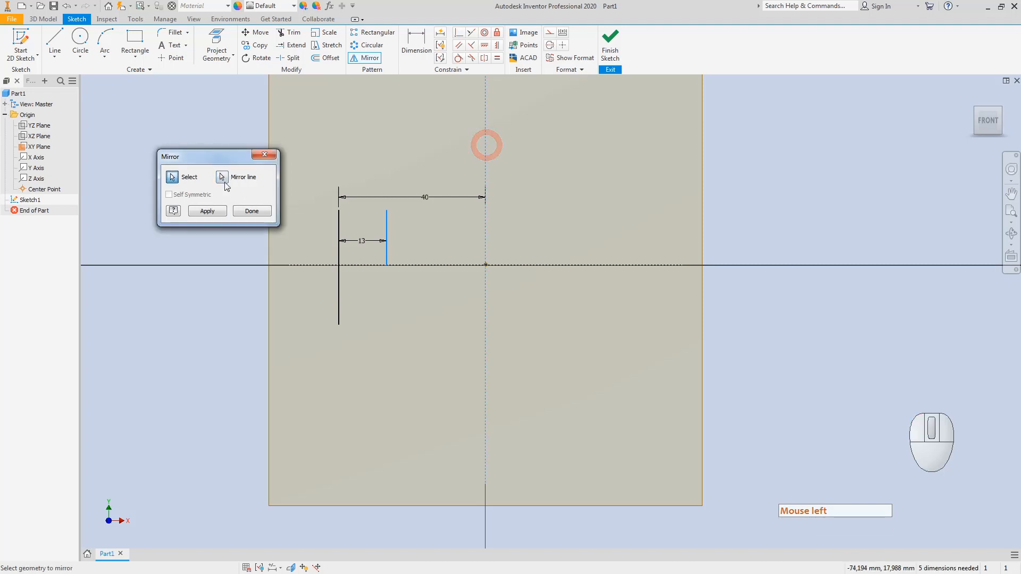
pyautogui.click(206, 213)
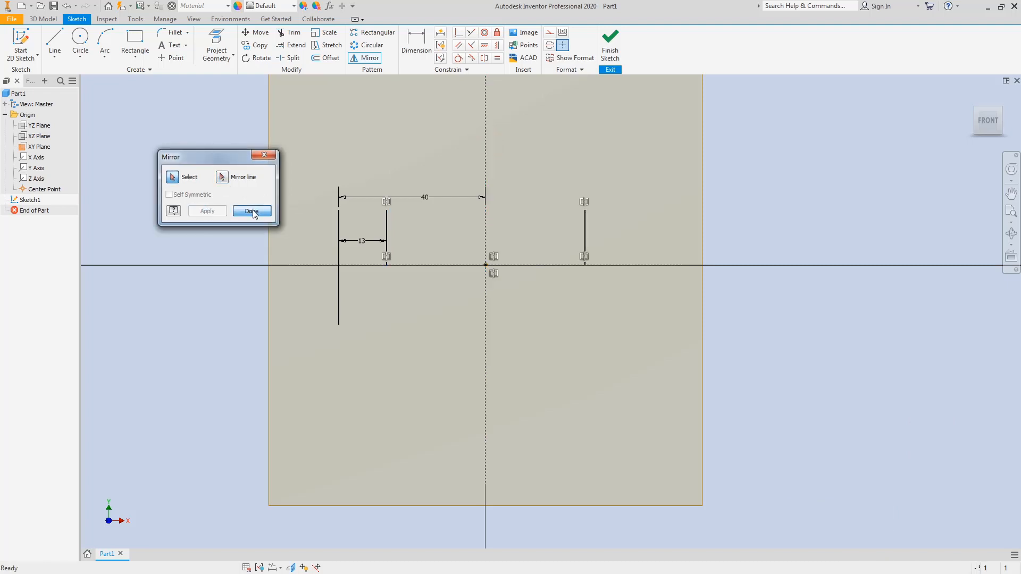
pyautogui.click(252, 211)
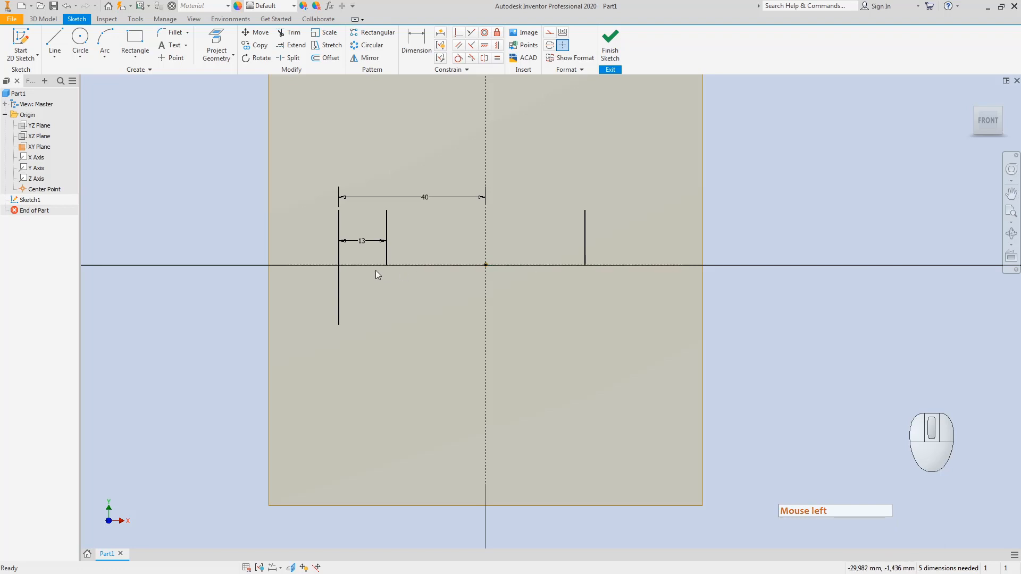
# Step: Finish Sketch1 and switch to an isometric view
pyautogui.click(610, 40)
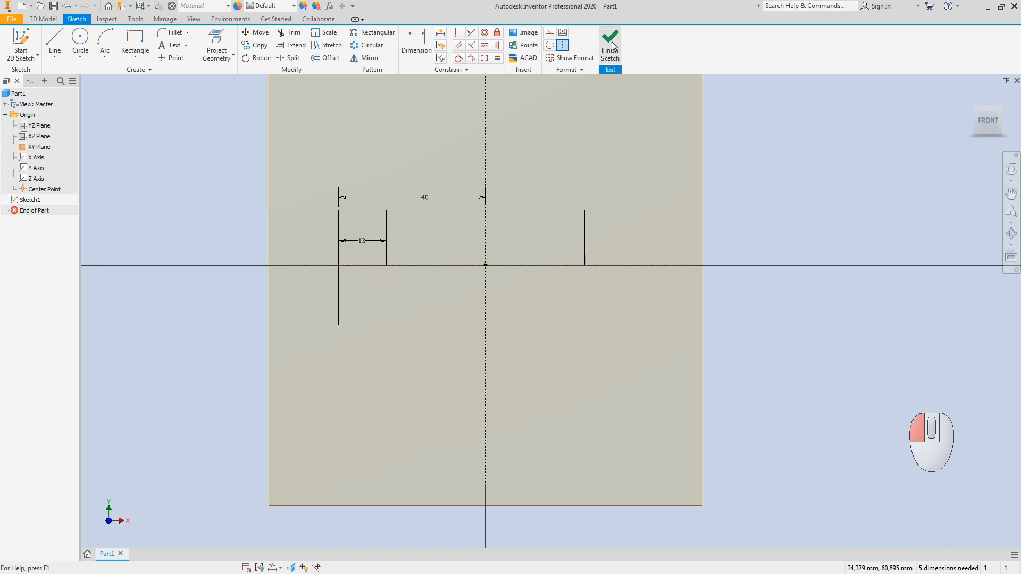
pyautogui.click(977, 113)
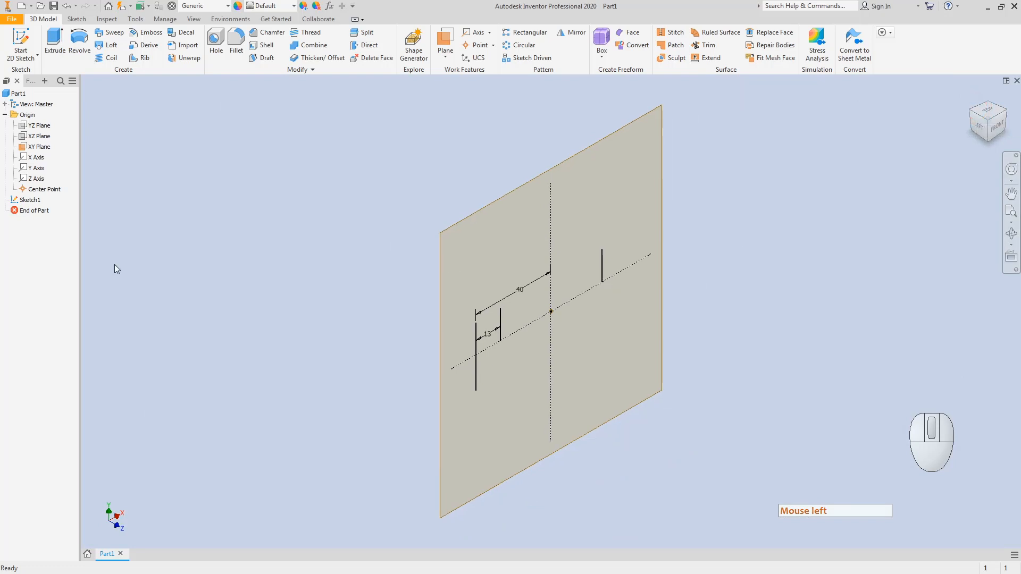
pyautogui.click(447, 57)
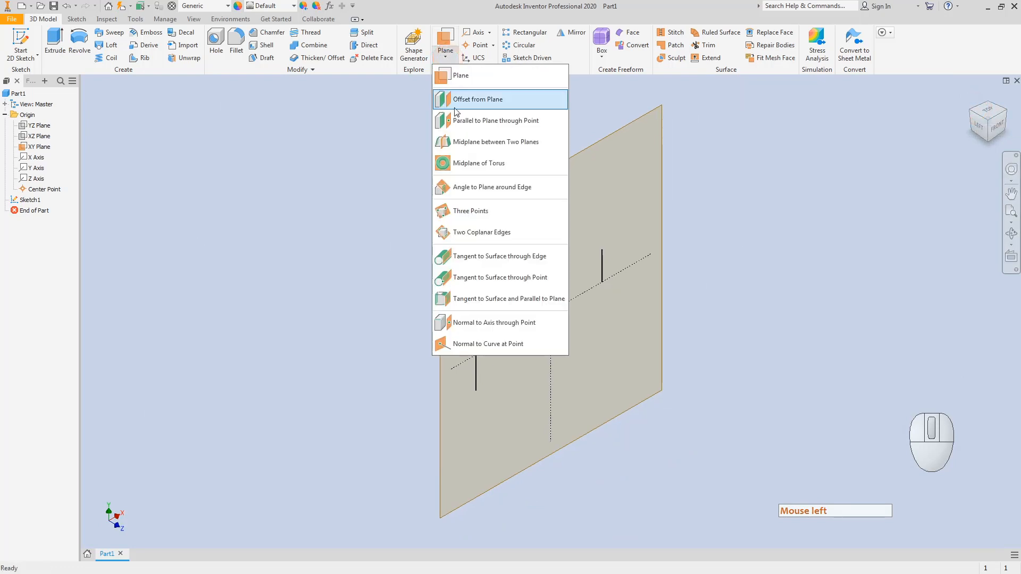
pyautogui.press('Escape')
pyautogui.press('Escape')
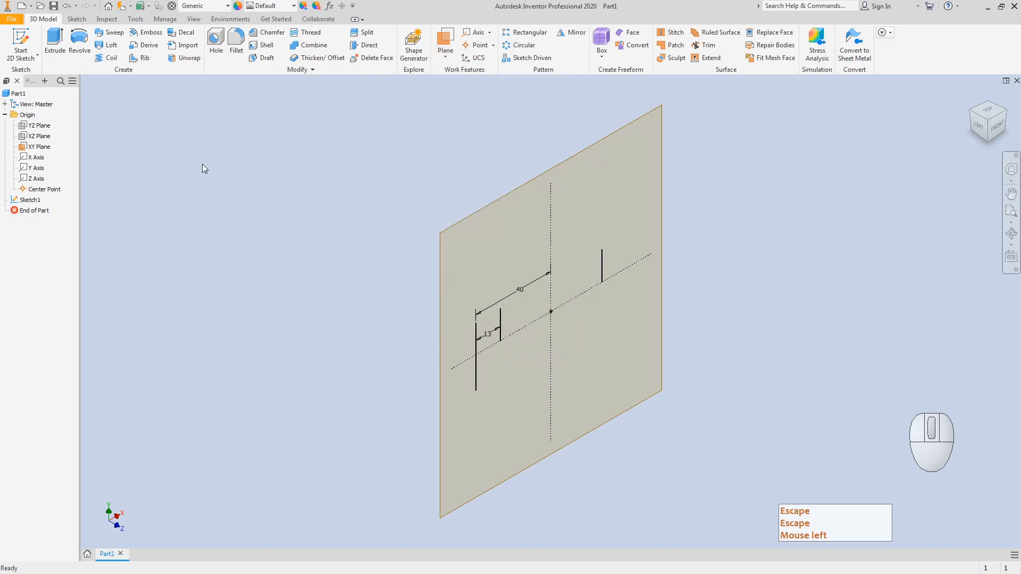
# Step: Turn on visibility of the YZ Plane and the XZ Plane
pyautogui.click(39, 126)
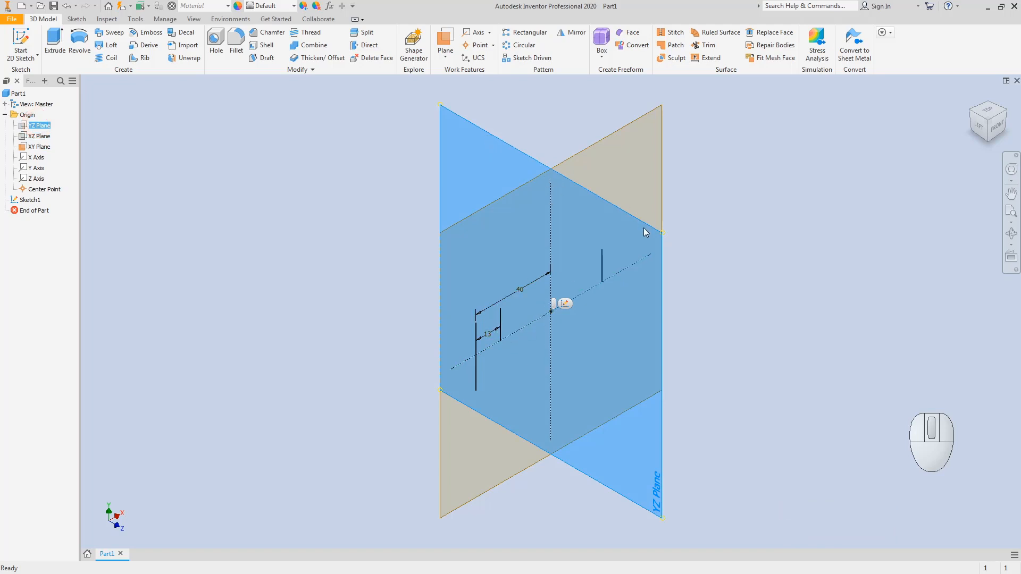
pyautogui.press('Escape')
pyautogui.click(36, 126)
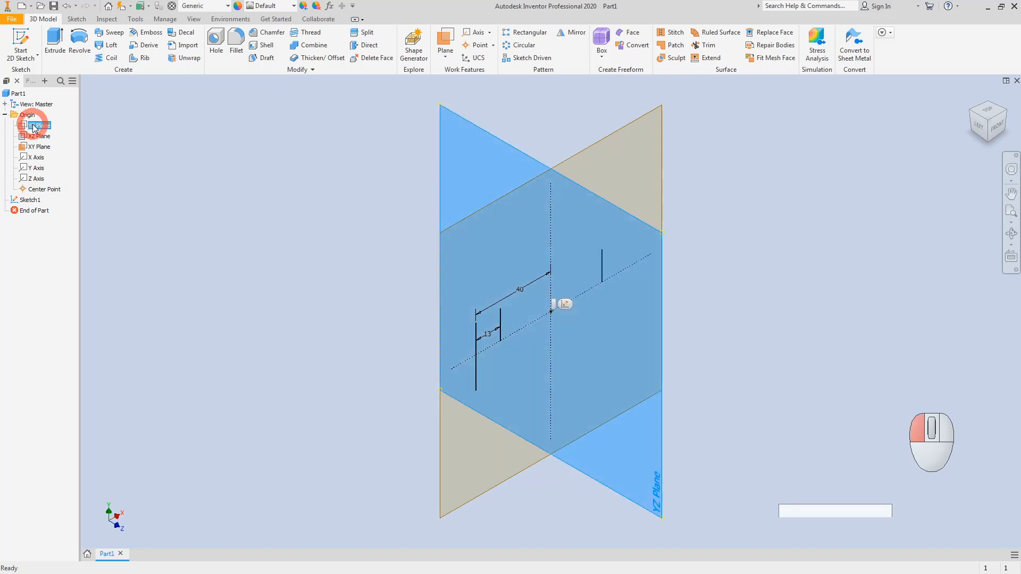
pyautogui.rightClick(33, 127)
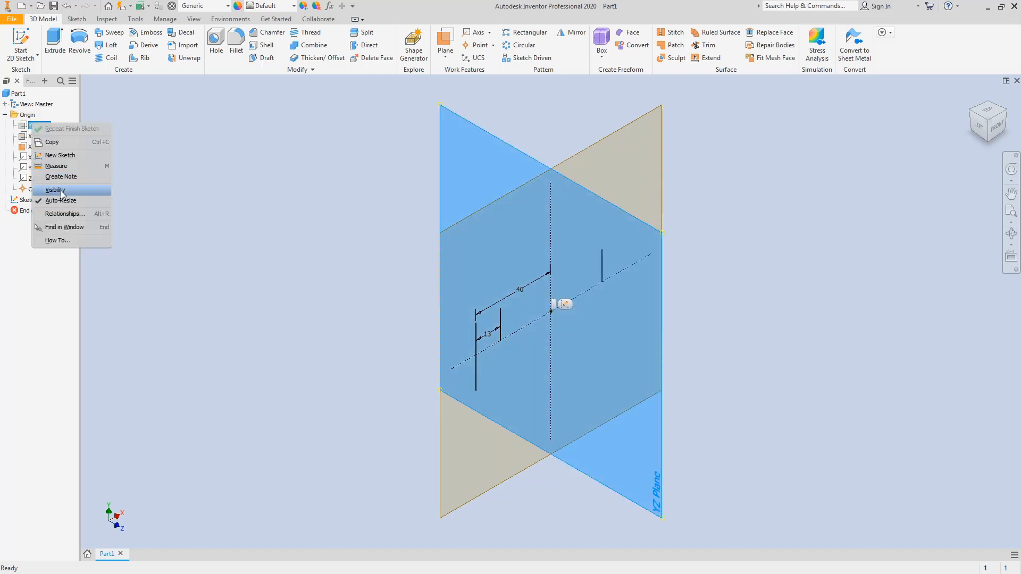
pyautogui.click(130, 183)
pyautogui.click(39, 137)
pyautogui.rightClick(40, 136)
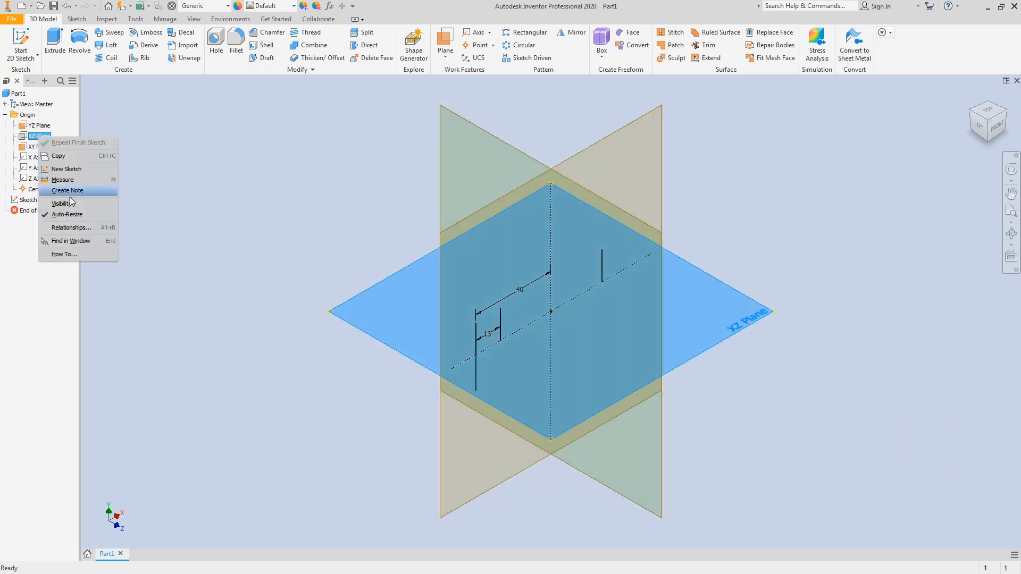
pyautogui.click(285, 227)
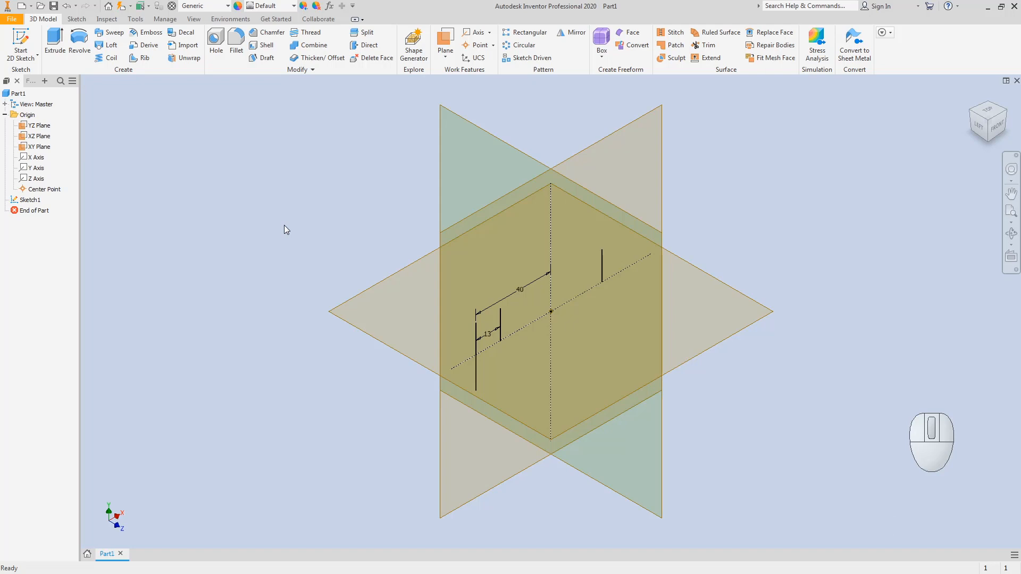
pyautogui.click(284, 225)
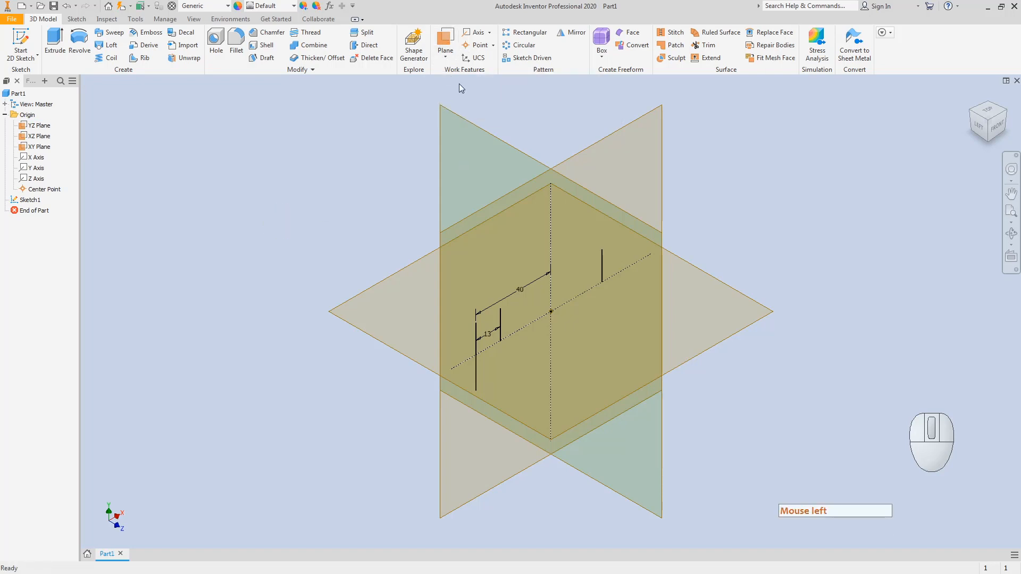
# Step: Create Work Plane1 parallel to the YZ Plane through the short vertical line's endpoint
pyautogui.click(448, 59)
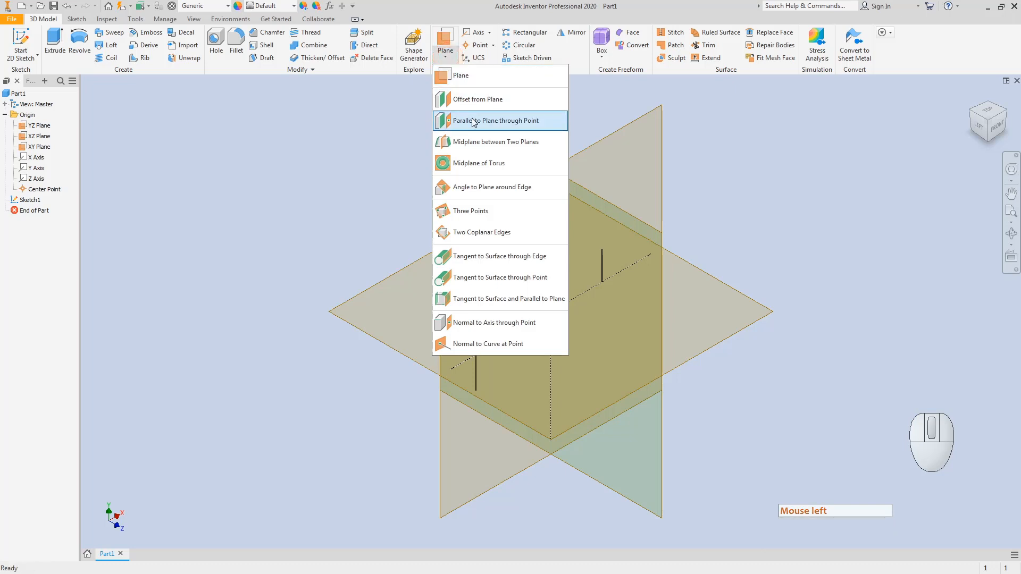
pyautogui.click(481, 121)
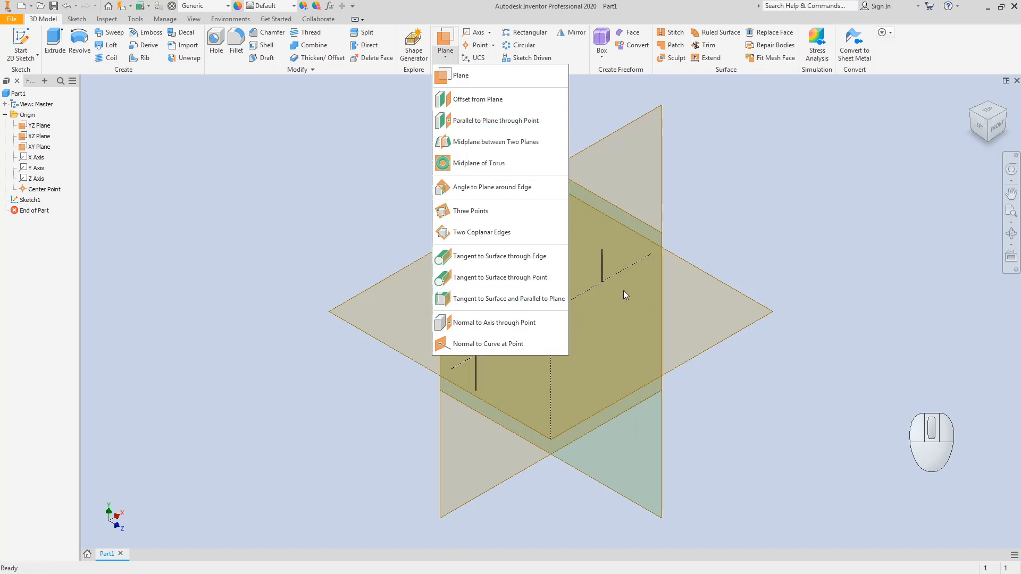
pyautogui.click(465, 123)
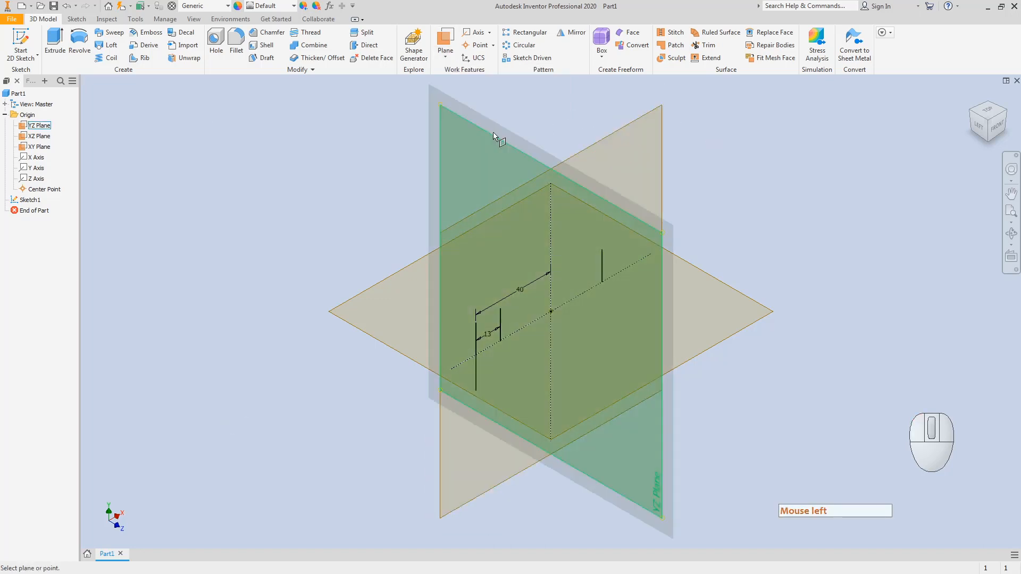
pyautogui.click(492, 132)
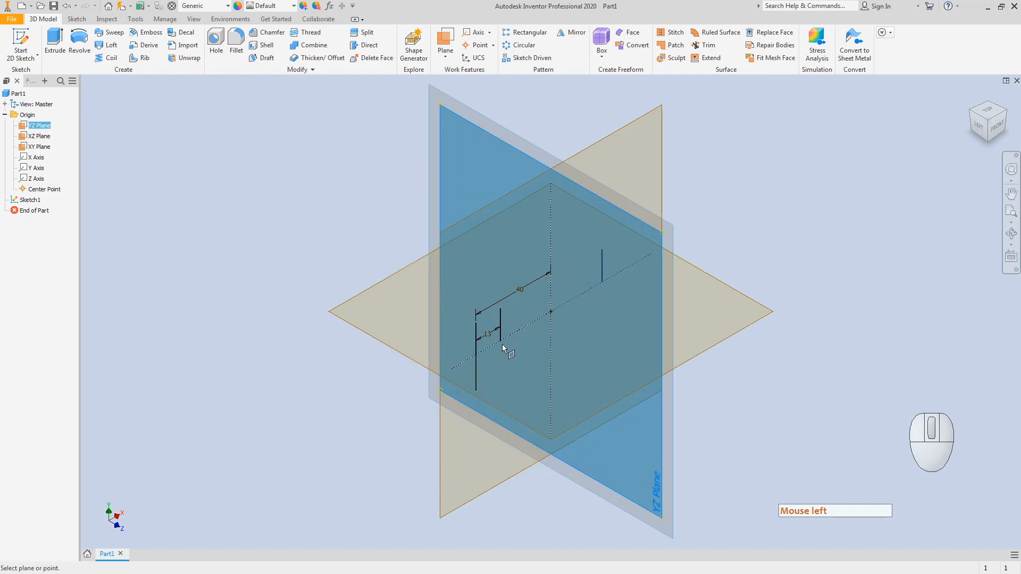
pyautogui.scroll(-2, 506, 338)
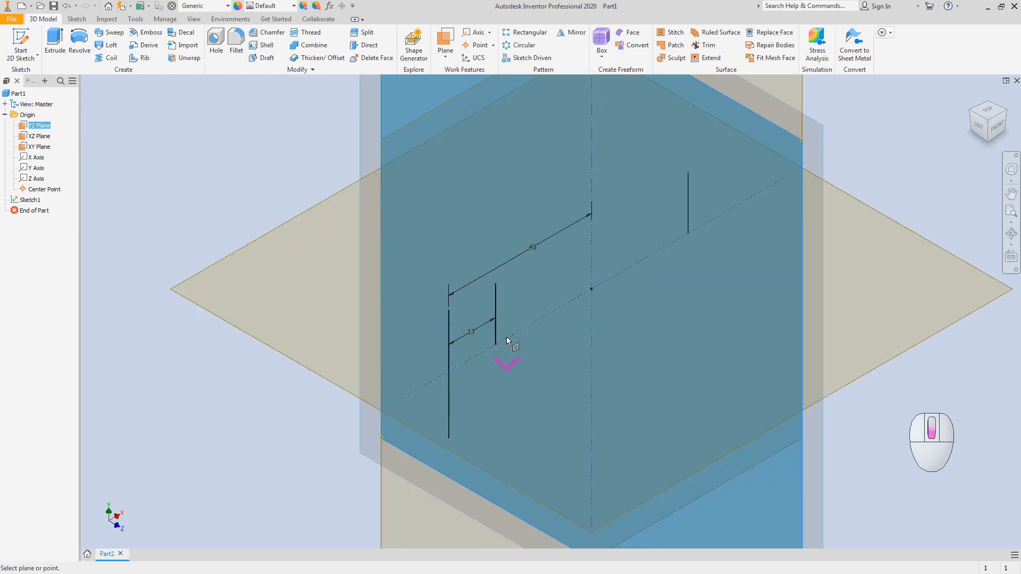
pyautogui.click(445, 53)
pyautogui.click(452, 120)
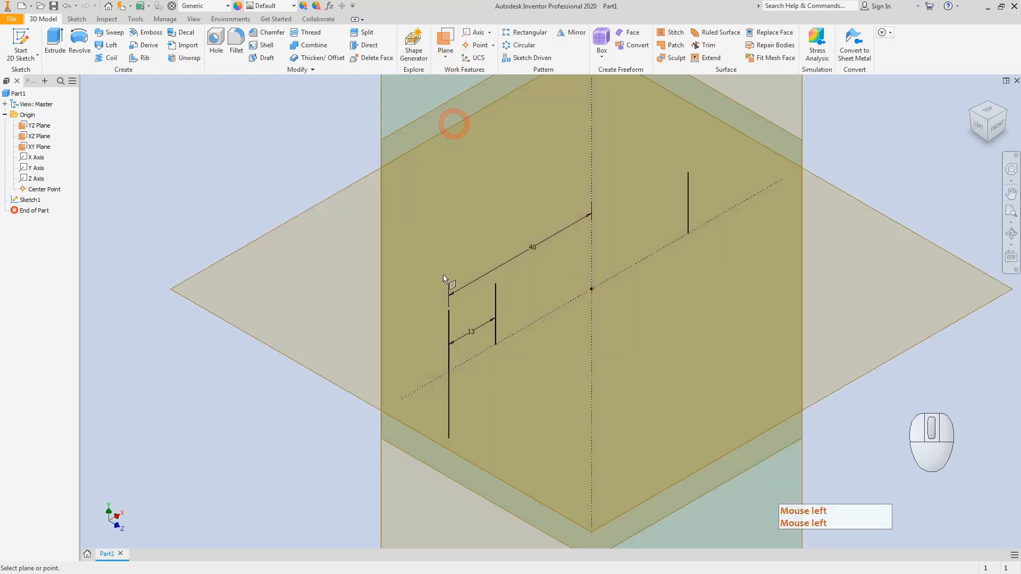
pyautogui.click(496, 346)
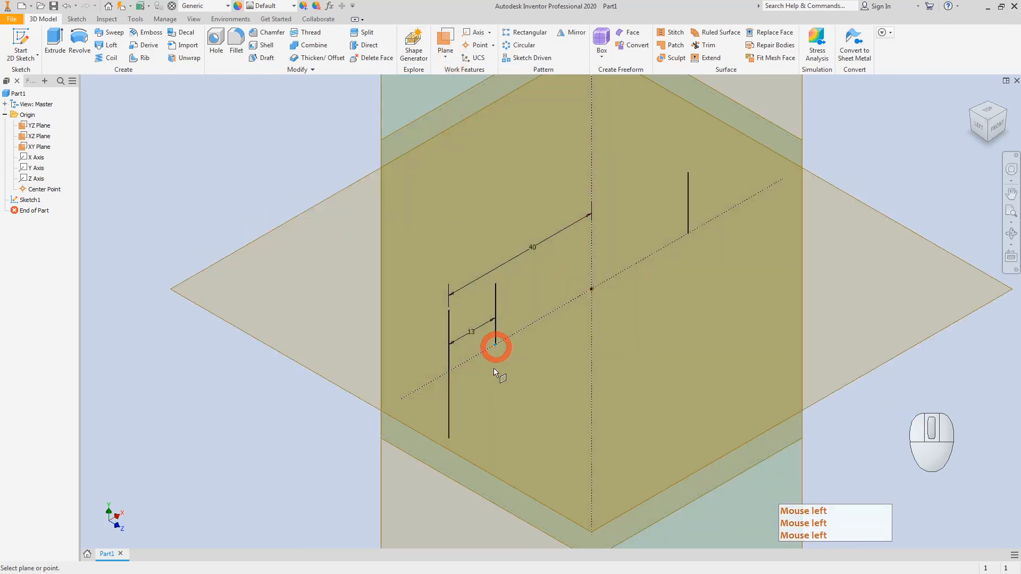
pyautogui.scroll(5, 493, 362)
pyautogui.click(489, 317)
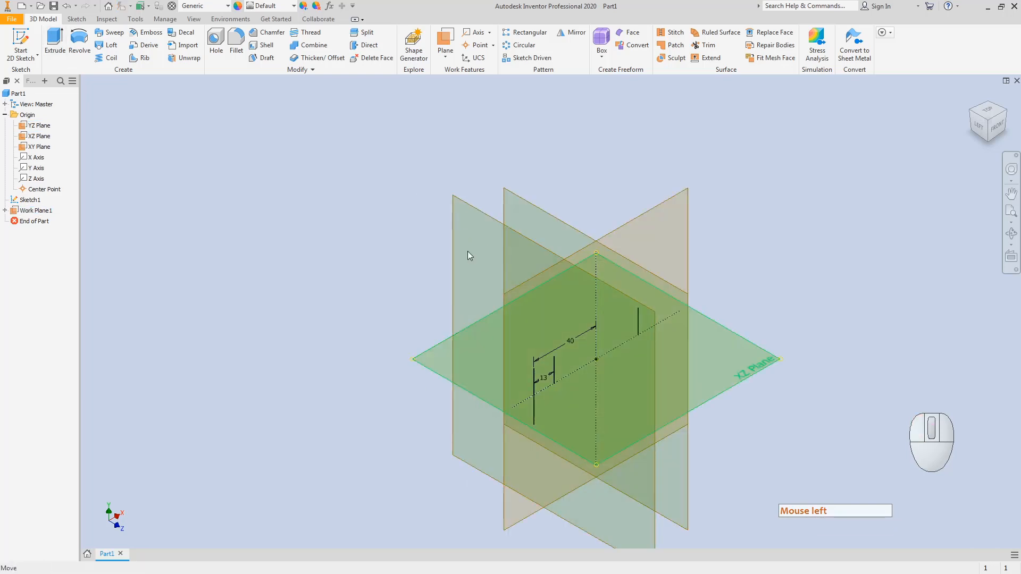
pyautogui.click(16, 45)
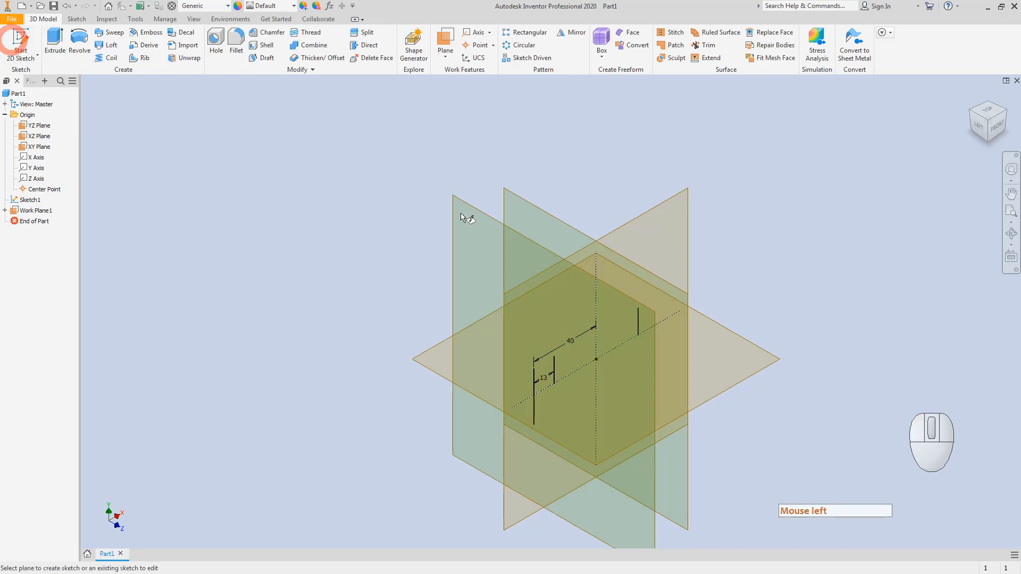
# Step: Start a sketch on Work Plane1 and draw a circle centred on the origin
pyautogui.click(475, 210)
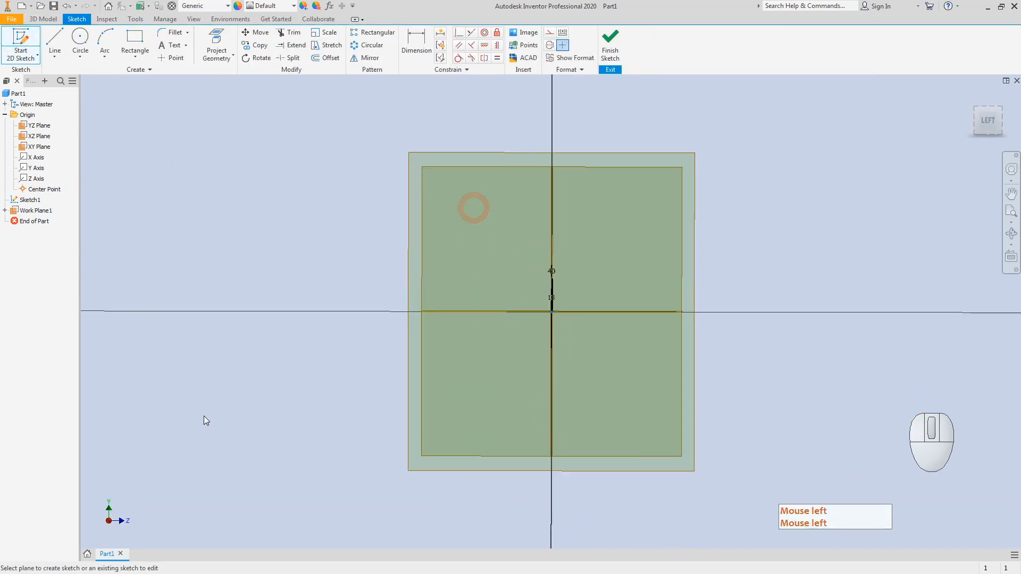
pyautogui.click(87, 50)
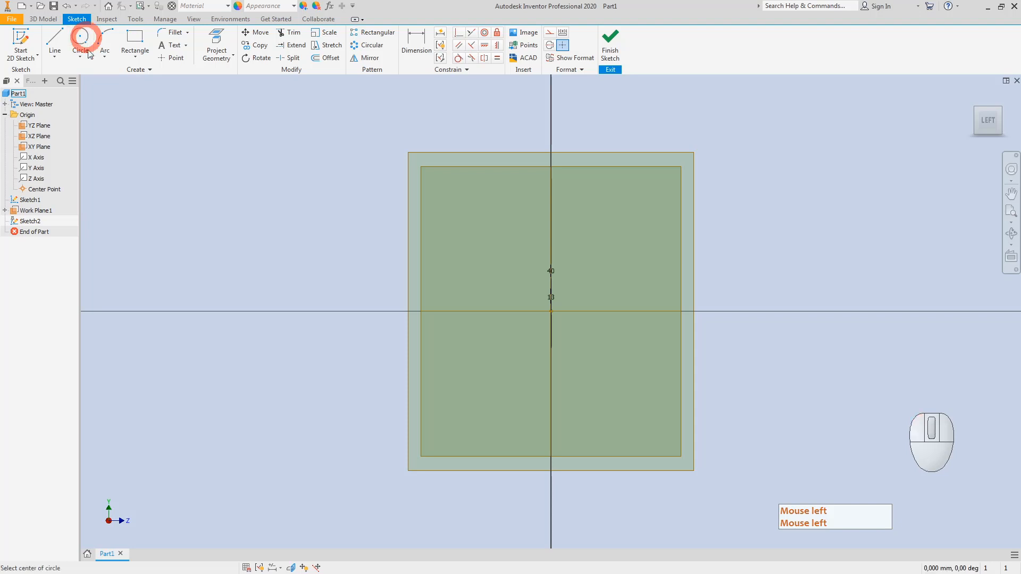
pyautogui.click(551, 312)
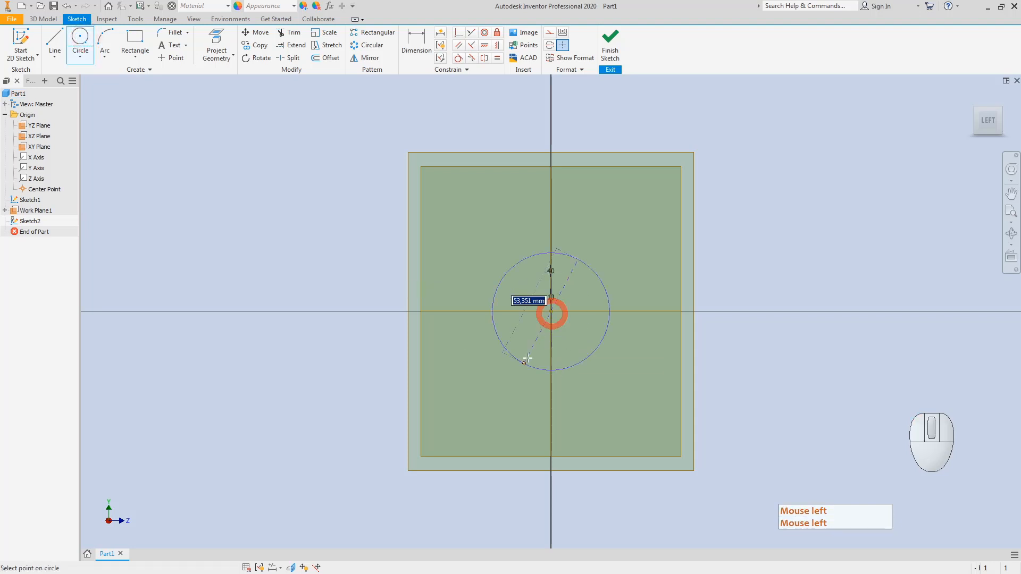
pyautogui.click(490, 352)
# Step: Dimension the circle to 35 mm diameter and finish the sketch
pyautogui.click(415, 41)
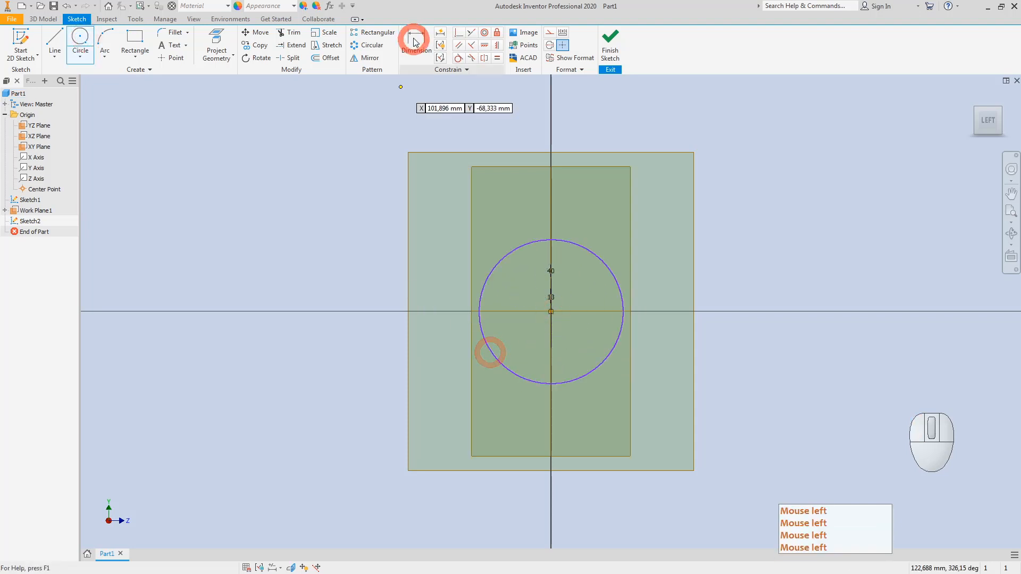
pyautogui.click(513, 369)
pyautogui.click(335, 354)
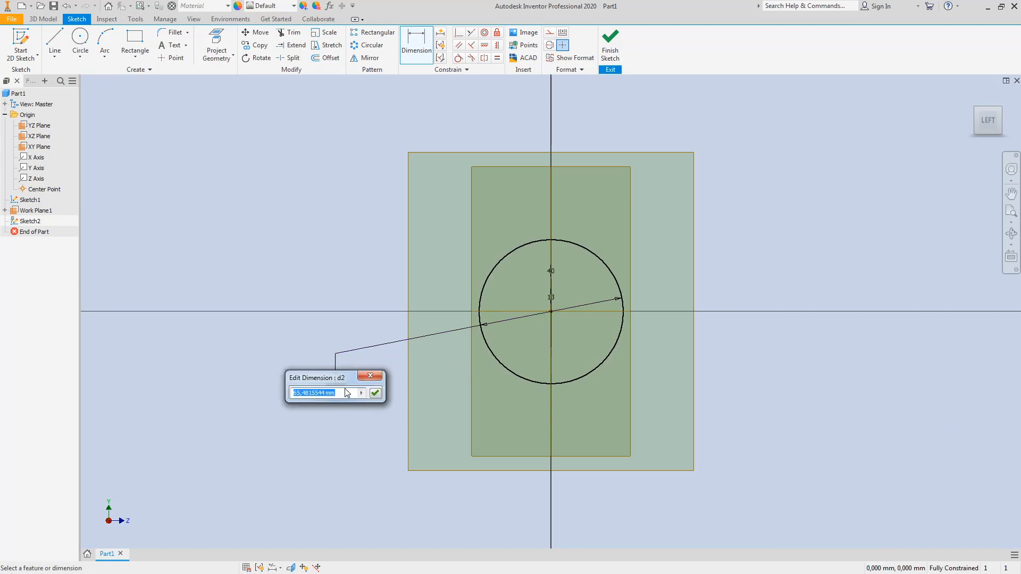
pyautogui.write('35')
pyautogui.press('Return')
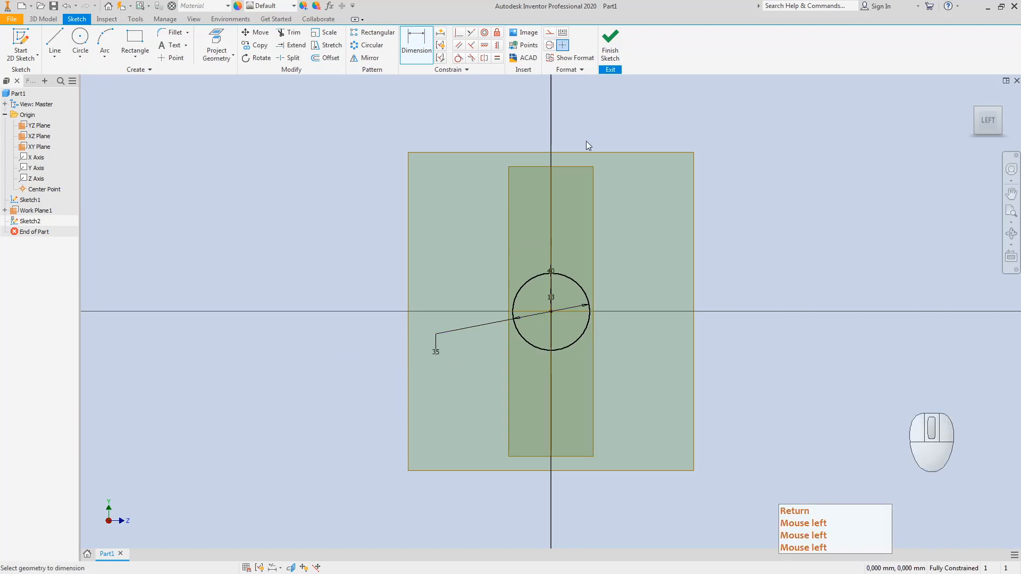
pyautogui.click(610, 43)
pyautogui.click(309, 265)
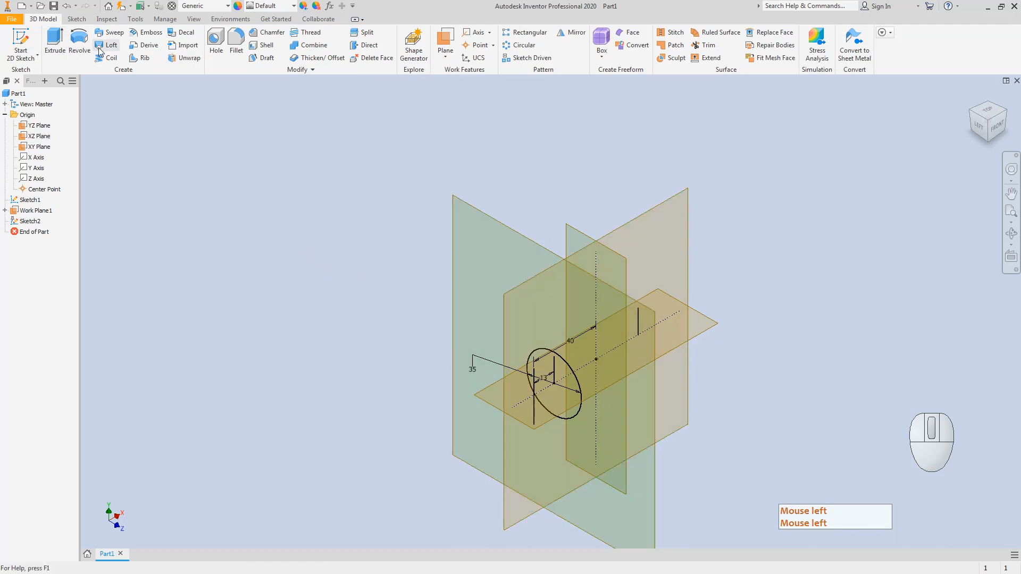
# Step: Create Work Plane2 parallel to the YZ Plane through the mirrored short line's point
pyautogui.click(445, 53)
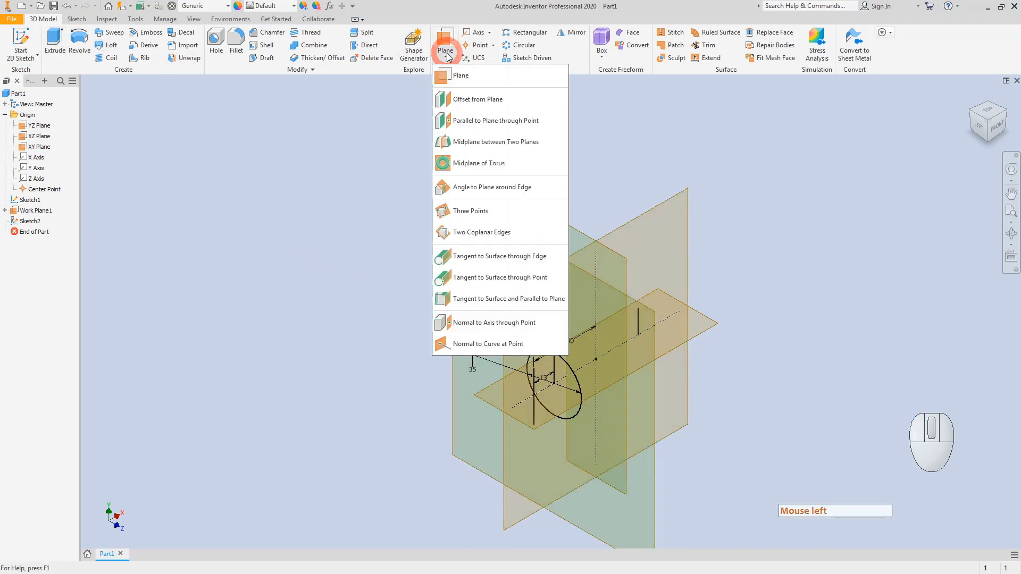
pyautogui.click(477, 122)
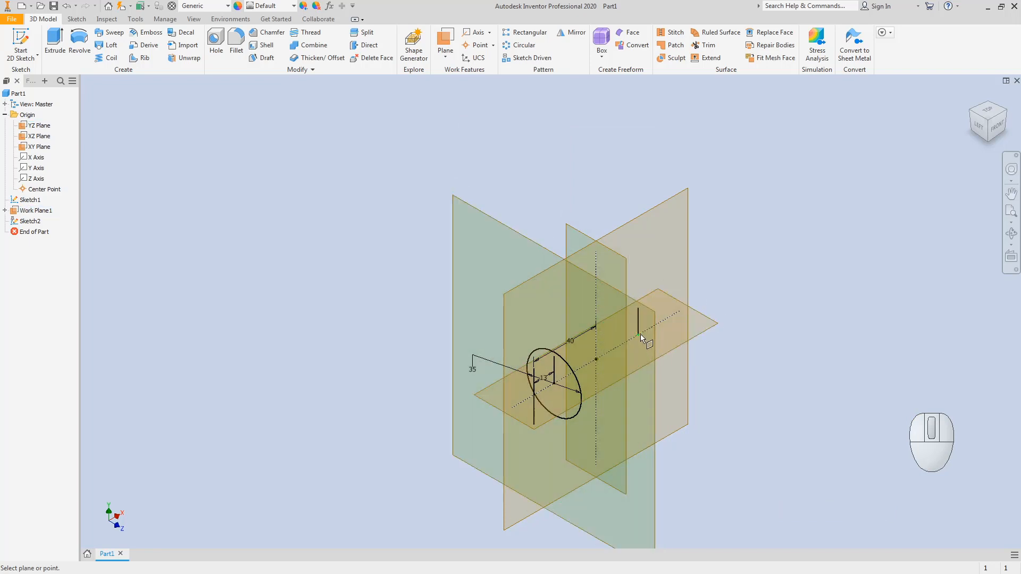
pyautogui.click(640, 334)
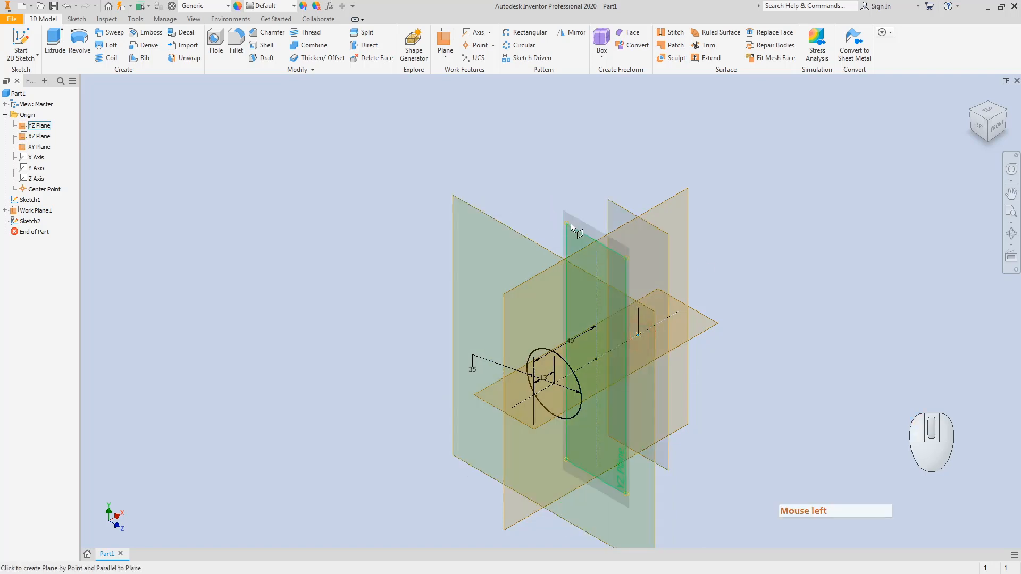
pyautogui.click(570, 223)
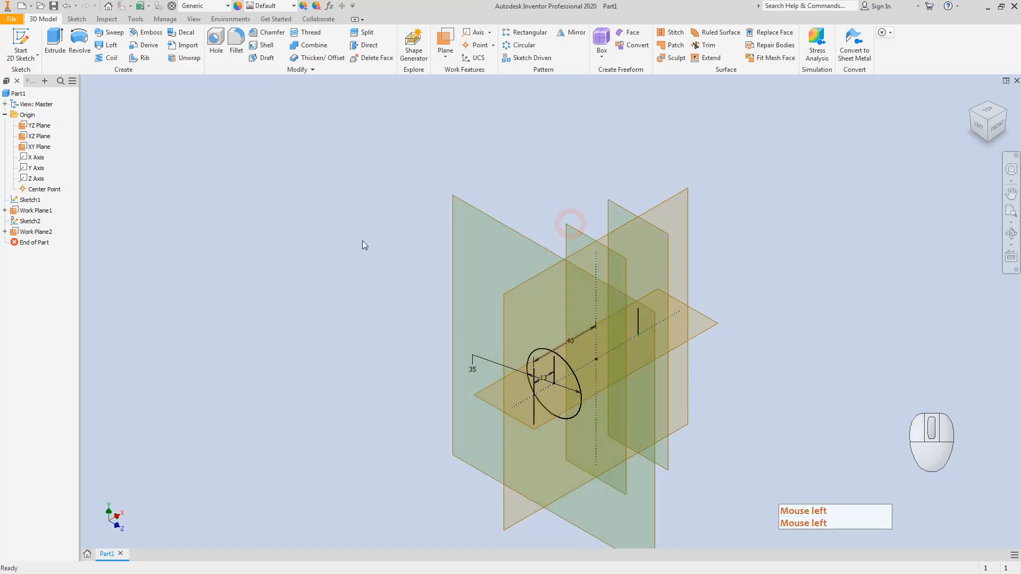
pyautogui.click(20, 42)
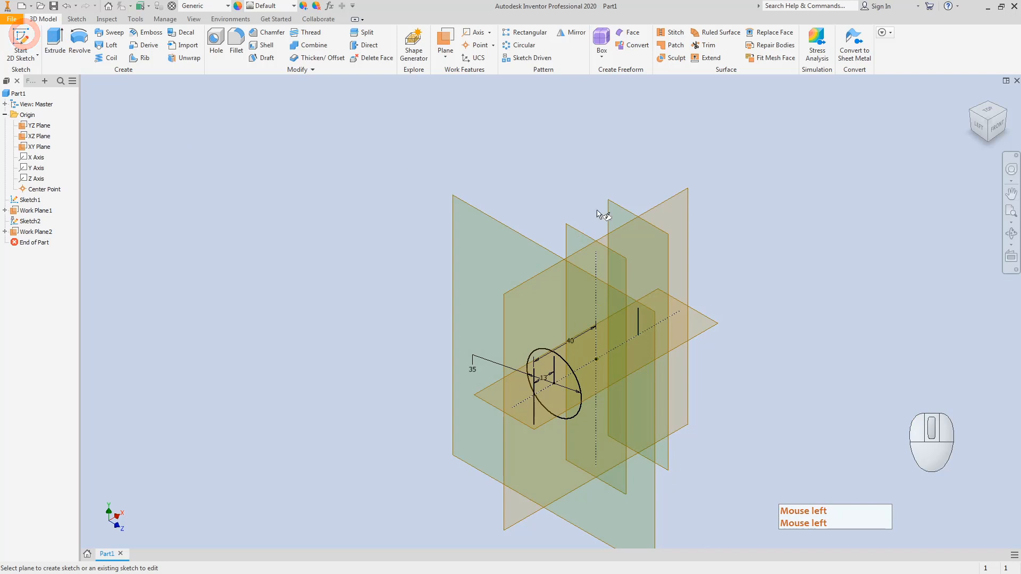
# Step: Sketch on Work Plane2, project the 35 mm circle into it, and finish the sketch
pyautogui.click(621, 210)
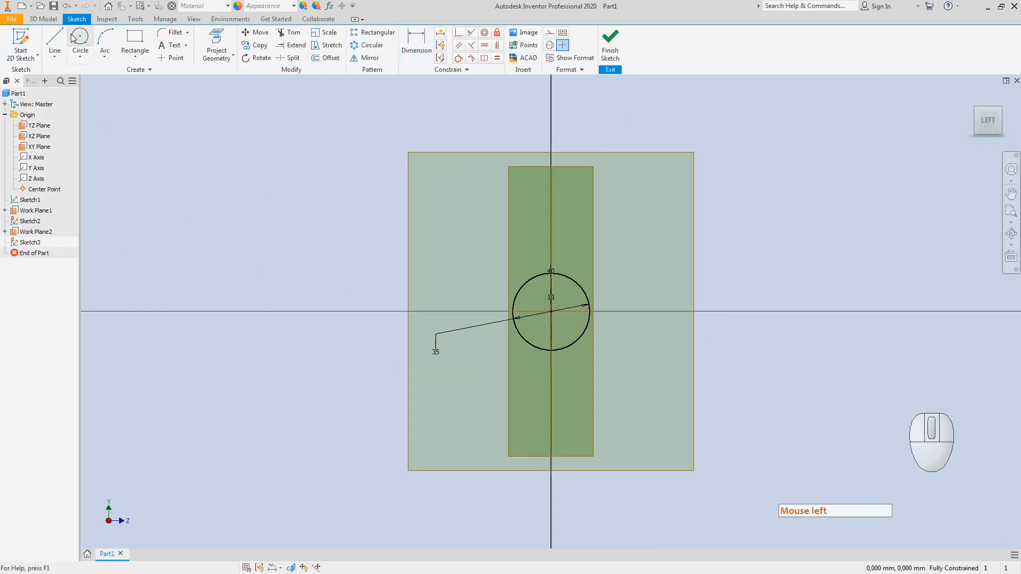
pyautogui.click(216, 42)
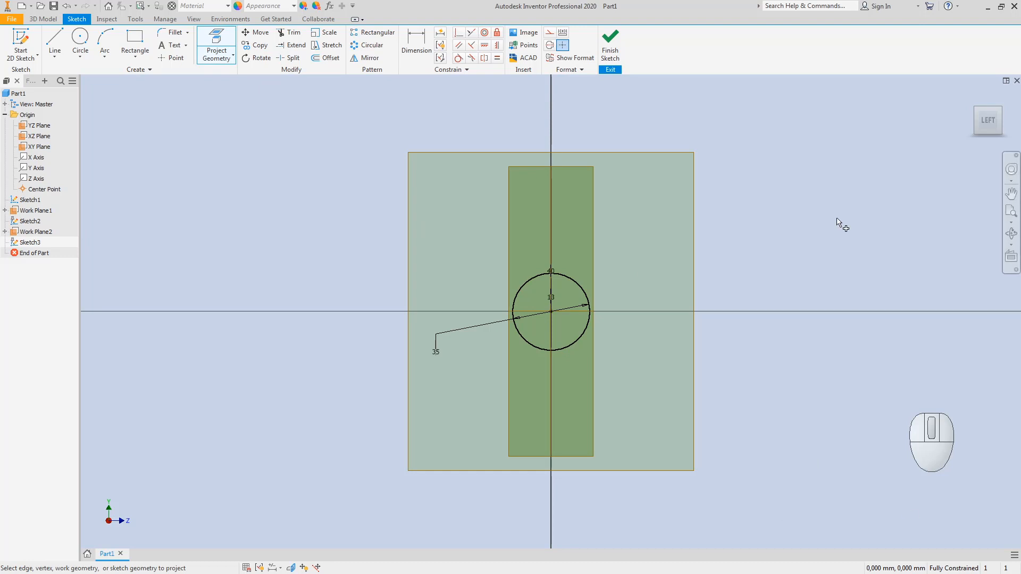
pyautogui.click(998, 110)
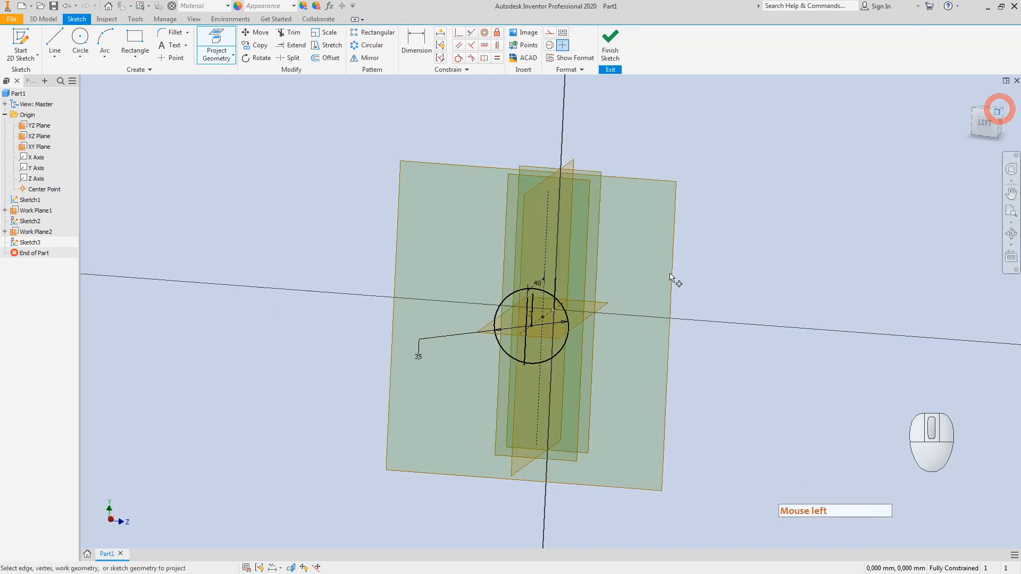
pyautogui.scroll(-3, 534, 323)
pyautogui.moveTo(512, 275); pyautogui.dragTo(453, 280, button='middle')
pyautogui.click(216, 43)
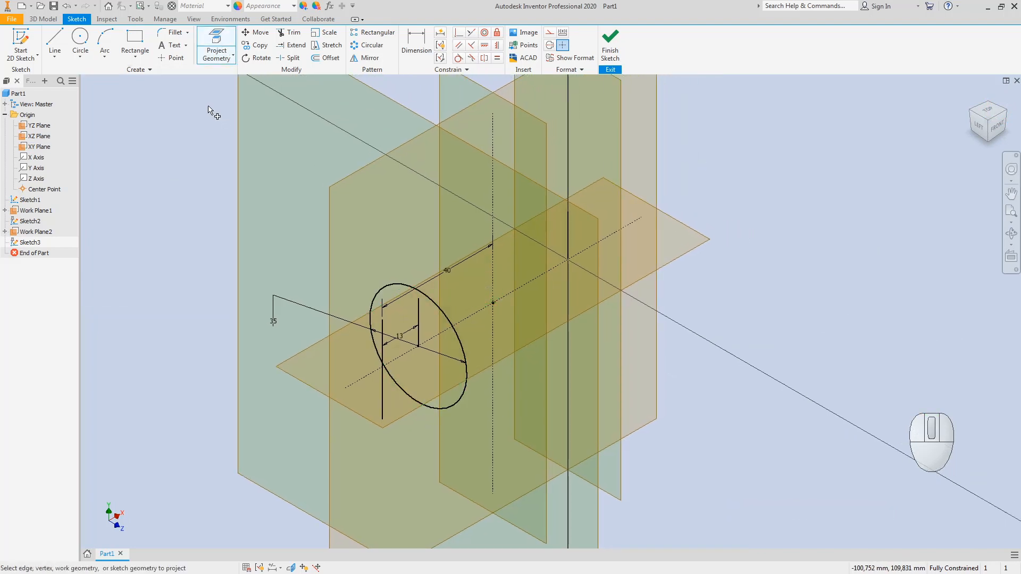
pyautogui.press('Escape')
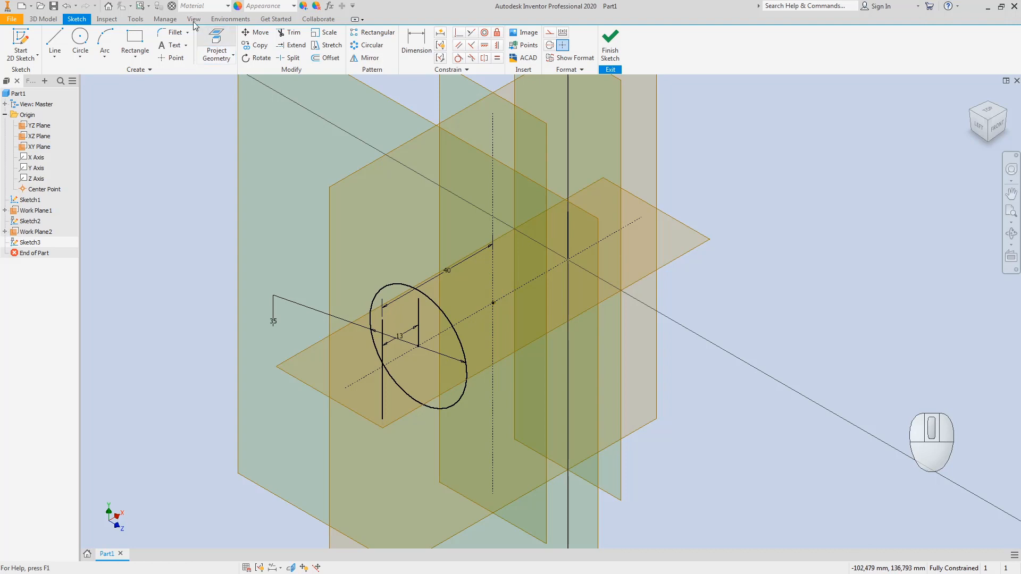
pyautogui.click(223, 50)
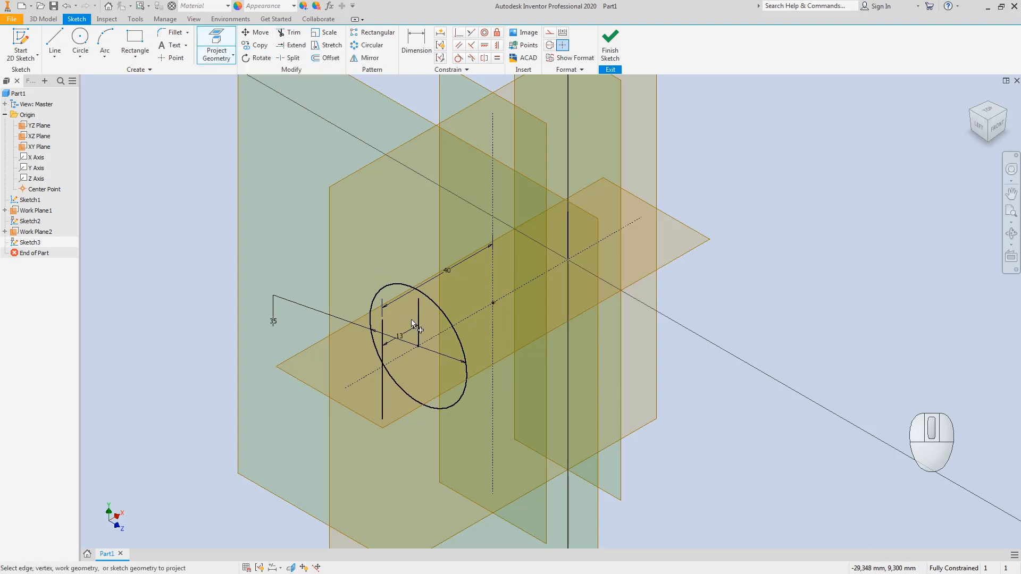
pyautogui.click(400, 284)
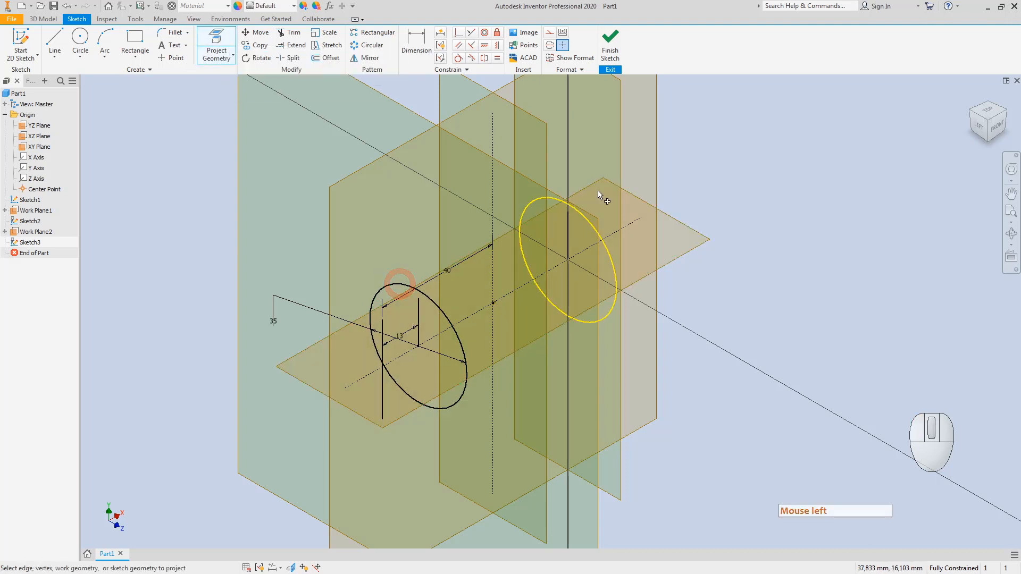
pyautogui.click(1005, 114)
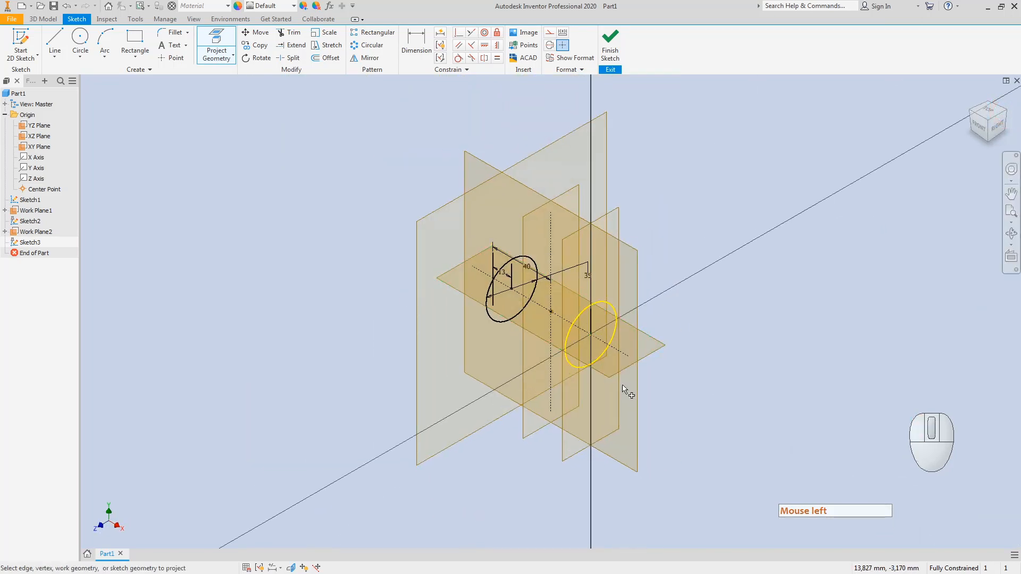
pyautogui.click(609, 43)
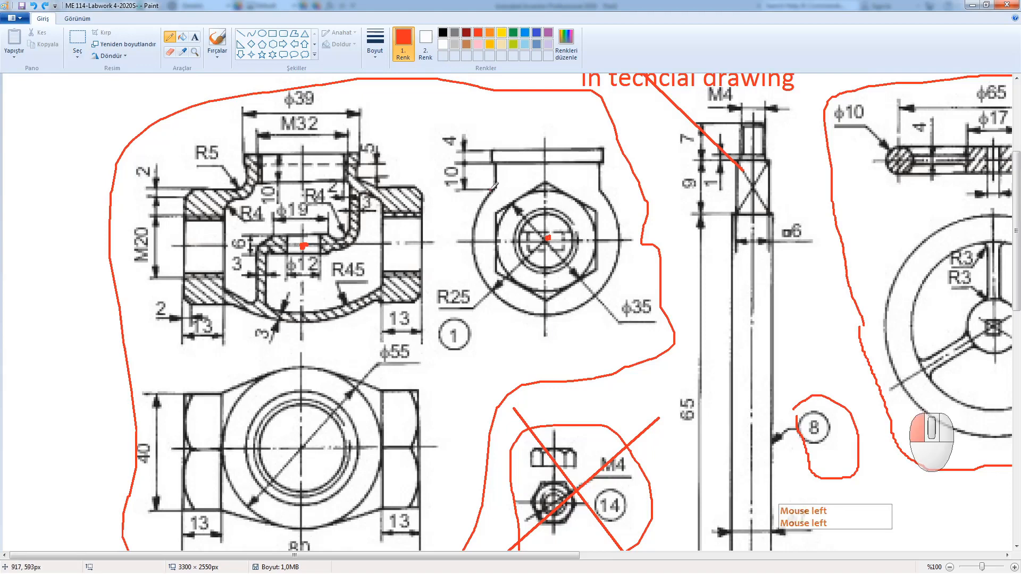
# Step: Circle the hex nut view in red
pyautogui.moveTo(493, 186)
pyautogui.mouseDown()
pyautogui.moveTo(473, 244)
pyautogui.moveTo(490, 292)
pyautogui.moveTo(560, 310)
pyautogui.moveTo(612, 275)
pyautogui.moveTo(620, 233)
pyautogui.moveTo(588, 167)
pyautogui.moveTo(532, 160)
pyautogui.moveTo(498, 180)
pyautogui.moveTo(483, 212)
pyautogui.mouseUp()
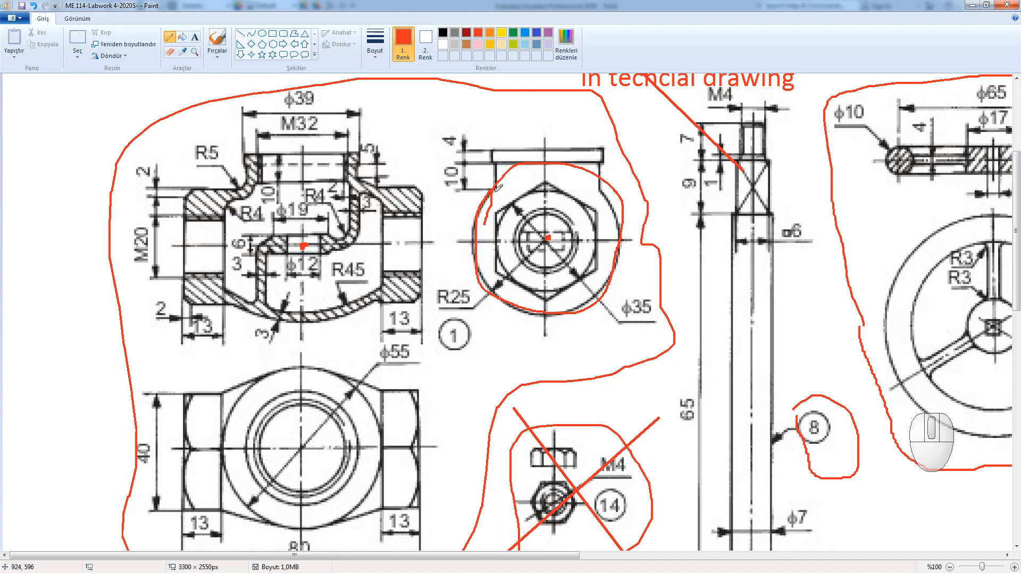
pyautogui.moveTo(498, 187)
pyautogui.mouseDown()
pyautogui.moveTo(507, 171)
pyautogui.moveTo(552, 160)
pyautogui.moveTo(604, 184)
pyautogui.moveTo(604, 194)
pyautogui.moveTo(558, 166)
pyautogui.moveTo(497, 162)
pyautogui.moveTo(500, 181)
pyautogui.moveTo(580, 179)
pyautogui.moveTo(595, 173)
pyautogui.moveTo(587, 157)
pyautogui.moveTo(486, 162)
pyautogui.moveTo(494, 174)
pyautogui.mouseUp()
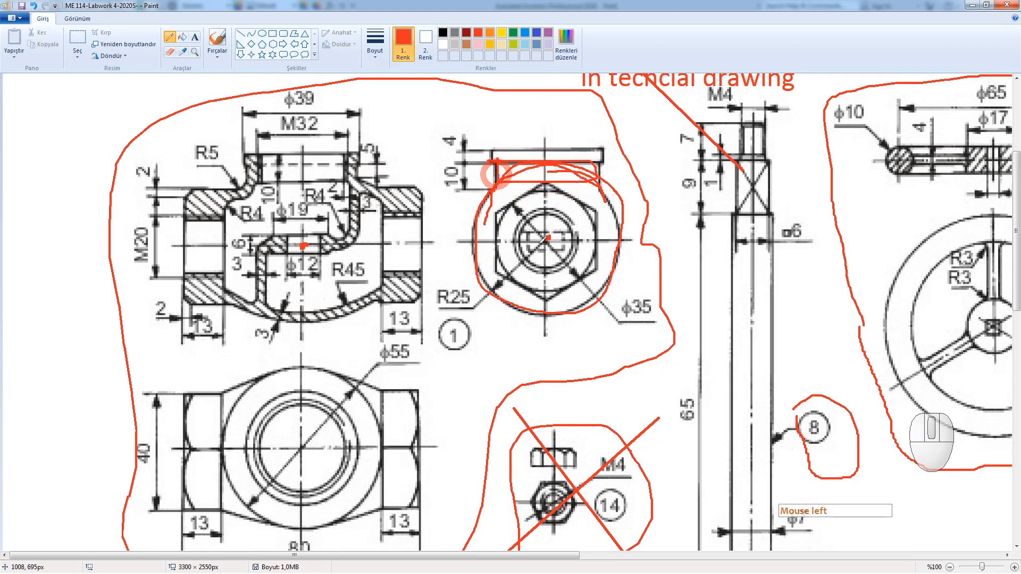
pyautogui.hotkey('ctrl', 'z')
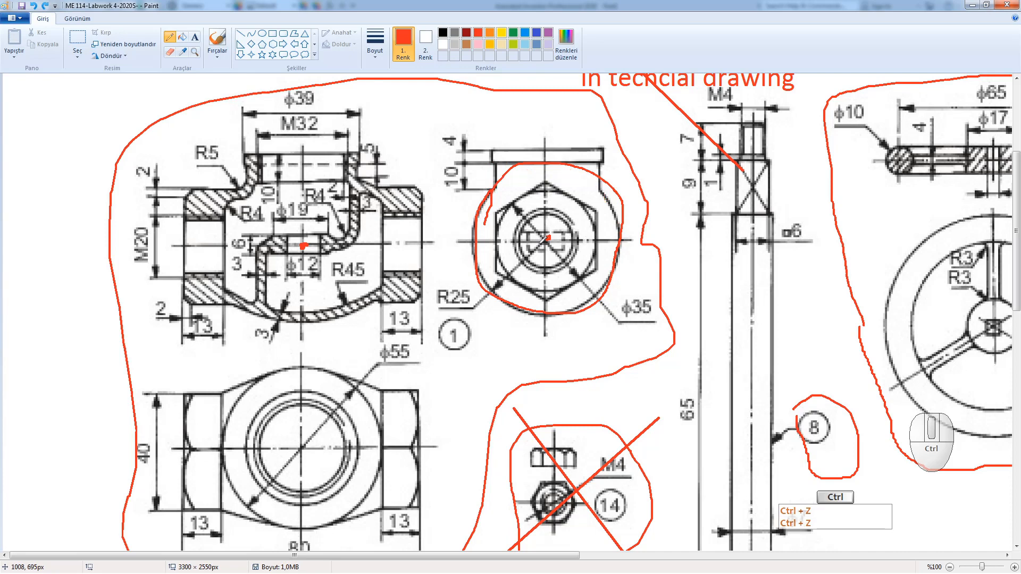
pyautogui.hotkey('ctrl', 'z')
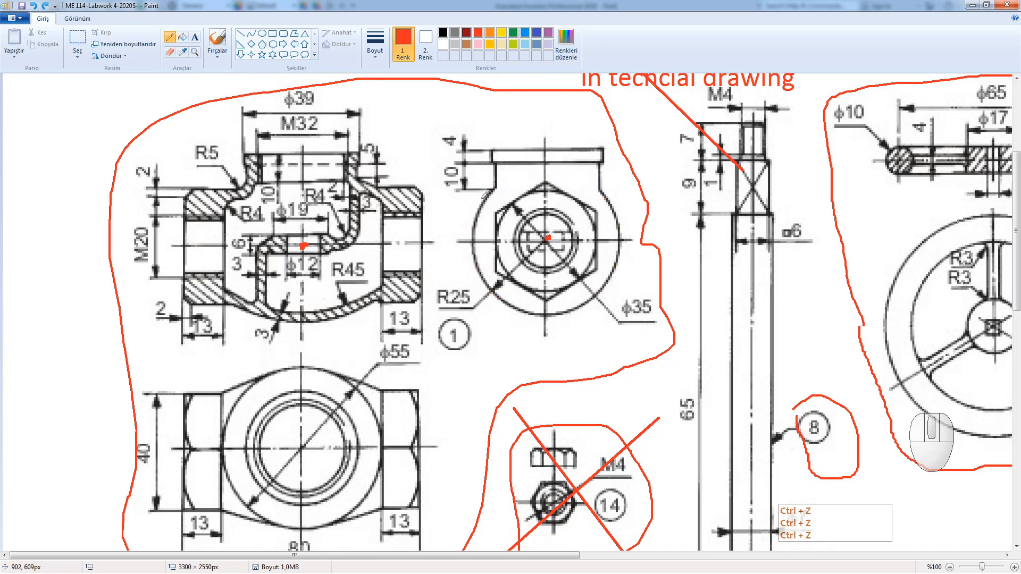
pyautogui.moveTo(494, 189)
pyautogui.mouseDown()
pyautogui.moveTo(478, 211)
pyautogui.moveTo(492, 290)
pyautogui.moveTo(535, 315)
pyautogui.moveTo(626, 232)
pyautogui.moveTo(597, 173)
pyautogui.moveTo(527, 164)
pyautogui.moveTo(488, 183)
pyautogui.moveTo(481, 228)
pyautogui.moveTo(496, 292)
pyautogui.moveTo(588, 301)
pyautogui.moveTo(617, 268)
pyautogui.mouseUp()
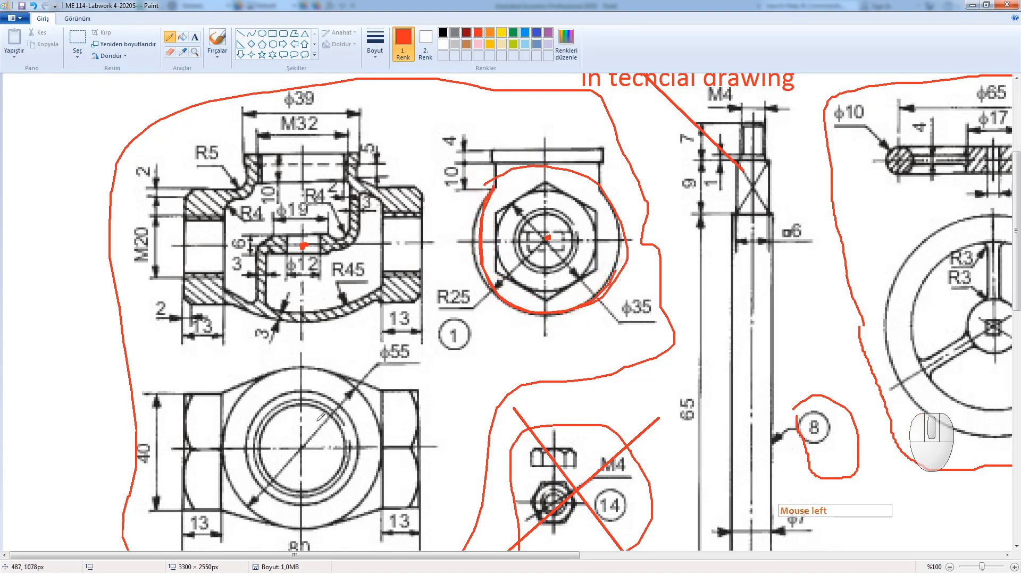
# Step: Trace the φ55 view's top edges and draw a red vertical centre line through it
pyautogui.moveTo(220, 392)
pyautogui.mouseDown()
pyautogui.moveTo(285, 365)
pyautogui.moveTo(371, 387)
pyautogui.mouseUp()
pyautogui.moveTo(221, 389); pyautogui.dragTo(194, 369)
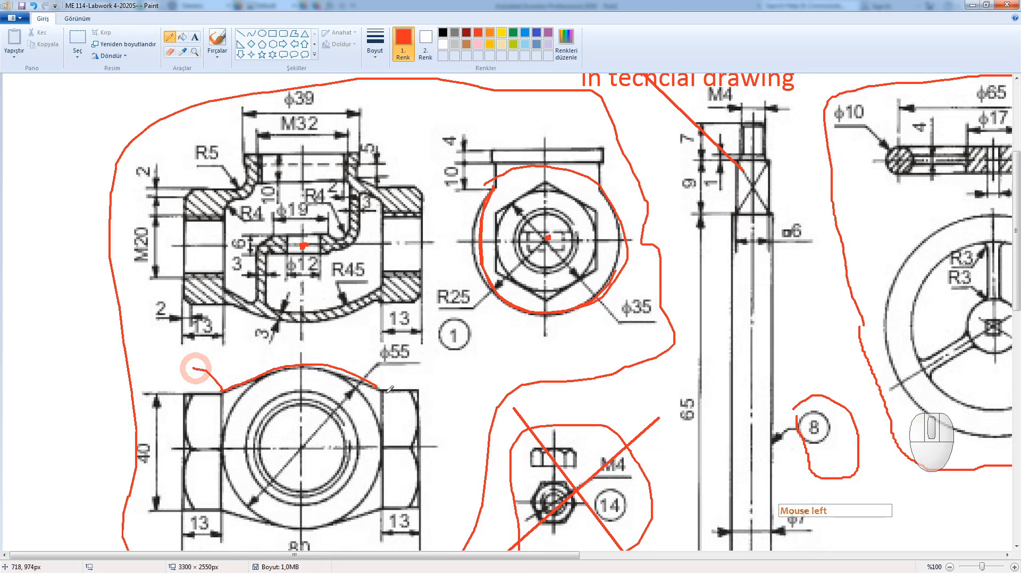
pyautogui.moveTo(381, 391)
pyautogui.mouseDown()
pyautogui.moveTo(405, 366)
pyautogui.moveTo(424, 366)
pyautogui.mouseUp()
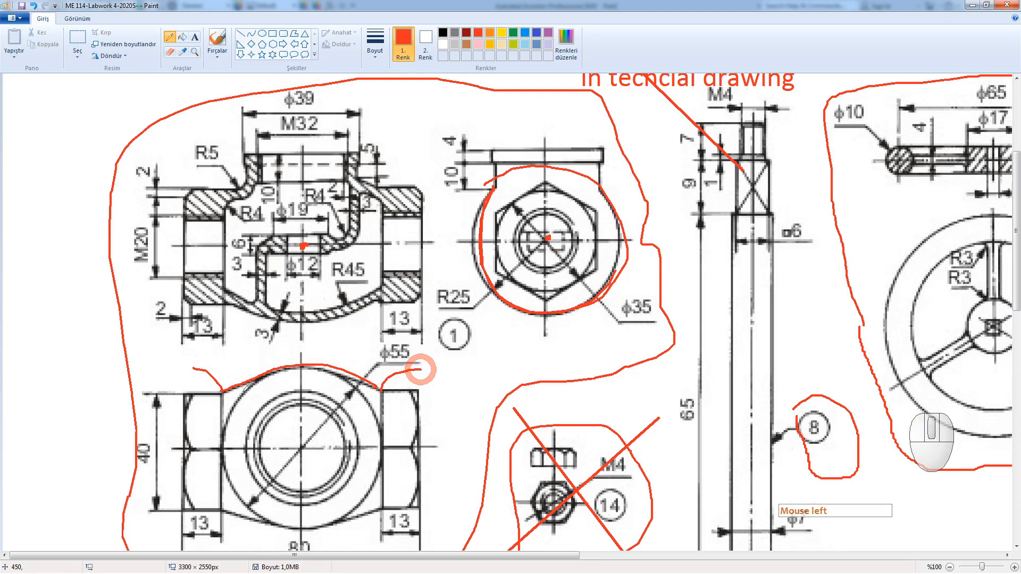
pyautogui.click(221, 390)
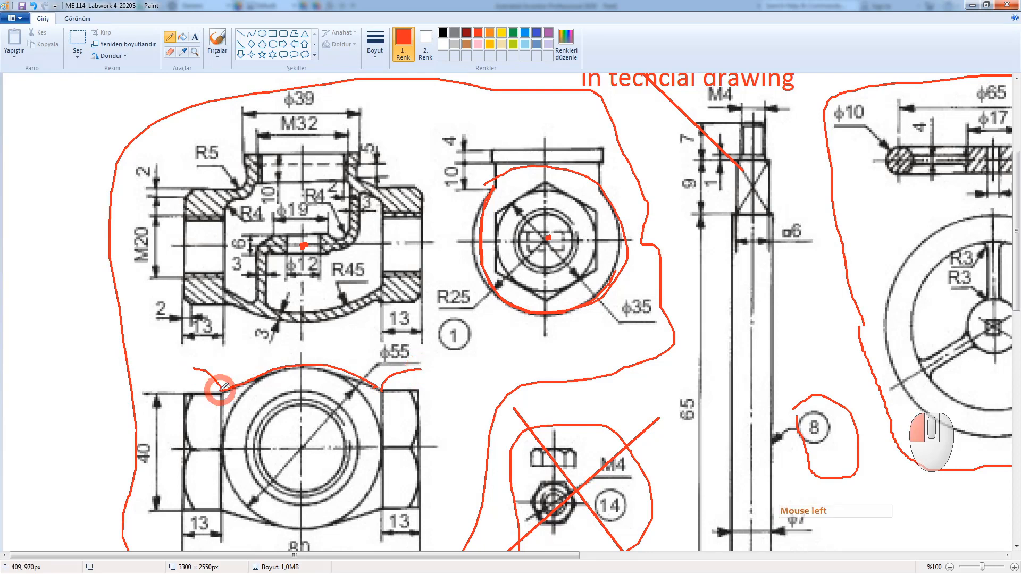
pyautogui.click(357, 378)
pyautogui.moveTo(298, 365)
pyautogui.mouseDown()
pyautogui.moveTo(303, 532)
pyautogui.moveTo(307, 458)
pyautogui.mouseUp()
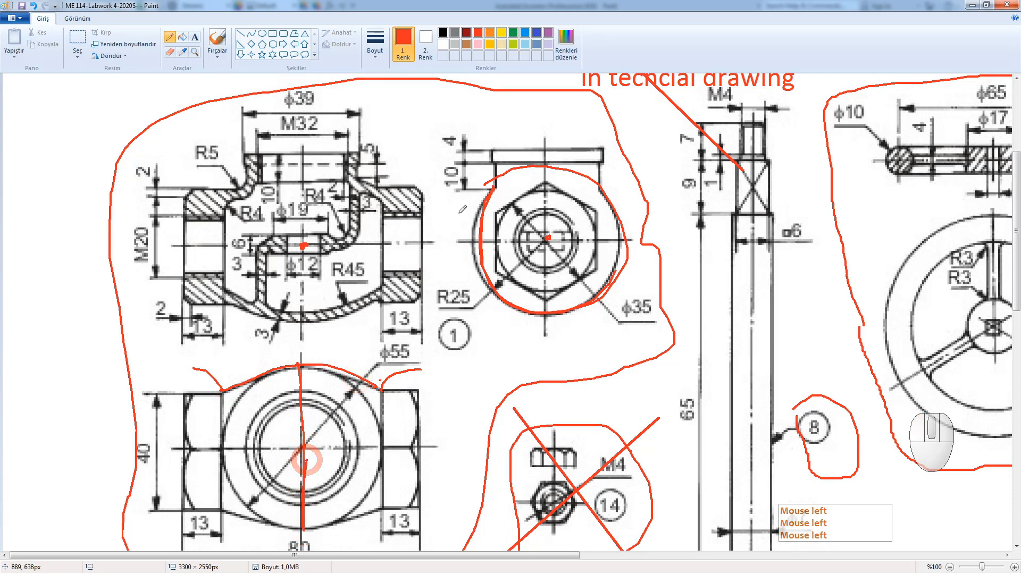
# Step: Loop the hex nut again and circle the φ55 and R25 dimensions
pyautogui.moveTo(476, 215)
pyautogui.mouseDown()
pyautogui.moveTo(496, 171)
pyautogui.moveTo(588, 167)
pyautogui.moveTo(617, 291)
pyautogui.moveTo(558, 320)
pyautogui.mouseUp()
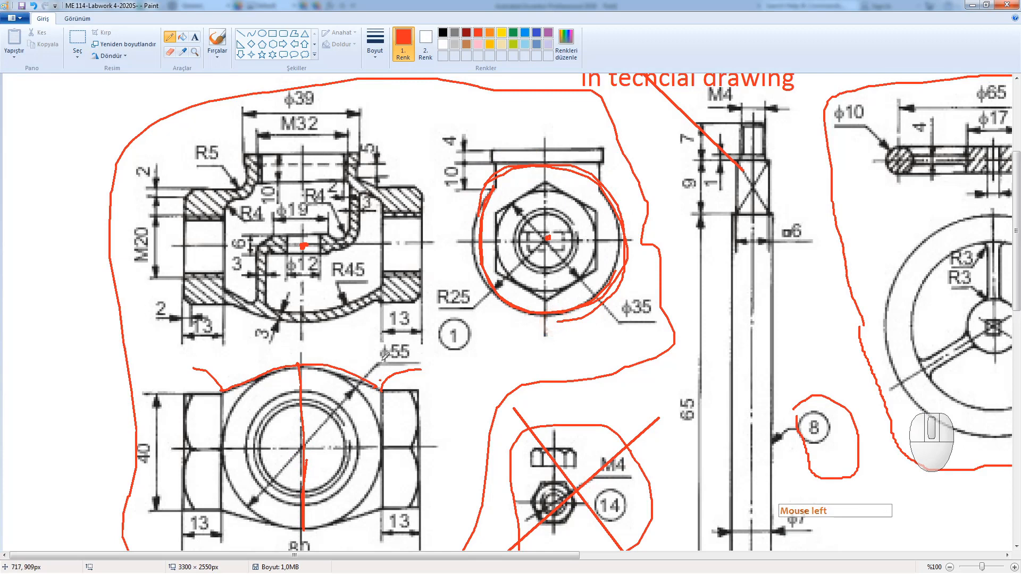
pyautogui.moveTo(376, 342)
pyautogui.mouseDown()
pyautogui.moveTo(378, 355)
pyautogui.moveTo(409, 363)
pyautogui.moveTo(409, 343)
pyautogui.moveTo(377, 341)
pyautogui.mouseUp()
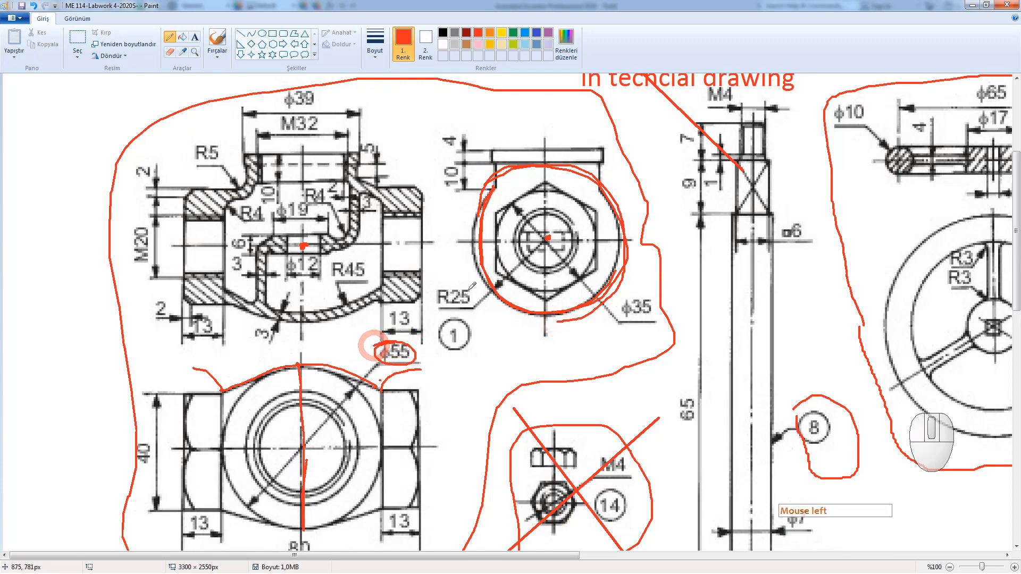
pyautogui.moveTo(471, 285)
pyautogui.mouseDown()
pyautogui.moveTo(436, 285)
pyautogui.moveTo(449, 317)
pyautogui.moveTo(476, 290)
pyautogui.moveTo(454, 306)
pyautogui.moveTo(474, 287)
pyautogui.moveTo(441, 298)
pyautogui.moveTo(468, 292)
pyautogui.moveTo(447, 310)
pyautogui.moveTo(462, 297)
pyautogui.moveTo(481, 311)
pyautogui.moveTo(462, 291)
pyautogui.moveTo(462, 307)
pyautogui.moveTo(476, 293)
pyautogui.mouseUp()
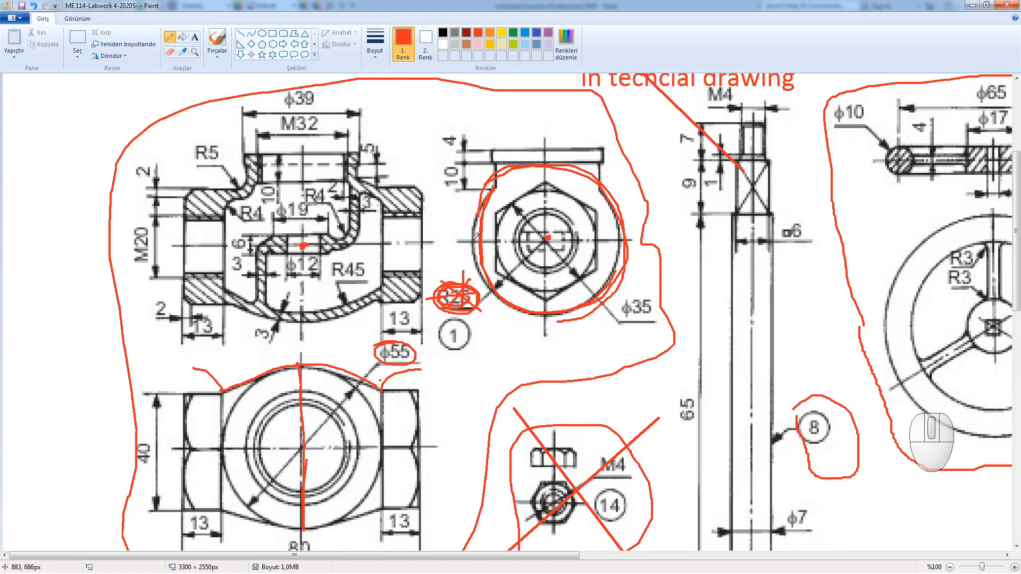
# Step: Mark the nut view's centre, top, left and bottom edges and the section bottom in red
pyautogui.click(477, 237)
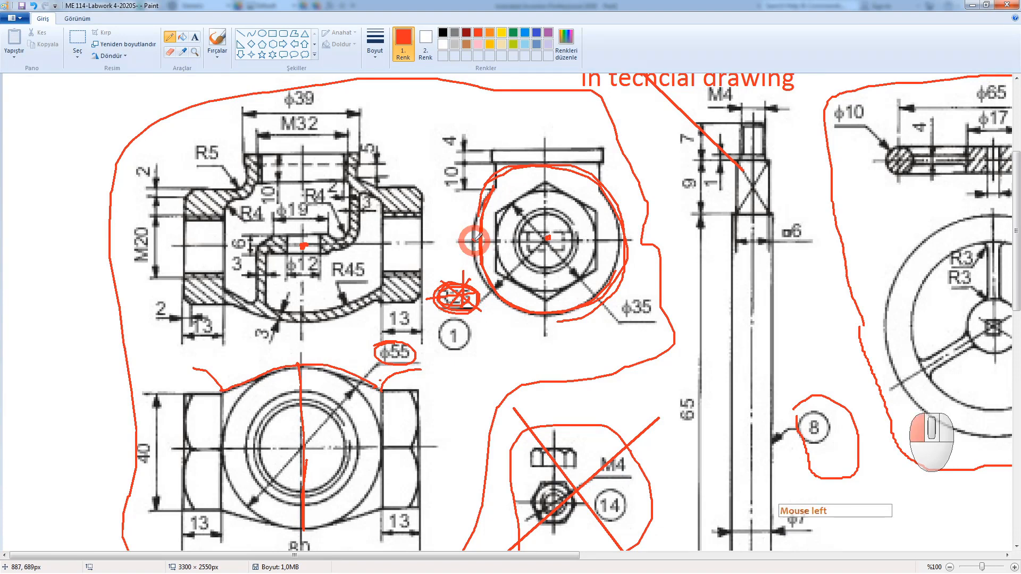
pyautogui.click(546, 237)
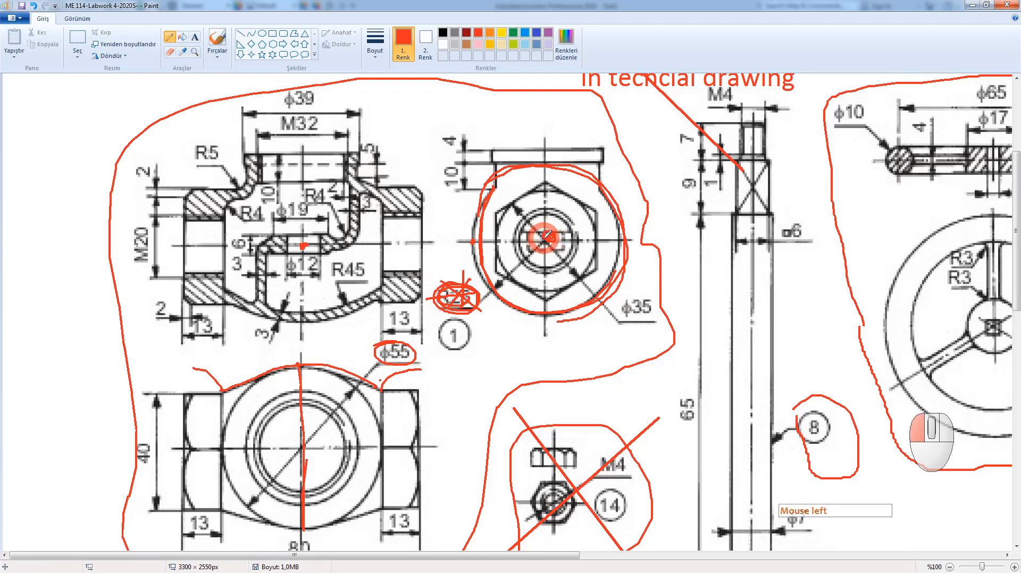
pyautogui.moveTo(544, 238); pyautogui.dragTo(548, 235)
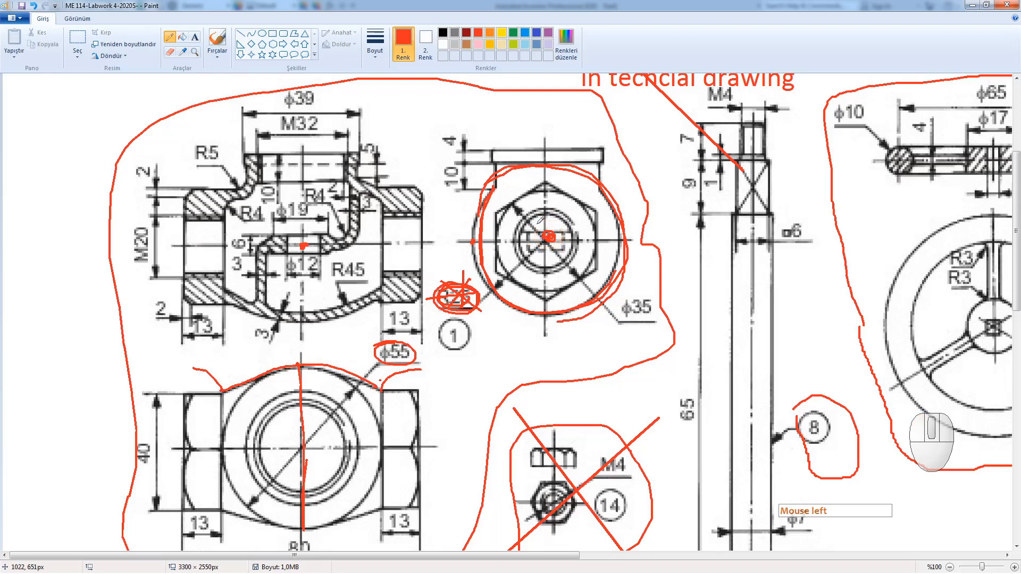
pyautogui.moveTo(542, 150); pyautogui.dragTo(546, 238)
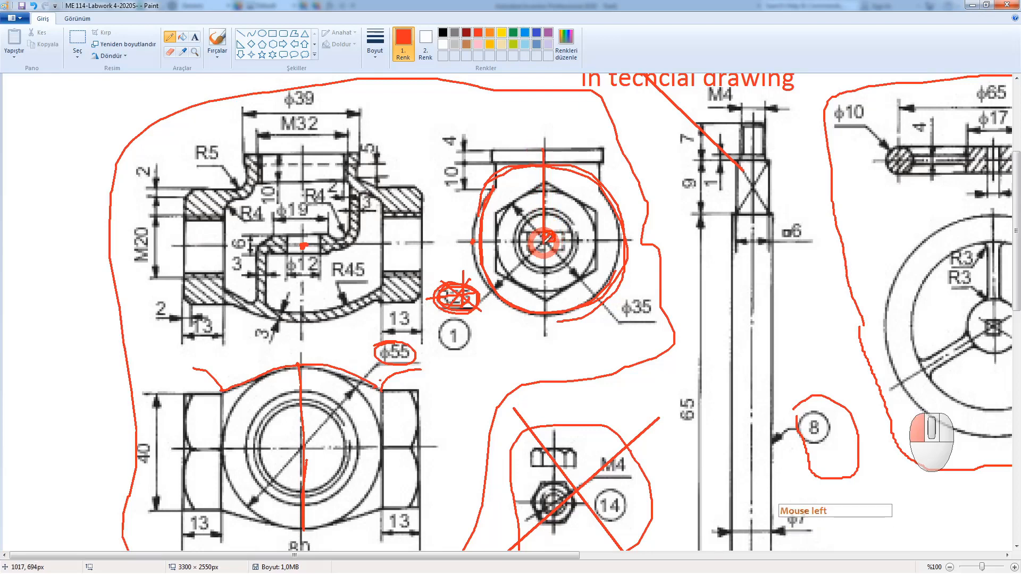
pyautogui.click(473, 240)
pyautogui.click(474, 240)
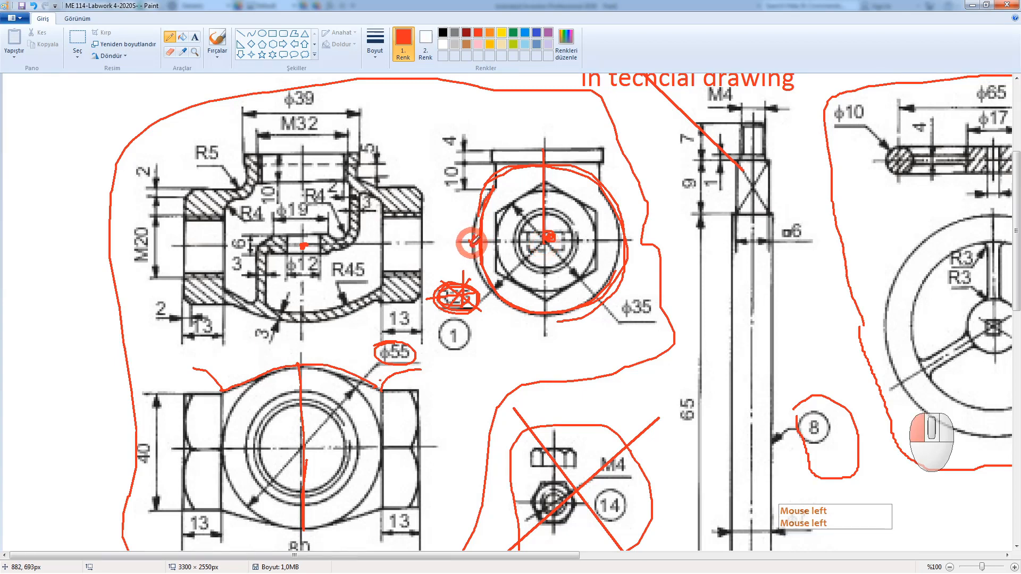
pyautogui.click(546, 313)
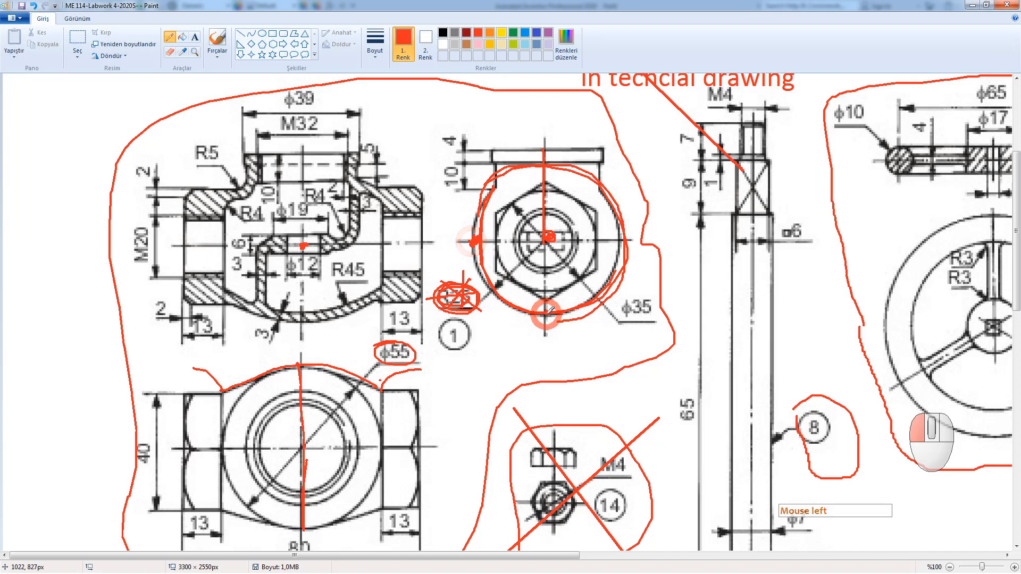
pyautogui.click(302, 321)
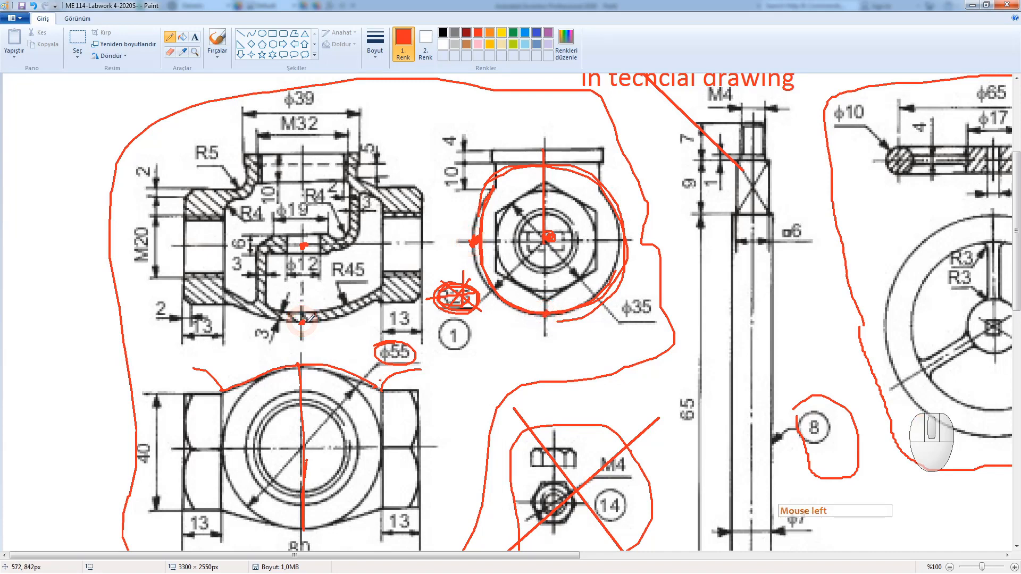
pyautogui.moveTo(469, 253)
pyautogui.mouseDown()
pyautogui.moveTo(482, 284)
pyautogui.moveTo(531, 313)
pyautogui.moveTo(564, 314)
pyautogui.moveTo(467, 248)
pyautogui.moveTo(530, 312)
pyautogui.moveTo(552, 307)
pyautogui.mouseUp()
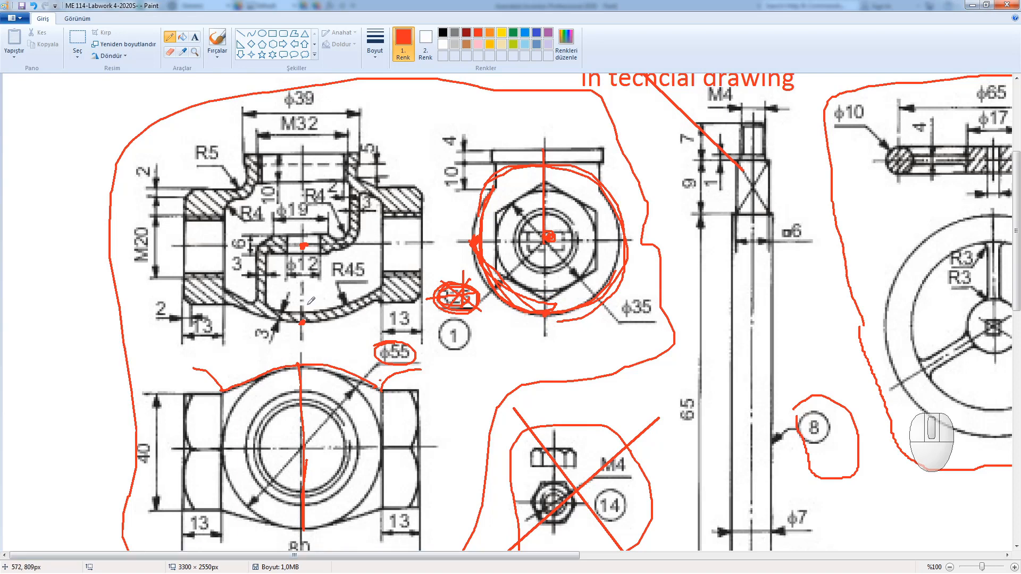
# Step: Circle the R45 dimension, draw the section centre line and trace the curved bottom
pyautogui.moveTo(357, 270)
pyautogui.mouseDown()
pyautogui.moveTo(351, 249)
pyautogui.moveTo(330, 265)
pyautogui.moveTo(359, 278)
pyautogui.moveTo(351, 253)
pyautogui.moveTo(342, 273)
pyautogui.moveTo(367, 254)
pyautogui.moveTo(340, 268)
pyautogui.moveTo(374, 256)
pyautogui.mouseUp()
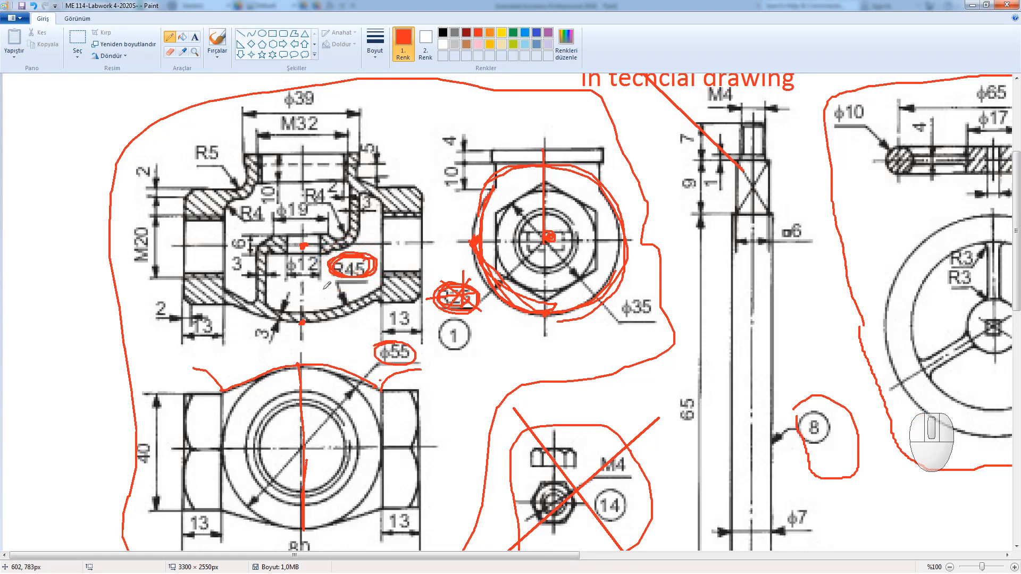
pyautogui.moveTo(548, 237)
pyautogui.mouseDown()
pyautogui.moveTo(517, 254)
pyautogui.moveTo(508, 311)
pyautogui.moveTo(622, 250)
pyautogui.moveTo(595, 266)
pyautogui.mouseUp()
pyautogui.click(301, 246)
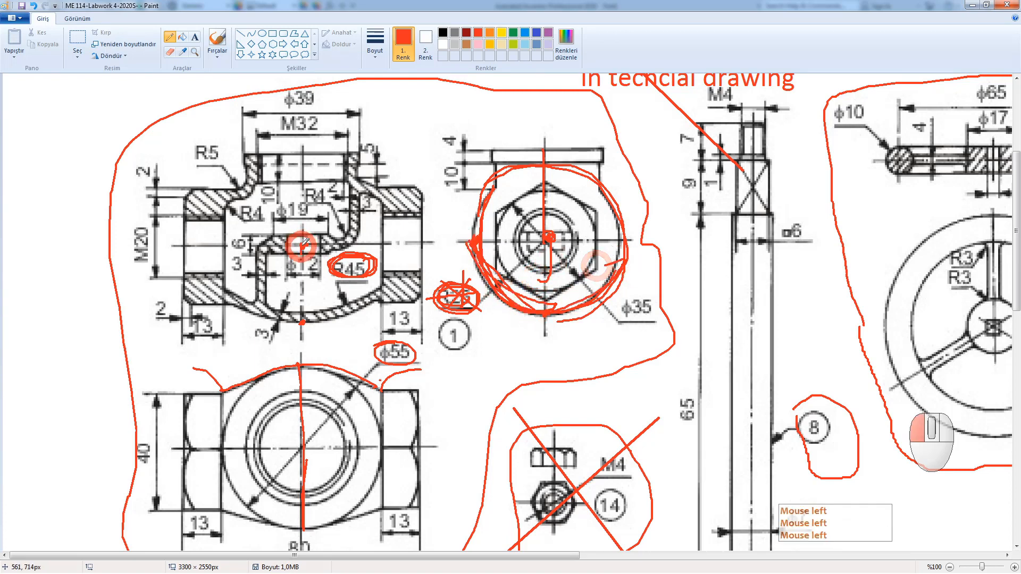
pyautogui.moveTo(301, 246); pyautogui.dragTo(303, 320)
pyautogui.click(303, 321)
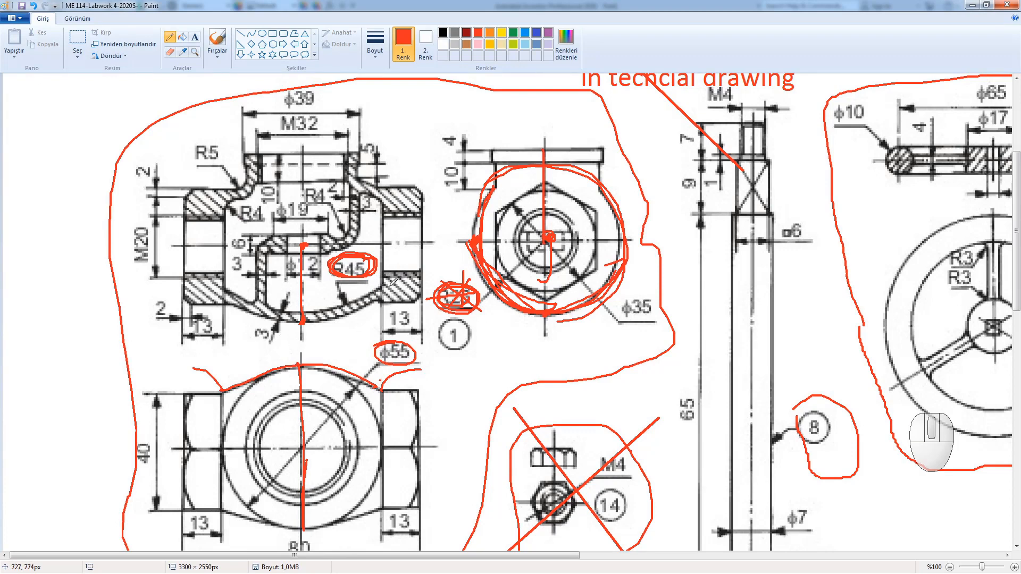
pyautogui.moveTo(393, 281)
pyautogui.mouseDown()
pyautogui.moveTo(315, 321)
pyautogui.moveTo(219, 280)
pyautogui.moveTo(251, 302)
pyautogui.moveTo(396, 277)
pyautogui.moveTo(269, 321)
pyautogui.moveTo(212, 287)
pyautogui.moveTo(366, 292)
pyautogui.moveTo(384, 283)
pyautogui.moveTo(218, 298)
pyautogui.moveTo(297, 327)
pyautogui.moveTo(340, 324)
pyautogui.mouseUp()
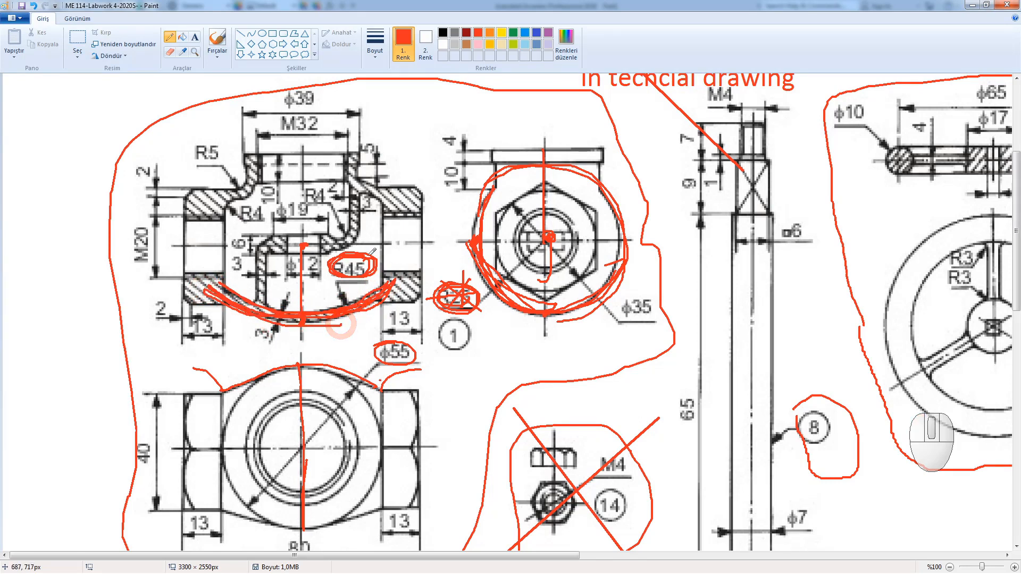
# Step: Undo the red annotations five times and return to the Inventor model
pyautogui.hotkey('ctrl', 'z')
pyautogui.hotkey('ctrl', 'z')
pyautogui.hotkey('ctrl', 'z')
pyautogui.hotkey('ctrl', 'z')
pyautogui.hotkey('ctrl', 'z')
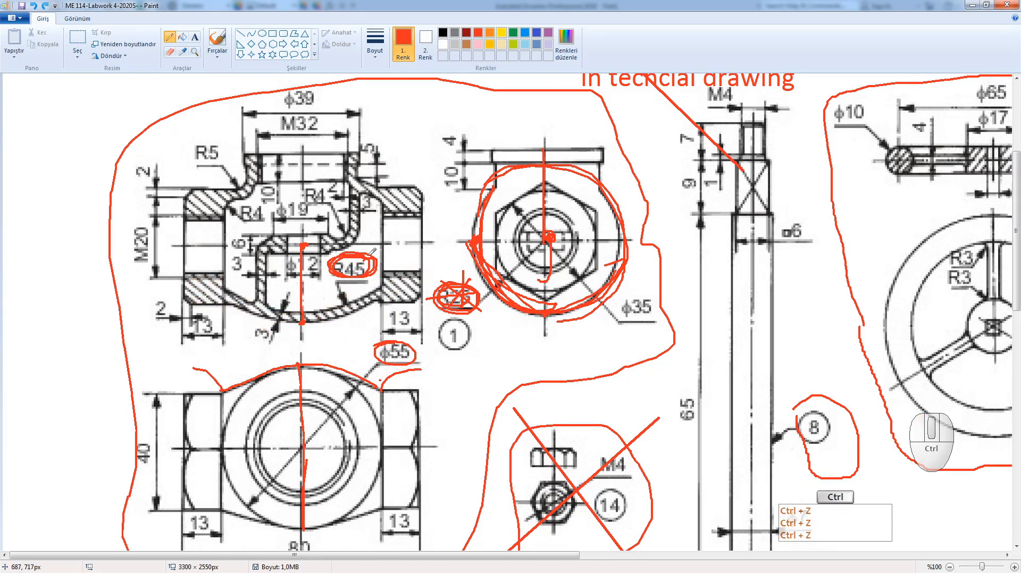
pyautogui.hotkey('ctrl', 'z')
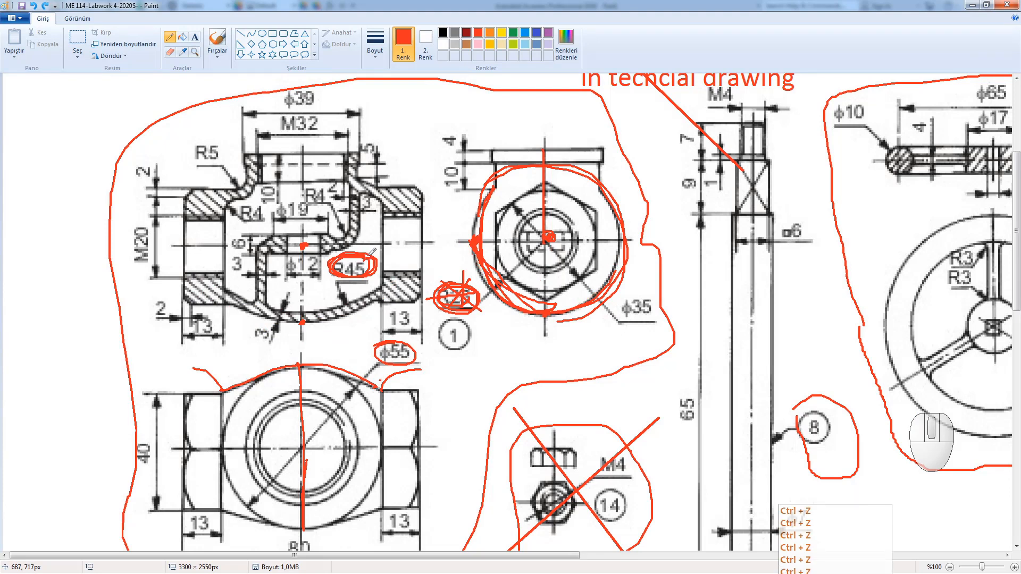
pyautogui.hotkey('ctrl', 'z')
pyautogui.hotkey('ctrl', 'z')
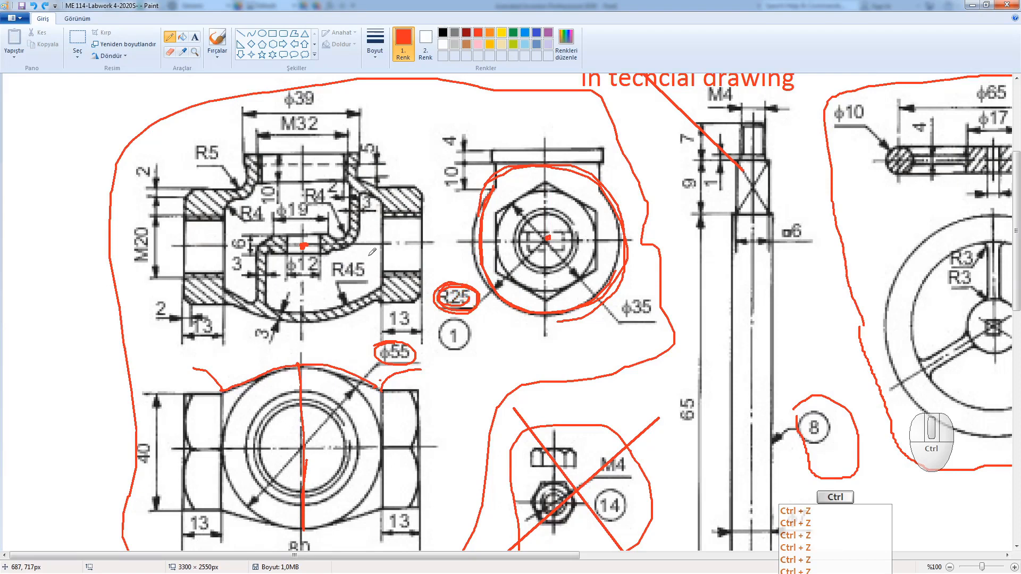
pyautogui.hotkey('ctrl', 'z')
pyautogui.hotkey('ctrl', 'z')
pyautogui.hotkey('ctrl', 'z')
pyautogui.hotkey('ctrl', 'z')
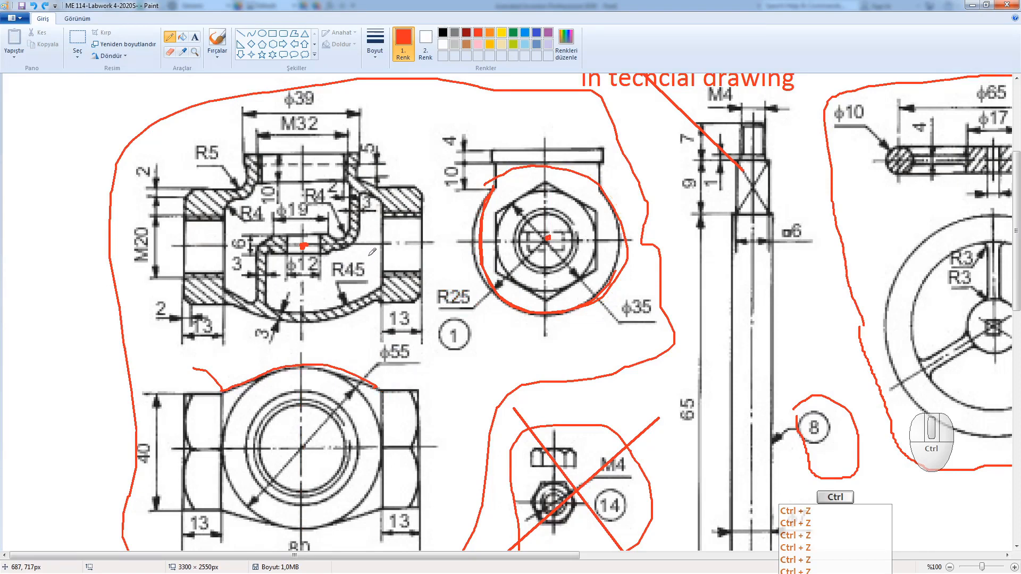
pyautogui.hotkey('ctrl', 'z')
pyautogui.hotkey('ctrl', 'z')
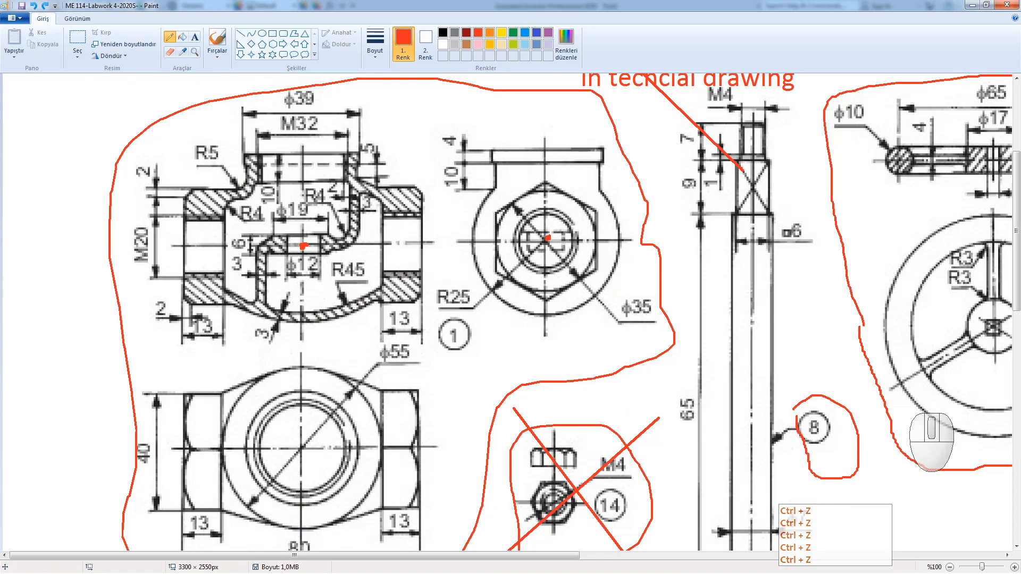
pyautogui.click(773, 573)
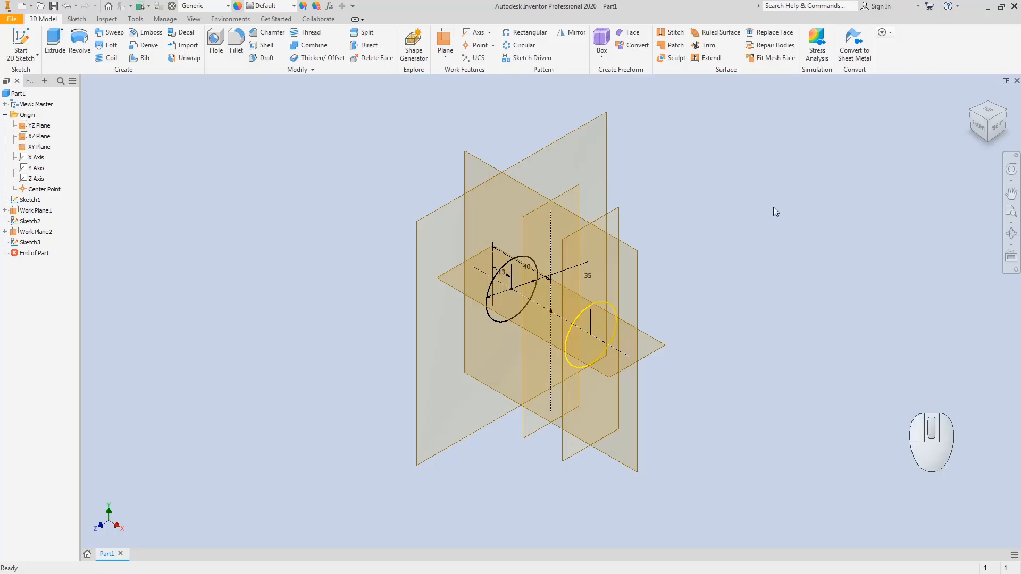
# Step: Select the XZ Plane in the browser and start a new 2D sketch on it
pyautogui.click(204, 192)
pyautogui.click(34, 137)
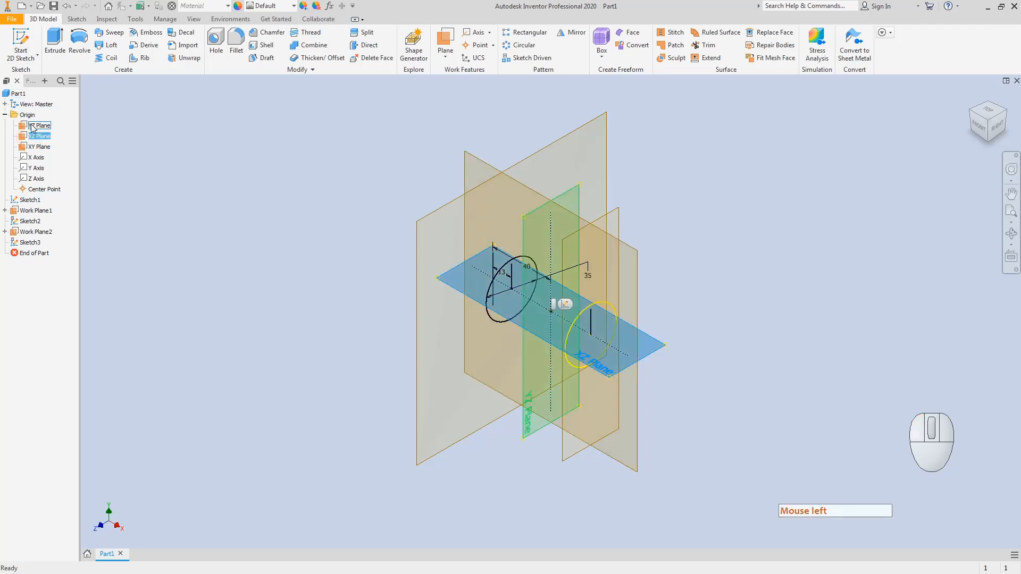
pyautogui.click(21, 40)
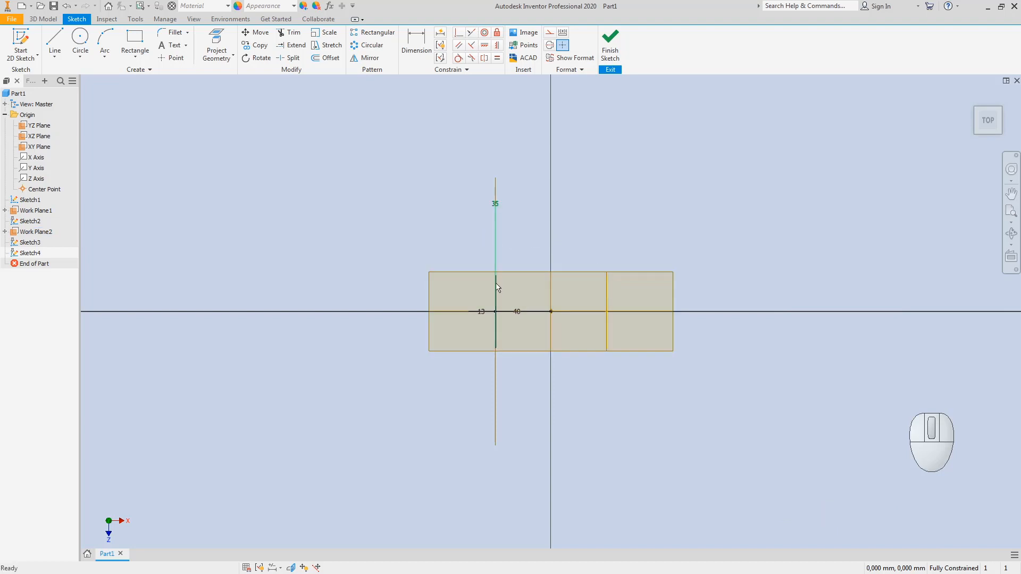
# Step: Draw a center-point circle centred on the origin in Top view
pyautogui.click(999, 112)
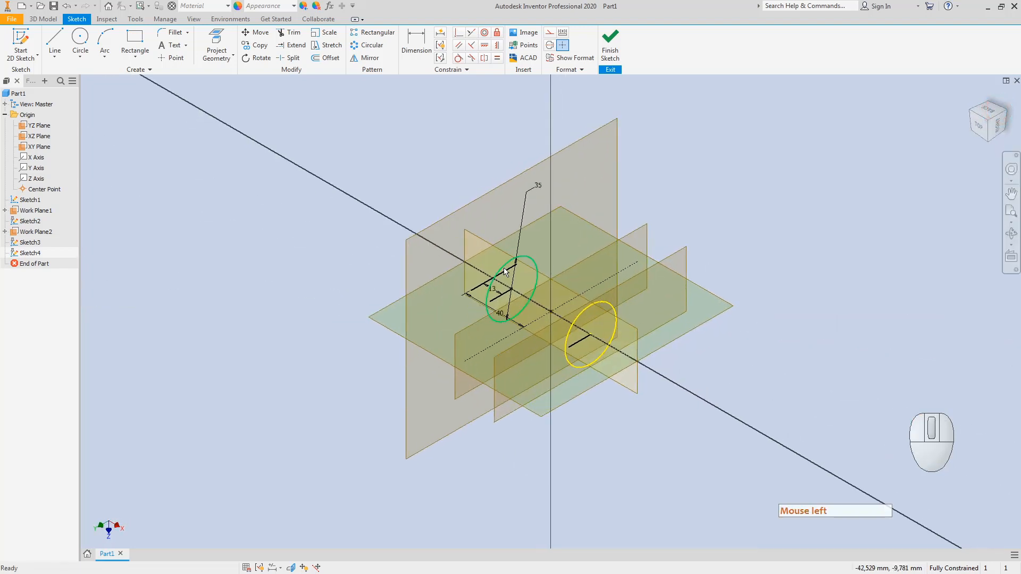
pyautogui.click(603, 300)
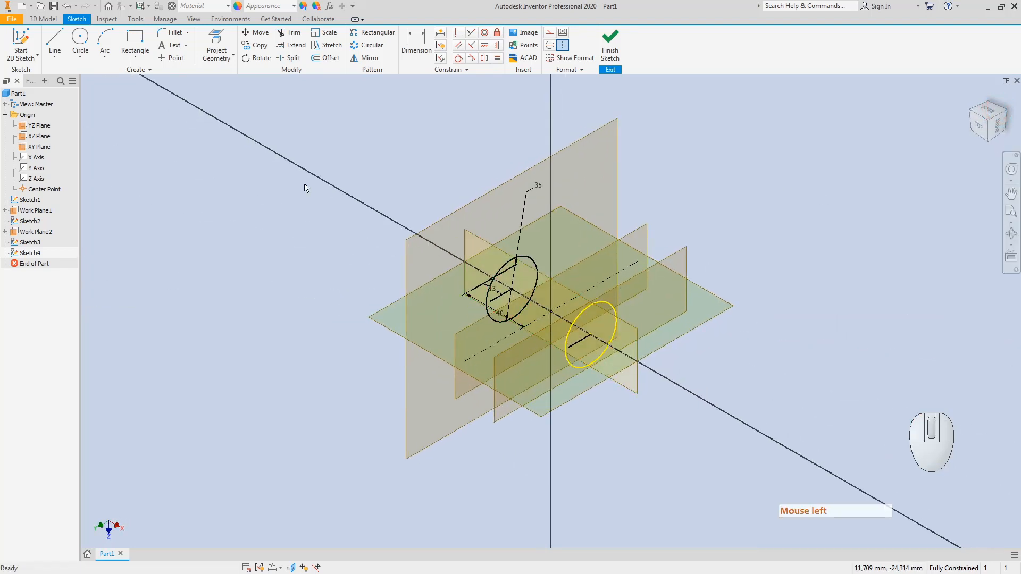
pyautogui.click(79, 37)
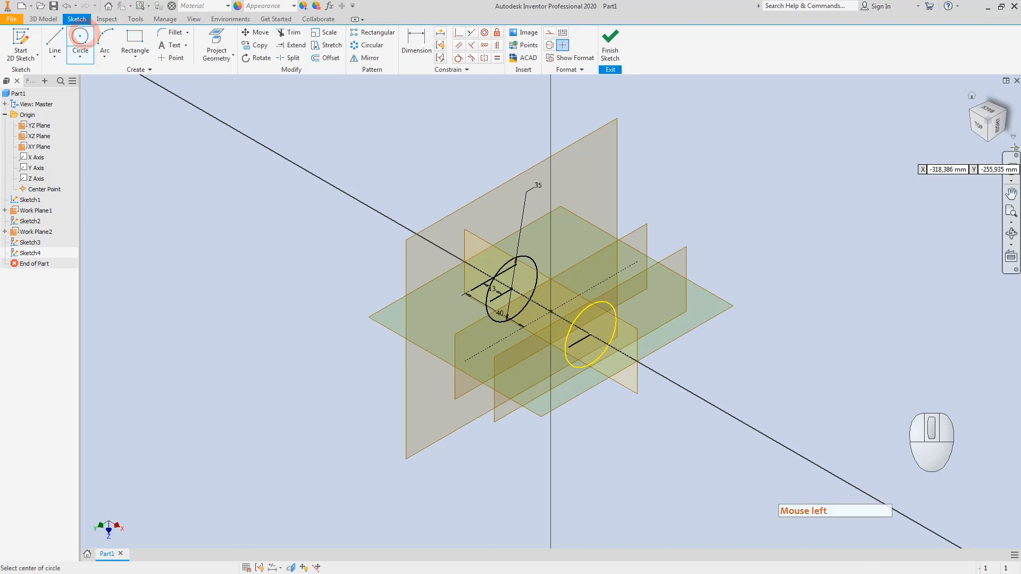
pyautogui.click(980, 127)
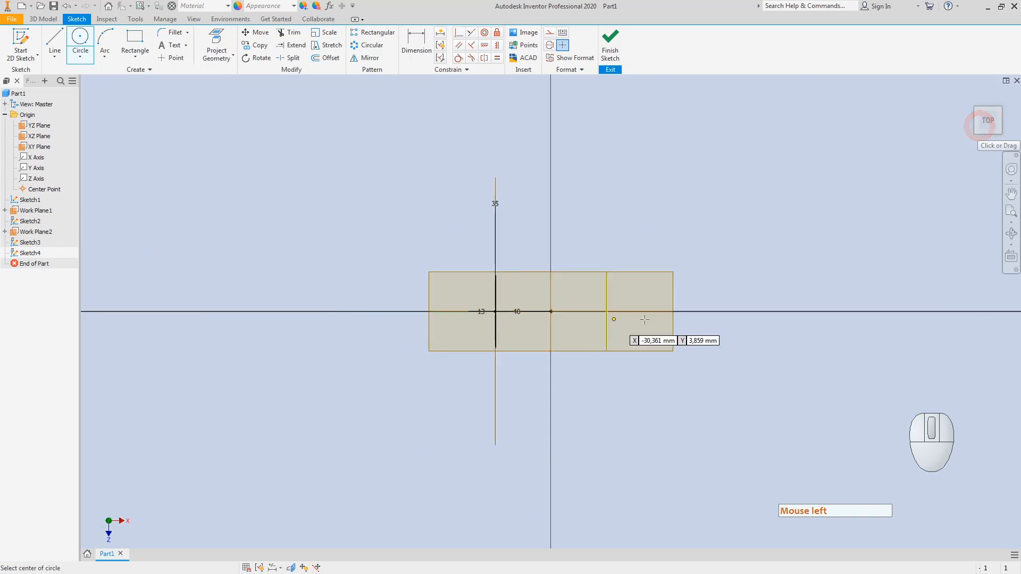
pyautogui.click(551, 311)
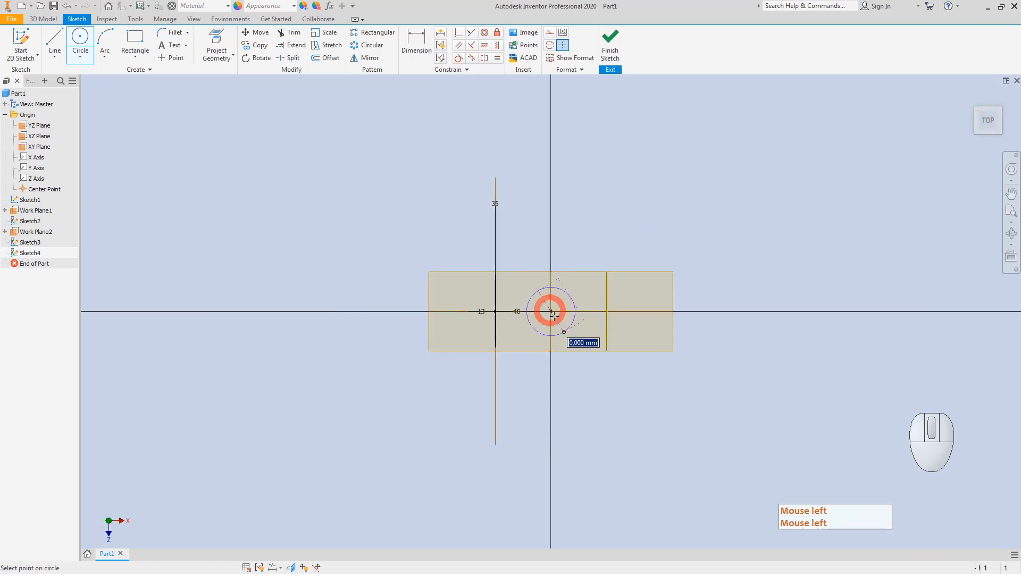
pyautogui.click(570, 344)
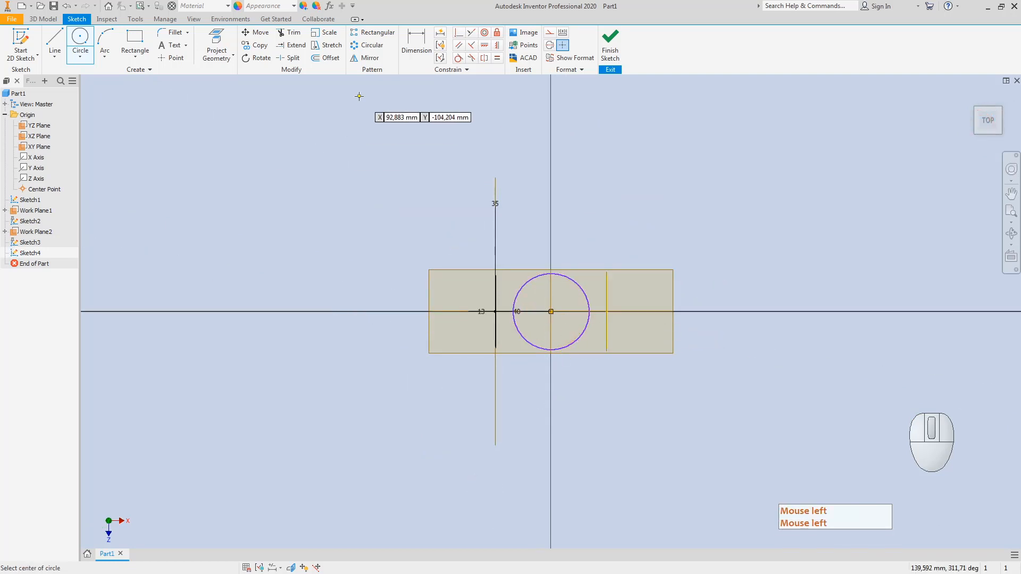
pyautogui.click(999, 110)
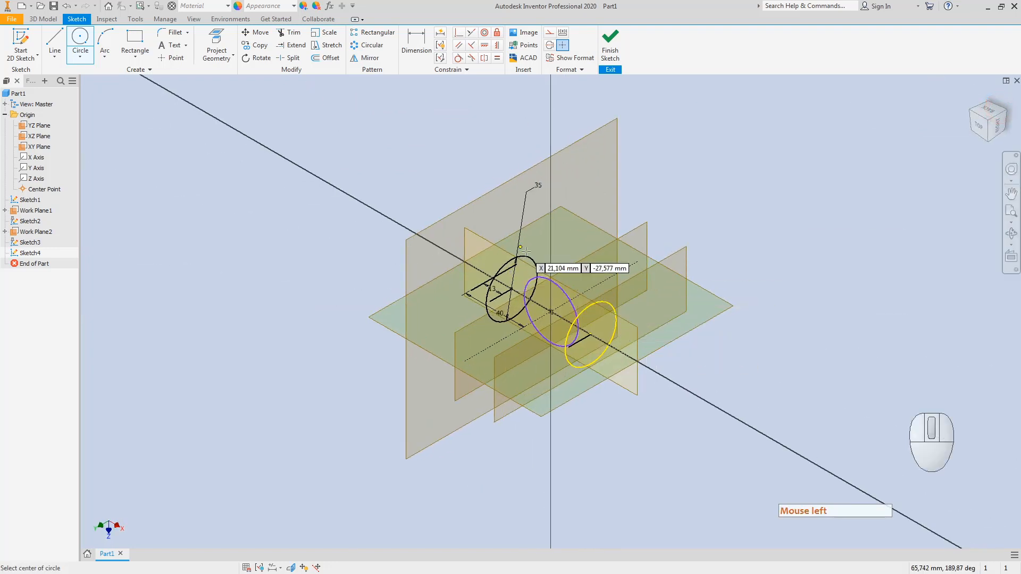
# Step: Project the left end circle into the sketch and make its projected line construction
pyautogui.click(216, 39)
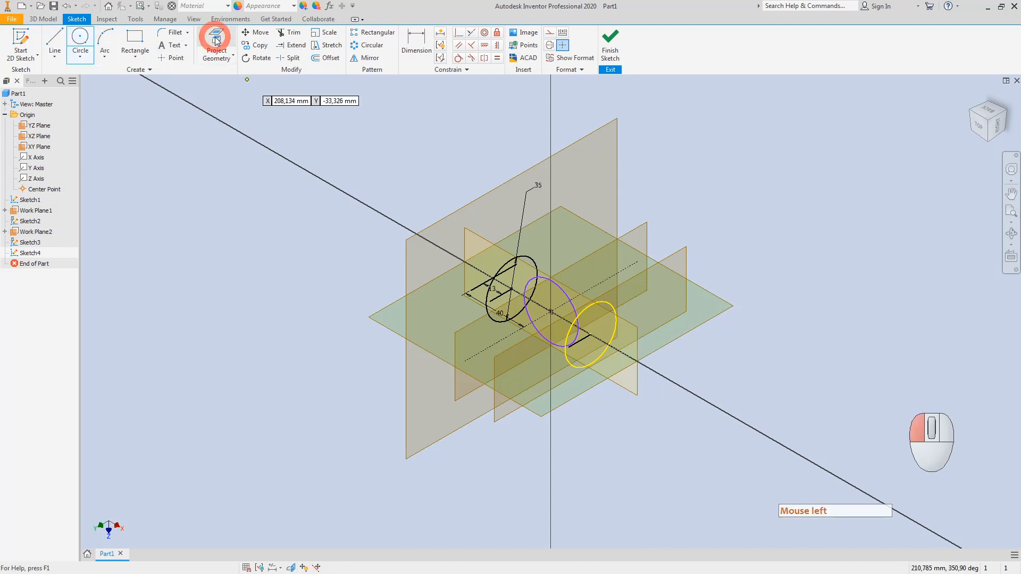
pyautogui.click(504, 270)
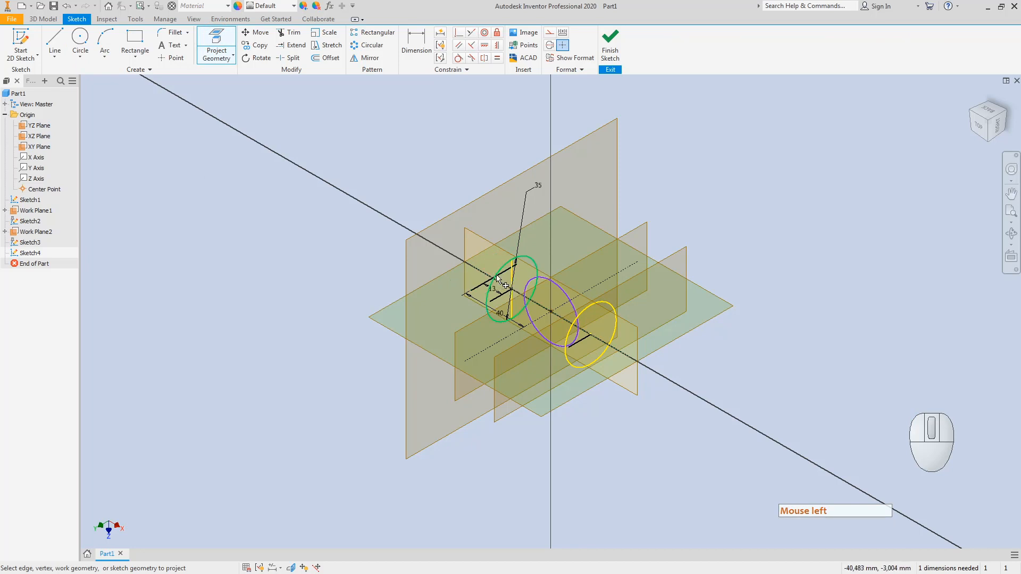
pyautogui.press('Escape')
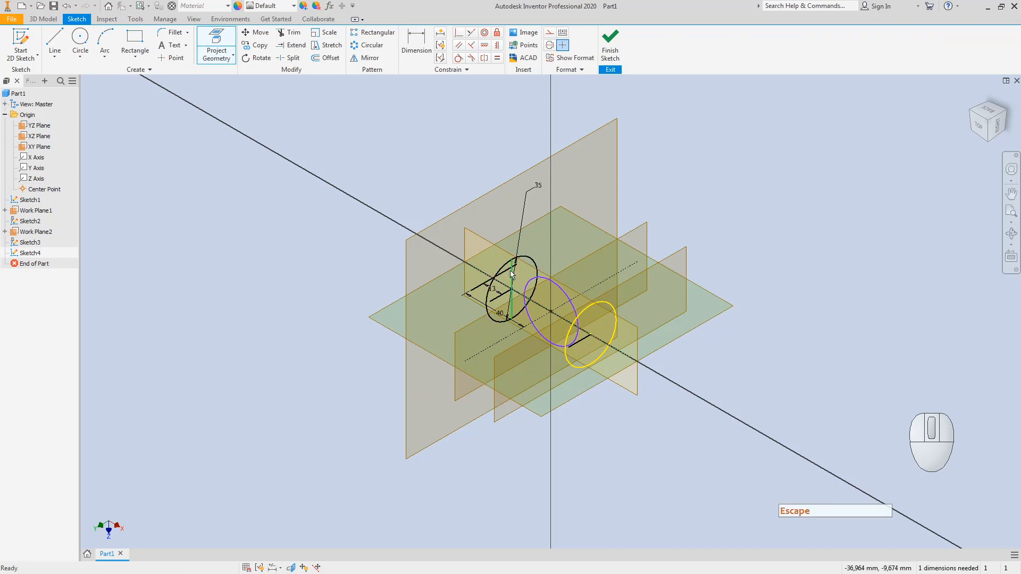
pyautogui.rightClick(514, 276)
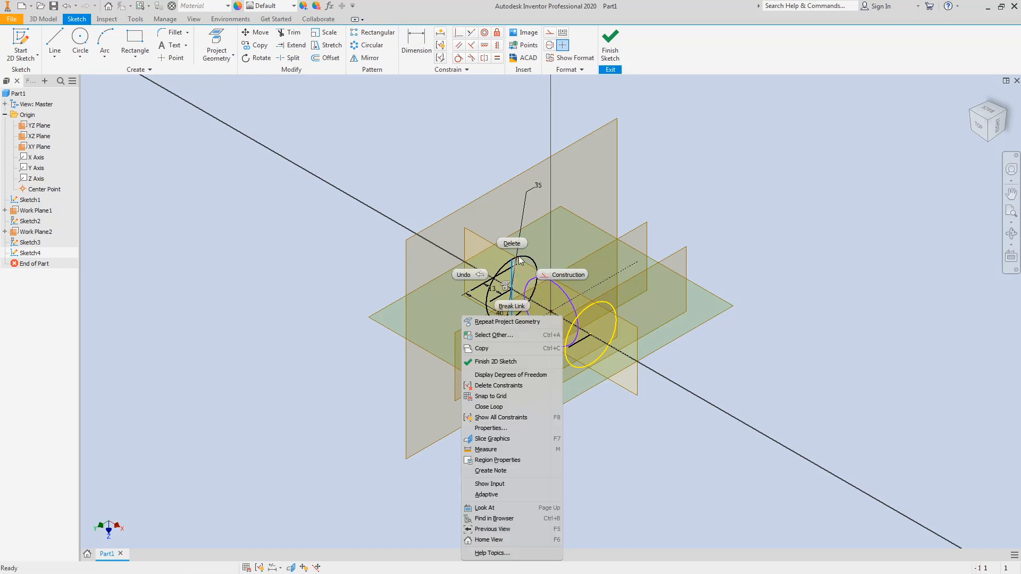
pyautogui.click(555, 275)
pyautogui.click(802, 273)
pyautogui.press('Escape')
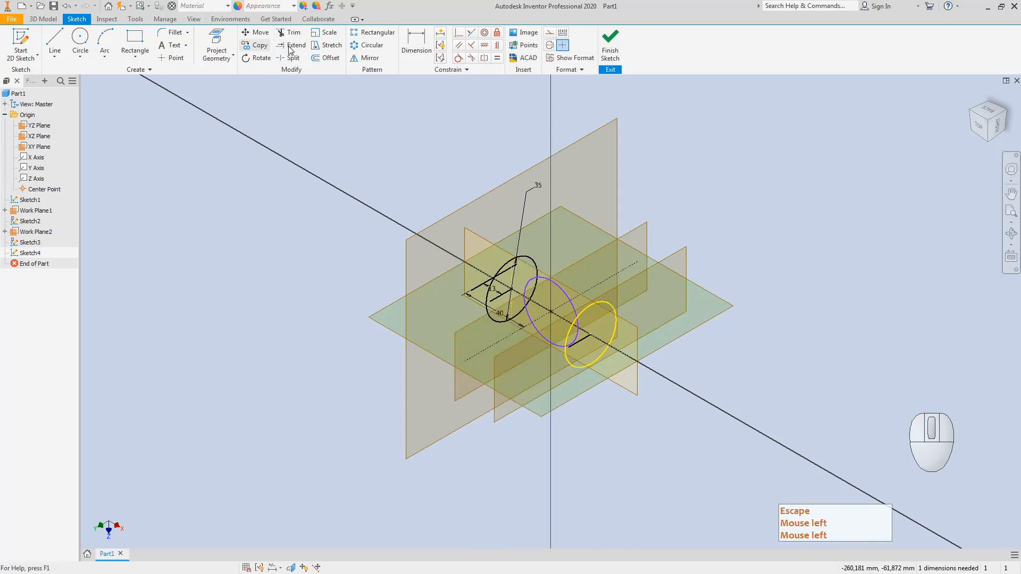
# Step: Project the right end circle and turn its projected line into construction geometry
pyautogui.click(216, 47)
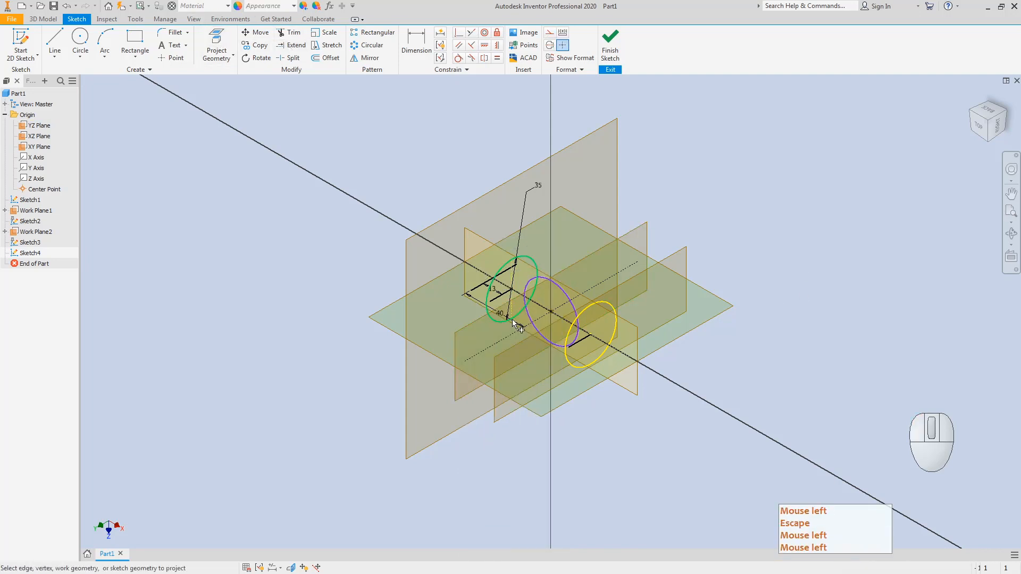
pyautogui.click(583, 312)
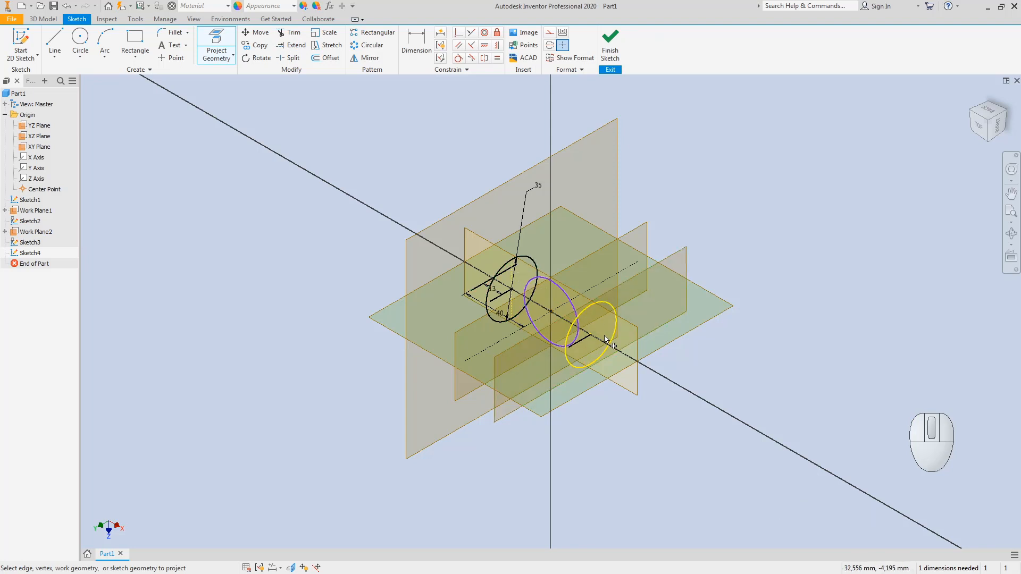
pyautogui.click(583, 311)
pyautogui.press('Escape')
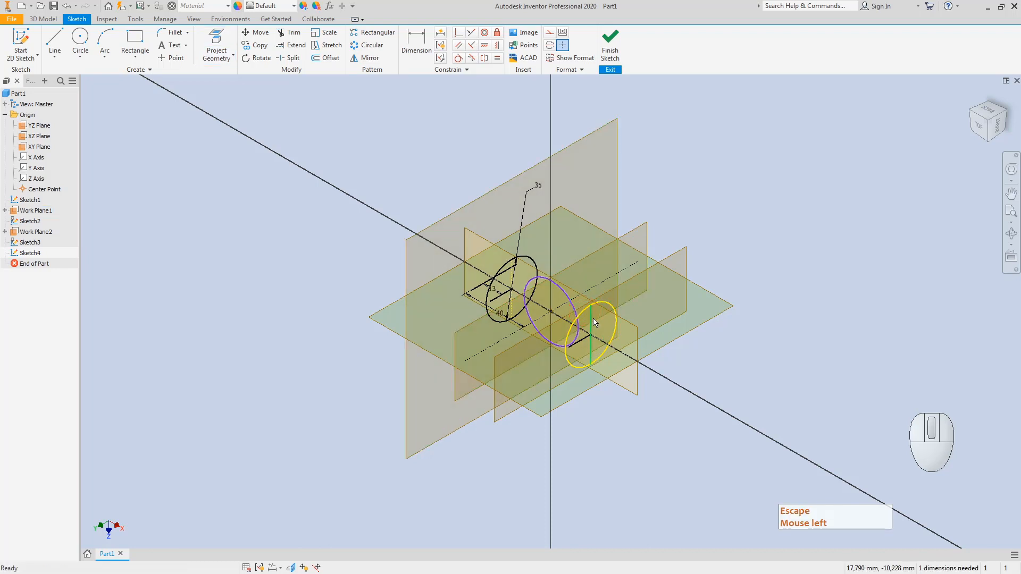
pyautogui.rightClick(588, 319)
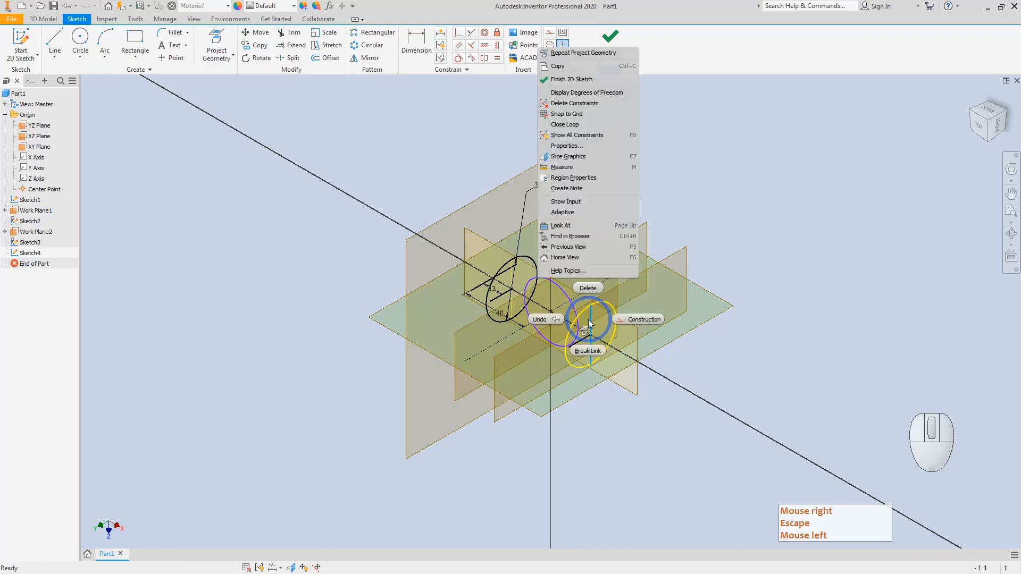
pyautogui.click(629, 320)
pyautogui.click(810, 287)
pyautogui.press('Escape')
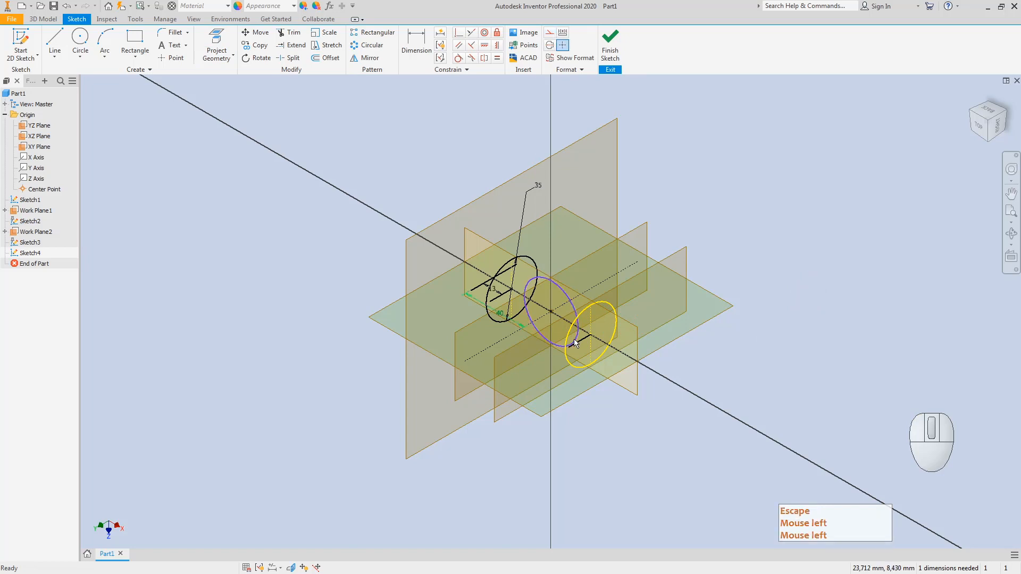
pyautogui.press('Escape')
pyautogui.click(979, 136)
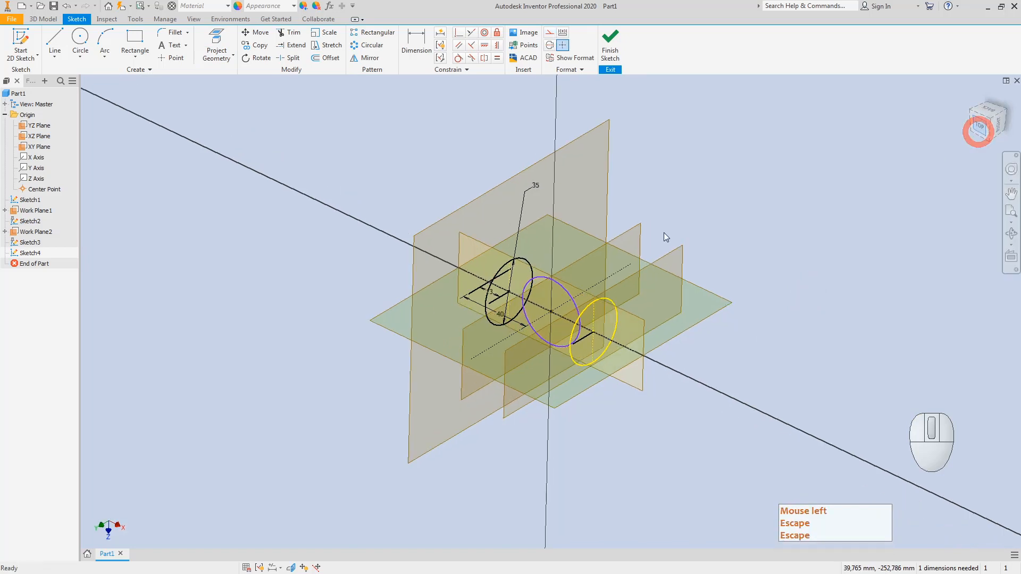
# Step: Give the centre circle a 55 diameter dimension
pyautogui.click(415, 35)
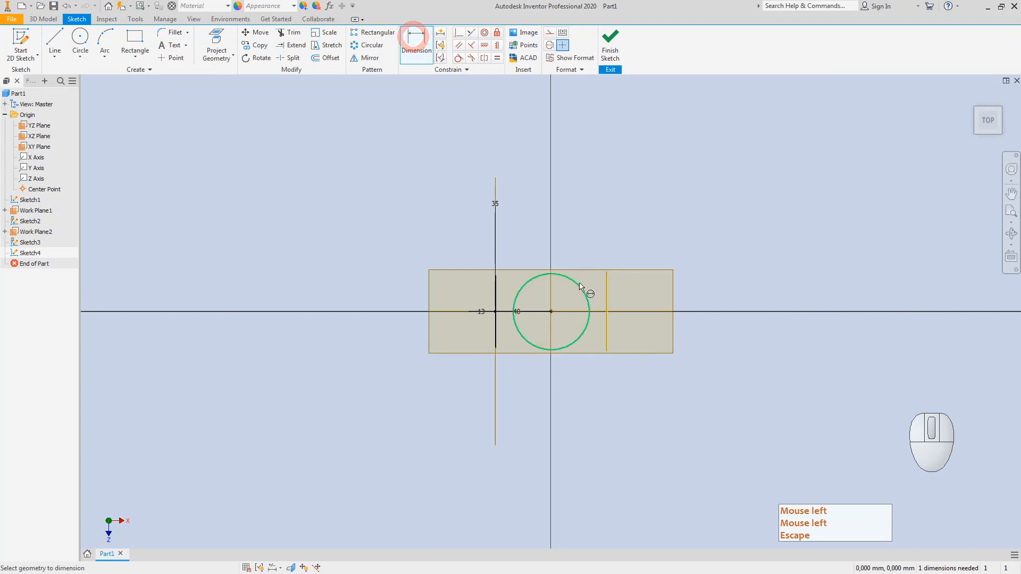
pyautogui.click(577, 283)
pyautogui.click(580, 241)
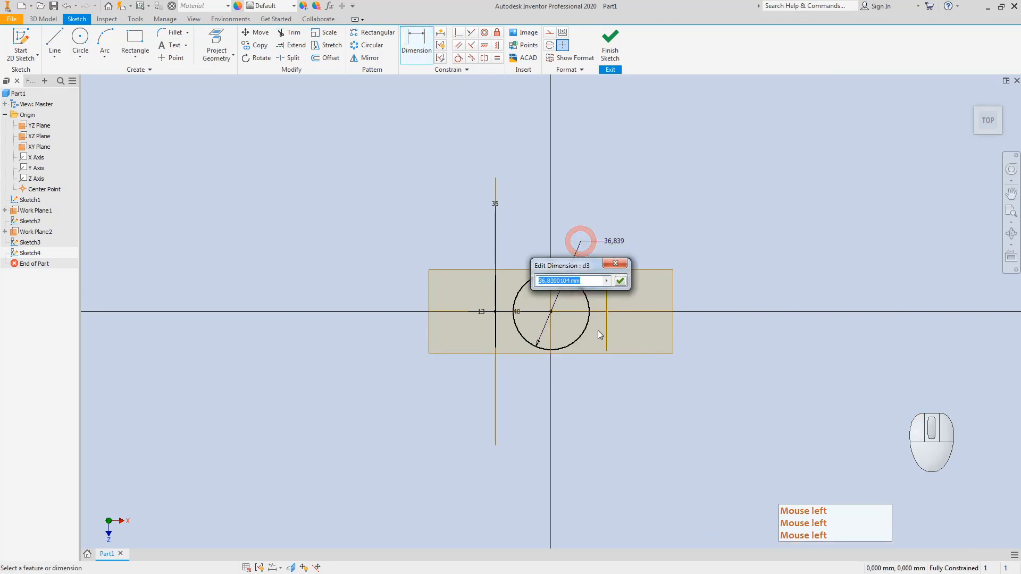
pyautogui.write('55')
pyautogui.press('Return')
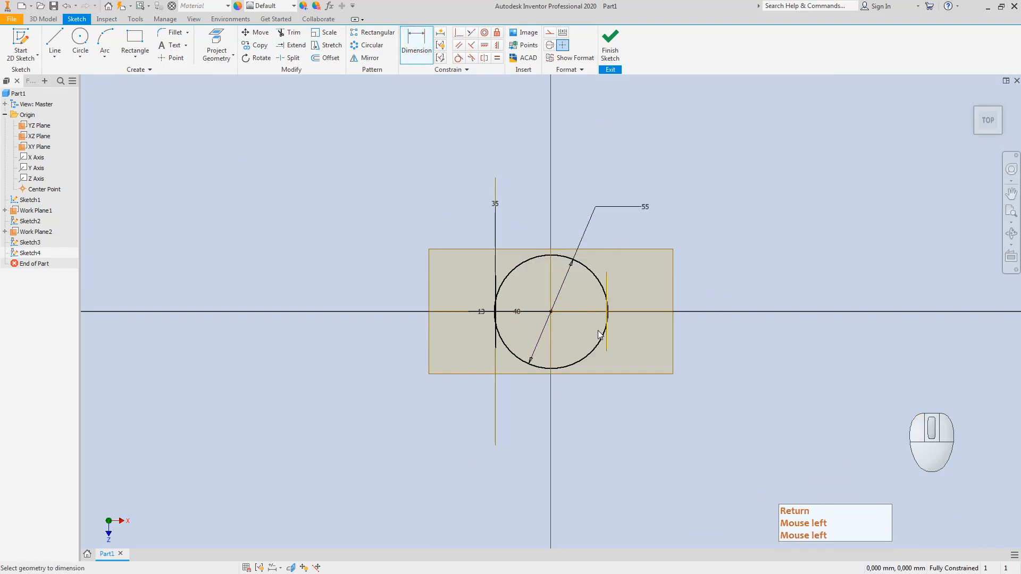
pyautogui.press('Escape')
# Step: Draw the first slanted line from the circle's arc up and to the right
pyautogui.click(55, 38)
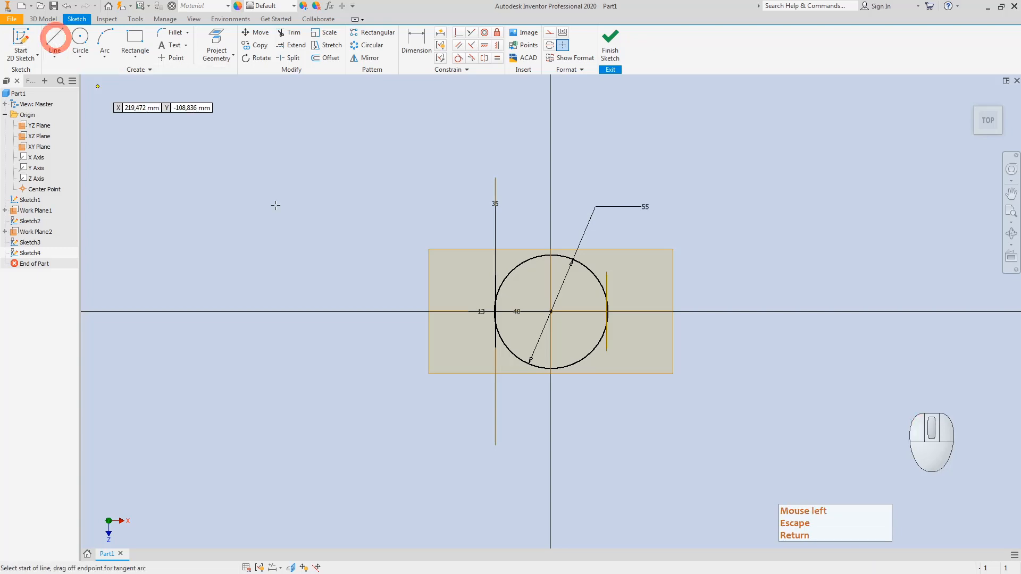
pyautogui.click(974, 110)
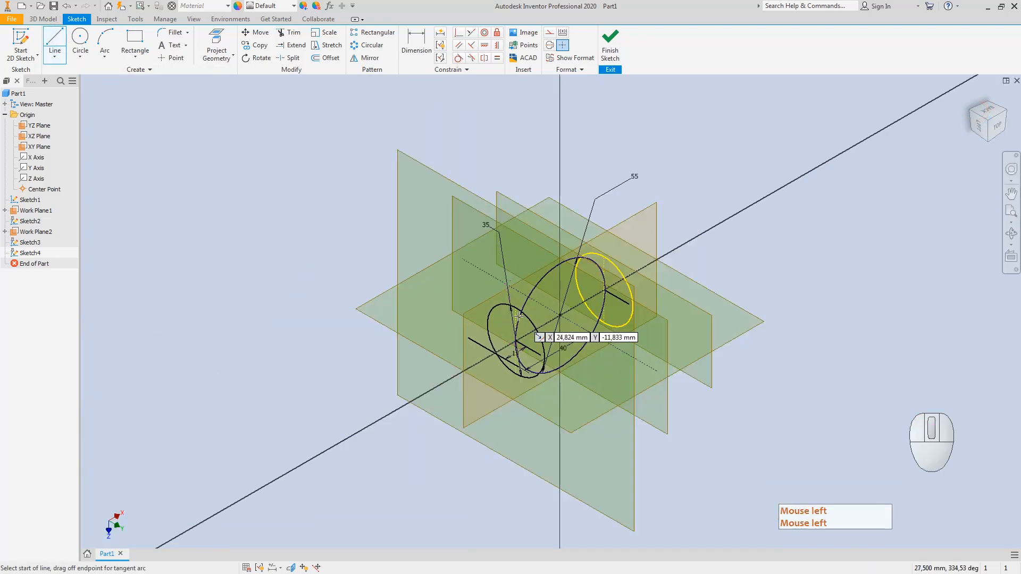
pyautogui.scroll(5, 509, 297)
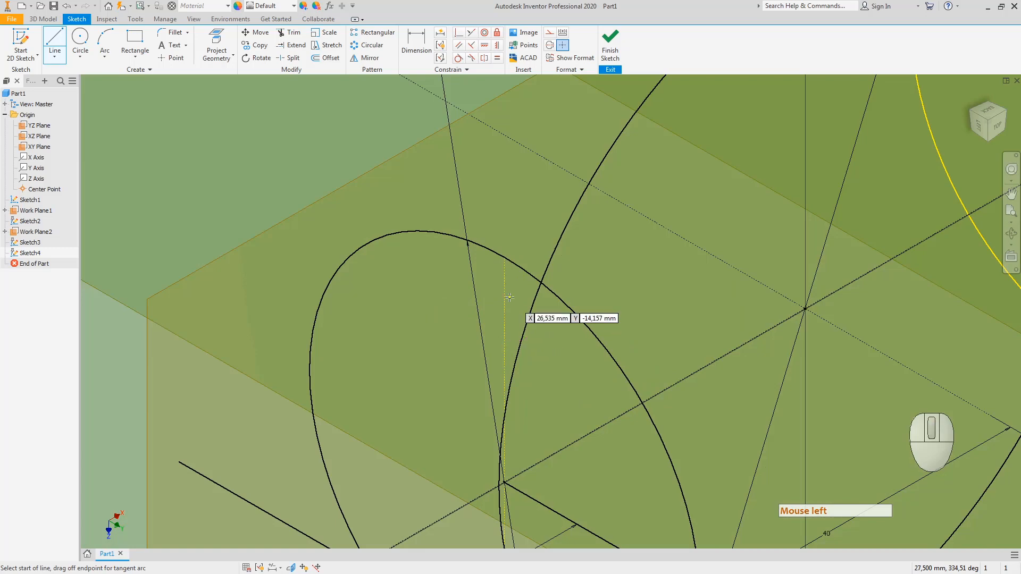
pyautogui.click(505, 258)
pyautogui.scroll(-5, 502, 261)
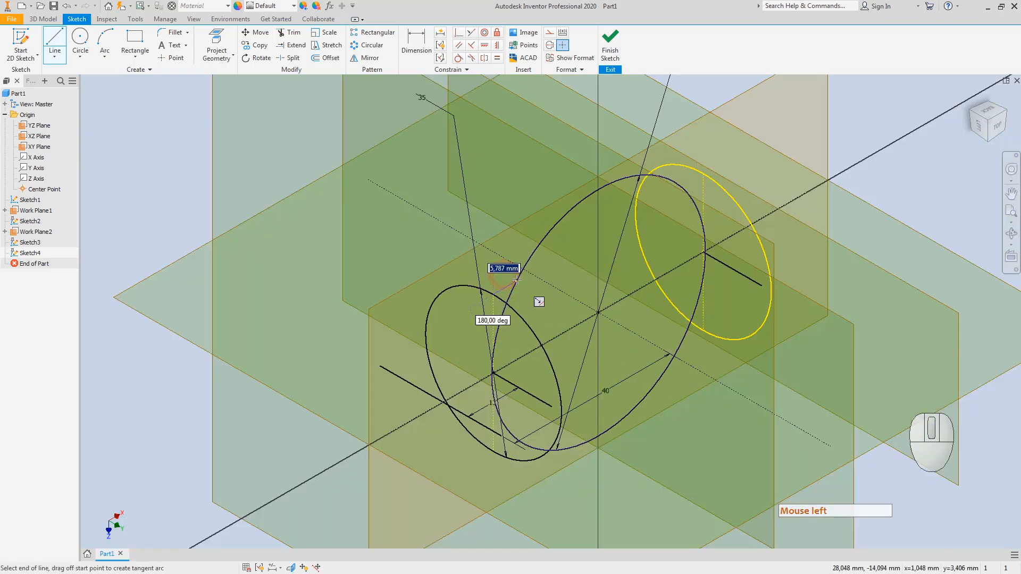
pyautogui.scroll(-6, 477, 290)
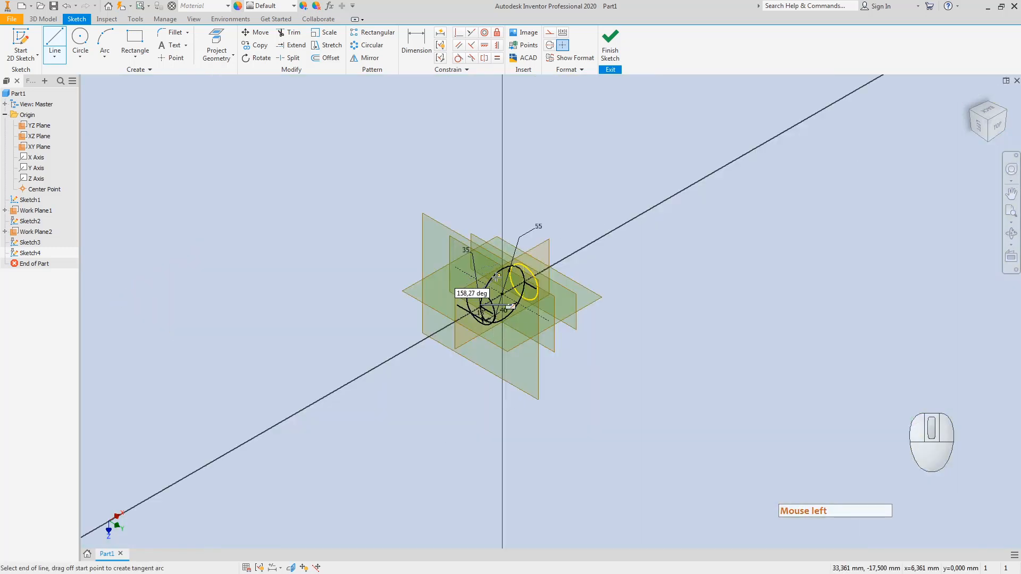
pyautogui.click(995, 126)
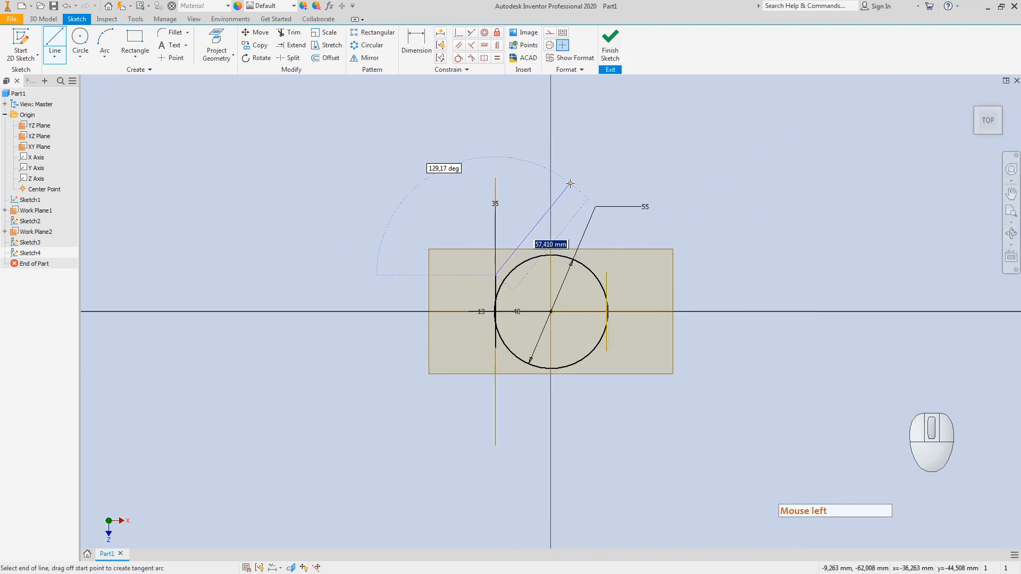
pyautogui.click(578, 183)
pyautogui.press('Escape')
pyautogui.press('Escape')
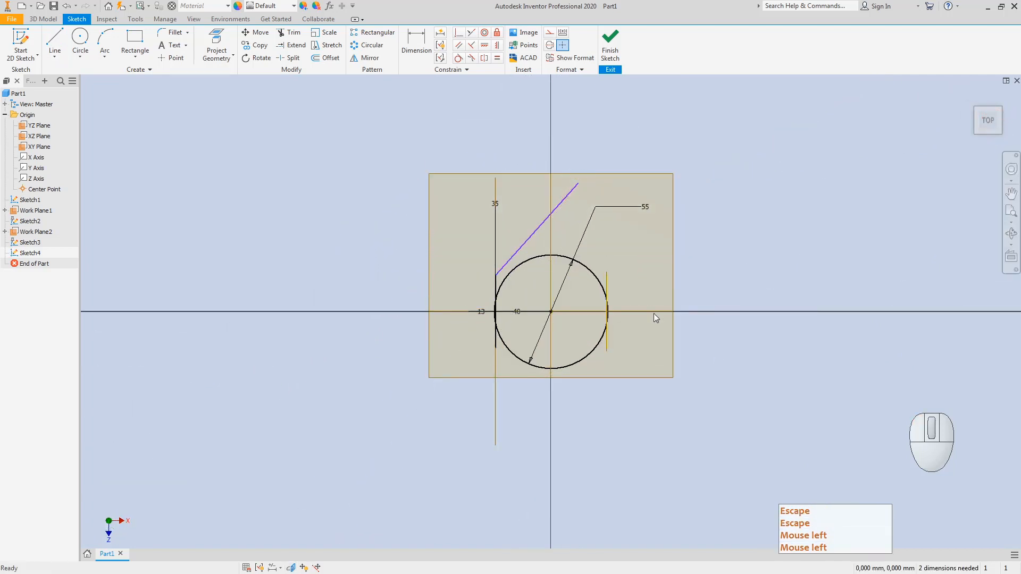
pyautogui.click(975, 108)
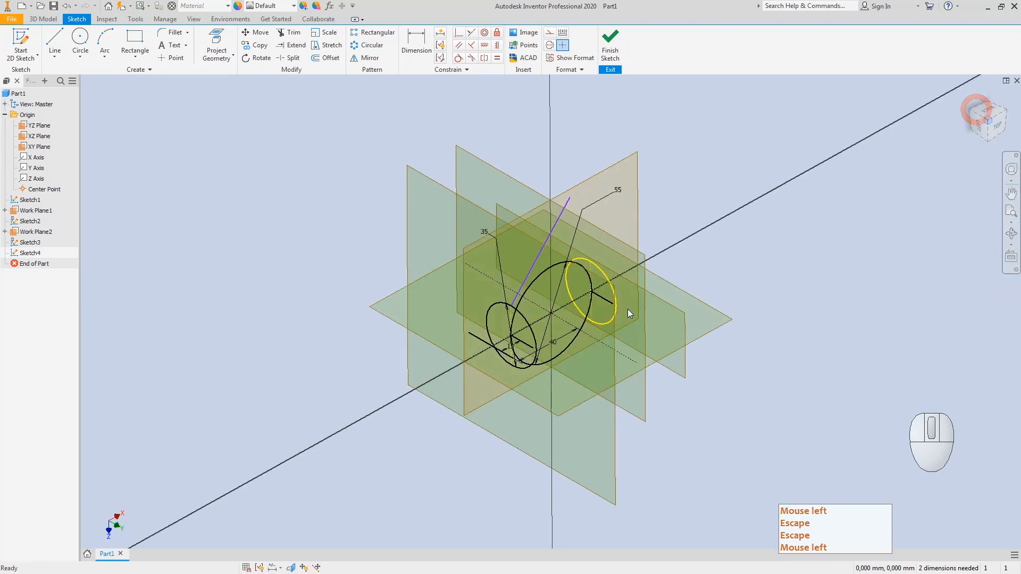
# Step: Draw a second slanted line crossing the first above the circle, then view from the top
pyautogui.click(55, 42)
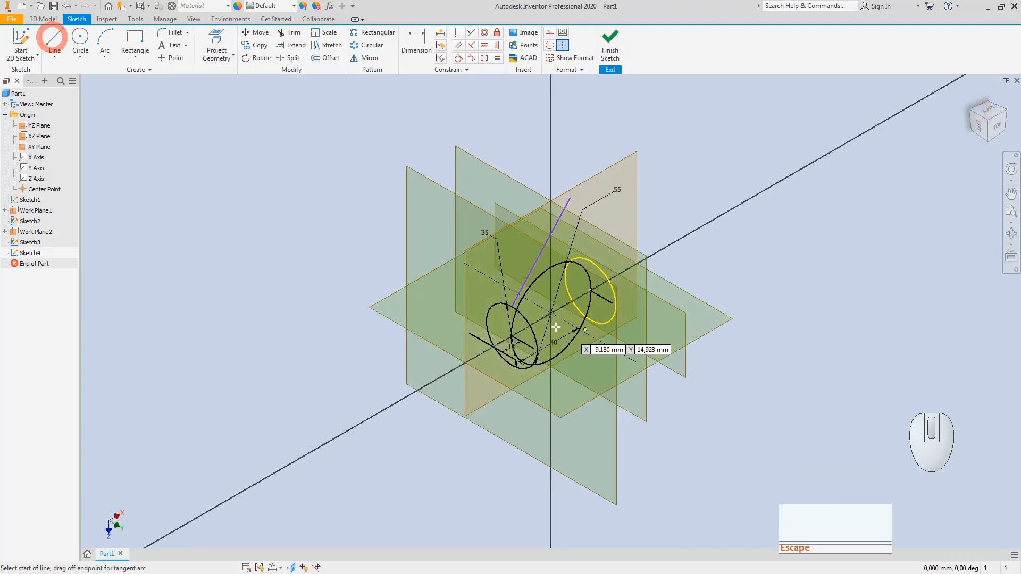
pyautogui.click(593, 262)
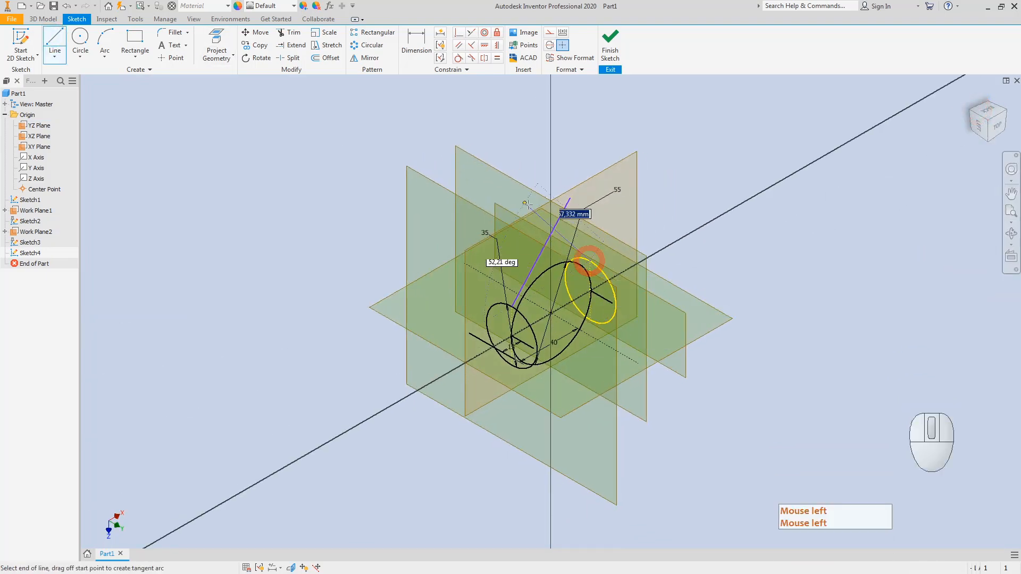
pyautogui.click(484, 202)
pyautogui.press('Escape')
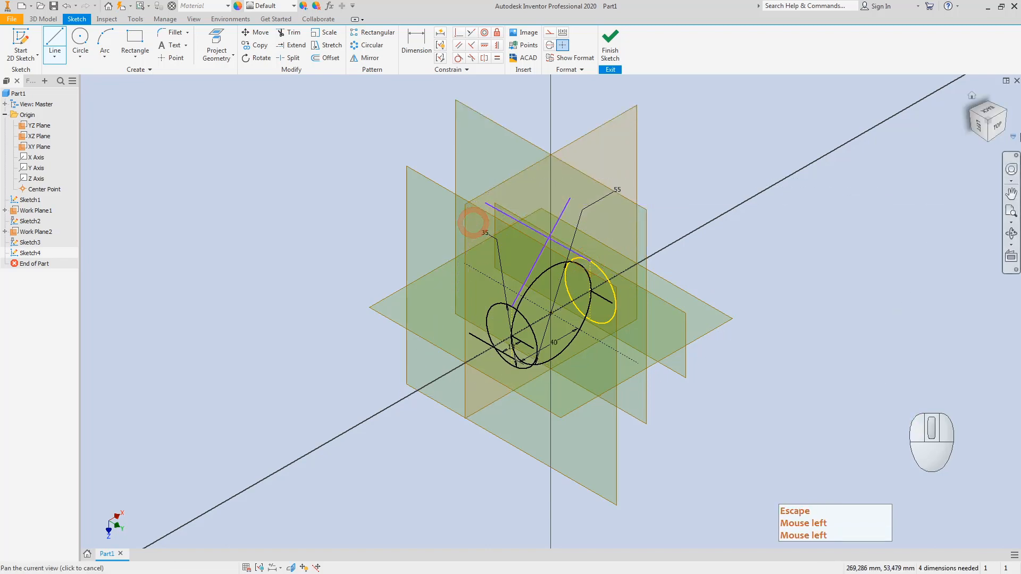
pyautogui.click(998, 133)
pyautogui.press('Escape')
pyautogui.press('Escape')
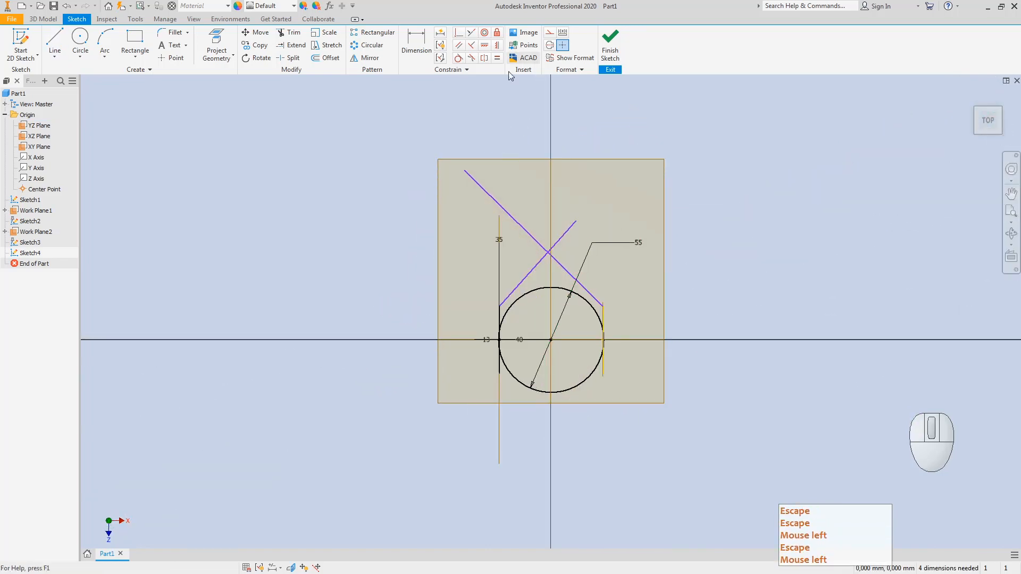
# Step: Make both slanted lines tangent to the 55 circle
pyautogui.click(459, 58)
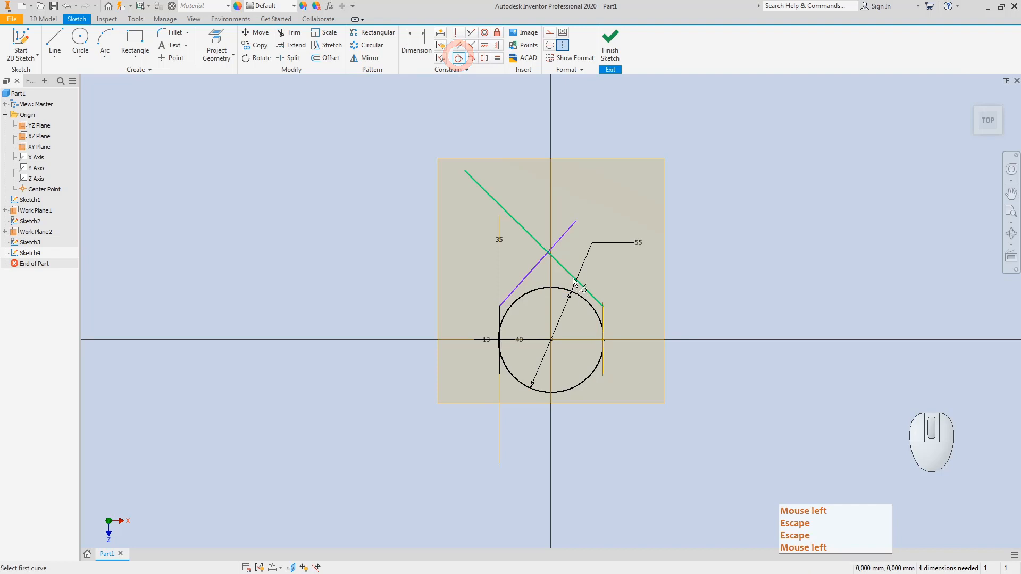
pyautogui.click(573, 281)
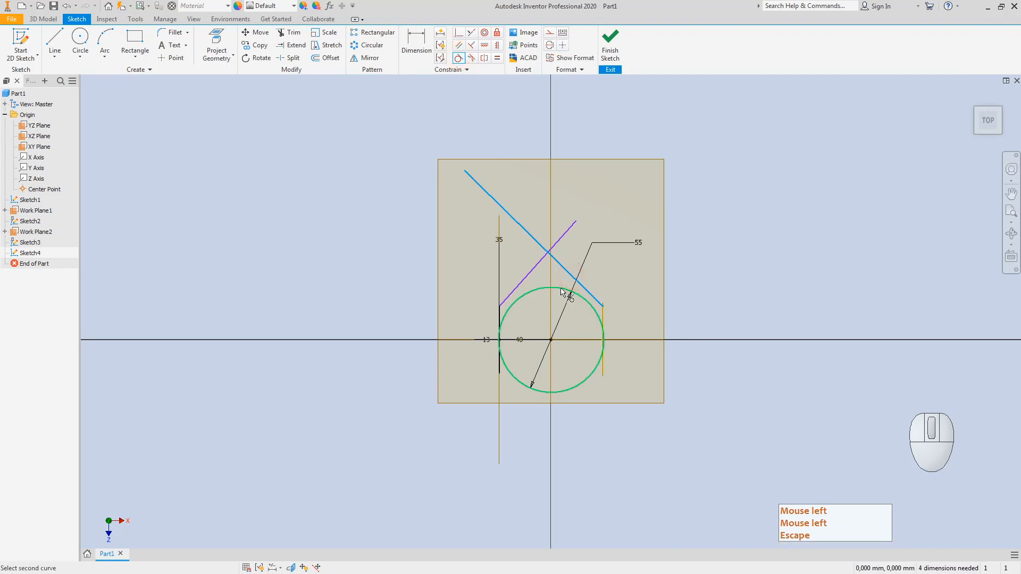
pyautogui.click(560, 288)
pyautogui.click(520, 284)
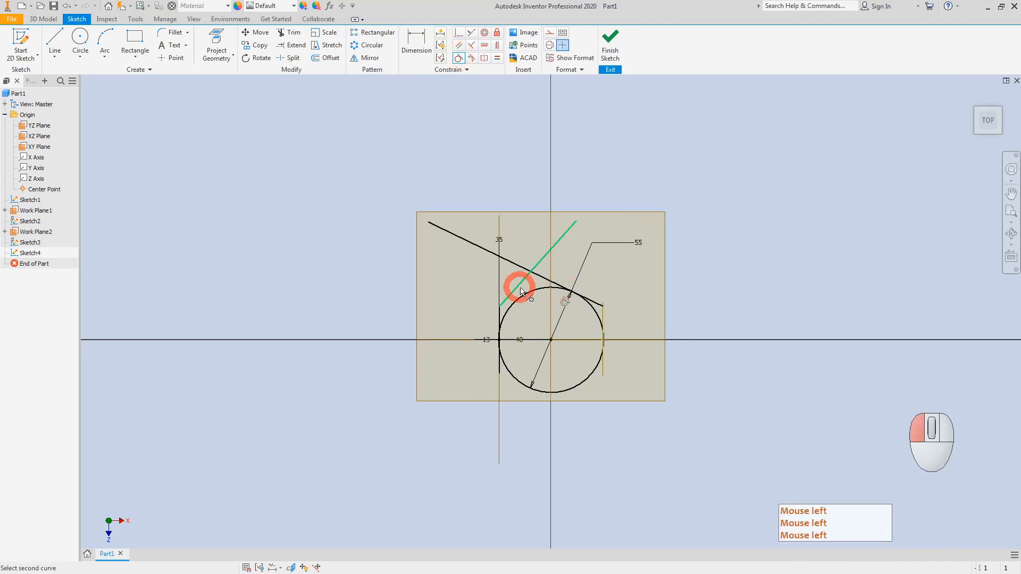
pyautogui.click(533, 293)
pyautogui.press('Escape')
pyautogui.press('Escape')
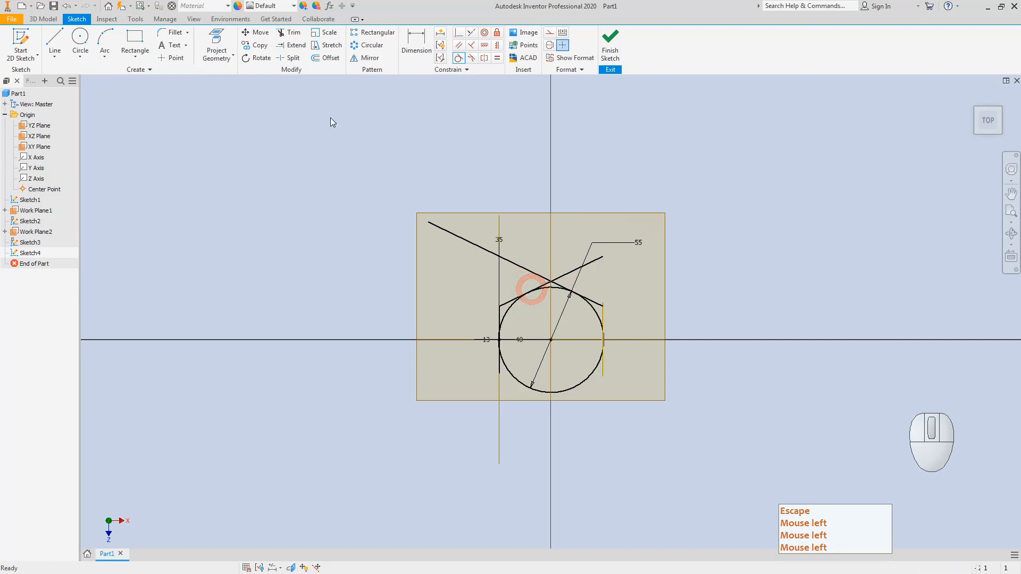
# Step: Trim the line overhangs and the circle's lower arc, leaving the upper arched profile
pyautogui.click(294, 34)
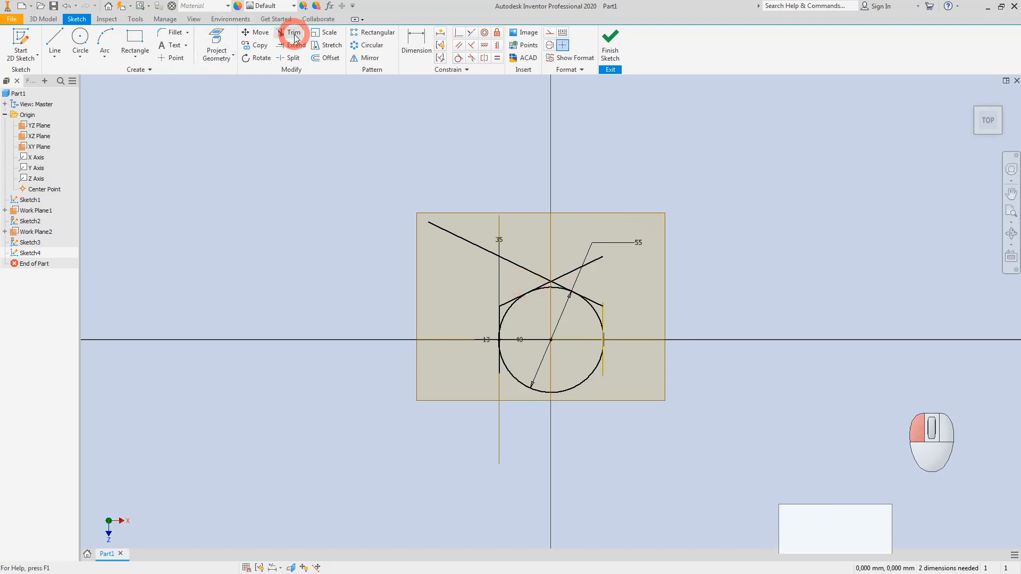
pyautogui.click(599, 256)
pyautogui.click(432, 226)
pyautogui.scroll(5, 550, 282)
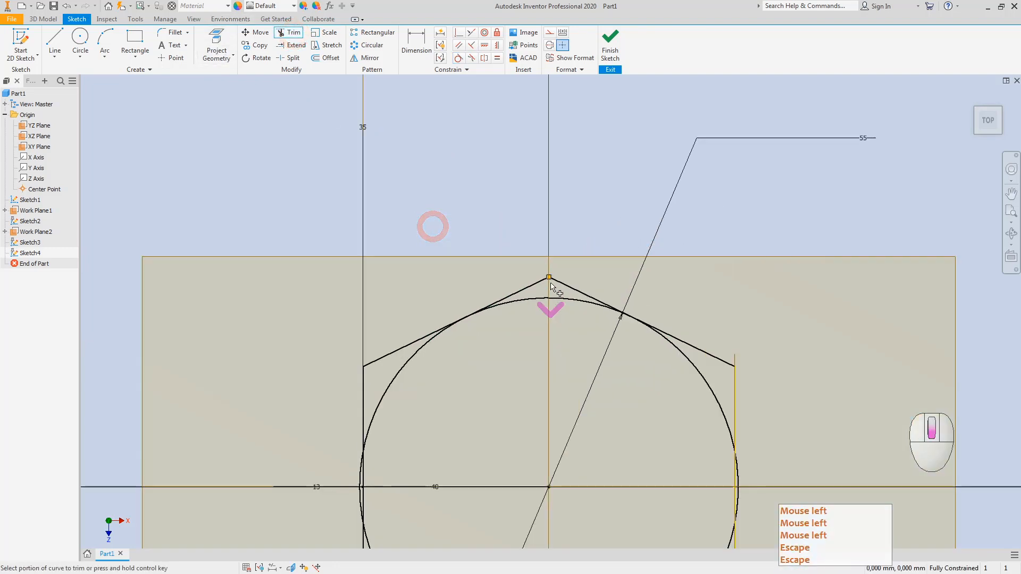
pyautogui.click(532, 284)
pyautogui.click(561, 287)
pyautogui.scroll(-5, 563, 290)
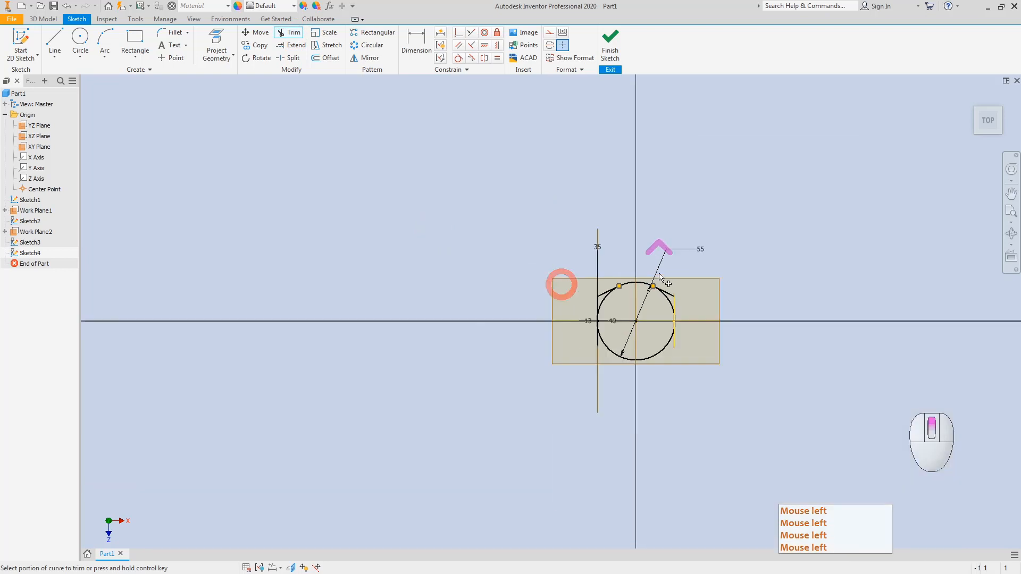
pyautogui.click(598, 320)
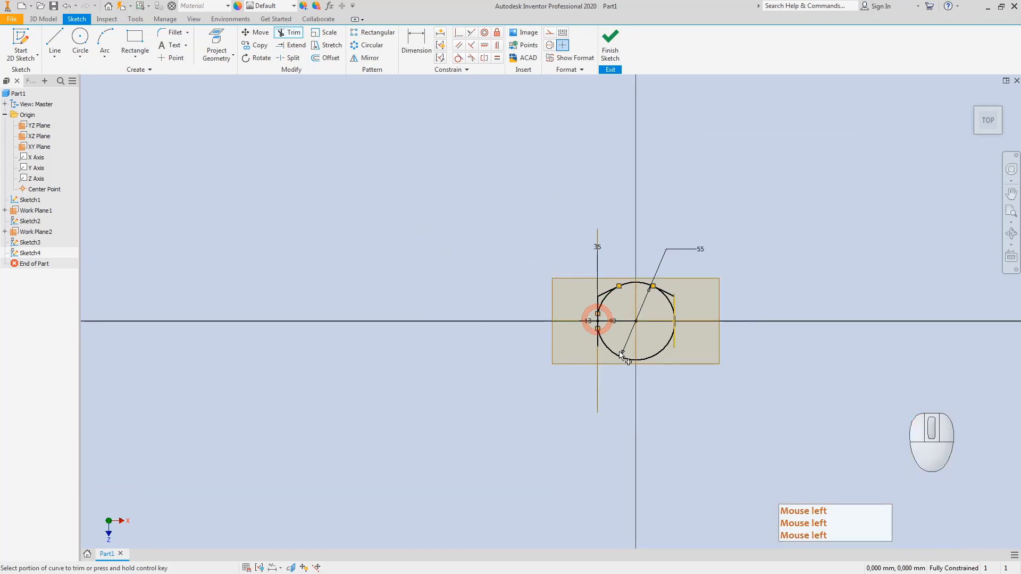
pyautogui.click(631, 360)
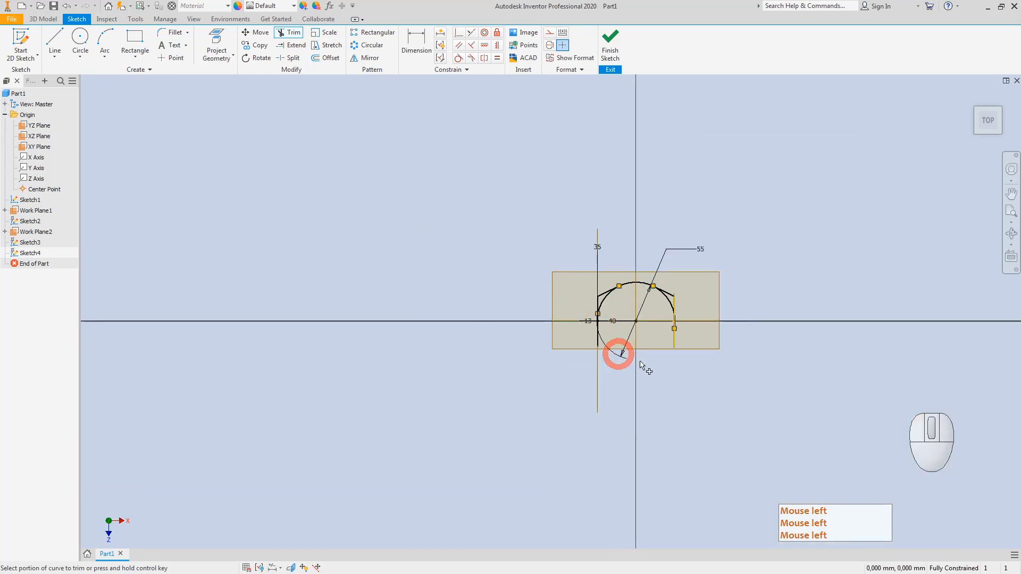
pyautogui.click(672, 321)
pyautogui.click(671, 311)
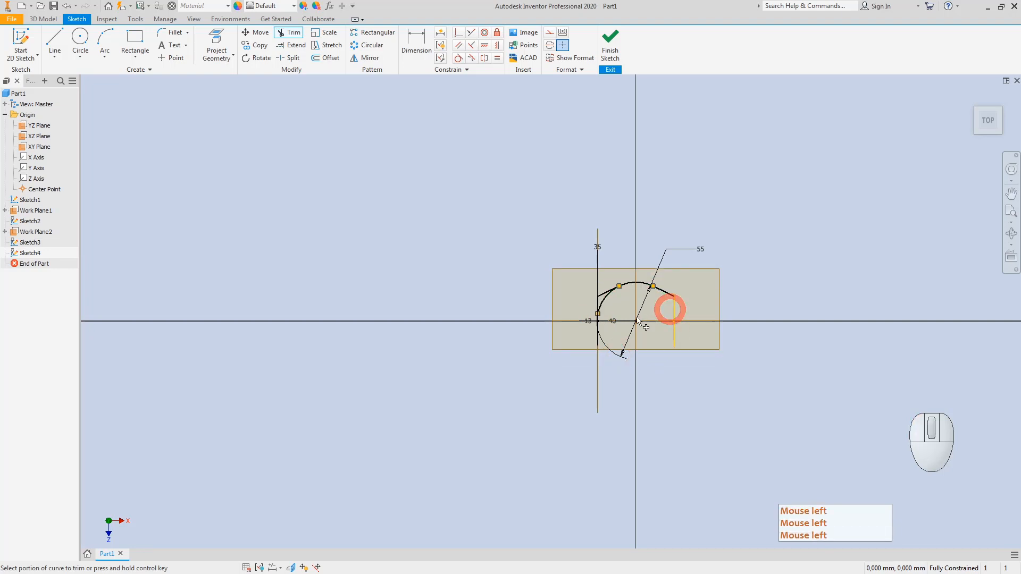
pyautogui.click(599, 313)
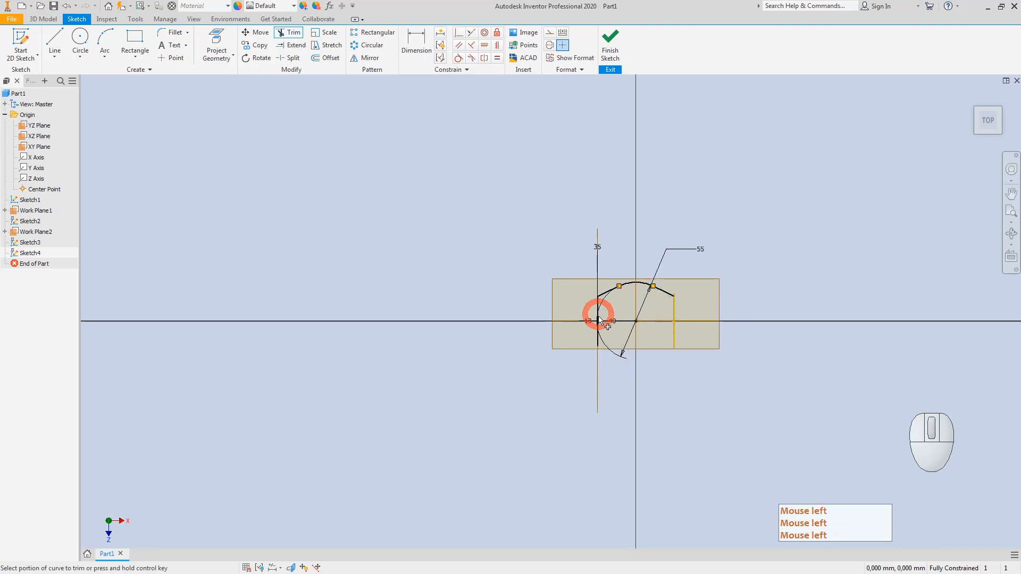
pyautogui.click(978, 133)
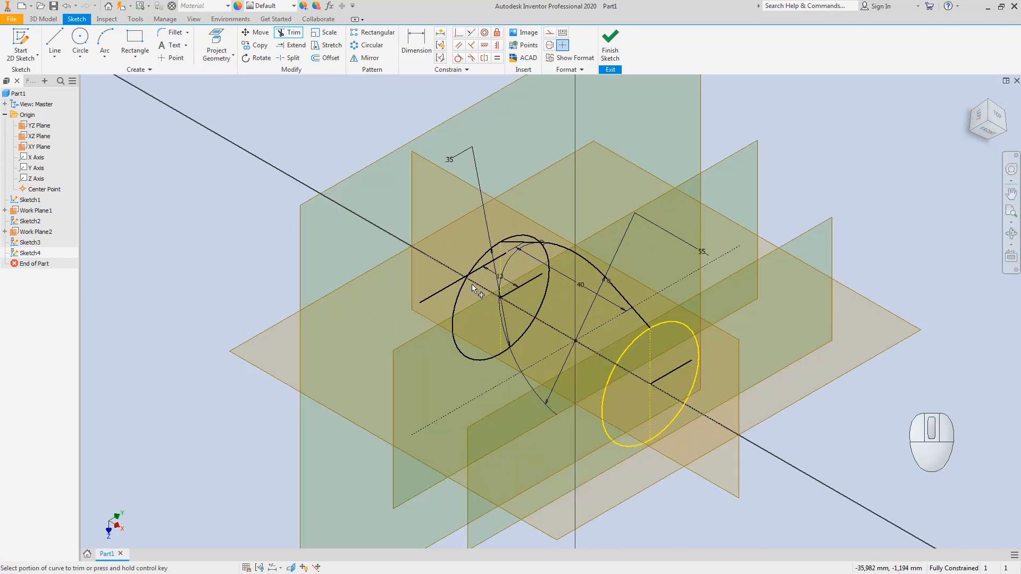
# Step: Turn off Sketch1's visibility in the browser and view Sketch4's arch from the top
pyautogui.press('Escape')
pyautogui.press('Escape')
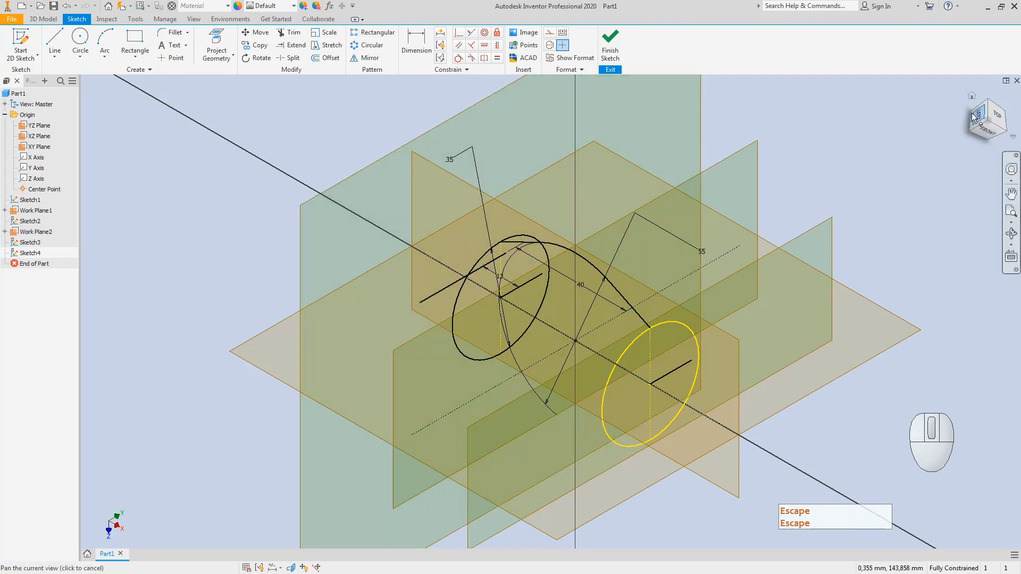
pyautogui.click(999, 118)
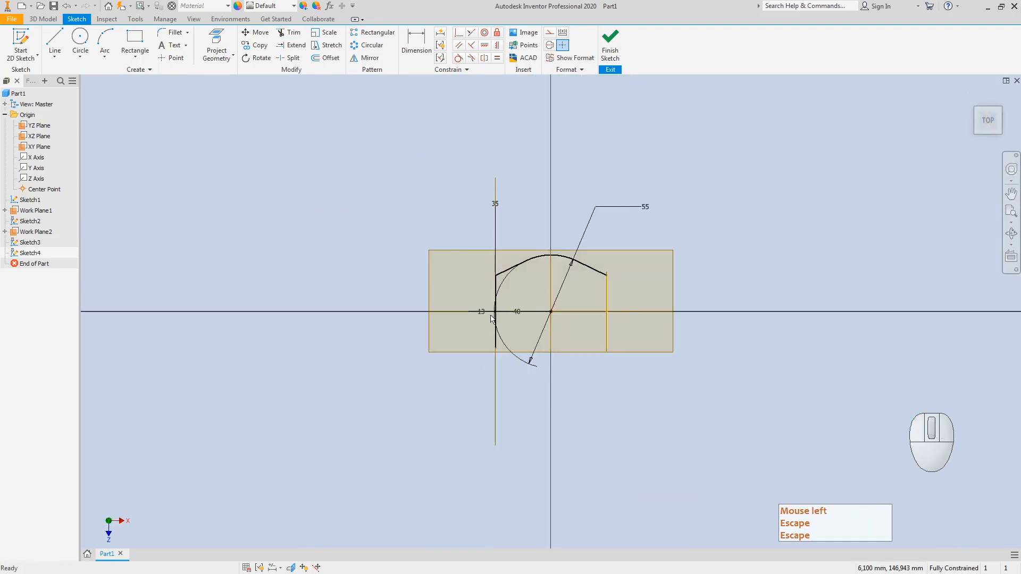
pyautogui.press('Escape')
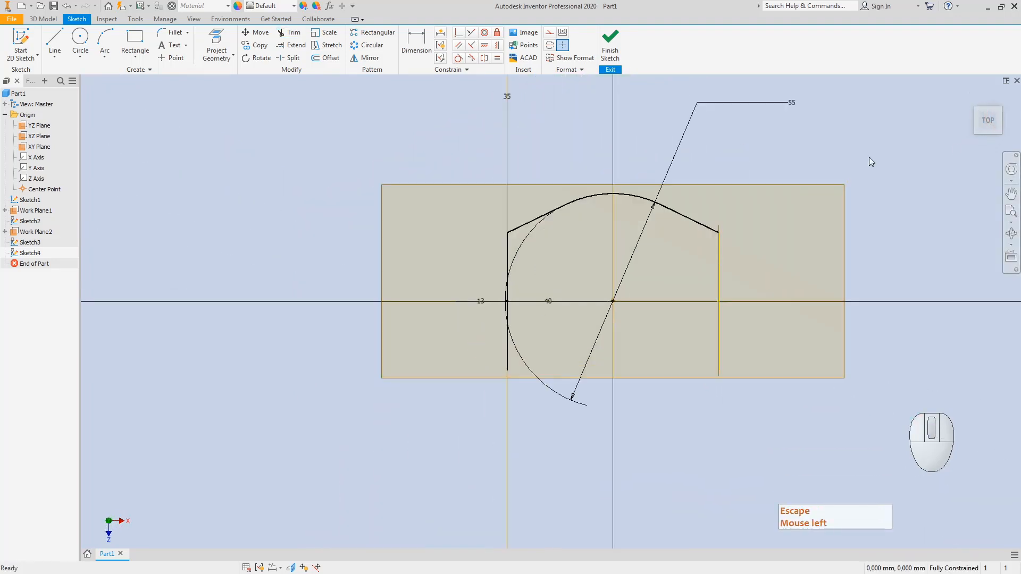
pyautogui.click(975, 110)
pyautogui.press('Escape')
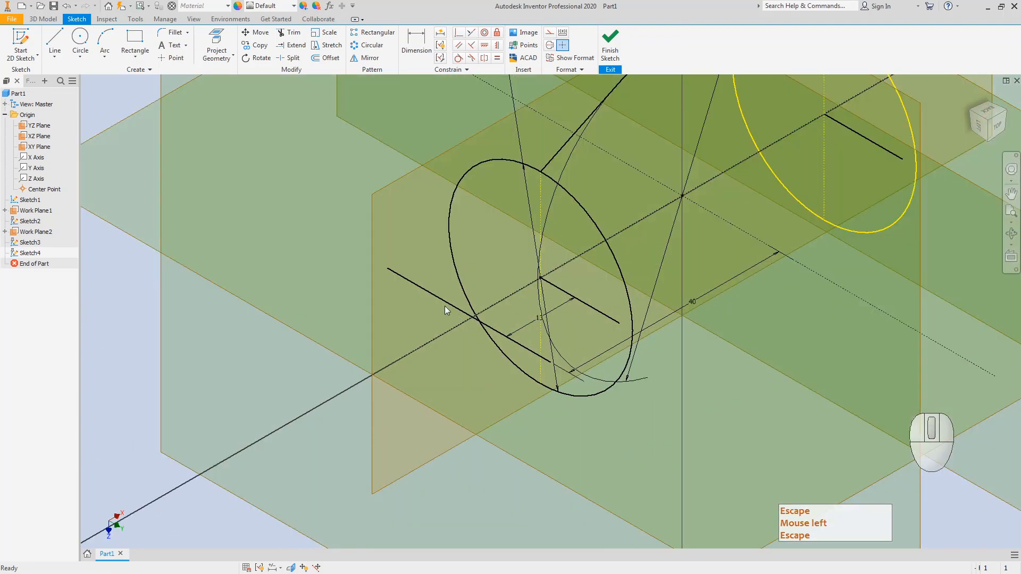
pyautogui.click(454, 308)
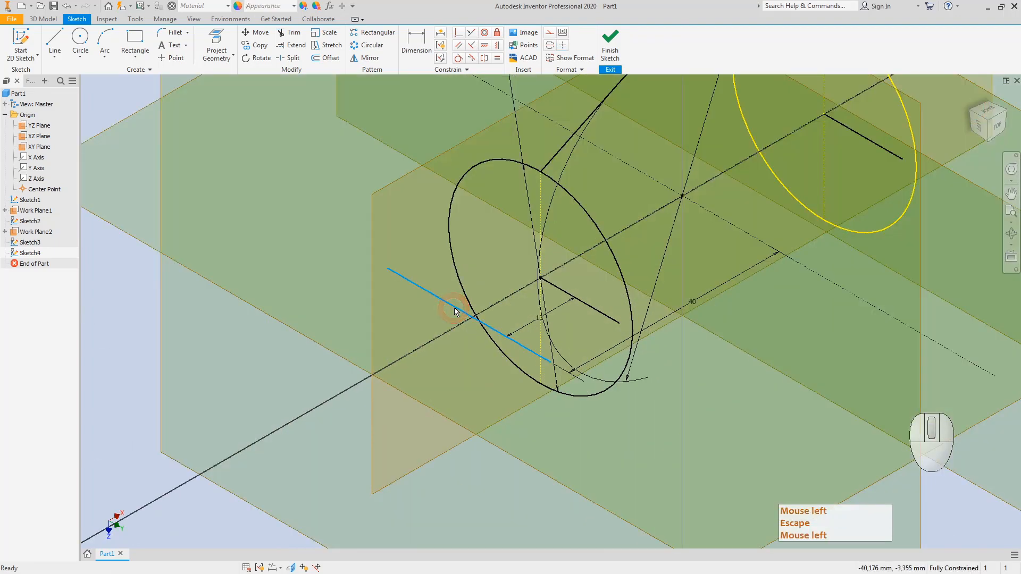
pyautogui.press('Escape')
pyautogui.rightClick(33, 200)
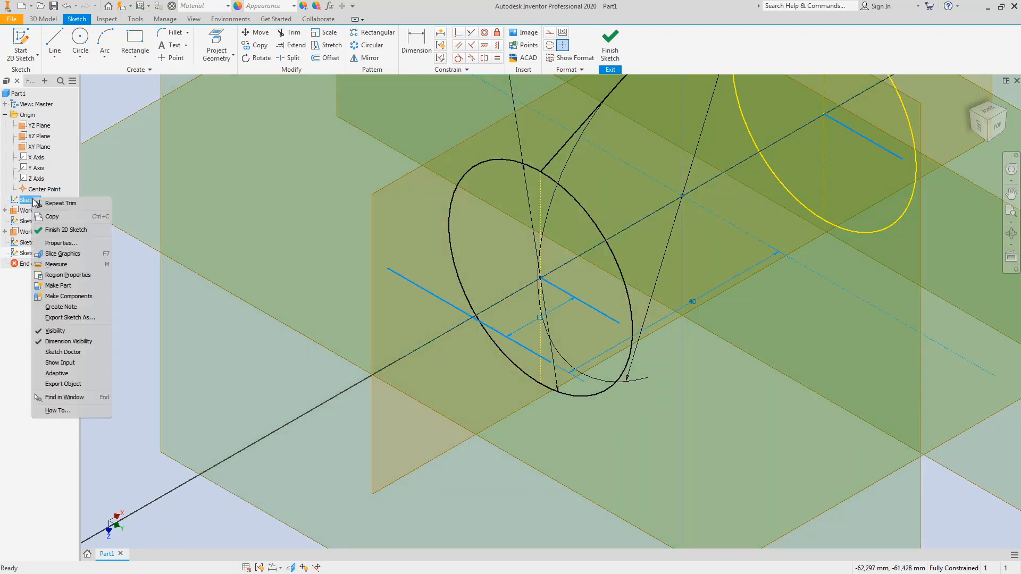
pyautogui.click(56, 330)
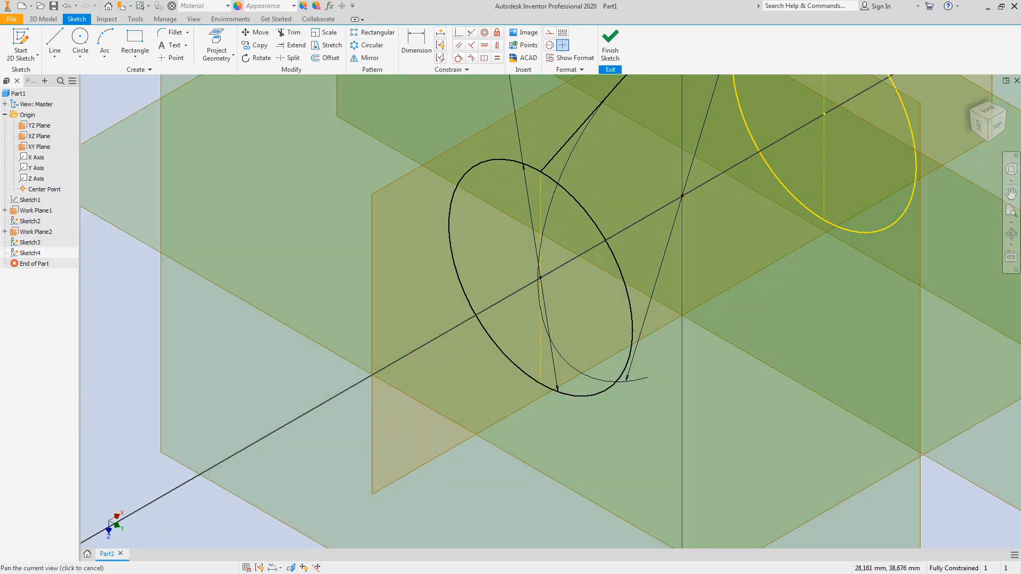
pyautogui.press('Escape')
pyautogui.click(998, 130)
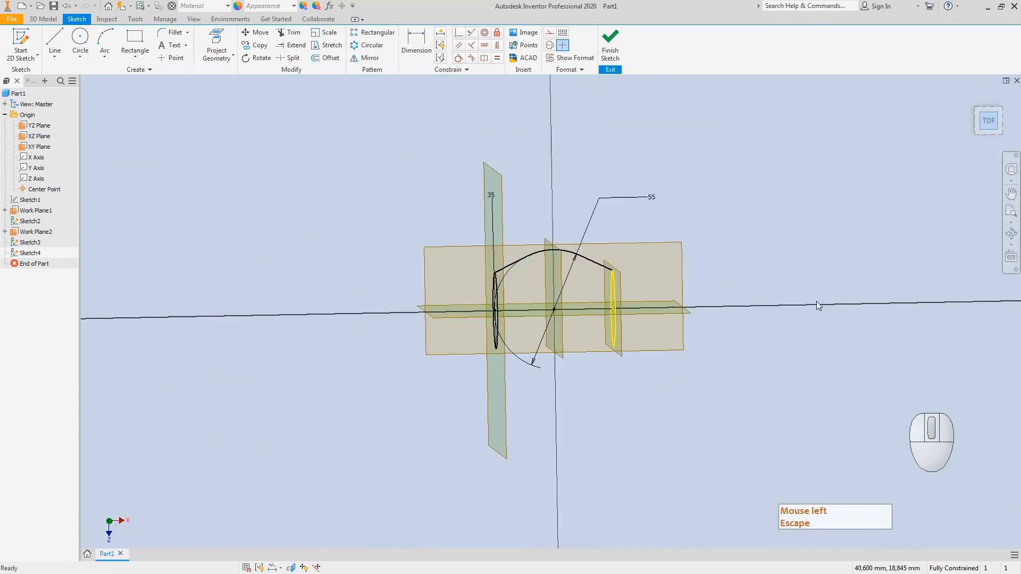
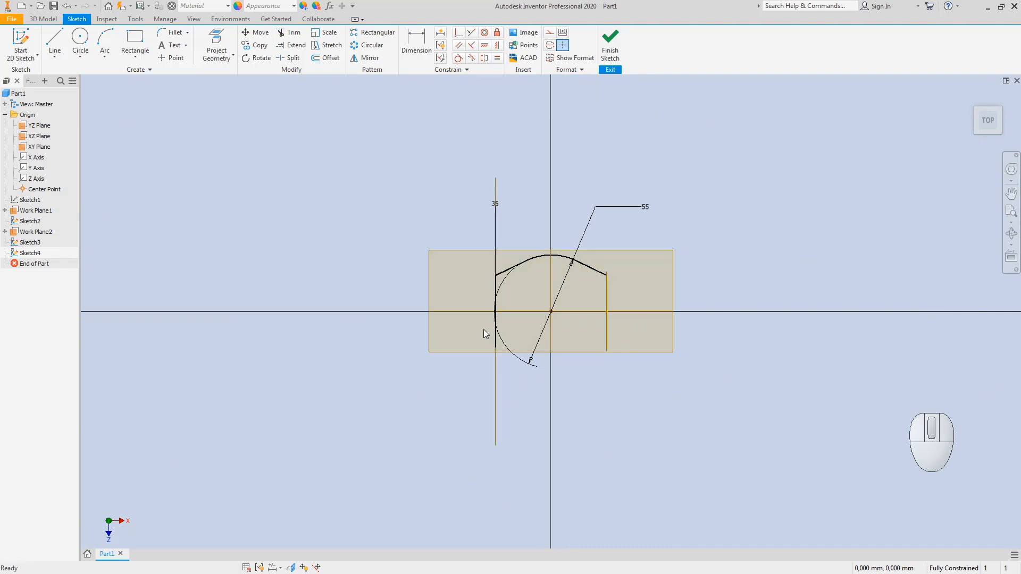
# Step: Finish the arch sketch, start Sketch5 on the XZ plane, and project both end circles into it
pyautogui.click(612, 42)
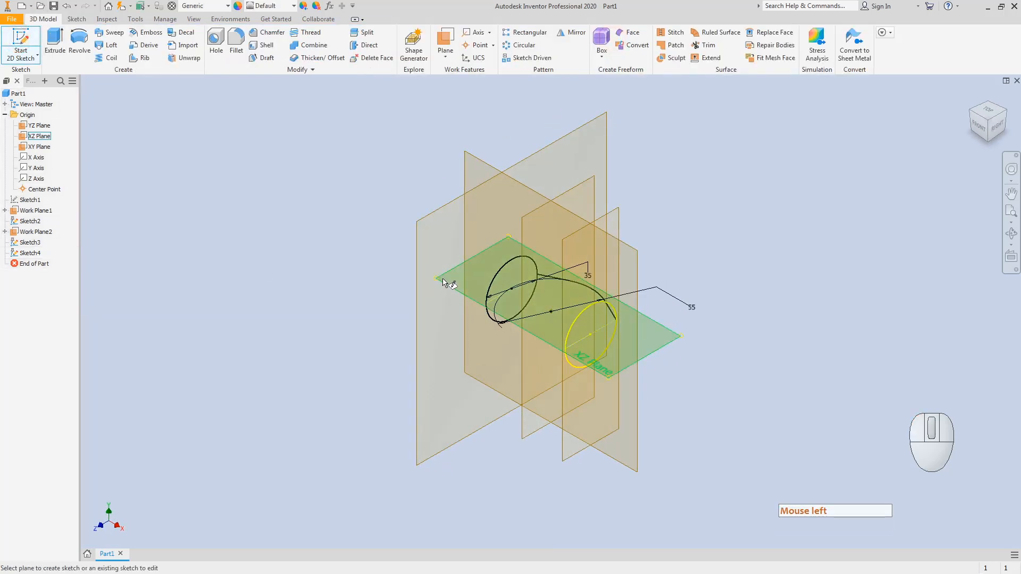
pyautogui.click(443, 280)
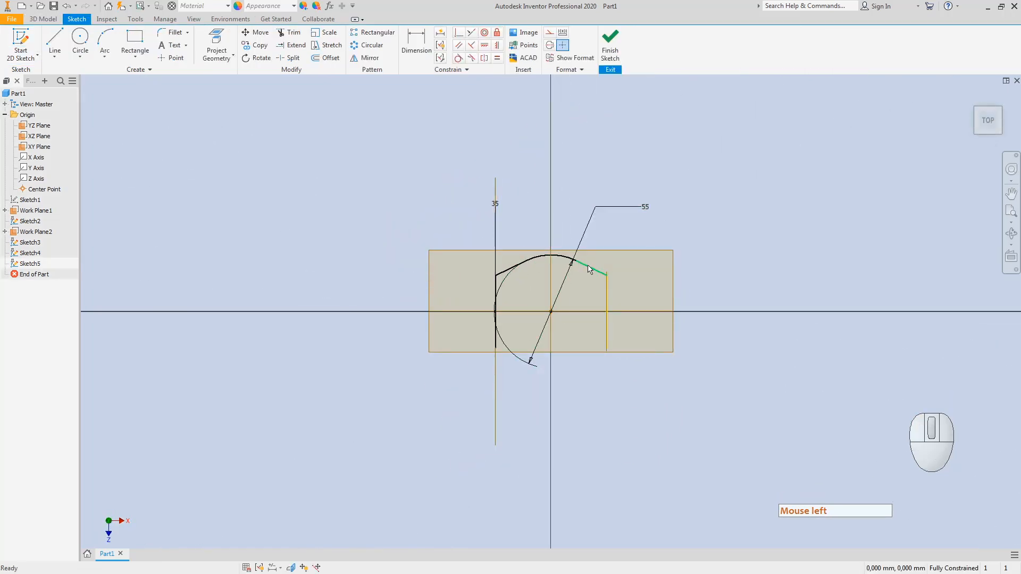
pyautogui.click(977, 111)
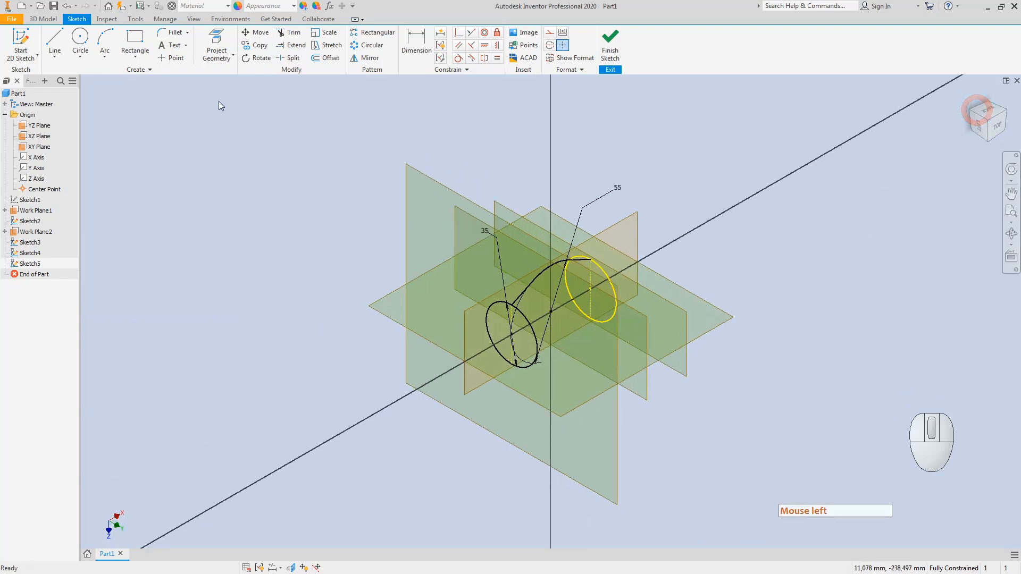
pyautogui.click(217, 41)
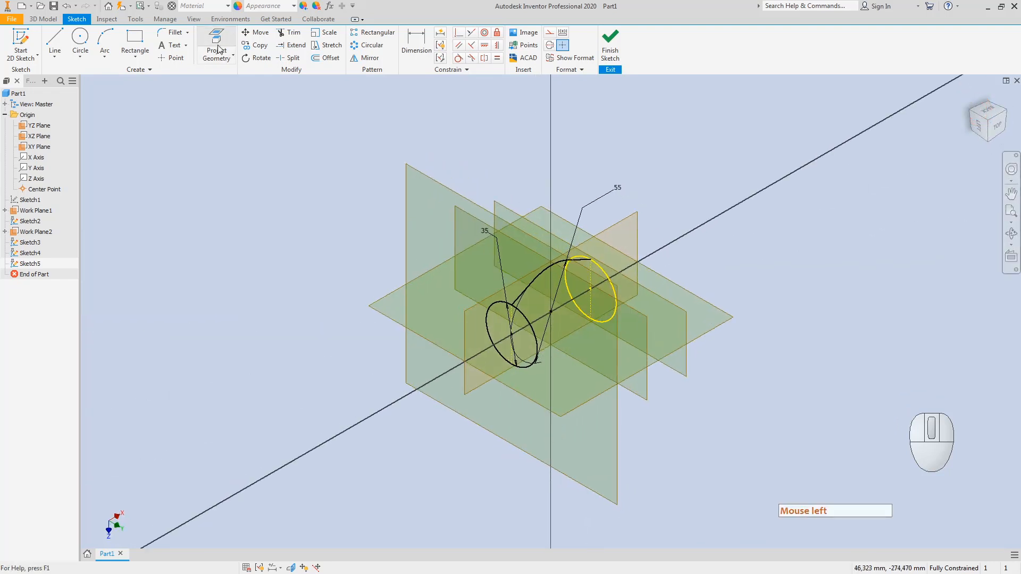
pyautogui.click(526, 369)
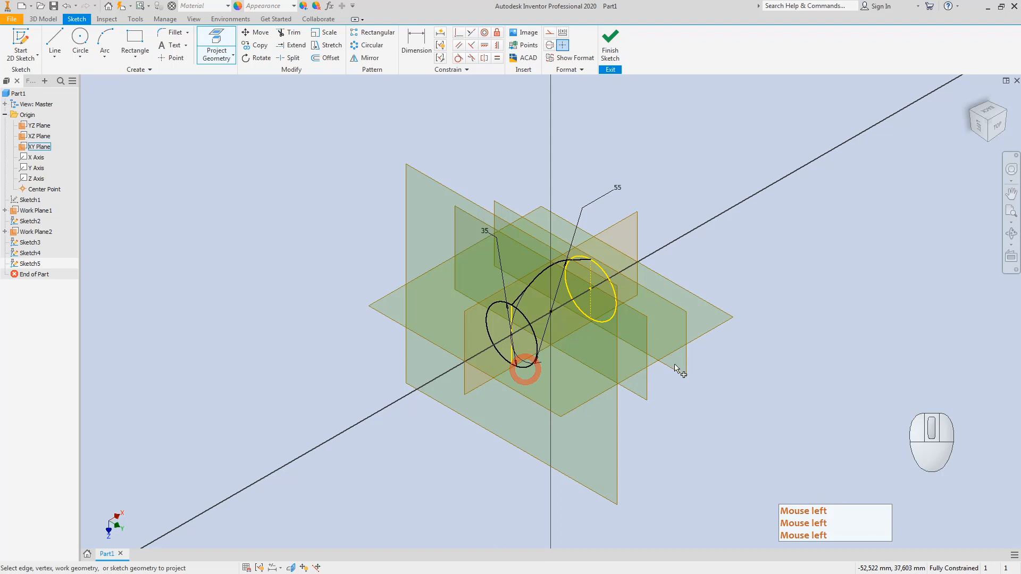
pyautogui.click(606, 321)
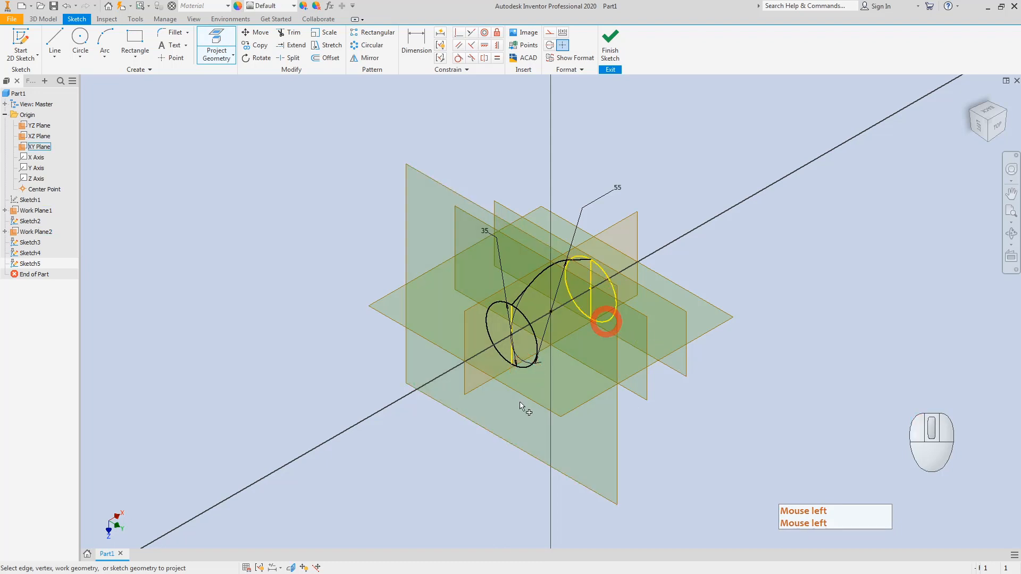
pyautogui.press('Escape')
pyautogui.press('Escape')
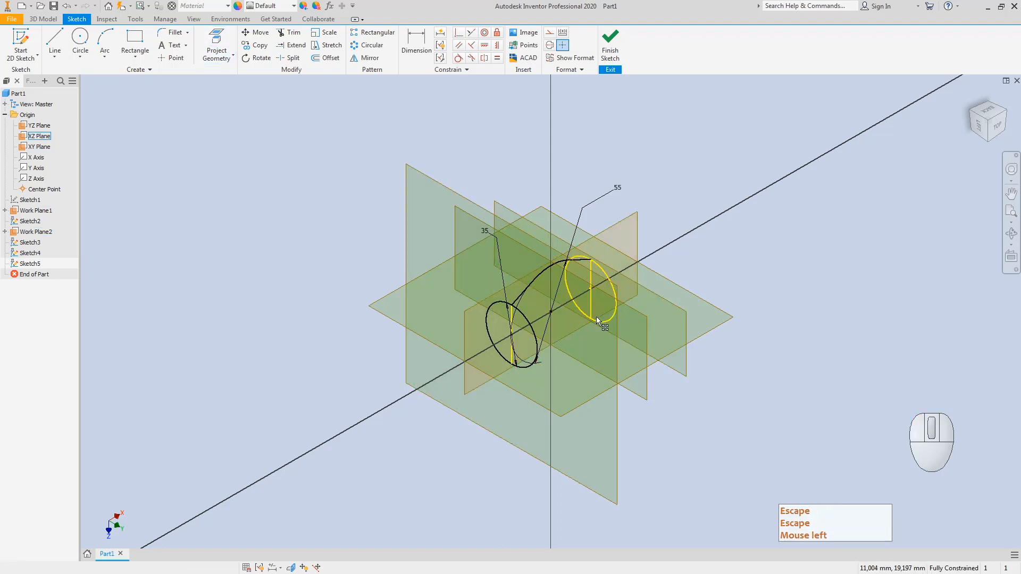
# Step: Set both projected lines as construction geometry and view the sketch from the top
pyautogui.rightClick(591, 310)
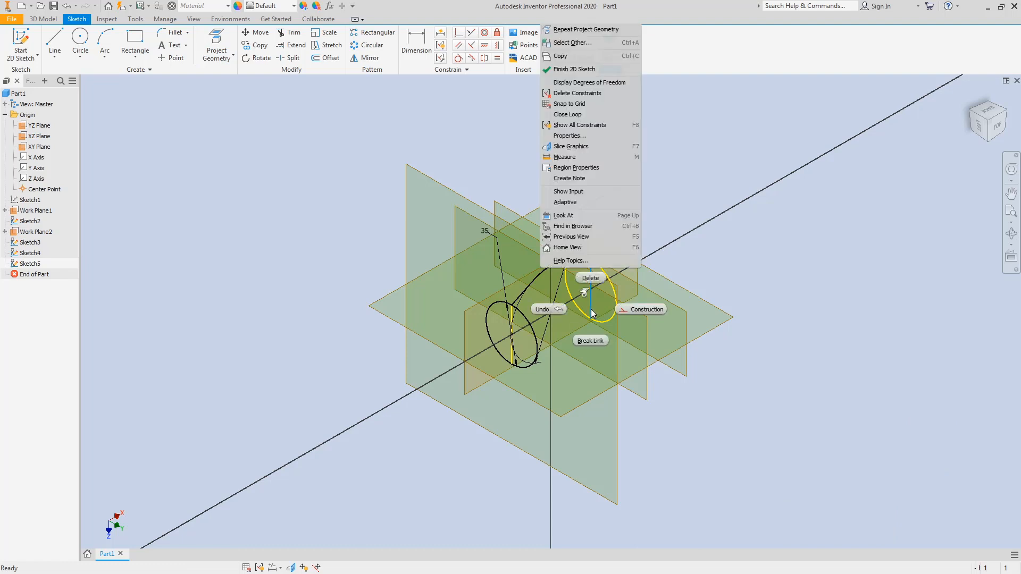
pyautogui.click(639, 309)
pyautogui.rightClick(515, 362)
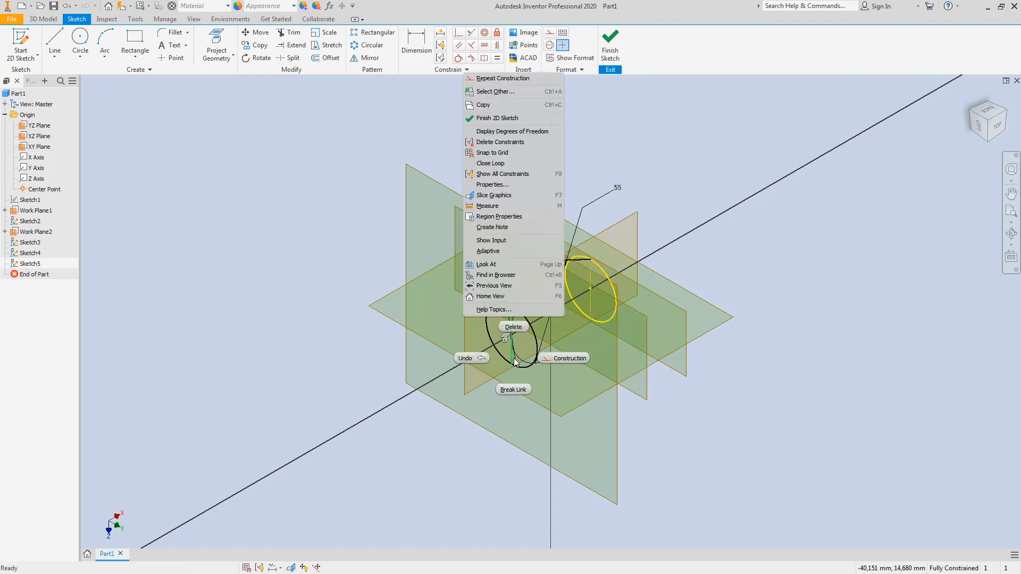
pyautogui.click(557, 361)
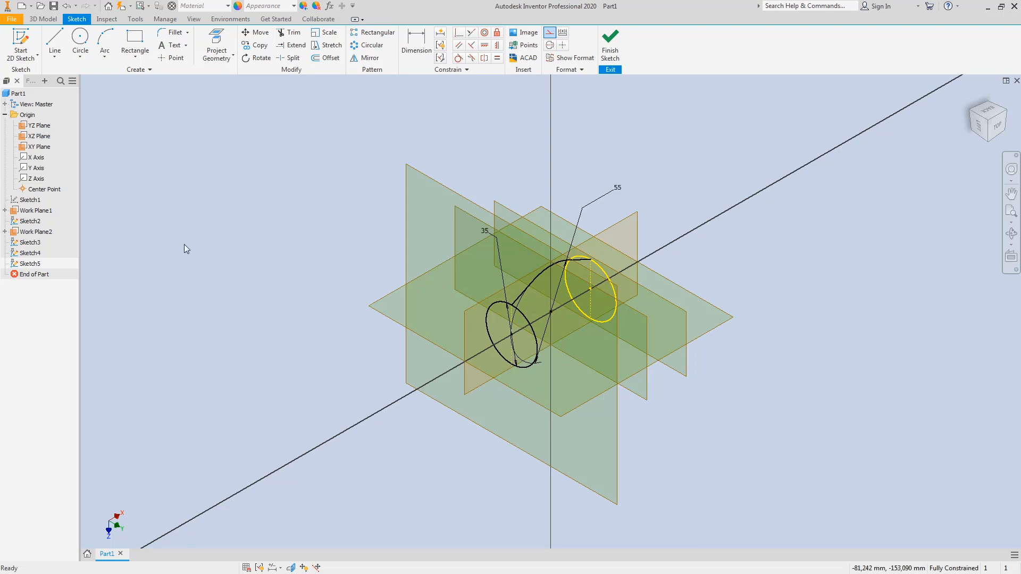
pyautogui.click(997, 131)
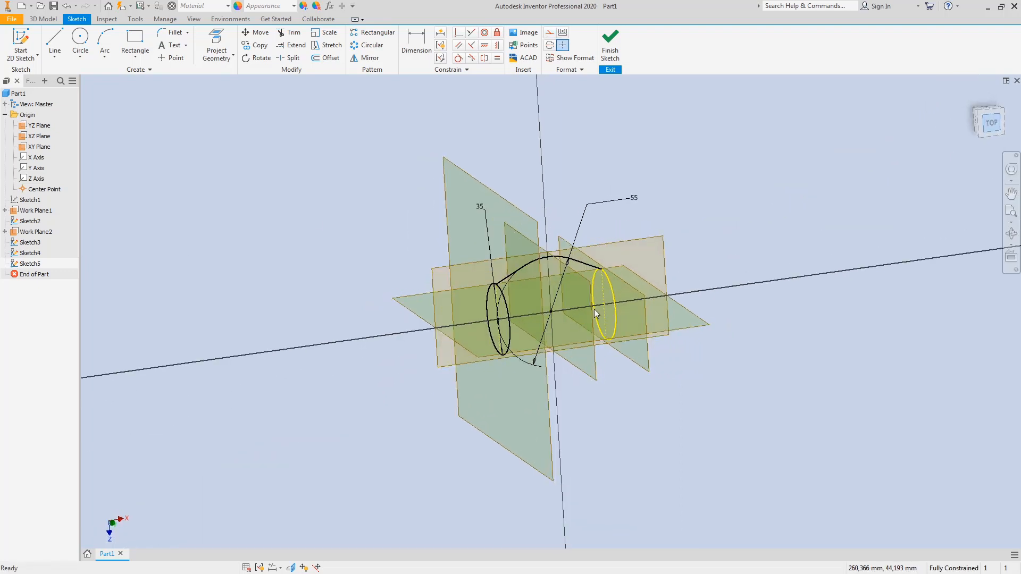
# Step: Draw a circle at the sketch origin and dimension its diameter to 55
pyautogui.click(79, 44)
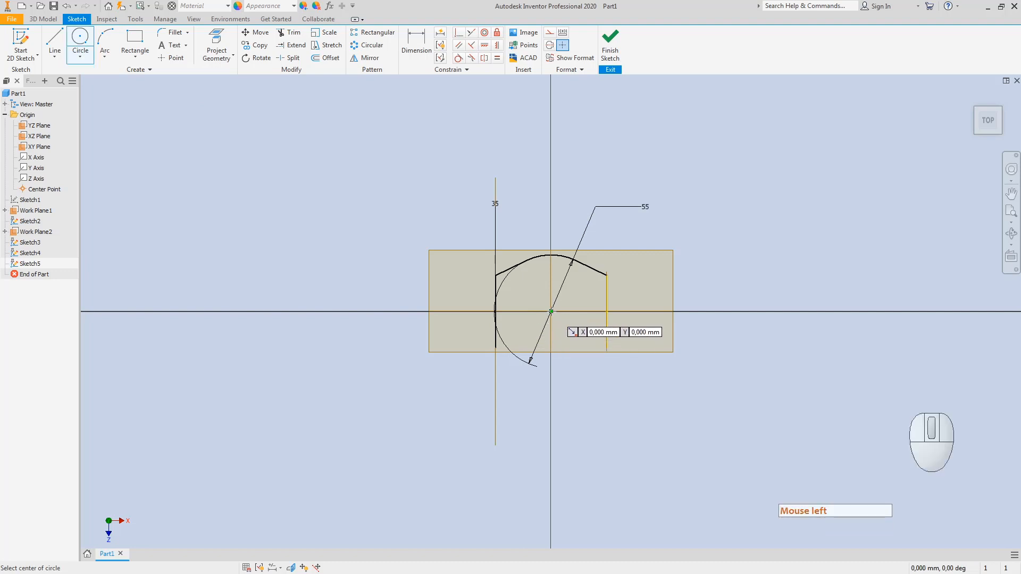
pyautogui.click(551, 311)
pyautogui.click(538, 355)
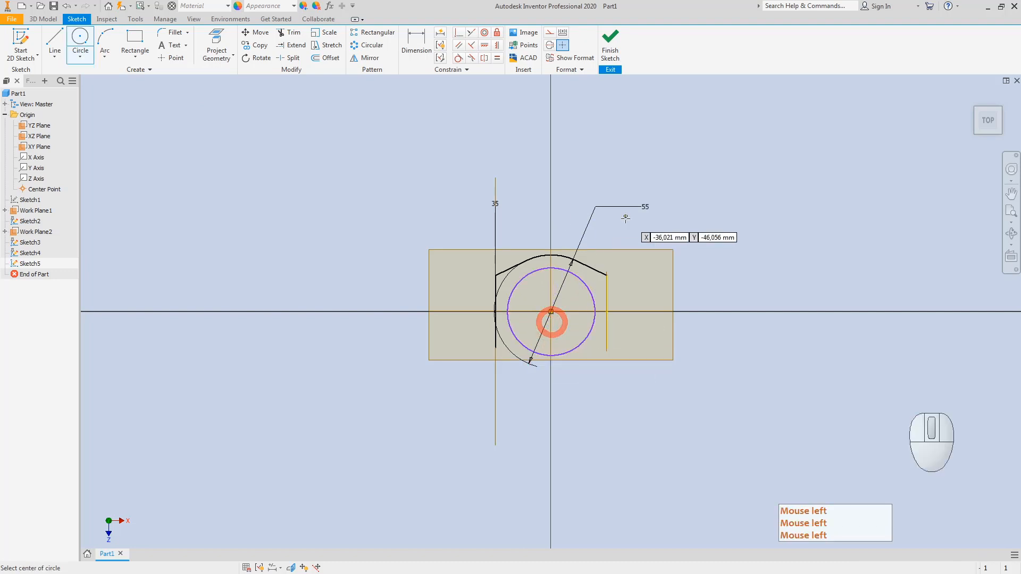
pyautogui.click(416, 42)
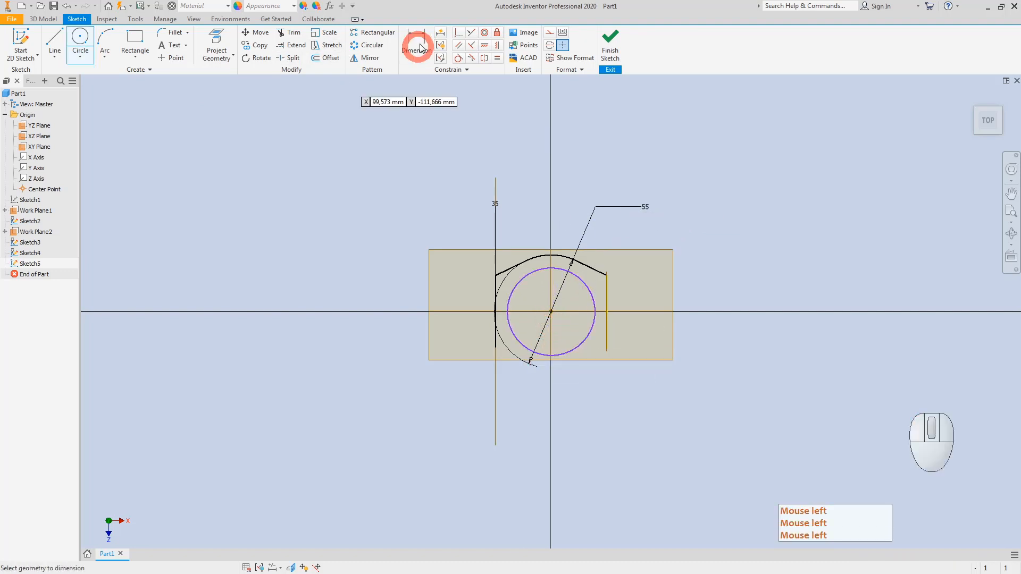
pyautogui.click(552, 354)
pyautogui.click(577, 374)
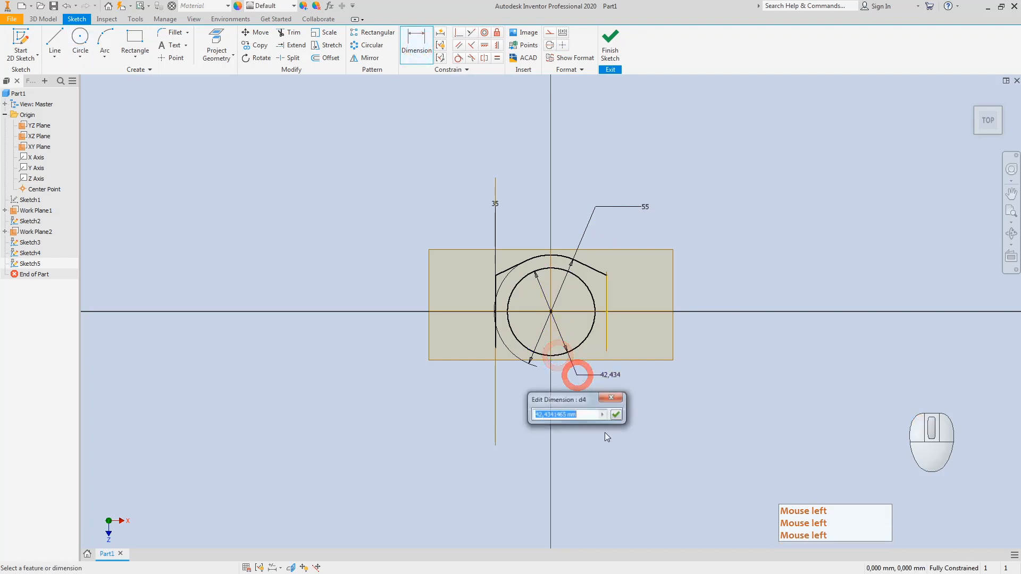
pyautogui.write('55')
pyautogui.press('Return')
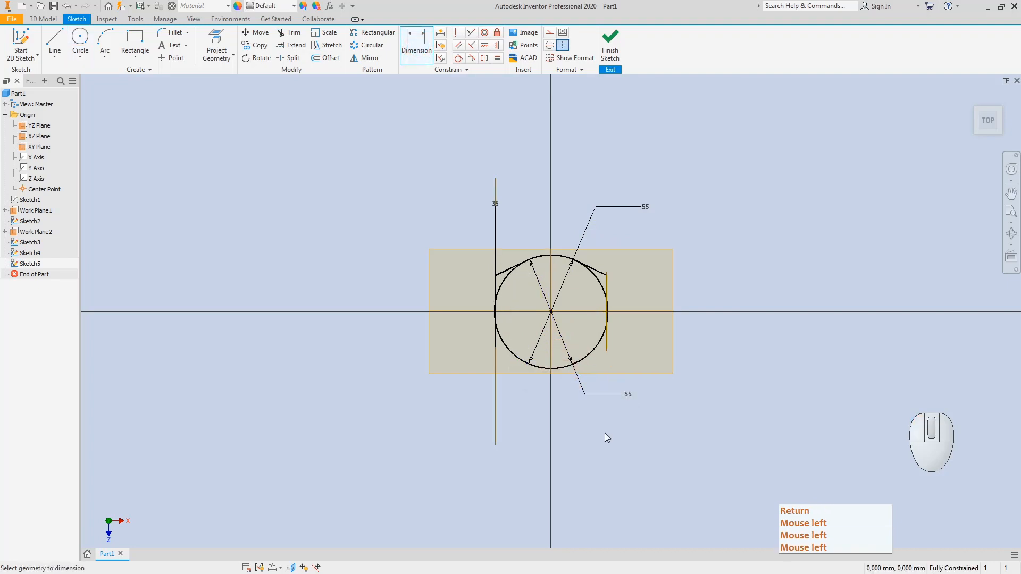
# Step: Draw two crossing lines below the circle
pyautogui.click(55, 43)
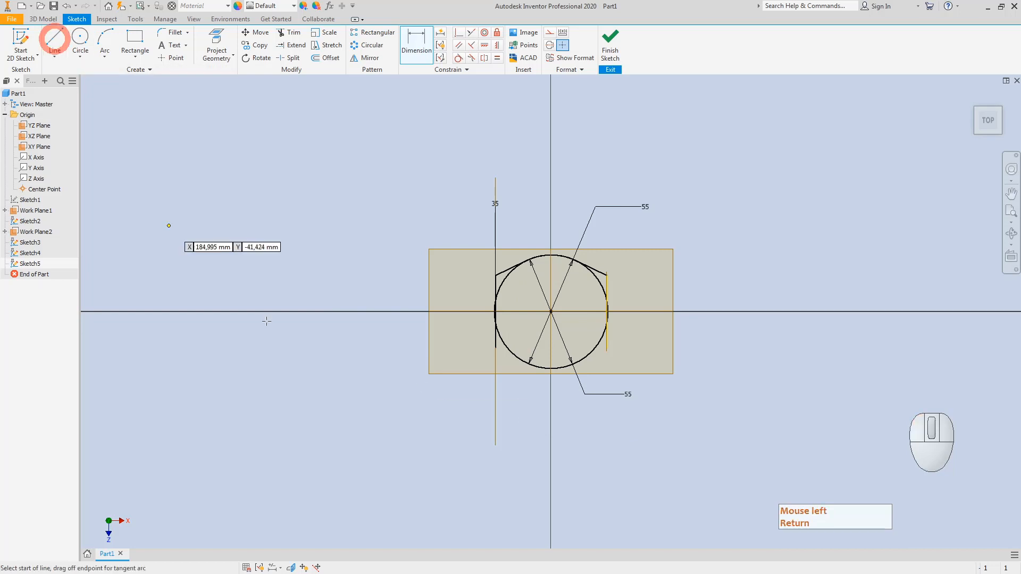
pyautogui.click(495, 347)
pyautogui.click(603, 428)
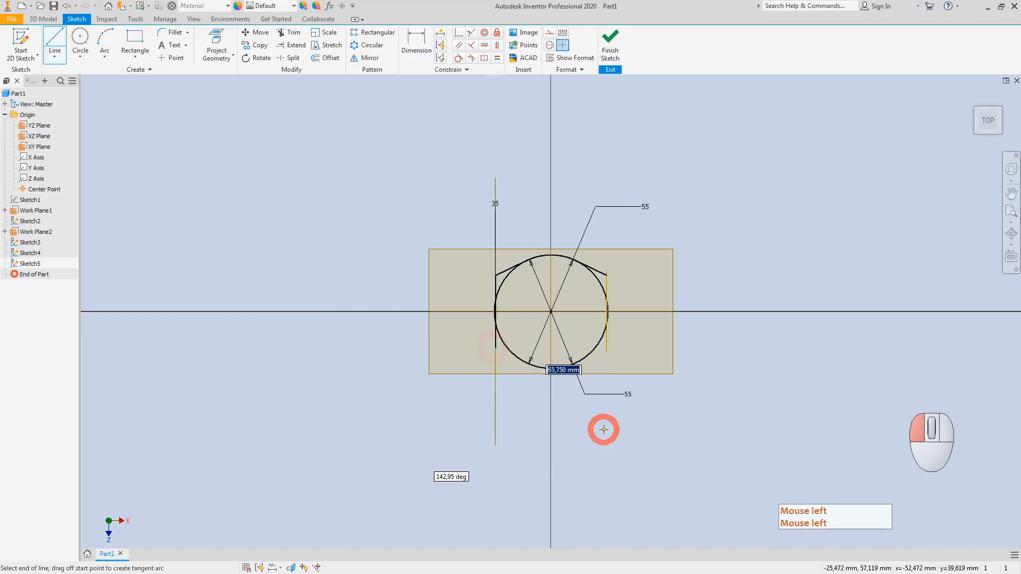
pyautogui.press('Escape')
pyautogui.press('Escape')
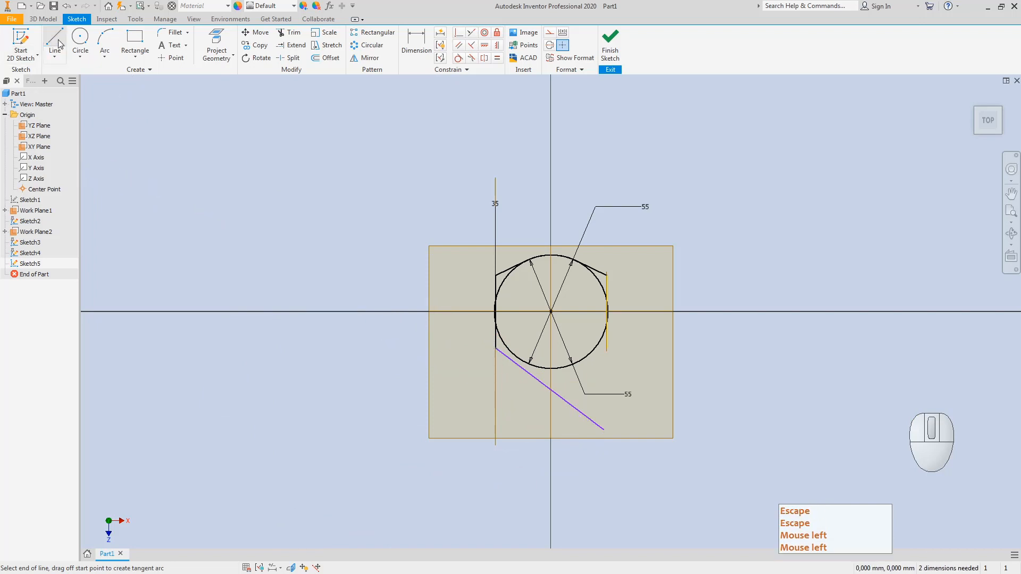
pyautogui.click(55, 39)
pyautogui.click(606, 349)
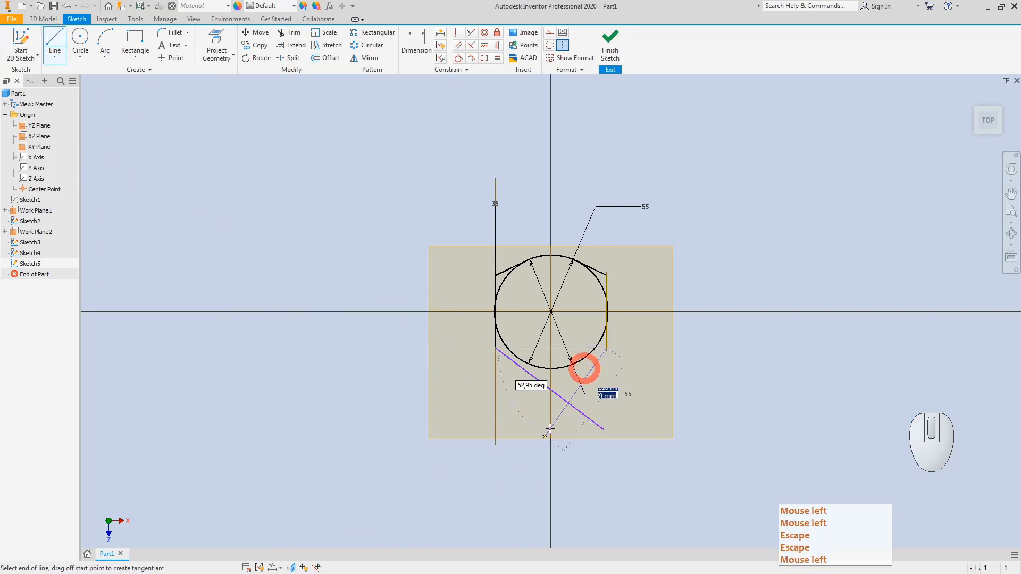
pyautogui.click(495, 445)
pyautogui.press('Escape')
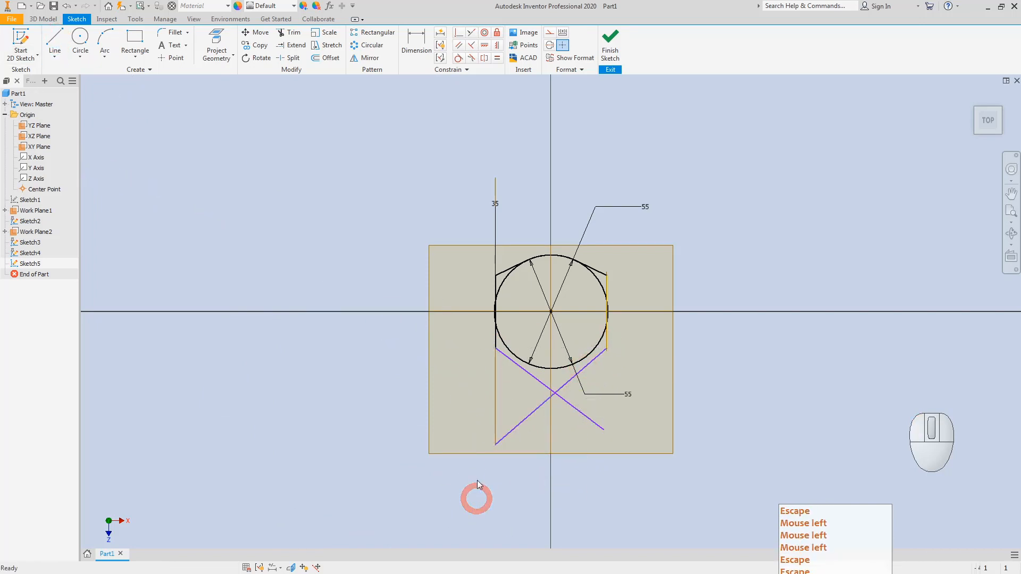
# Step: Make both crossing lines tangent to the 55 circle
pyautogui.click(458, 58)
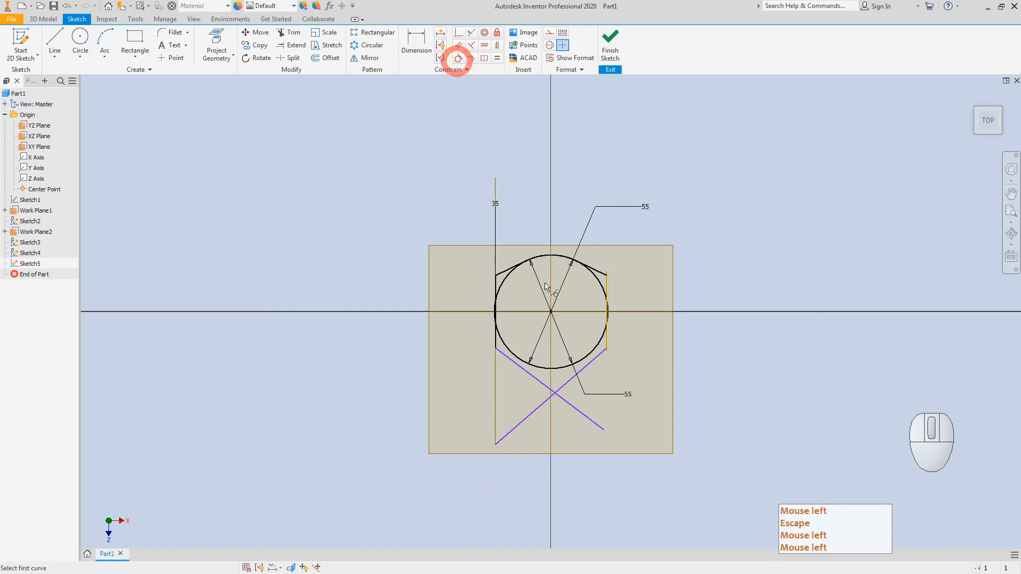
pyautogui.click(572, 373)
pyautogui.click(559, 366)
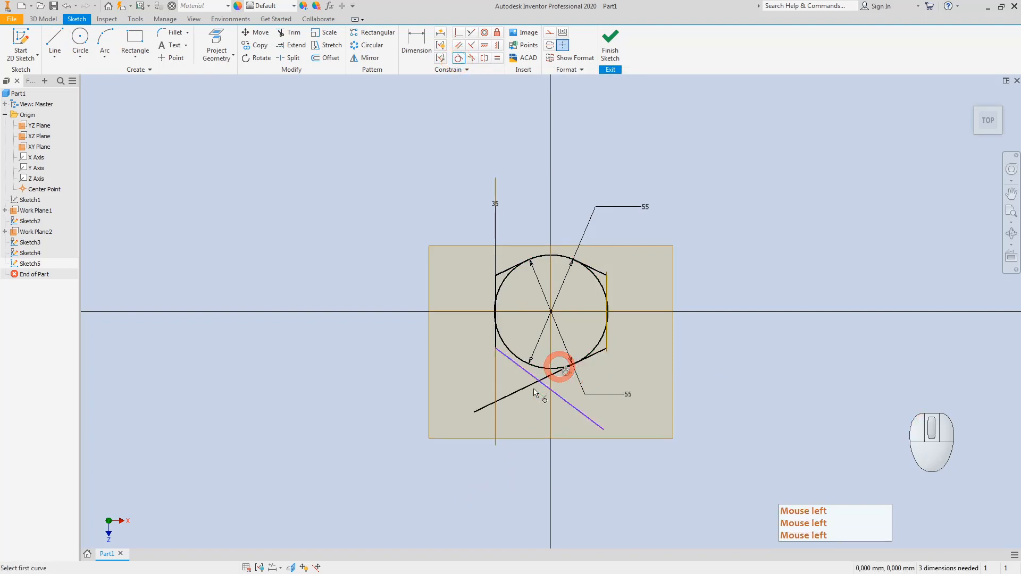
pyautogui.click(515, 365)
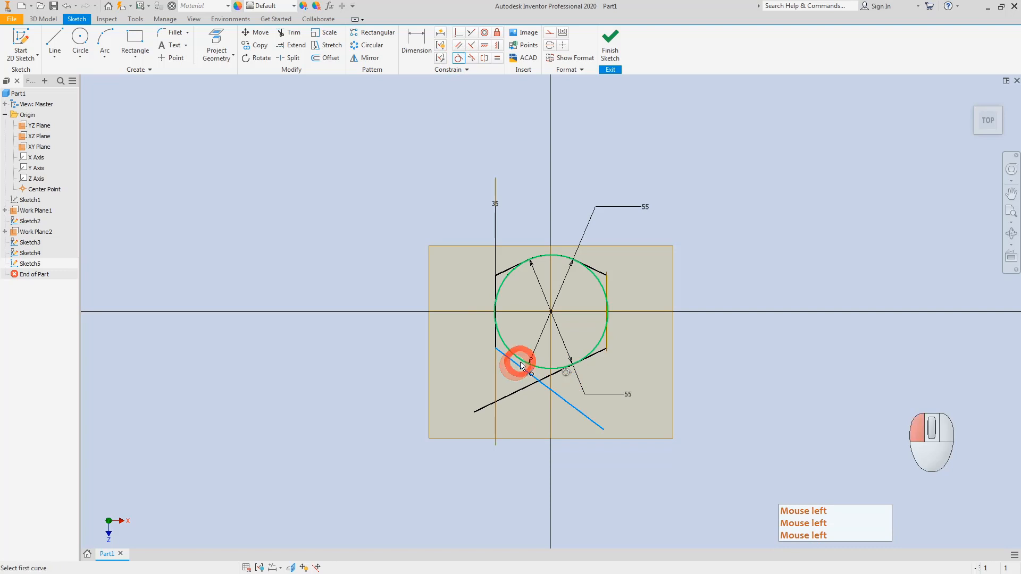
pyautogui.click(518, 362)
pyautogui.press('Escape')
pyautogui.click(288, 32)
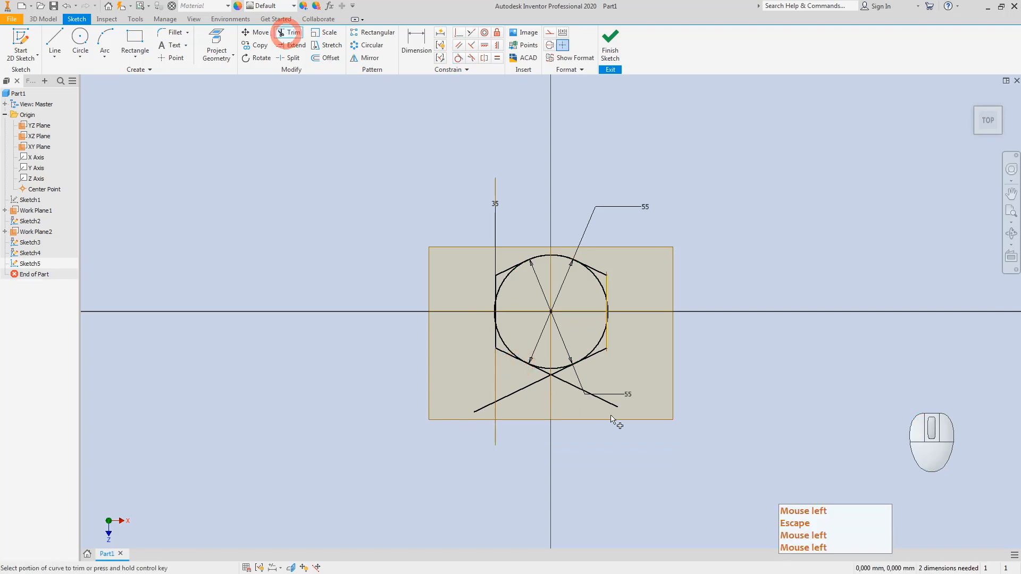
# Step: Trim the crossing lines' overhangs at the bottom and past the tangent points
pyautogui.click(617, 411)
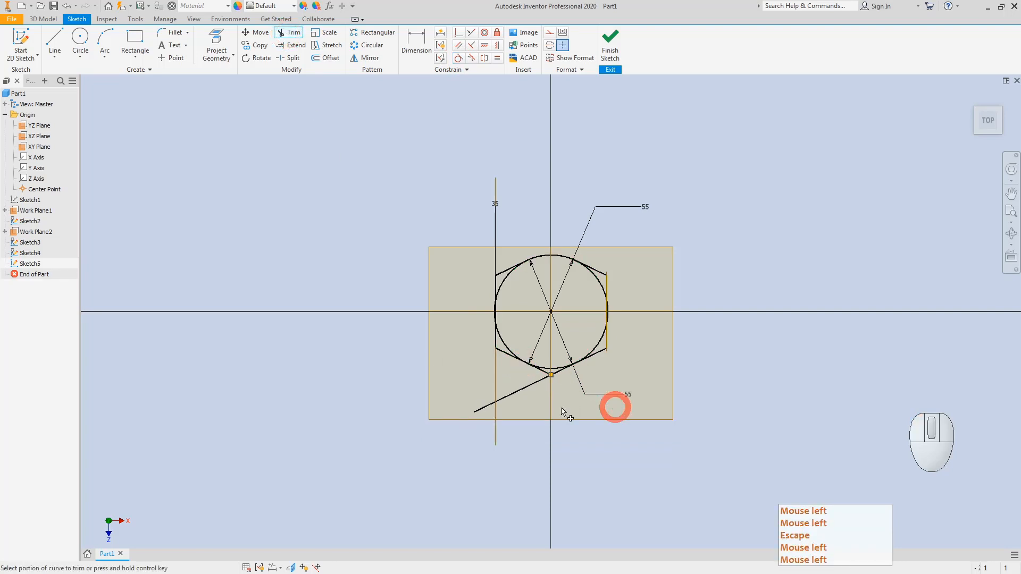
pyautogui.click(485, 414)
pyautogui.scroll(5, 483, 411)
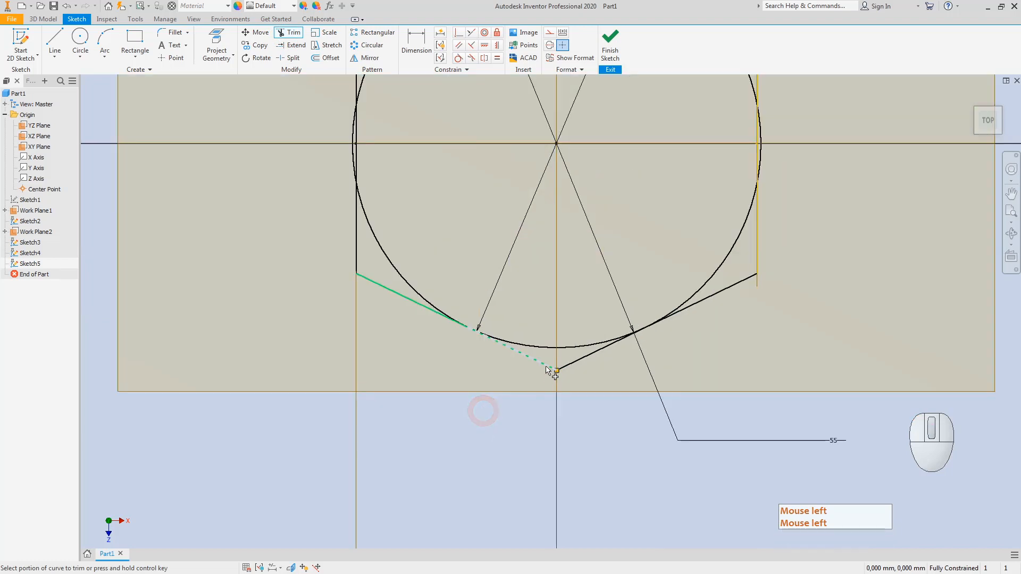
pyautogui.click(545, 367)
pyautogui.click(573, 366)
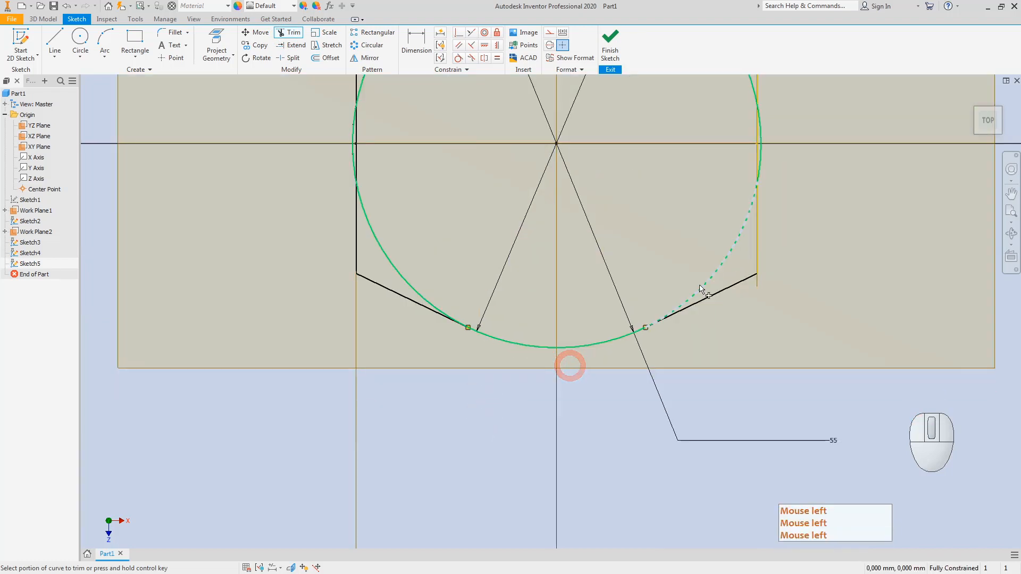
pyautogui.scroll(-5, 653, 262)
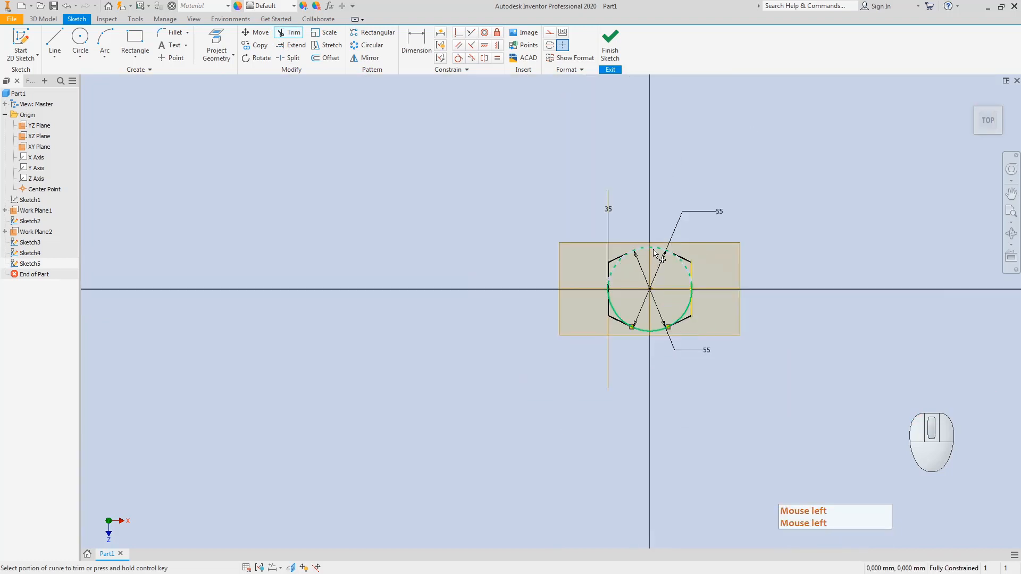
# Step: Trim away the circle's top, left and right arcs, leaving a closed outline
pyautogui.click(656, 247)
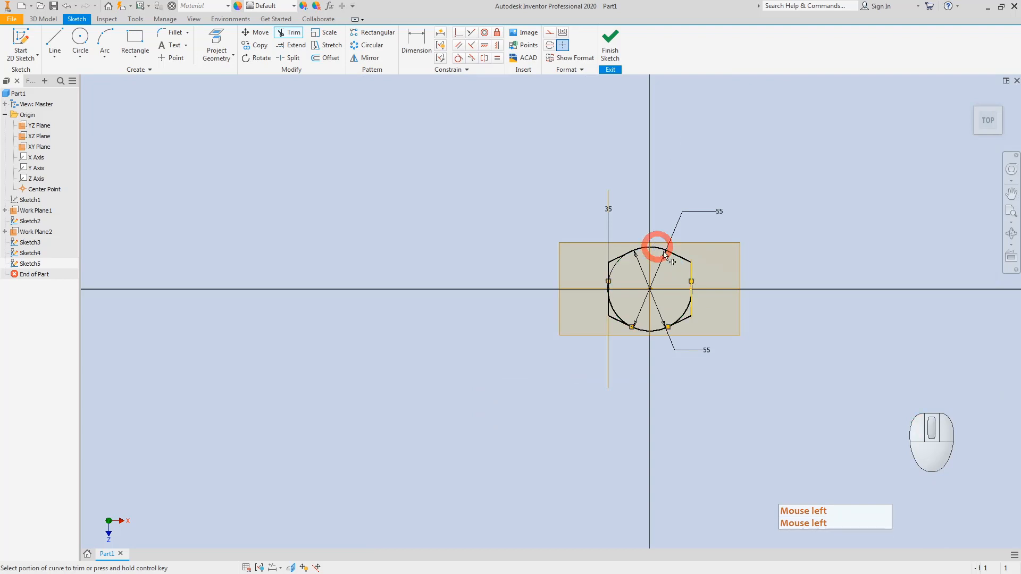
pyautogui.click(691, 295)
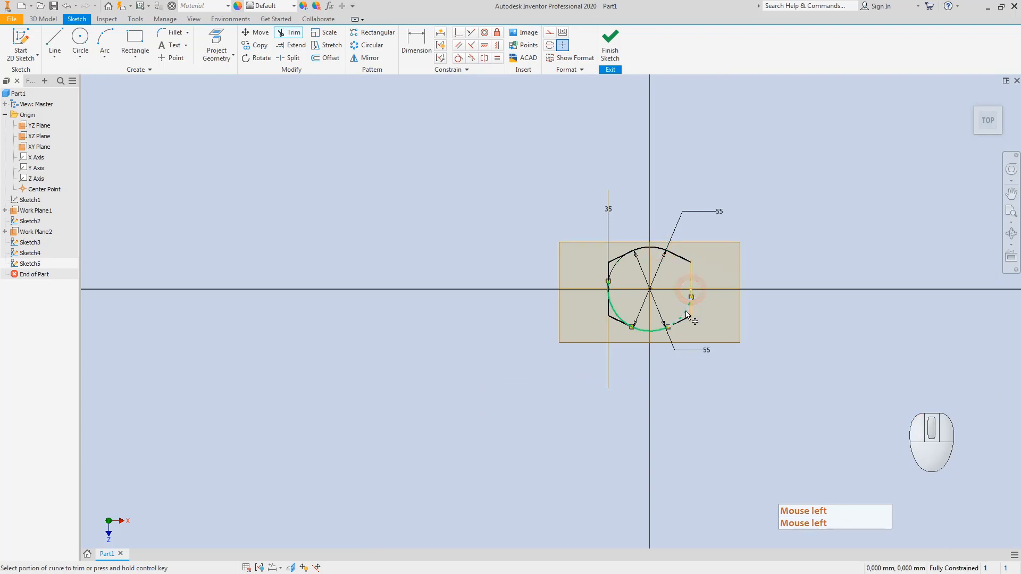
pyautogui.click(607, 288)
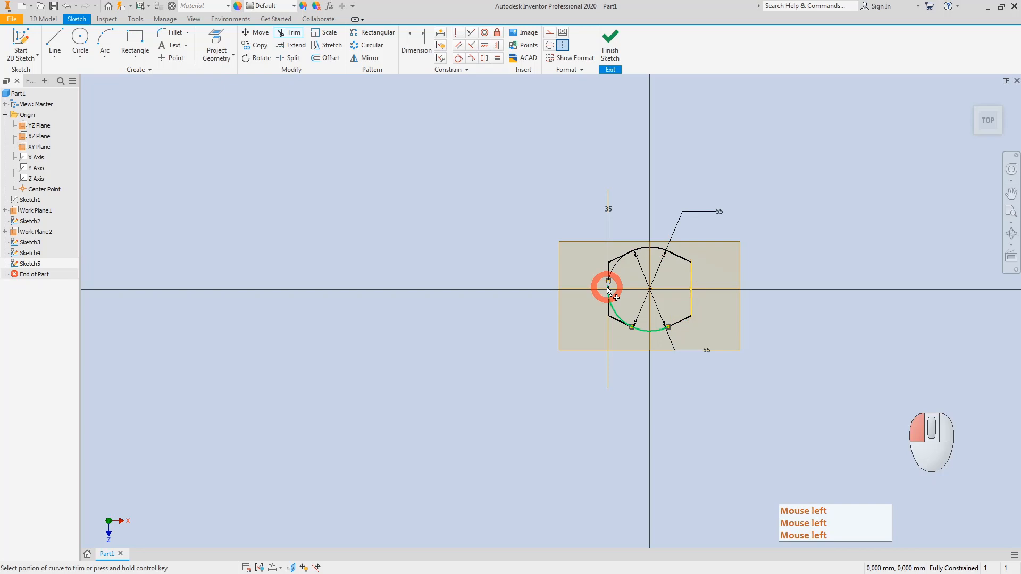
pyautogui.click(616, 313)
pyautogui.scroll(2, 632, 326)
pyautogui.press('Escape')
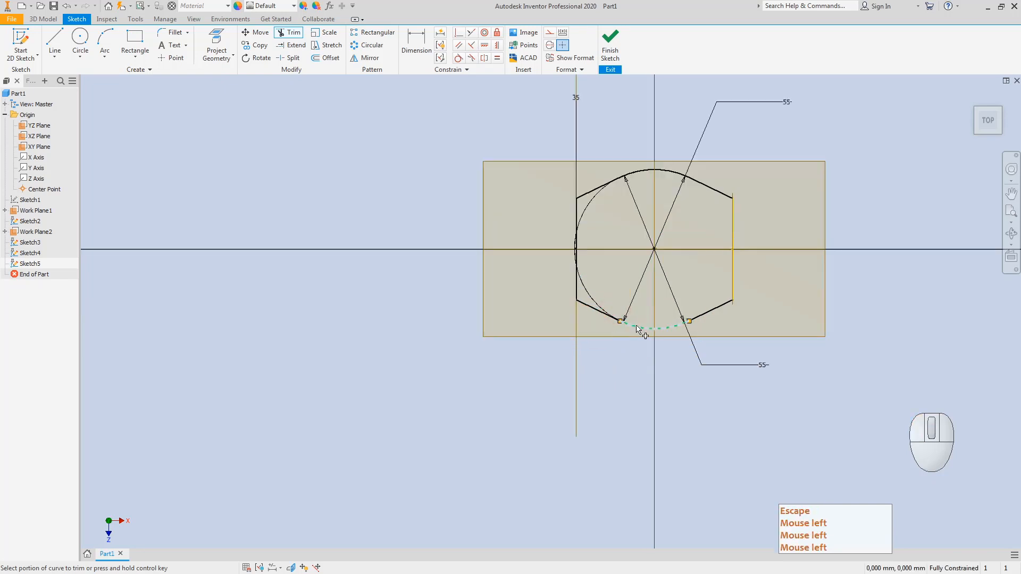
pyautogui.press('Escape')
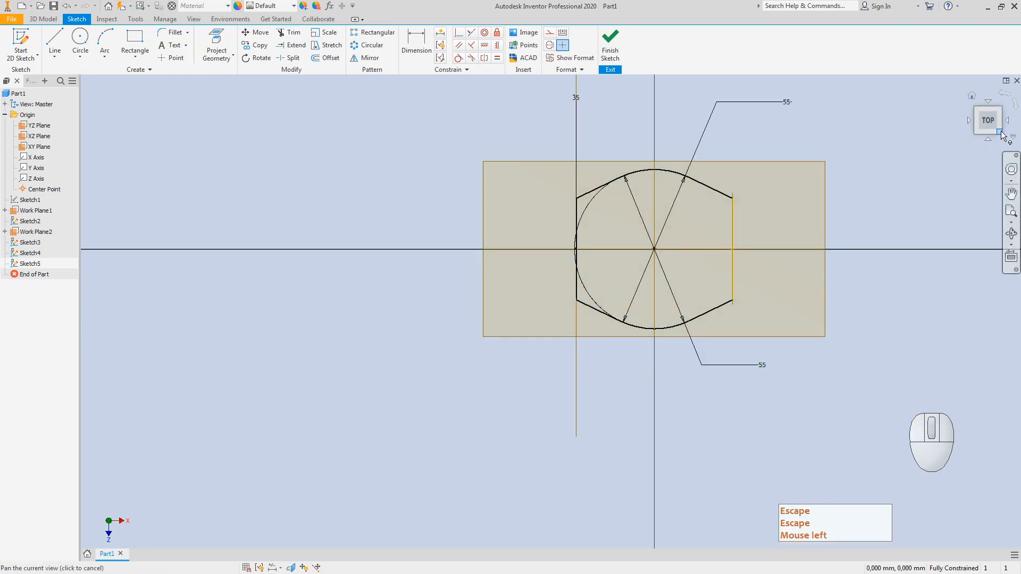
pyautogui.click(1000, 133)
# Step: Check Sketch5 from front and isometric views, finish it, and bring up the valve drawing in Paint
pyautogui.press('Escape')
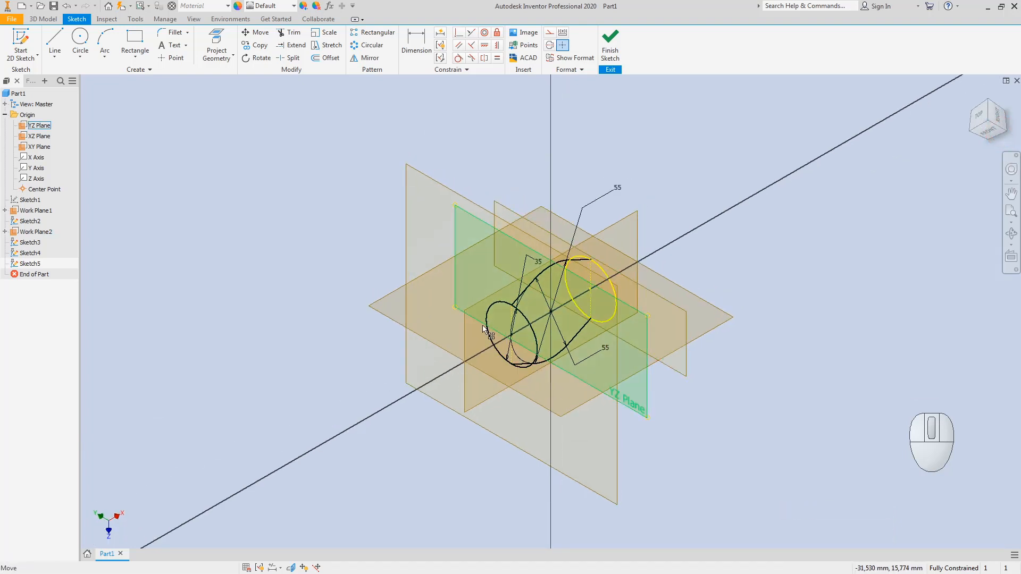
pyautogui.press('Escape')
pyautogui.press('Escape')
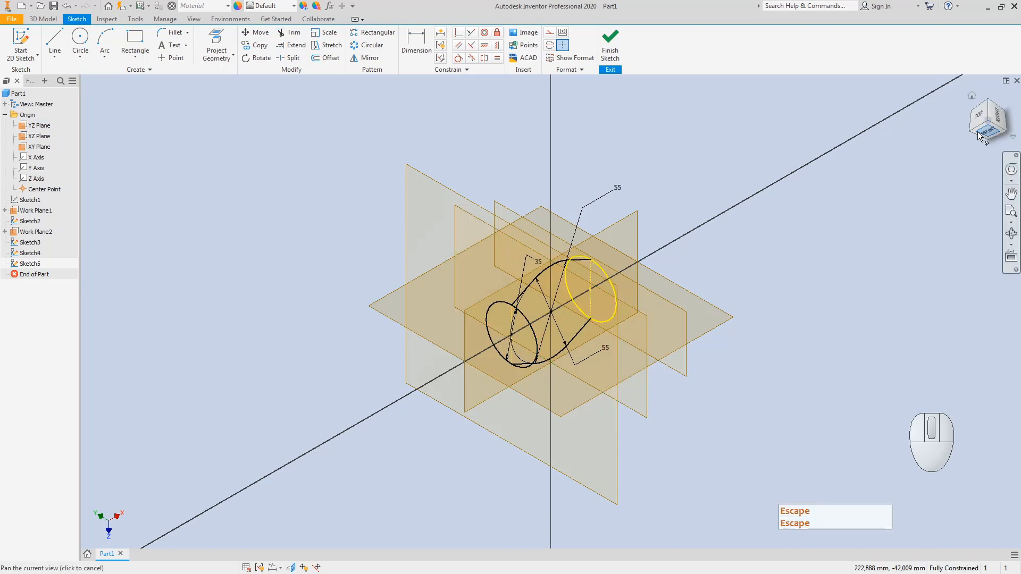
pyautogui.click(987, 135)
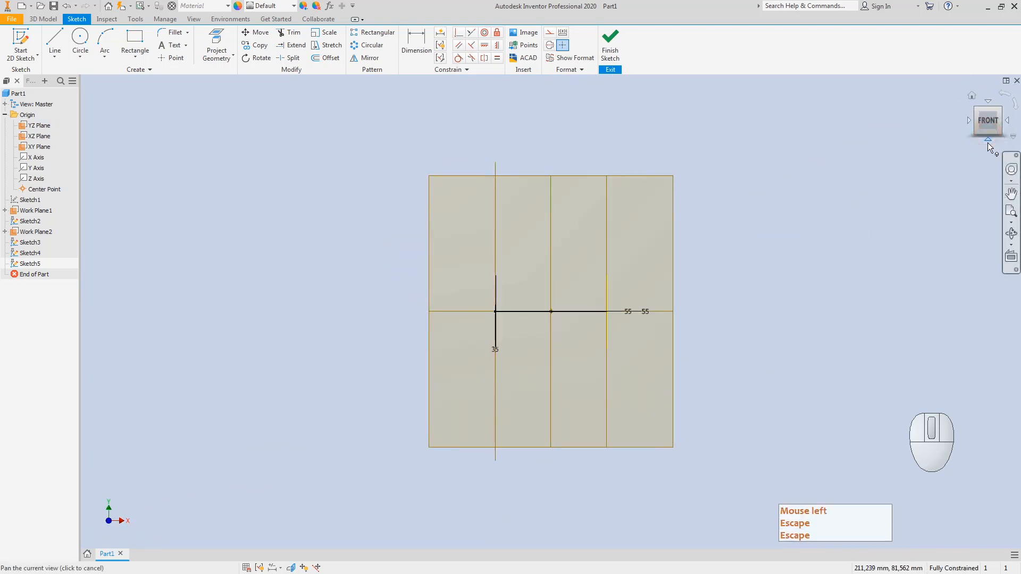
pyautogui.click(977, 110)
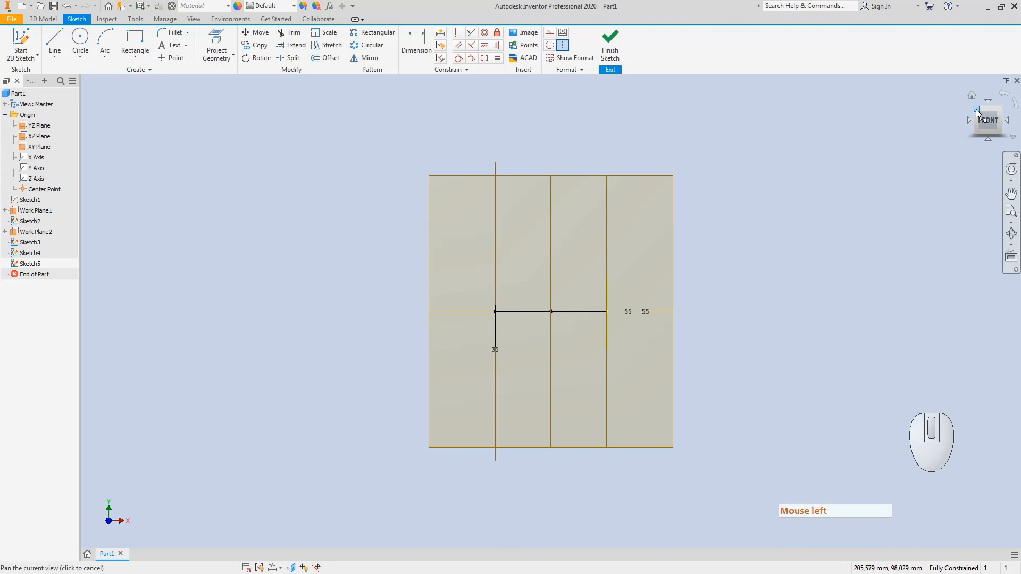
pyautogui.click(610, 42)
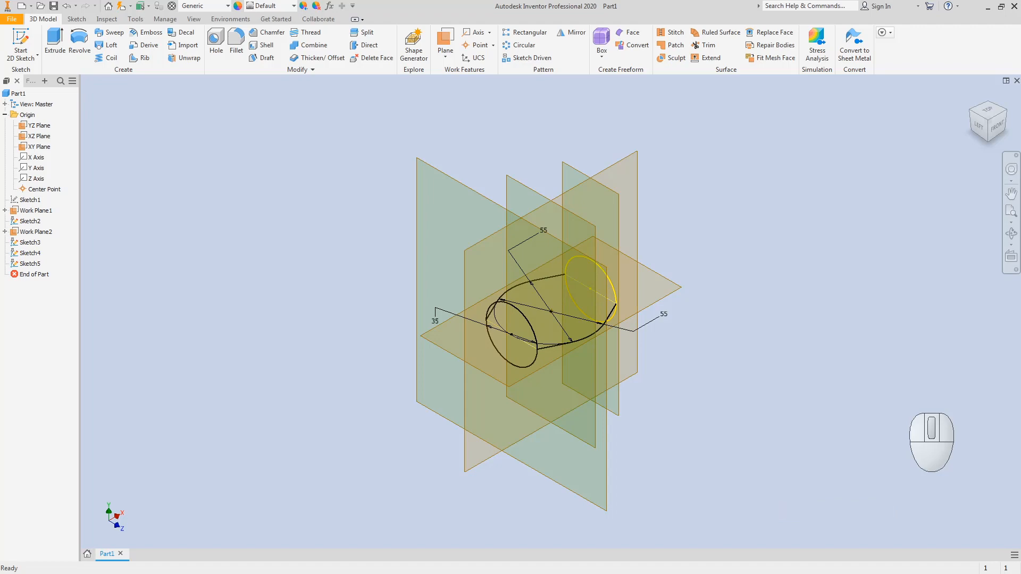
pyautogui.click(946, 573)
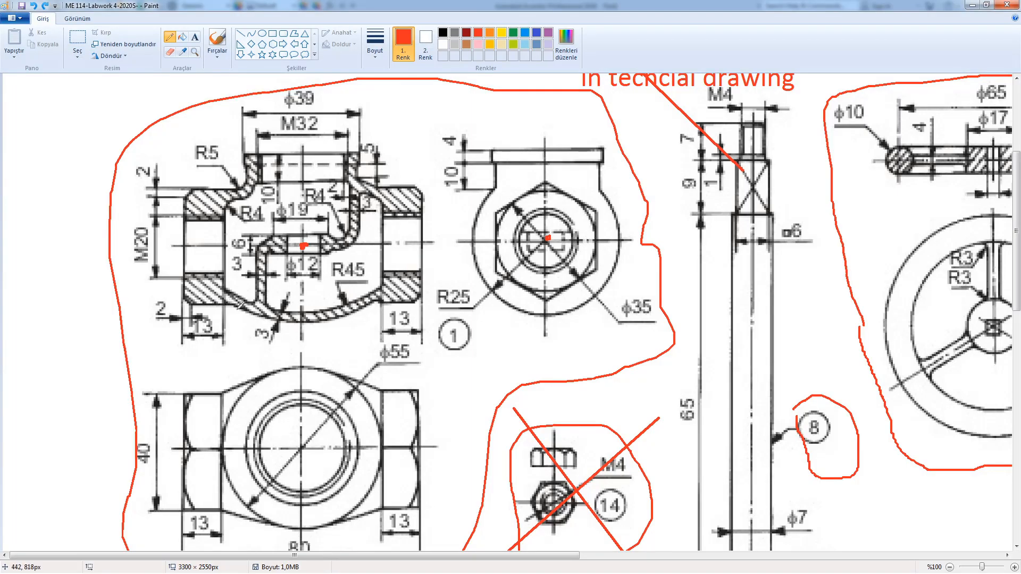
# Step: Trace the R45 arc in red on the drawing, undo the trace, and return to Inventor
pyautogui.moveTo(343, 314)
pyautogui.mouseDown()
pyautogui.moveTo(384, 286)
pyautogui.moveTo(353, 310)
pyautogui.moveTo(298, 320)
pyautogui.moveTo(246, 302)
pyautogui.moveTo(326, 319)
pyautogui.moveTo(394, 303)
pyautogui.mouseUp()
pyautogui.hotkey('ctrl', 'z')
pyautogui.hotkey('ctrl', 'z')
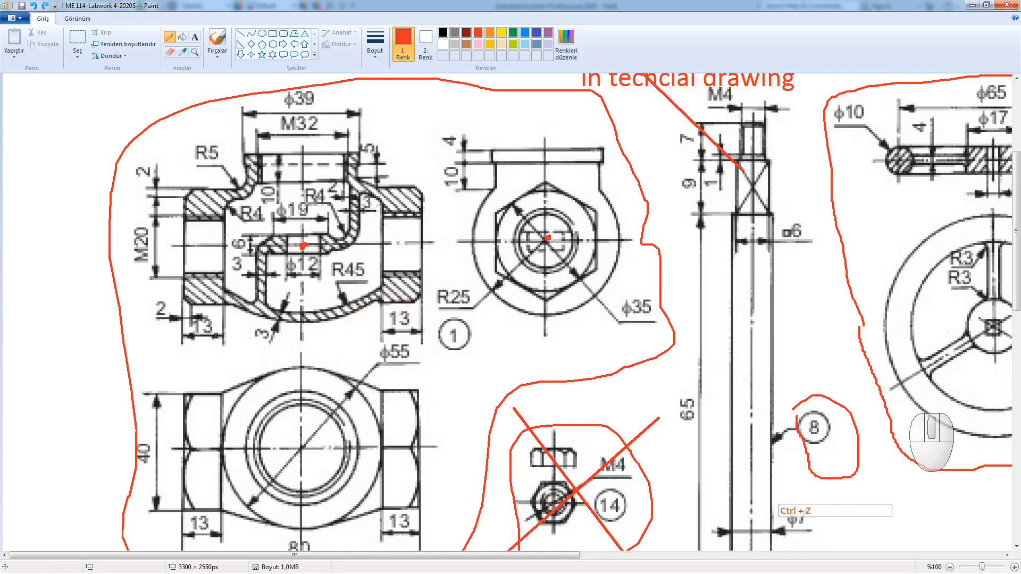
pyautogui.click(266, 573)
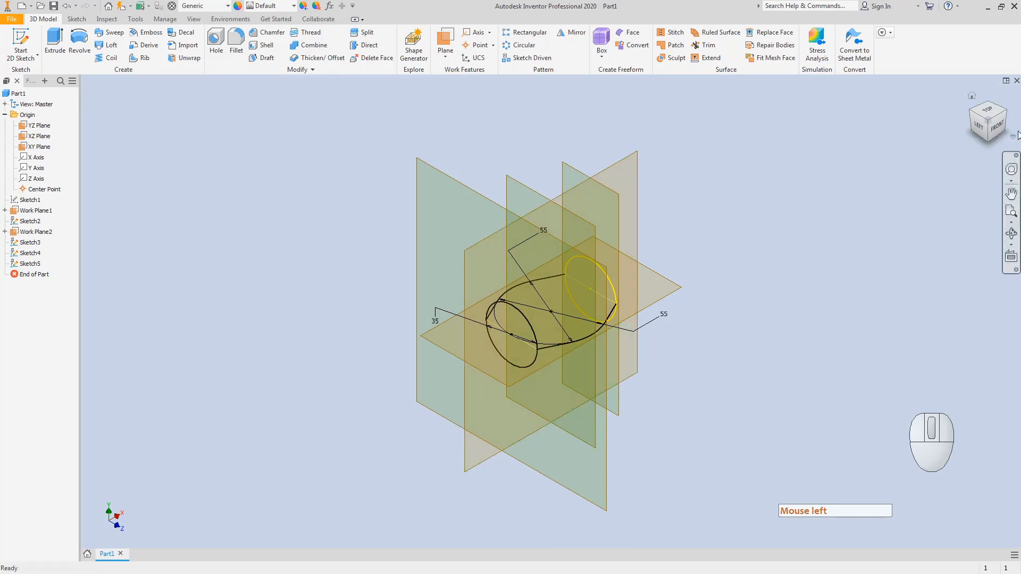
# Step: Start Sketch6 on the XY Plane and project both end ellipses into it
pyautogui.click(998, 132)
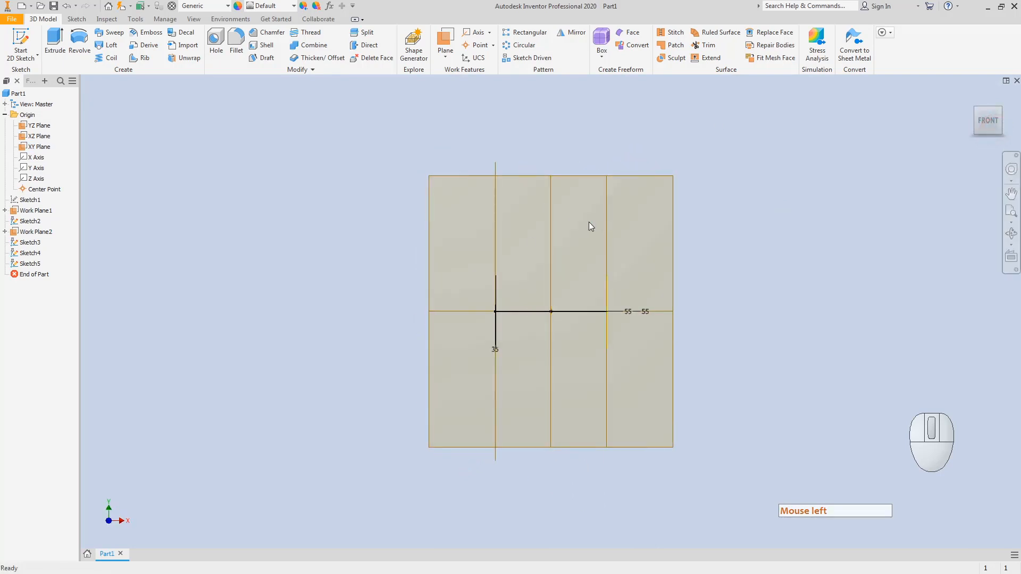
pyautogui.click(663, 178)
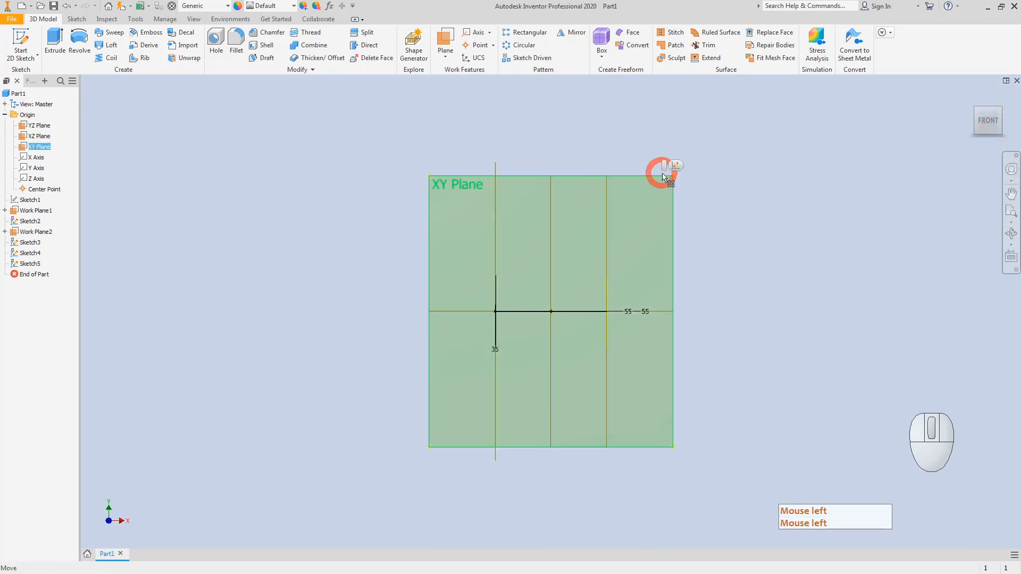
pyautogui.click(20, 36)
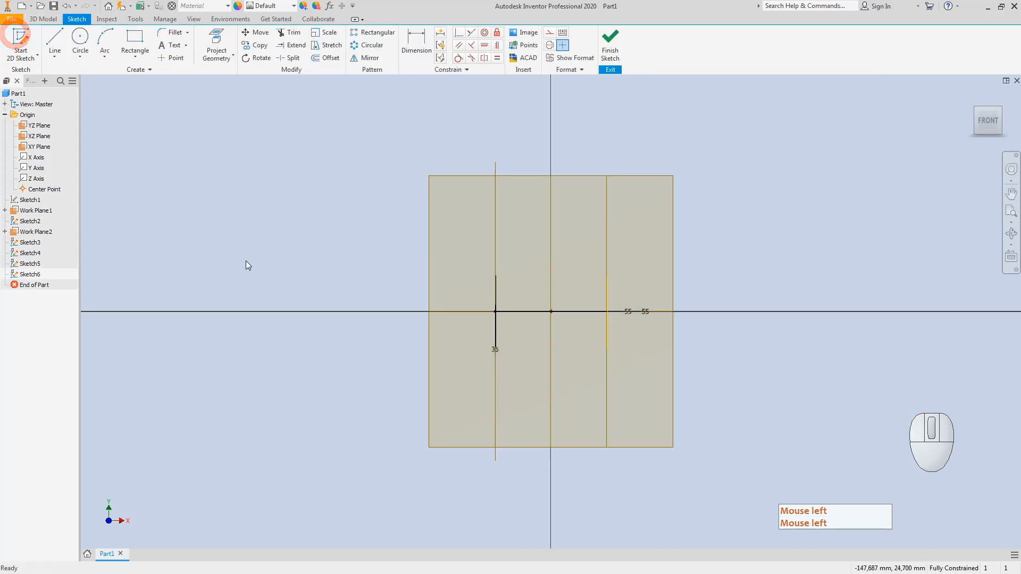
pyautogui.click(975, 112)
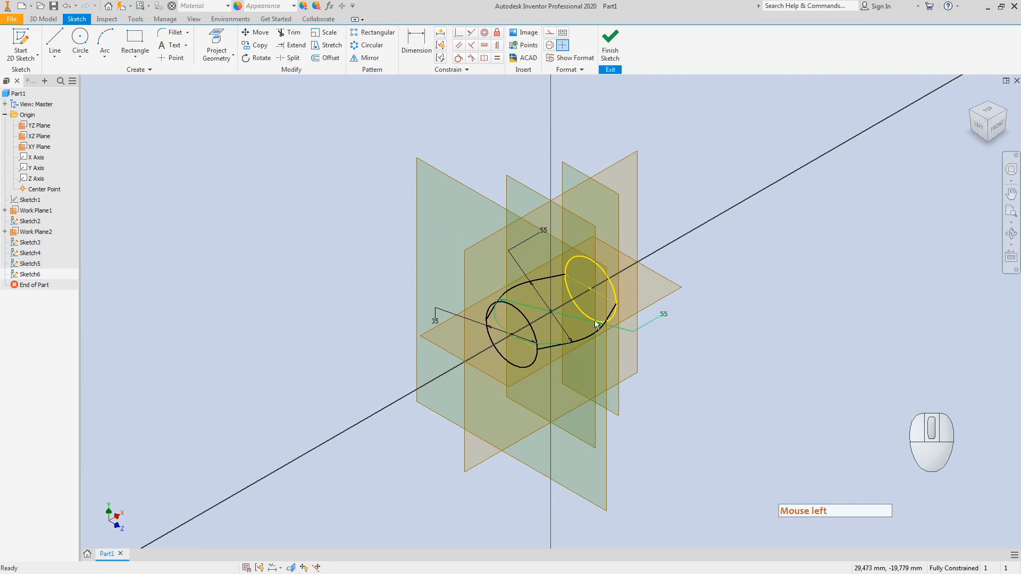
pyautogui.click(589, 316)
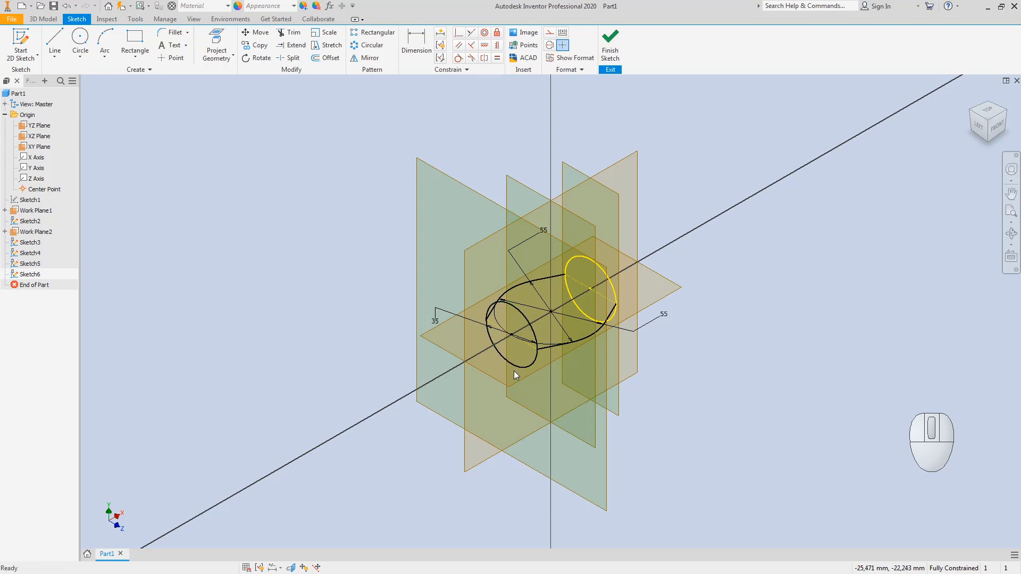
pyautogui.click(216, 45)
pyautogui.click(579, 312)
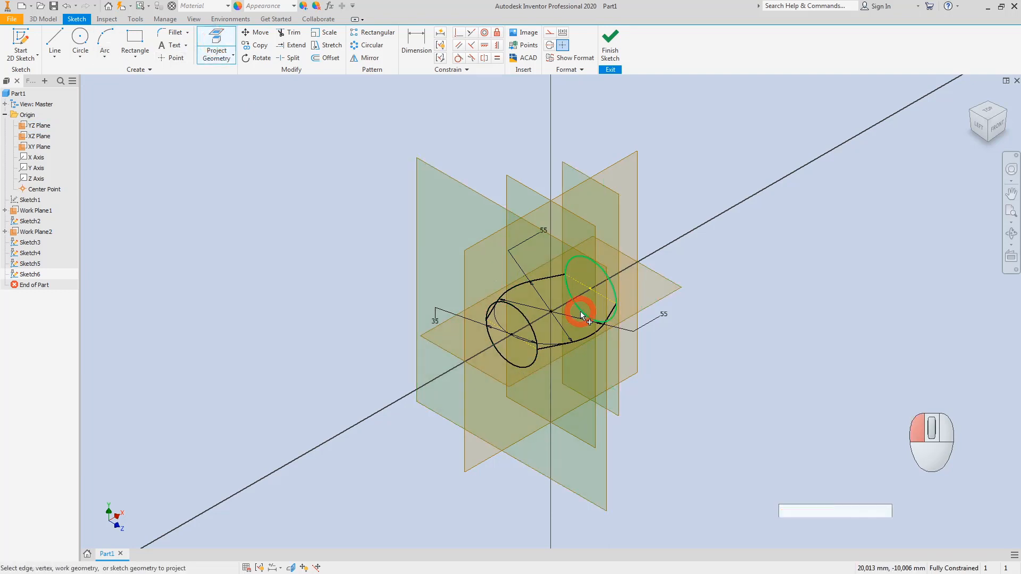
pyautogui.click(521, 368)
pyautogui.press('Escape')
pyautogui.press('Escape')
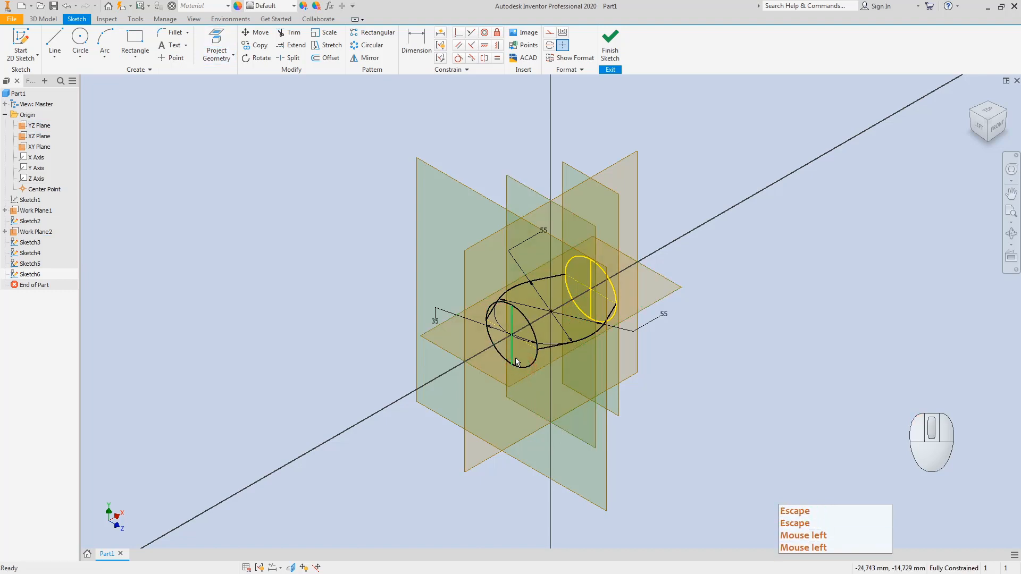
# Step: Set both projected ellipse lines as construction geometry and view the sketch from the front
pyautogui.rightClick(512, 355)
pyautogui.click(553, 356)
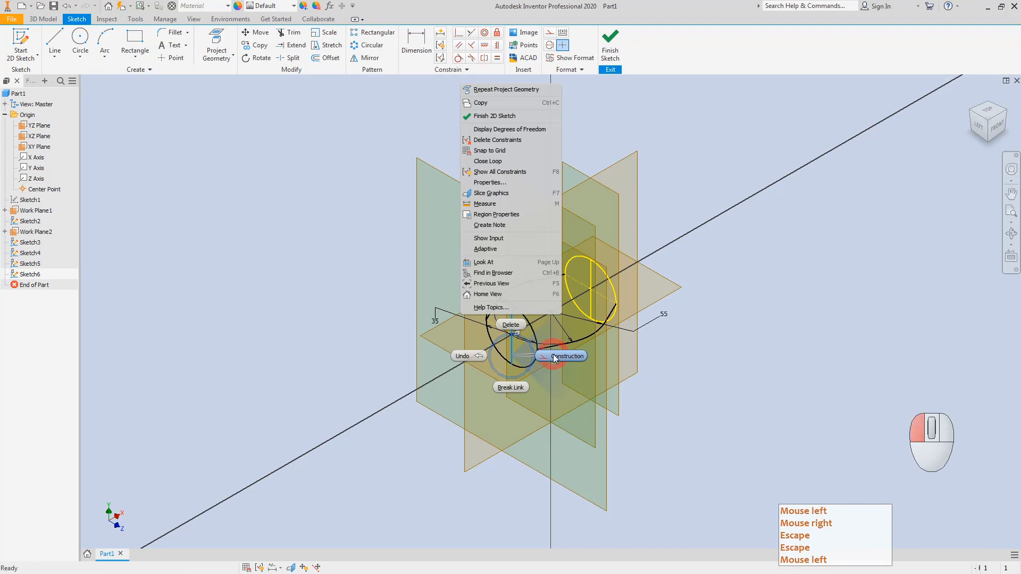
pyautogui.rightClick(588, 273)
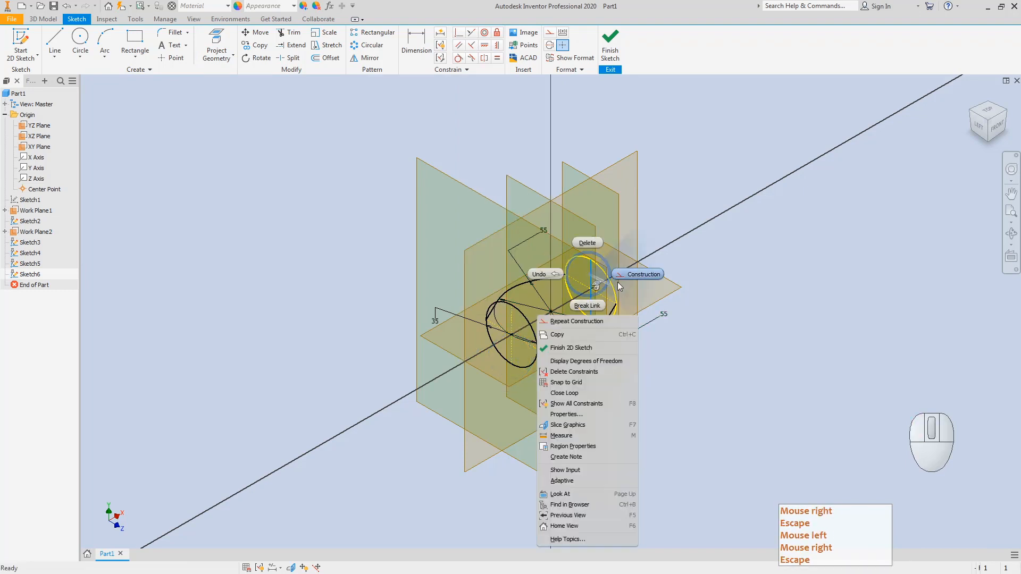
pyautogui.click(632, 272)
pyautogui.press('Escape')
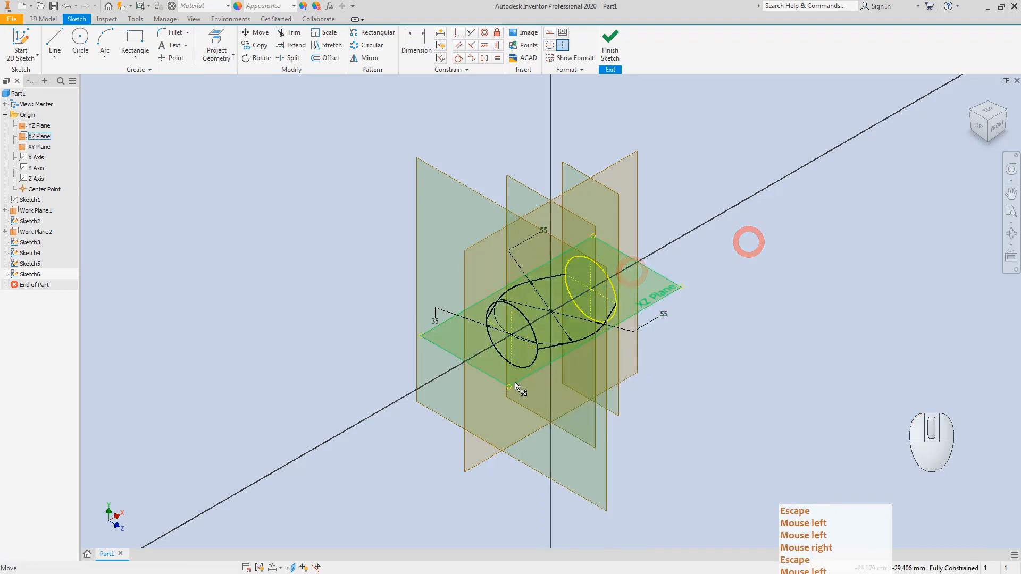
pyautogui.click(992, 126)
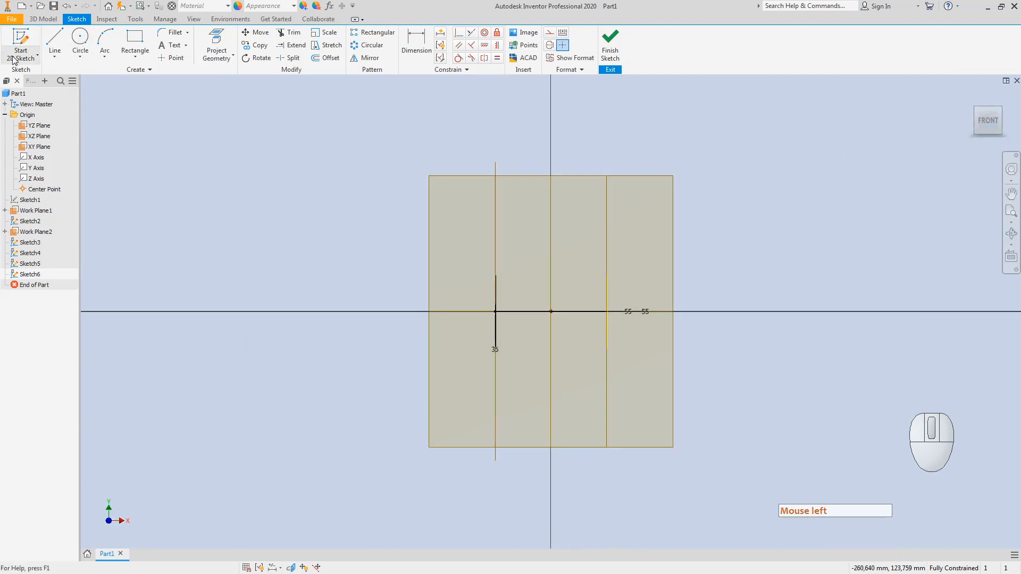
# Step: Draw a vertical construction line upward from the sketch origin
pyautogui.click(56, 43)
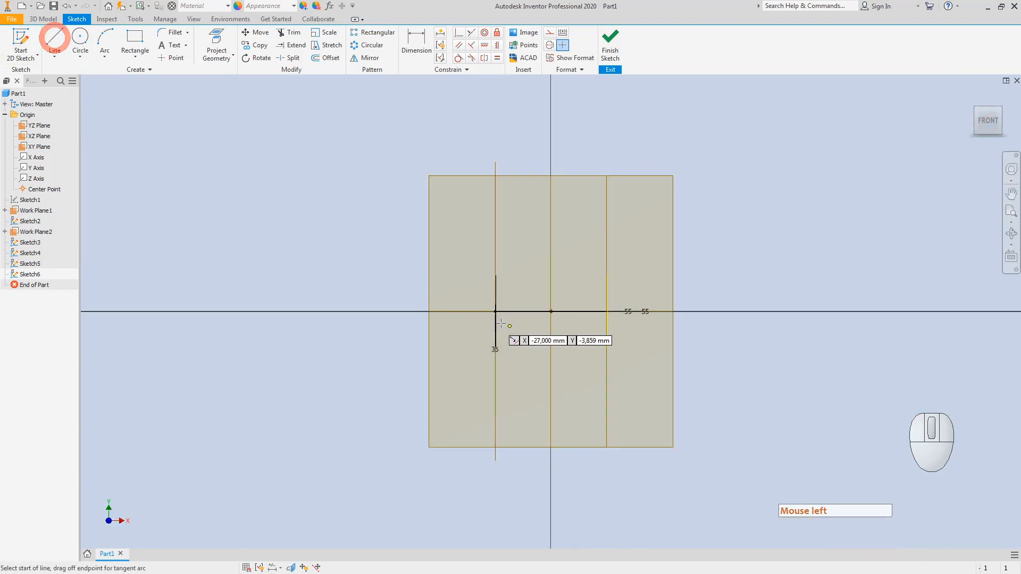
pyautogui.click(551, 311)
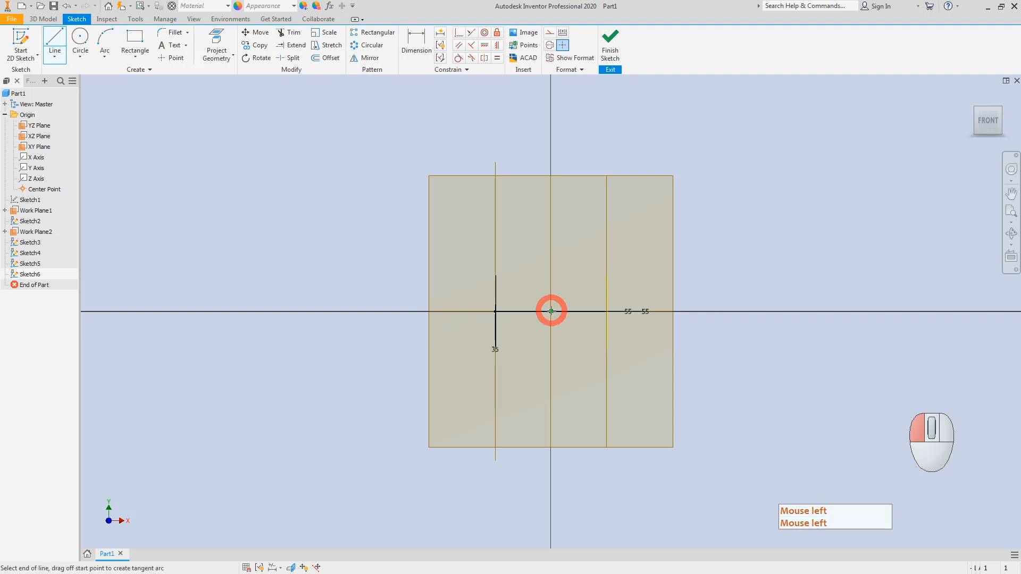
pyautogui.click(550, 186)
pyautogui.press('Escape')
pyautogui.rightClick(550, 225)
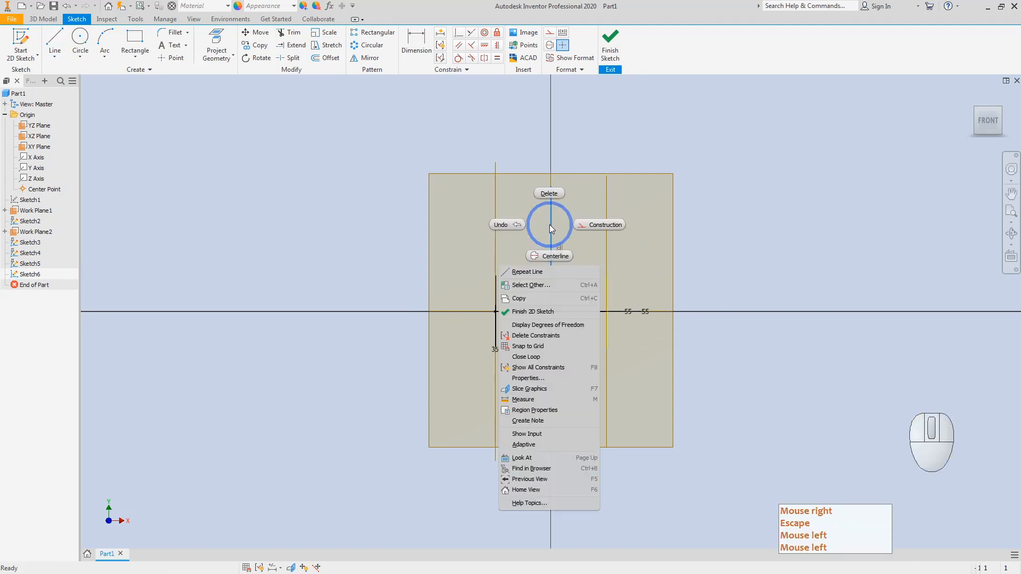
pyautogui.click(607, 223)
pyautogui.press('Escape')
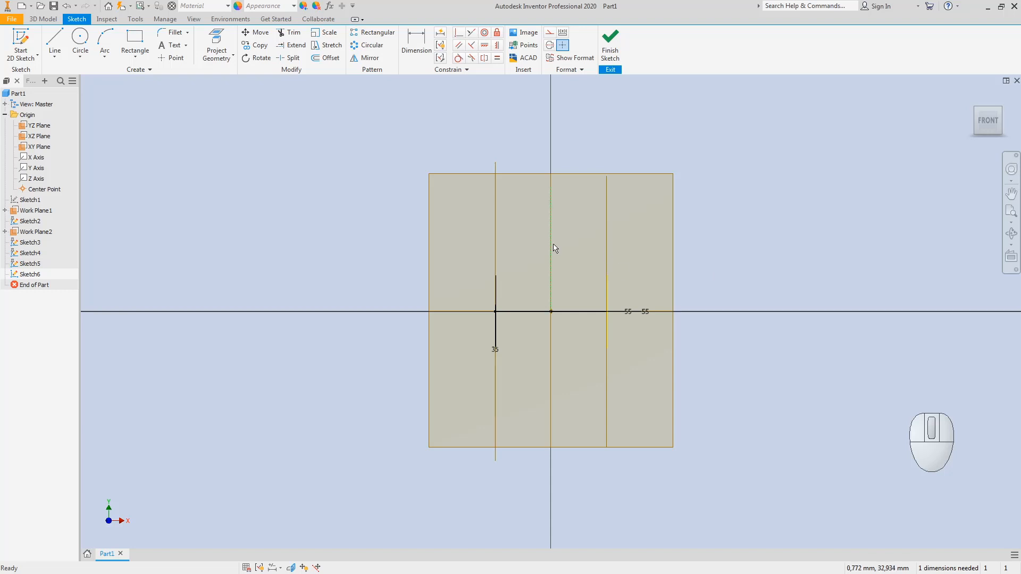
# Step: Draw a large circle centred on the vertical axis above the origin
pyautogui.click(78, 39)
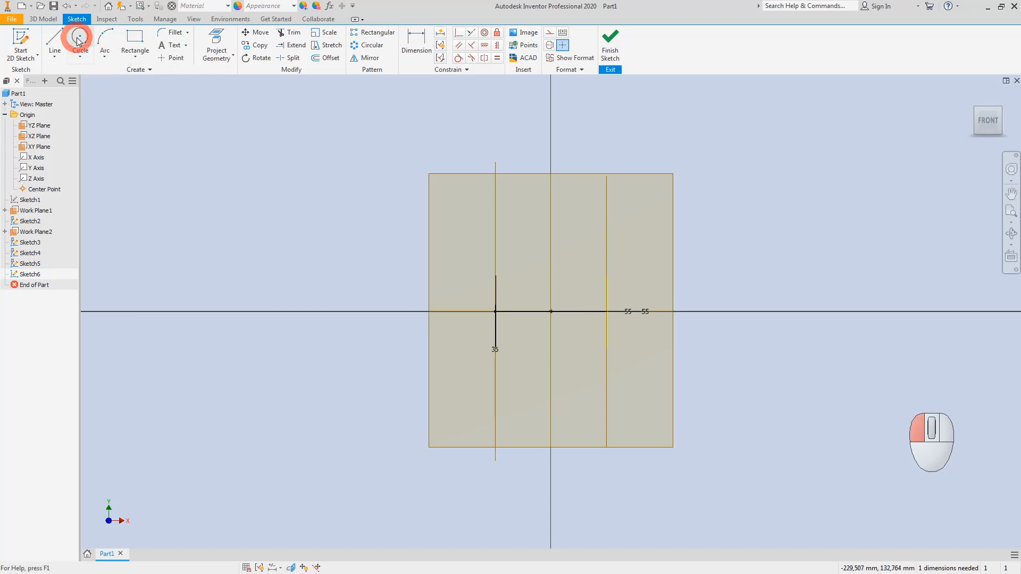
pyautogui.click(551, 267)
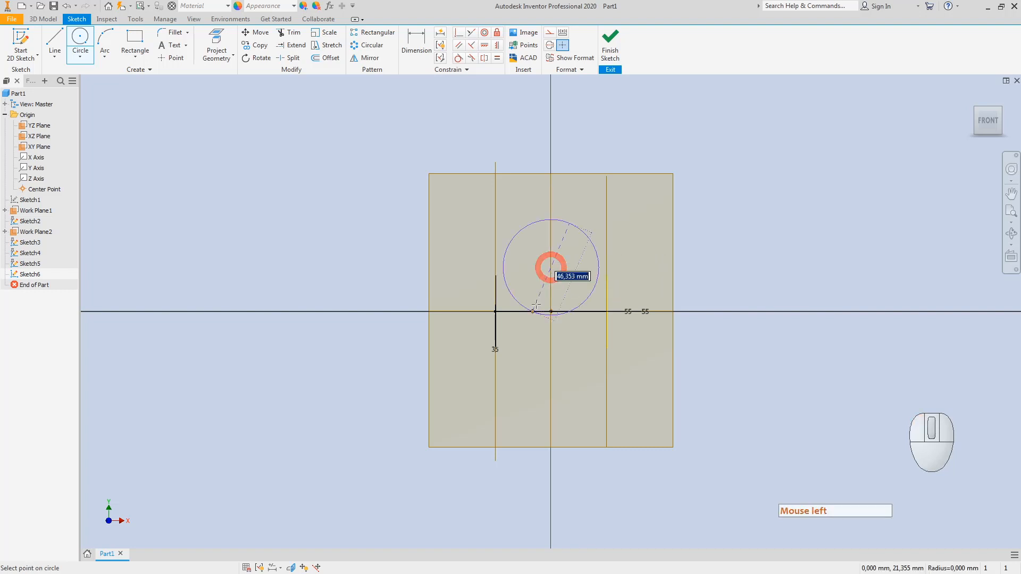
pyautogui.click(506, 377)
pyautogui.press('Escape')
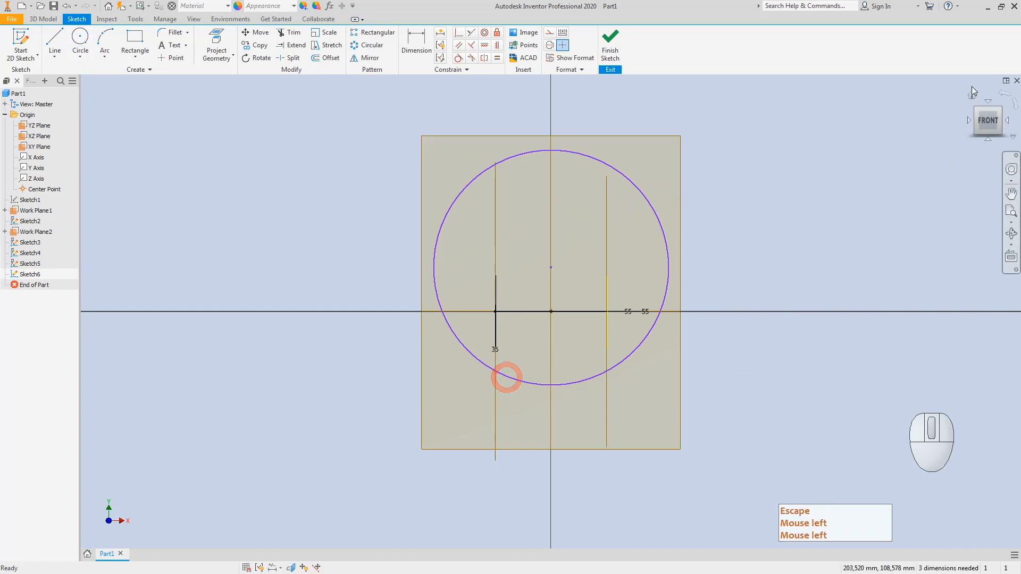
pyautogui.click(978, 113)
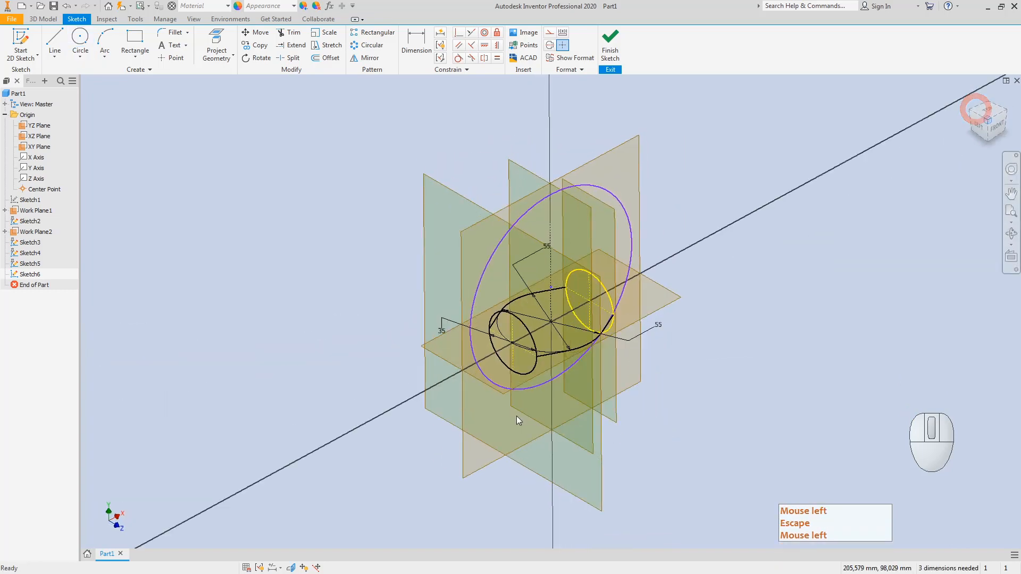
pyautogui.press('Escape')
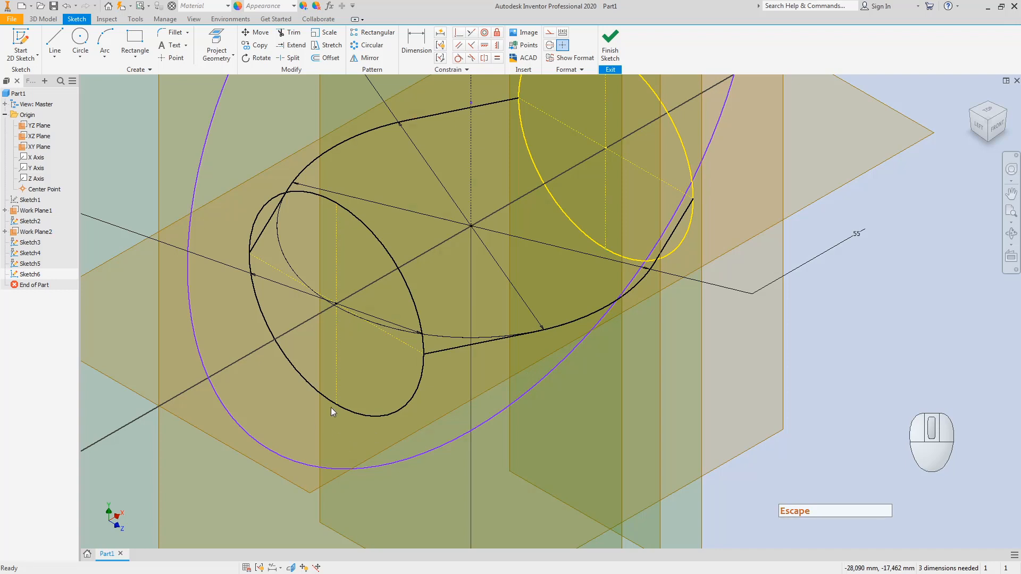
pyautogui.press('Escape')
# Step: Constrain the large circle coincident with the yellow projected ellipse
pyautogui.click(459, 34)
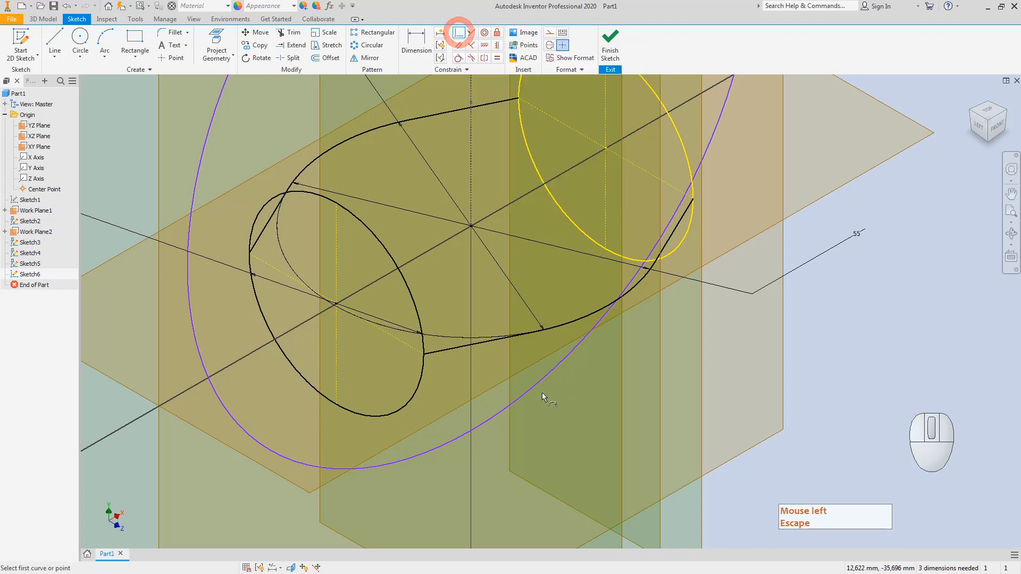
pyautogui.click(560, 364)
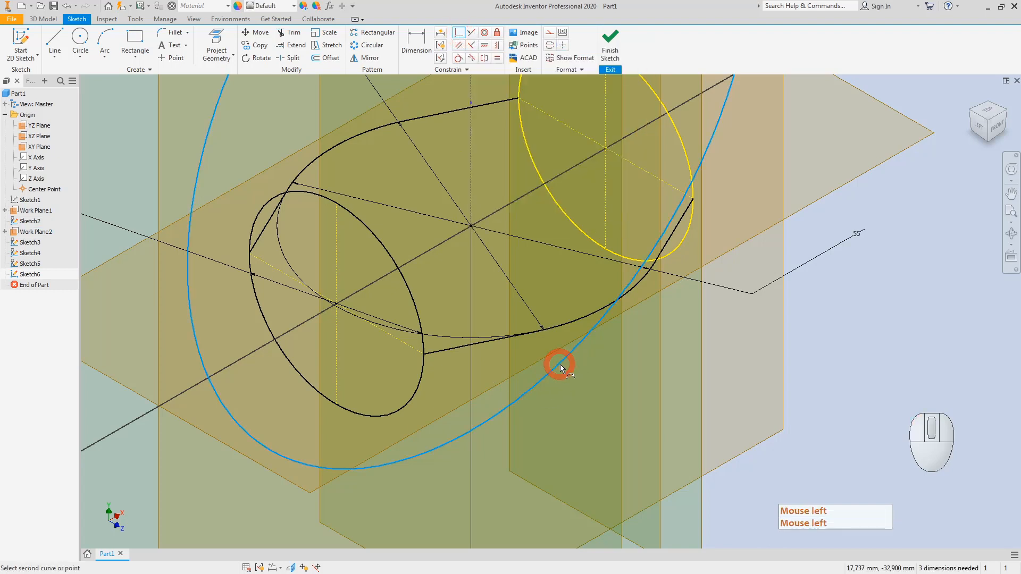
pyautogui.click(605, 250)
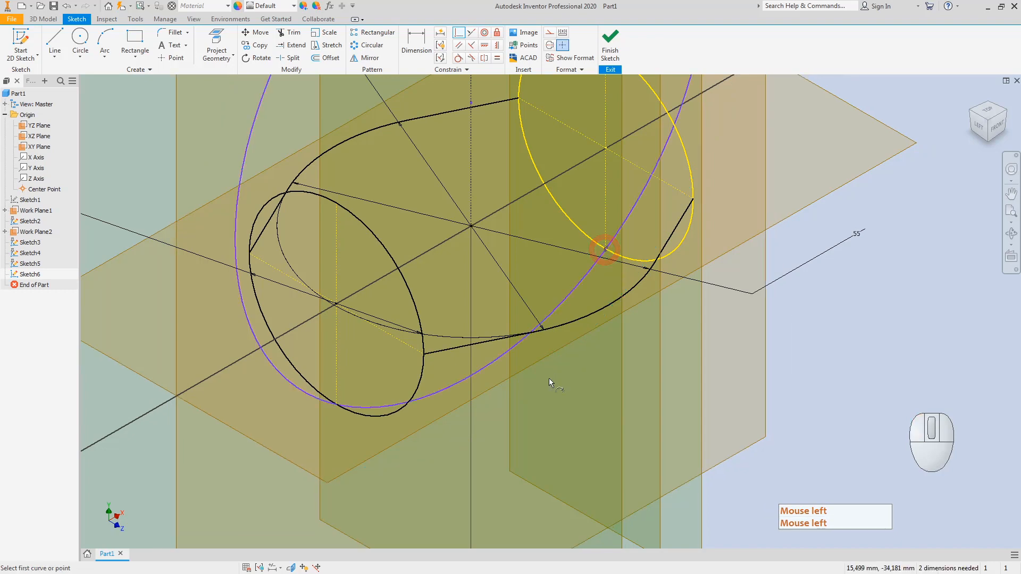
pyautogui.press('Escape')
pyautogui.click(993, 125)
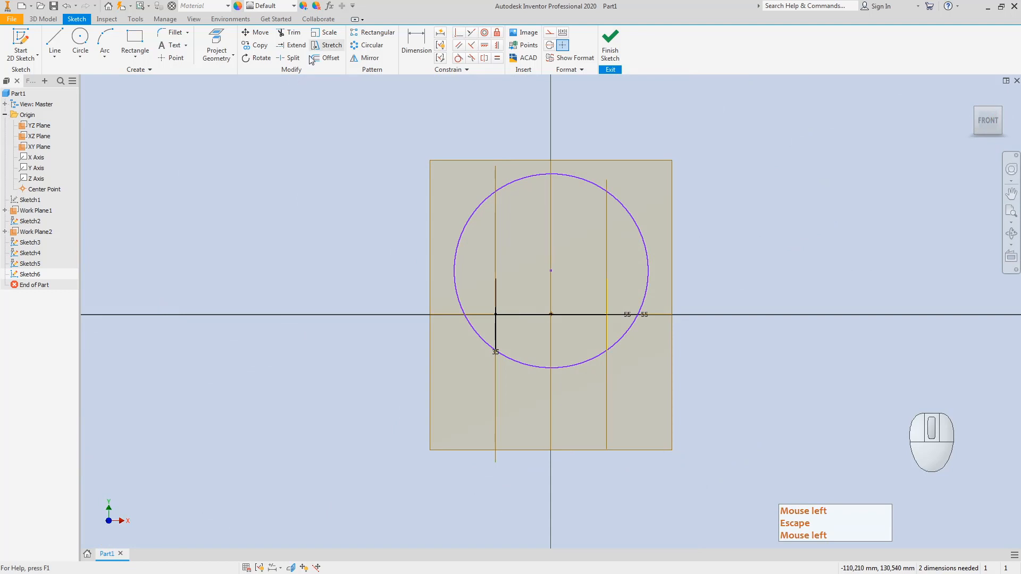
pyautogui.click(415, 40)
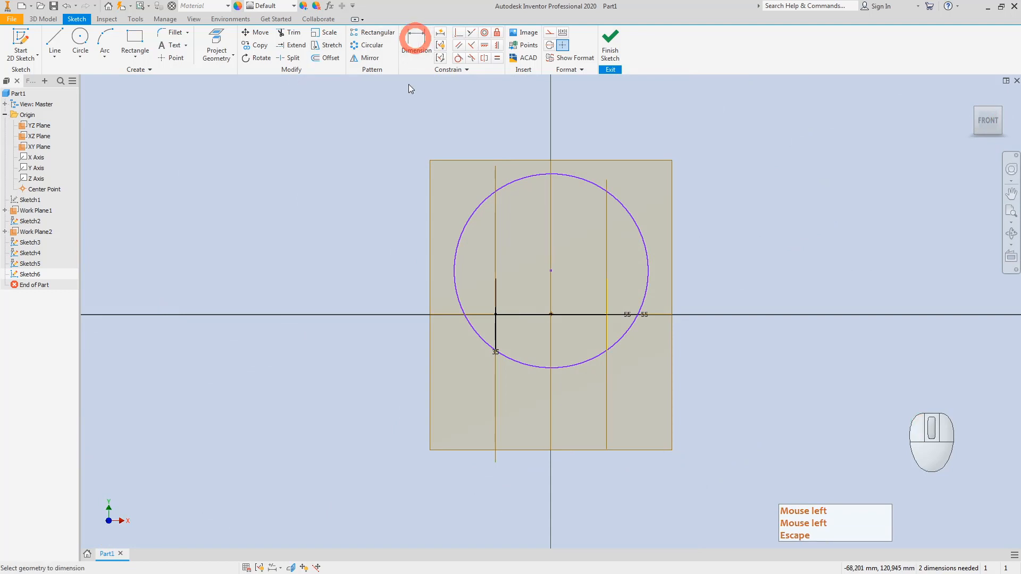
# Step: Dimension the large circle as a radius of 42
pyautogui.click(580, 368)
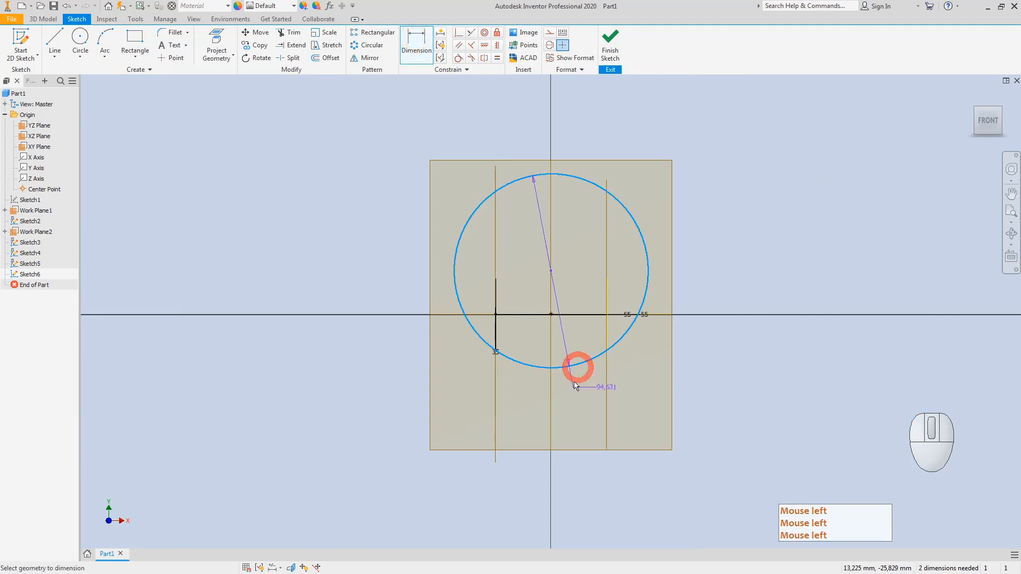
pyautogui.rightClick(594, 402)
pyautogui.click(604, 445)
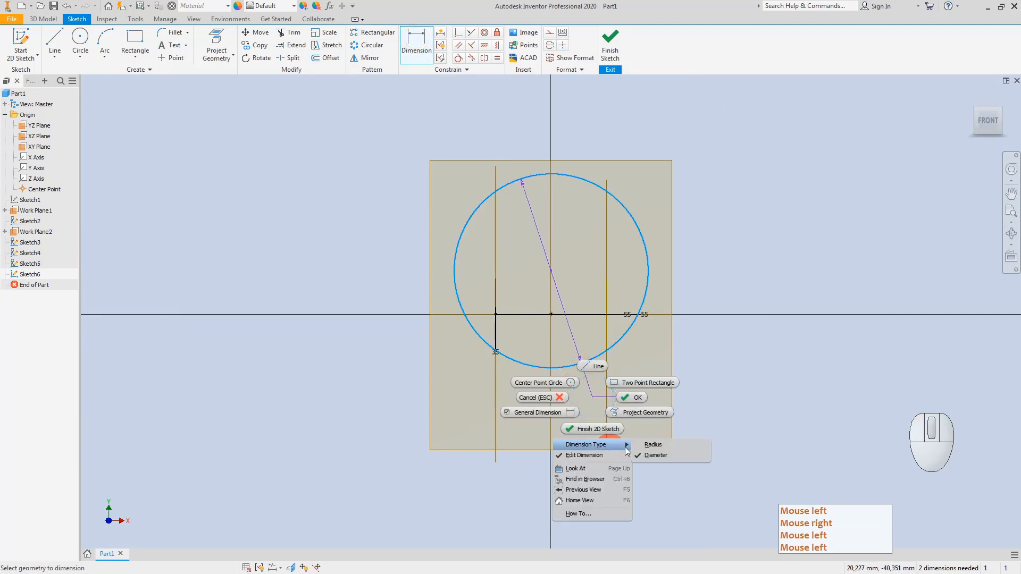
pyautogui.click(649, 443)
pyautogui.scroll(-3, 614, 378)
pyautogui.click(611, 372)
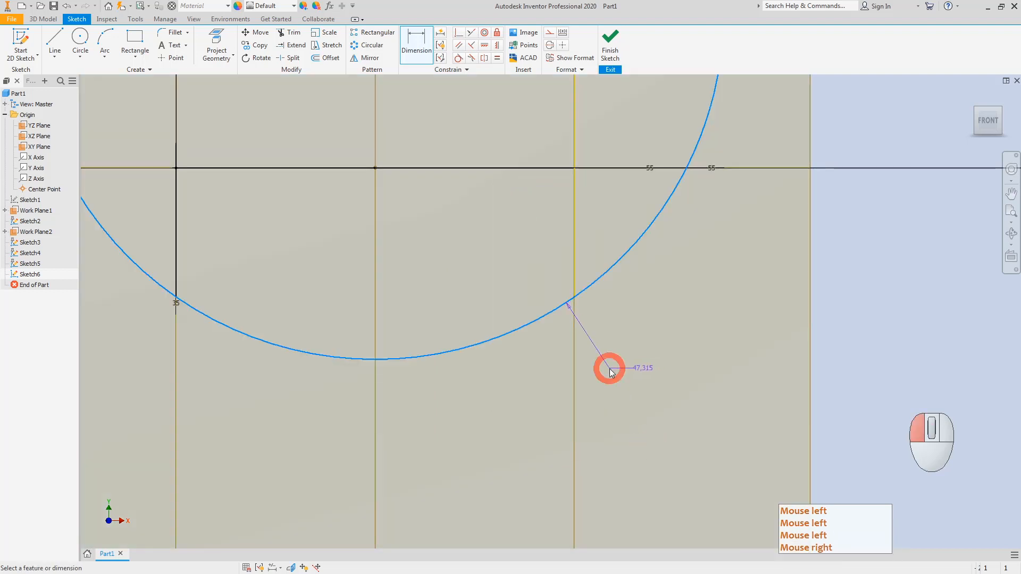
pyautogui.write('42')
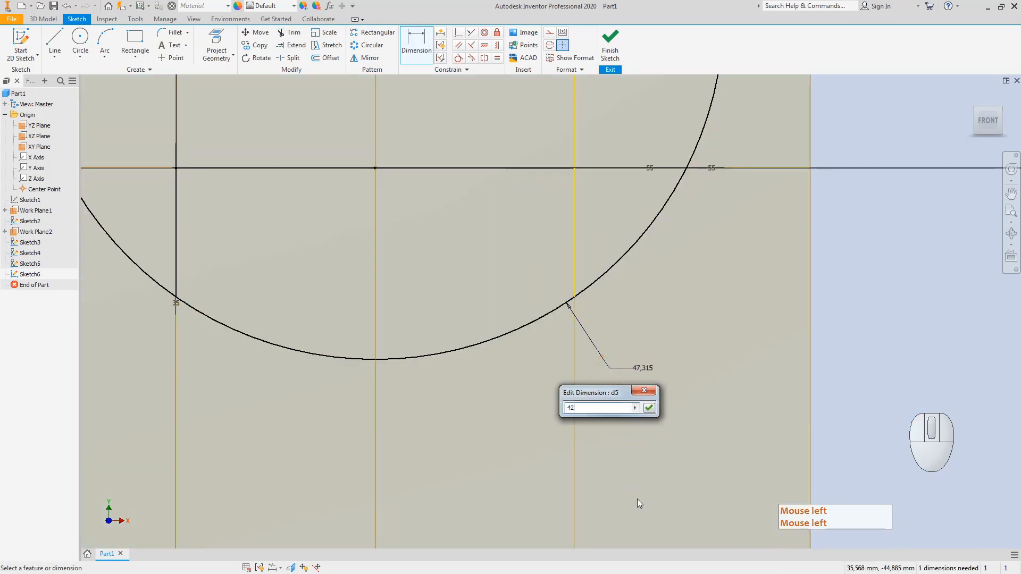
pyautogui.press('Return')
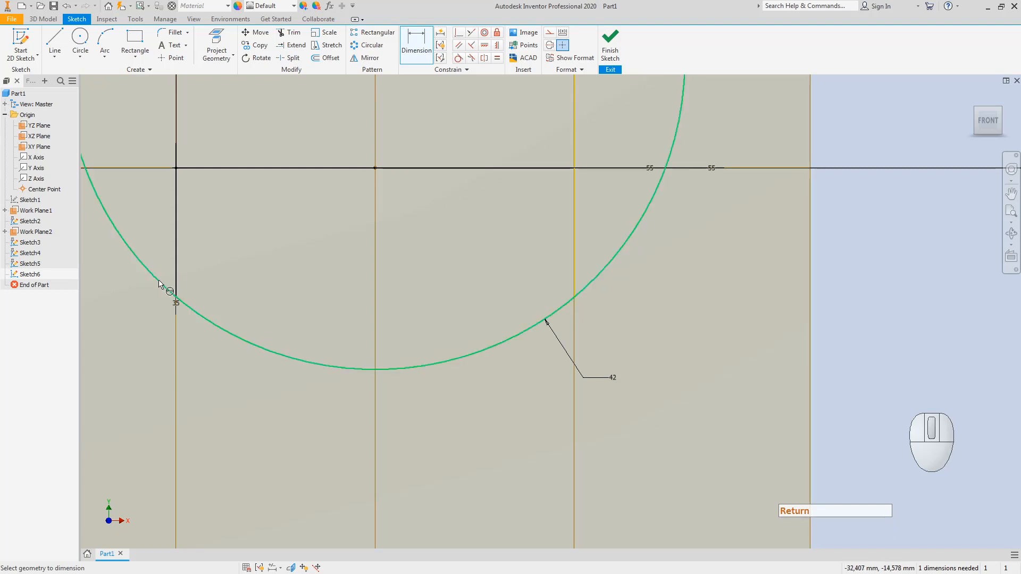
# Step: Trim the circle down to its lower arc and finish Sketch6
pyautogui.click(292, 34)
pyautogui.click(137, 251)
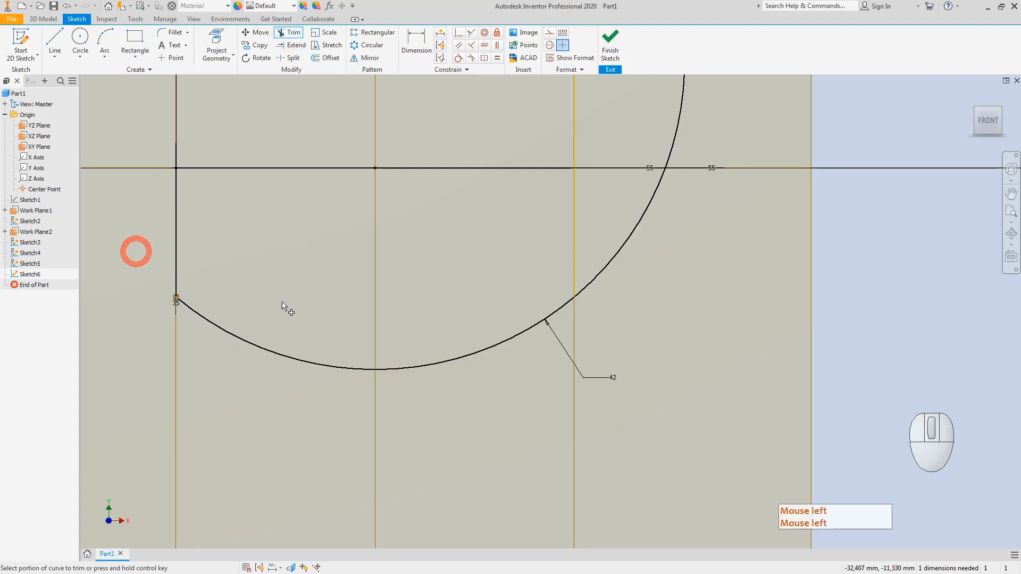
pyautogui.scroll(5, 476, 326)
pyautogui.click(464, 128)
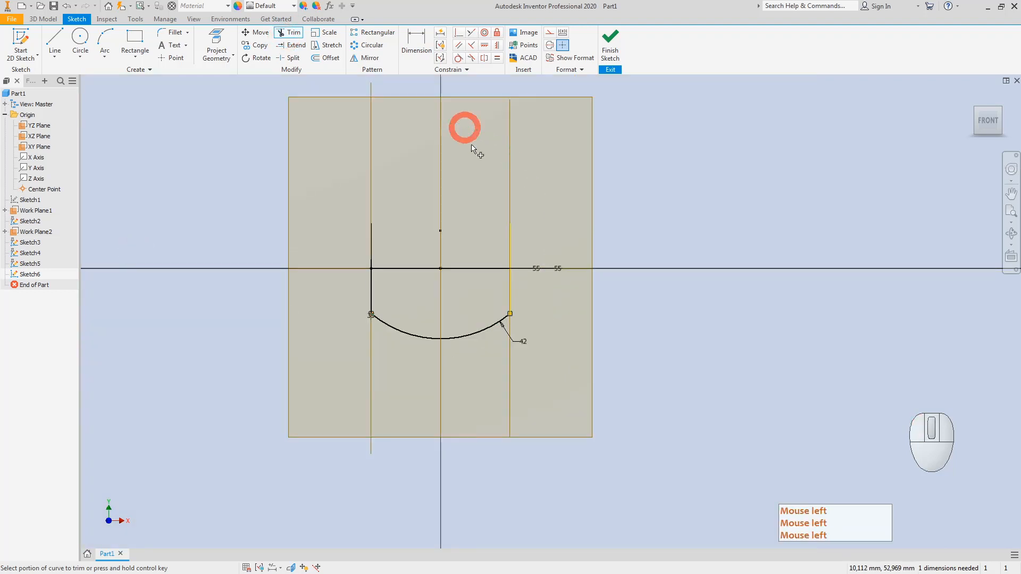
pyautogui.press('Escape')
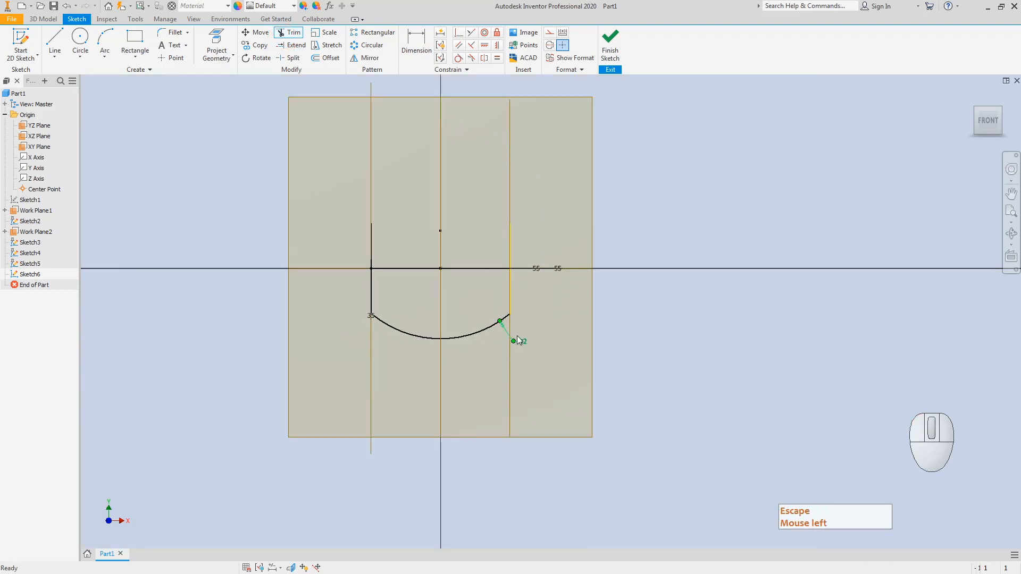
pyautogui.moveTo(521, 342); pyautogui.dragTo(503, 361)
pyautogui.press('Escape')
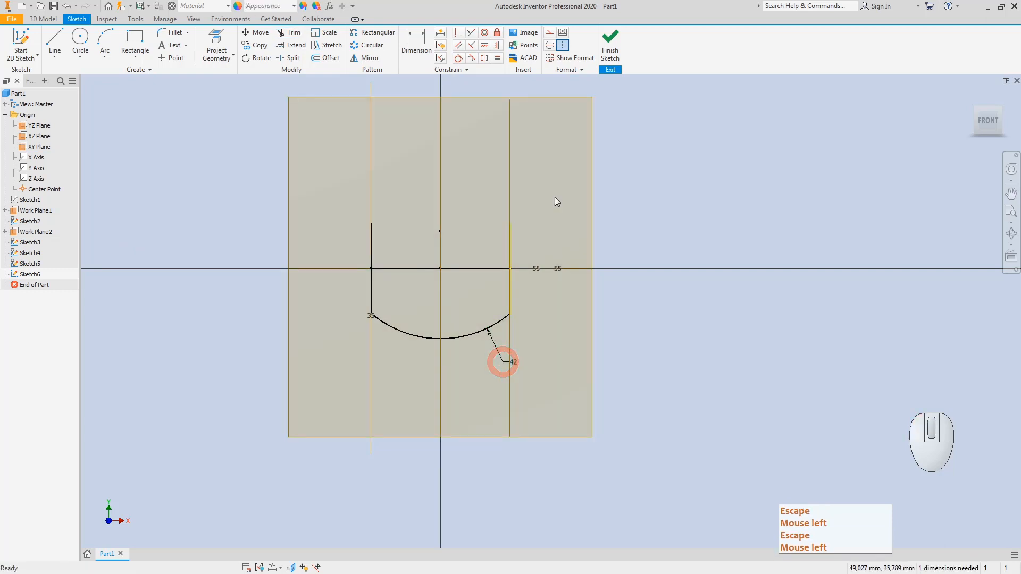
pyautogui.click(610, 43)
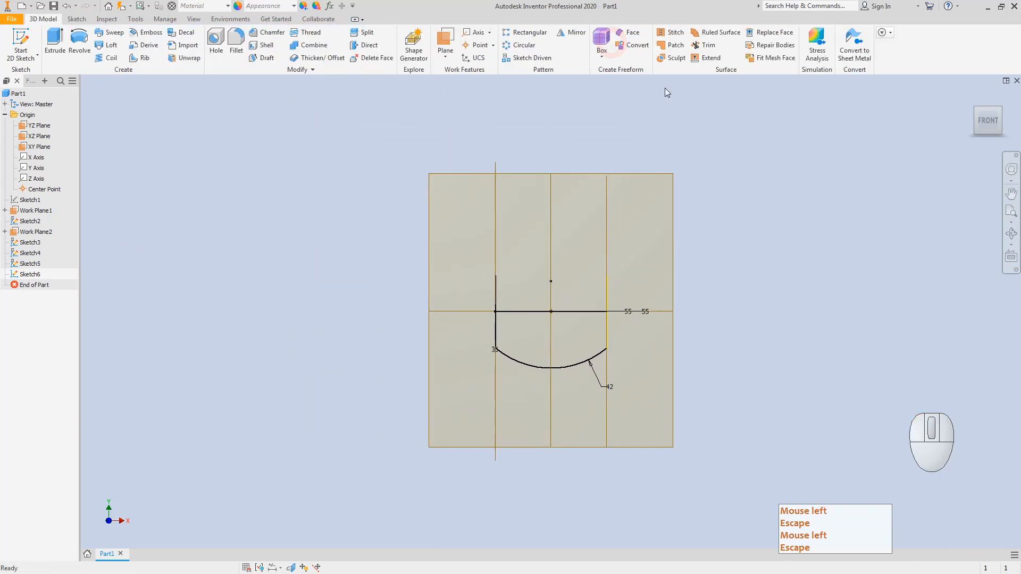
# Step: Return to the isometric home view, clear selections, and begin a new 2D sketch for the YZ Plane
pyautogui.click(976, 111)
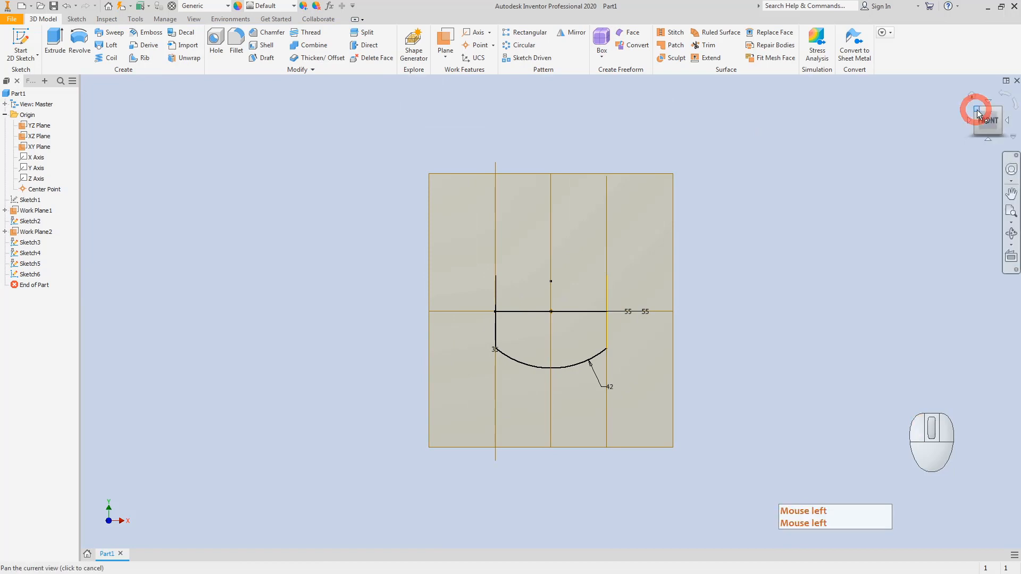
pyautogui.click(977, 111)
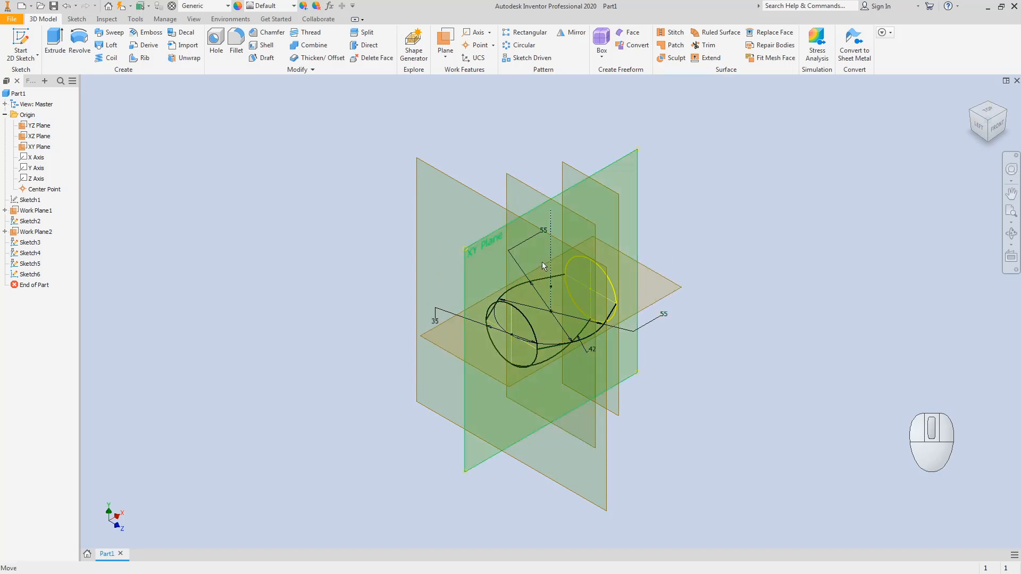
pyautogui.click(513, 180)
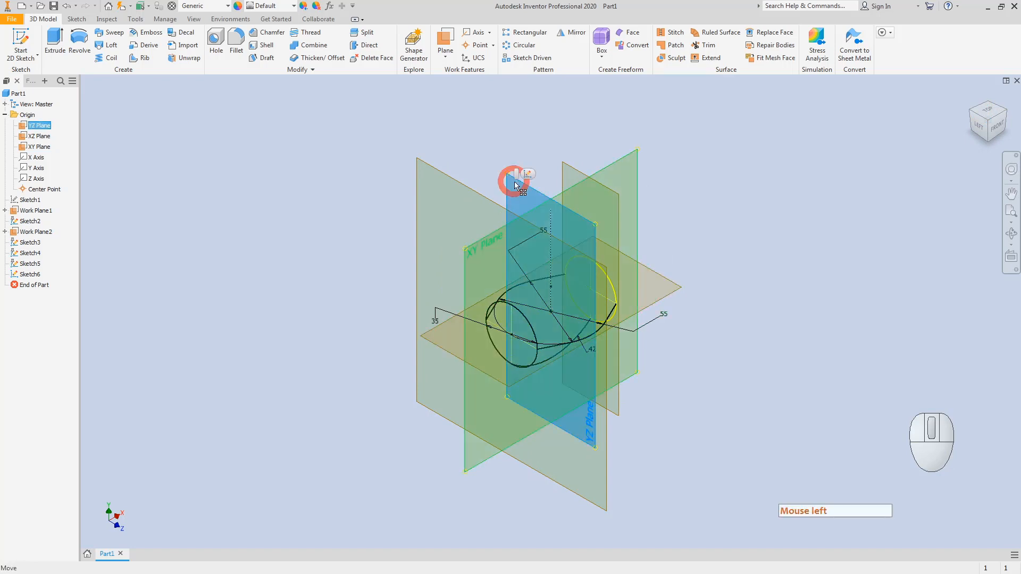
pyautogui.click(525, 314)
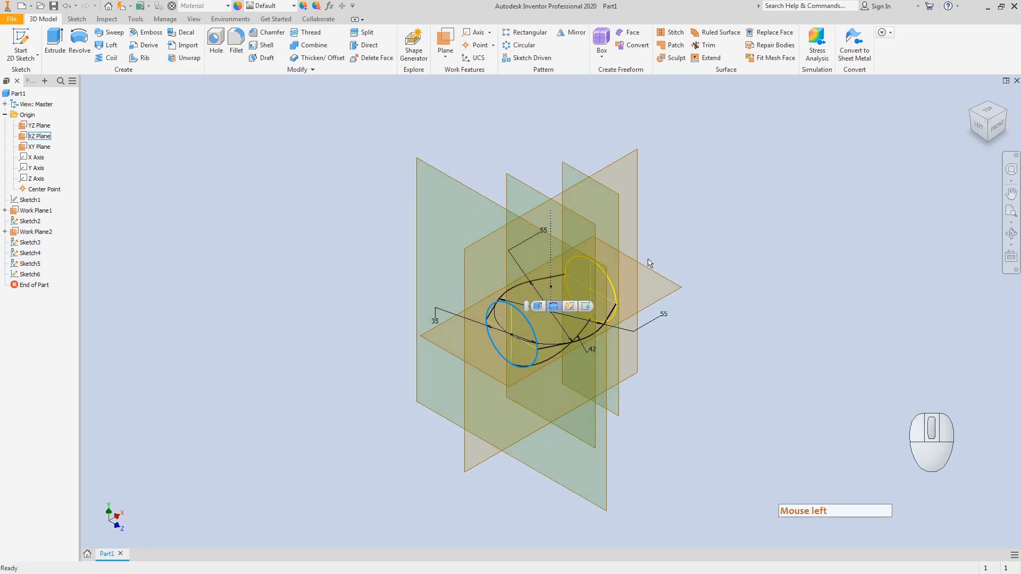
pyautogui.click(300, 285)
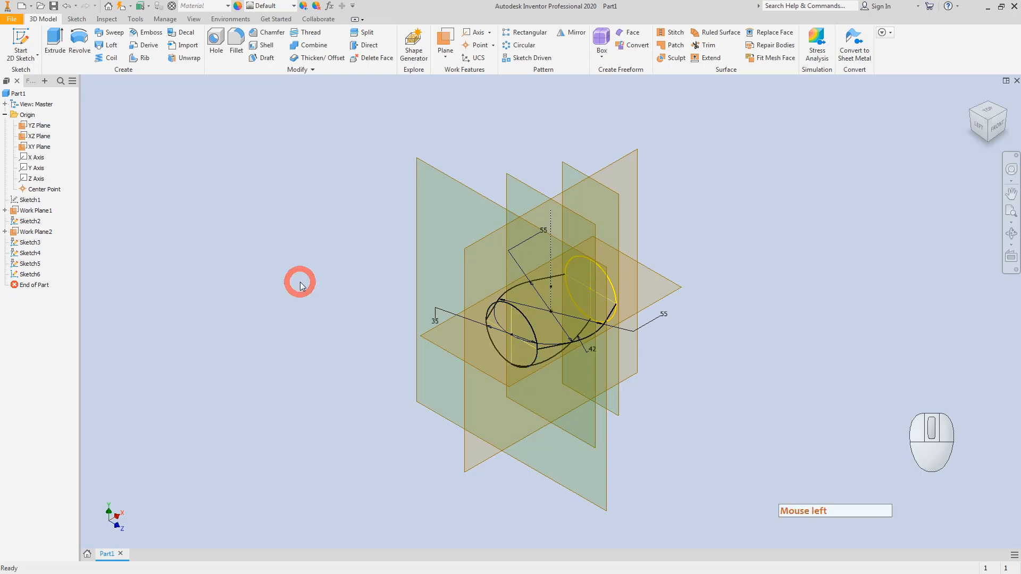
pyautogui.click(301, 286)
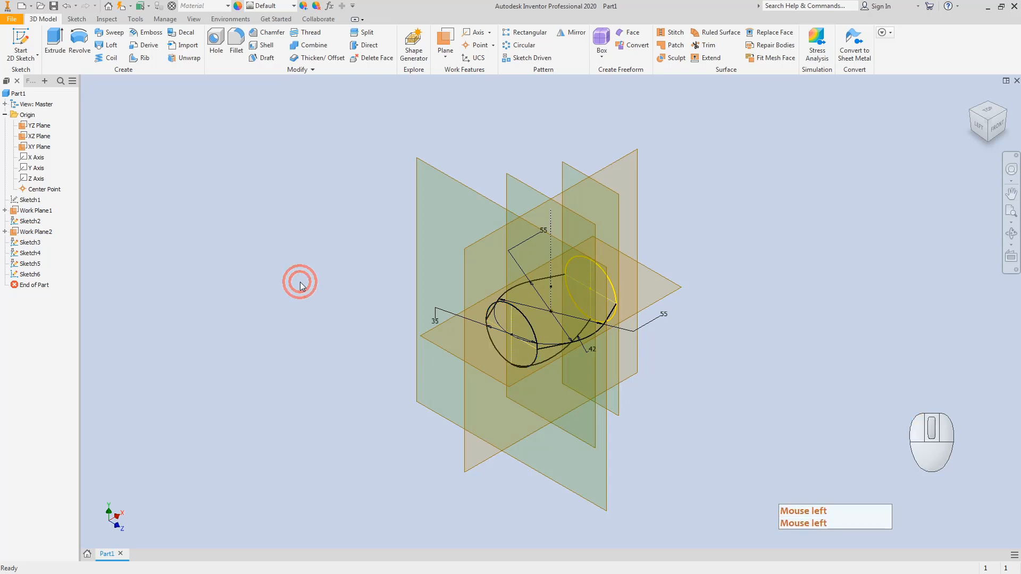
pyautogui.click(21, 43)
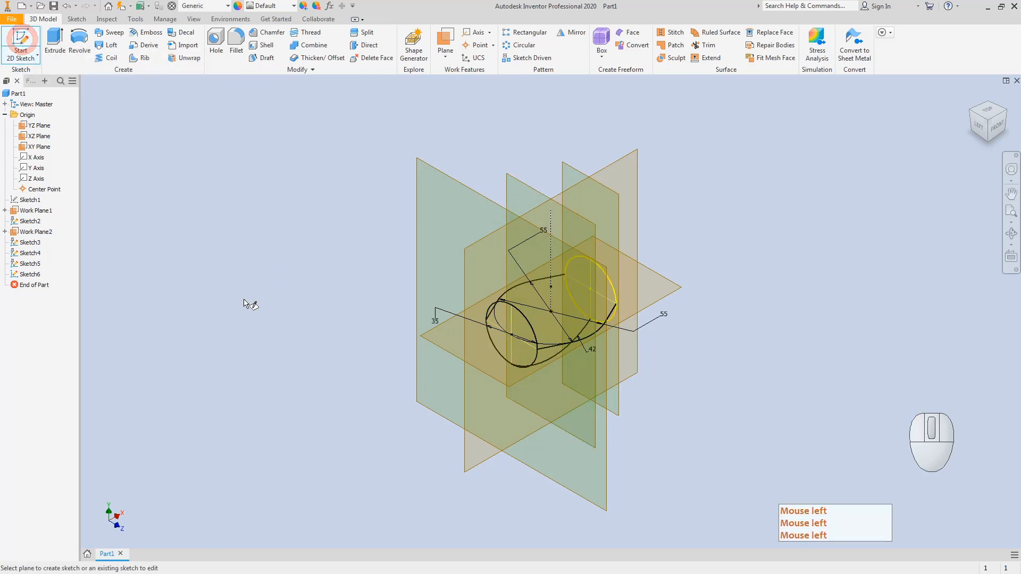
# Step: Start a sketch on the YZ Plane, slice the graphics, and draw a vertical line up from the circle centre
pyautogui.click(528, 184)
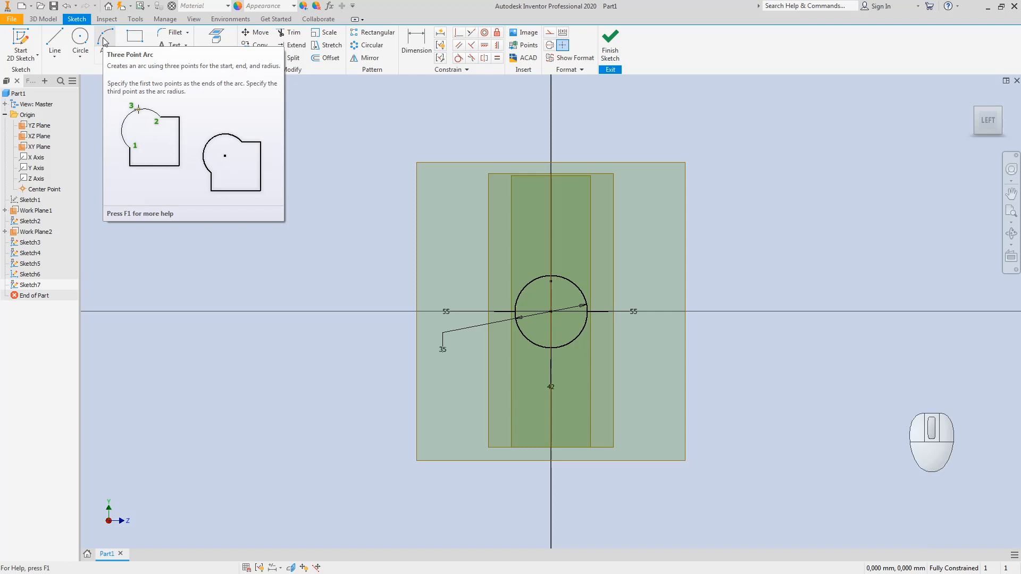
pyautogui.press('F7')
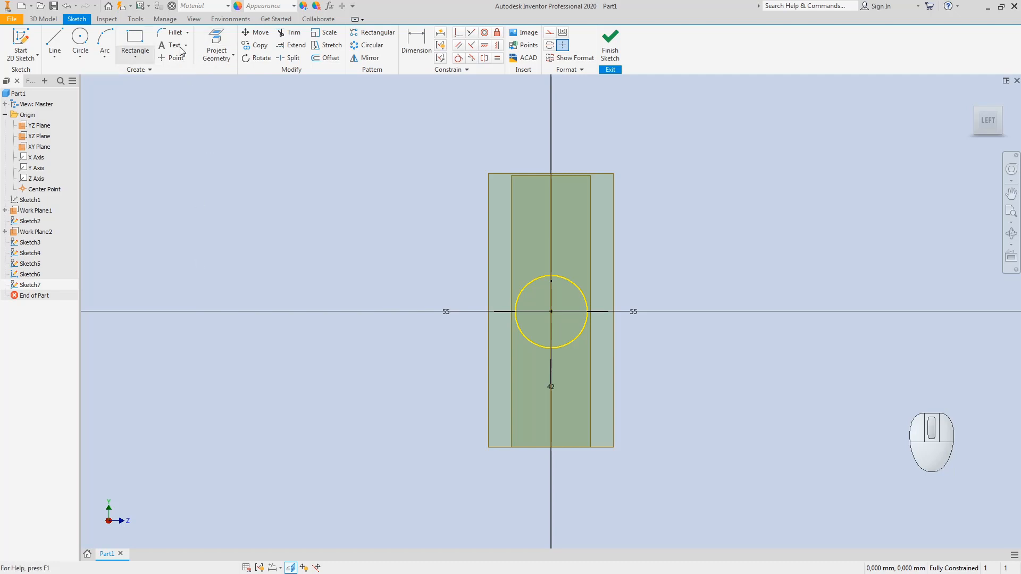
pyautogui.click(54, 38)
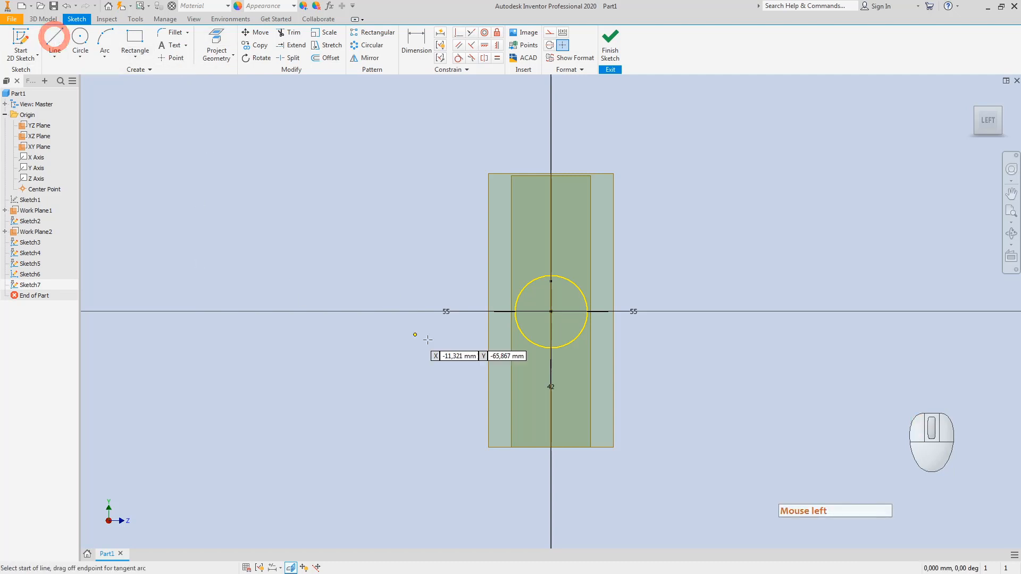
pyautogui.click(550, 311)
pyautogui.click(551, 211)
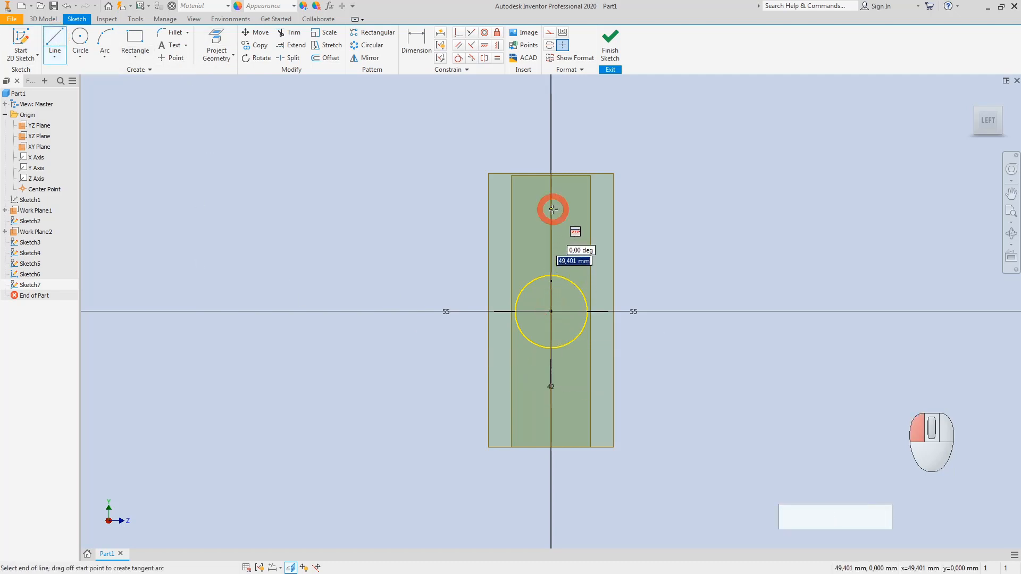
pyautogui.press('Escape')
pyautogui.press('Escape')
# Step: Turn the vertical line into construction geometry and bring the Paint reference drawing forward
pyautogui.rightClick(553, 242)
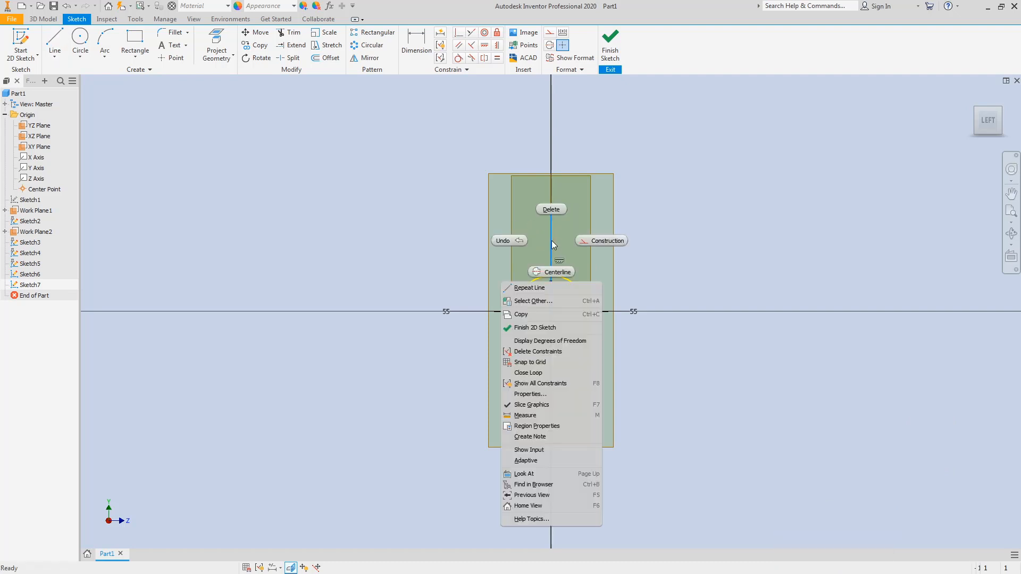
pyautogui.click(604, 242)
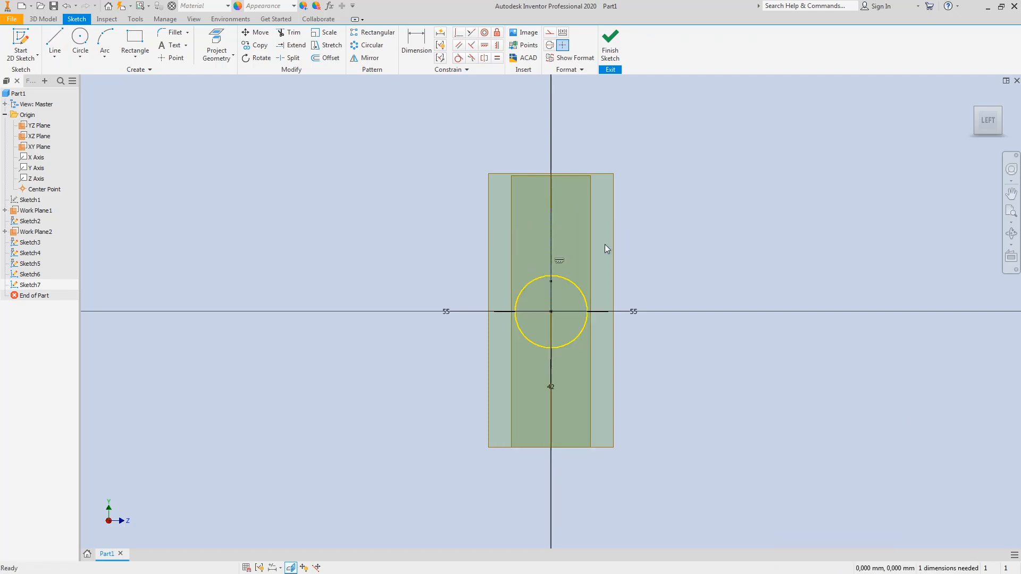
pyautogui.click(977, 115)
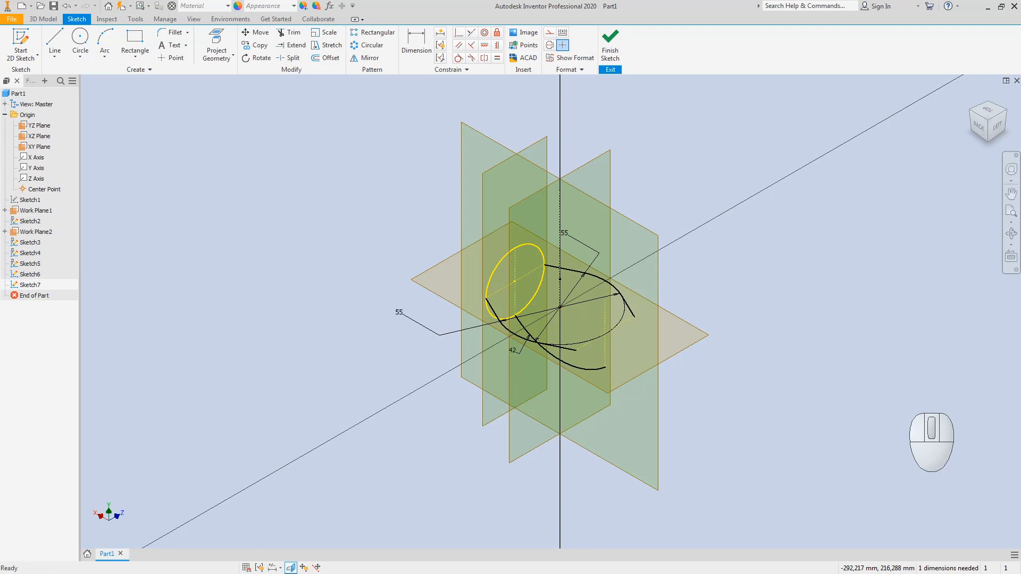
pyautogui.click(996, 126)
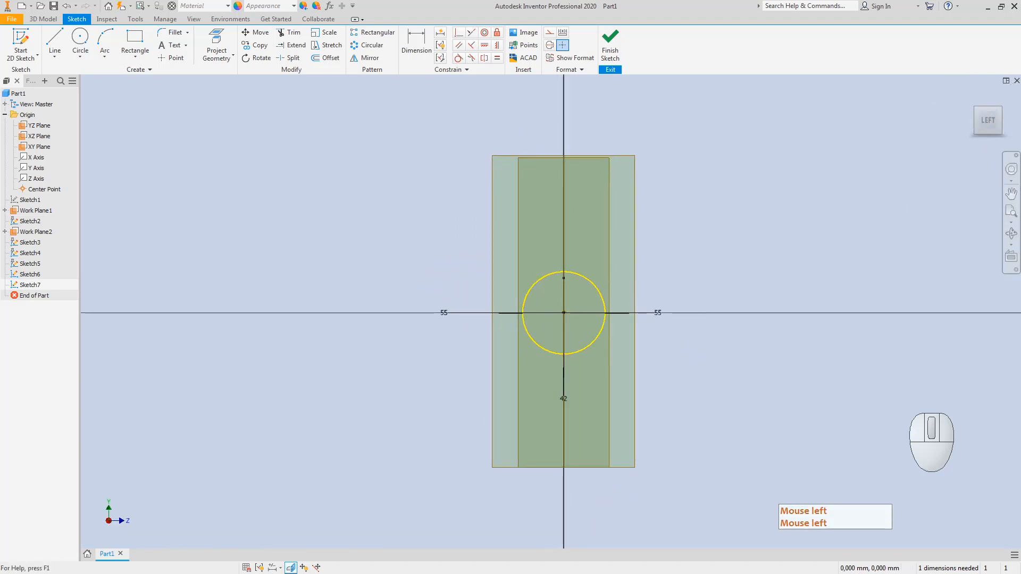
pyautogui.click(213, 573)
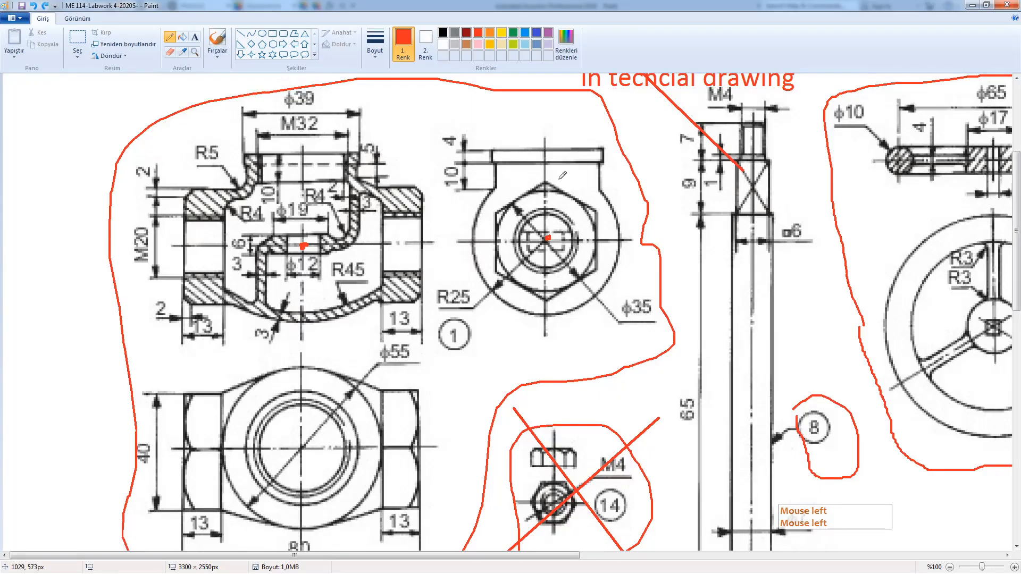
# Step: In red, circle the hexagon end view, circle and cross out R25, and sketch an arc across it
pyautogui.moveTo(501, 188)
pyautogui.mouseDown()
pyautogui.moveTo(485, 201)
pyautogui.moveTo(472, 255)
pyautogui.moveTo(515, 313)
pyautogui.moveTo(611, 300)
pyautogui.moveTo(631, 198)
pyautogui.moveTo(571, 189)
pyautogui.mouseUp()
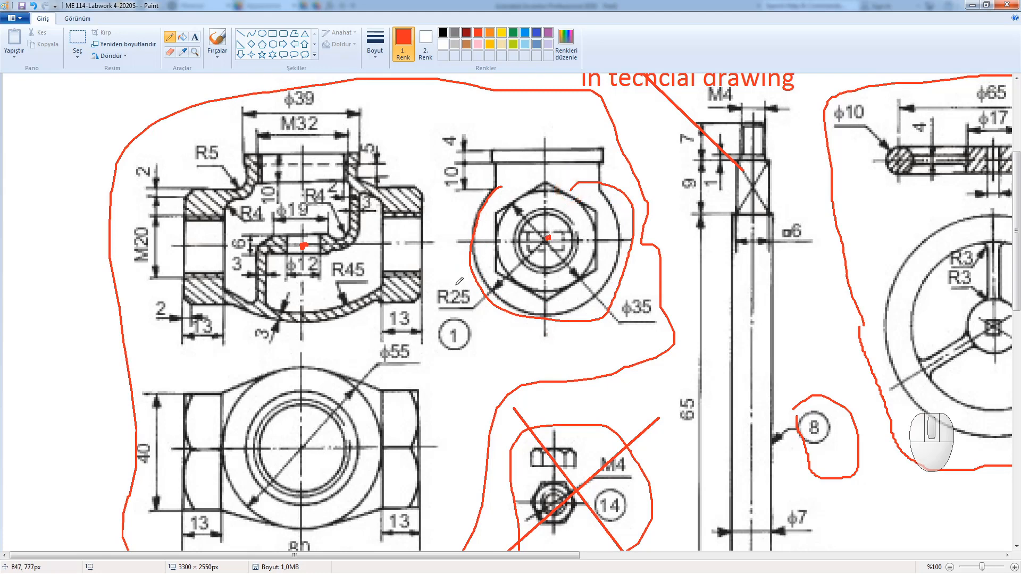
pyautogui.moveTo(456, 284)
pyautogui.mouseDown()
pyautogui.moveTo(441, 287)
pyautogui.moveTo(468, 311)
pyautogui.moveTo(442, 286)
pyautogui.mouseUp()
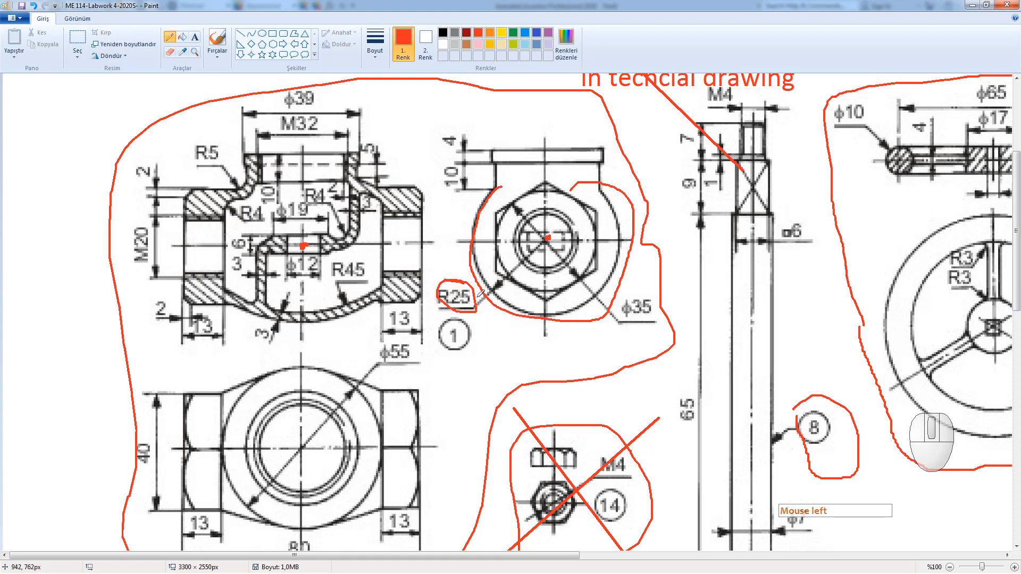
pyautogui.moveTo(467, 282)
pyautogui.mouseDown()
pyautogui.moveTo(442, 301)
pyautogui.moveTo(469, 300)
pyautogui.mouseUp()
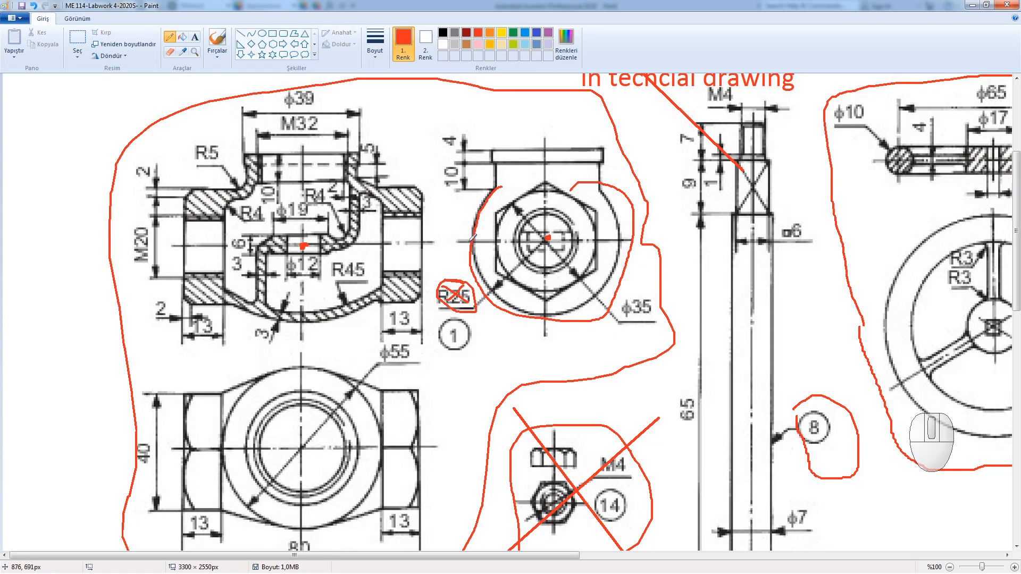
pyautogui.moveTo(548, 311); pyautogui.dragTo(546, 314)
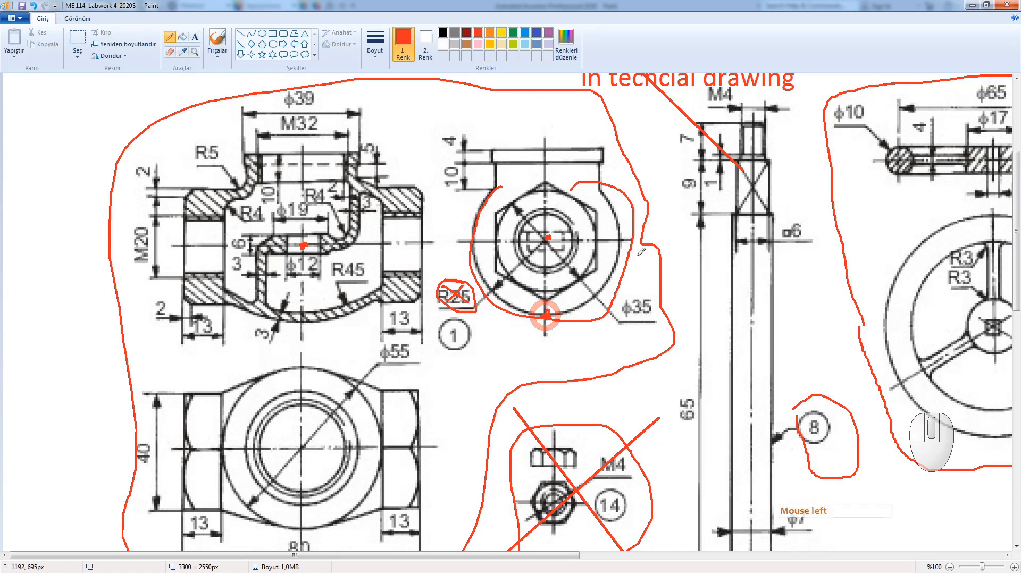
pyautogui.click(623, 241)
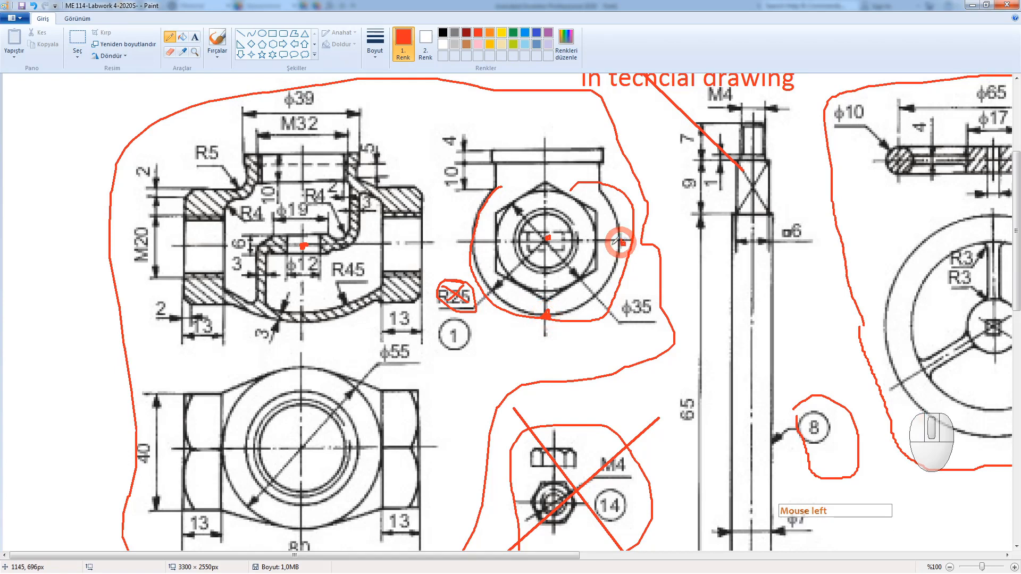
pyautogui.click(473, 242)
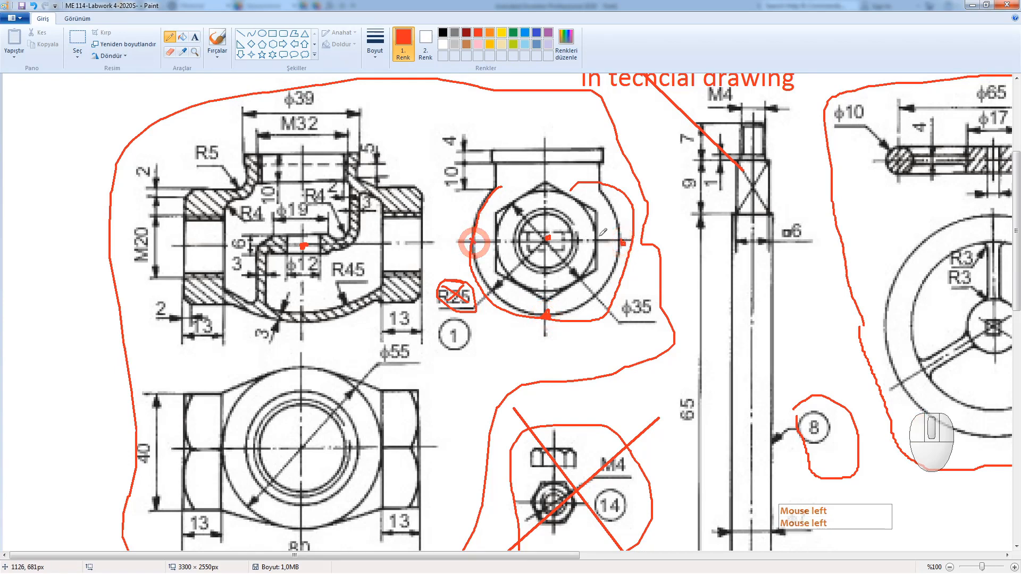
pyautogui.moveTo(623, 243)
pyautogui.mouseDown()
pyautogui.moveTo(553, 221)
pyautogui.moveTo(462, 238)
pyautogui.mouseUp()
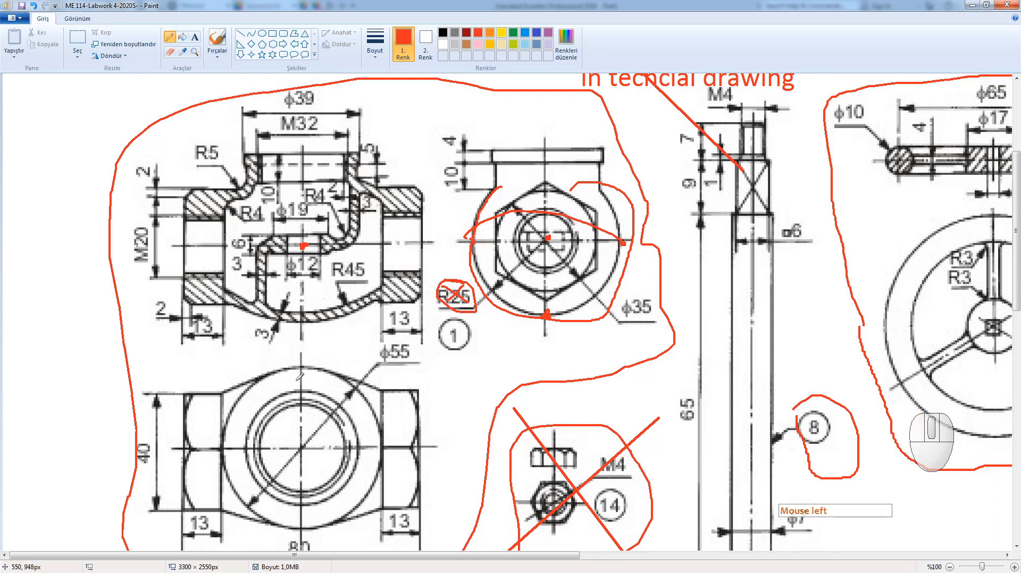
# Step: Circle and cross out the φ55 dimension in red, then minimize Paint
pyautogui.moveTo(381, 340)
pyautogui.mouseDown()
pyautogui.moveTo(375, 355)
pyautogui.moveTo(415, 348)
pyautogui.moveTo(386, 339)
pyautogui.mouseUp()
pyautogui.moveTo(502, 278)
pyautogui.mouseDown()
pyautogui.moveTo(452, 276)
pyautogui.moveTo(440, 309)
pyautogui.moveTo(479, 303)
pyautogui.moveTo(438, 301)
pyautogui.moveTo(470, 290)
pyautogui.moveTo(441, 317)
pyautogui.moveTo(470, 275)
pyautogui.moveTo(478, 295)
pyautogui.moveTo(455, 282)
pyautogui.mouseUp()
pyautogui.moveTo(410, 341)
pyautogui.mouseDown()
pyautogui.moveTo(395, 354)
pyautogui.moveTo(389, 334)
pyautogui.moveTo(419, 368)
pyautogui.mouseUp()
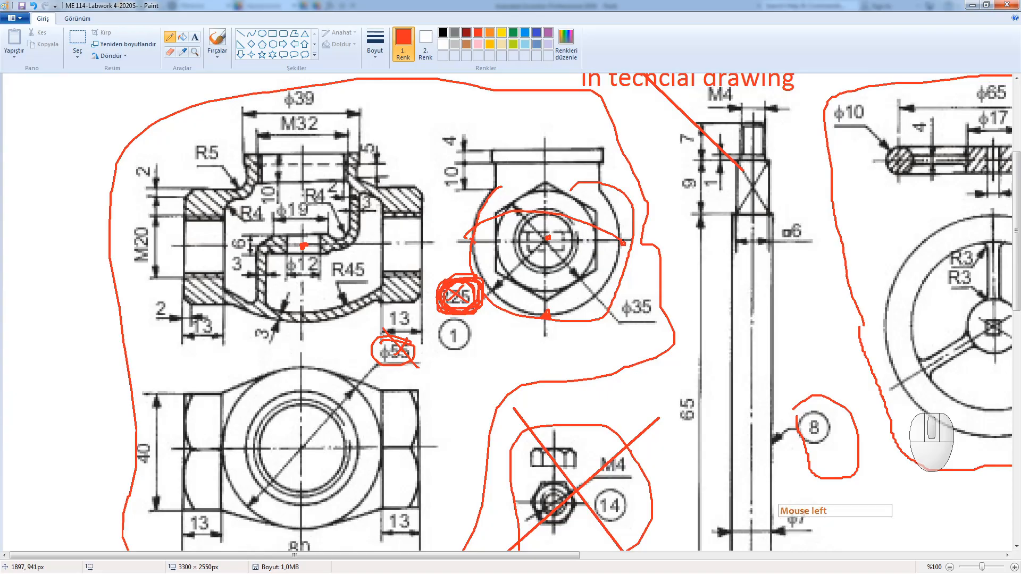
pyautogui.click(972, 5)
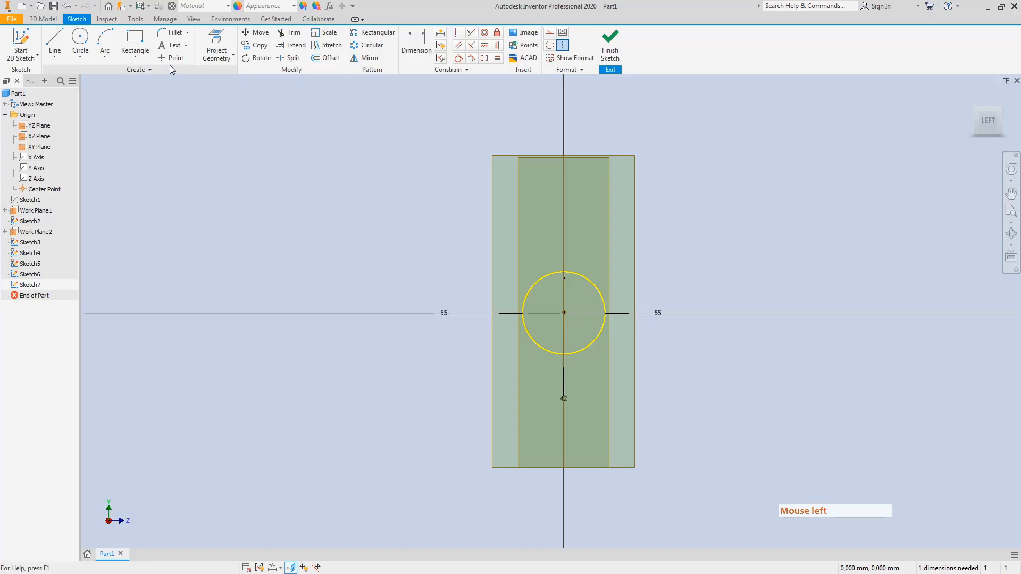
# Step: In the left view, draw a circle centred on the origin, larger than the yellow end profile
pyautogui.click(977, 112)
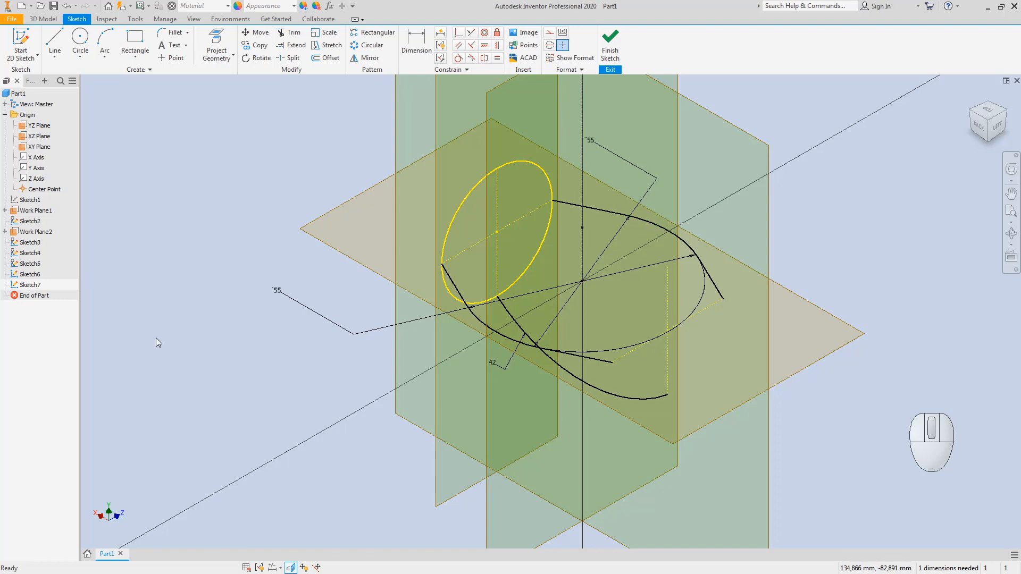
pyautogui.click(84, 39)
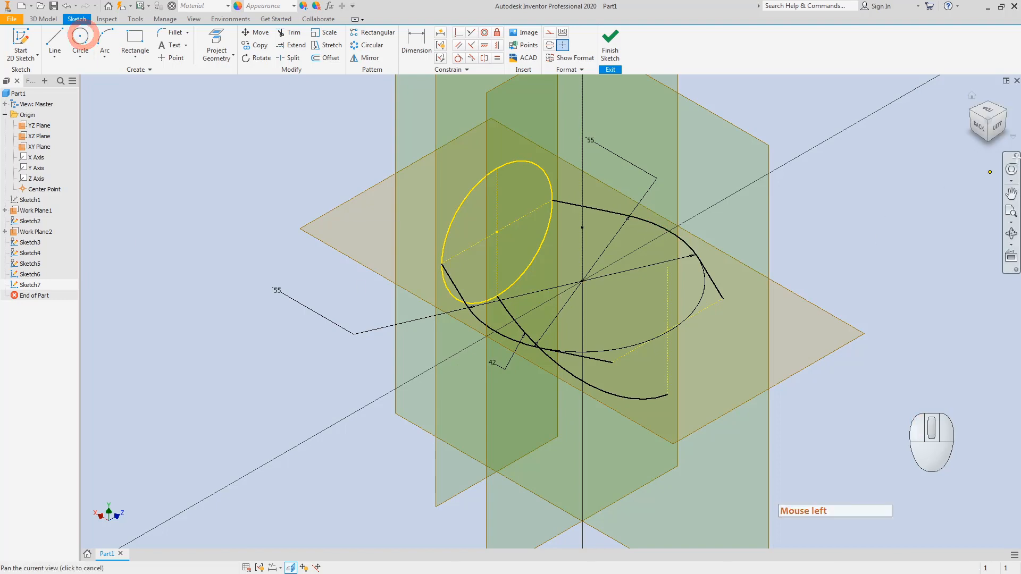
pyautogui.click(997, 131)
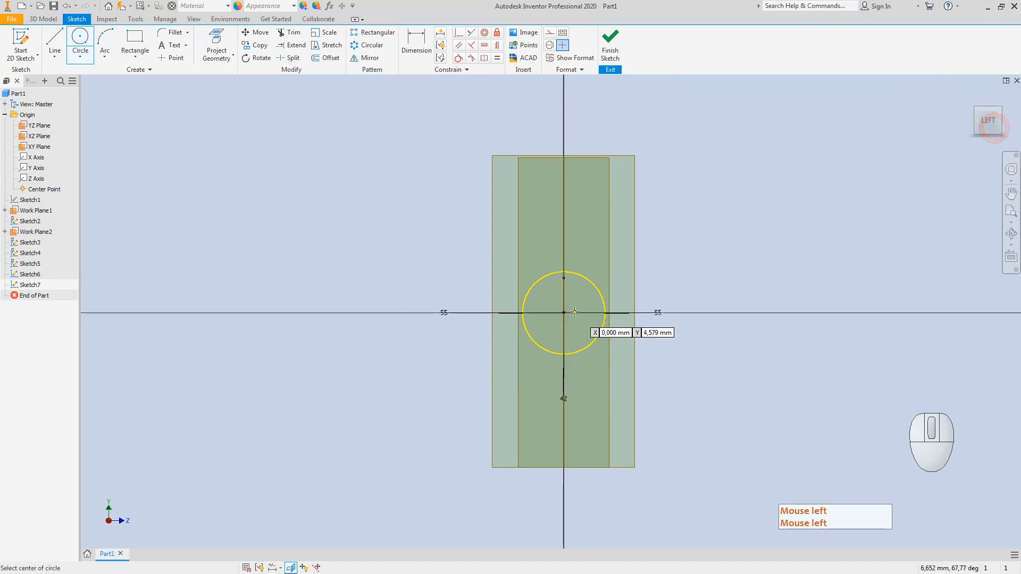
pyautogui.click(564, 313)
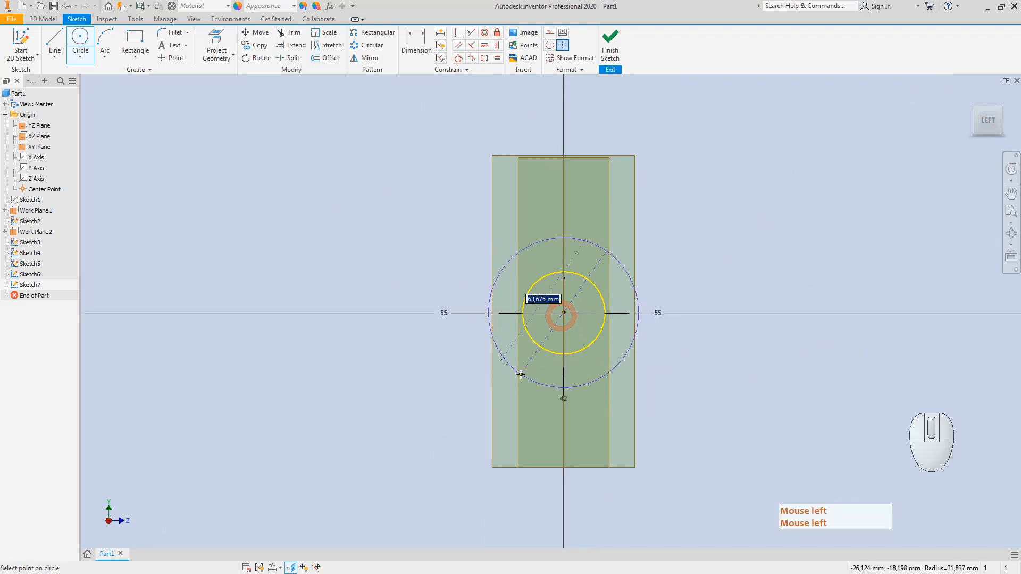
pyautogui.click(636, 311)
pyautogui.click(976, 109)
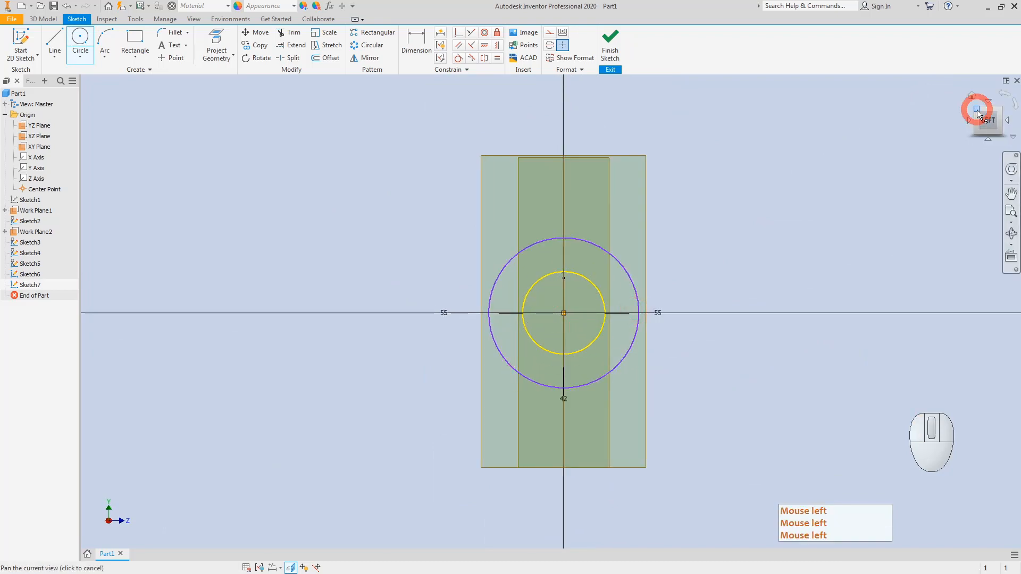
pyautogui.press('Escape')
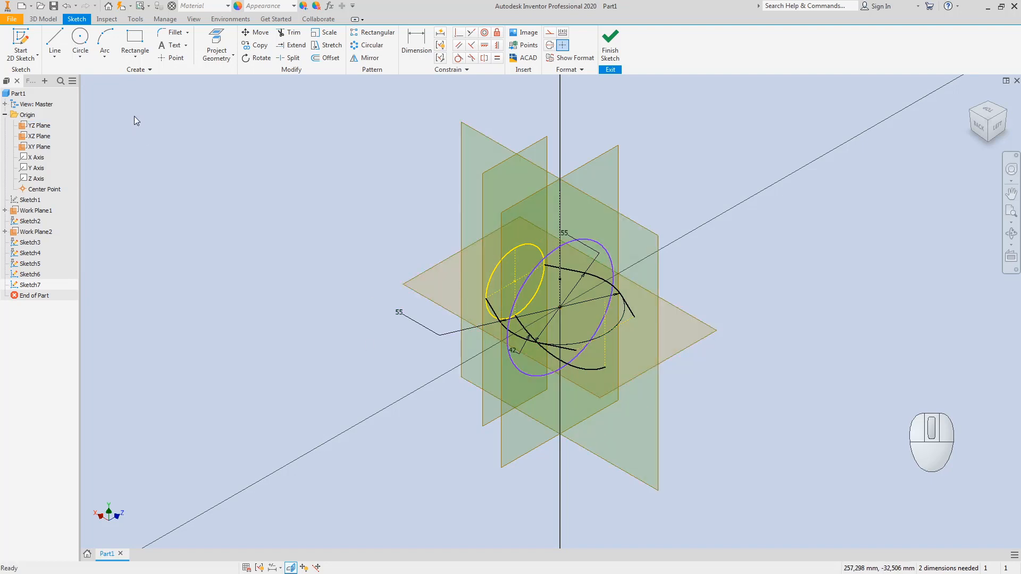
# Step: Project the arc curve into Sketch7 and make it construction geometry
pyautogui.click(217, 53)
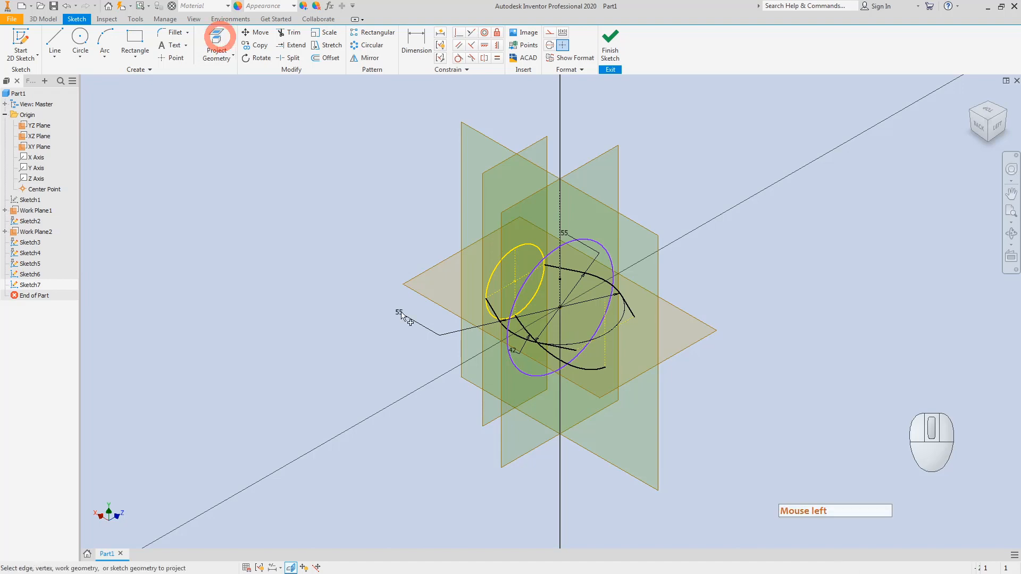
pyautogui.scroll(-3, 516, 352)
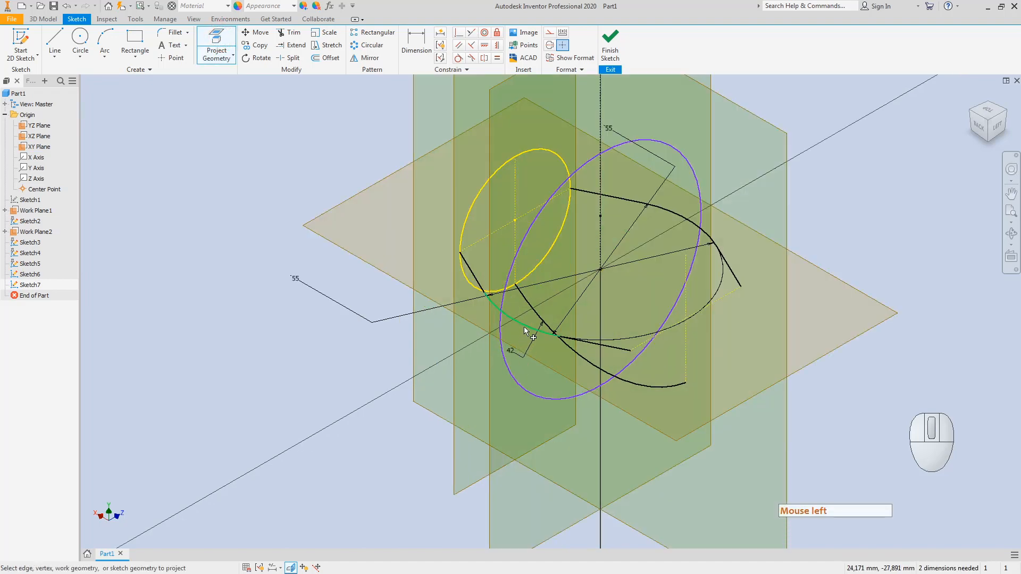
pyautogui.click(524, 327)
pyautogui.scroll(-4, 522, 314)
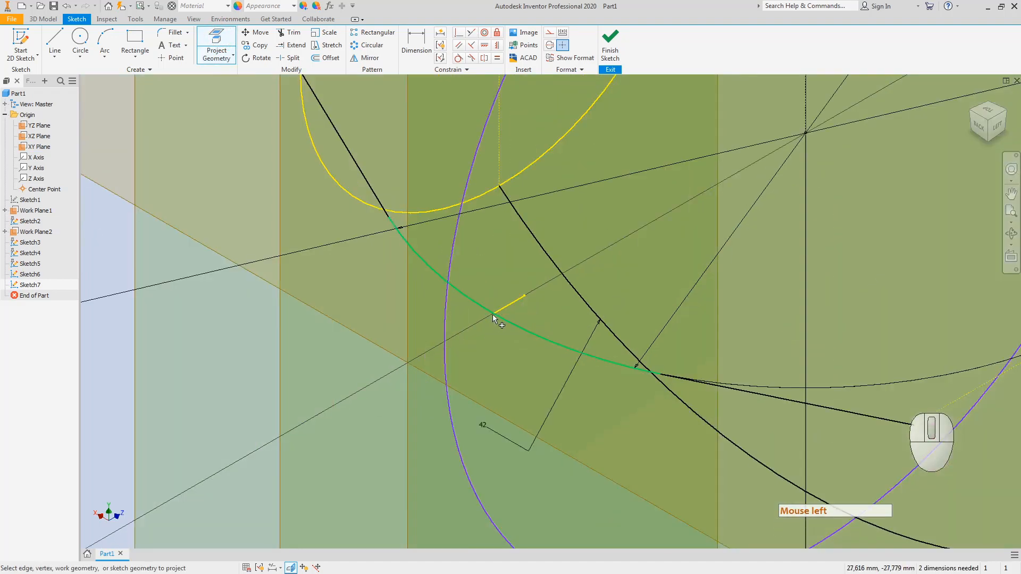
pyautogui.press('Escape')
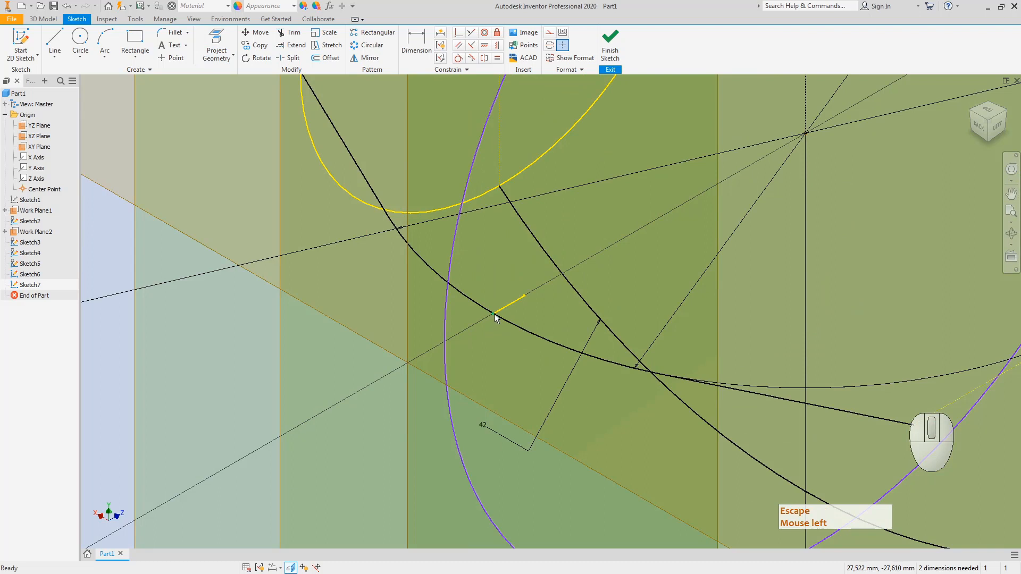
pyautogui.press('Escape')
pyautogui.click(502, 307)
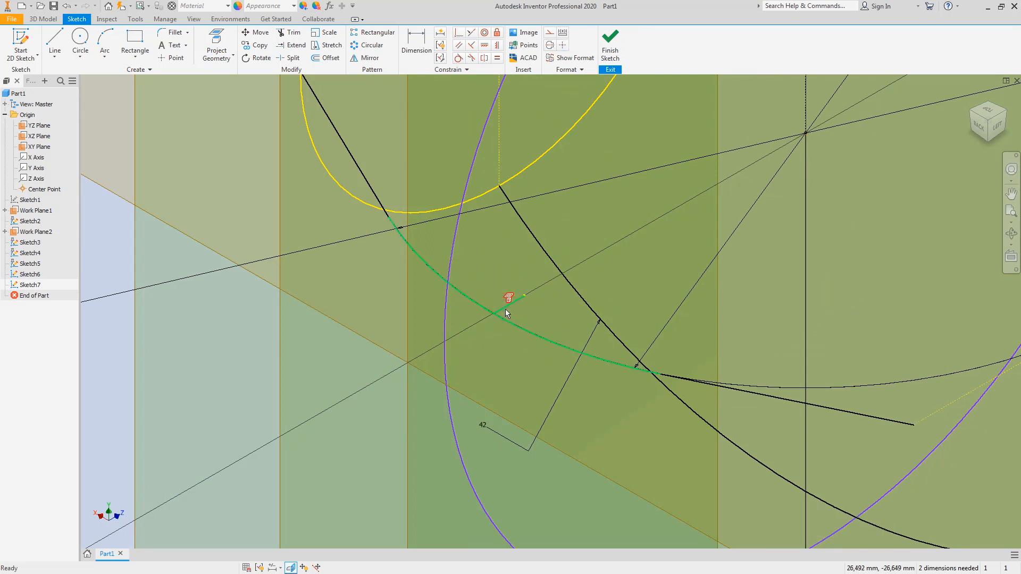
pyautogui.rightClick(507, 309)
pyautogui.click(552, 309)
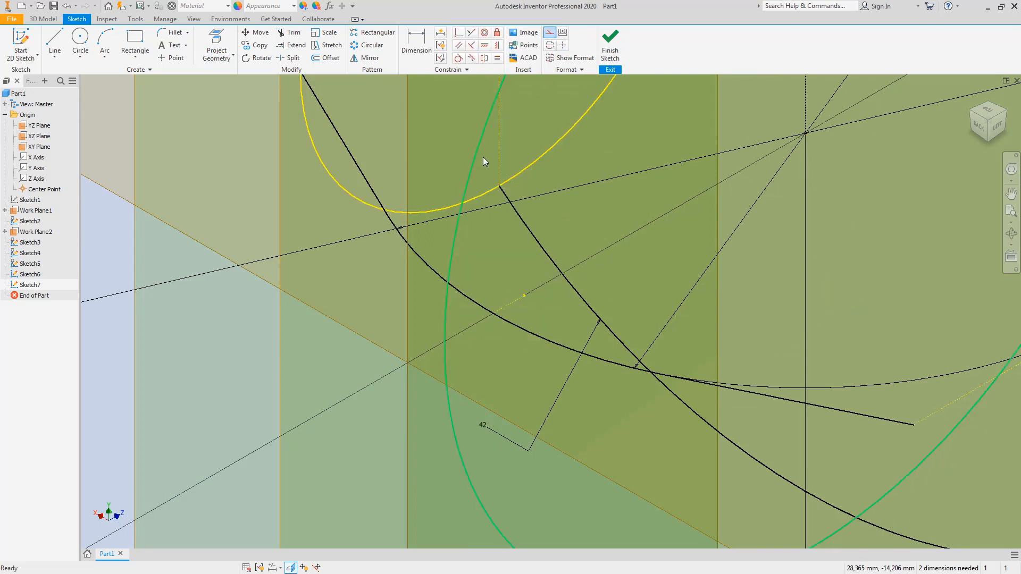
# Step: Constrain the large circle to pass through the point on the radius-42 arc
pyautogui.click(456, 33)
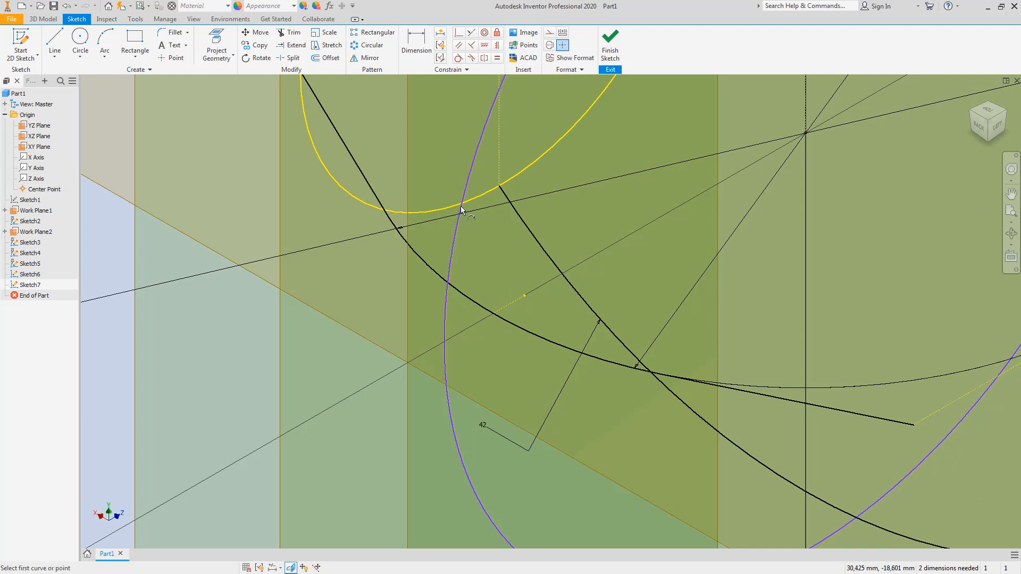
pyautogui.click(447, 328)
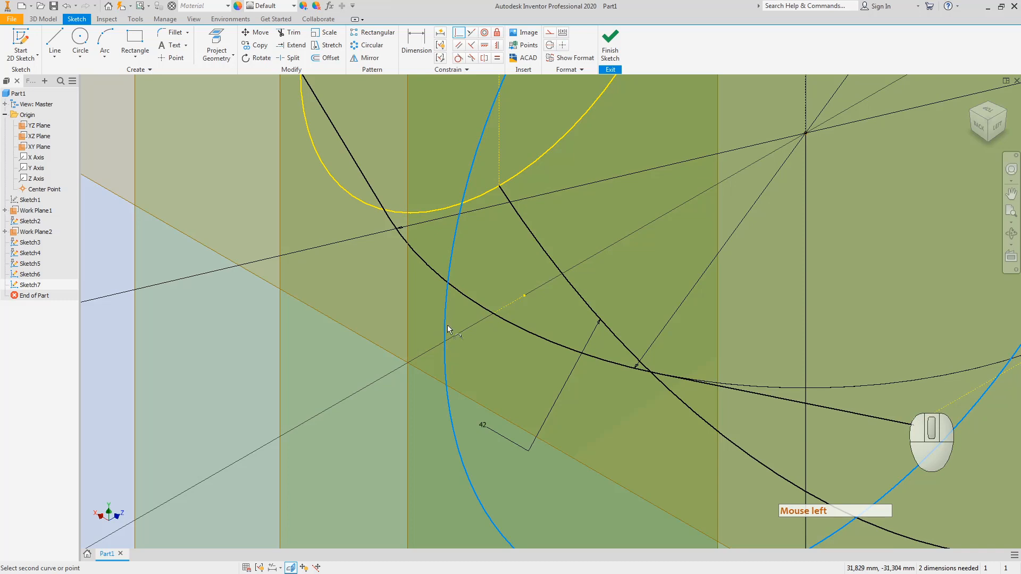
pyautogui.click(493, 313)
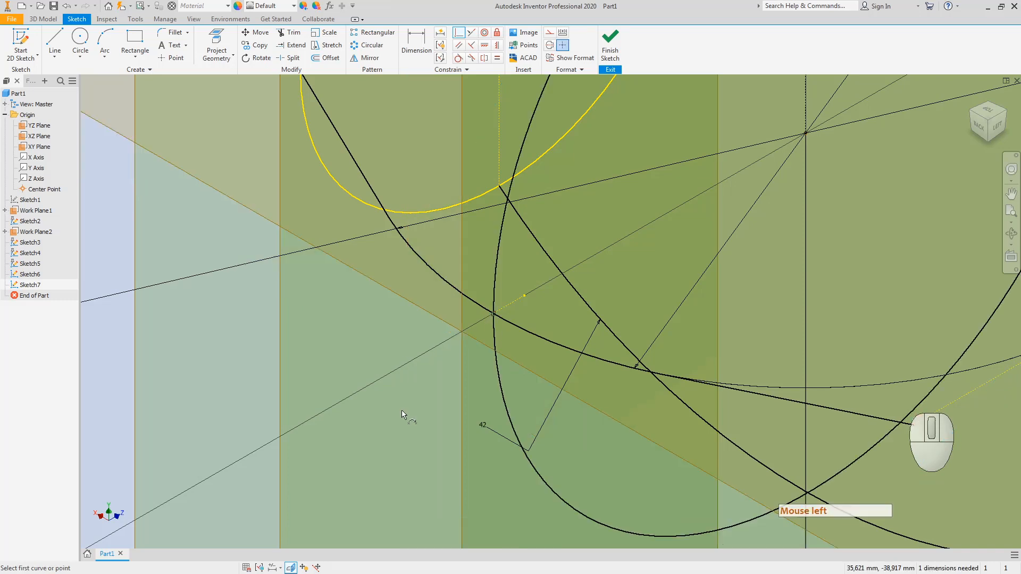
pyautogui.click(995, 123)
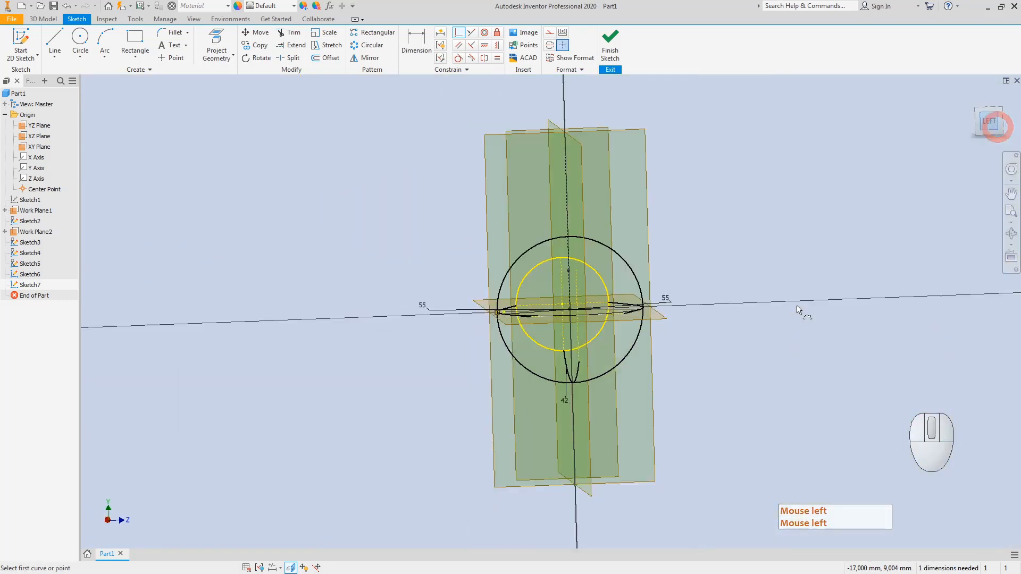
# Step: Project the vertical line into Sketch7 and finish the sketch
pyautogui.click(998, 110)
pyautogui.scroll(5, 561, 375)
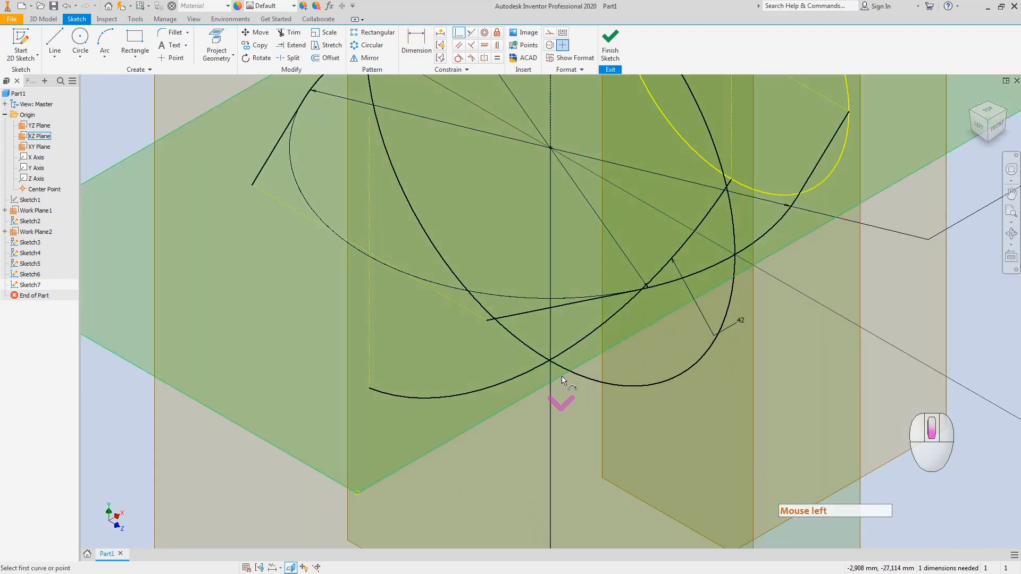
pyautogui.scroll(3, 562, 375)
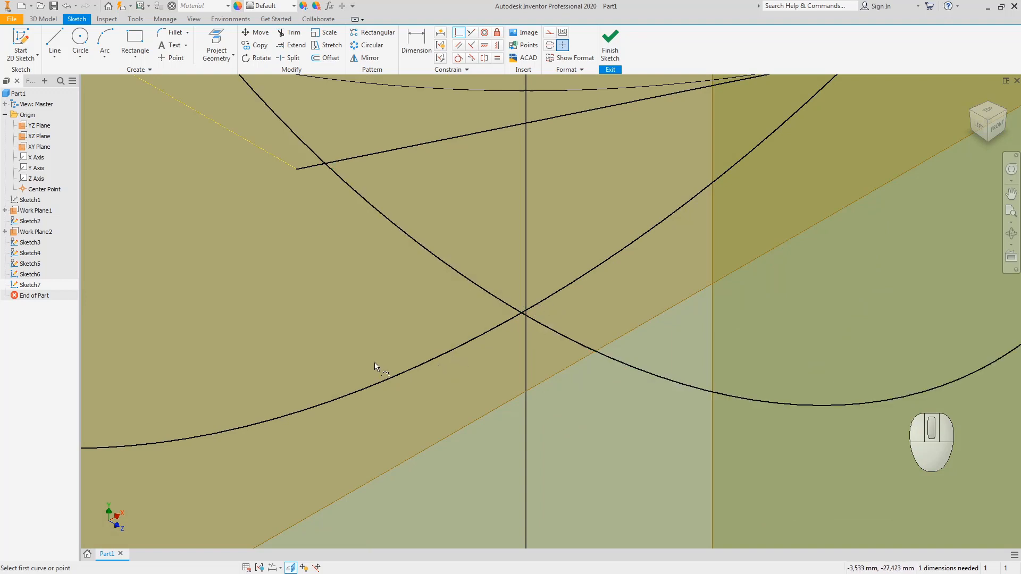
pyautogui.click(217, 43)
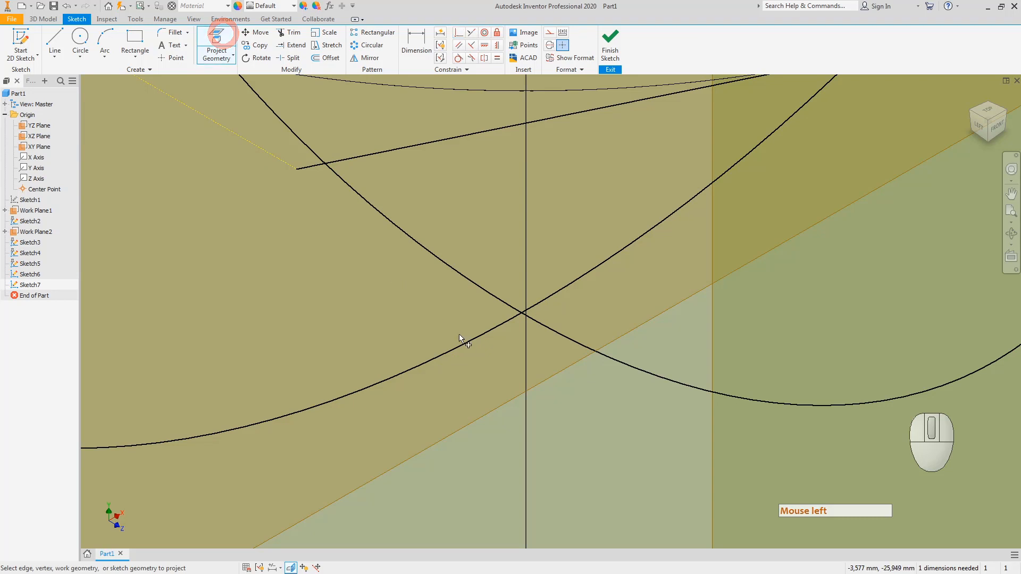
pyautogui.click(464, 346)
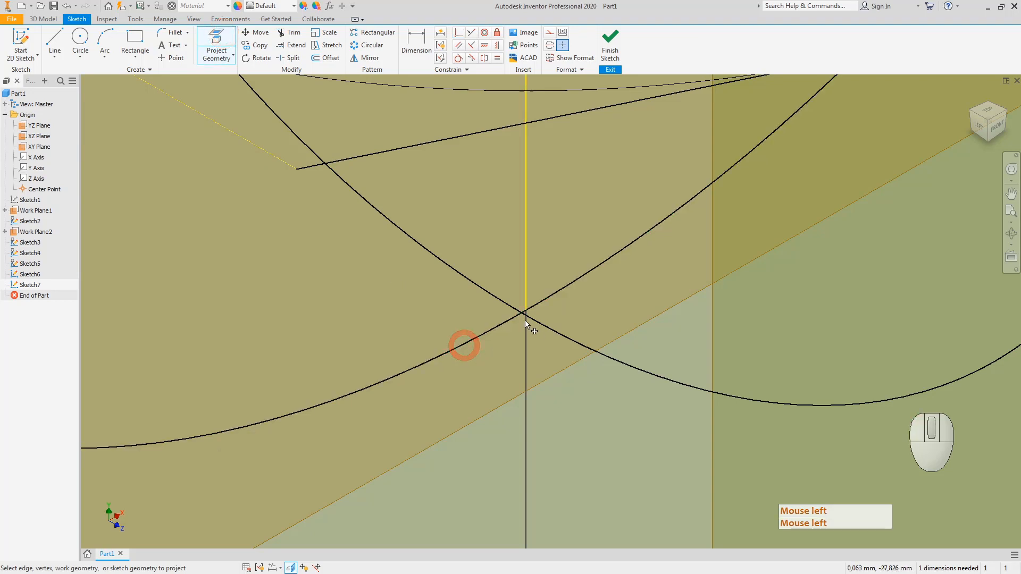
pyautogui.scroll(-3, 525, 321)
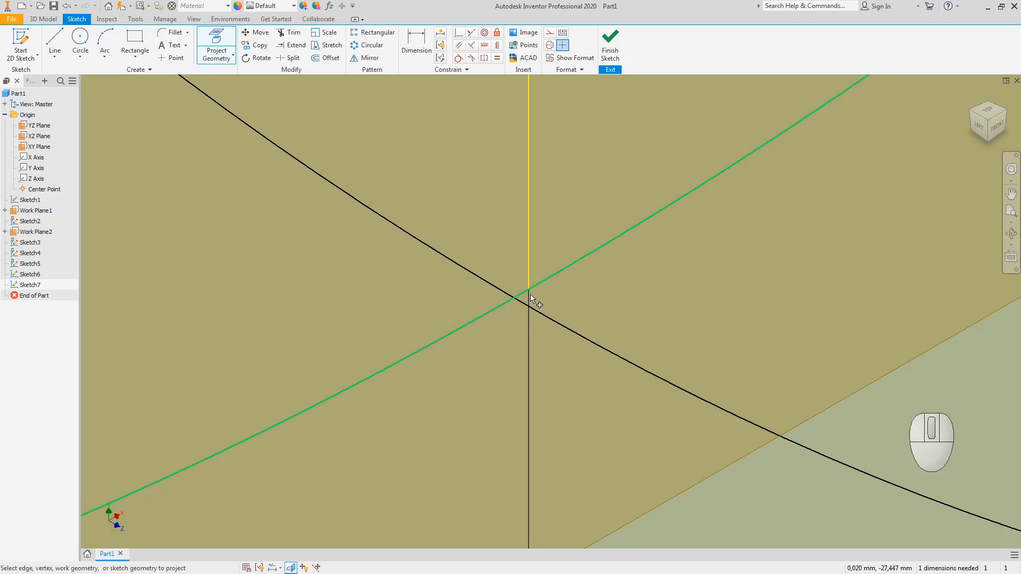
pyautogui.click(609, 54)
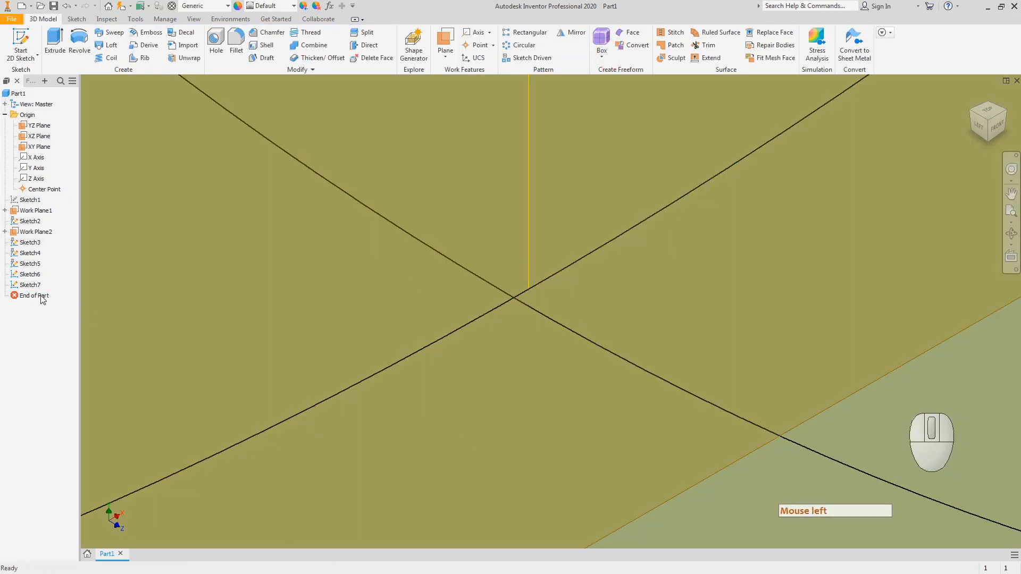
# Step: Undo the sketch finish and the projected vertical line, then finish Sketch7 again
pyautogui.hotkey('ctrl', 'z')
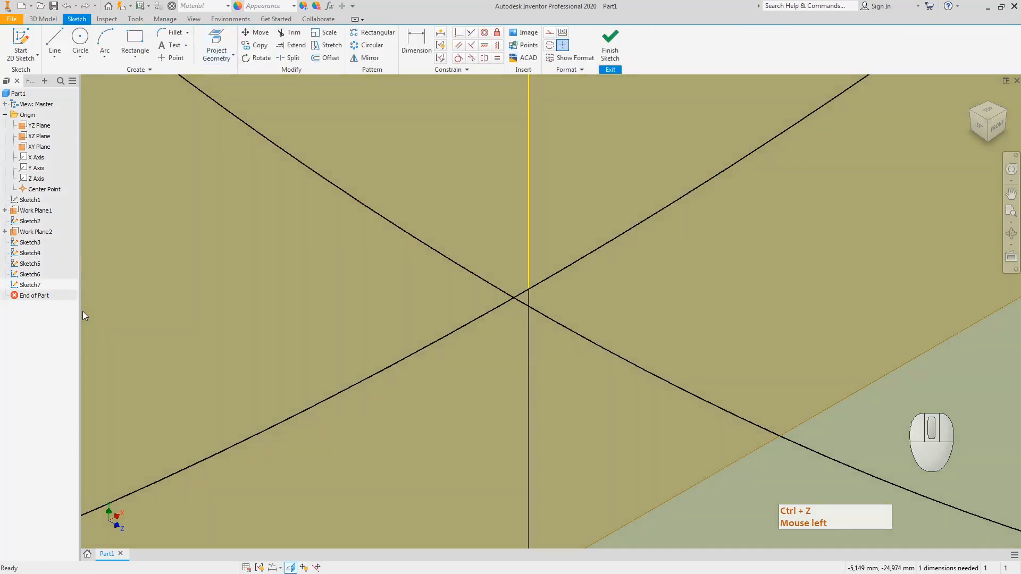
pyautogui.hotkey('ctrl', 'z')
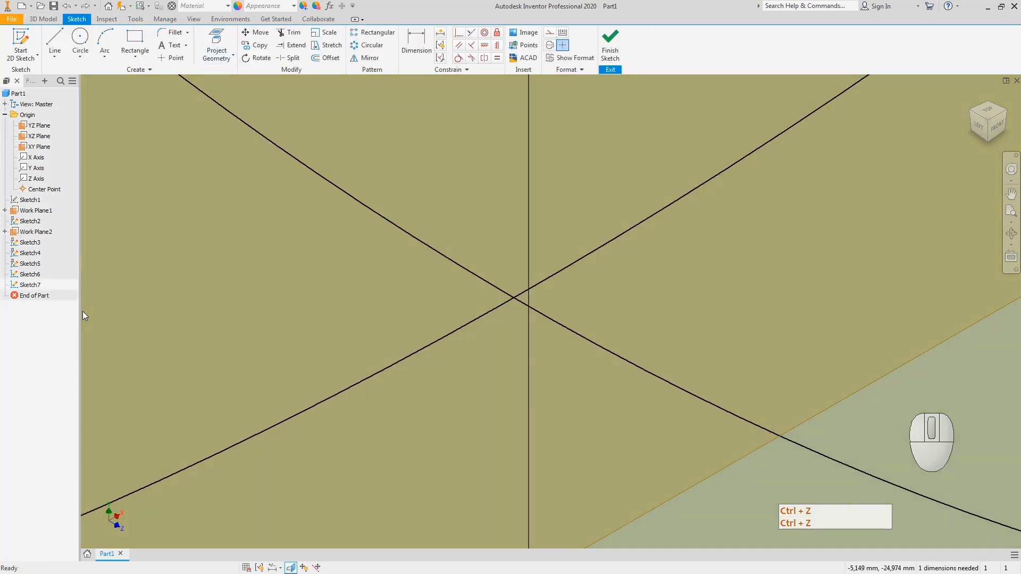
pyautogui.click(609, 40)
# Step: Inspect all seven sketches from front and isometric views, selecting the left and middle ellipses
pyautogui.click(993, 123)
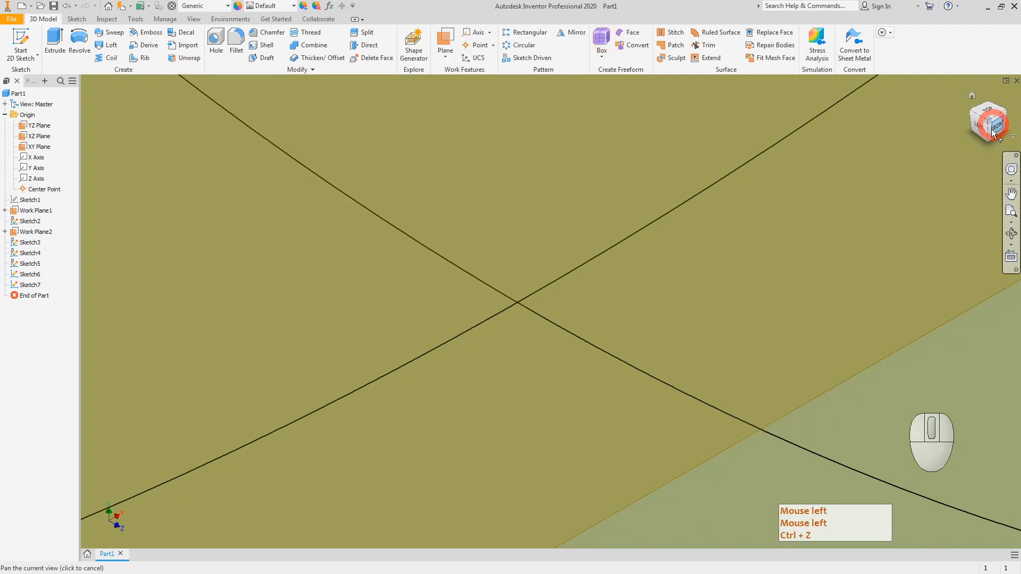
pyautogui.scroll(-3, 559, 369)
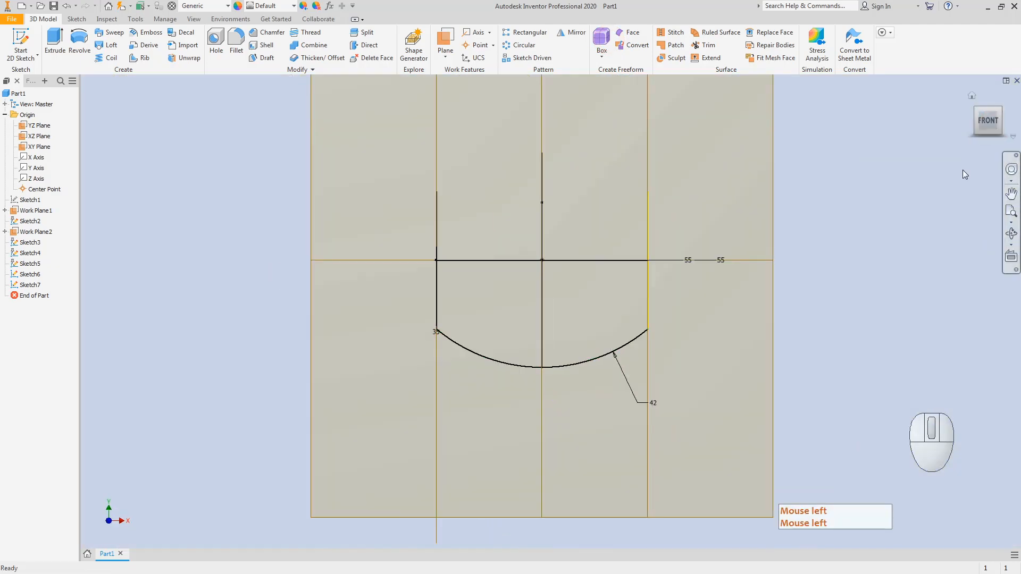
pyautogui.moveTo(997, 110); pyautogui.dragTo(982, 126)
pyautogui.scroll(-3, 537, 368)
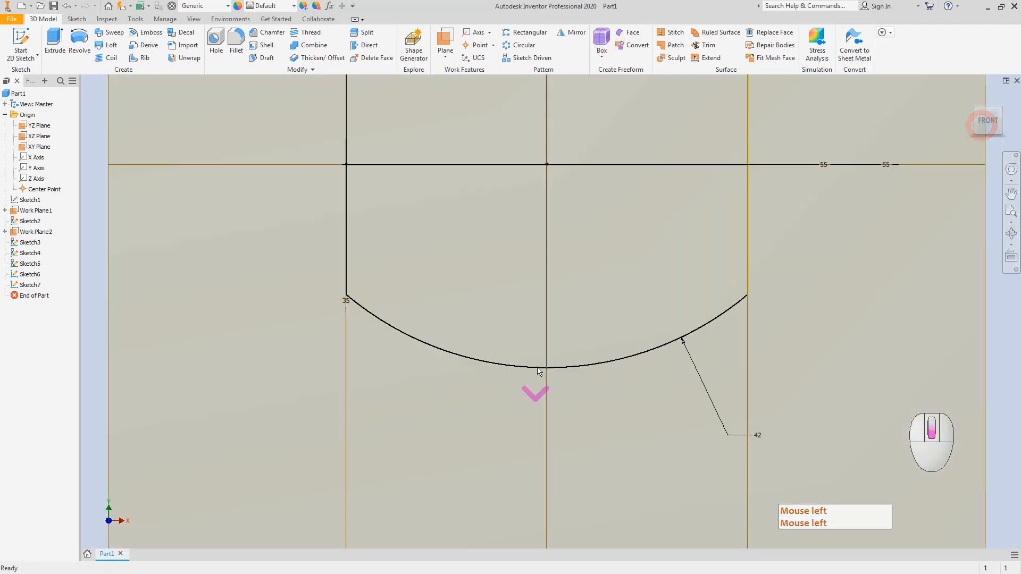
pyautogui.click(1005, 108)
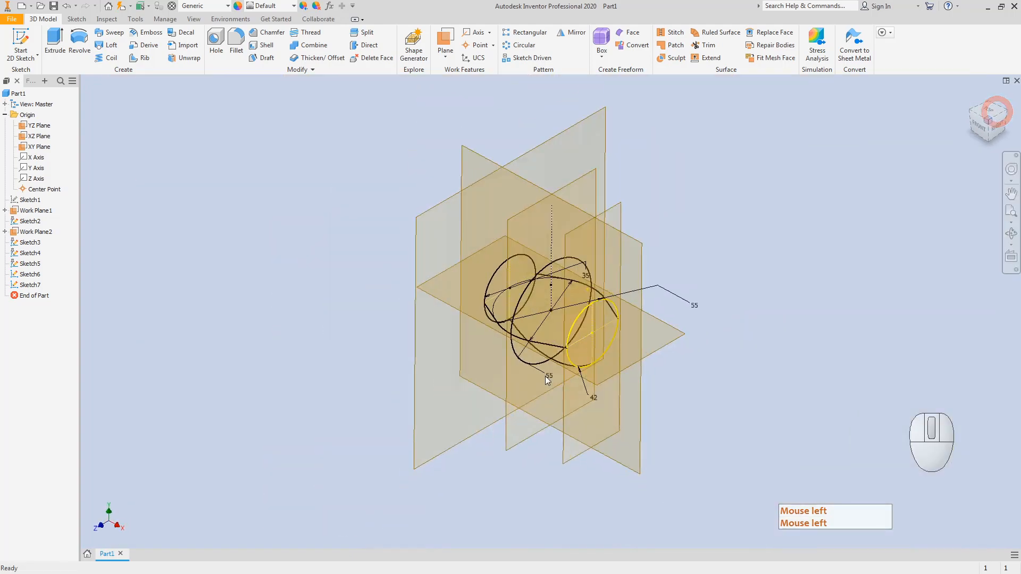
pyautogui.click(496, 275)
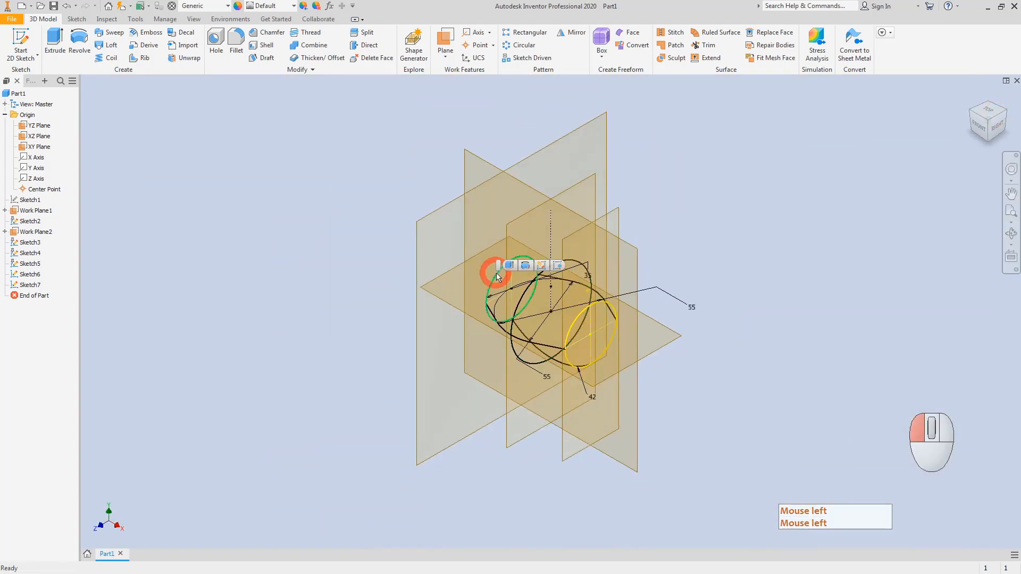
pyautogui.click(571, 262)
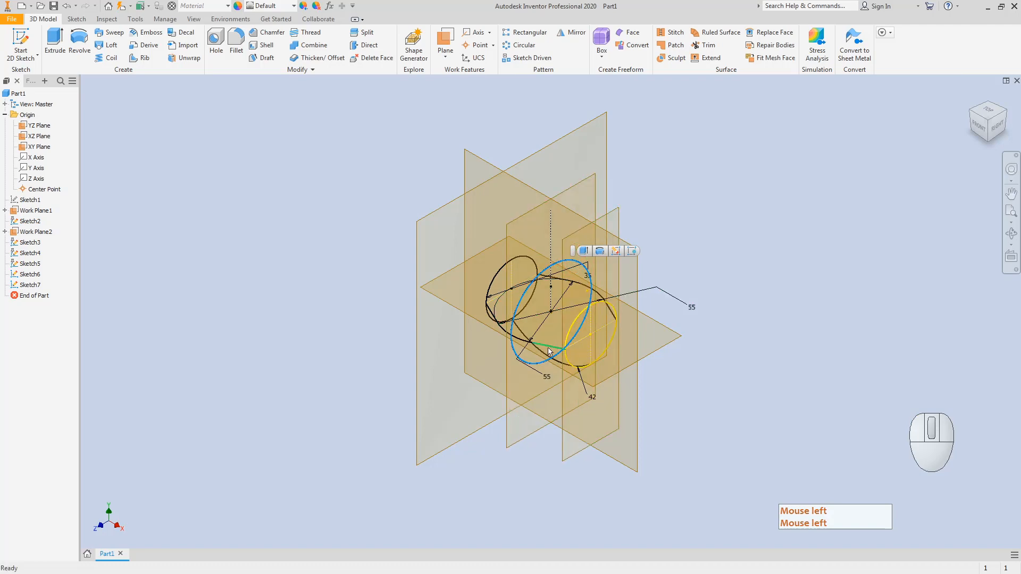
# Step: Move Sketch6 below Sketch7 in the model browser and select Sketch7 to check it
pyautogui.scroll(6, 548, 347)
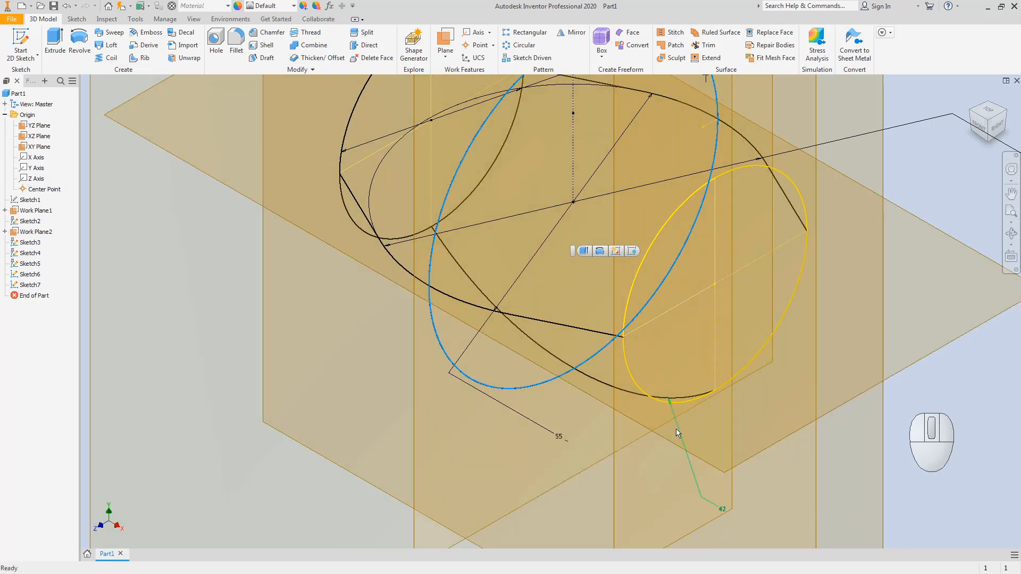
pyautogui.scroll(-5, 677, 433)
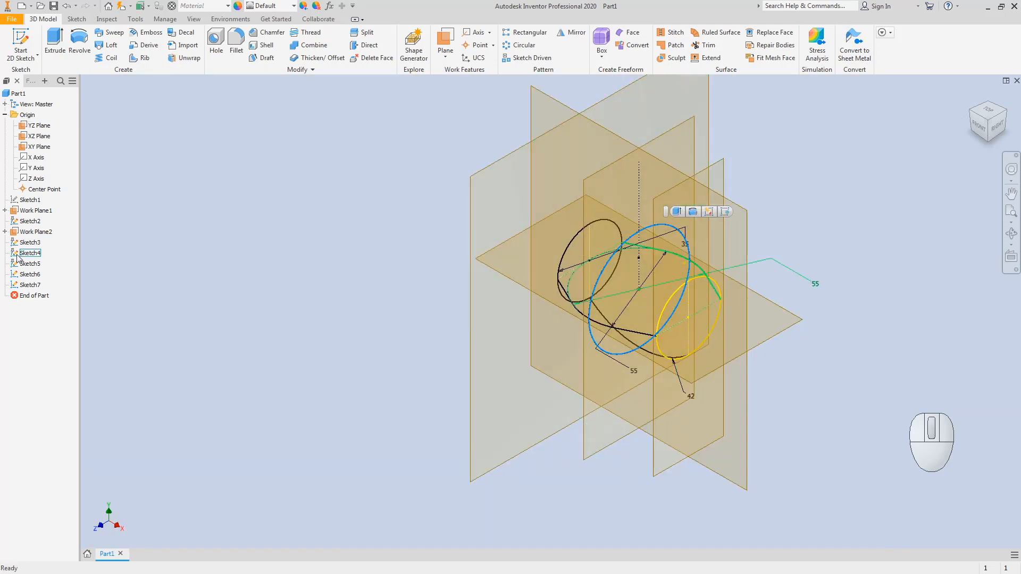
pyautogui.click(29, 273)
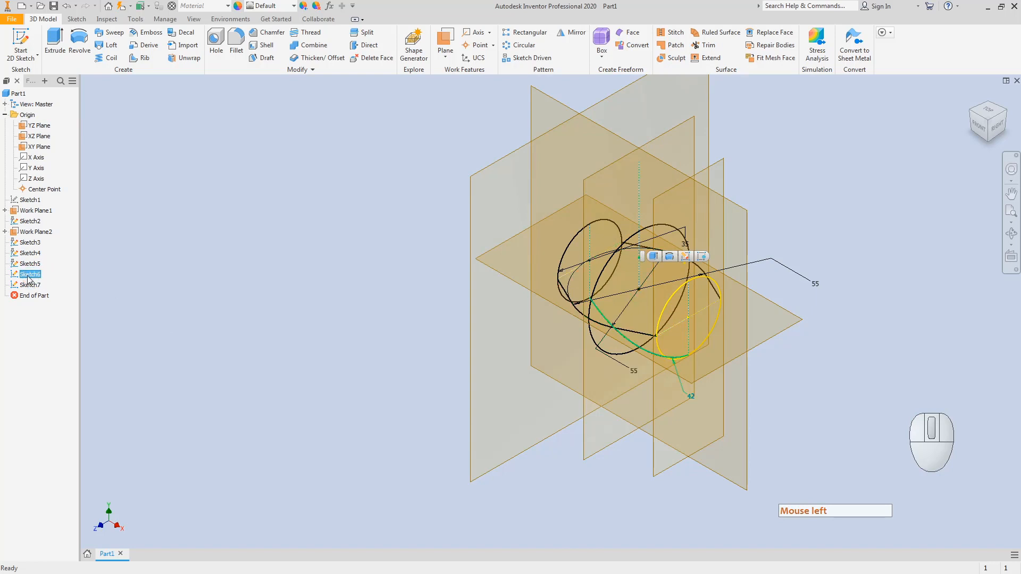
pyautogui.moveTo(30, 278); pyautogui.dragTo(42, 288)
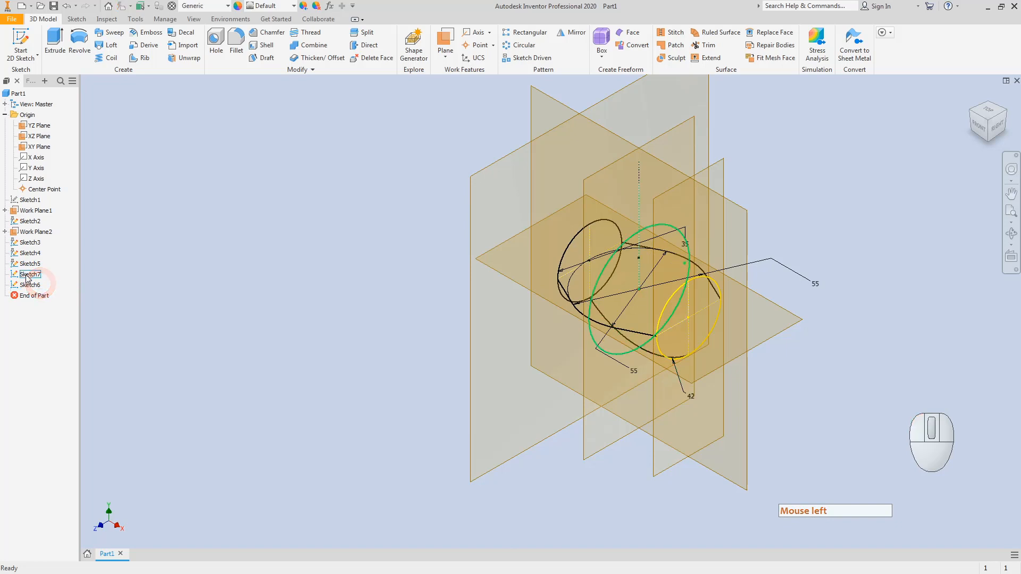
pyautogui.click(27, 275)
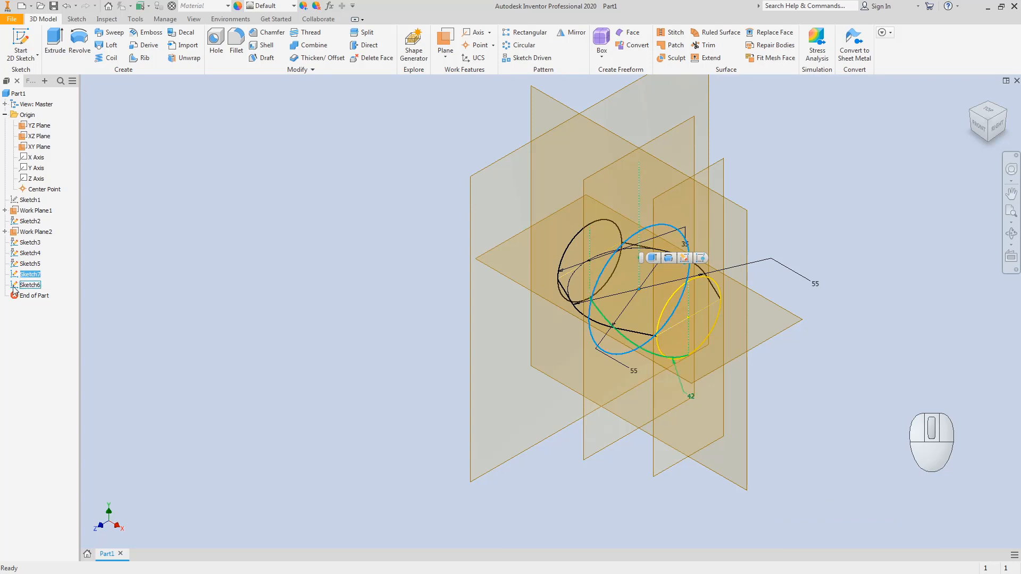
# Step: Edit Sketch6, delete its 42 dimension, and project the middle ellipse into it
pyautogui.doubleClick(18, 288)
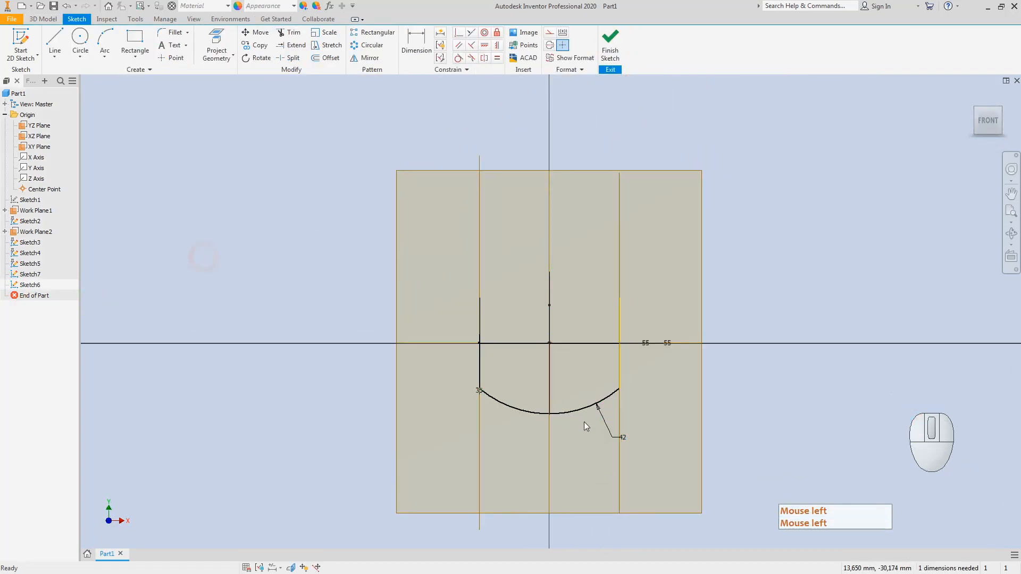
pyautogui.click(604, 423)
pyautogui.press('Delete')
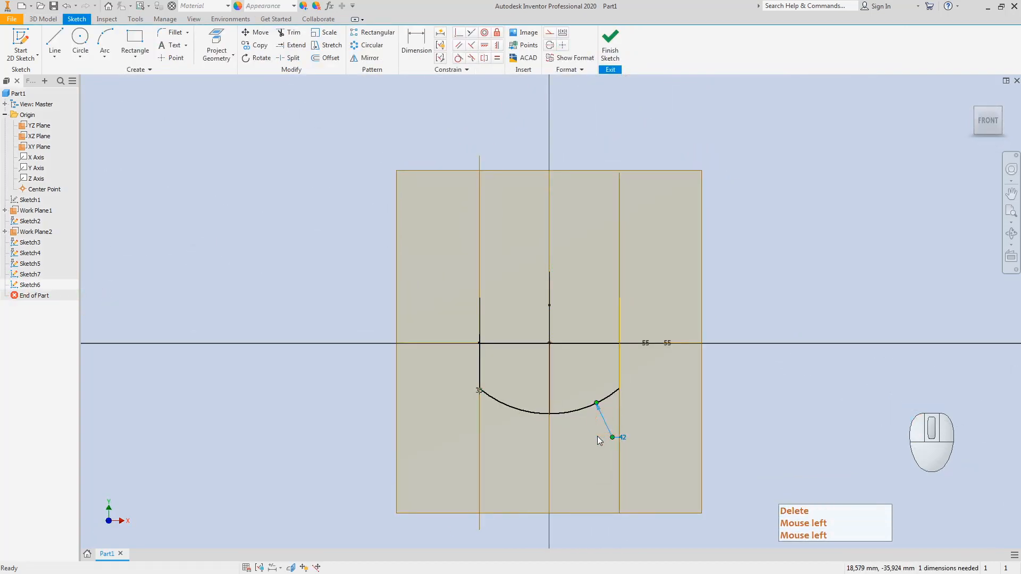
pyautogui.click(1001, 108)
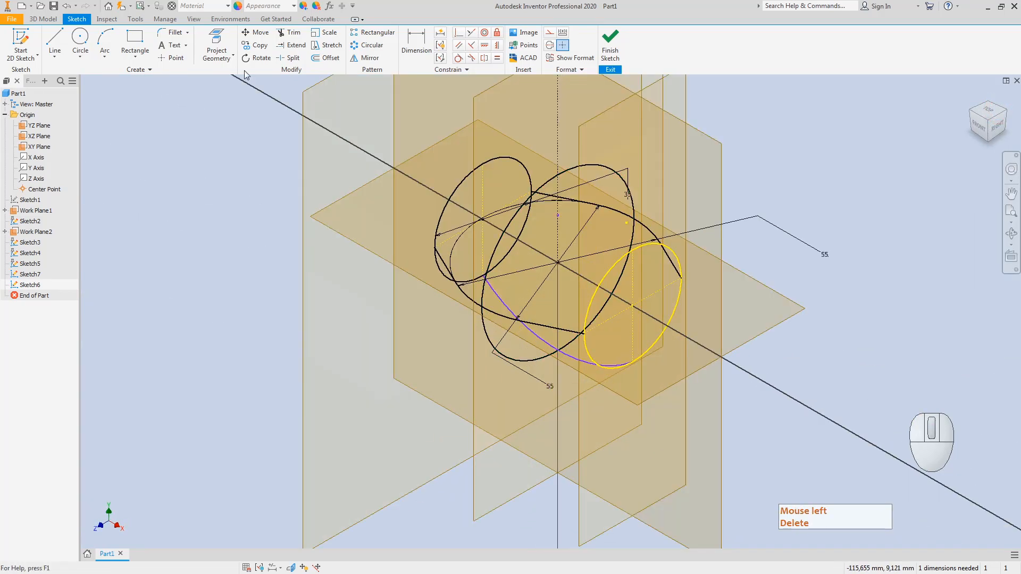
pyautogui.click(216, 40)
pyautogui.click(513, 360)
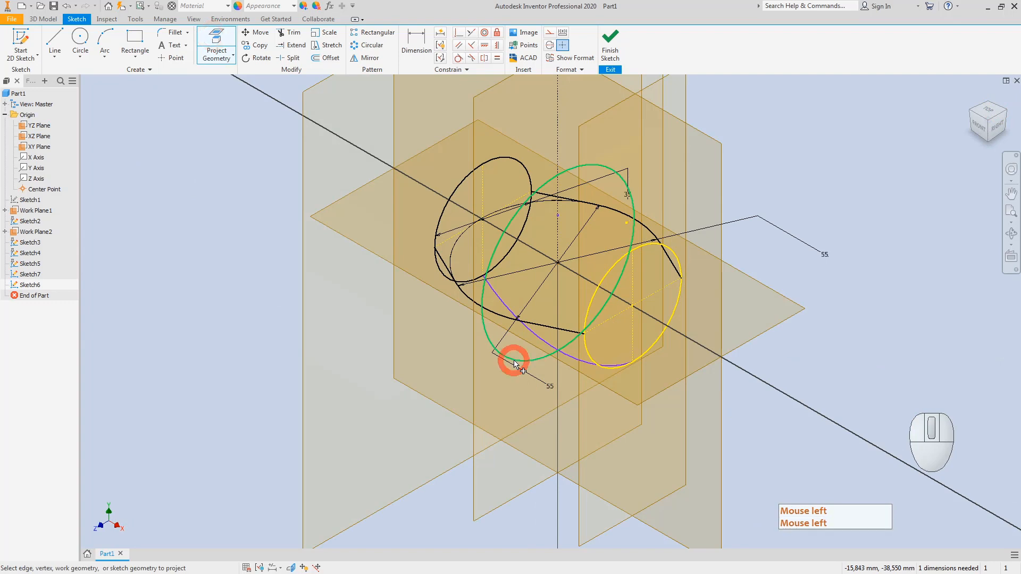
pyautogui.scroll(5, 556, 330)
pyautogui.scroll(5, 555, 329)
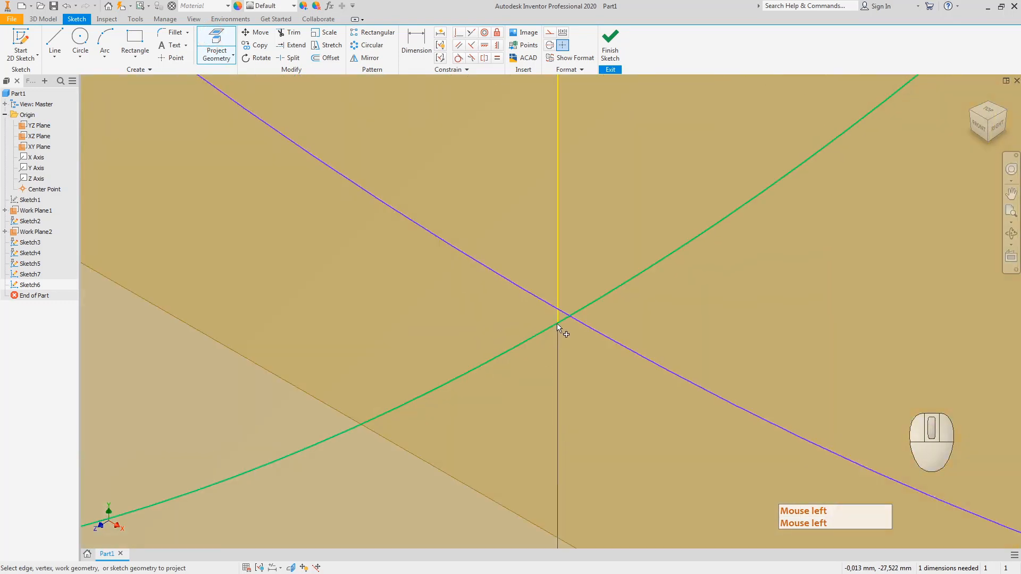
pyautogui.press('Escape')
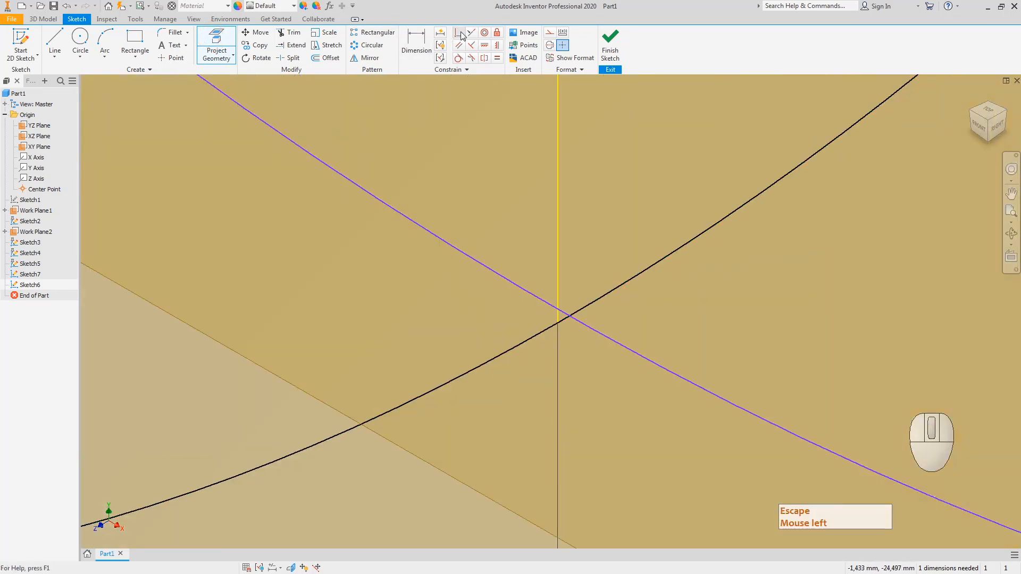
# Step: Make the arc line coincident with the curve intersection
pyautogui.click(458, 32)
pyautogui.click(607, 340)
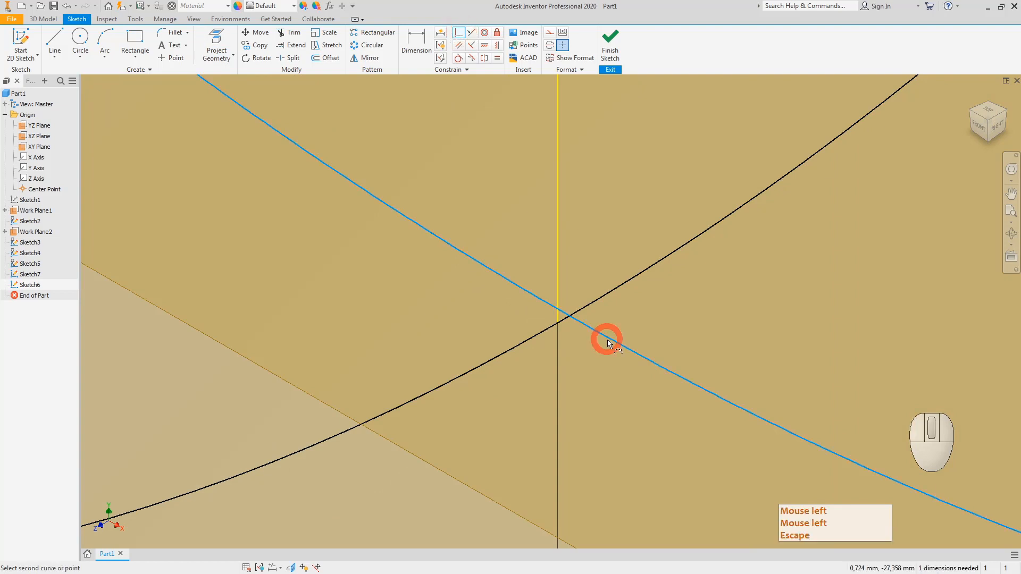
pyautogui.click(557, 324)
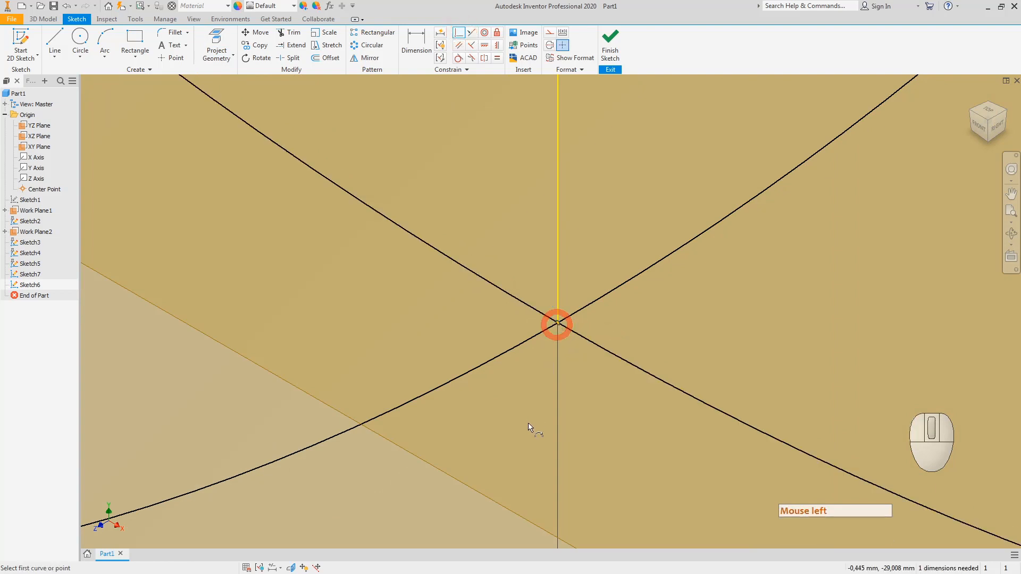
pyautogui.press('Escape')
pyautogui.press('Escape')
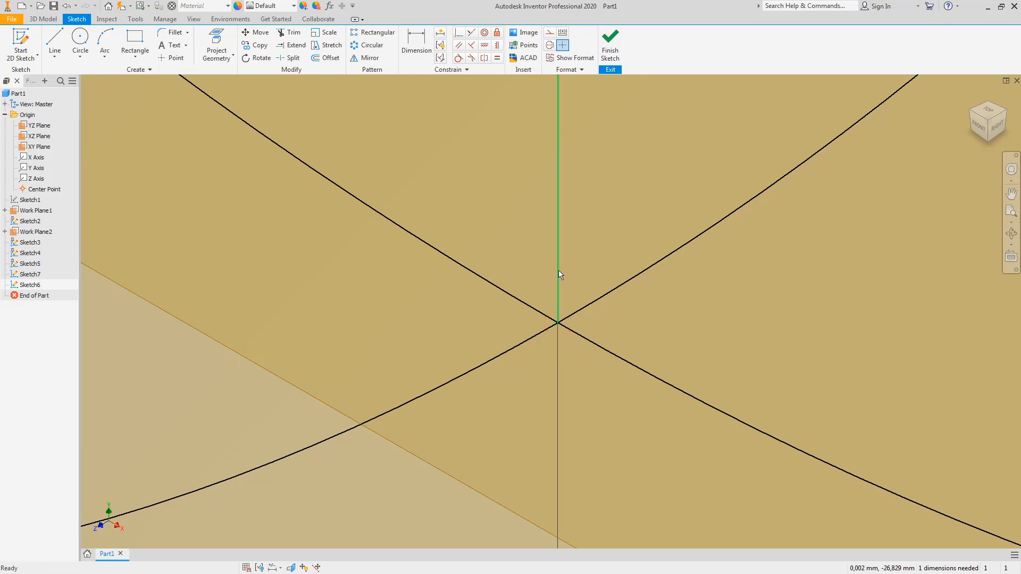
# Step: Turn the vertical line into construction geometry and finish the sketch
pyautogui.rightClick(557, 270)
pyautogui.click(600, 269)
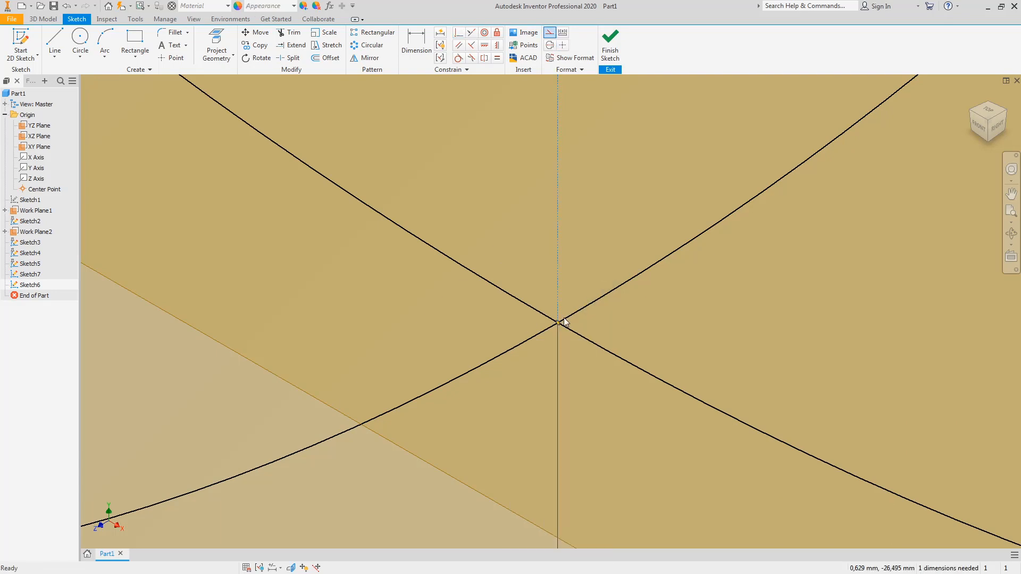
pyautogui.press('F6')
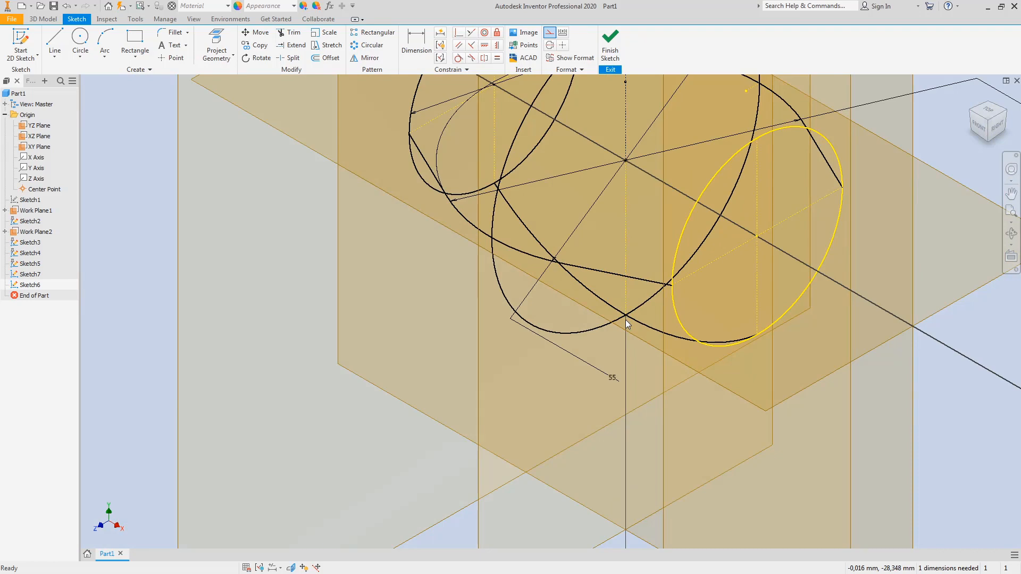
pyautogui.press('Escape')
pyautogui.click(982, 135)
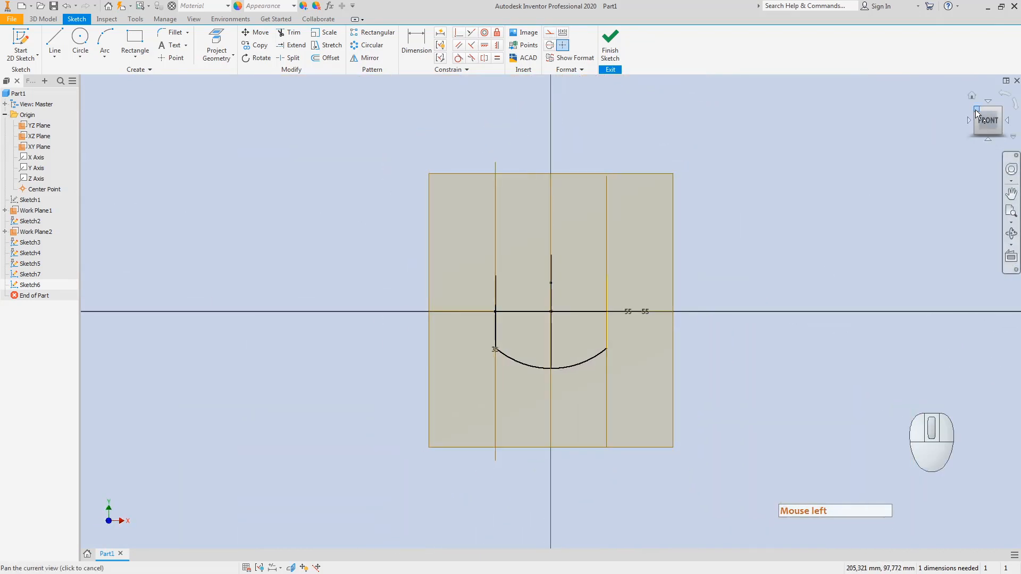
pyautogui.click(973, 107)
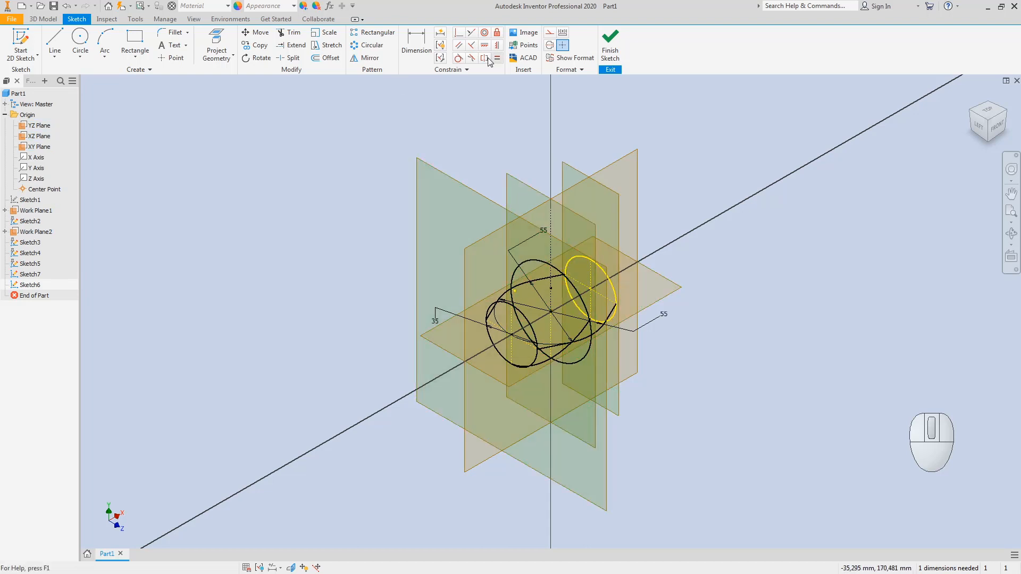
pyautogui.click(611, 42)
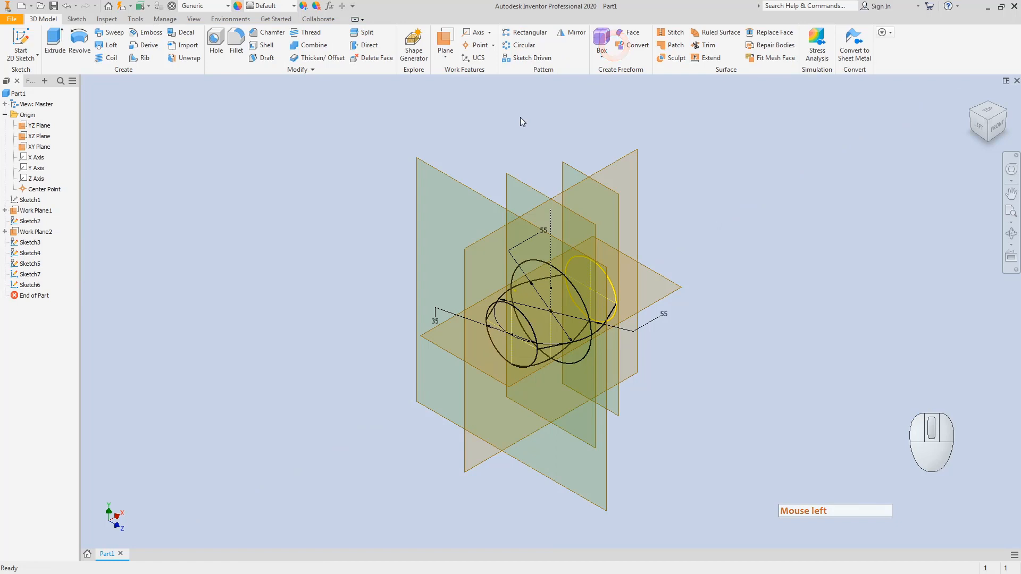
# Step: Start a loft with Sketch2, Sketch7 and Sketch3 as sections
pyautogui.click(109, 47)
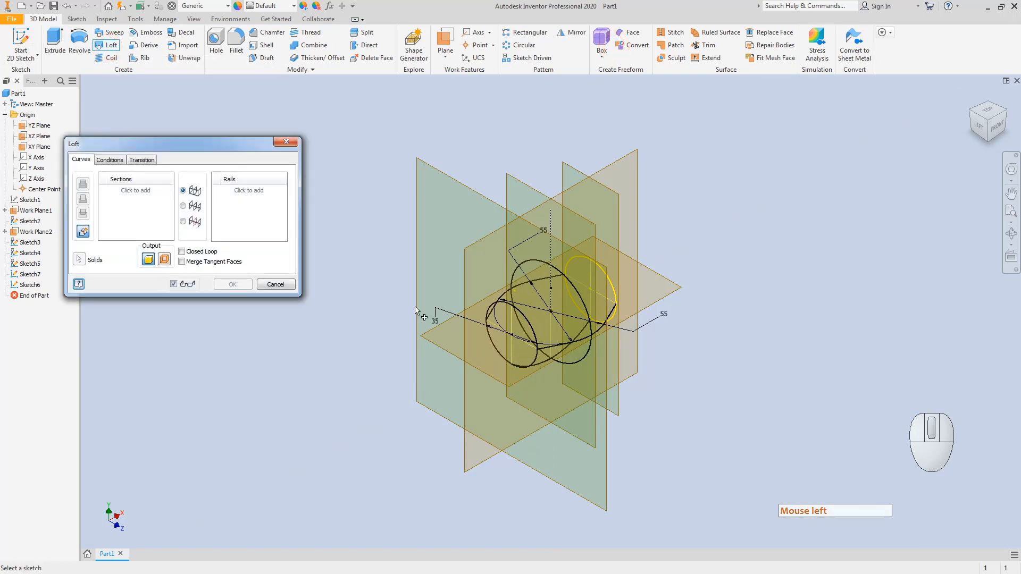
pyautogui.click(486, 307)
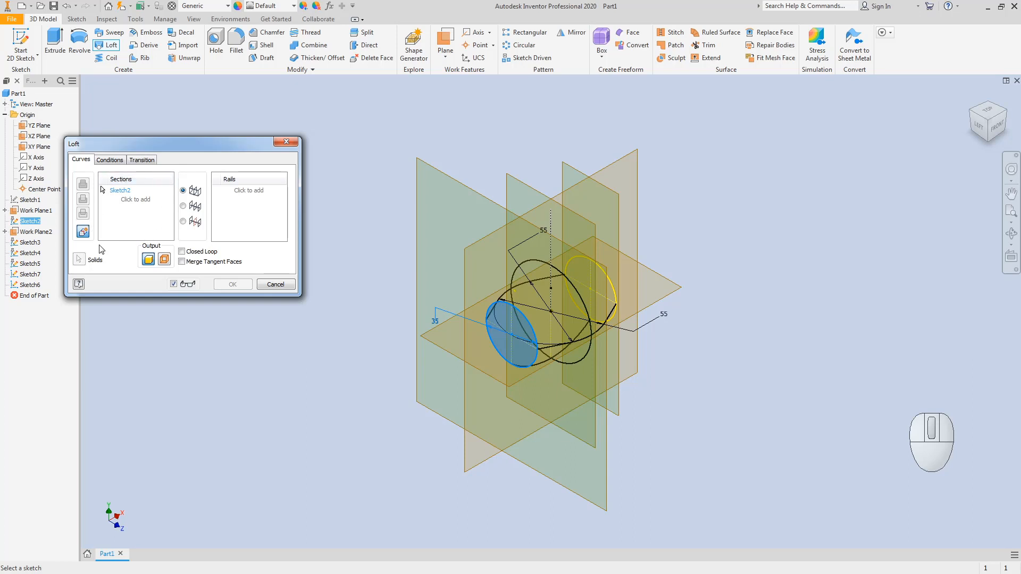
pyautogui.click(515, 275)
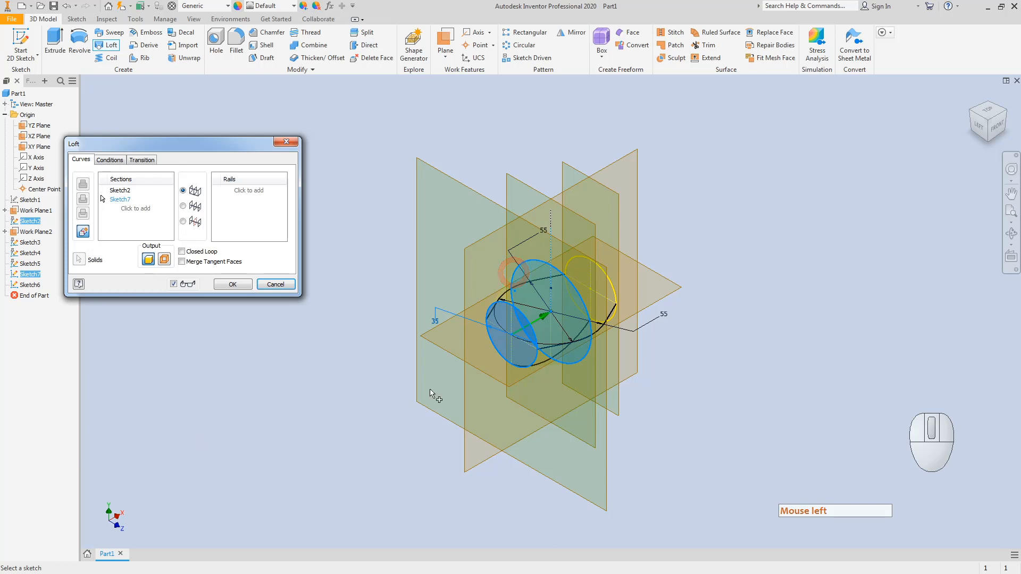
pyautogui.click(573, 257)
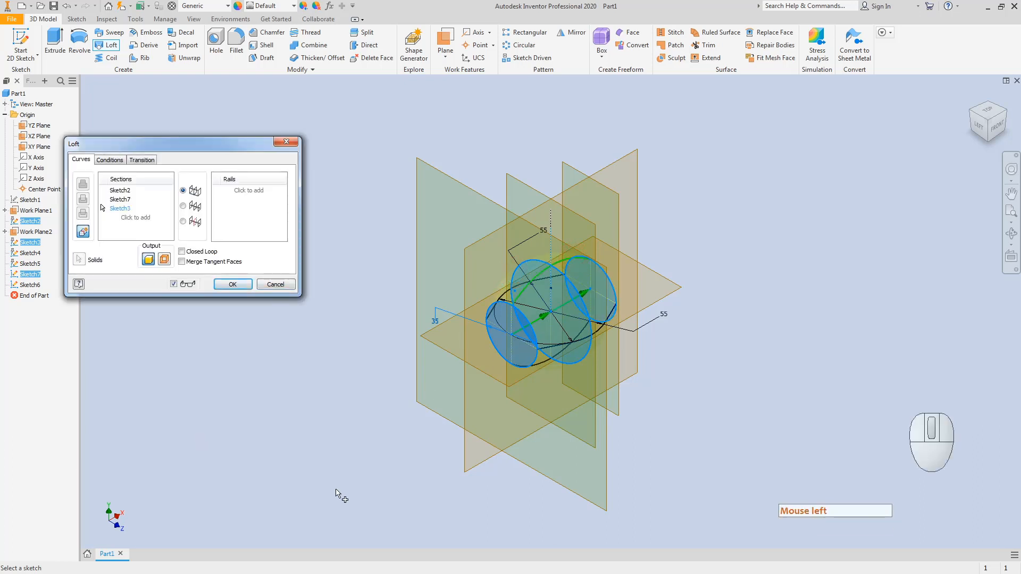
# Step: Add Sketch5, Sketch4 and Sketch6 as rails and create the lofted solid
pyautogui.click(248, 191)
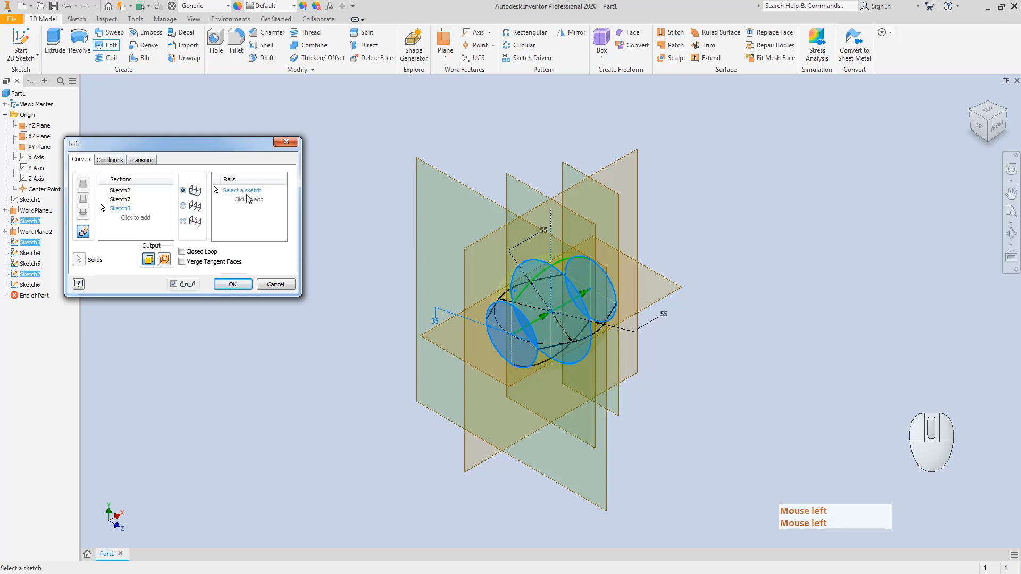
pyautogui.click(553, 349)
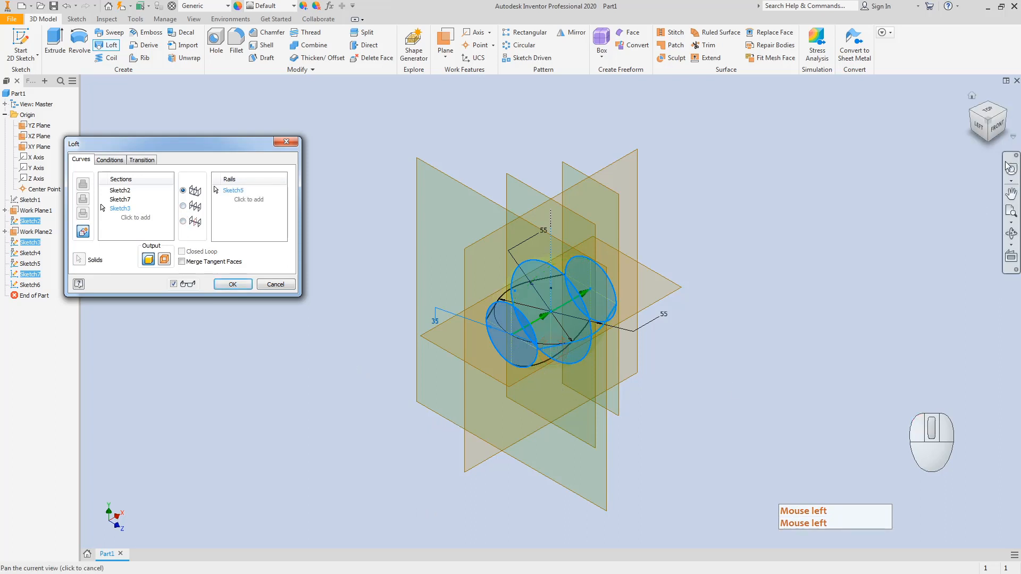
pyautogui.click(986, 110)
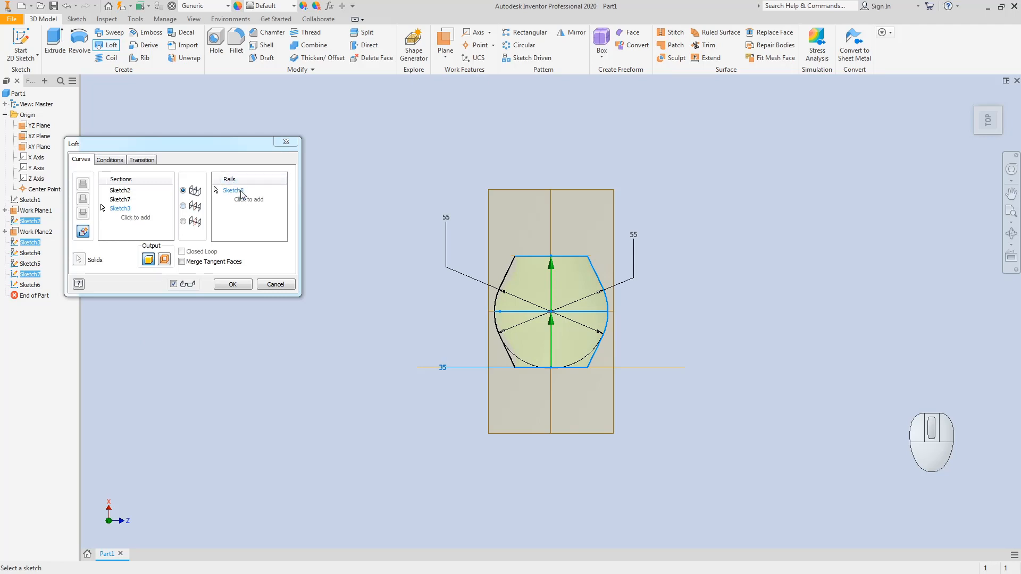
pyautogui.click(501, 286)
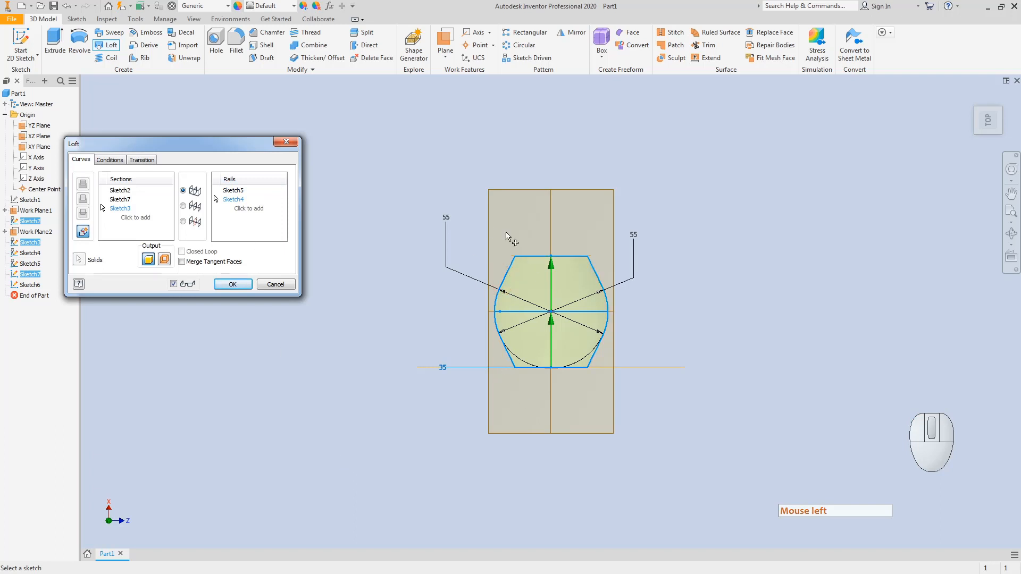
pyautogui.click(985, 145)
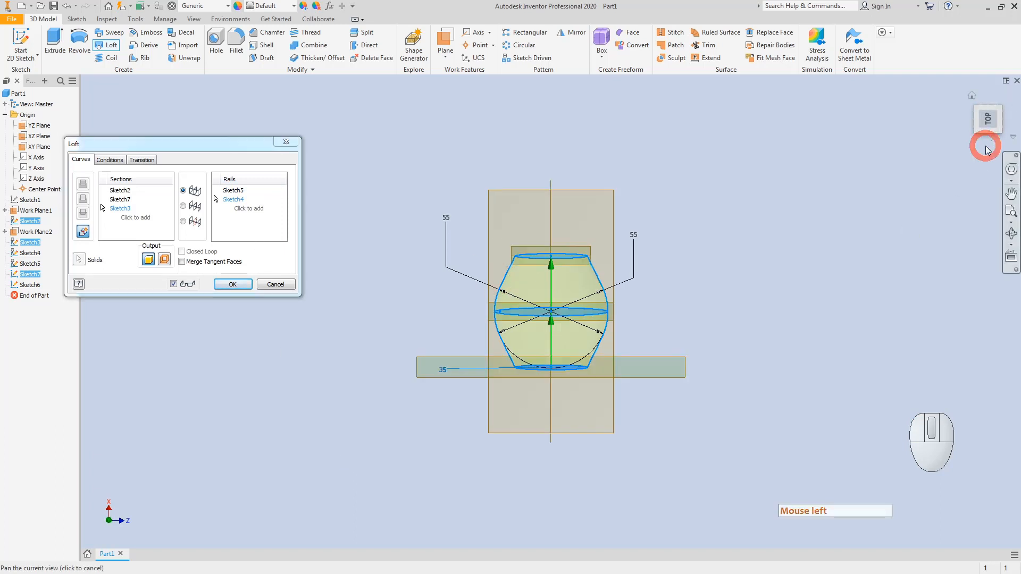
pyautogui.click(1008, 121)
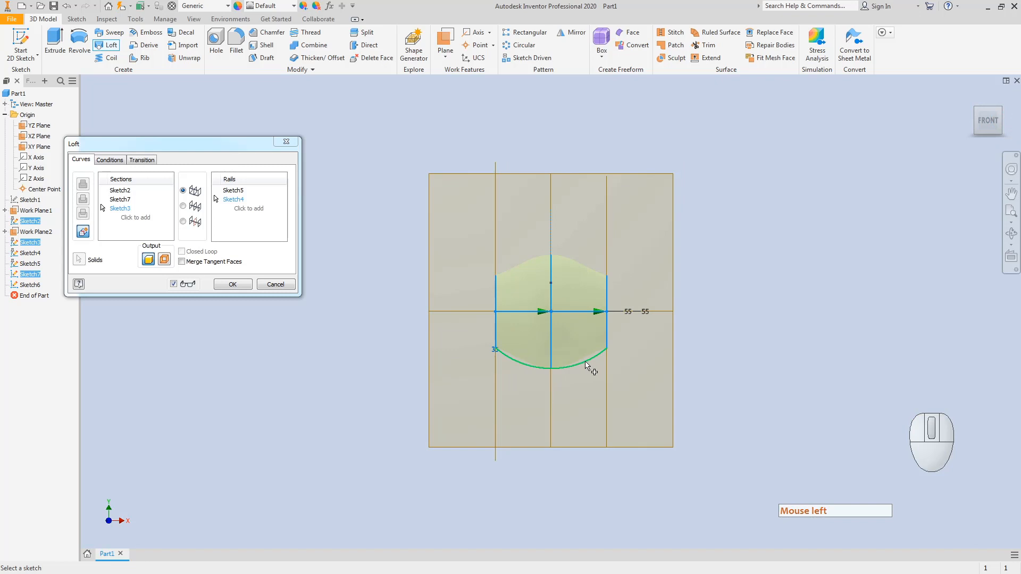
pyautogui.click(586, 366)
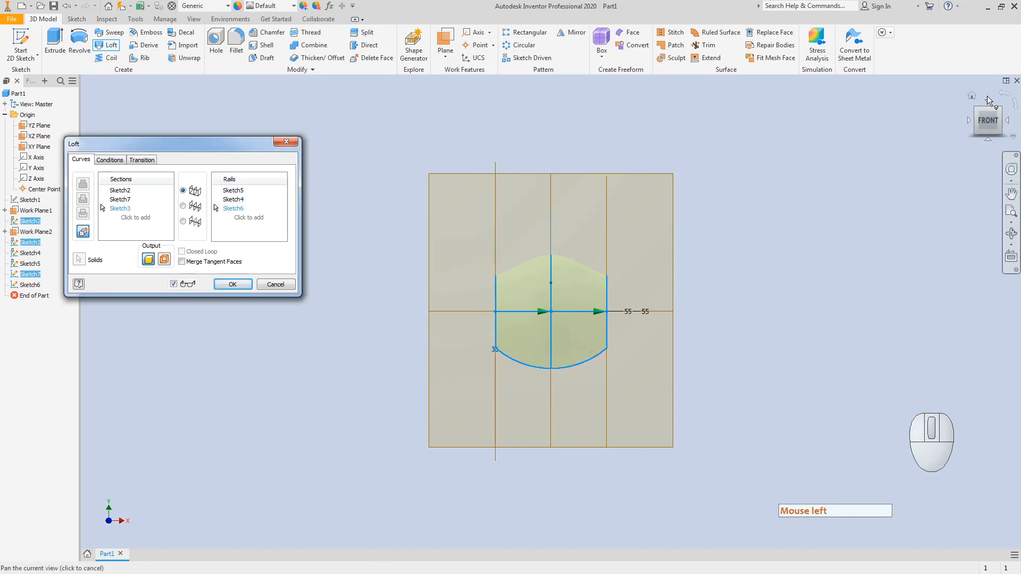
pyautogui.click(976, 109)
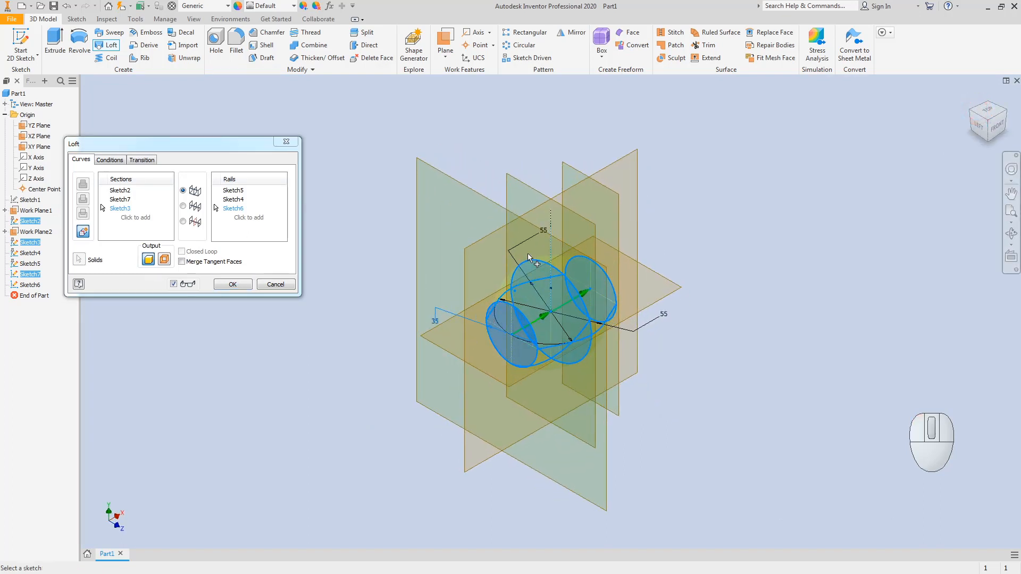
pyautogui.click(233, 284)
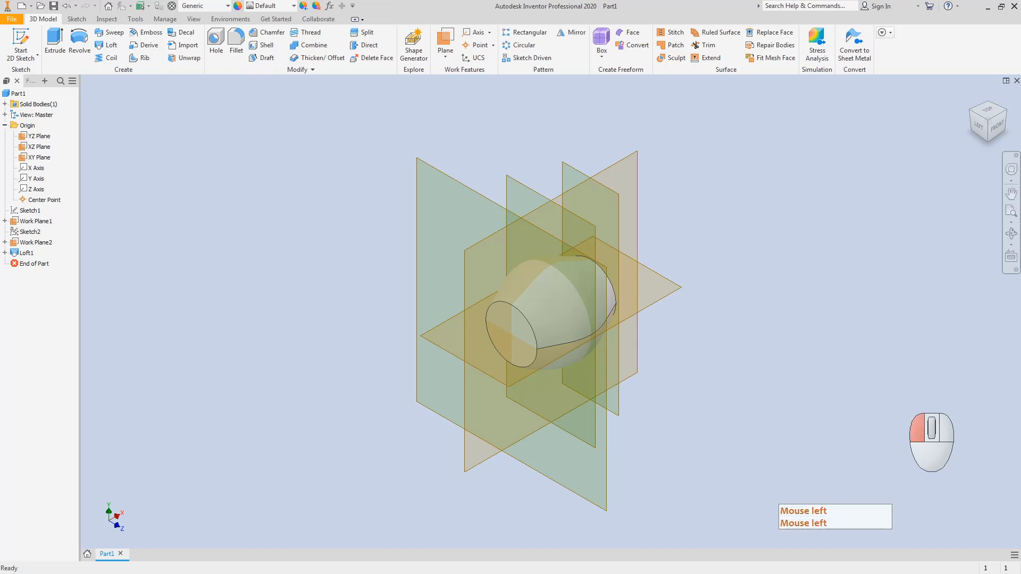
# Step: Switch with Alt+Tab to the red-marked valve drawing in Paint
pyautogui.hotkey('alt', 'Tab')
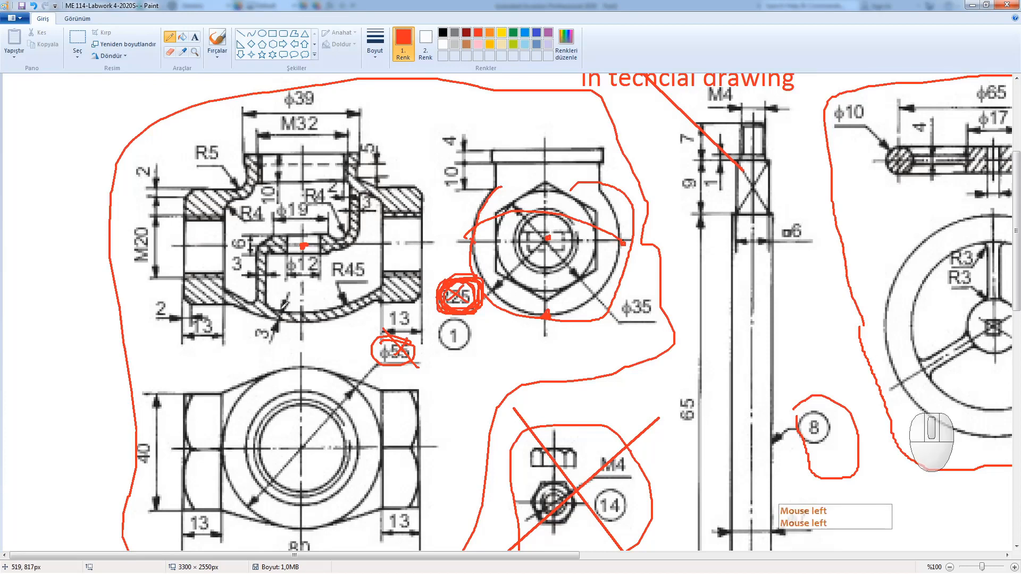
# Step: Trace the bottom wall, right and lower-left inner walls, and the R5 fillet in red
pyautogui.moveTo(274, 308)
pyautogui.mouseDown()
pyautogui.moveTo(308, 307)
pyautogui.moveTo(263, 315)
pyautogui.moveTo(300, 321)
pyautogui.mouseUp()
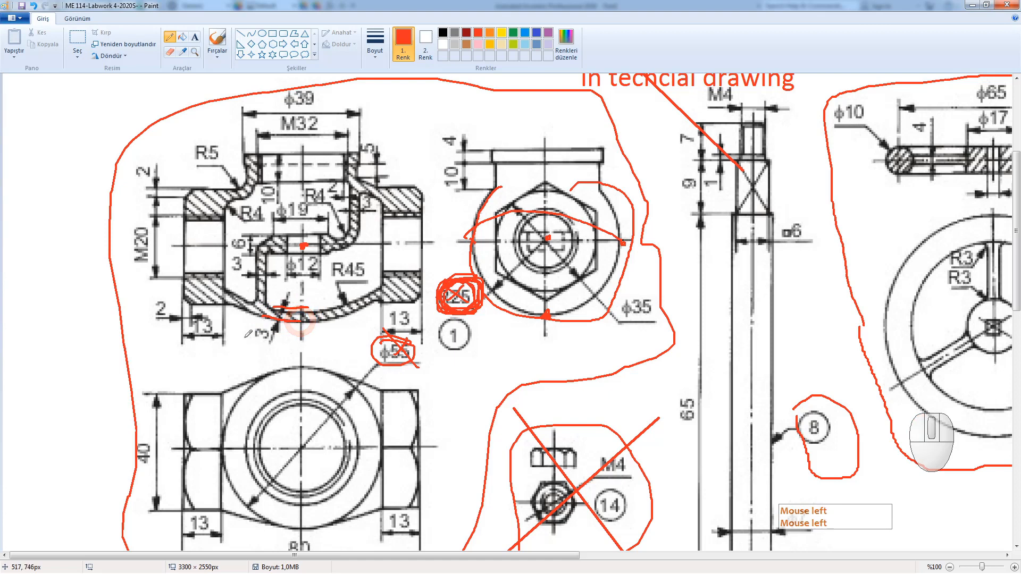
pyautogui.moveTo(348, 192); pyautogui.dragTo(343, 227)
pyautogui.moveTo(360, 193)
pyautogui.mouseDown()
pyautogui.moveTo(360, 220)
pyautogui.moveTo(334, 248)
pyautogui.mouseUp()
pyautogui.moveTo(256, 253)
pyautogui.mouseDown()
pyautogui.moveTo(257, 291)
pyautogui.moveTo(266, 287)
pyautogui.mouseUp()
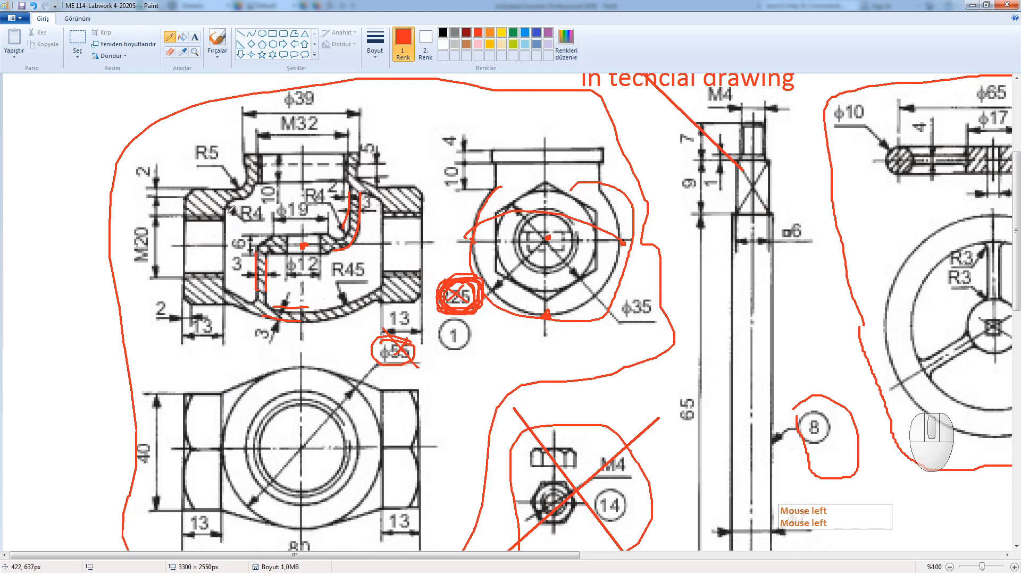
pyautogui.moveTo(231, 210)
pyautogui.mouseDown()
pyautogui.moveTo(258, 170)
pyautogui.moveTo(246, 165)
pyautogui.mouseUp()
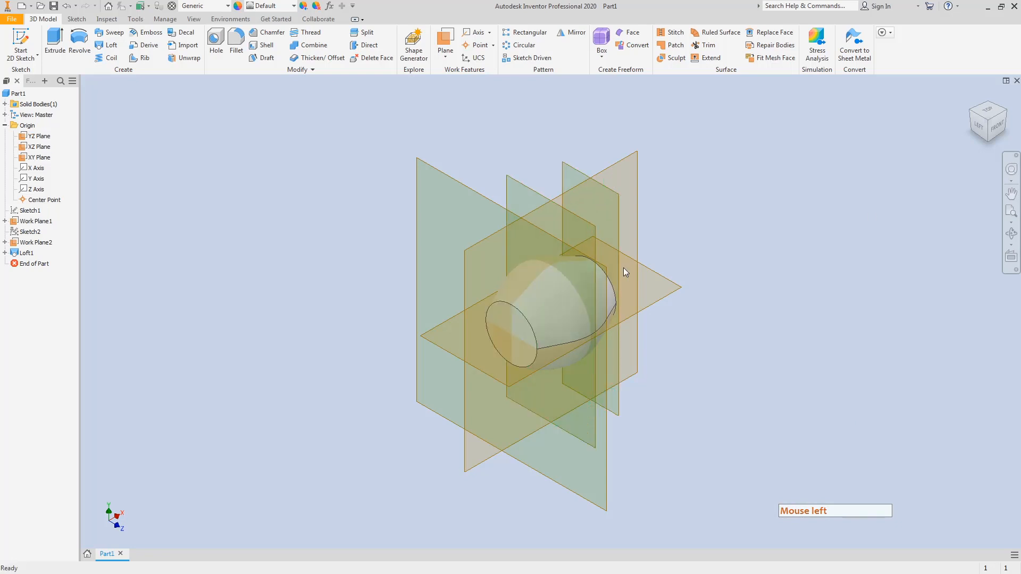
pyautogui.click(256, 47)
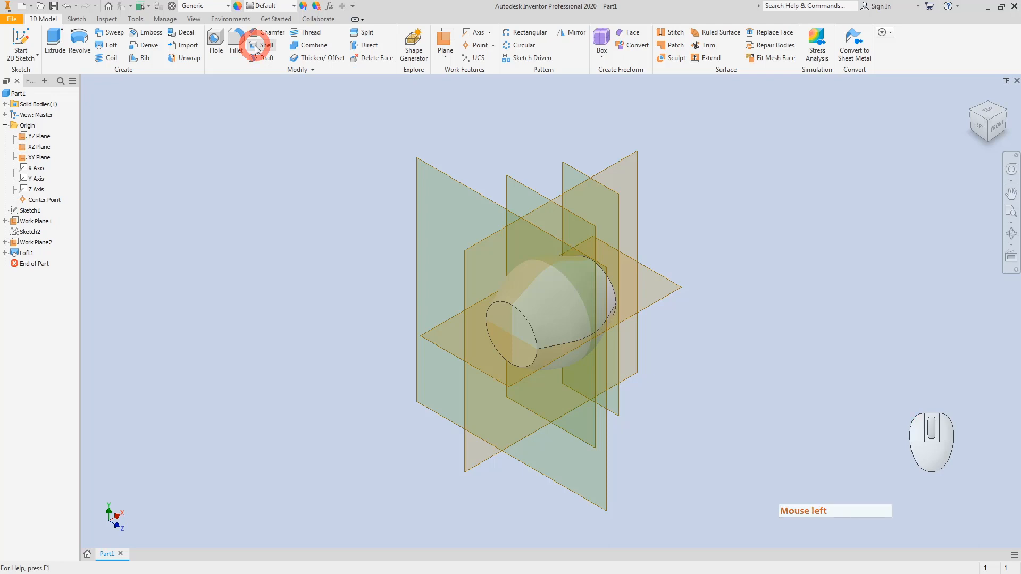
pyautogui.click(500, 327)
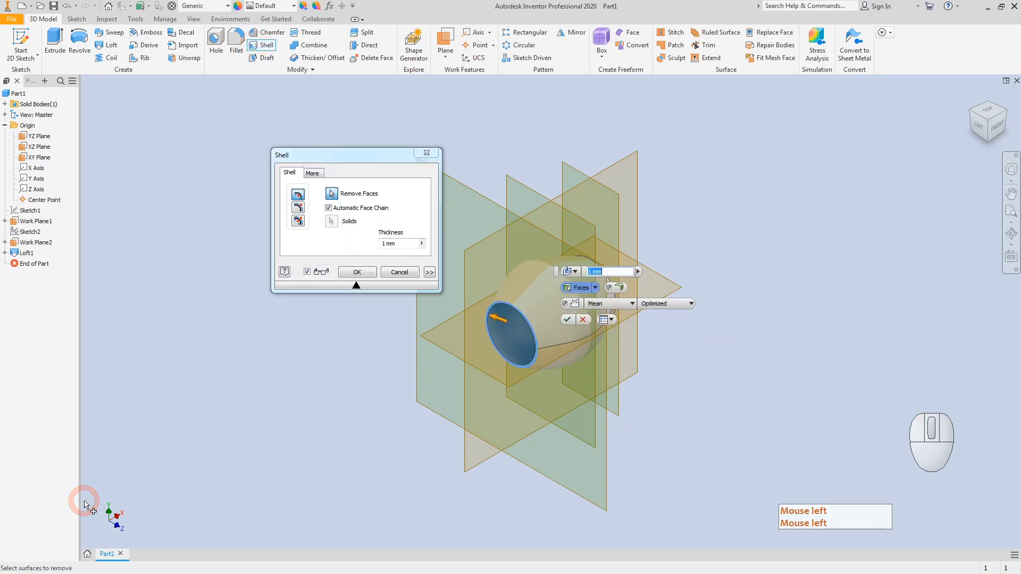
pyautogui.click(323, 243)
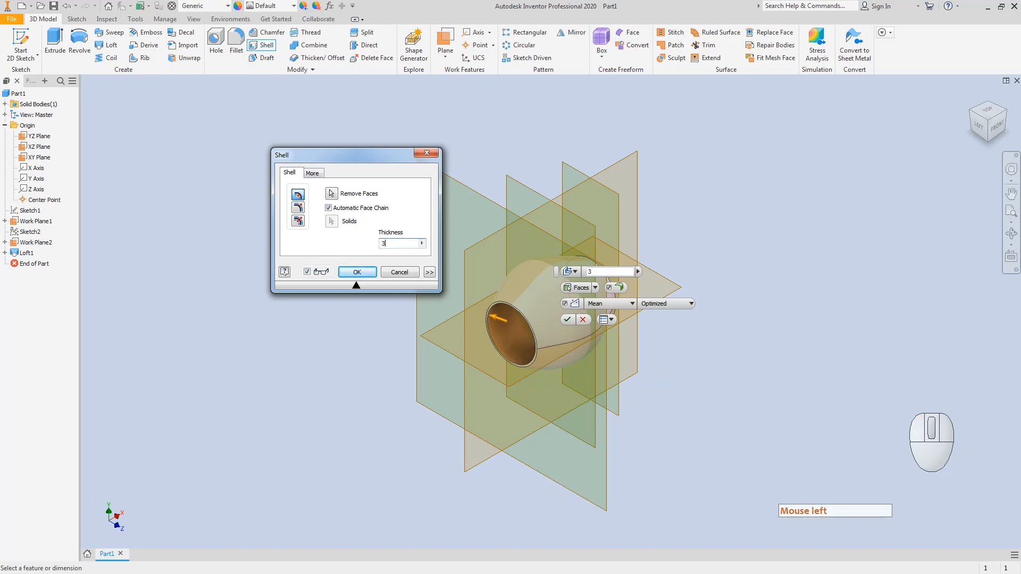
pyautogui.click(331, 193)
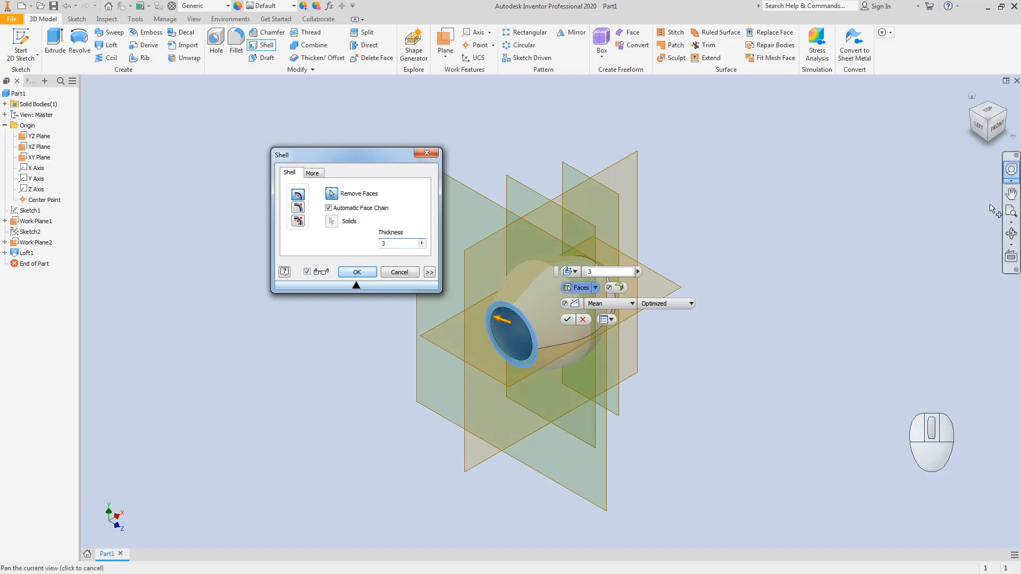
pyautogui.click(1007, 118)
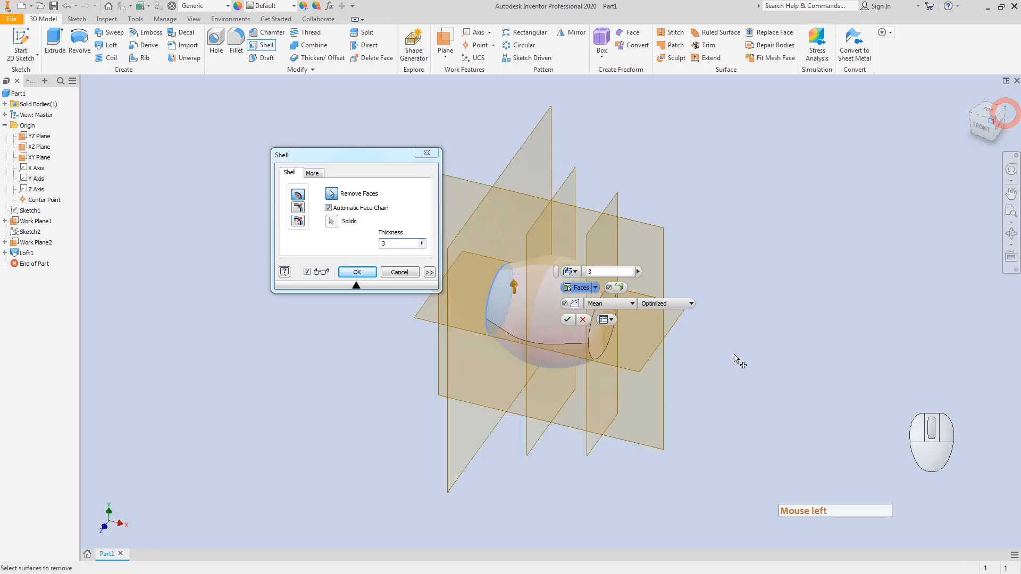
pyautogui.click(592, 328)
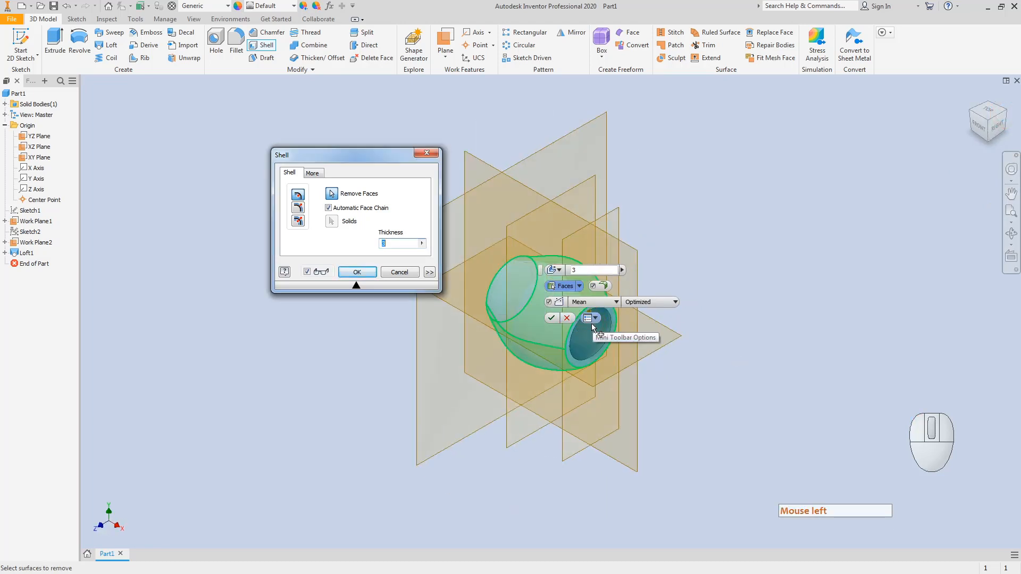
pyautogui.click(354, 273)
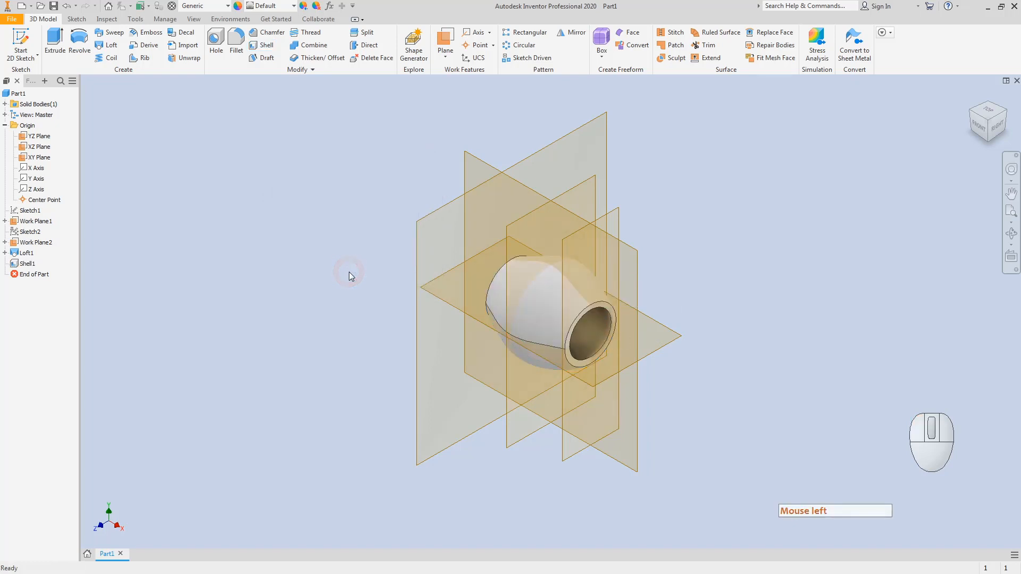
pyautogui.click(979, 126)
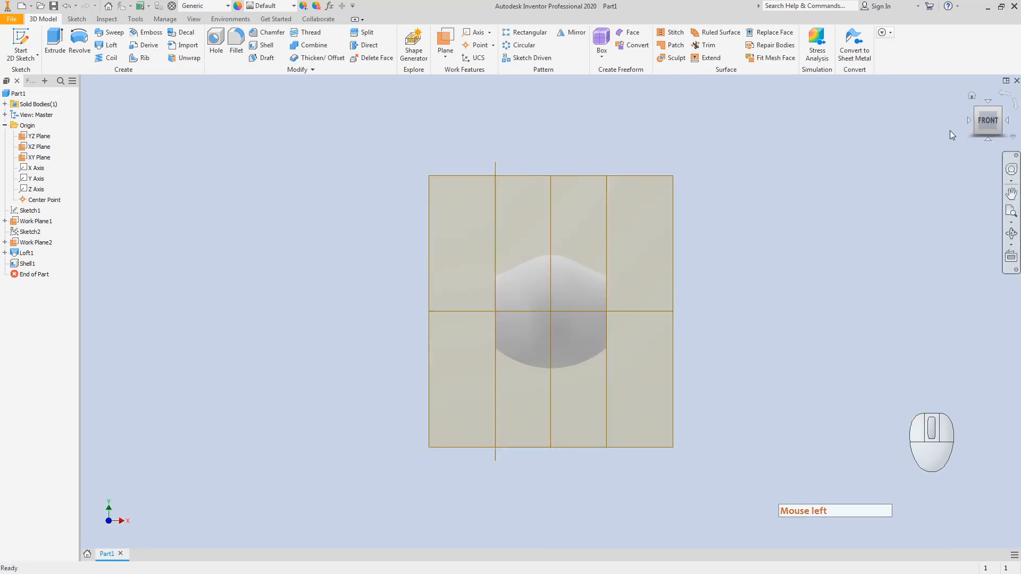
pyautogui.click(977, 110)
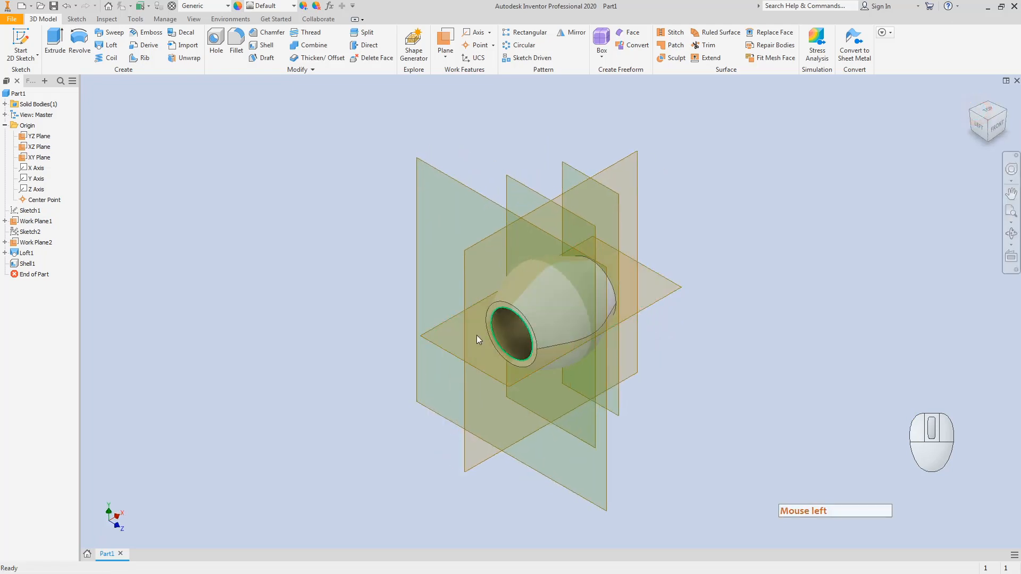
# Step: Start a 2D sketch (Sketch8) on the shell's annular open end face
pyautogui.click(21, 42)
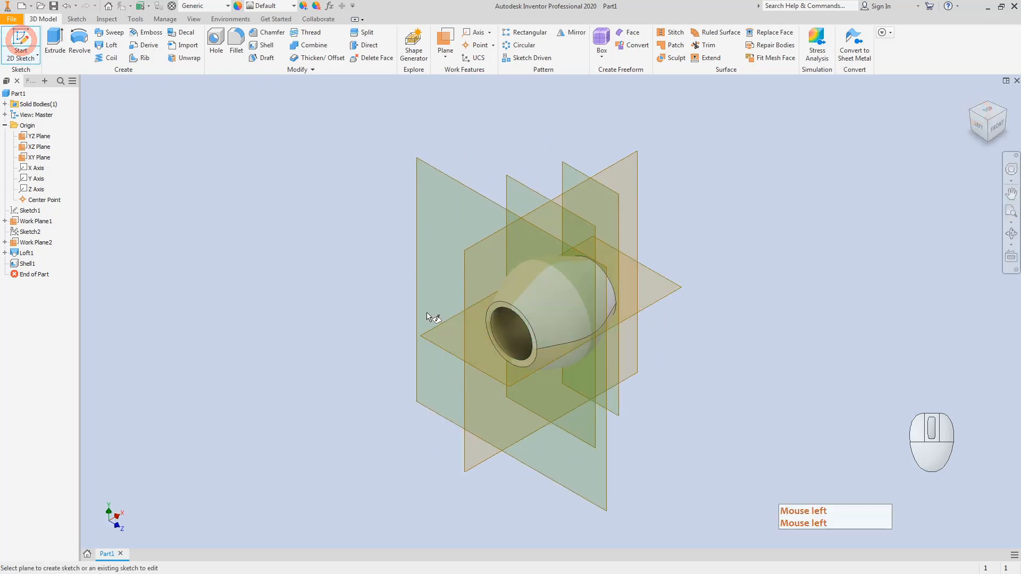
pyautogui.click(489, 318)
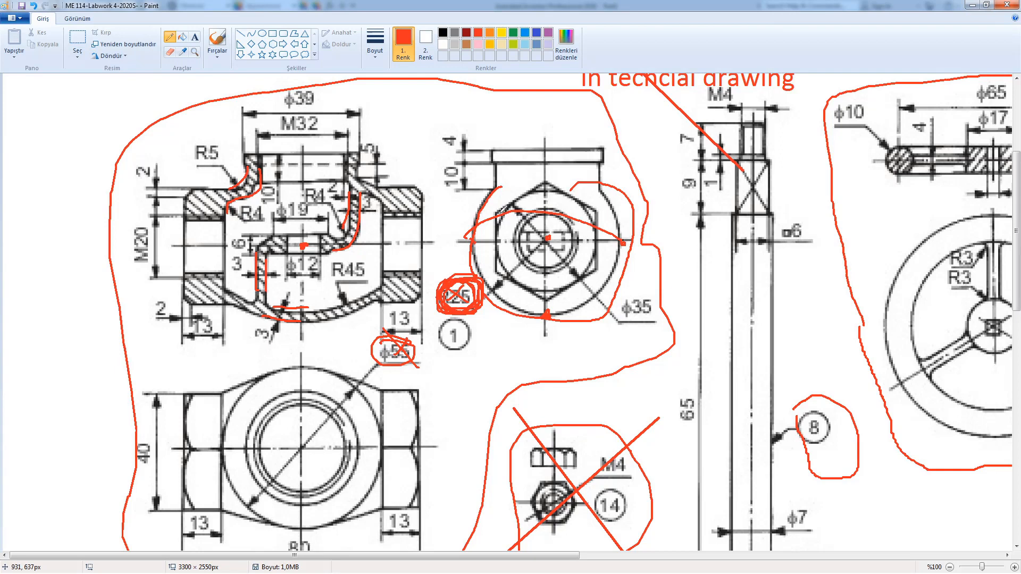
# Step: Undo the three old red strokes, then trace the hexagonal nut outline and left flange in red
pyautogui.click(501, 212)
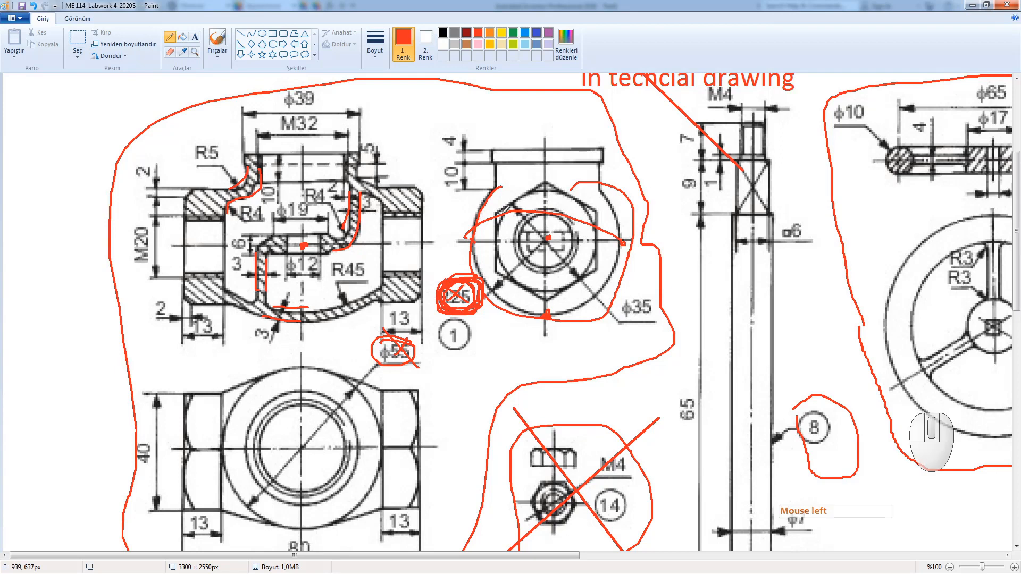
pyautogui.hotkey('ctrl', 'z')
pyautogui.hotkey('ctrl', 'z')
pyautogui.hotkey('ctrl', 'z')
pyautogui.hotkey('ctrl', 'z')
pyautogui.hotkey('ctrl', 'z')
pyautogui.hotkey('ctrl', 'z')
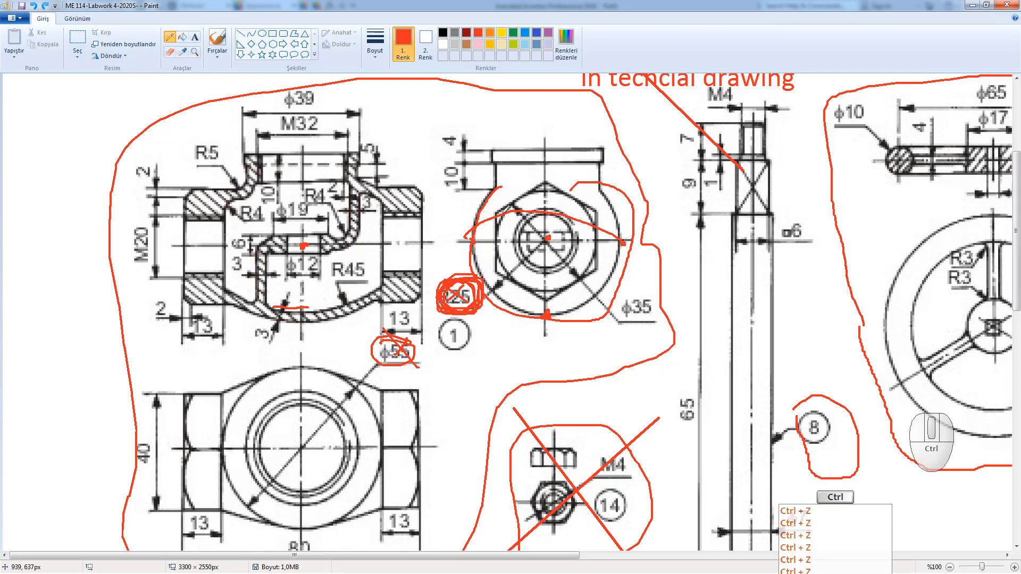
pyautogui.hotkey('ctrl', 'z')
pyautogui.hotkey('ctrl', 'z')
pyautogui.hotkey('ctrl', 'z')
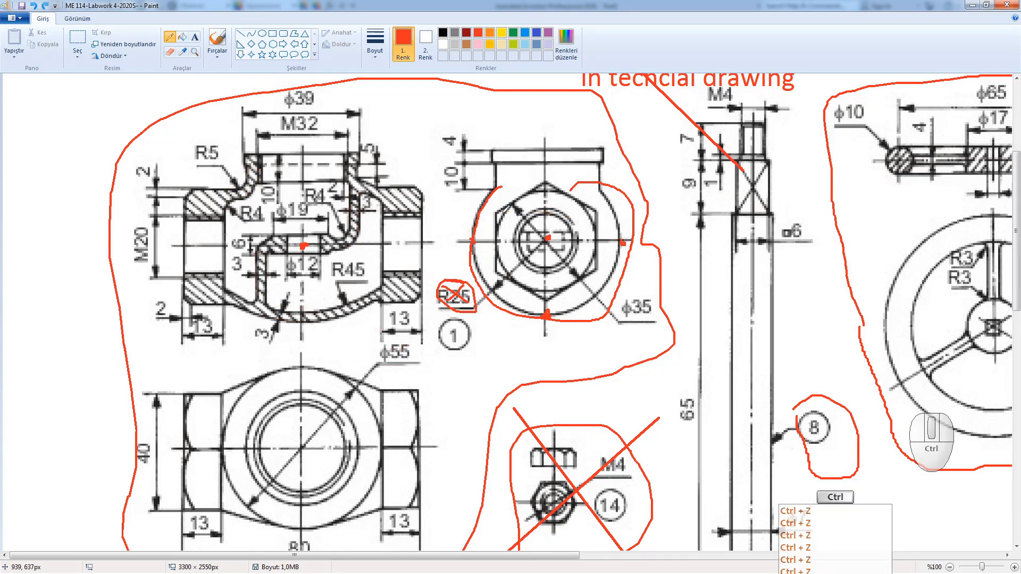
pyautogui.hotkey('ctrl', 'z')
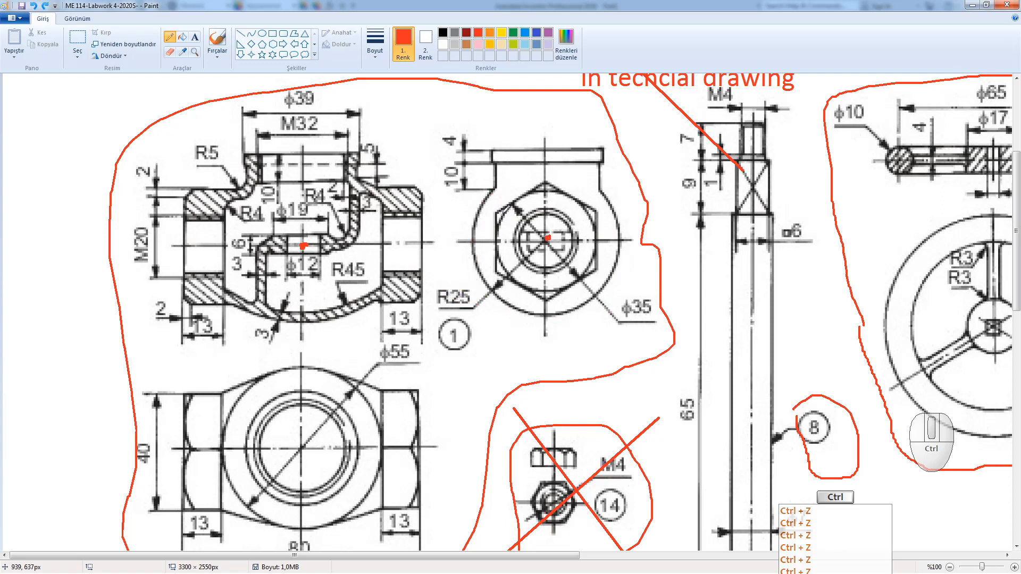
pyautogui.moveTo(500, 212)
pyautogui.mouseDown()
pyautogui.moveTo(543, 179)
pyautogui.moveTo(585, 206)
pyautogui.moveTo(580, 278)
pyautogui.moveTo(534, 292)
pyautogui.moveTo(505, 282)
pyautogui.moveTo(501, 214)
pyautogui.mouseUp()
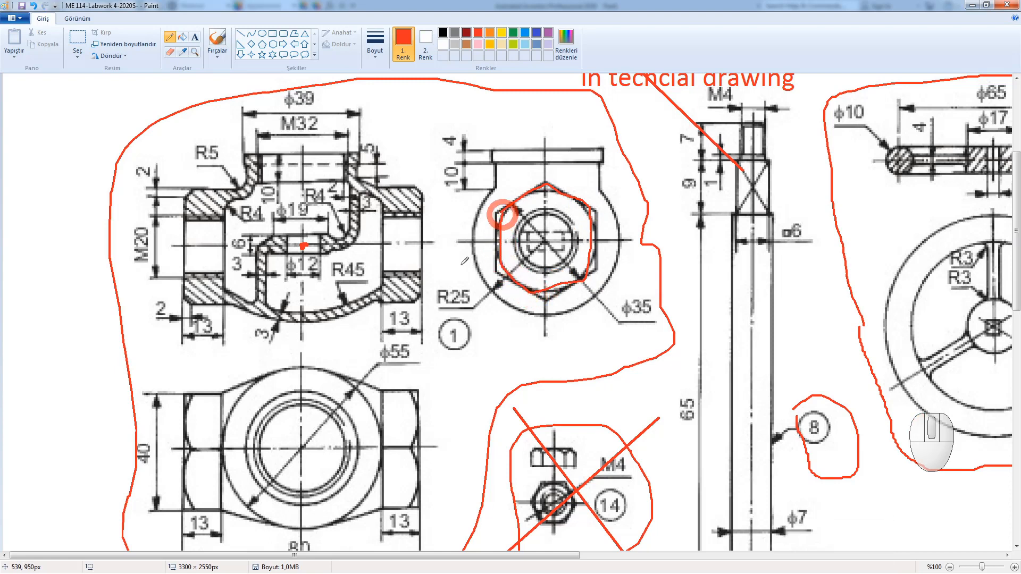
pyautogui.moveTo(188, 176)
pyautogui.mouseDown()
pyautogui.moveTo(178, 318)
pyautogui.moveTo(196, 195)
pyautogui.mouseUp()
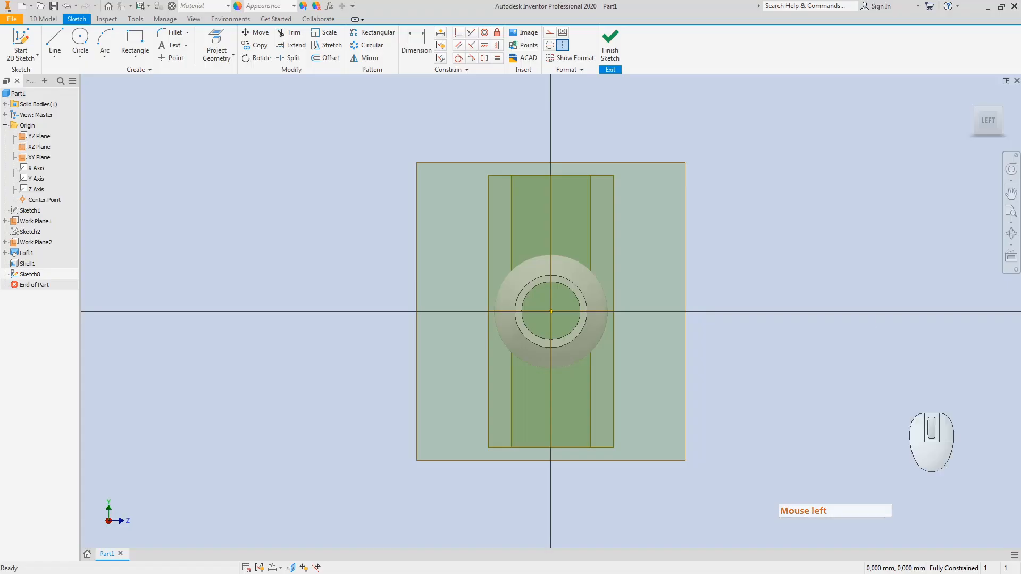
# Step: Sketch a circle centred on the sketch origin of the end face
pyautogui.click(988, 118)
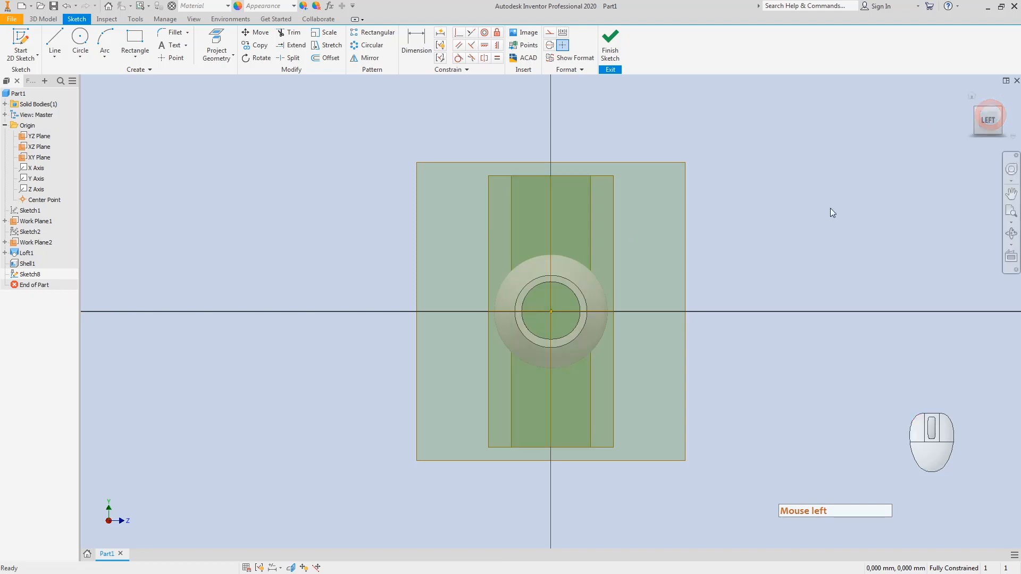
pyautogui.click(999, 114)
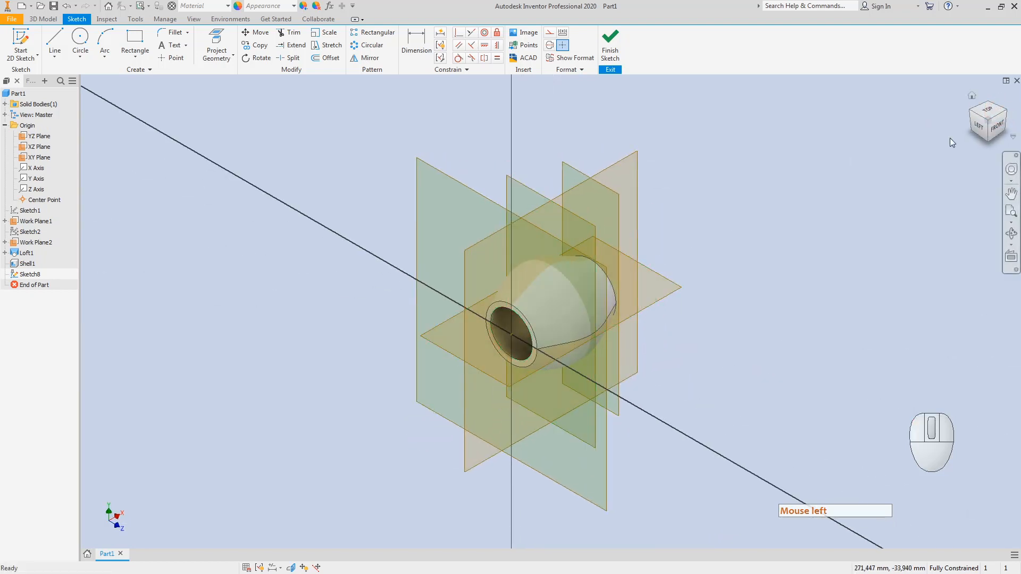
pyautogui.click(976, 126)
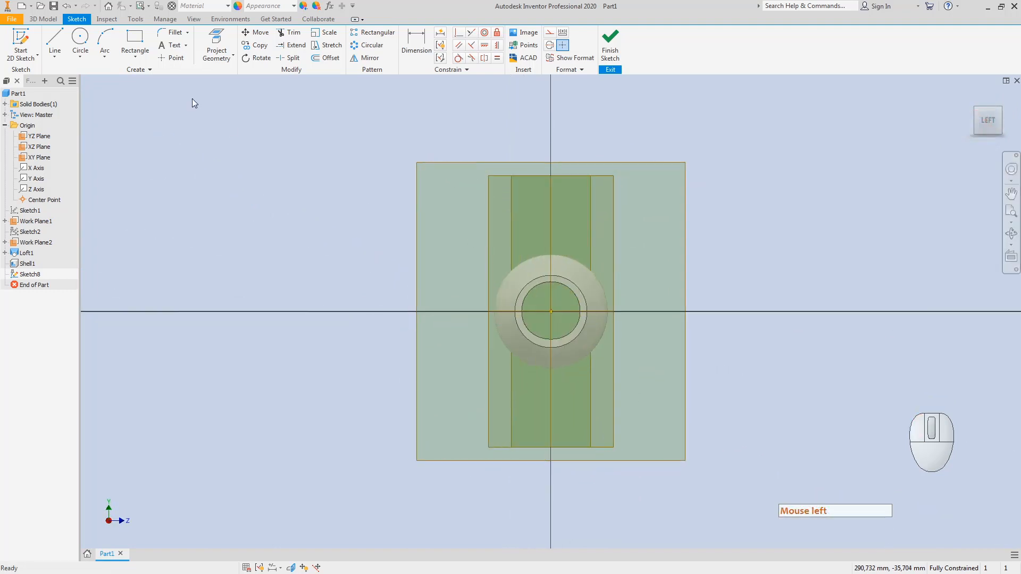
pyautogui.click(80, 37)
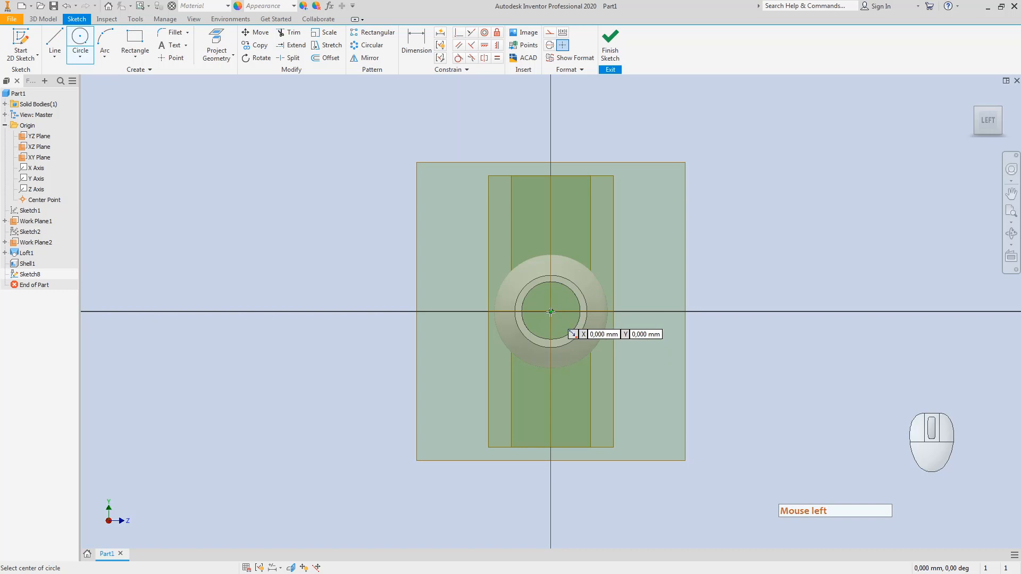
pyautogui.click(551, 311)
pyautogui.click(629, 385)
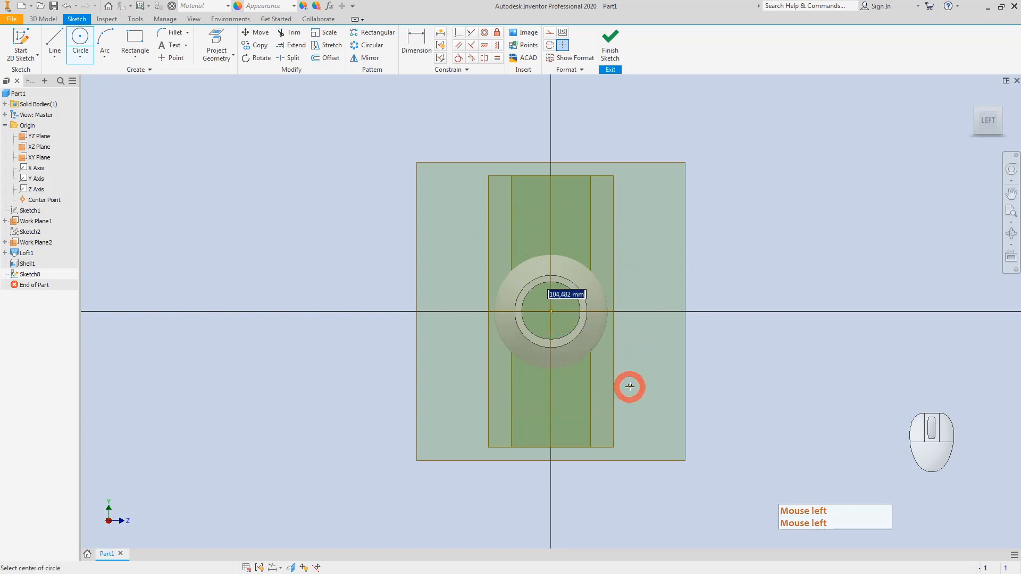
pyautogui.press('Escape')
# Step: Dimension the circle to a 35 diameter
pyautogui.click(410, 38)
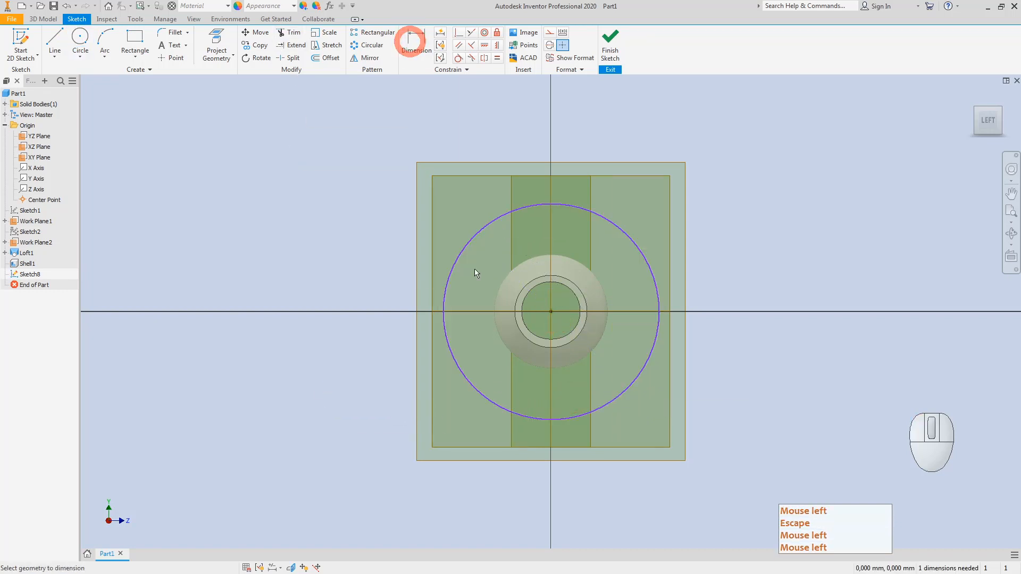
pyautogui.click(457, 252)
pyautogui.click(371, 263)
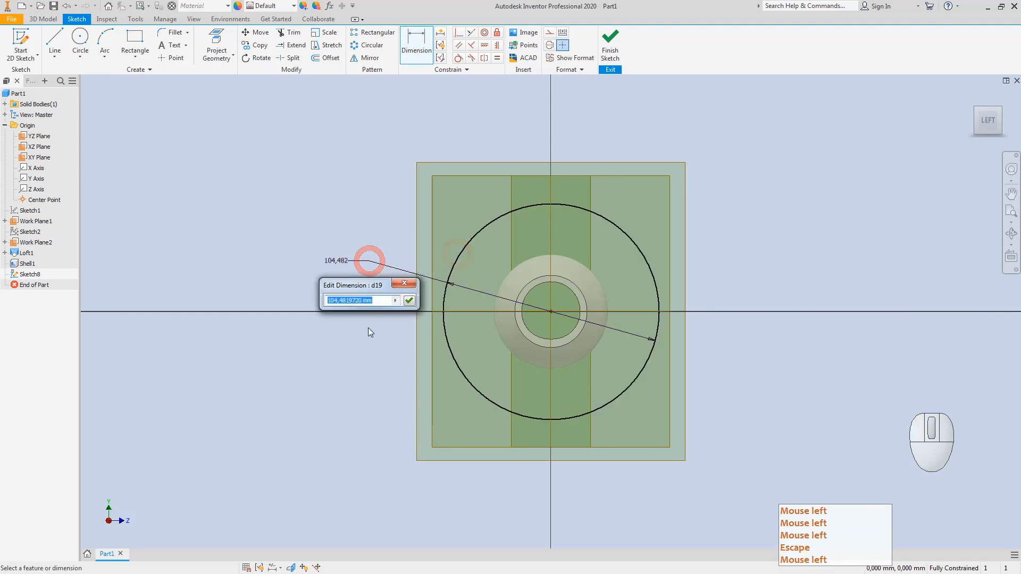
pyautogui.write('35')
pyautogui.press('Return')
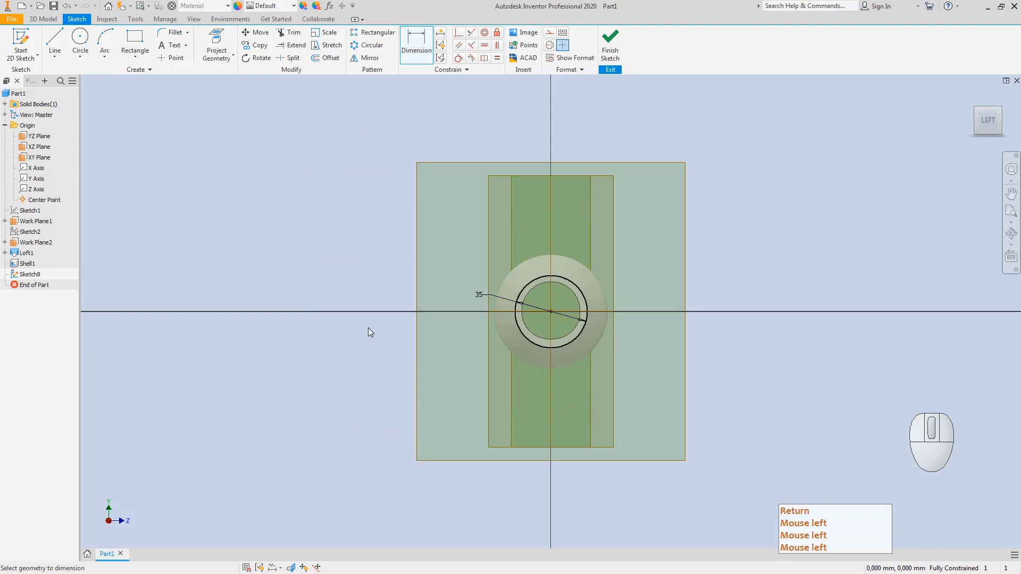
pyautogui.click(544, 276)
pyautogui.press('Escape')
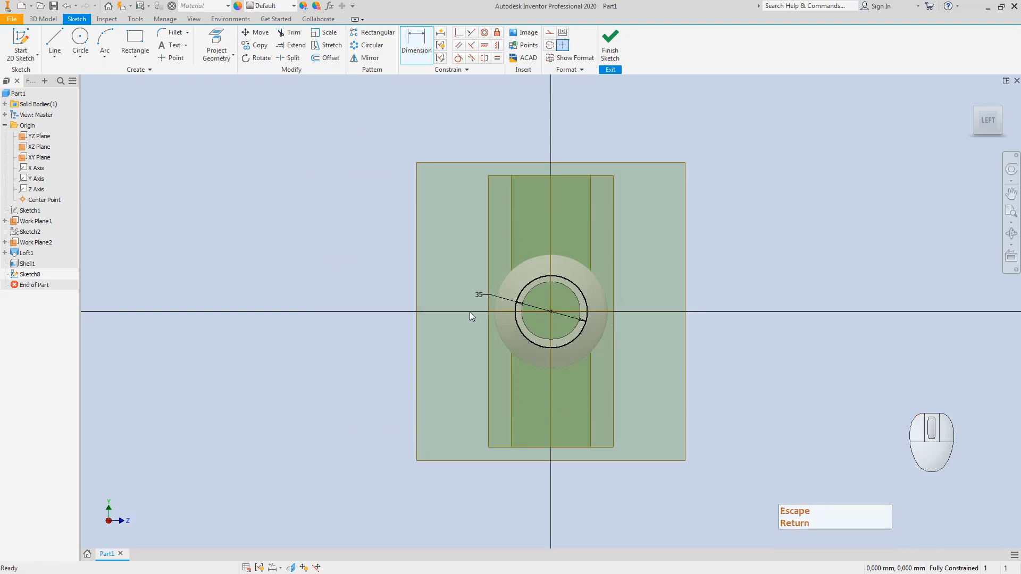
# Step: Delete the 35 circle and project the end face's outer edge into the sketch
pyautogui.click(999, 109)
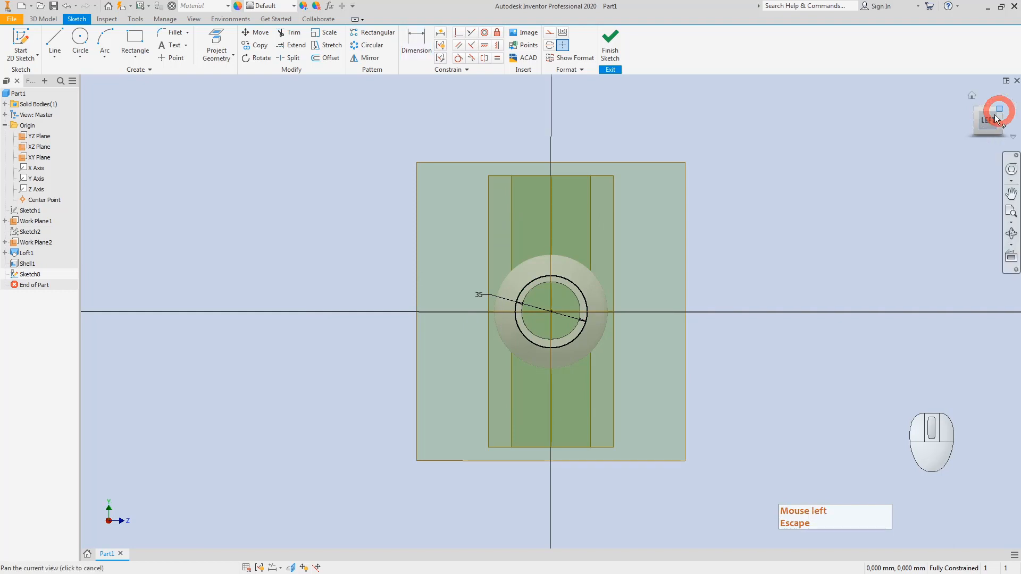
pyautogui.scroll(-5, 510, 314)
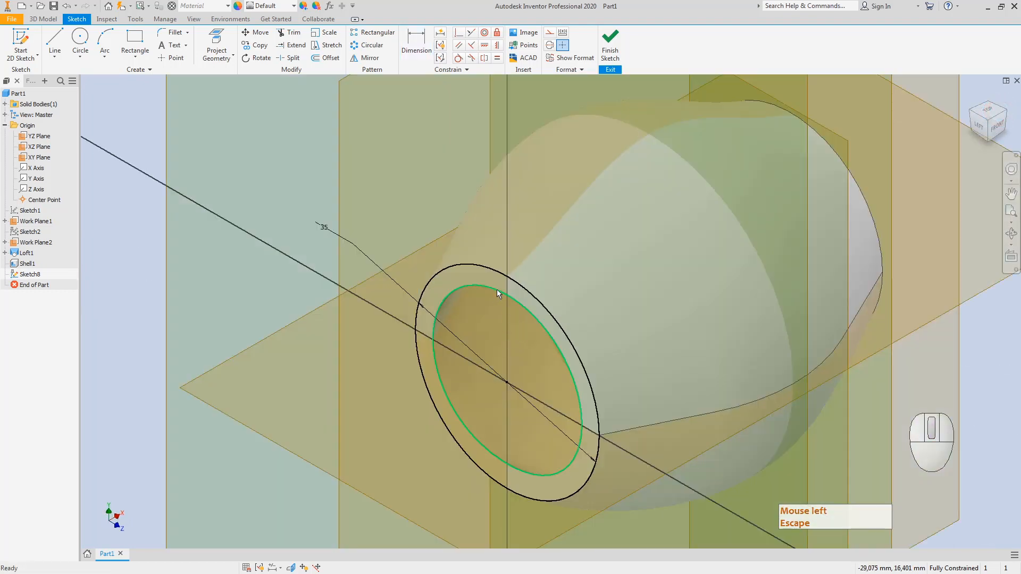
pyautogui.click(440, 272)
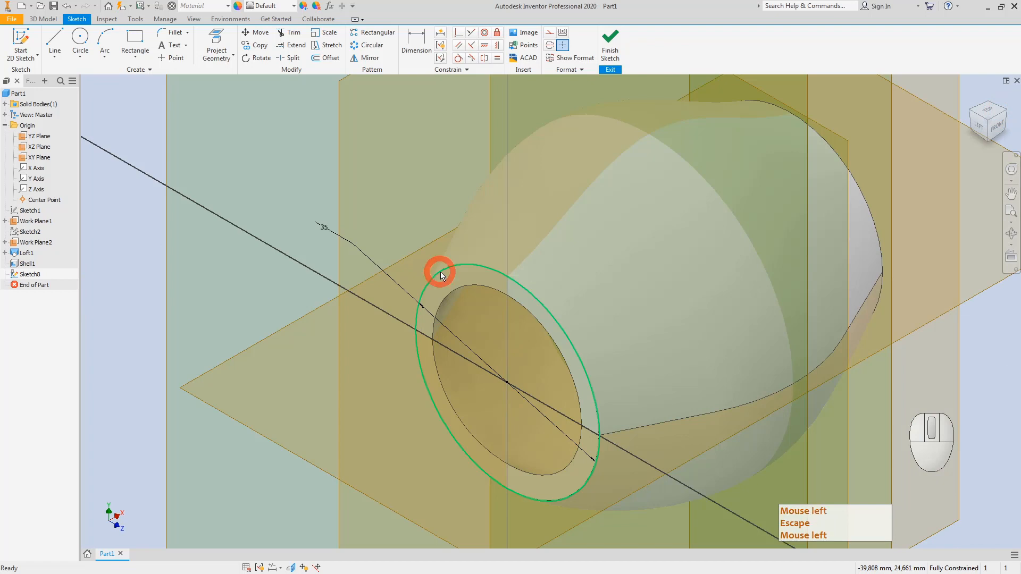
pyautogui.press('Delete')
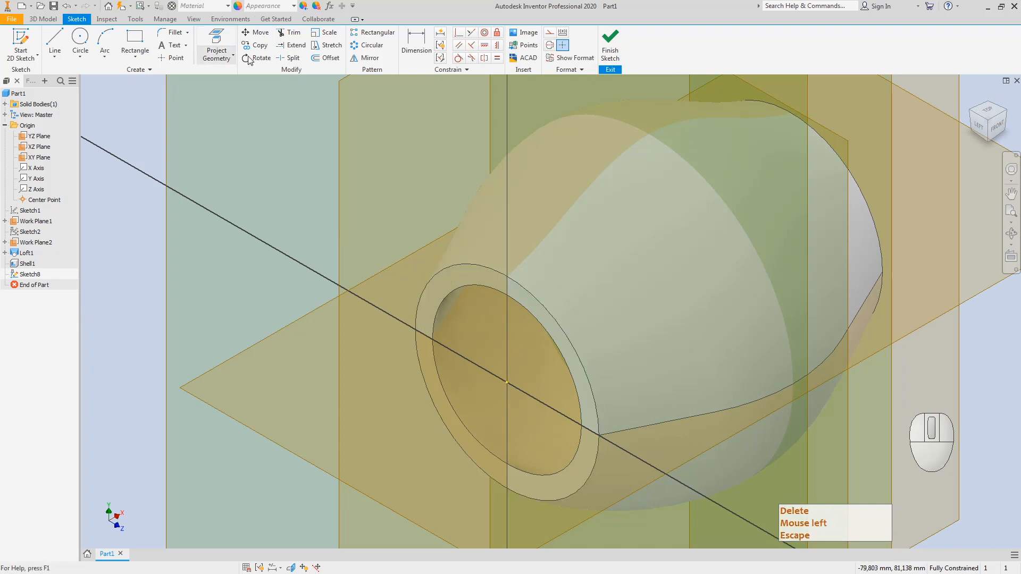
pyautogui.click(217, 45)
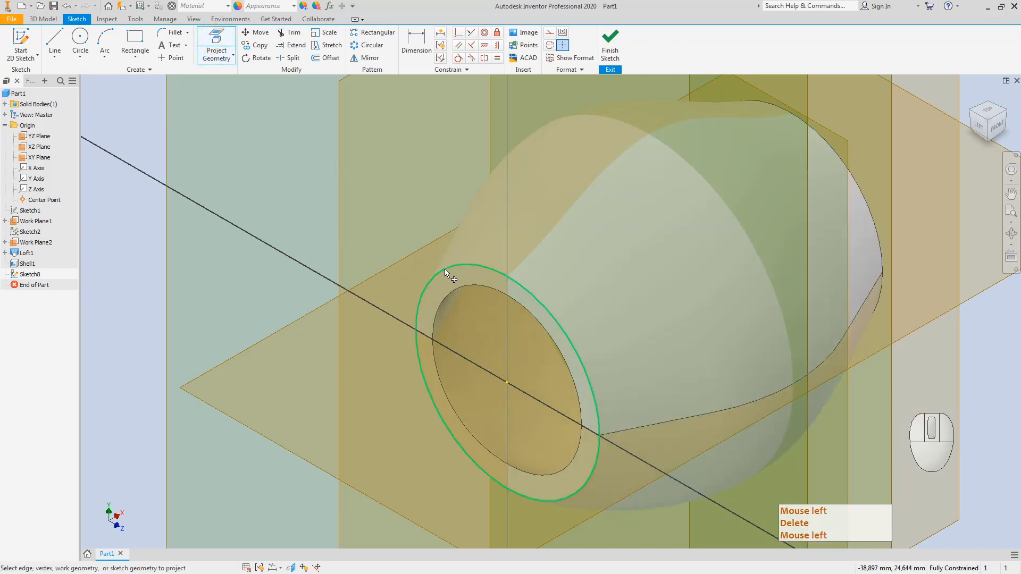
pyautogui.click(444, 269)
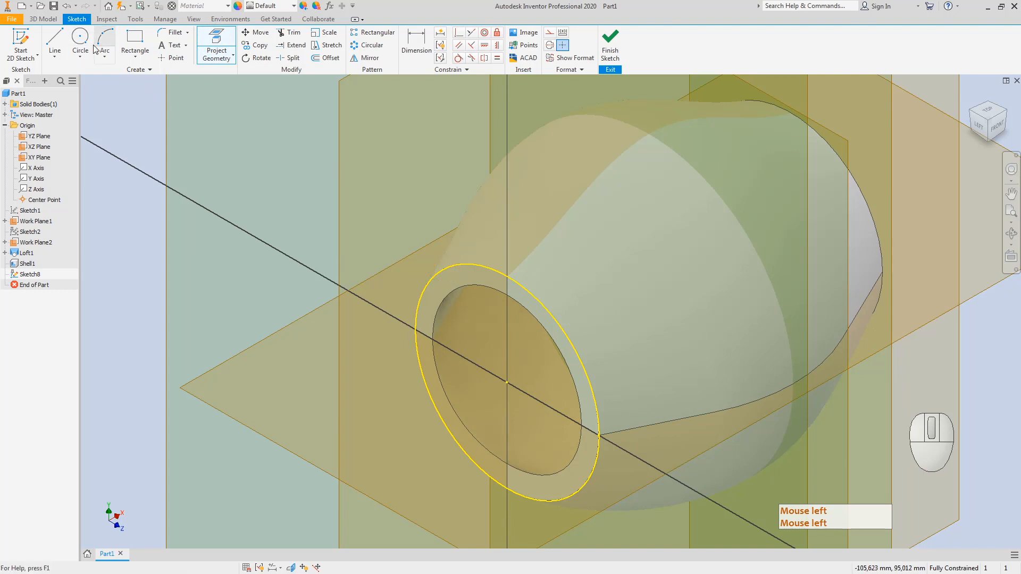
pyautogui.click(139, 59)
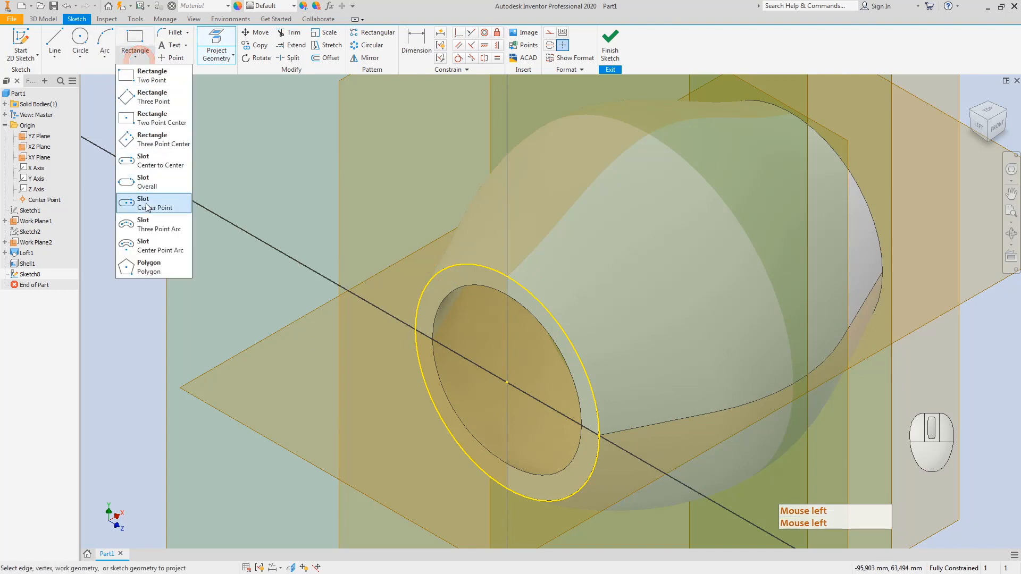
# Step: Draw a six-sided polygon centred on the bore centre
pyautogui.click(135, 269)
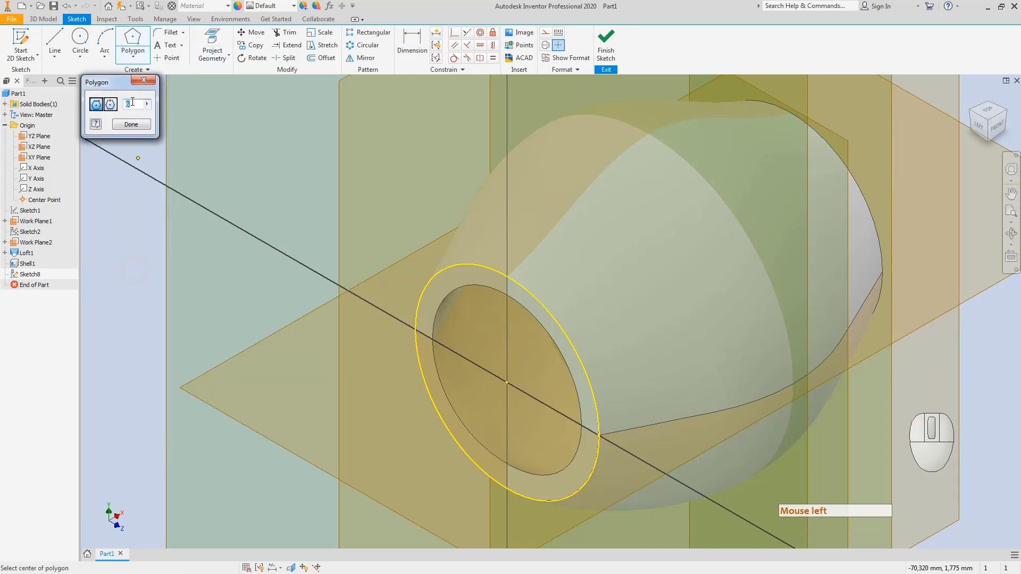
pyautogui.moveTo(116, 82); pyautogui.dragTo(160, 145)
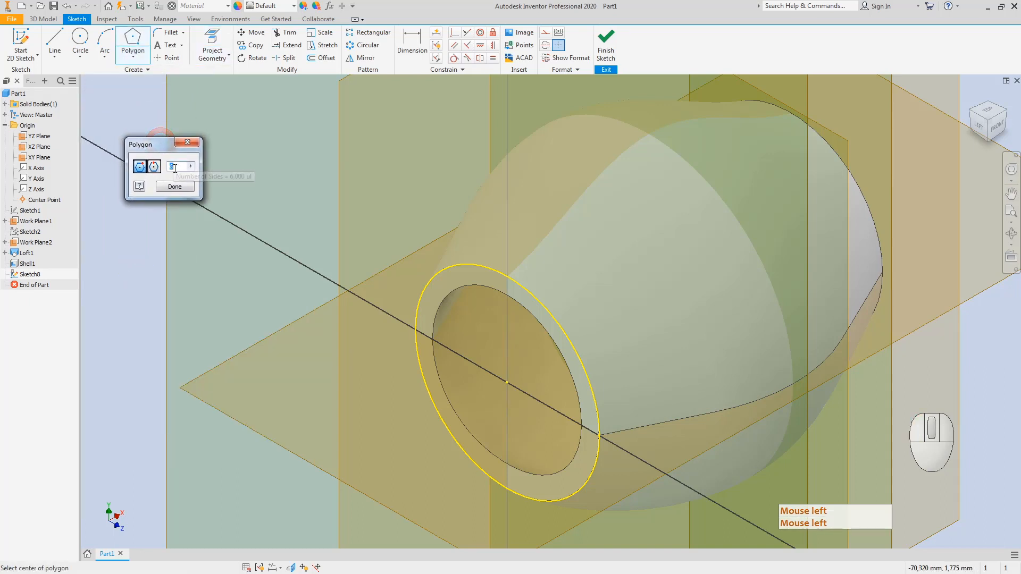
pyautogui.click(979, 128)
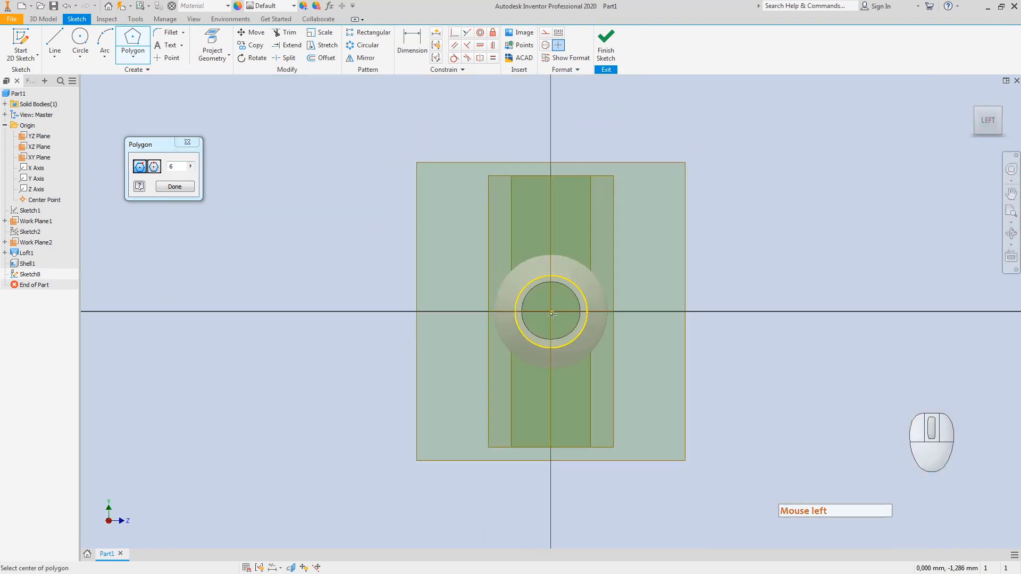
pyautogui.click(550, 311)
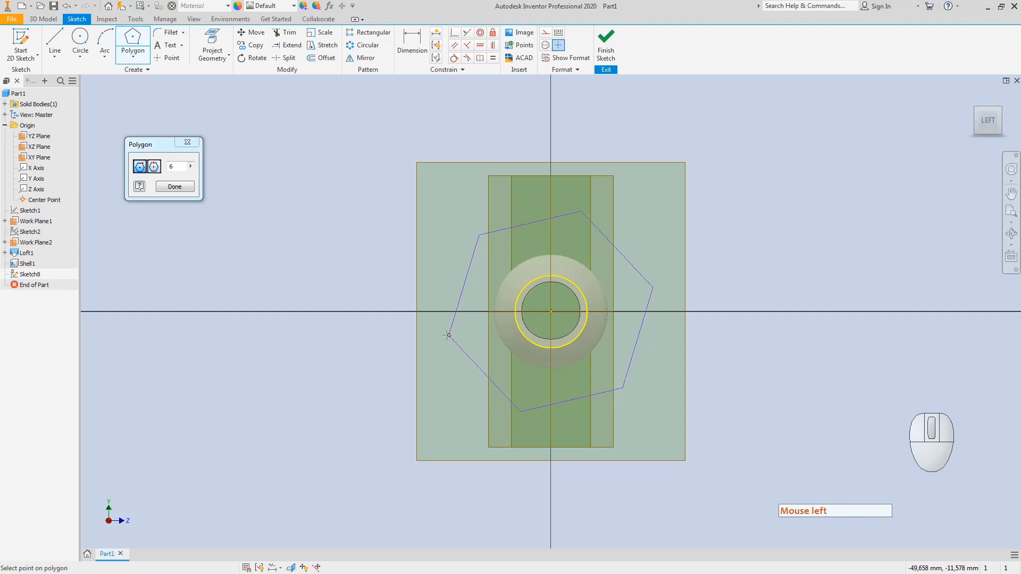
pyautogui.click(458, 354)
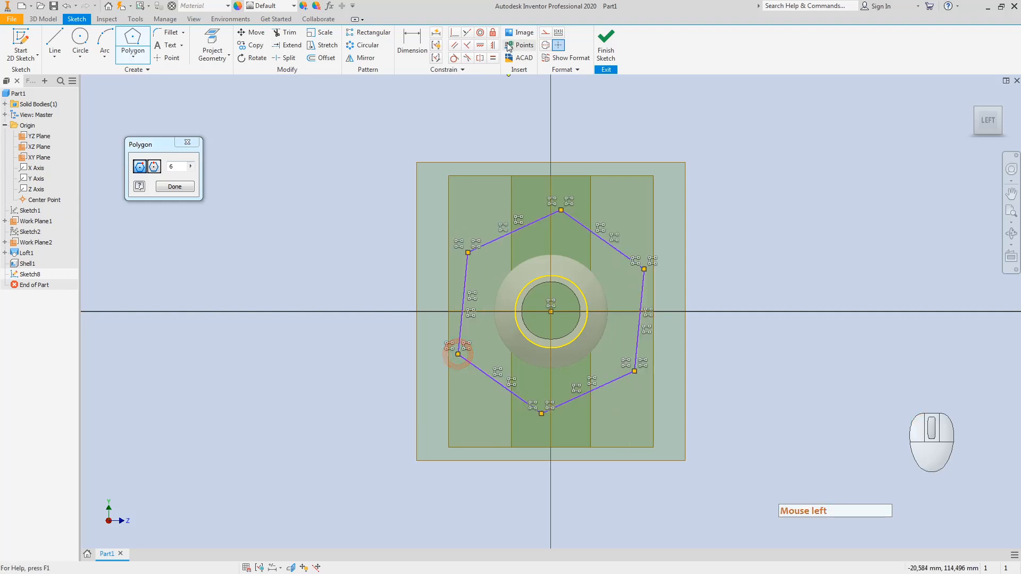
# Step: Constrain the hexagon's left edge vertical and its side tangent to the circle, then finish the sketch
pyautogui.click(480, 45)
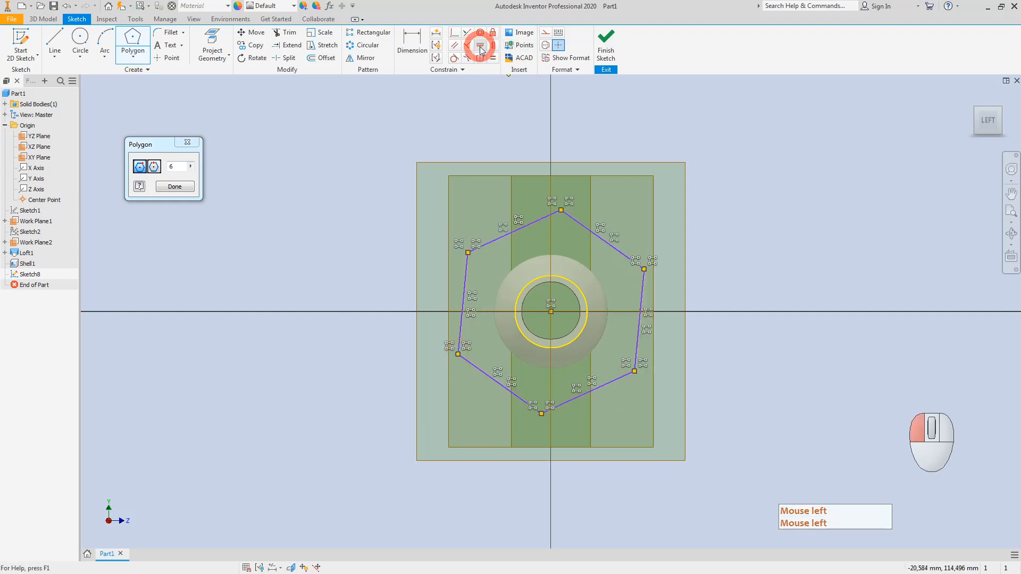
pyautogui.click(464, 282)
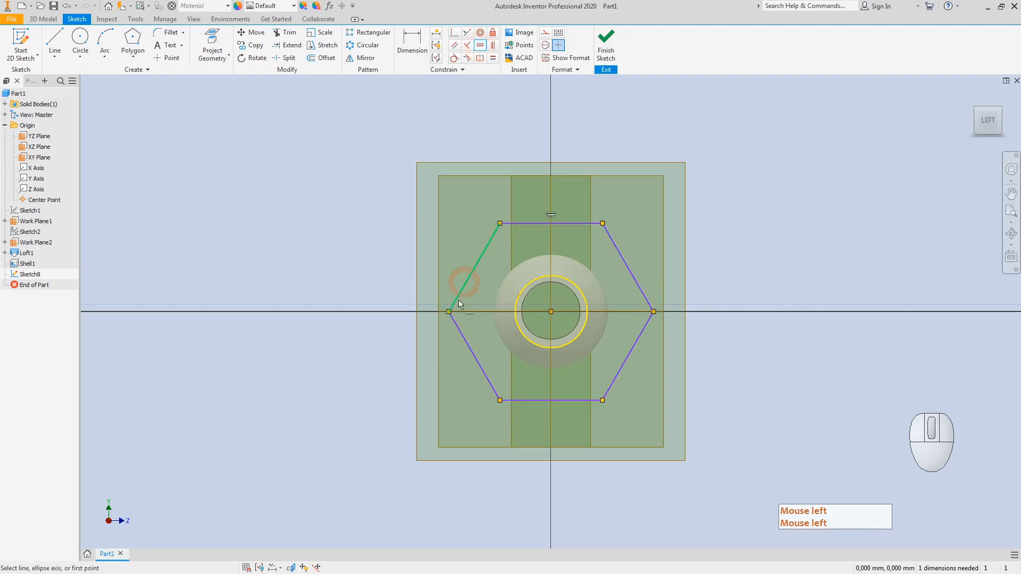
pyautogui.hotkey('ctrl', 'z')
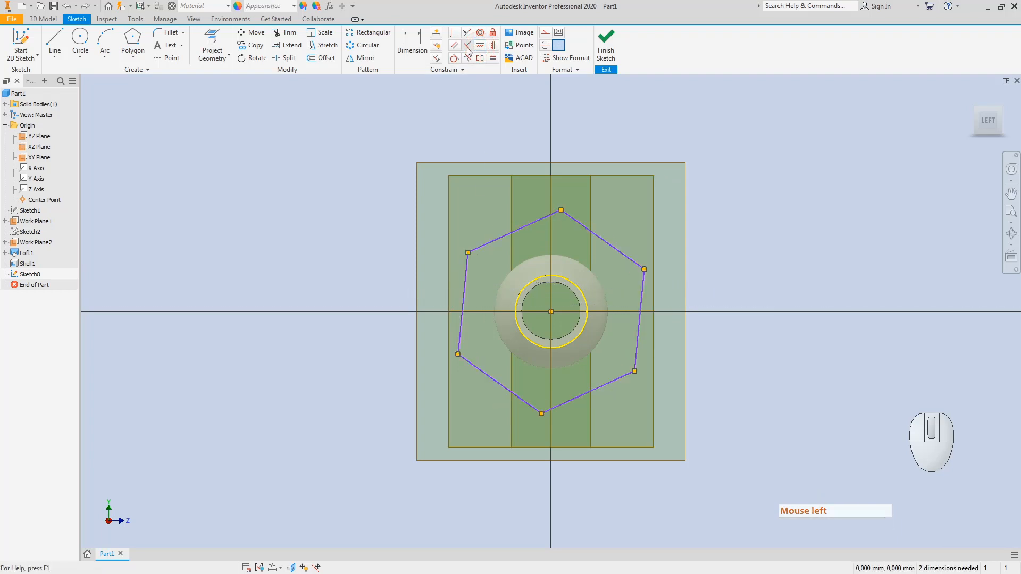
pyautogui.click(492, 46)
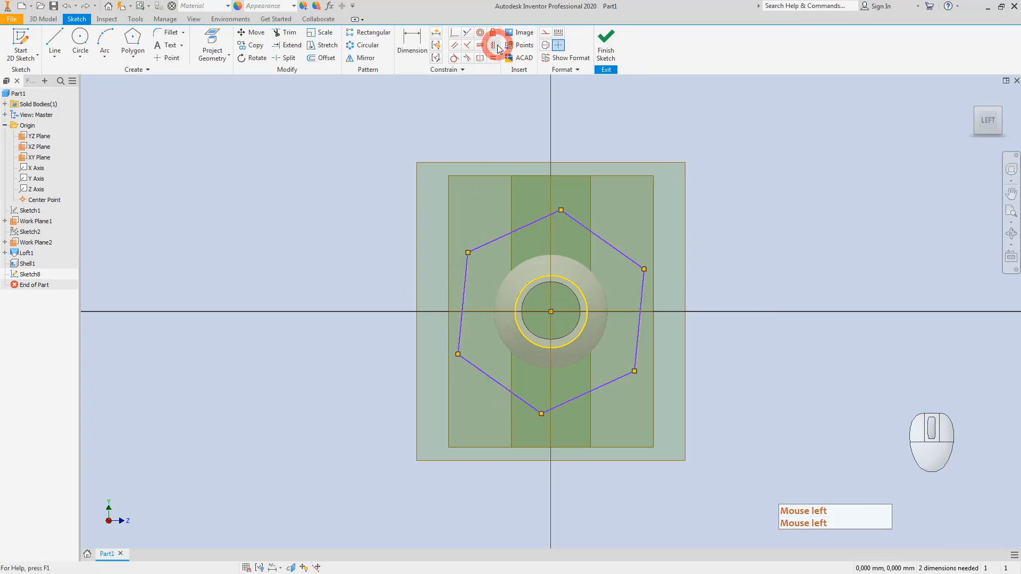
pyautogui.click(465, 289)
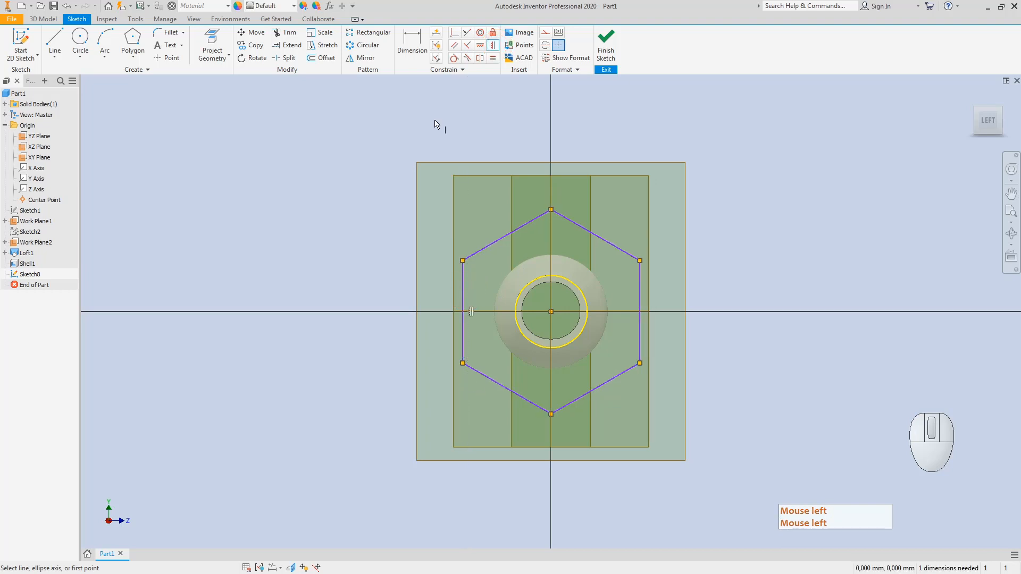
pyautogui.click(453, 57)
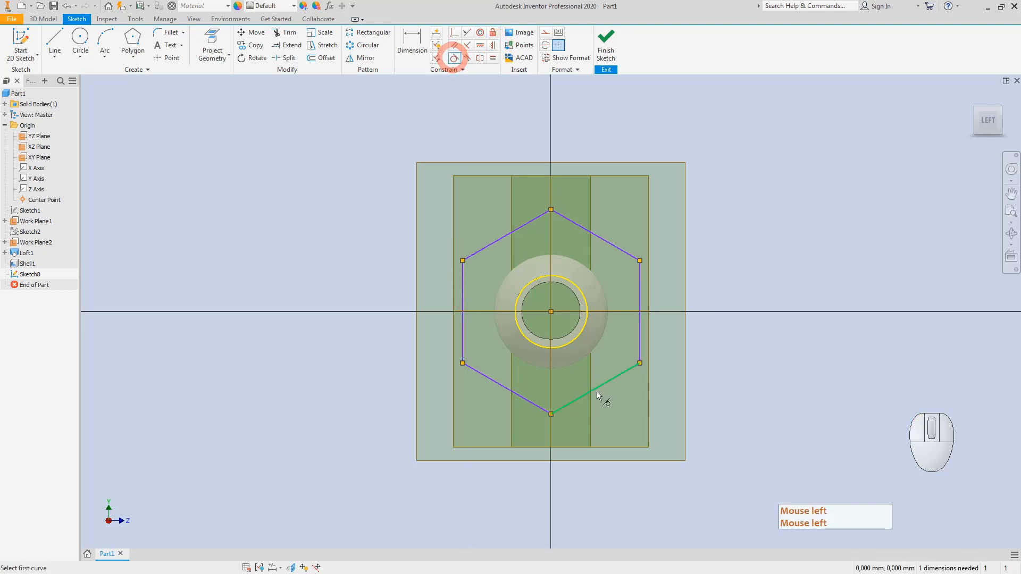
pyautogui.click(591, 390)
pyautogui.click(567, 347)
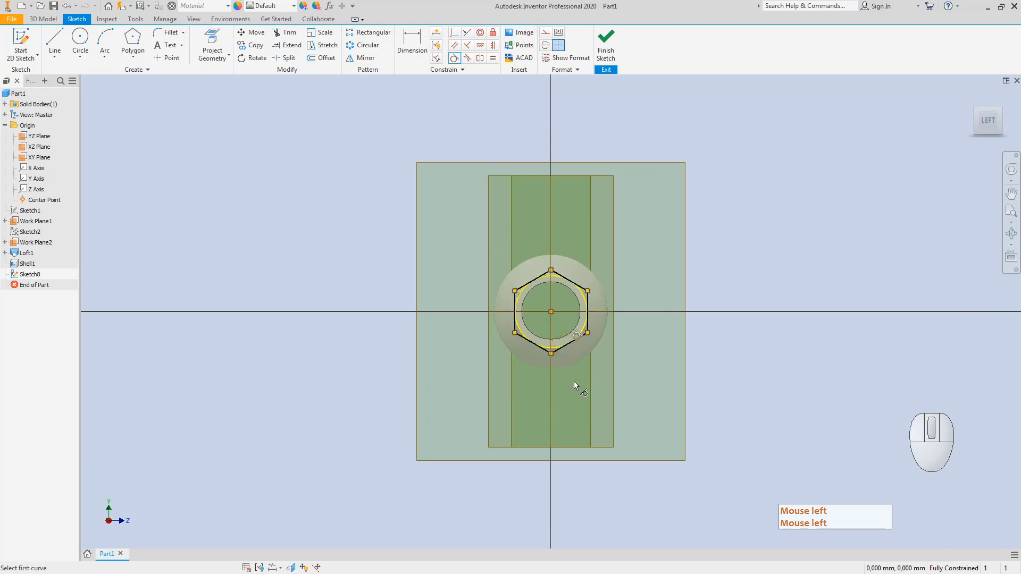
pyautogui.click(614, 44)
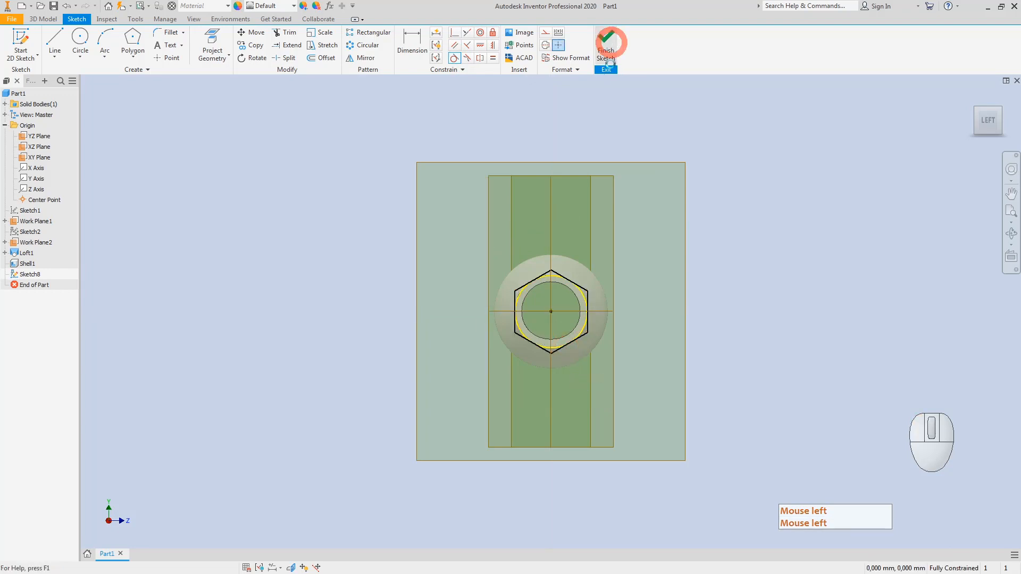
# Step: Make Sketch1 visible, view the part from the front, and switch to the Paint drawing
pyautogui.click(30, 210)
pyautogui.rightClick(28, 212)
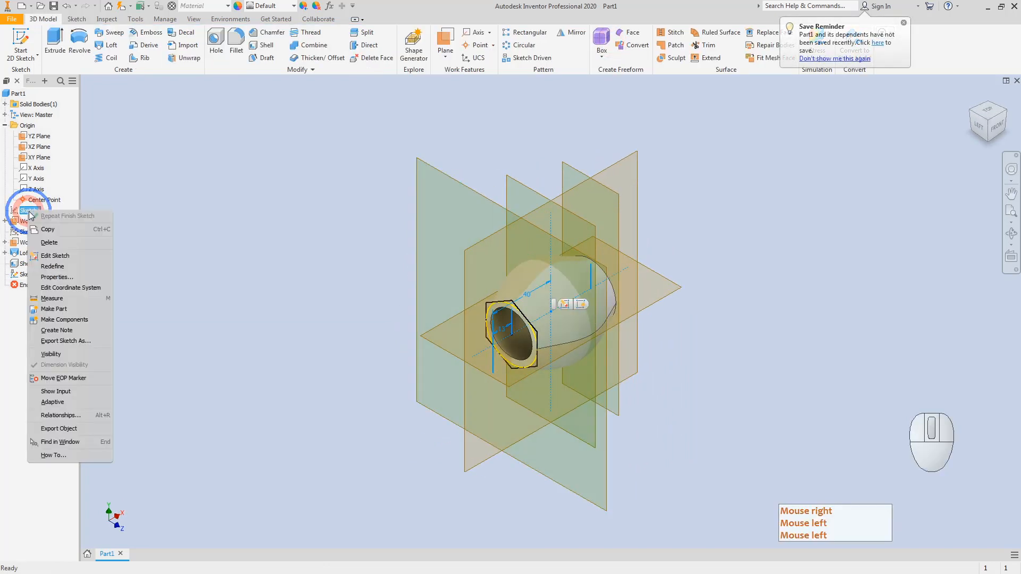
pyautogui.click(58, 354)
pyautogui.click(996, 134)
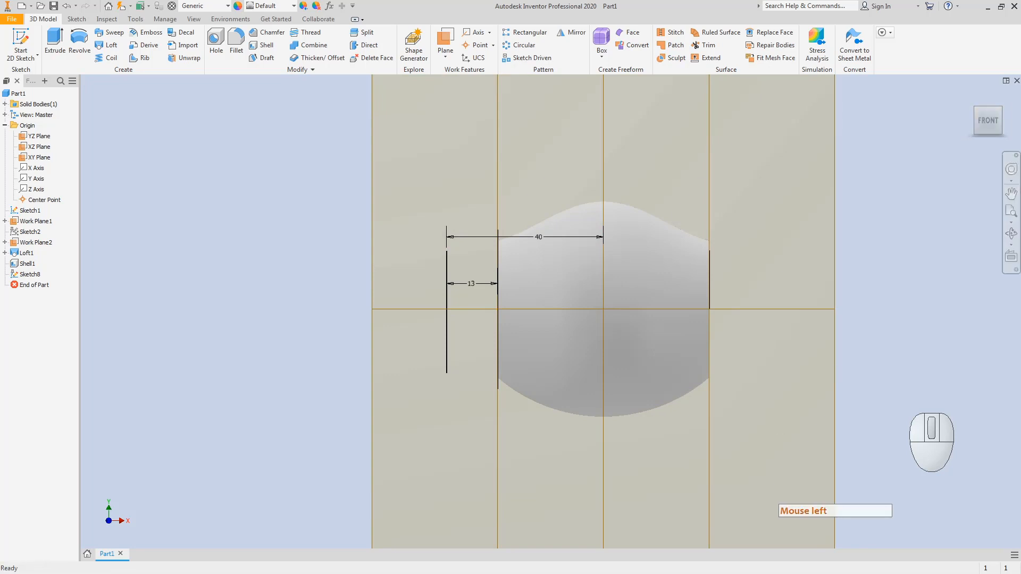
pyautogui.hotkey('alt', 'Tab')
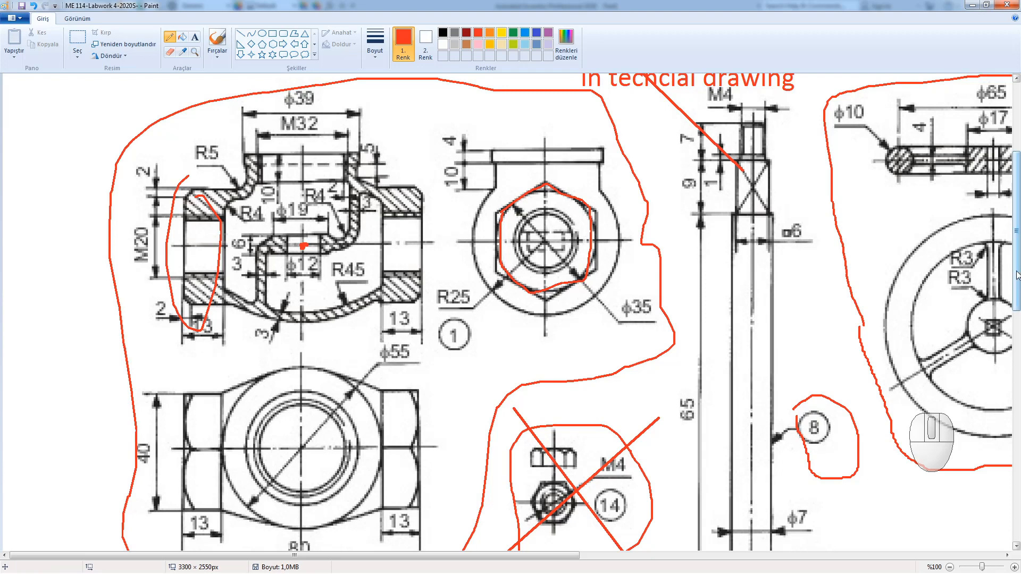
# Step: Mark the Ø55 nut view with a red dot and an arc over its top, then return to Inventor
pyautogui.moveTo(1017, 275); pyautogui.dragTo(1016, 315)
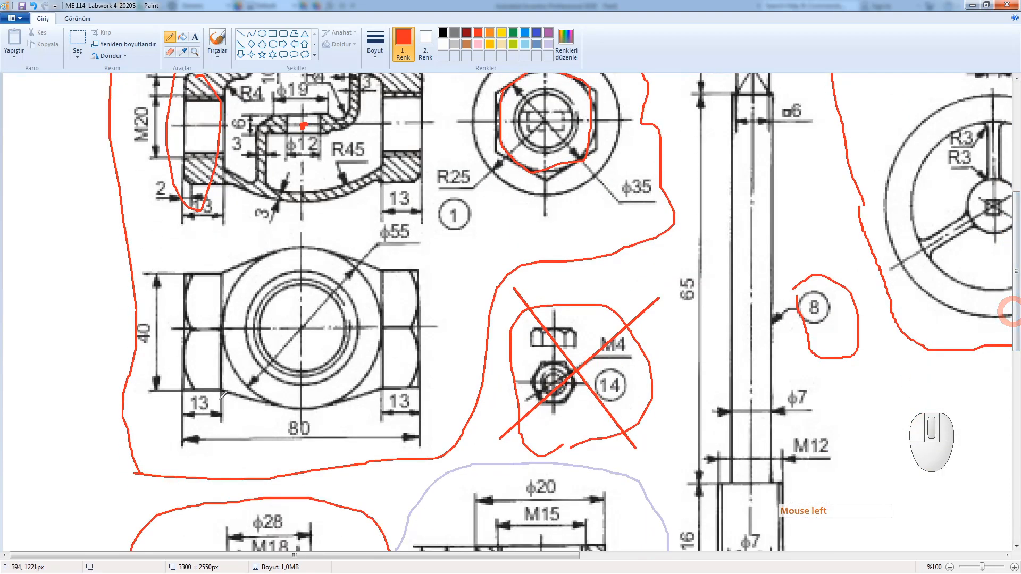
pyautogui.click(221, 330)
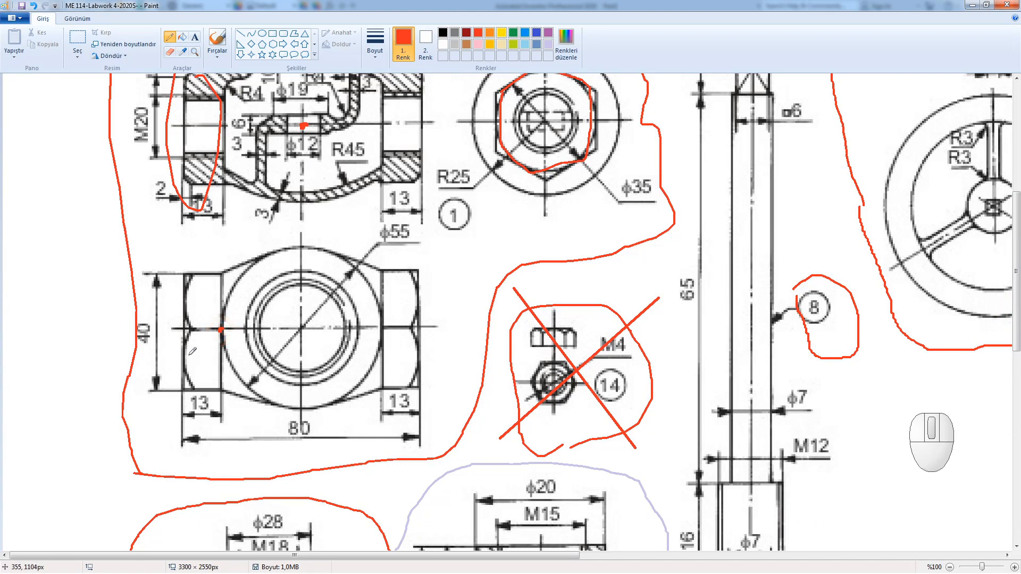
pyautogui.moveTo(204, 284)
pyautogui.mouseDown()
pyautogui.moveTo(329, 232)
pyautogui.moveTo(399, 272)
pyautogui.mouseUp()
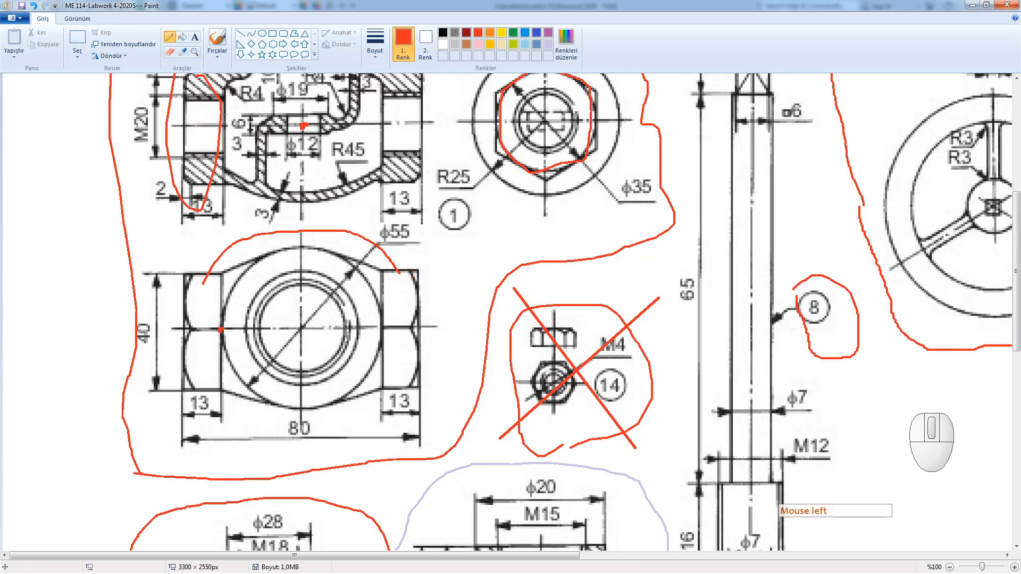
pyautogui.hotkey('alt', 'Tab')
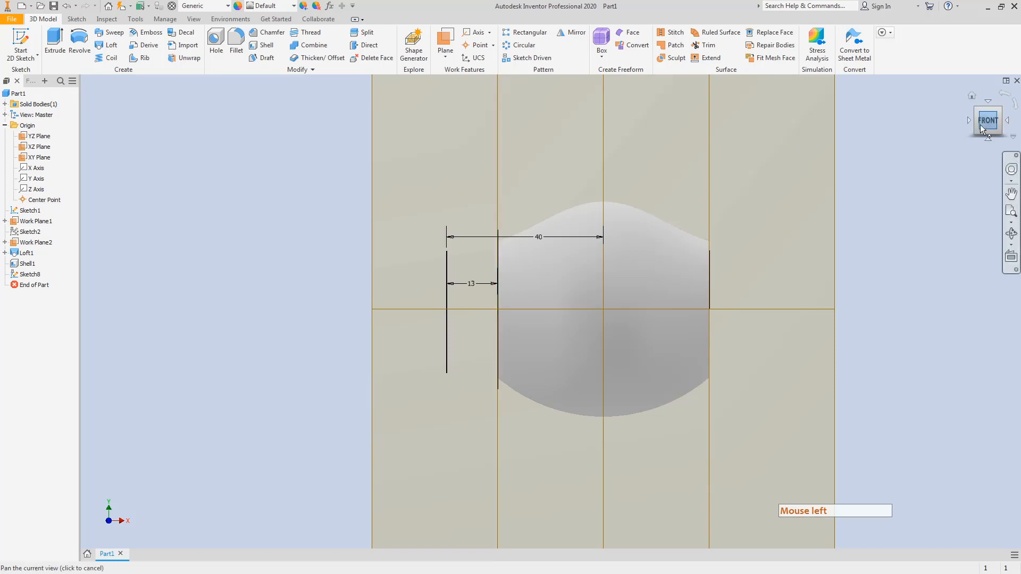
# Step: Edit Sketch8 and convert the circle to construction geometry, leaving the hexagon as the profile
pyautogui.click(974, 108)
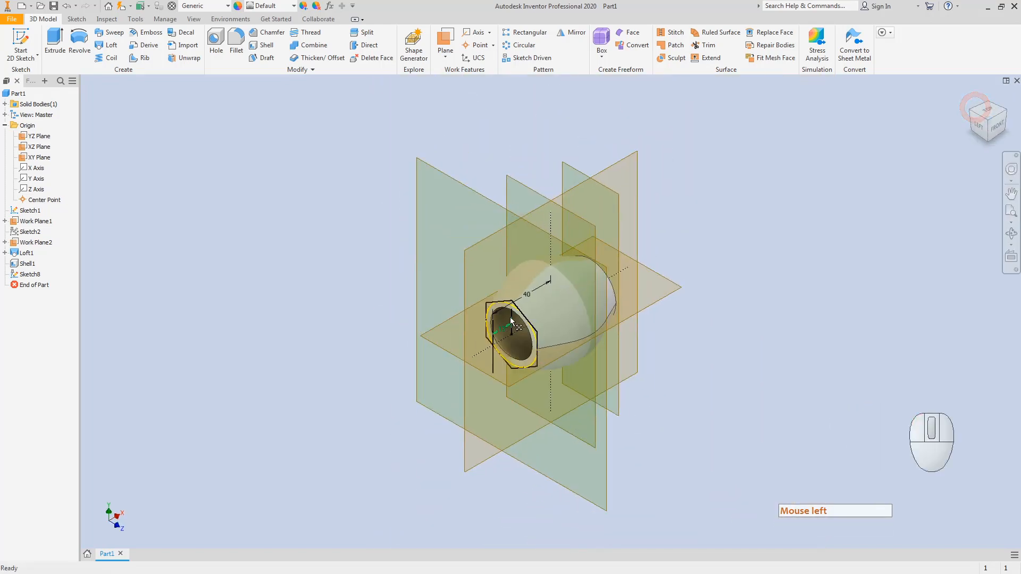
pyautogui.scroll(5, 510, 317)
pyautogui.press('Escape')
pyautogui.click(505, 266)
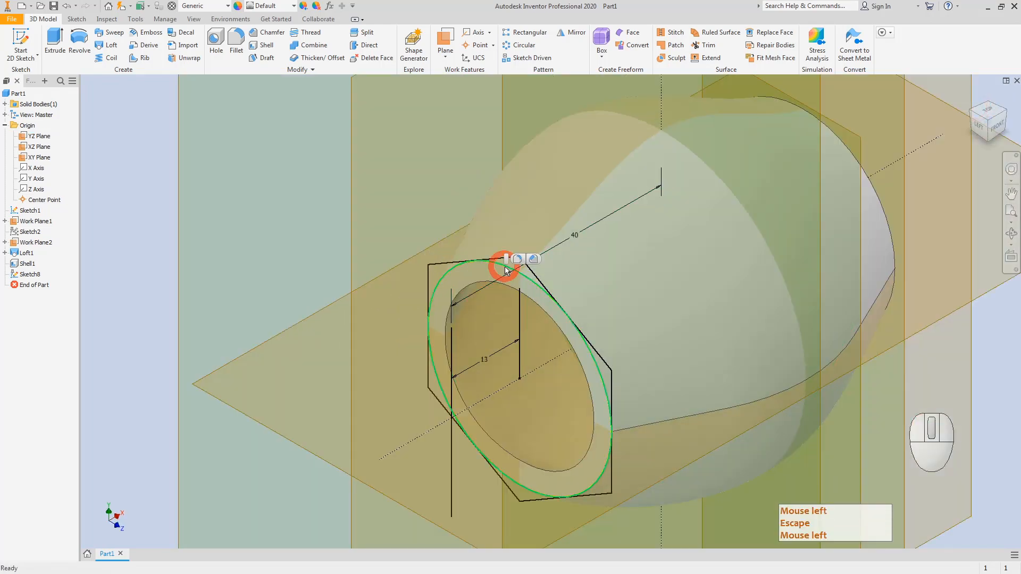
pyautogui.rightClick(505, 266)
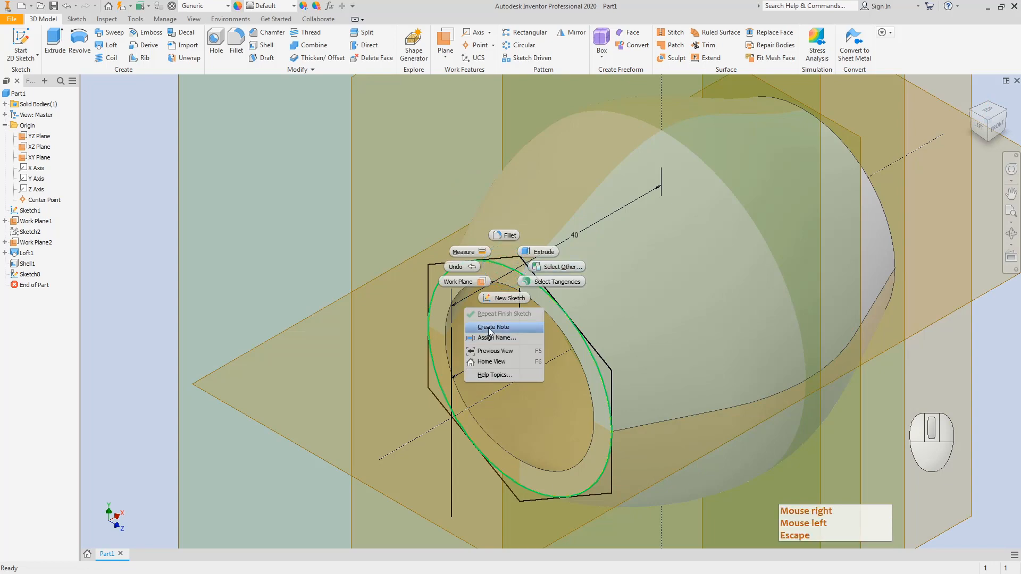
pyautogui.press('Escape')
pyautogui.press('Escape')
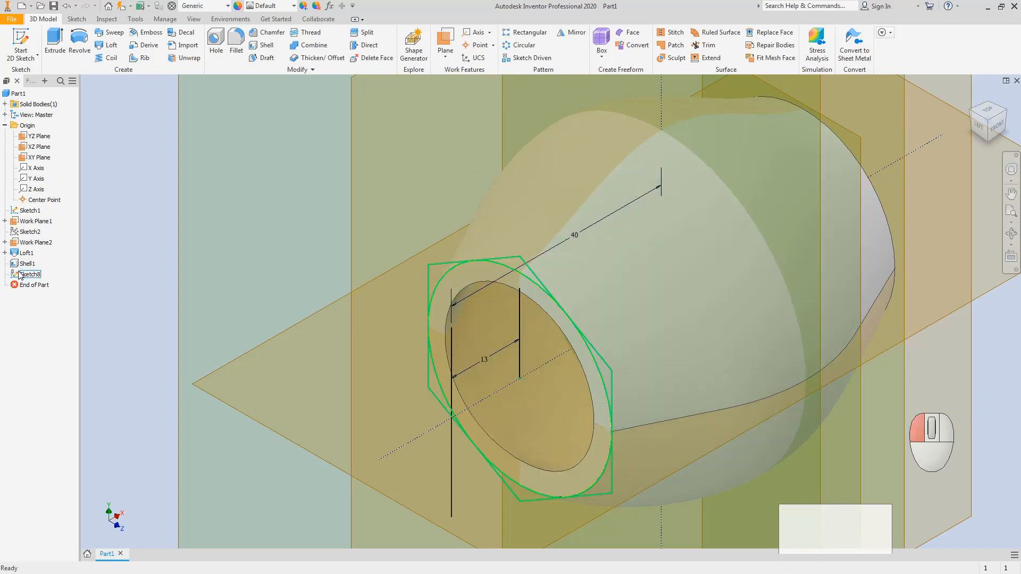
pyautogui.doubleClick(20, 274)
pyautogui.press('Escape')
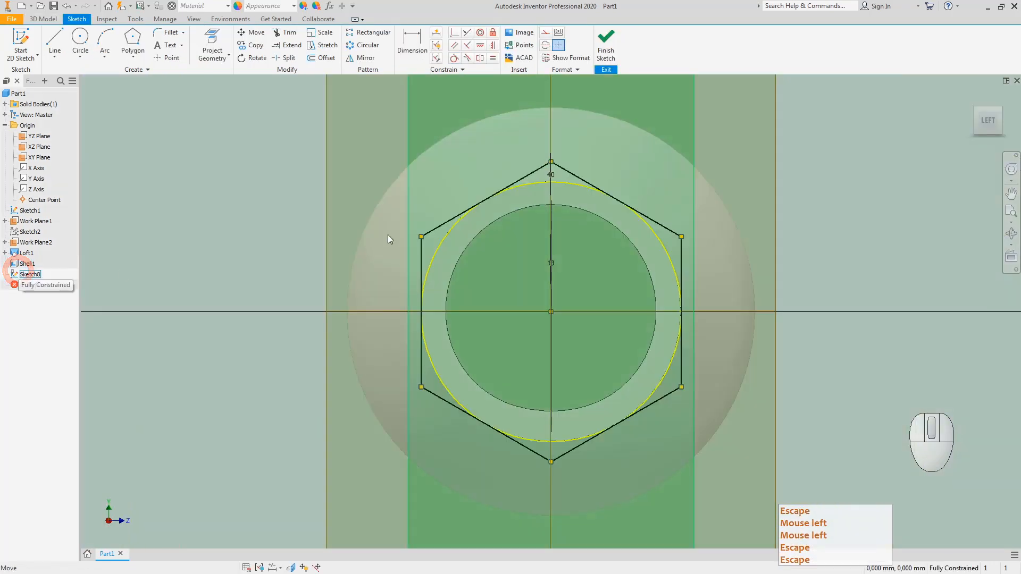
pyautogui.rightClick(438, 249)
pyautogui.click(477, 253)
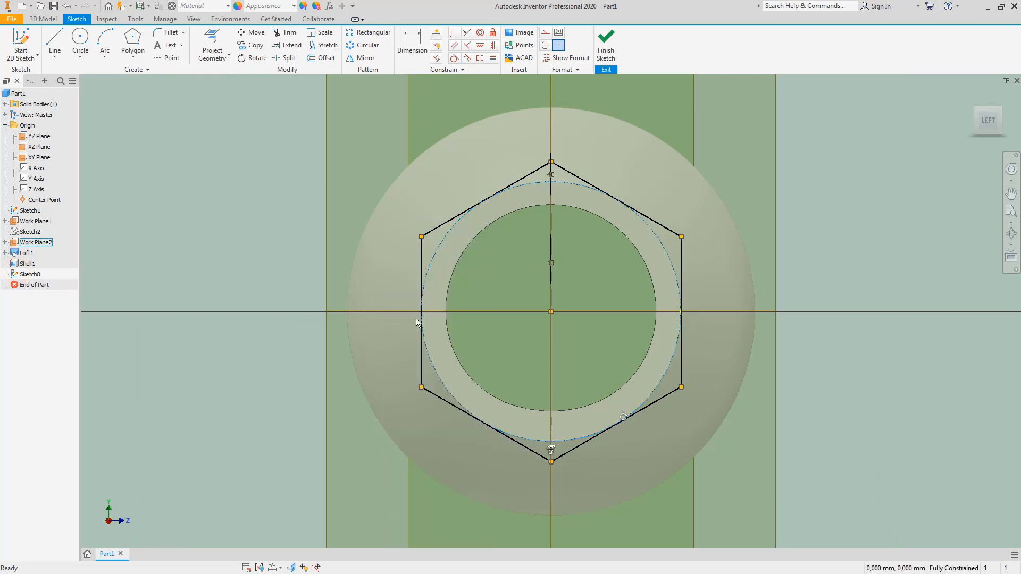
pyautogui.click(603, 48)
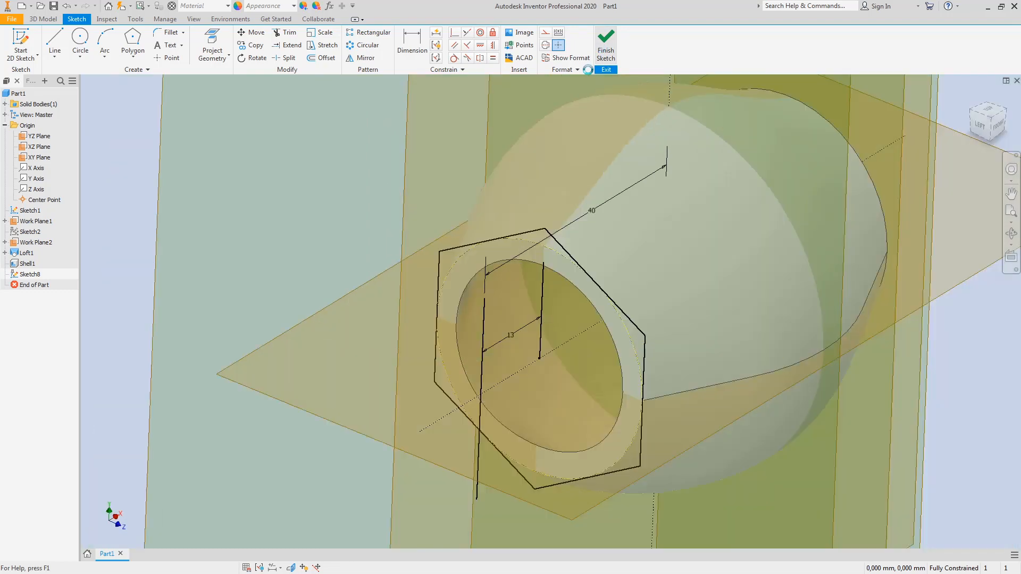
pyautogui.click(54, 42)
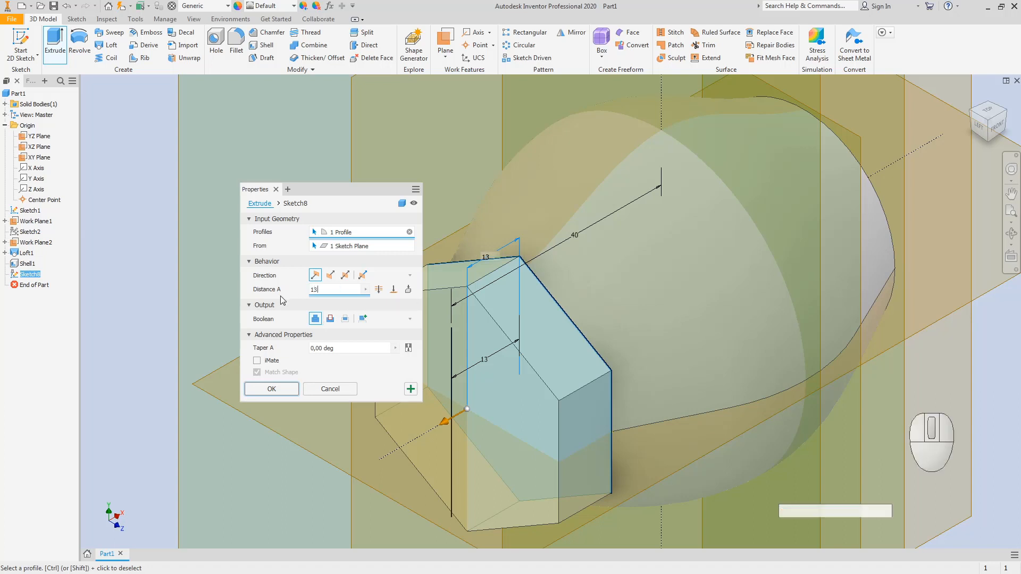
# Step: Extrude the hexagon 13 mm to create Extrusion1
pyautogui.press('Return')
pyautogui.click(262, 394)
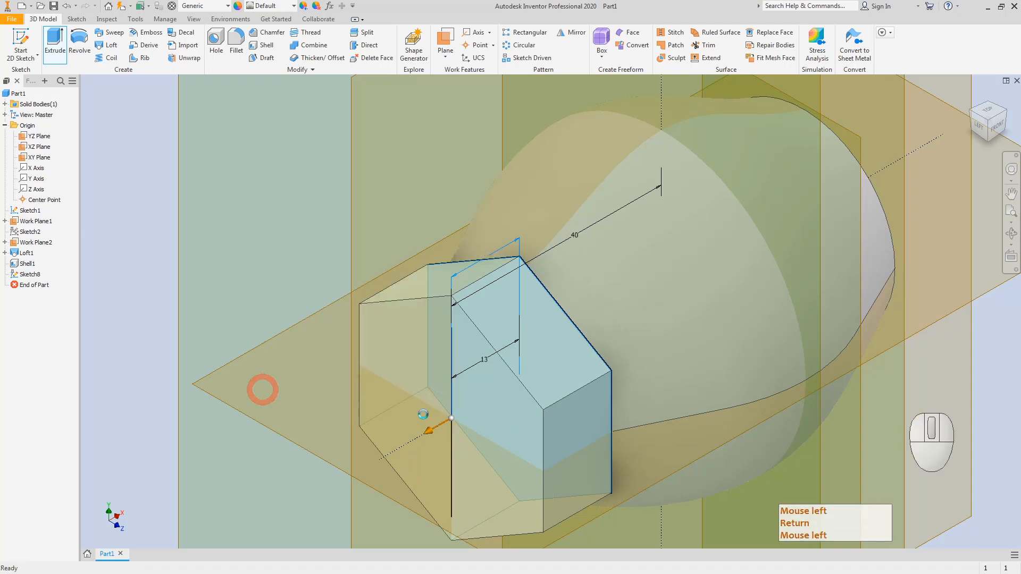
pyautogui.scroll(-5, 914, 177)
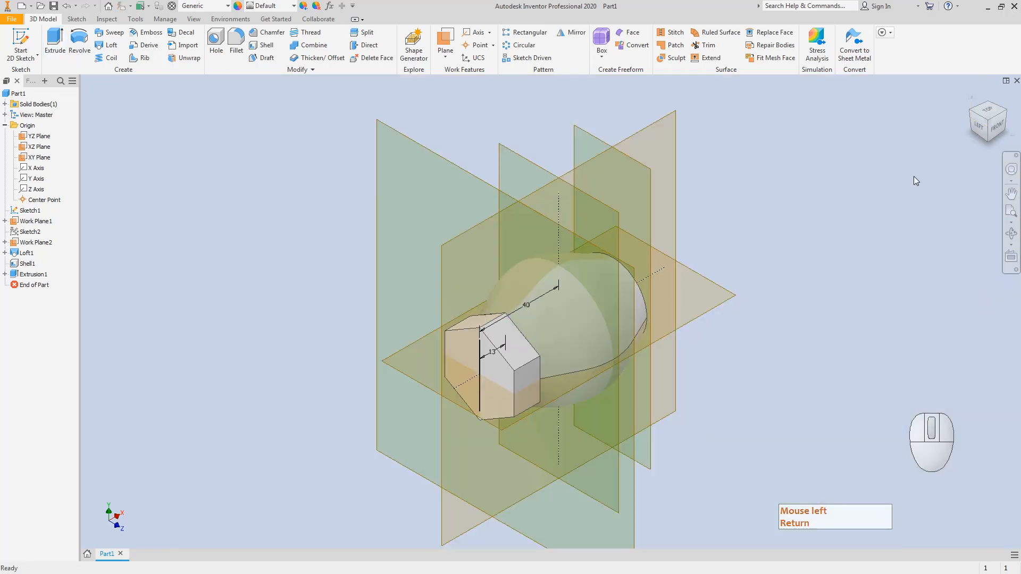
pyautogui.click(1005, 111)
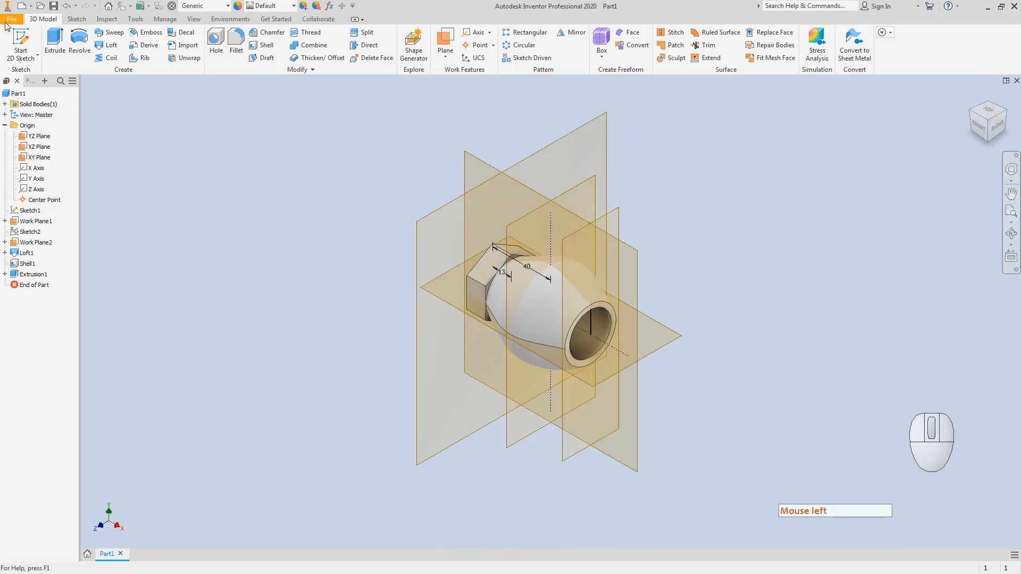
pyautogui.click(20, 42)
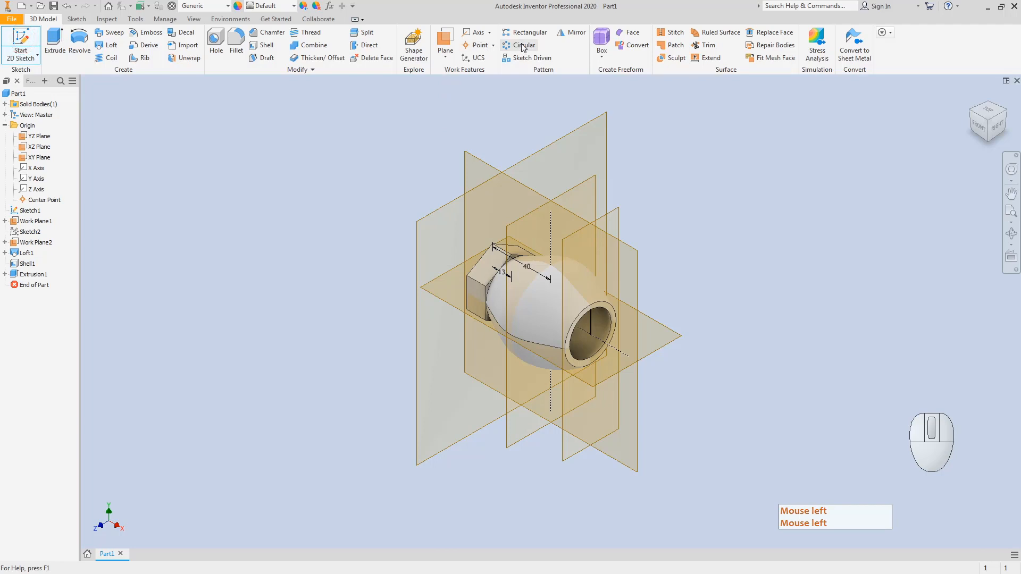
# Step: Cancel a first Mirror attempt and check the model from the front and isometric views
pyautogui.click(573, 34)
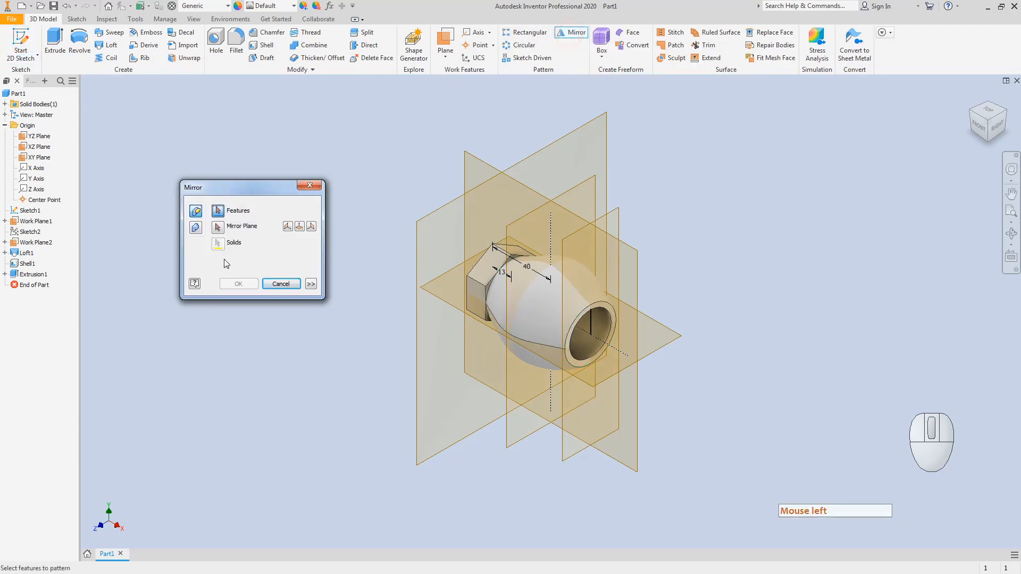
pyautogui.click(282, 284)
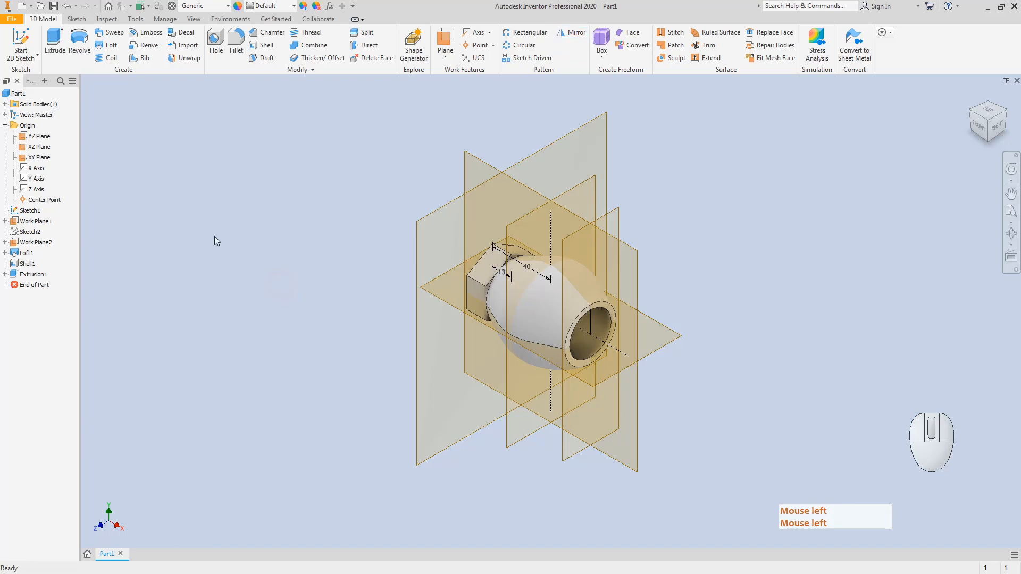
pyautogui.click(978, 126)
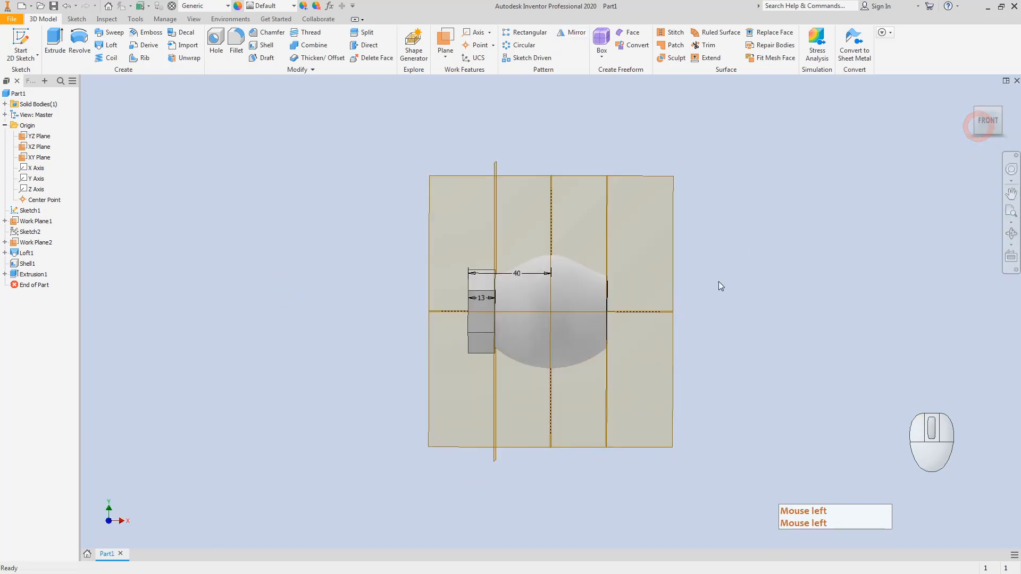
pyautogui.click(1000, 108)
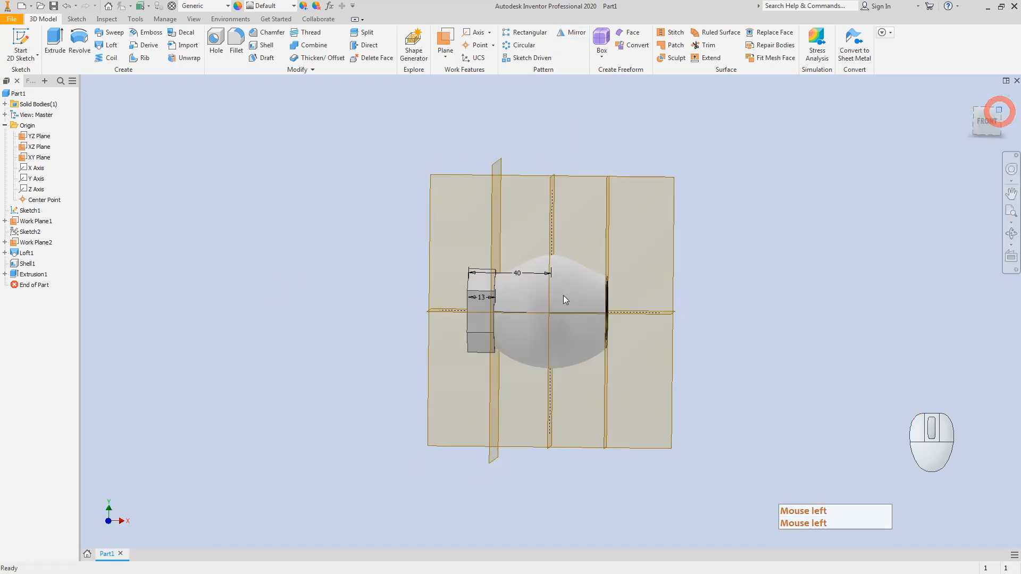
pyautogui.click(320, 299)
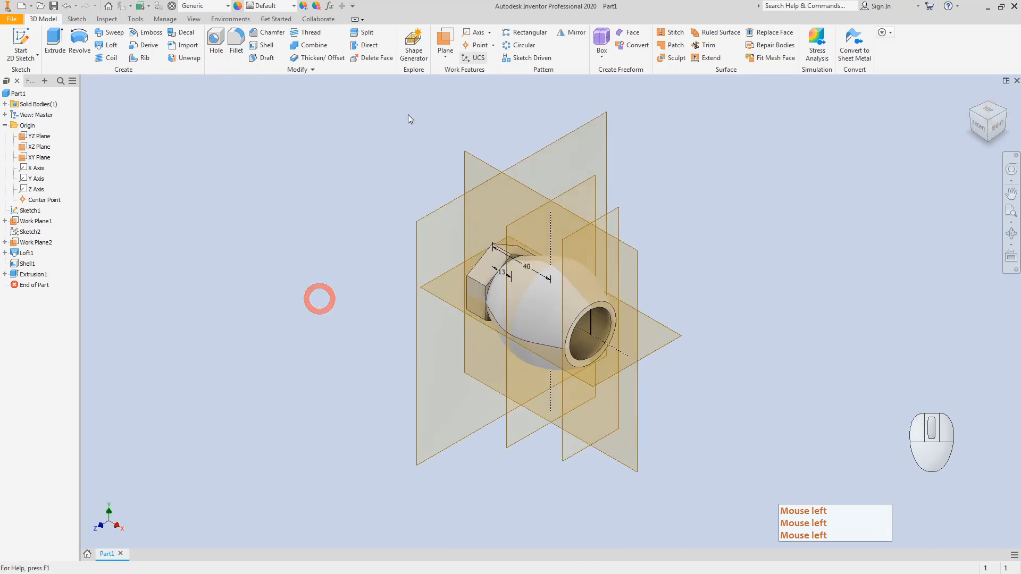
# Step: Mirror Extrusion1 about the YZ Plane to create Mirror1
pyautogui.click(573, 33)
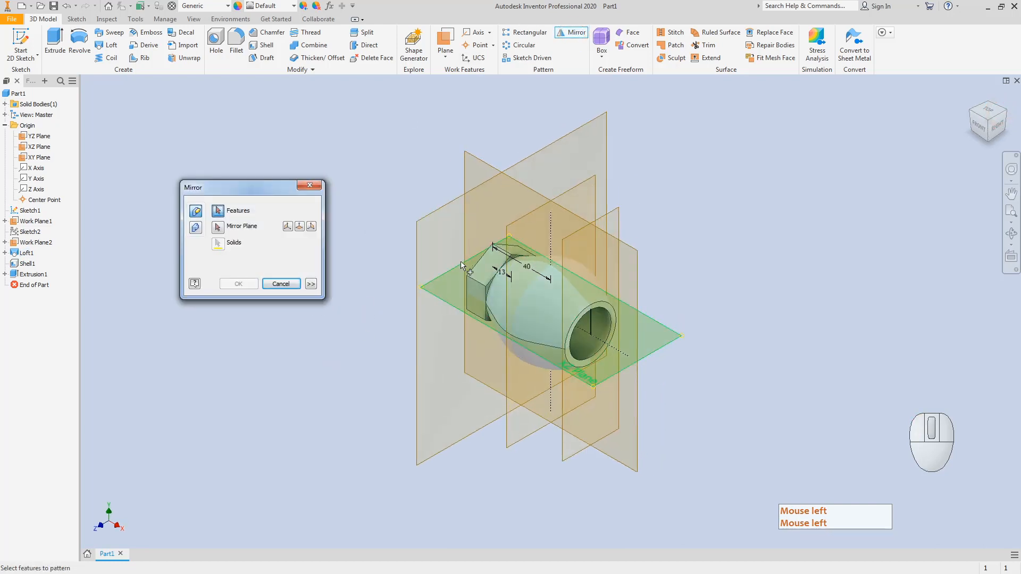
pyautogui.click(481, 271)
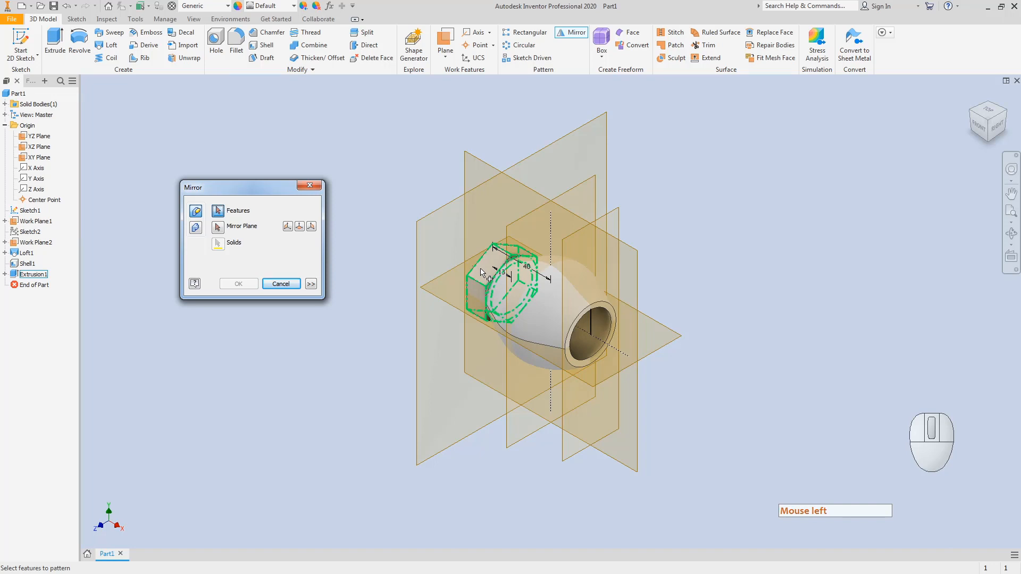
pyautogui.click(28, 274)
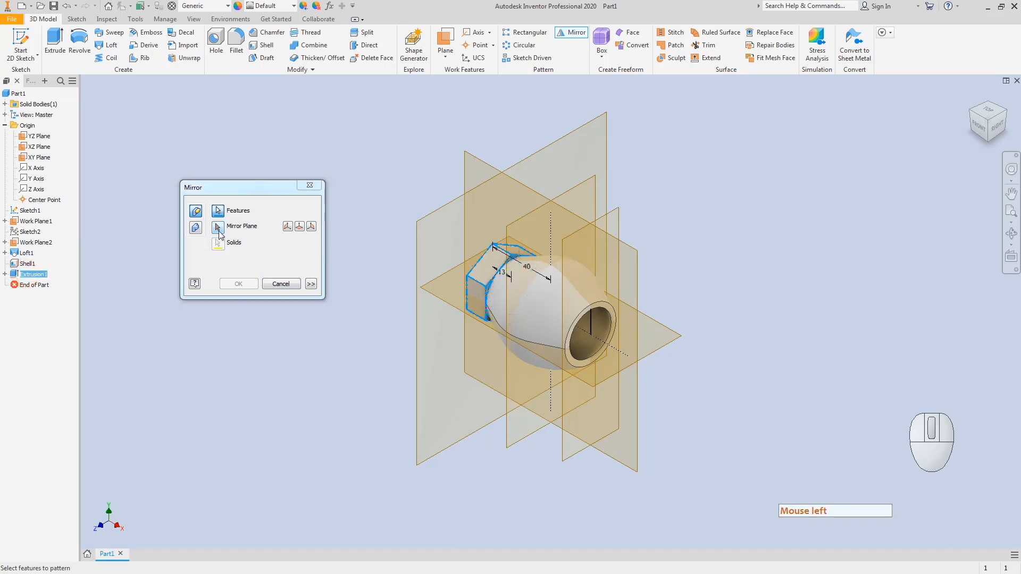
pyautogui.click(218, 229)
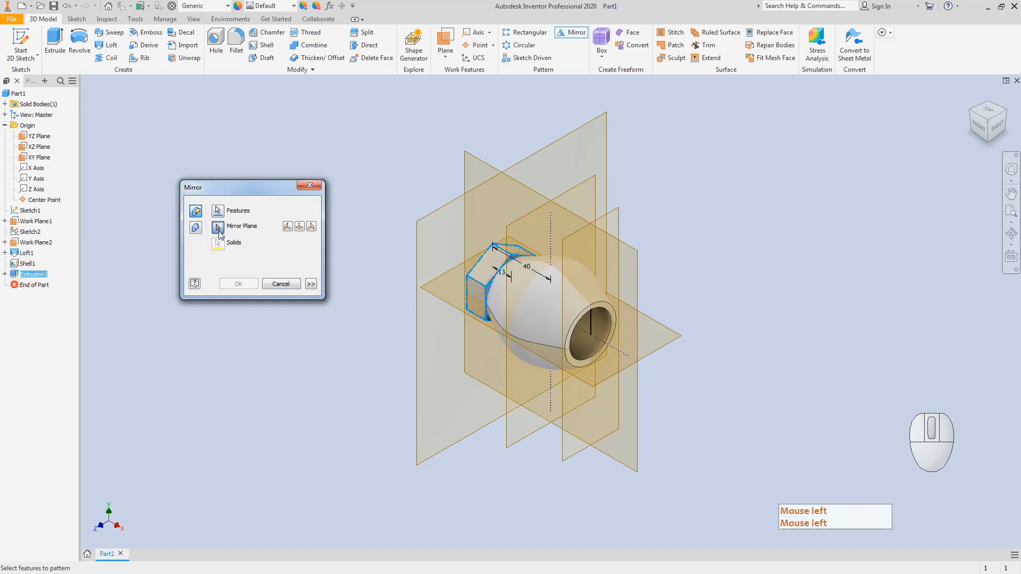
pyautogui.click(533, 158)
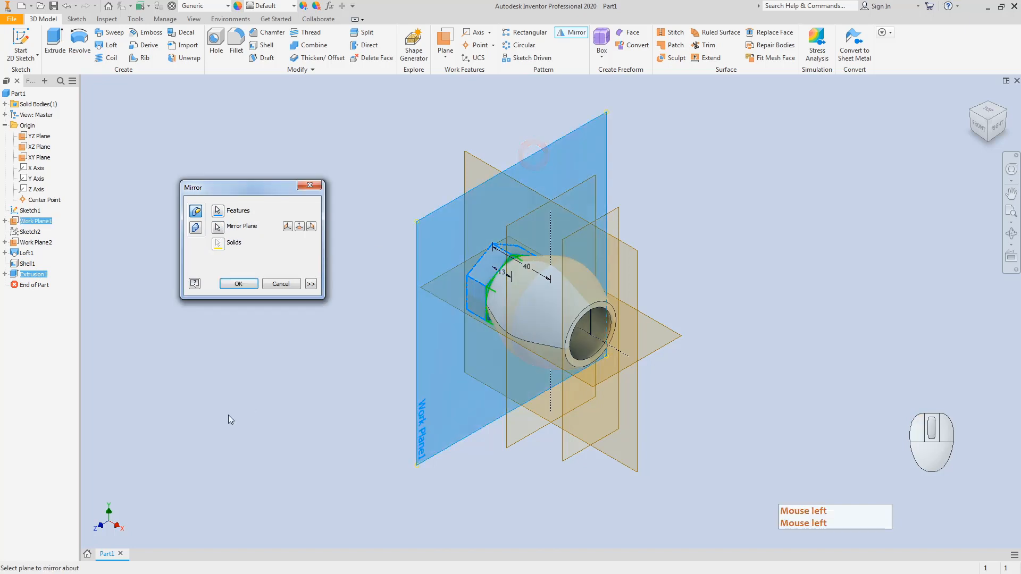
pyautogui.click(218, 227)
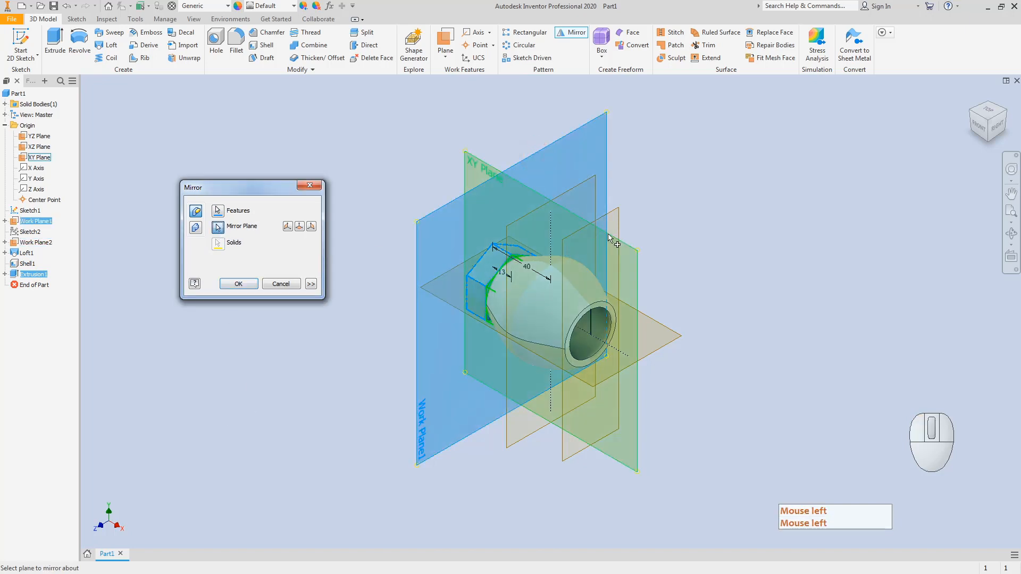
pyautogui.click(41, 137)
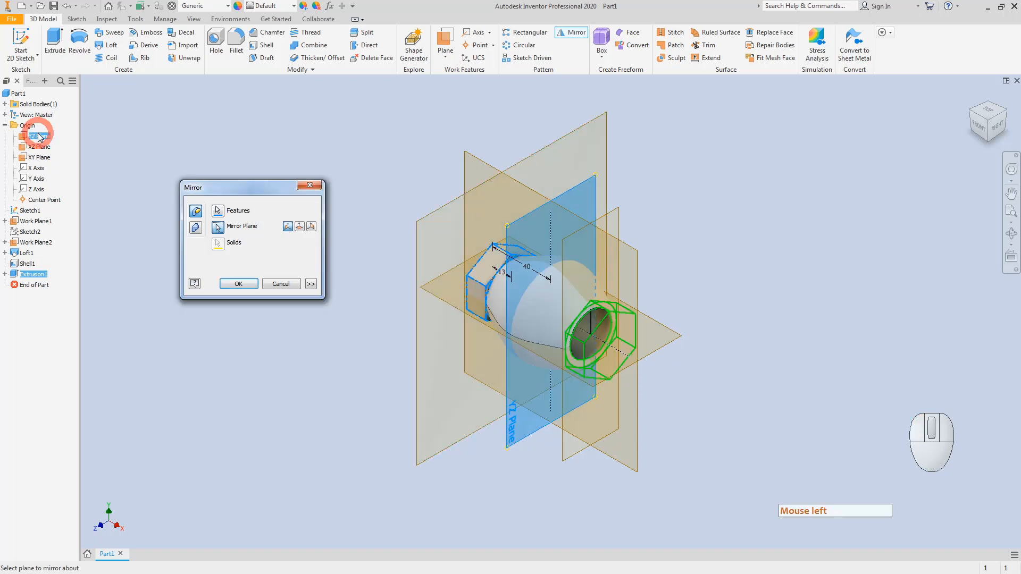
pyautogui.click(239, 284)
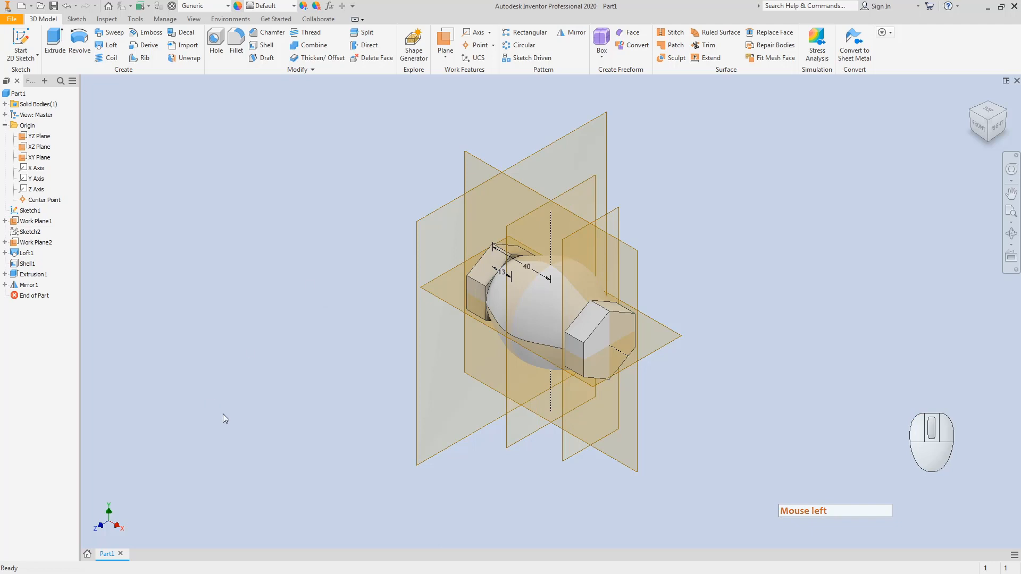
# Step: Apply a Half Section View on the XY Plane at 0 mm offset and view it from FRONT
pyautogui.click(195, 20)
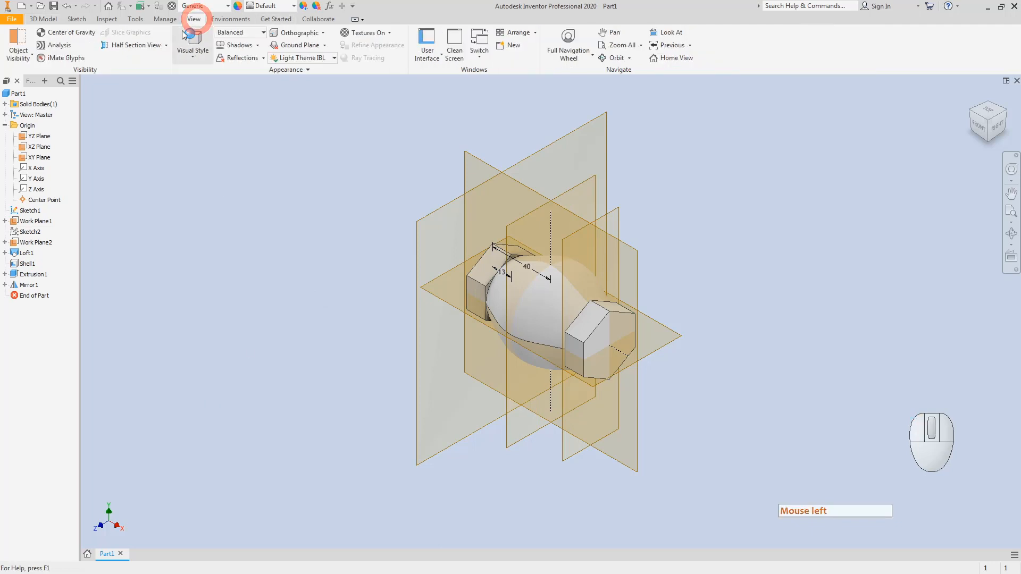
pyautogui.click(137, 45)
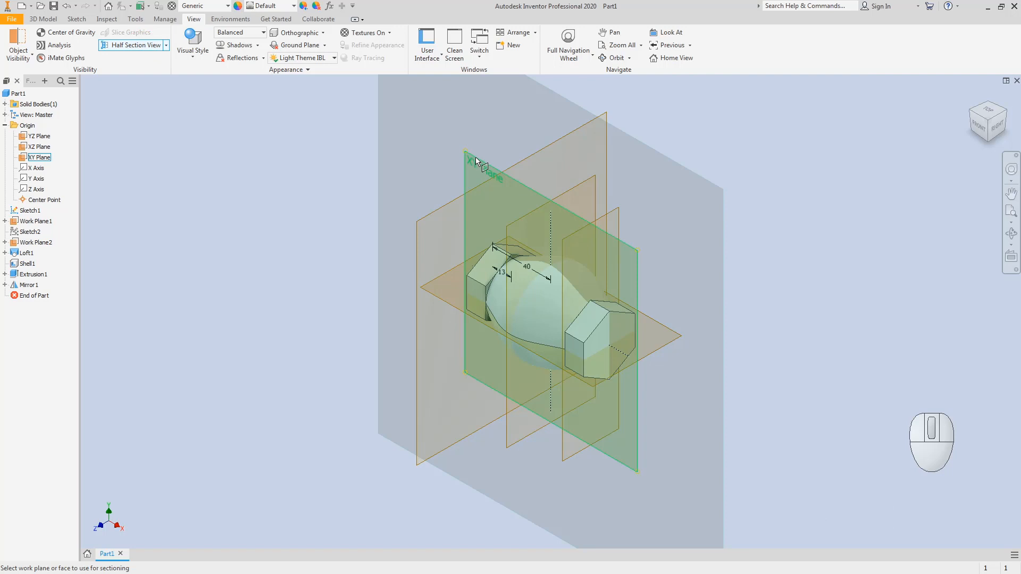
pyautogui.click(474, 157)
pyautogui.click(491, 399)
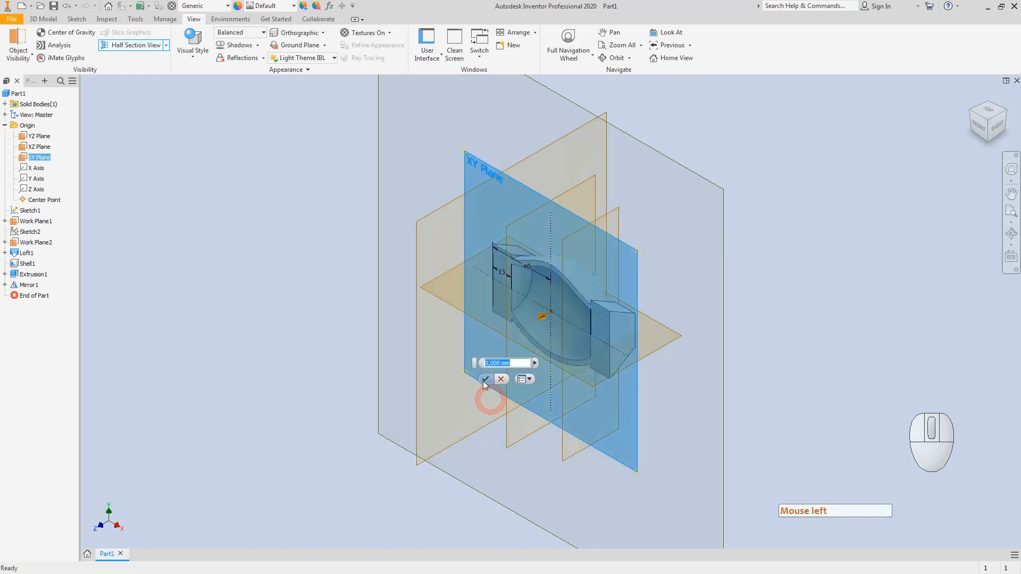
pyautogui.click(484, 379)
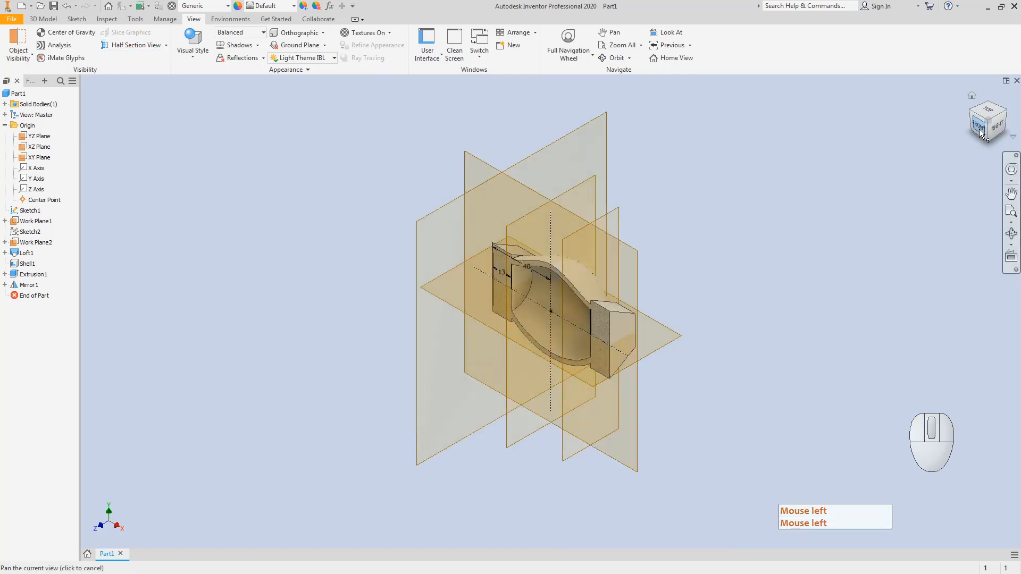
pyautogui.click(978, 127)
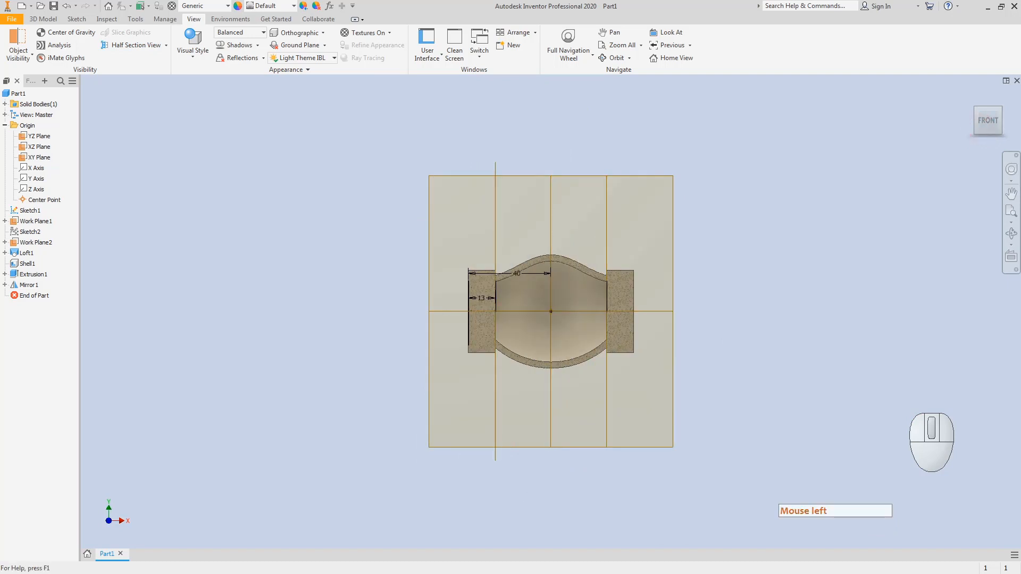
pyautogui.hotkey('alt', 'Tab')
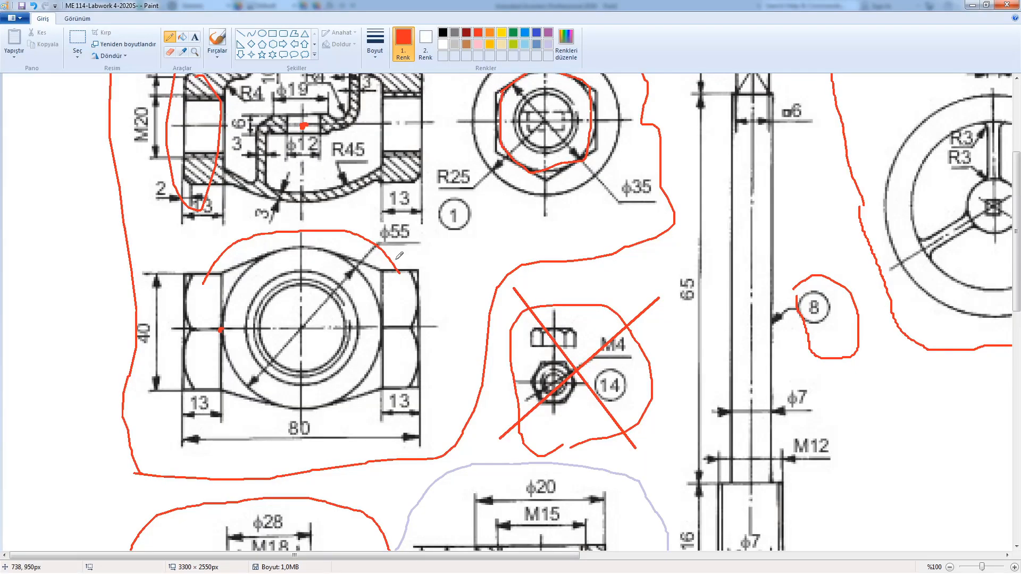
# Step: Draw trial red loops around the section's bore ends, the M32 top boss and the inner wall
pyautogui.scroll(3, 399, 255)
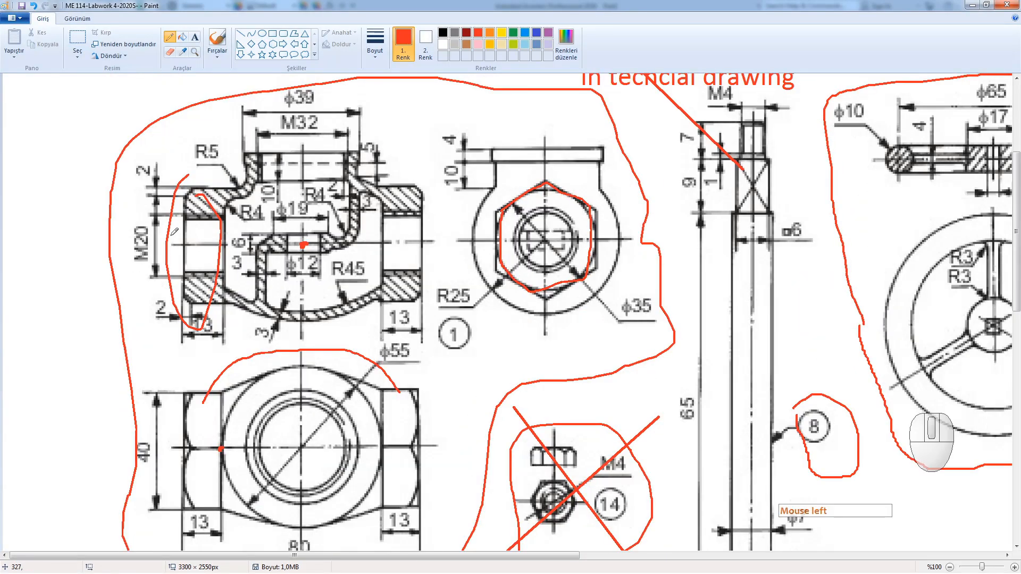
pyautogui.moveTo(205, 211)
pyautogui.mouseDown()
pyautogui.moveTo(169, 237)
pyautogui.moveTo(231, 263)
pyautogui.moveTo(181, 205)
pyautogui.moveTo(166, 215)
pyautogui.mouseUp()
pyautogui.moveTo(422, 202)
pyautogui.mouseDown()
pyautogui.moveTo(369, 229)
pyautogui.moveTo(424, 266)
pyautogui.moveTo(380, 218)
pyautogui.mouseUp()
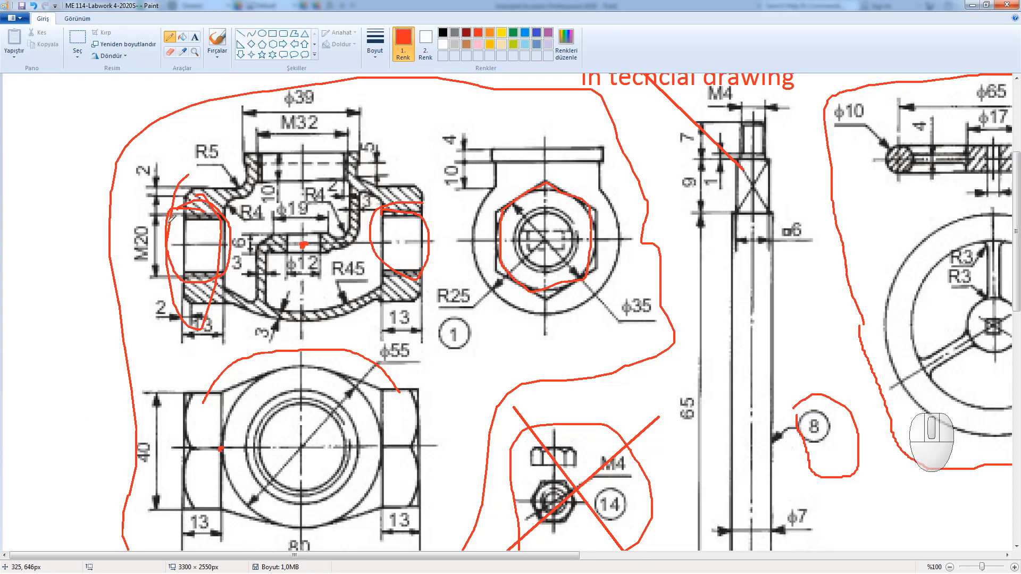
pyautogui.moveTo(233, 145)
pyautogui.mouseDown()
pyautogui.moveTo(249, 129)
pyautogui.moveTo(322, 124)
pyautogui.moveTo(359, 133)
pyautogui.moveTo(367, 162)
pyautogui.moveTo(325, 192)
pyautogui.moveTo(229, 185)
pyautogui.moveTo(223, 156)
pyautogui.moveTo(246, 133)
pyautogui.mouseUp()
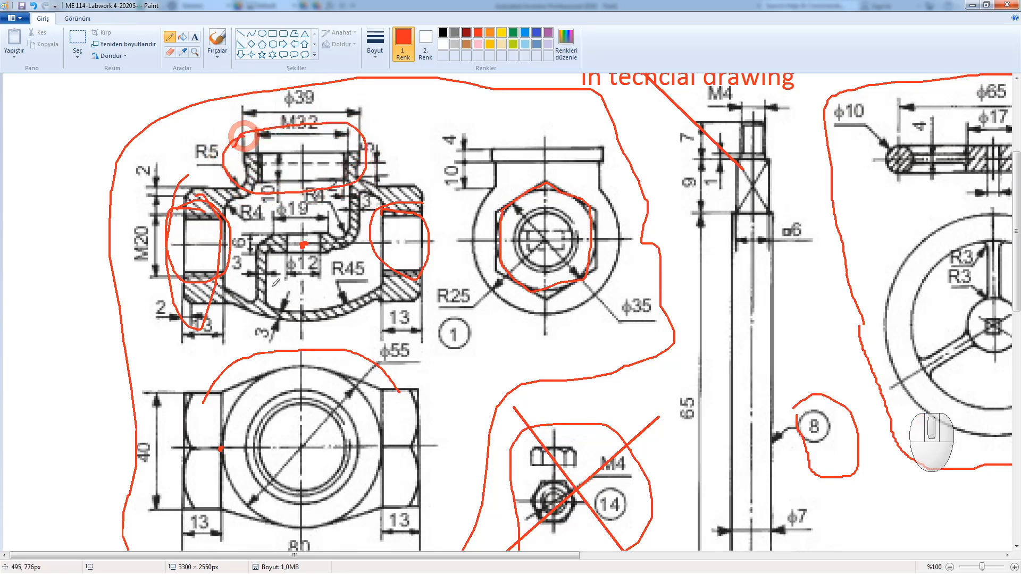
pyautogui.moveTo(245, 317)
pyautogui.mouseDown()
pyautogui.moveTo(250, 234)
pyautogui.moveTo(281, 211)
pyautogui.moveTo(326, 213)
pyautogui.moveTo(340, 186)
pyautogui.moveTo(364, 177)
pyautogui.moveTo(365, 241)
pyautogui.moveTo(327, 267)
pyautogui.moveTo(281, 277)
pyautogui.moveTo(276, 315)
pyautogui.moveTo(247, 317)
pyautogui.mouseUp()
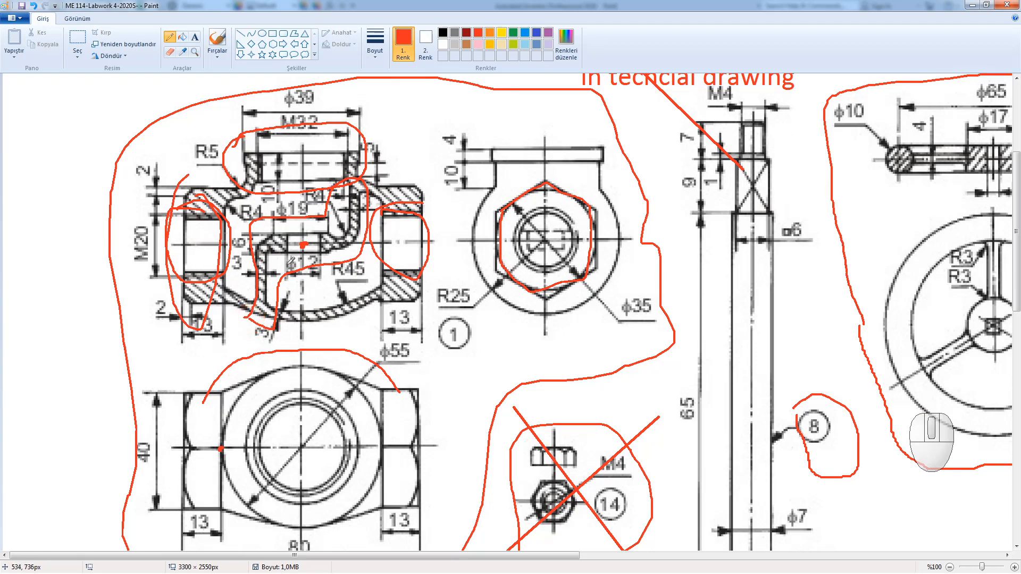
# Step: Undo the trial marks and circle the upper-right wall near R1 in red
pyautogui.hotkey('ctrl', 'z')
pyautogui.hotkey('ctrl', 'z')
pyautogui.hotkey('ctrl', 'z')
pyautogui.hotkey('ctrl', 'z')
pyautogui.hotkey('ctrl', 'z')
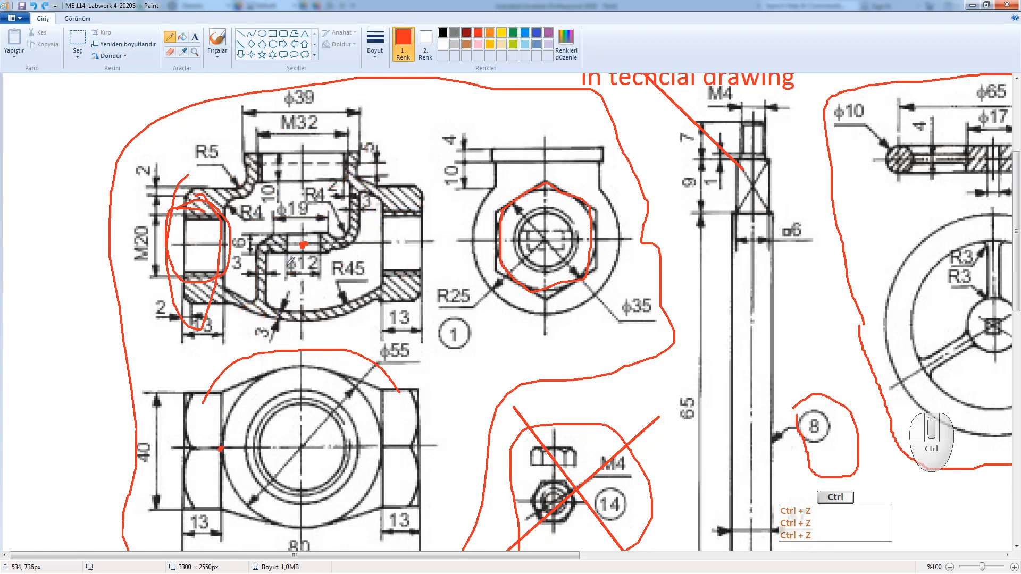
pyautogui.hotkey('ctrl', 'z')
pyautogui.hotkey('ctrl', 'z')
pyautogui.hotkey('ctrl', 'z')
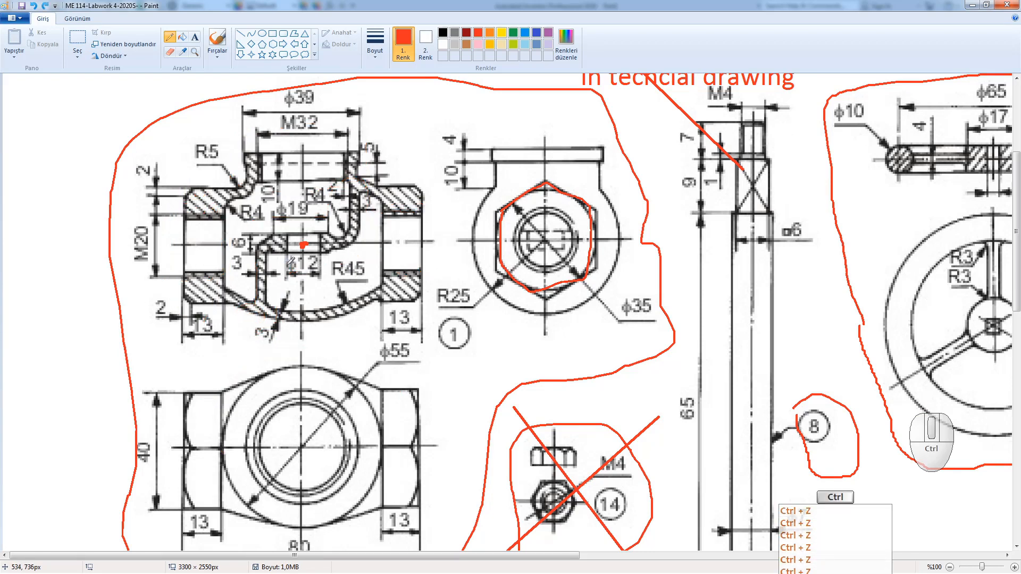
pyautogui.moveTo(250, 325)
pyautogui.mouseDown()
pyautogui.moveTo(274, 311)
pyautogui.moveTo(269, 266)
pyautogui.moveTo(302, 246)
pyautogui.mouseUp()
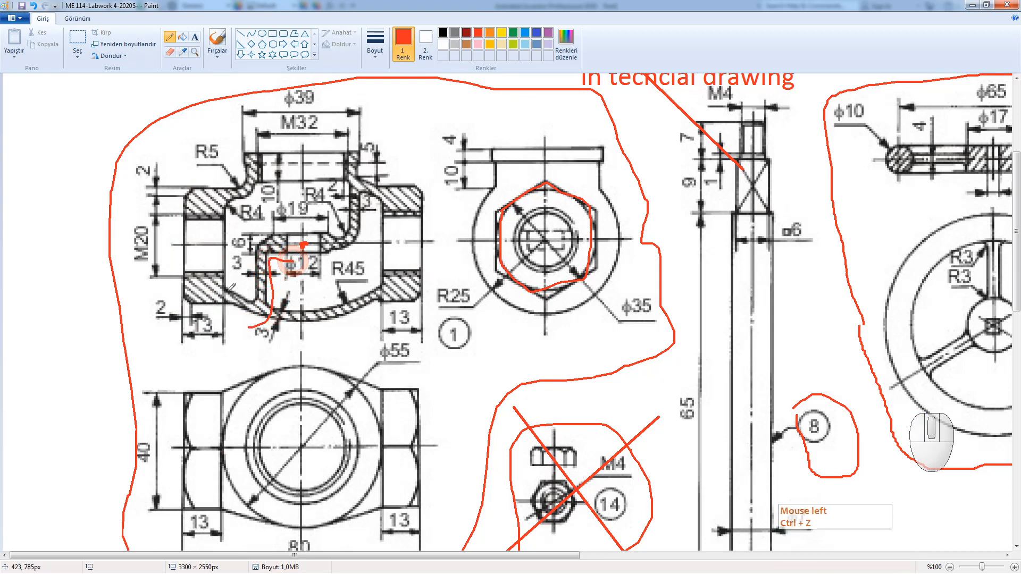
pyautogui.hotkey('ctrl', 'z')
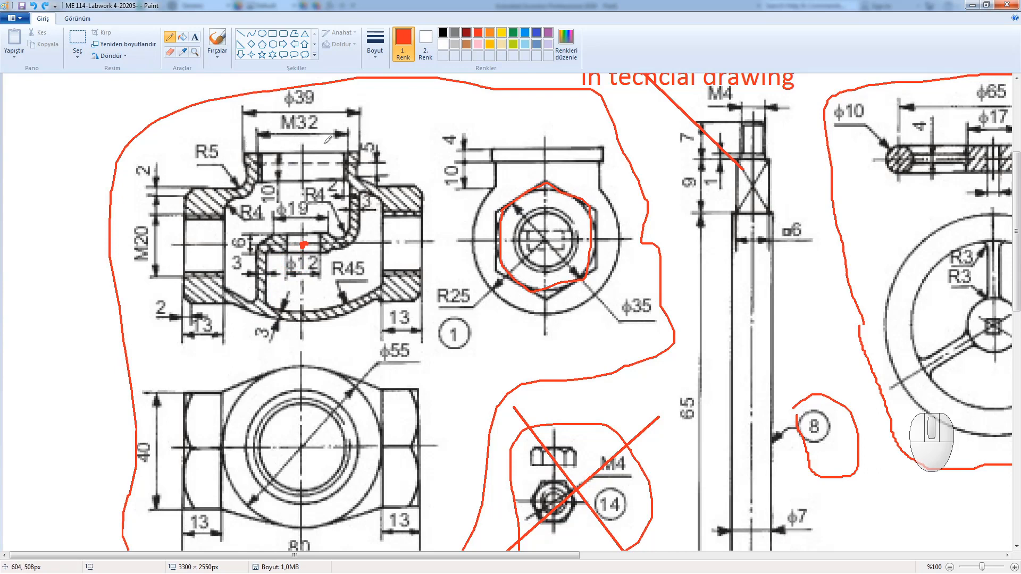
pyautogui.moveTo(370, 128)
pyautogui.mouseDown()
pyautogui.moveTo(317, 144)
pyautogui.moveTo(334, 202)
pyautogui.moveTo(364, 223)
pyautogui.moveTo(381, 162)
pyautogui.moveTo(361, 130)
pyautogui.moveTo(344, 130)
pyautogui.moveTo(366, 151)
pyautogui.mouseUp()
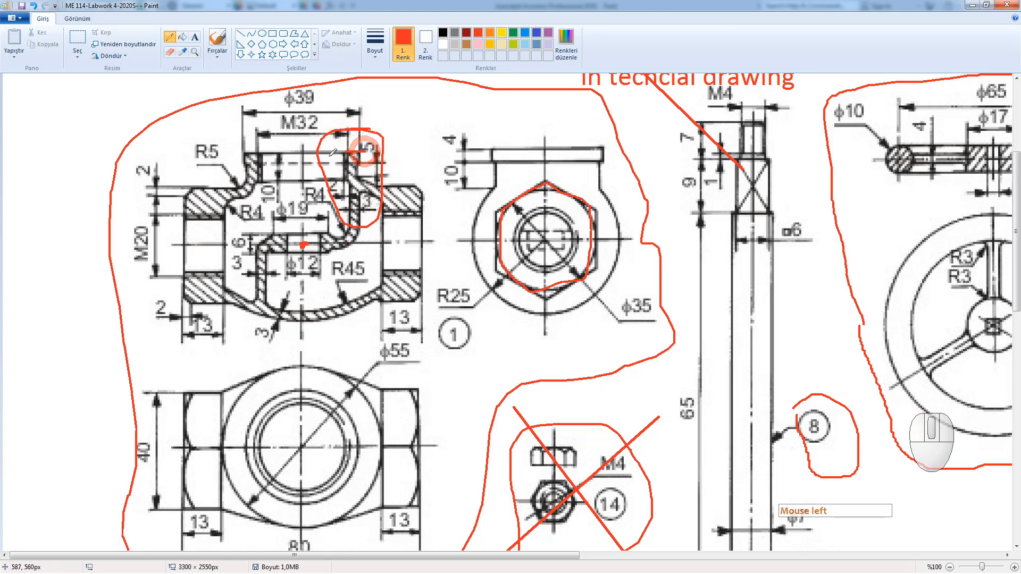
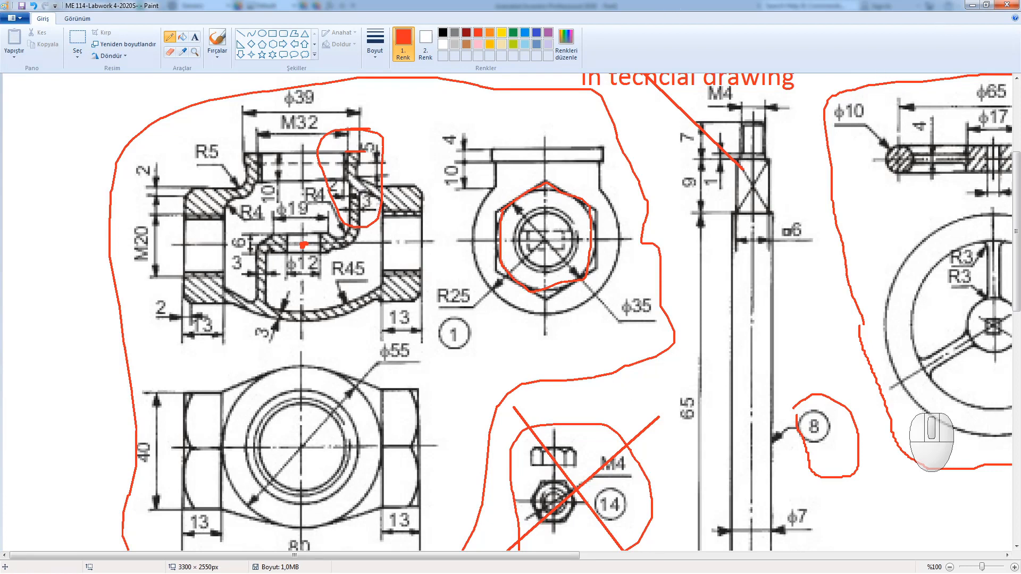
# Step: Restore both windows and place the Paint drawing on the left beside the Inventor model on the right
pyautogui.moveTo(682, 11)
pyautogui.mouseDown()
pyautogui.moveTo(415, 54)
pyautogui.moveTo(409, 75)
pyautogui.mouseUp()
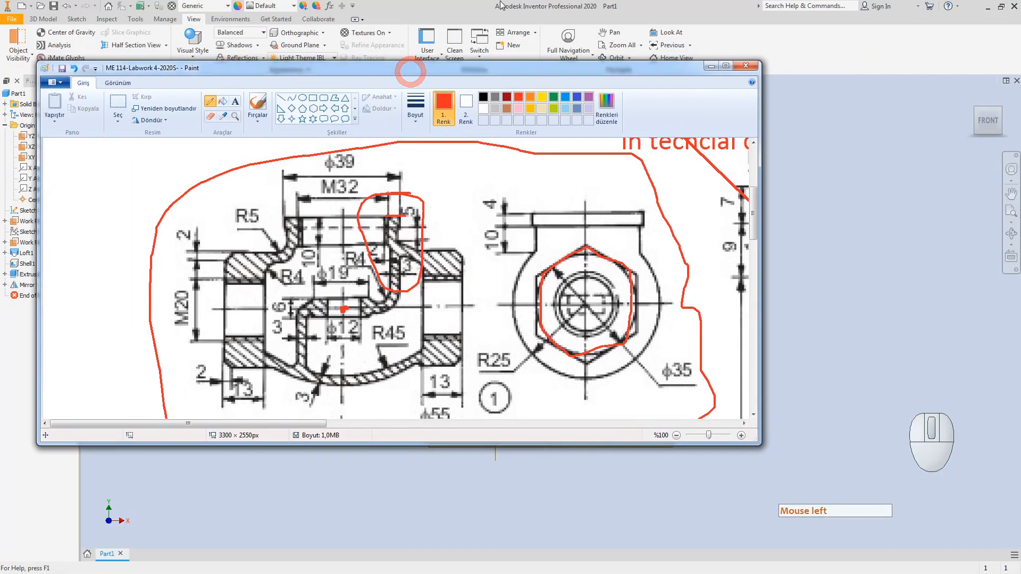
pyautogui.moveTo(510, 6)
pyautogui.mouseDown()
pyautogui.moveTo(519, 23)
pyautogui.moveTo(577, 62)
pyautogui.moveTo(610, 69)
pyautogui.moveTo(634, 93)
pyautogui.mouseUp()
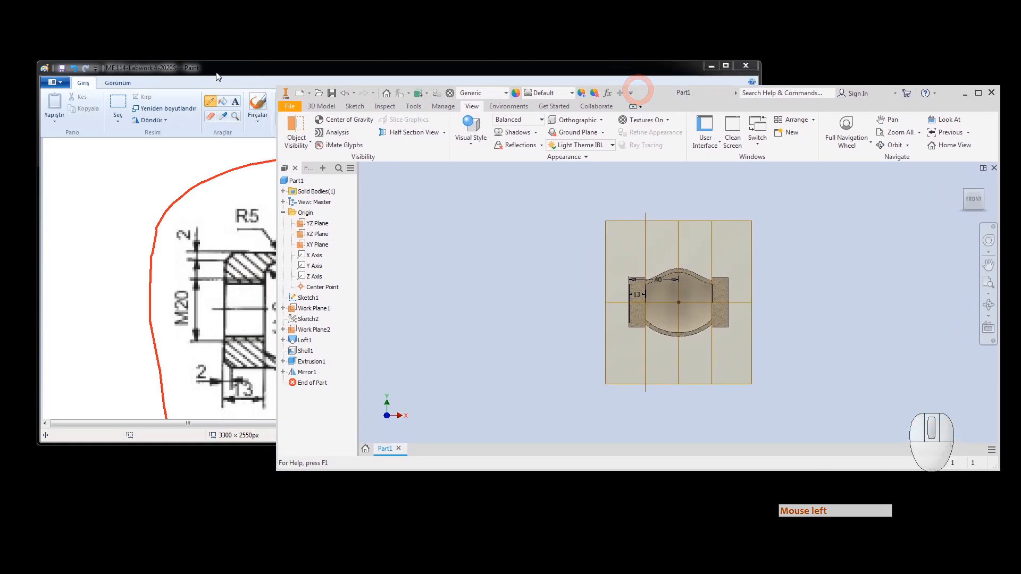
pyautogui.moveTo(215, 71)
pyautogui.mouseDown()
pyautogui.moveTo(168, 37)
pyautogui.moveTo(216, 27)
pyautogui.moveTo(153, 32)
pyautogui.moveTo(1, 164)
pyautogui.mouseUp()
pyautogui.click(212, 52)
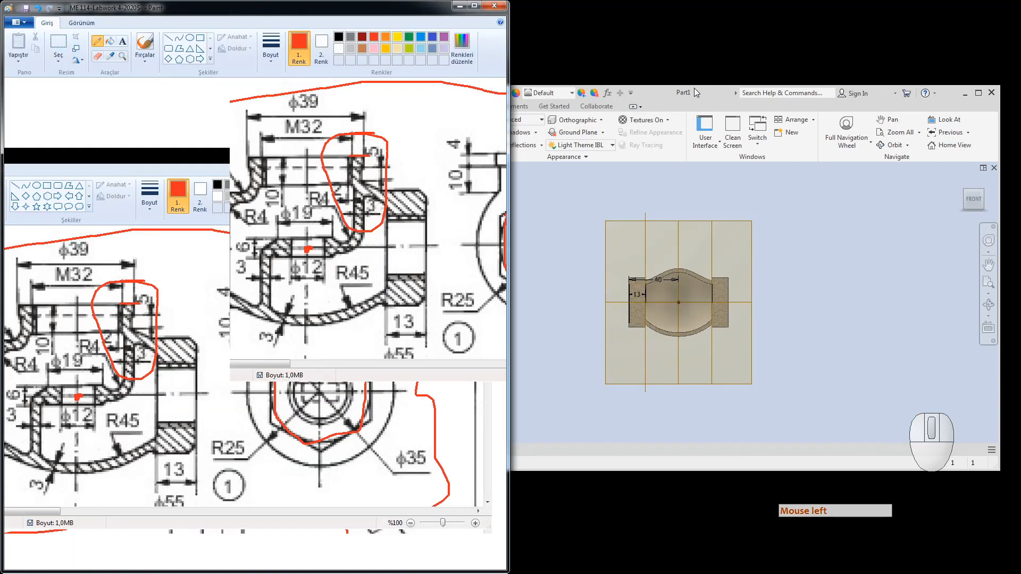
pyautogui.moveTo(686, 91)
pyautogui.mouseDown()
pyautogui.moveTo(808, 83)
pyautogui.moveTo(1013, 91)
pyautogui.moveTo(749, 110)
pyautogui.moveTo(789, 93)
pyautogui.mouseUp()
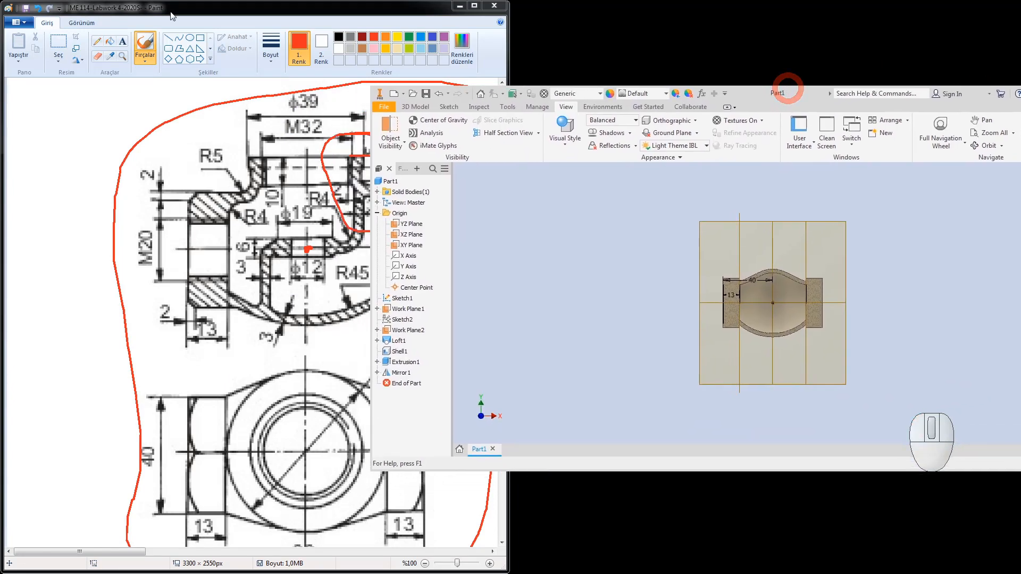
pyautogui.moveTo(172, 16)
pyautogui.mouseDown()
pyautogui.moveTo(114, 32)
pyautogui.moveTo(56, 101)
pyautogui.mouseUp()
pyautogui.click(661, 214)
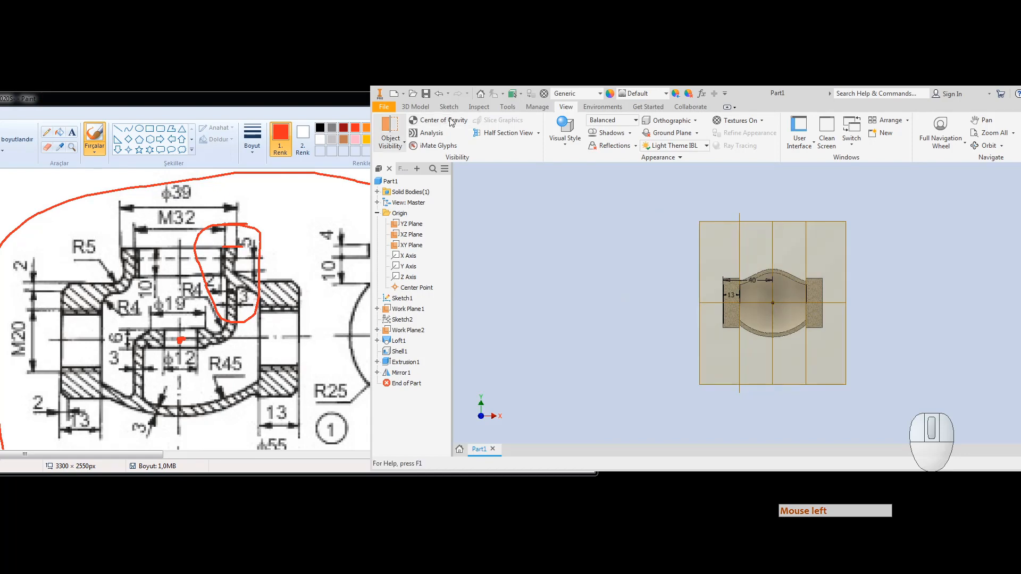
pyautogui.click(415, 107)
# Step: Start a new 2D sketch on the XY Plane
pyautogui.click(392, 129)
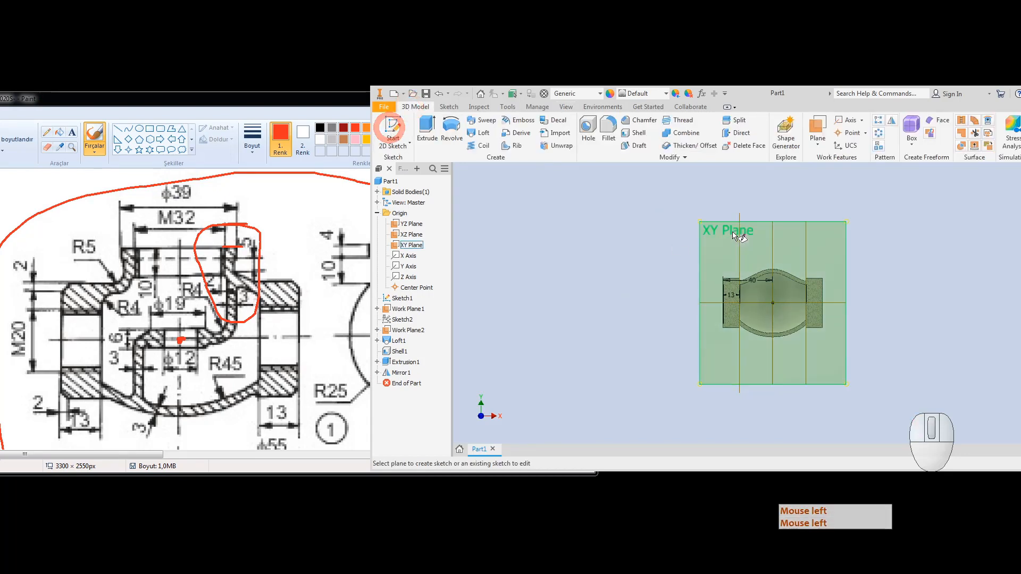
pyautogui.click(716, 228)
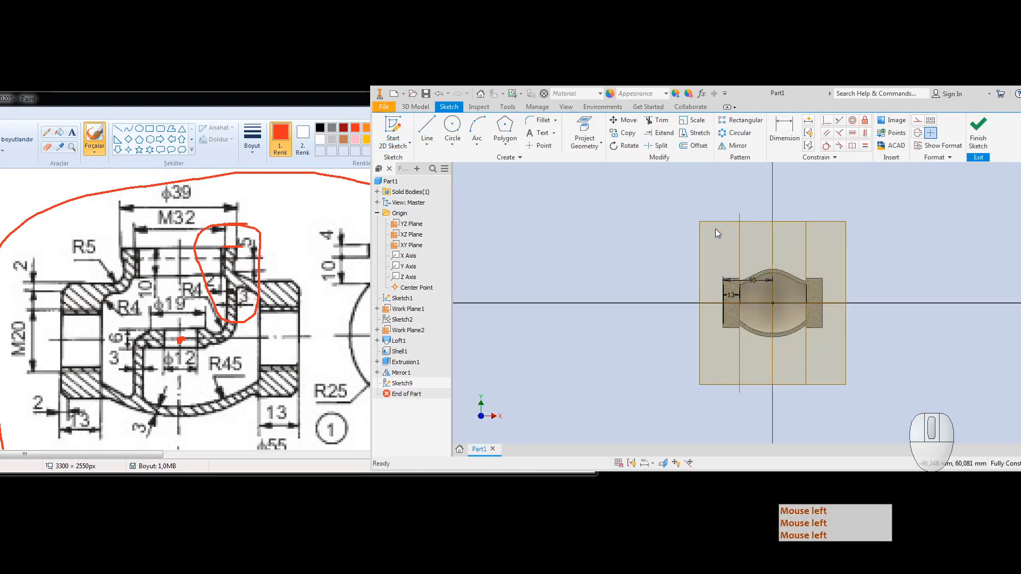
pyautogui.scroll(5, 779, 283)
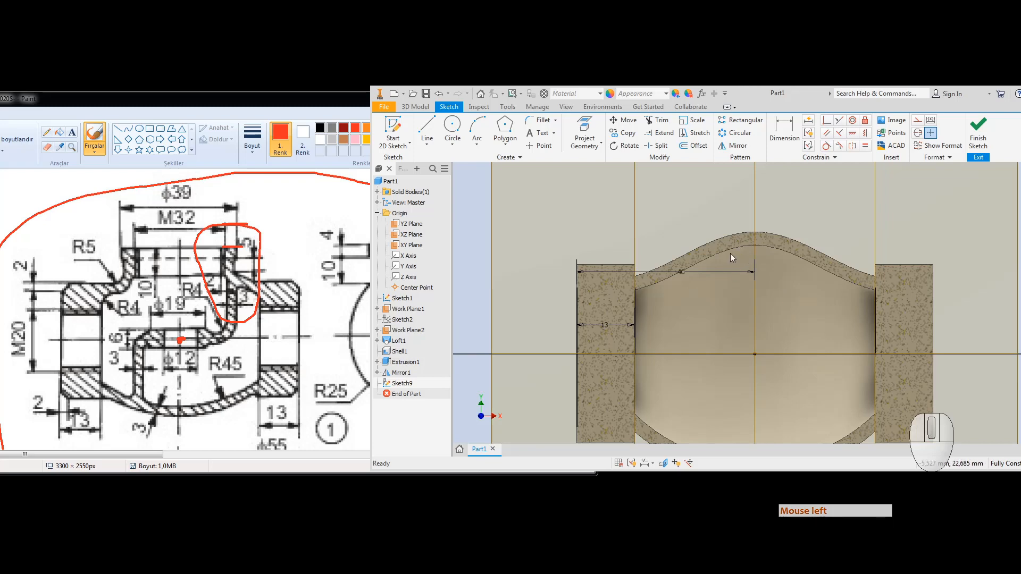
# Step: Try a red mark at the R4 area on the reference drawing, then undo it
pyautogui.click(110, 280)
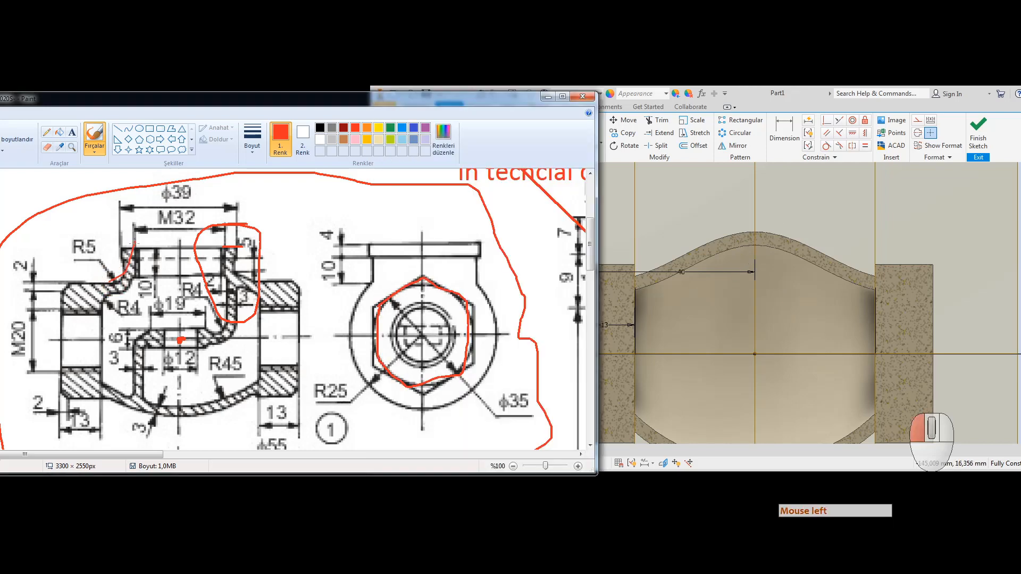
pyautogui.moveTo(223, 305); pyautogui.dragTo(123, 292)
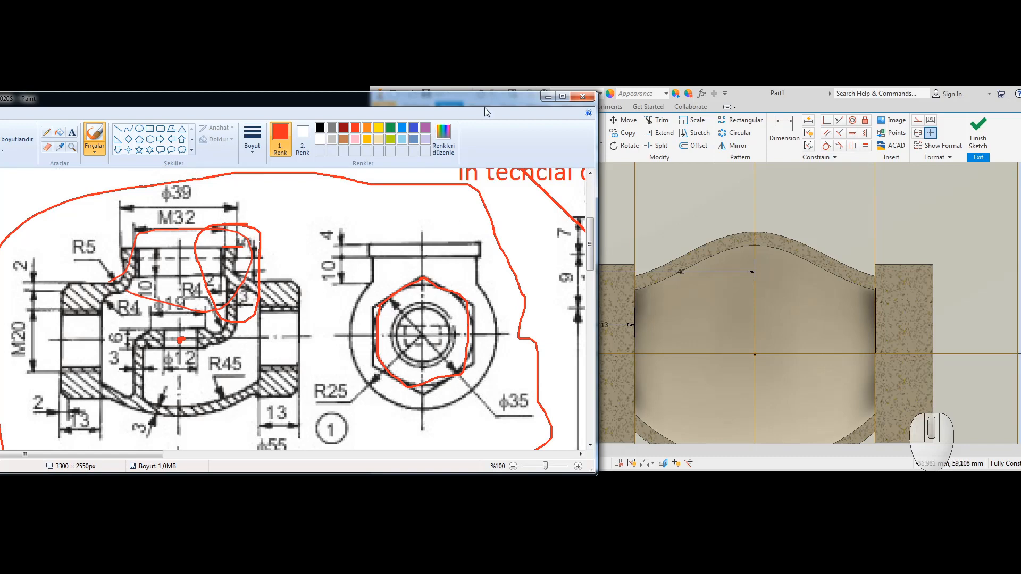
pyautogui.hotkey('ctrl', 'z')
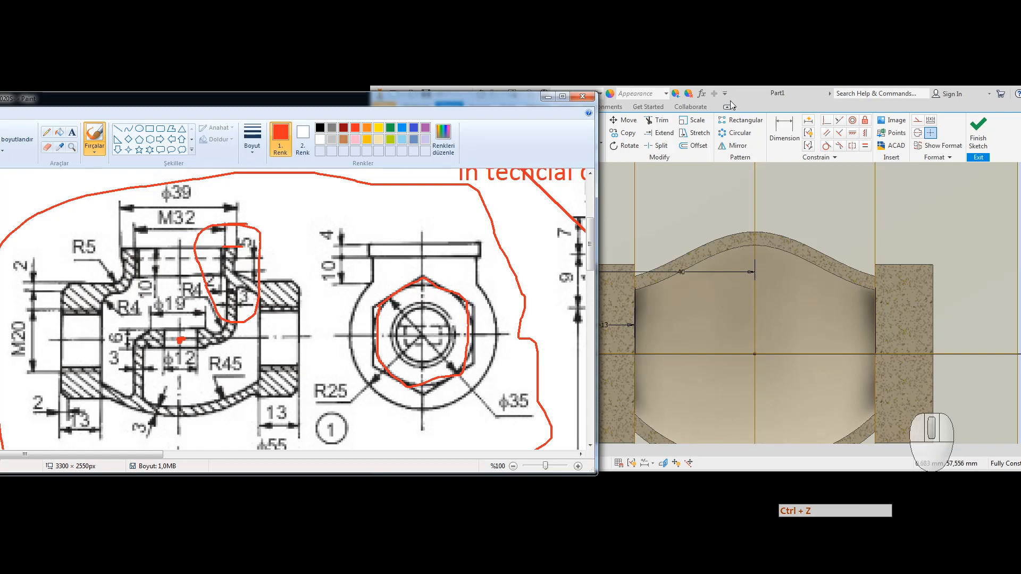
pyautogui.click(768, 92)
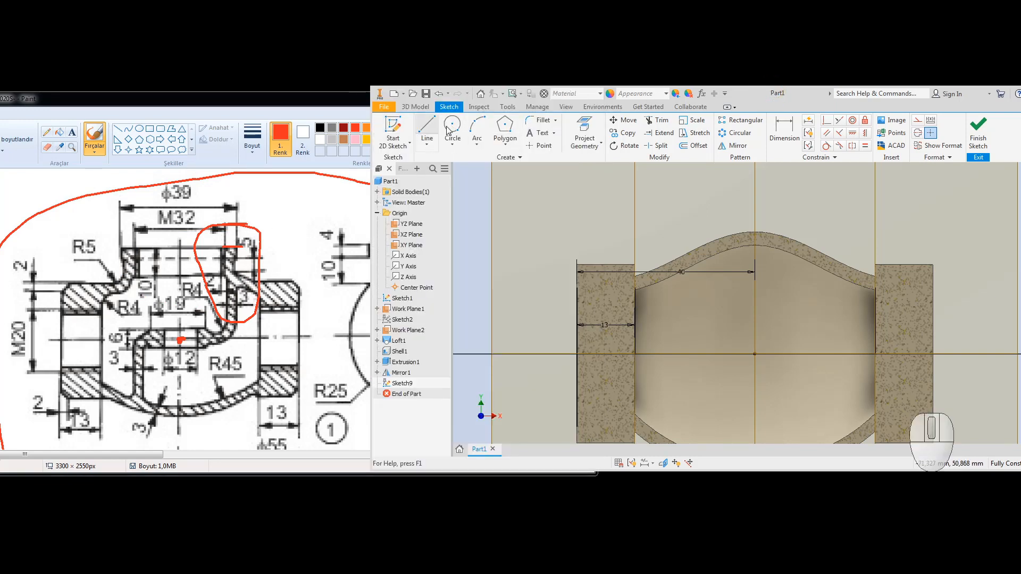
# Step: Draw a vertical line upward from the sketch origin and convert it to a centerline
pyautogui.click(427, 130)
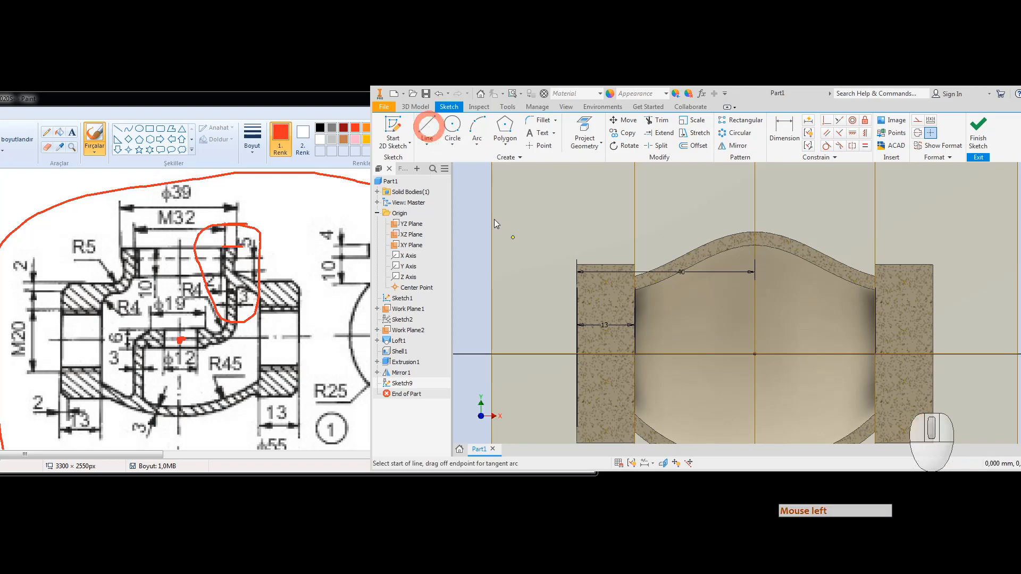
pyautogui.click(755, 354)
pyautogui.scroll(-4, 755, 354)
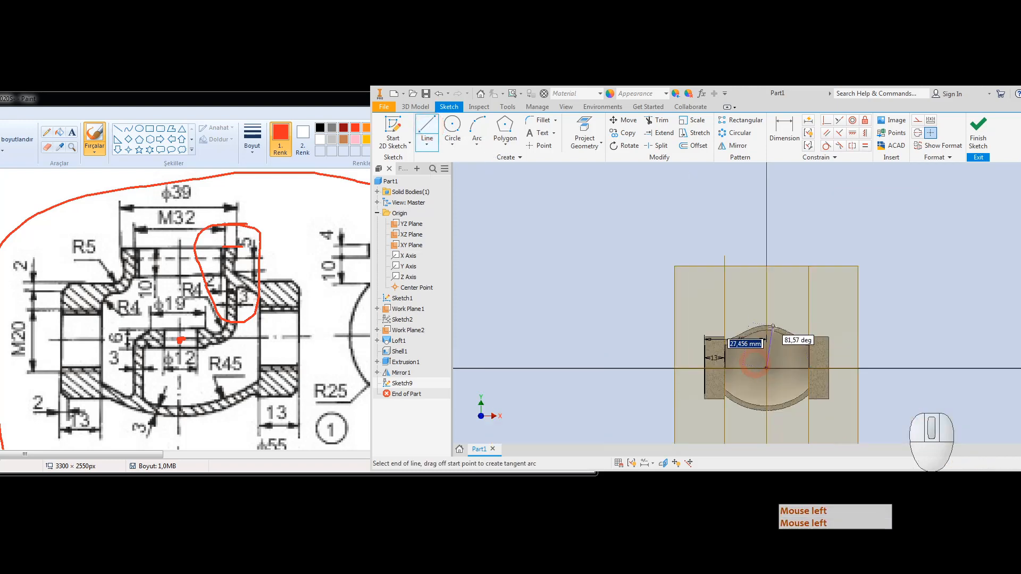
pyautogui.click(766, 291)
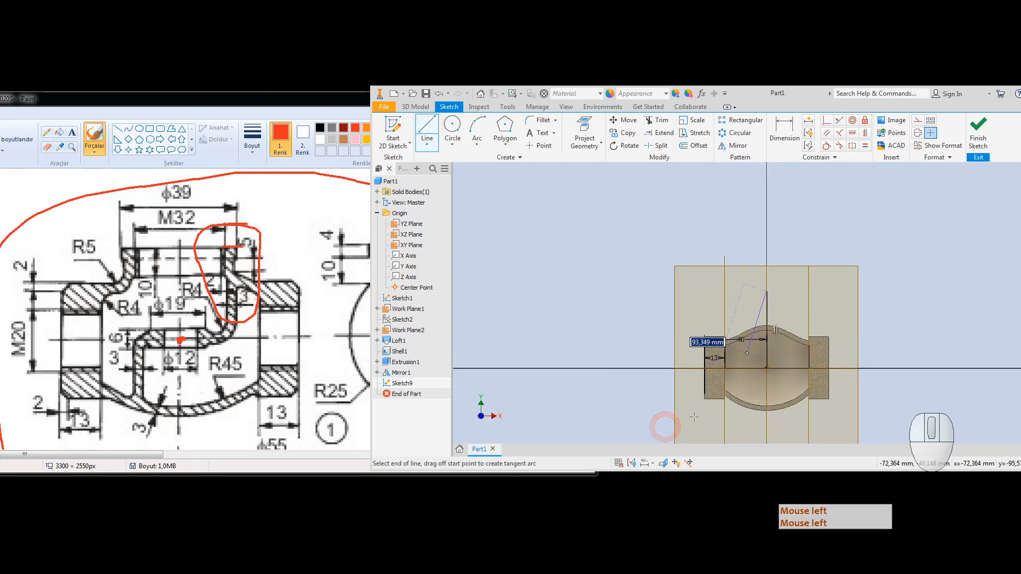
pyautogui.press('Escape')
pyautogui.click(769, 303)
pyautogui.rightClick(769, 306)
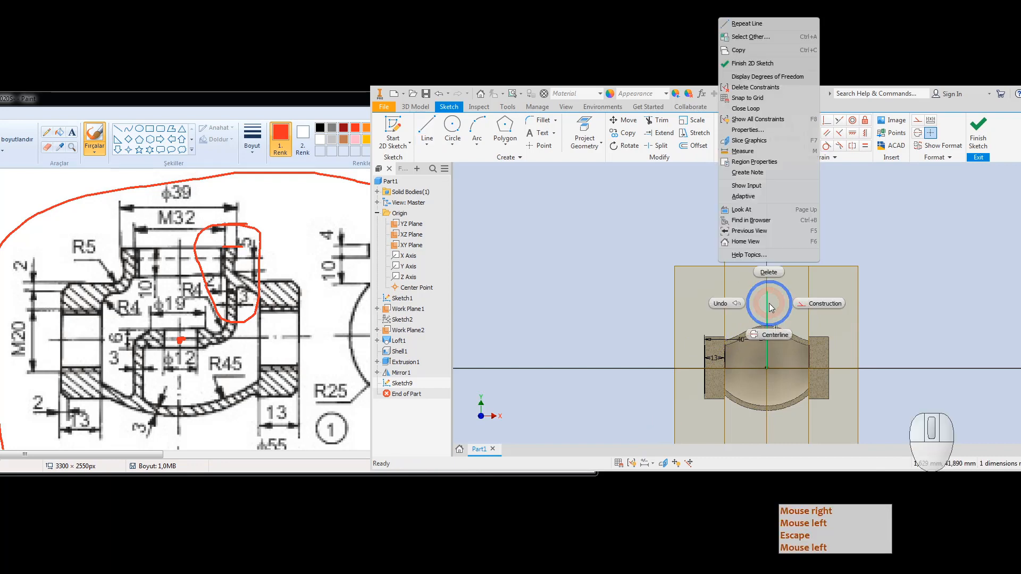
pyautogui.click(772, 335)
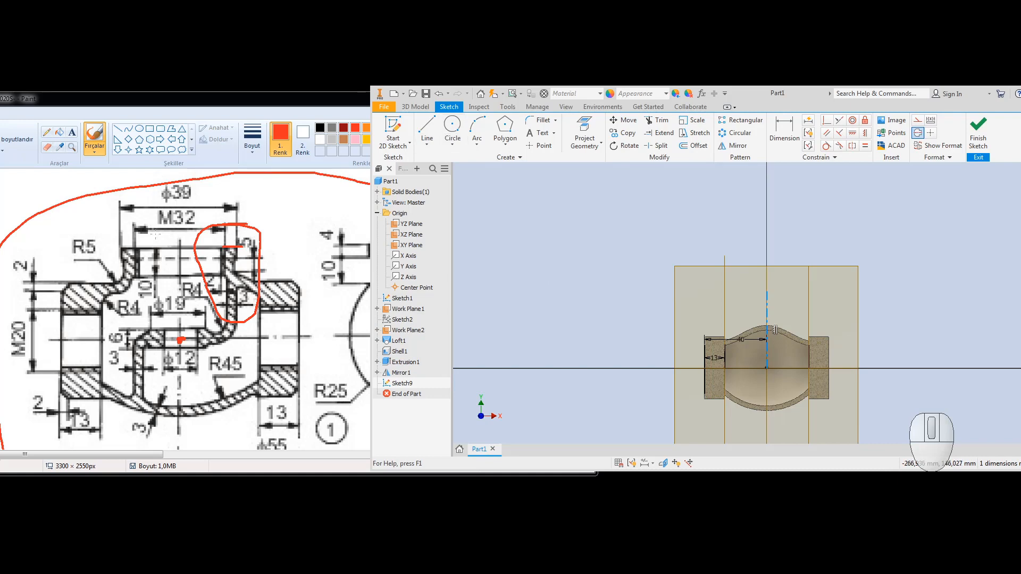
# Step: Circle the M32 neck area in red on the reference drawing
pyautogui.click(215, 243)
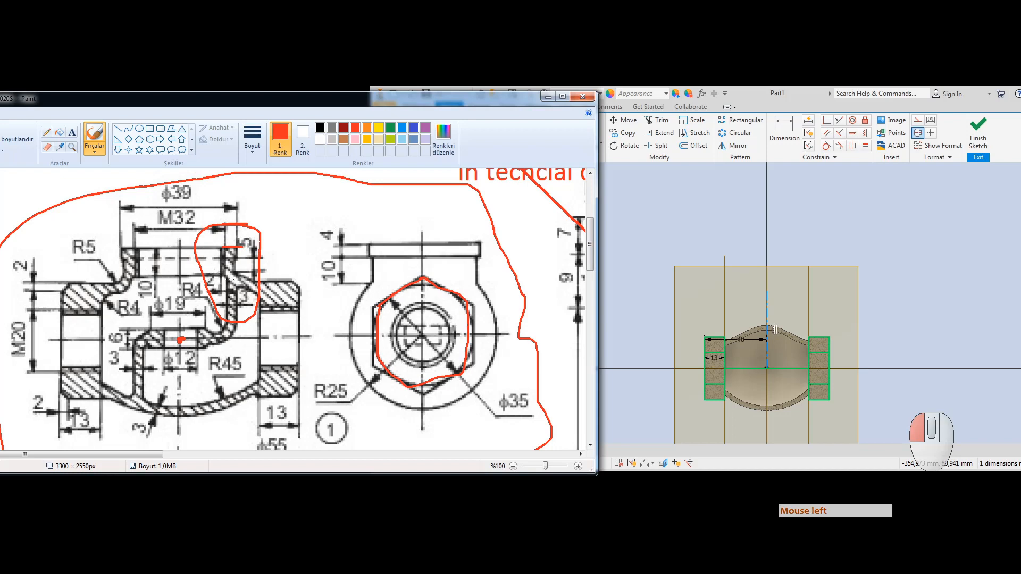
pyautogui.moveTo(240, 246); pyautogui.dragTo(233, 244)
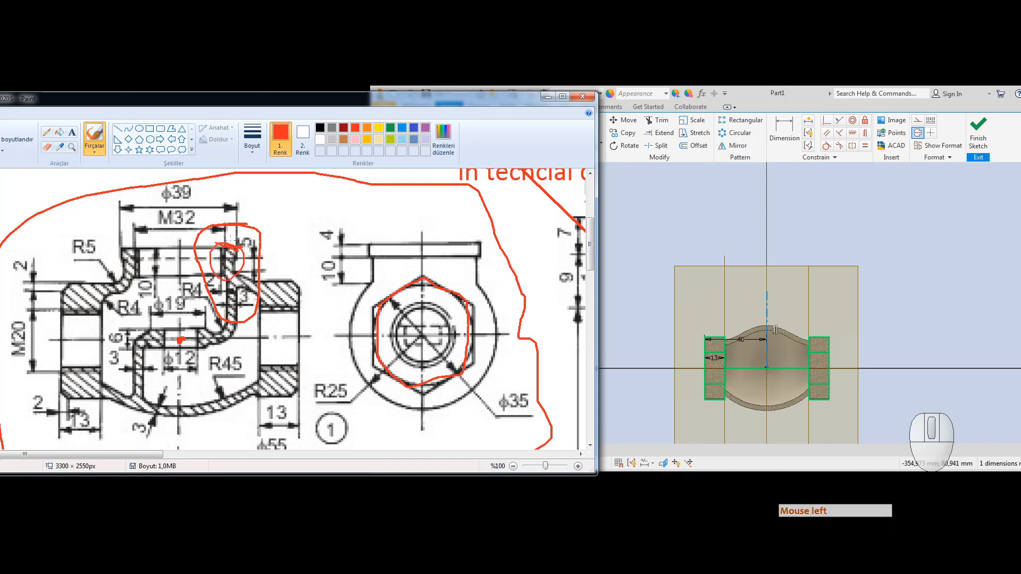
pyautogui.scroll(-3, 788, 315)
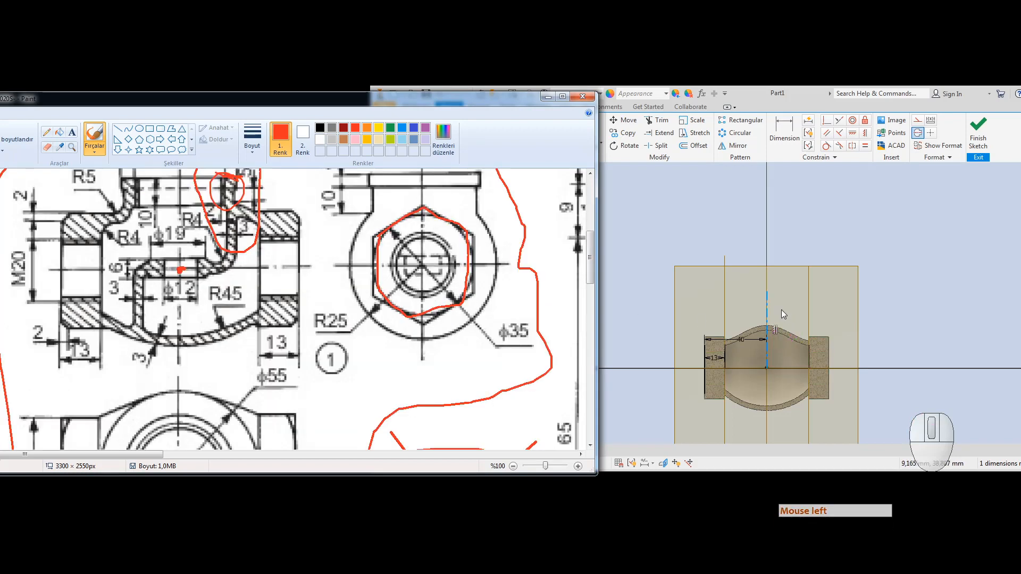
pyautogui.scroll(3, 297, 309)
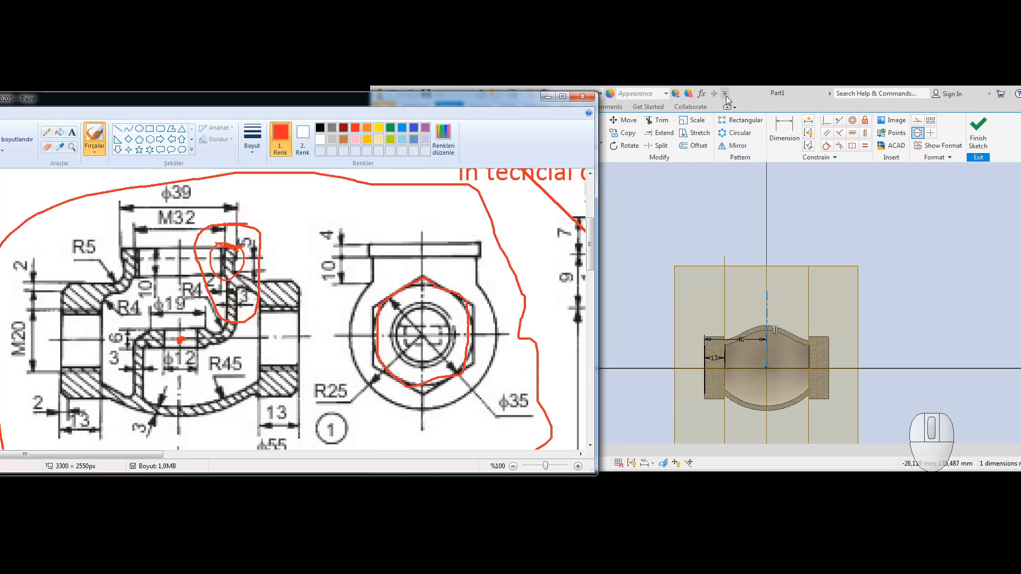
# Step: Draw two stacked two-point rectangles beside the centerline in the sketch
pyautogui.click(759, 95)
pyautogui.click(505, 141)
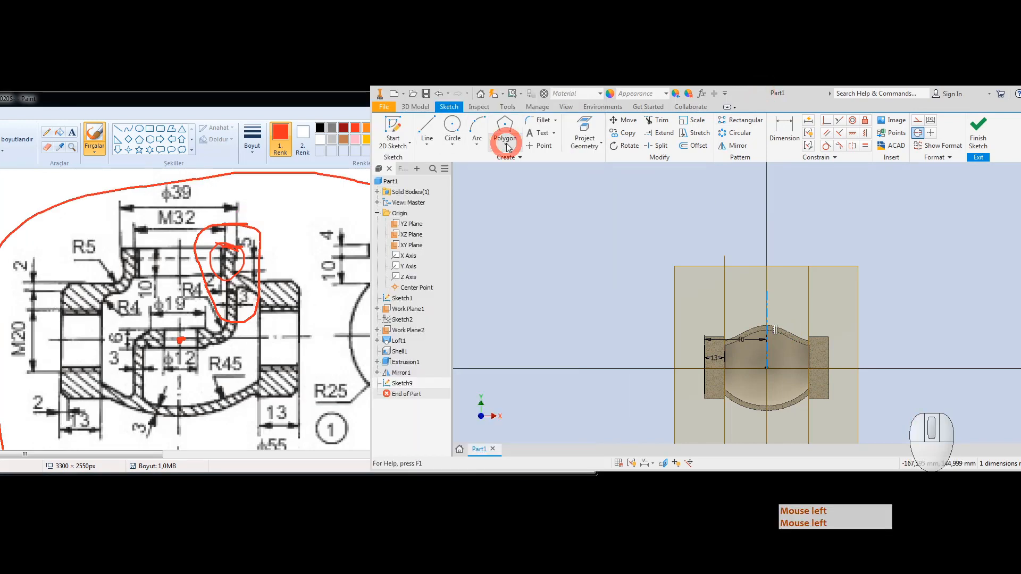
pyautogui.click(515, 166)
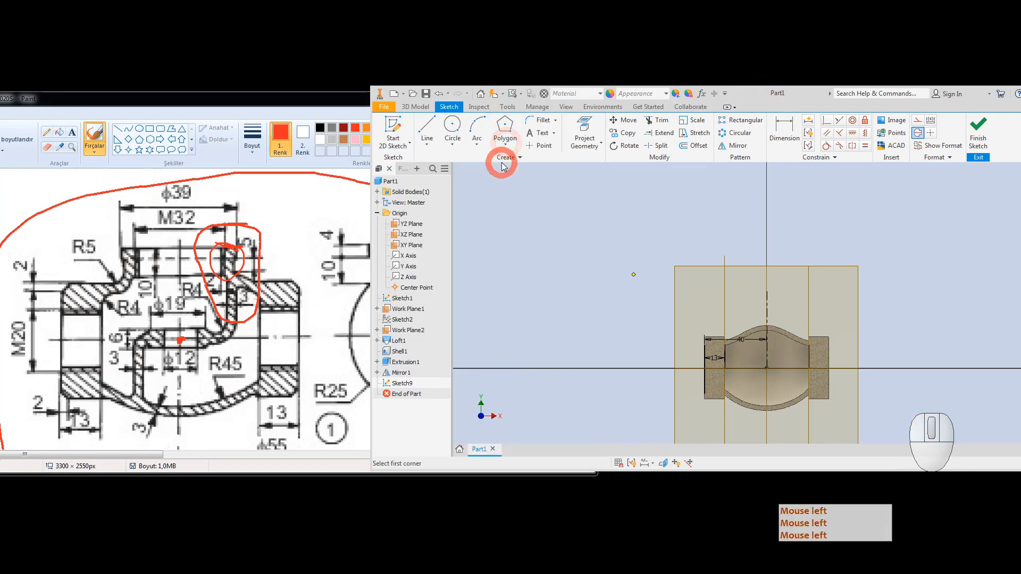
pyautogui.click(785, 300)
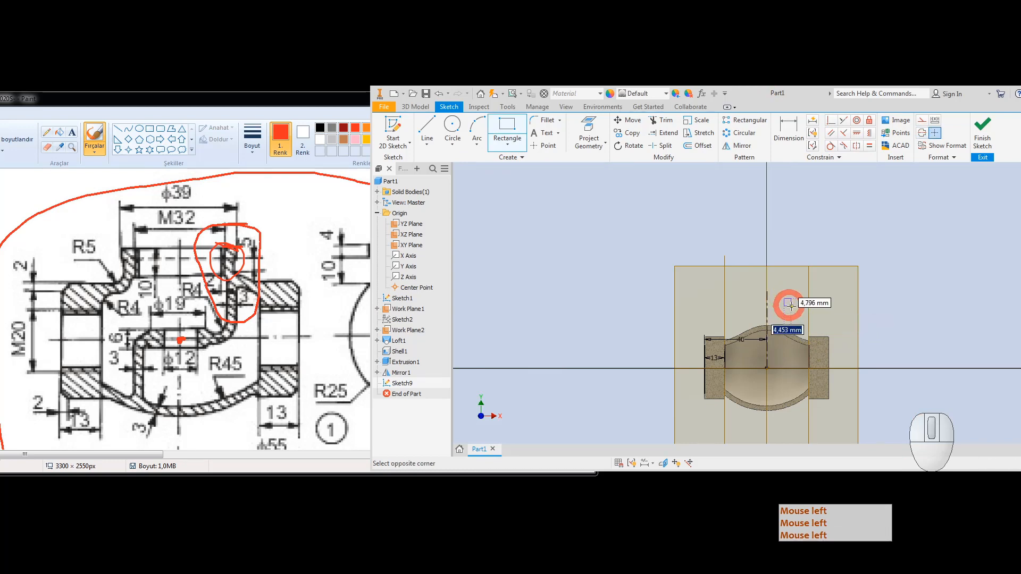
pyautogui.click(801, 313)
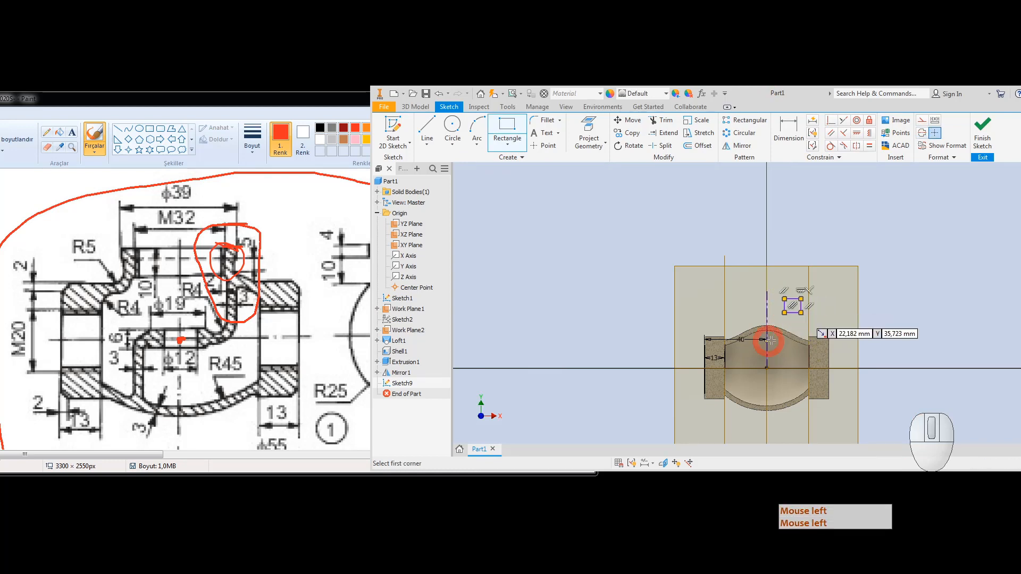
pyautogui.click(786, 313)
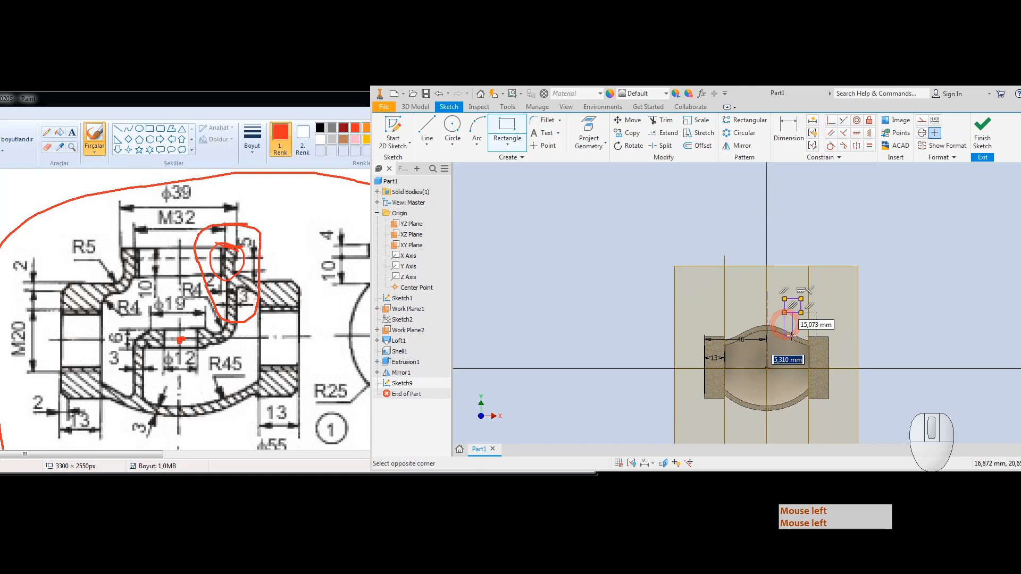
pyautogui.click(793, 336)
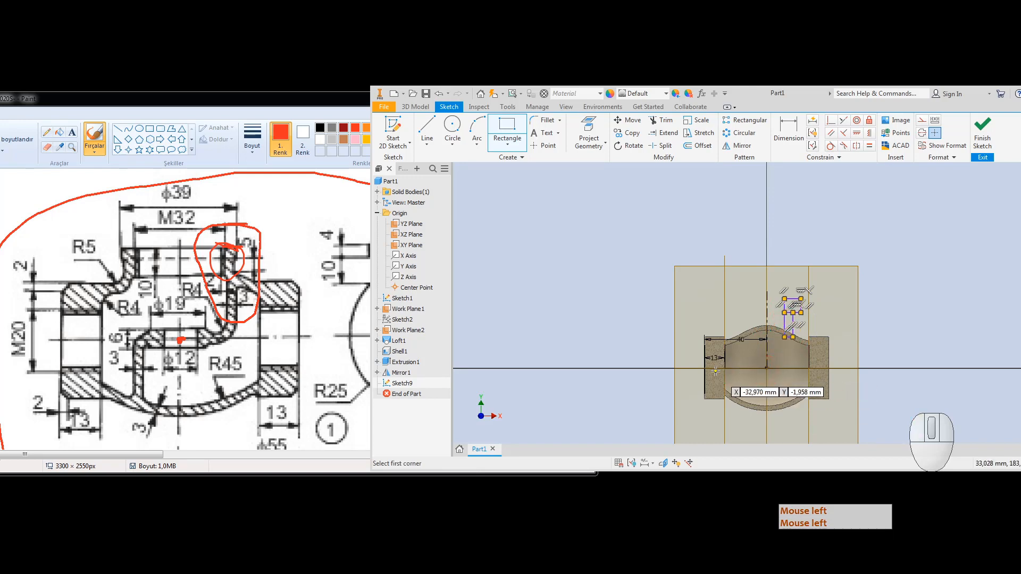
pyautogui.press('Escape')
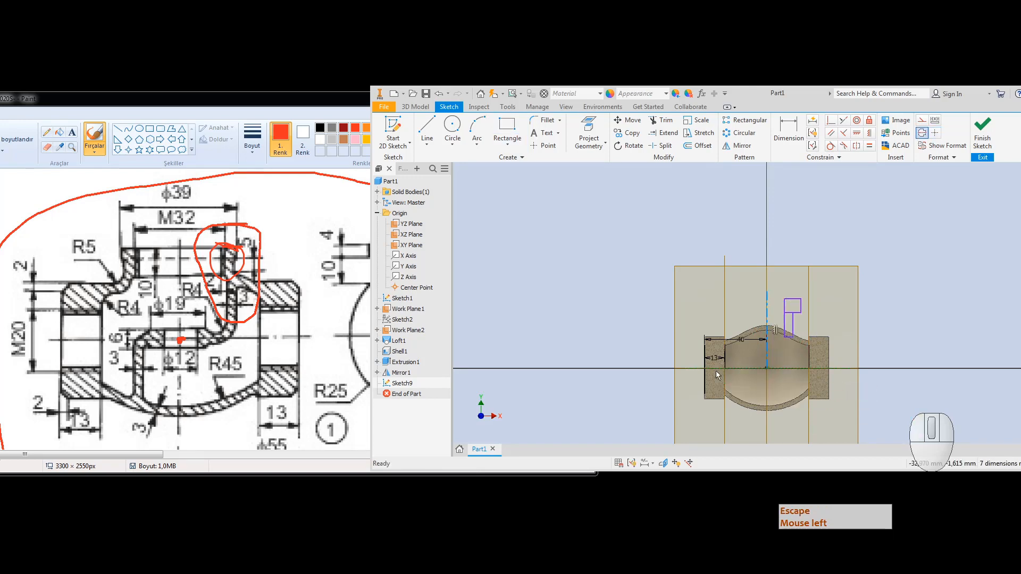
# Step: Mark the hexagon top and neck's top edge with red lines on the reference drawing
pyautogui.click(266, 99)
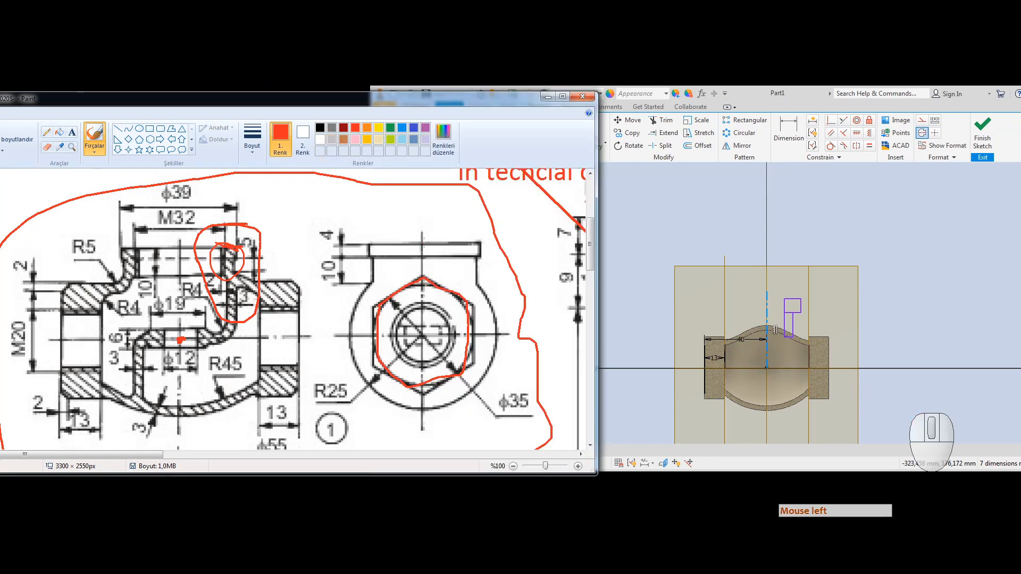
pyautogui.moveTo(418, 244); pyautogui.dragTo(476, 244)
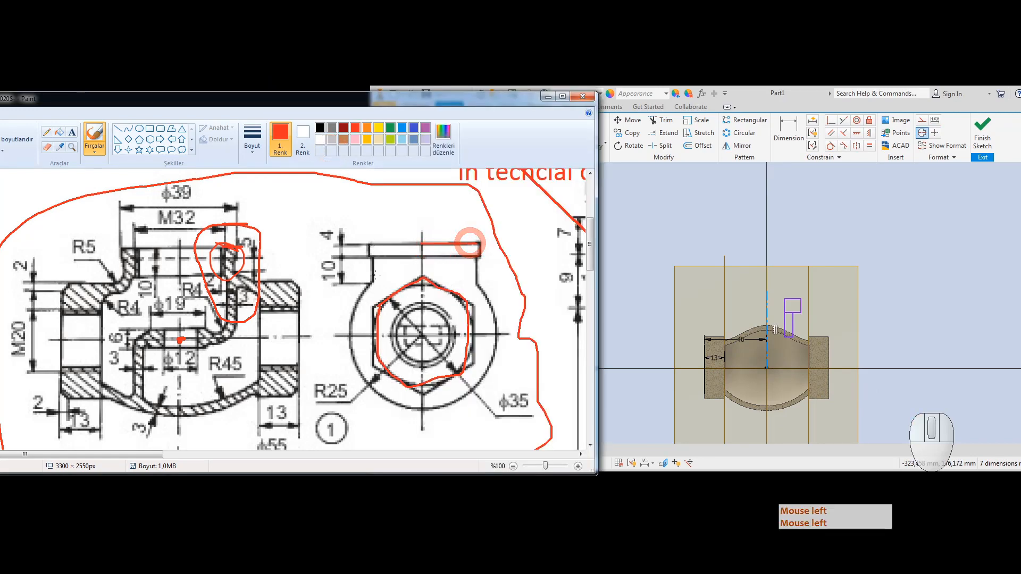
pyautogui.moveTo(371, 282); pyautogui.dragTo(493, 281)
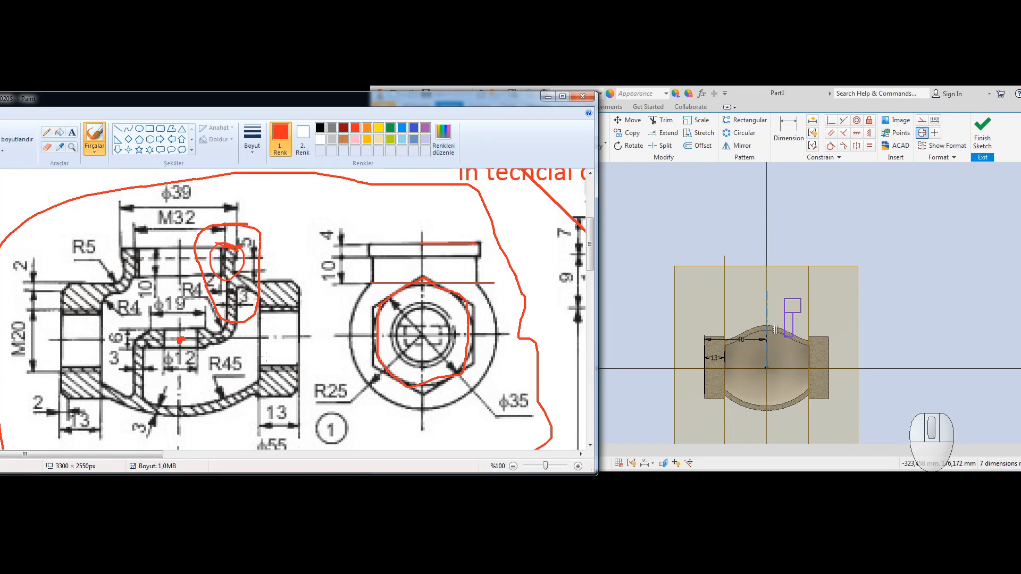
pyautogui.moveTo(367, 285)
pyautogui.mouseDown()
pyautogui.moveTo(500, 284)
pyautogui.moveTo(367, 282)
pyautogui.moveTo(350, 269)
pyautogui.moveTo(355, 244)
pyautogui.mouseUp()
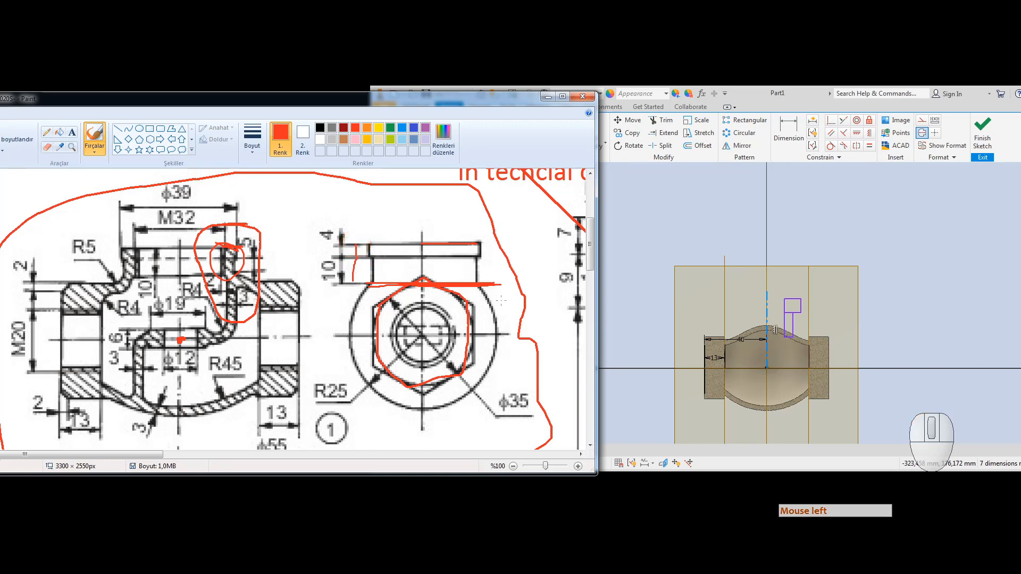
pyautogui.click(700, 195)
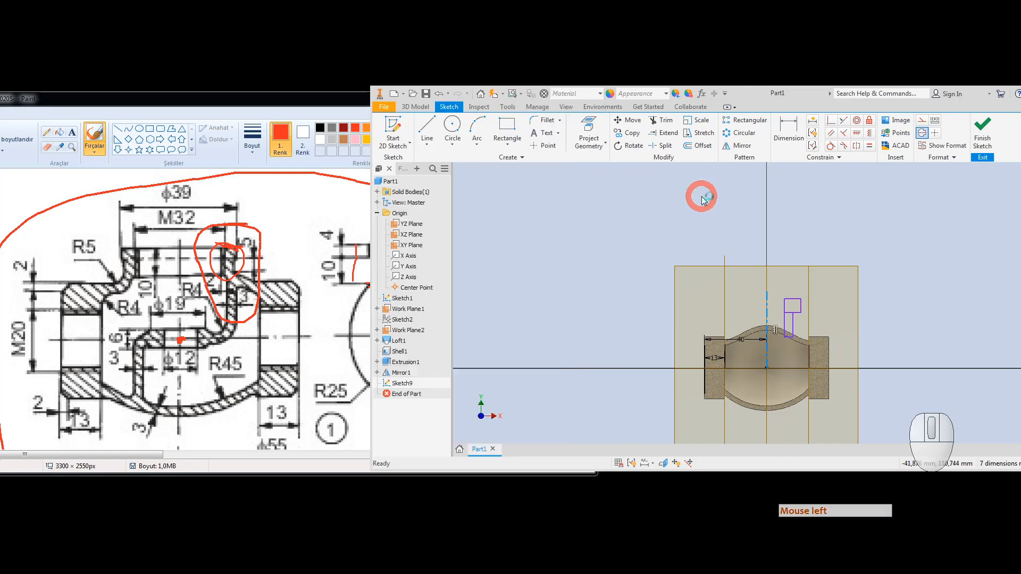
# Step: Make Loft1's Sketch2 visible in the model
pyautogui.moveTo(765, 92); pyautogui.dragTo(631, 68)
pyautogui.click(923, 166)
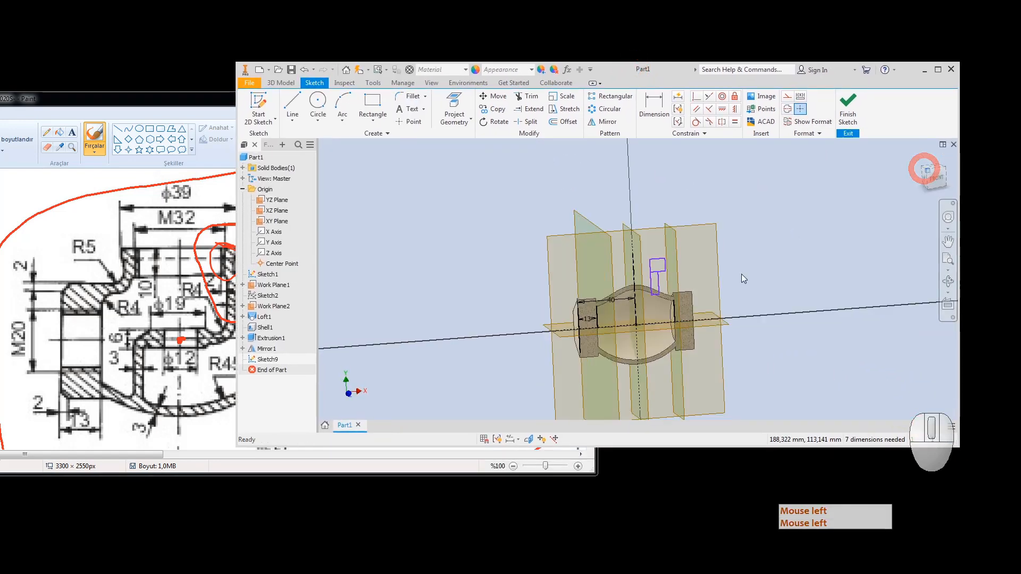
pyautogui.scroll(-2, 652, 287)
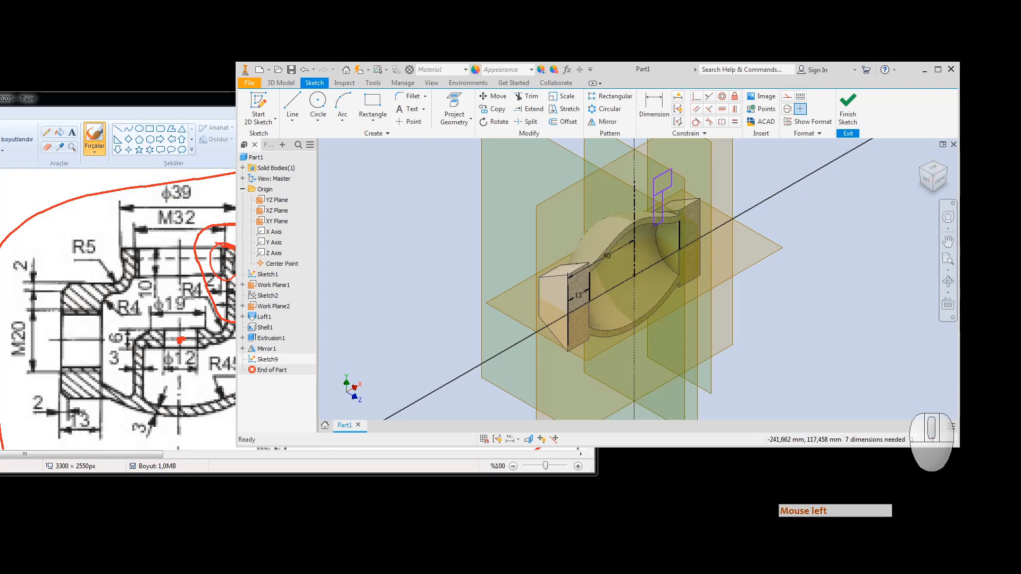
pyautogui.press('Escape')
pyautogui.click(242, 316)
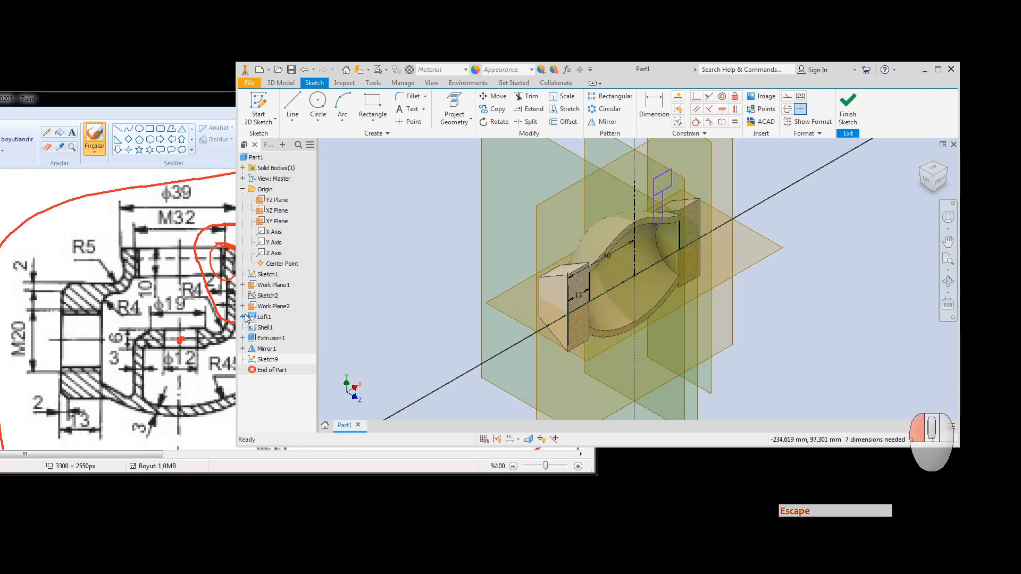
pyautogui.click(275, 317)
pyautogui.rightClick(277, 318)
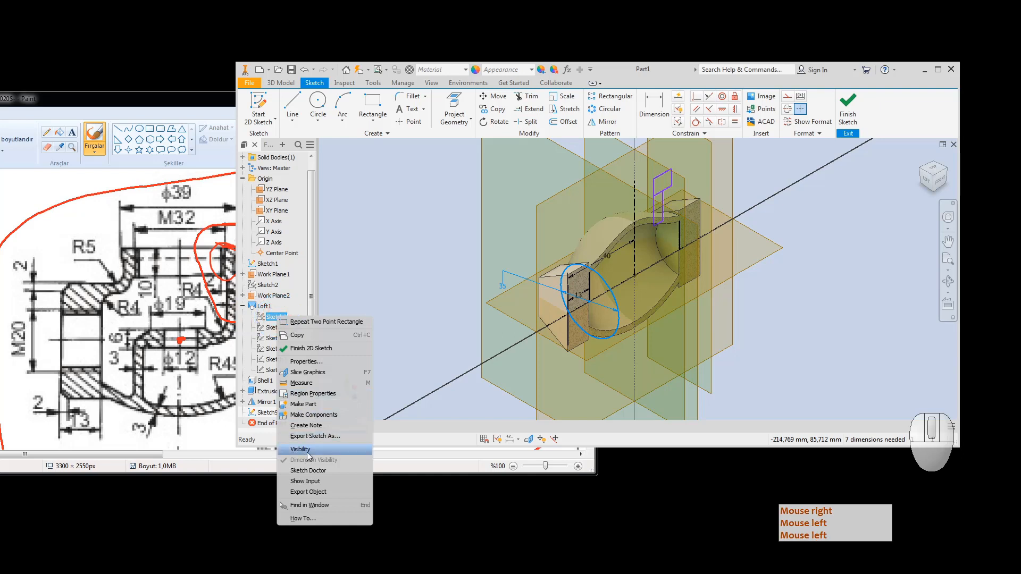
pyautogui.click(301, 450)
pyautogui.press('Escape')
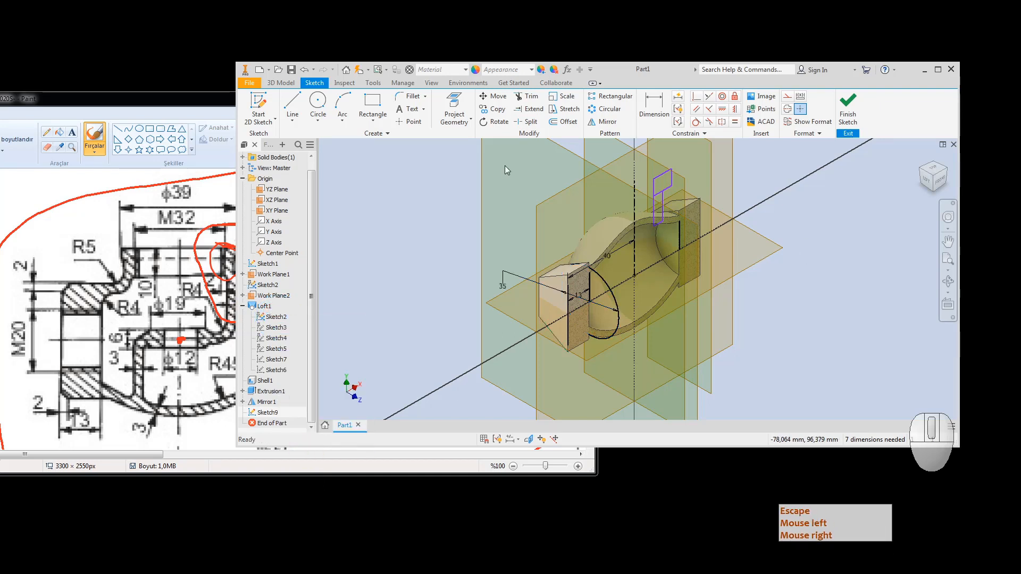
# Step: Project the circular end edge of the body into Sketch9
pyautogui.click(455, 102)
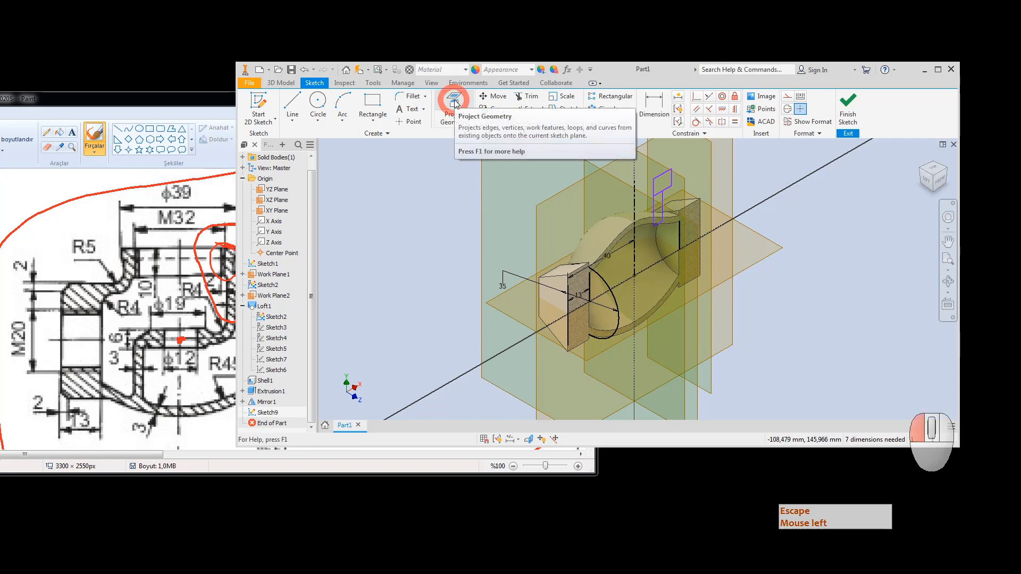
pyautogui.click(604, 281)
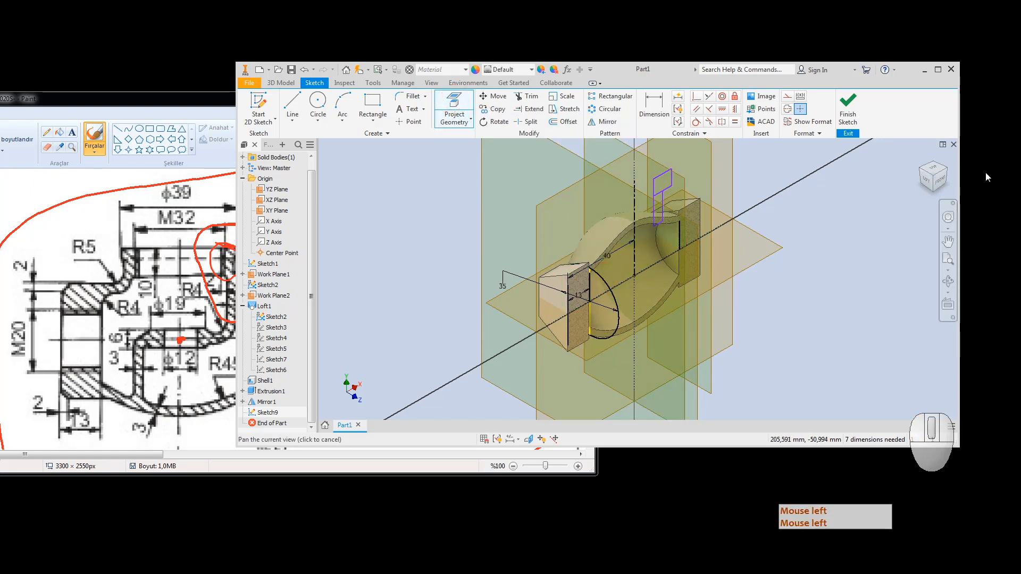
pyautogui.click(942, 185)
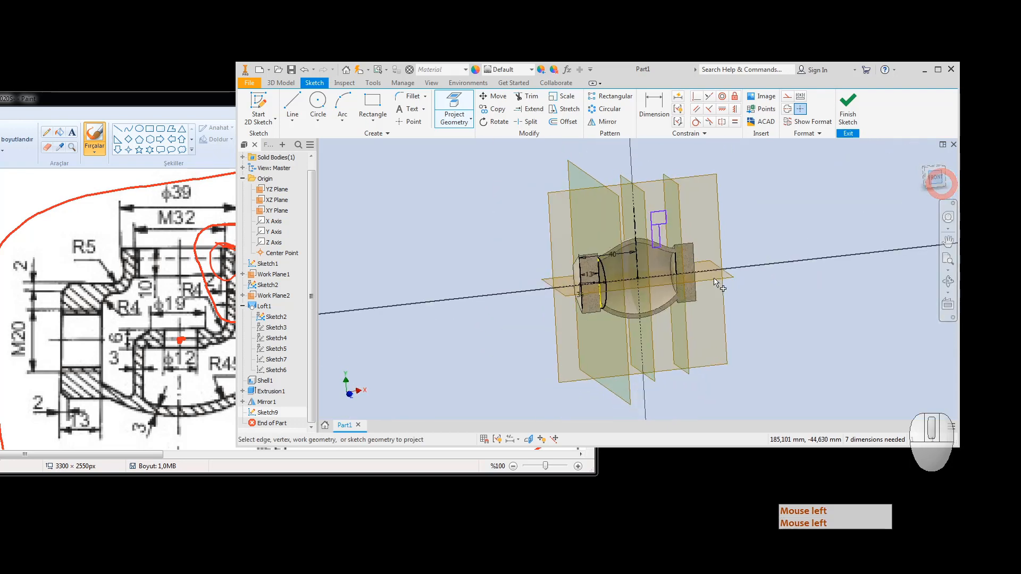
pyautogui.click(941, 168)
pyautogui.scroll(5, 616, 253)
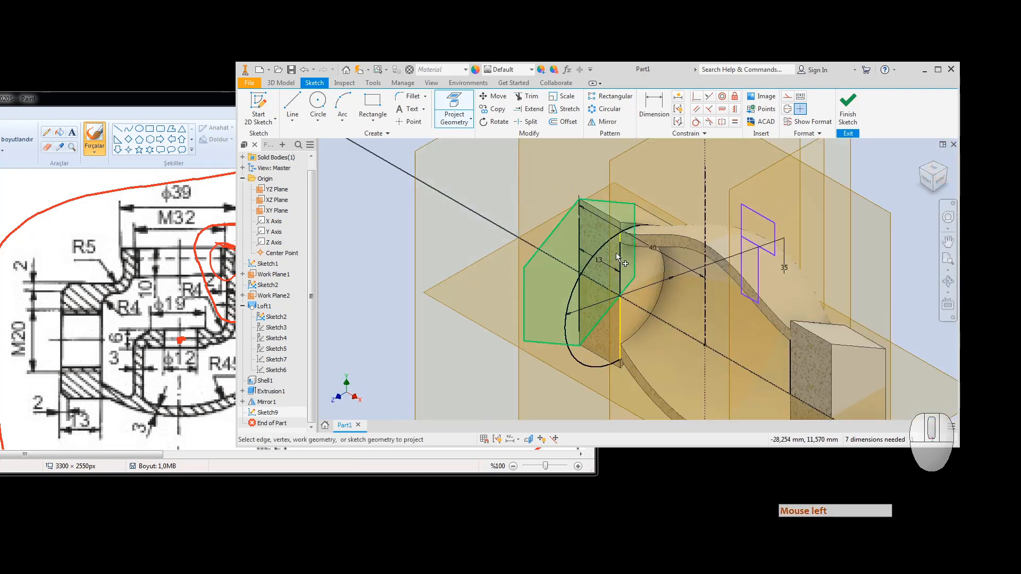
pyautogui.press('Escape')
# Step: Return to the Front view ready to dimension the sketch
pyautogui.rightClick(272, 316)
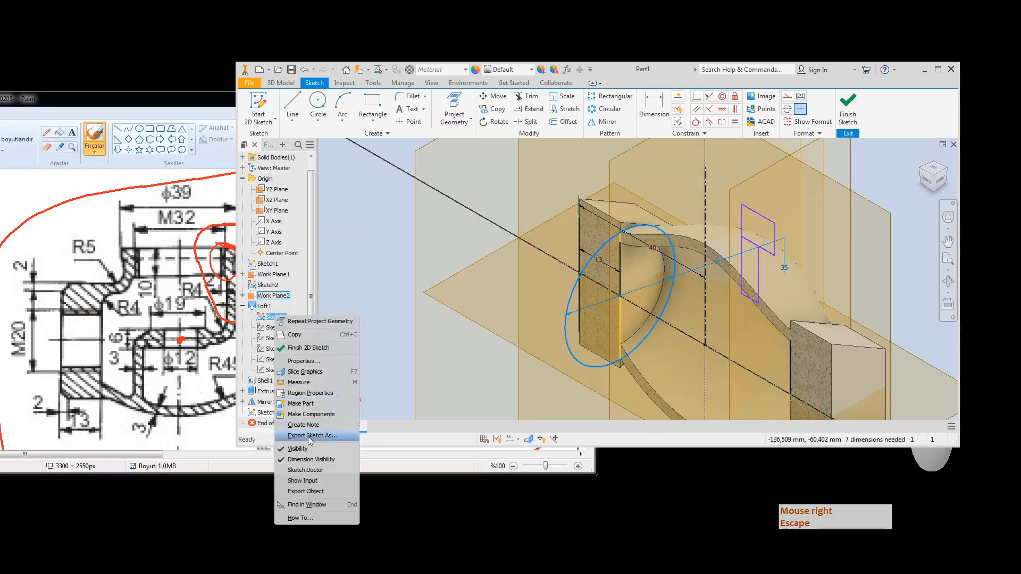
pyautogui.click(463, 384)
pyautogui.press('Escape')
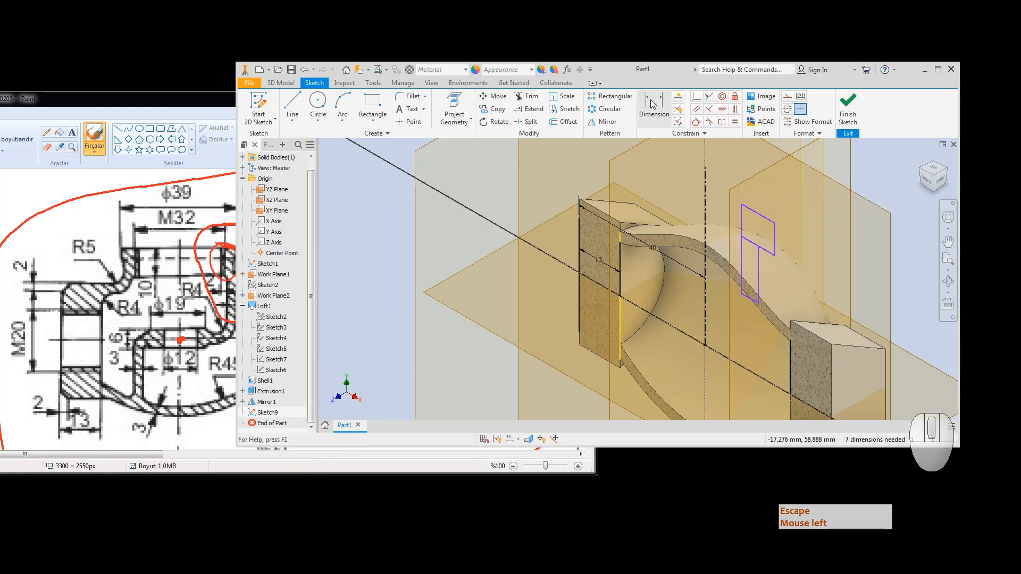
pyautogui.click(927, 183)
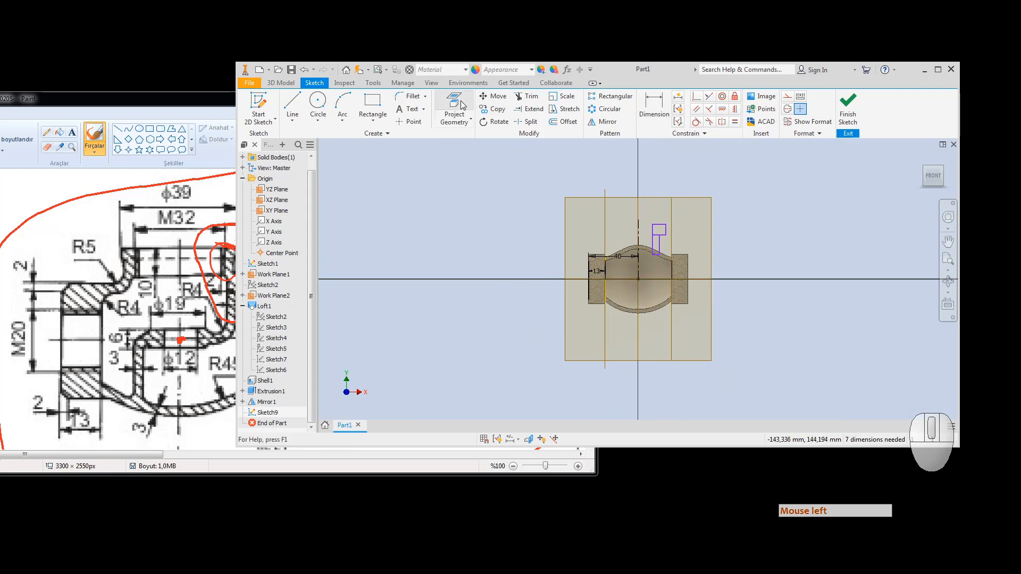
pyautogui.click(643, 113)
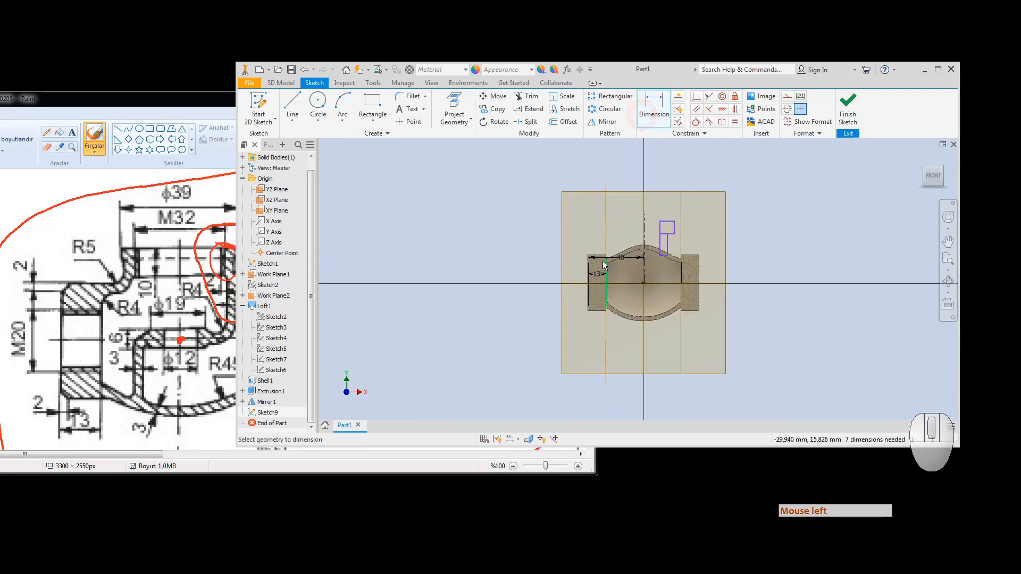
# Step: Dimension from the flange corner and set the value to 14 (10+4)
pyautogui.scroll(5, 613, 264)
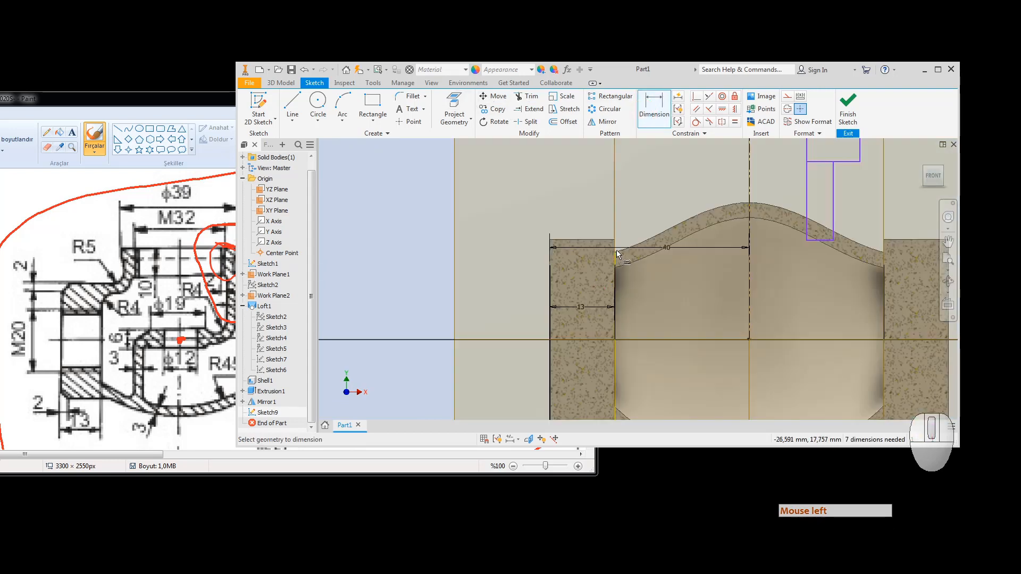
pyautogui.scroll(-4, 772, 240)
pyautogui.click(796, 199)
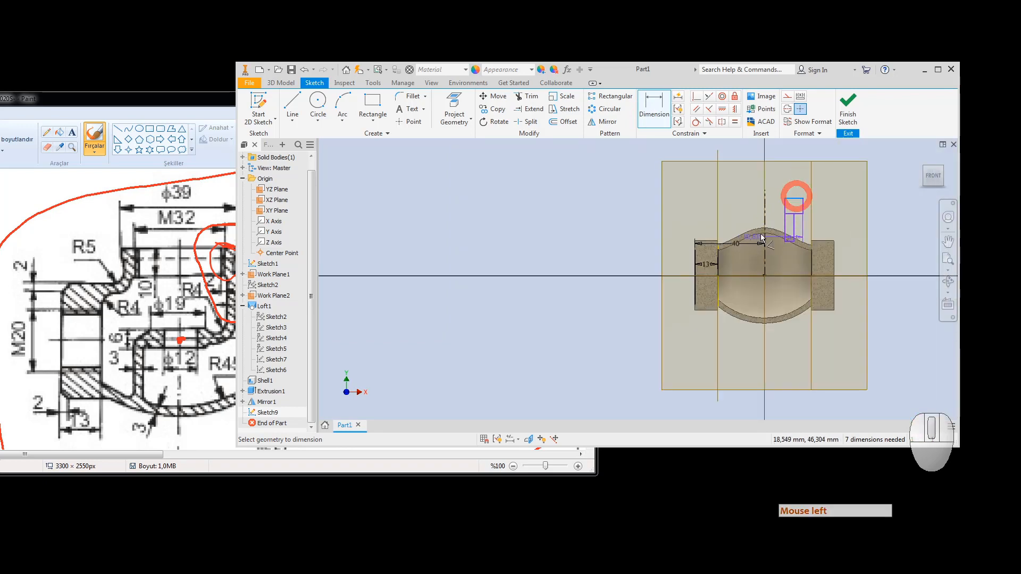
pyautogui.scroll(5, 724, 242)
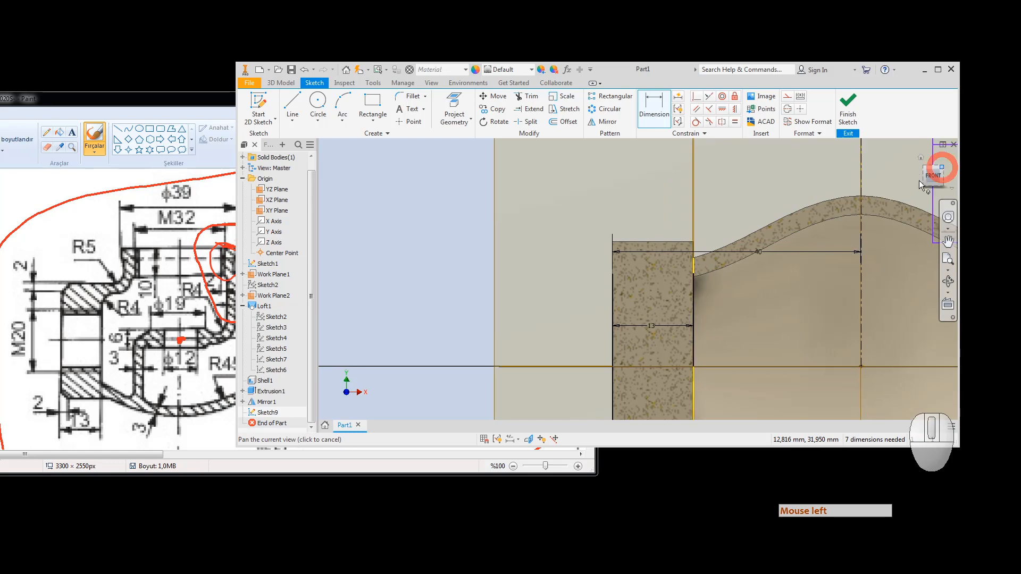
pyautogui.click(942, 171)
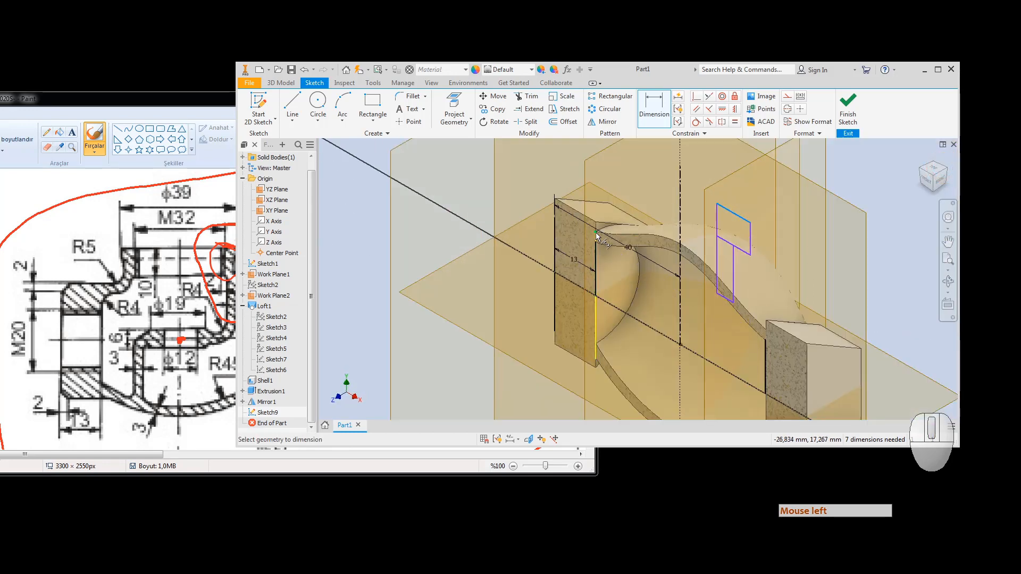
pyautogui.click(596, 233)
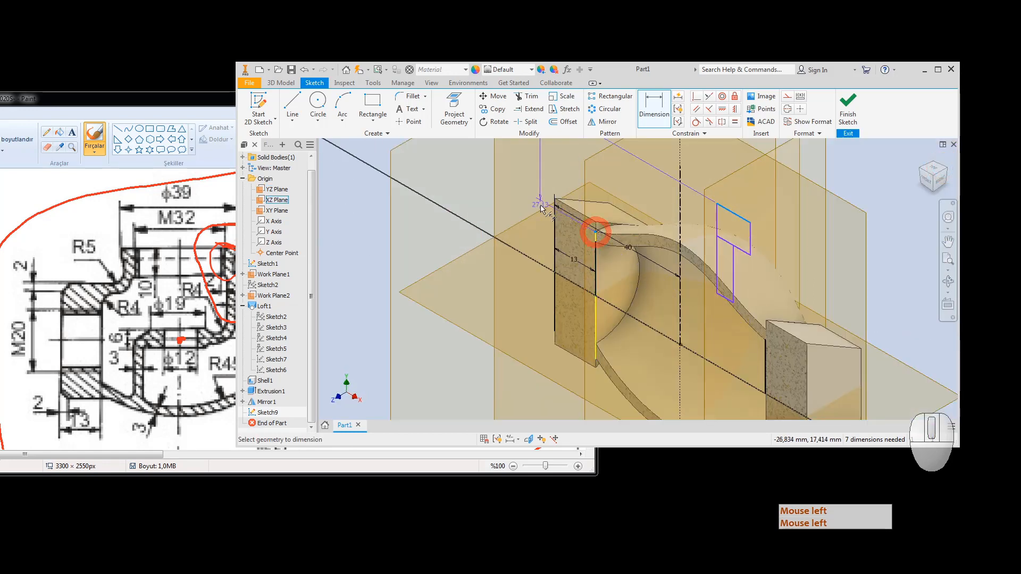
pyautogui.click(513, 163)
pyautogui.click(926, 180)
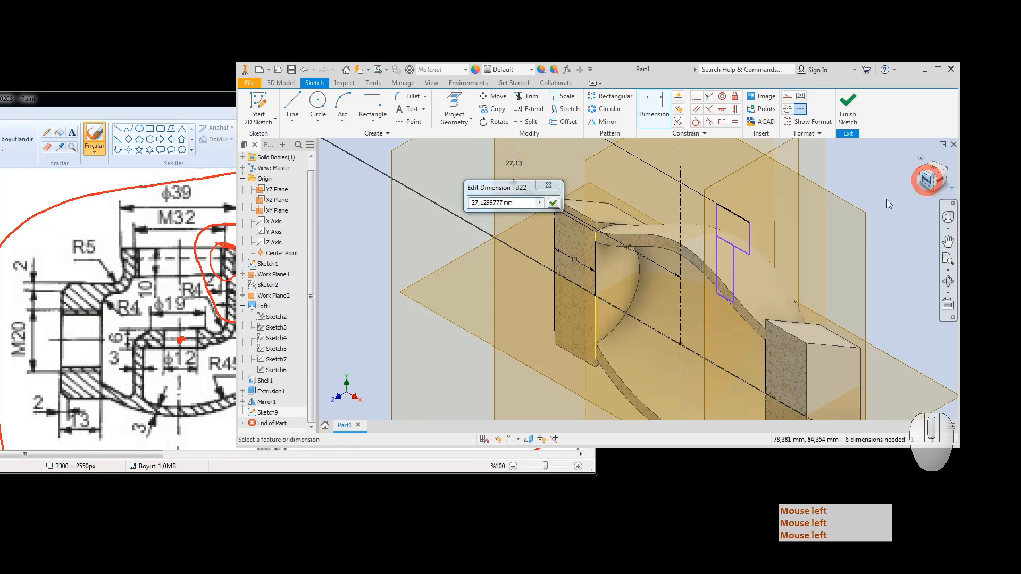
pyautogui.click(428, 204)
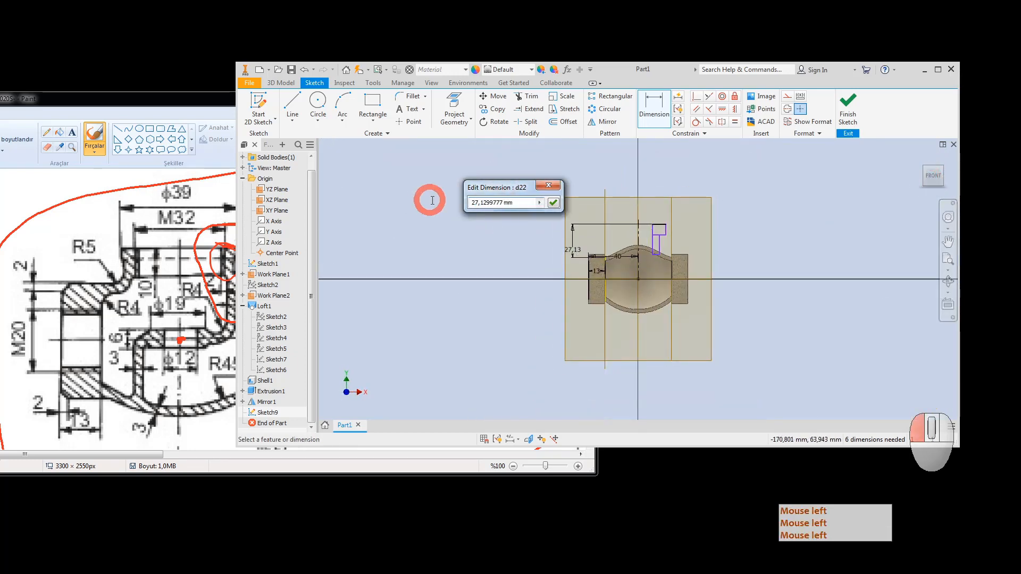
pyautogui.write('10')
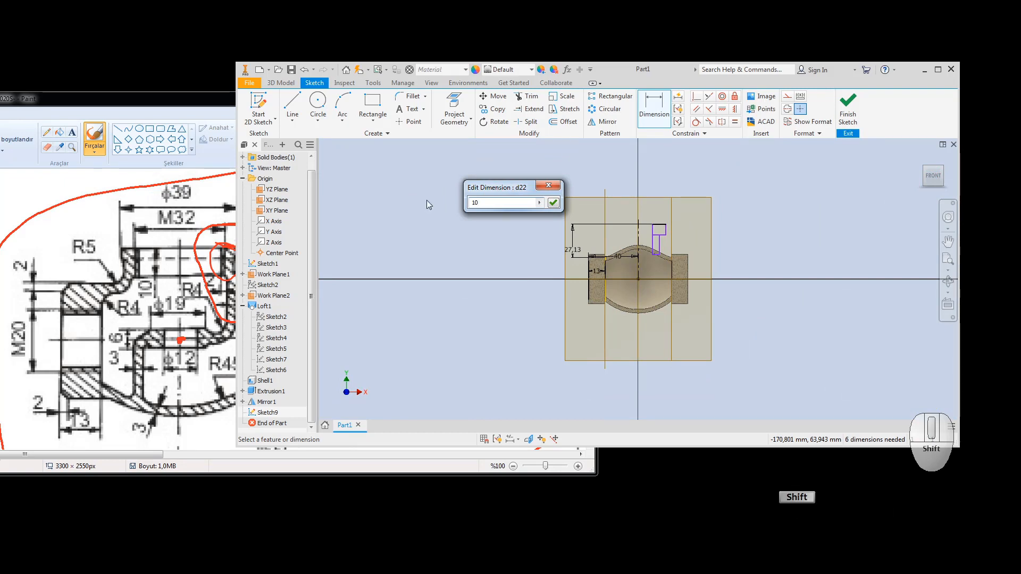
pyautogui.write('+4')
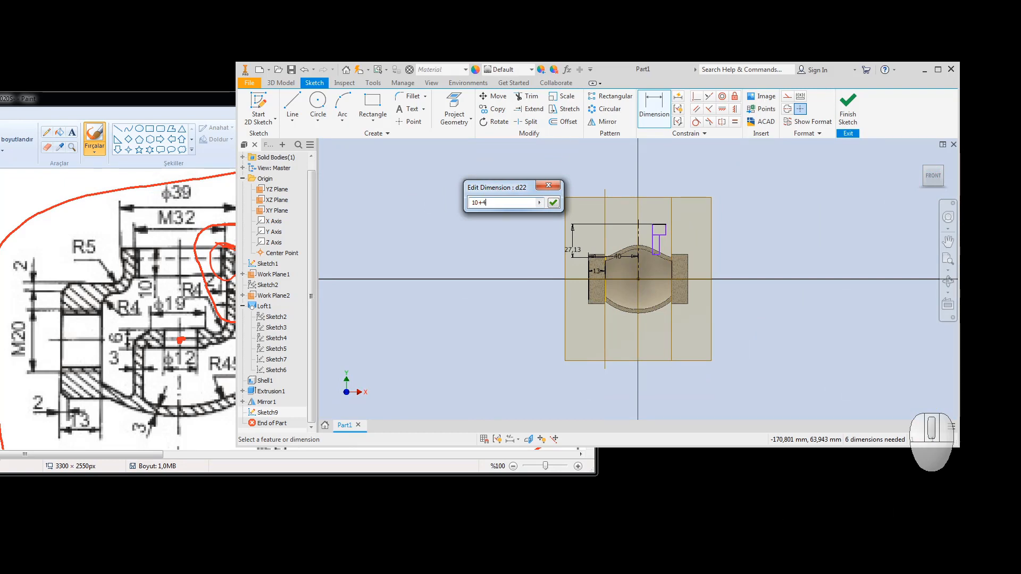
pyautogui.press('Return')
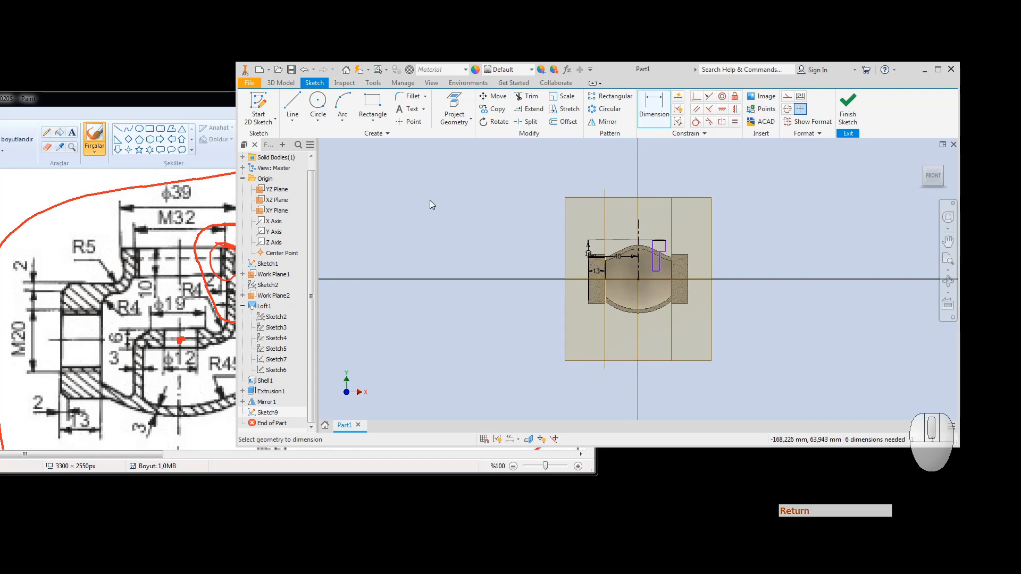
# Step: Circle the ϕ39 dimension in red on the reference drawing
pyautogui.scroll(5, 665, 241)
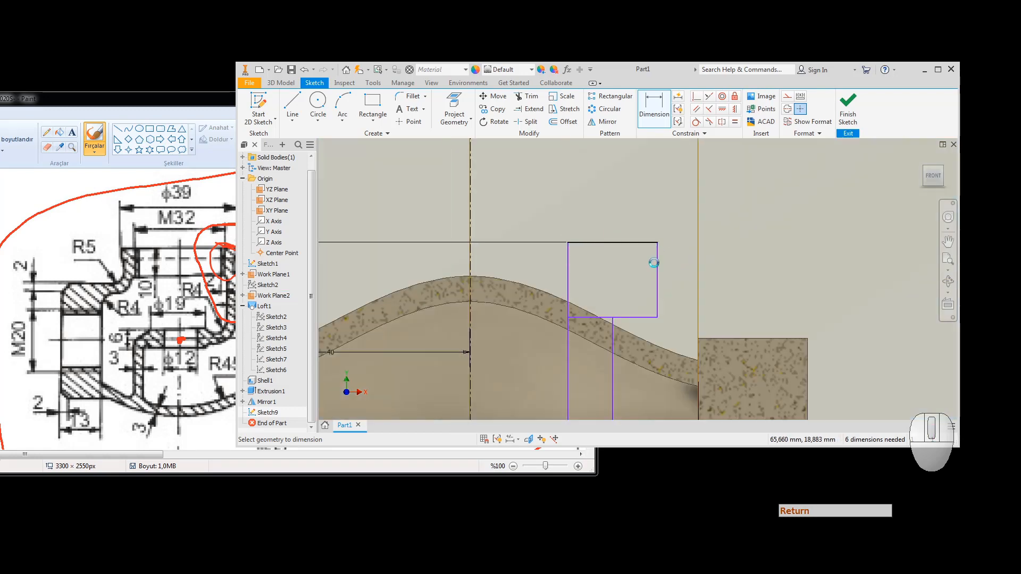
pyautogui.scroll(-2, 643, 149)
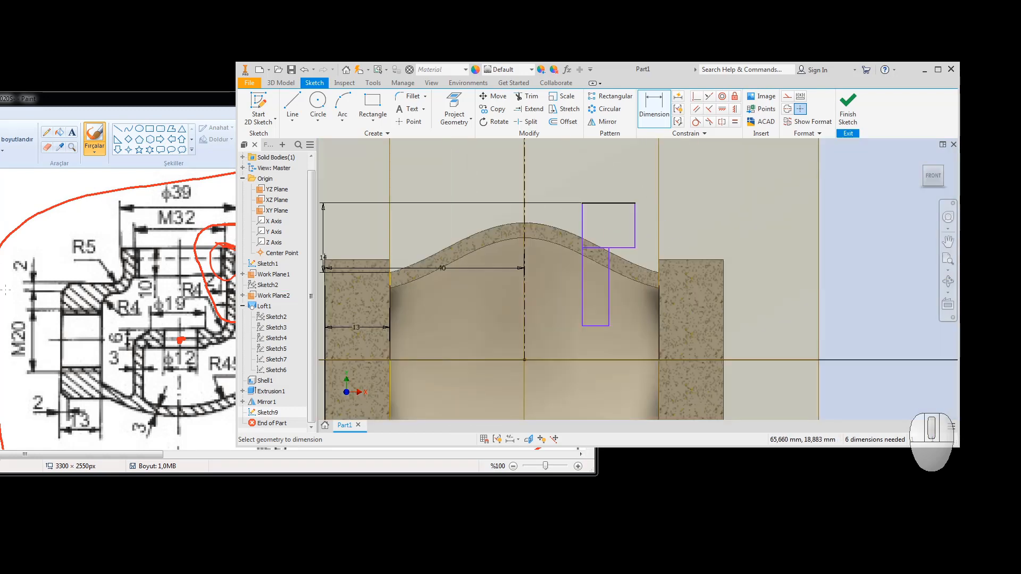
pyautogui.click(157, 198)
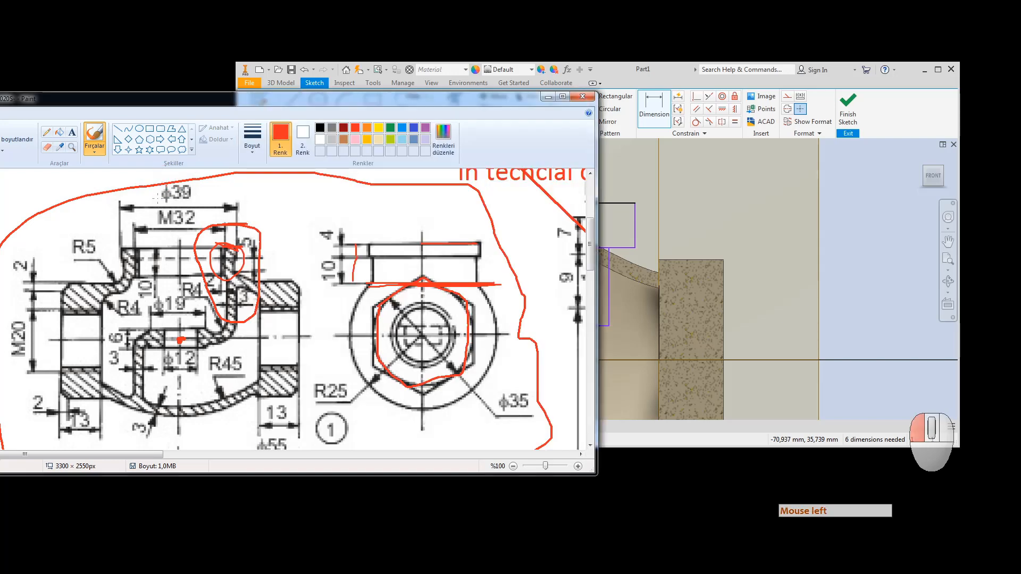
pyautogui.moveTo(153, 193); pyautogui.dragTo(194, 185)
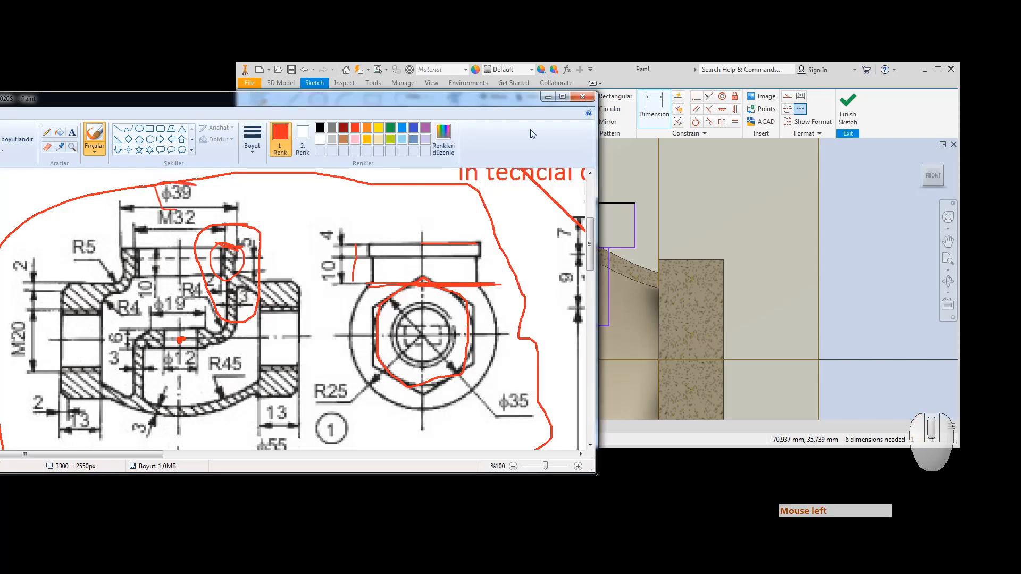
pyautogui.click(660, 69)
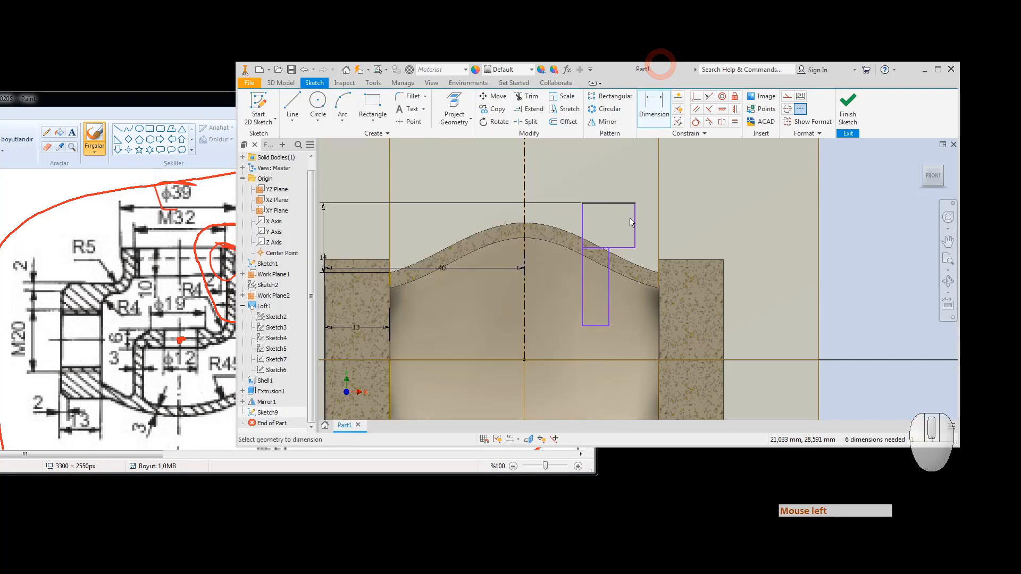
# Step: Add a ⌀39 diameter dimension from the rectangle edge to the centerline
pyautogui.click(654, 106)
pyautogui.click(634, 225)
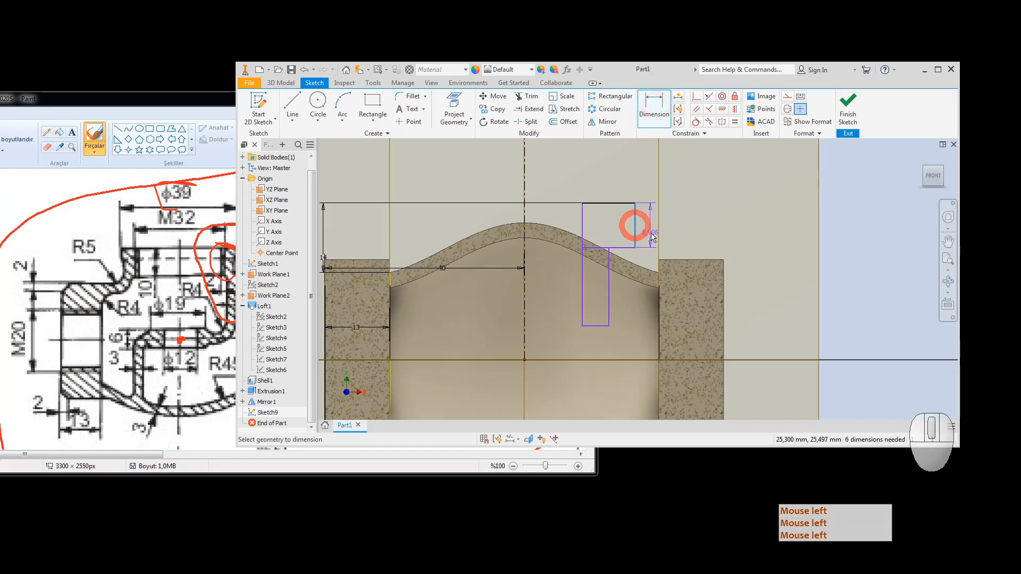
pyautogui.click(524, 215)
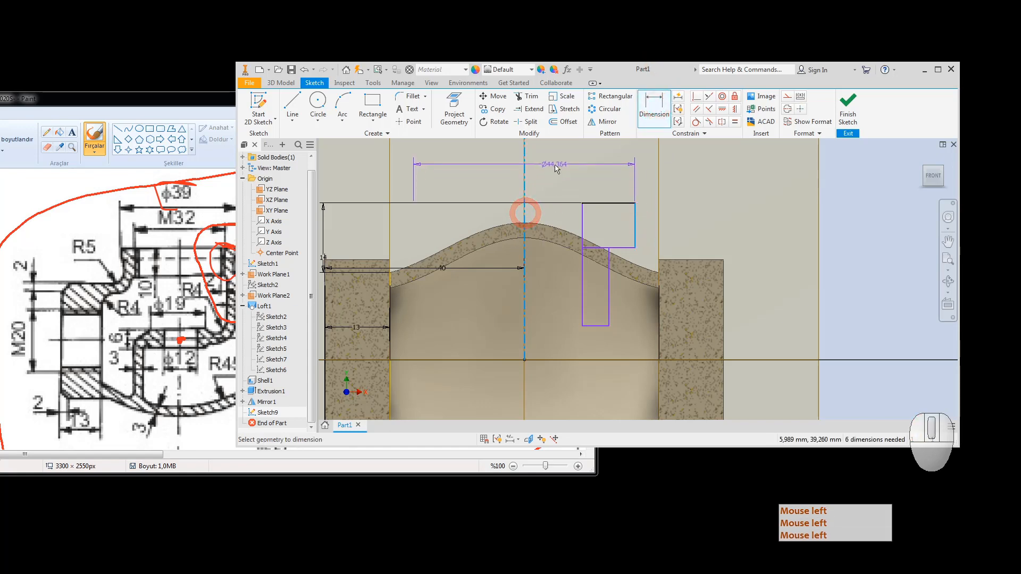
pyautogui.click(554, 164)
pyautogui.write('3')
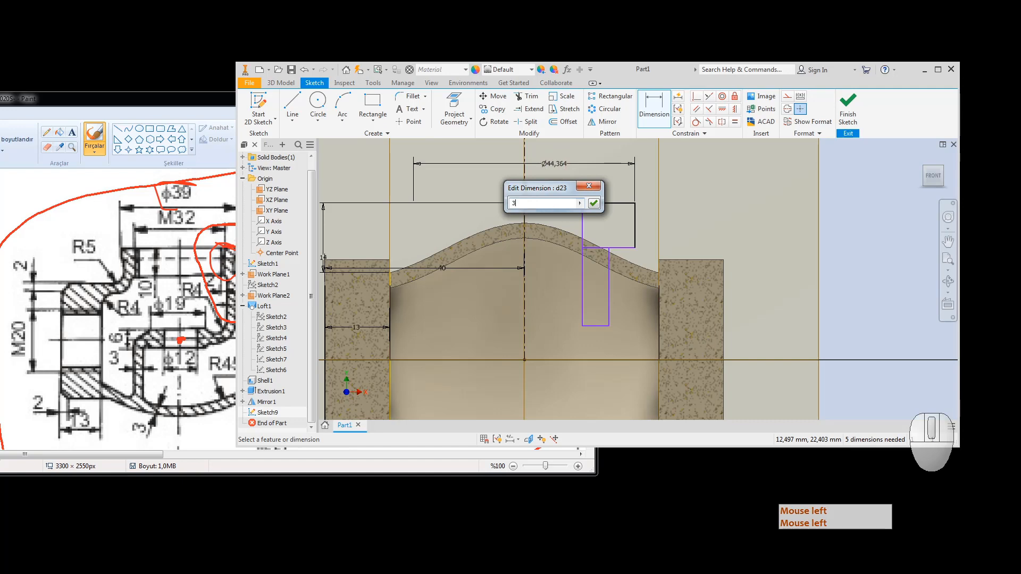
pyautogui.write('9')
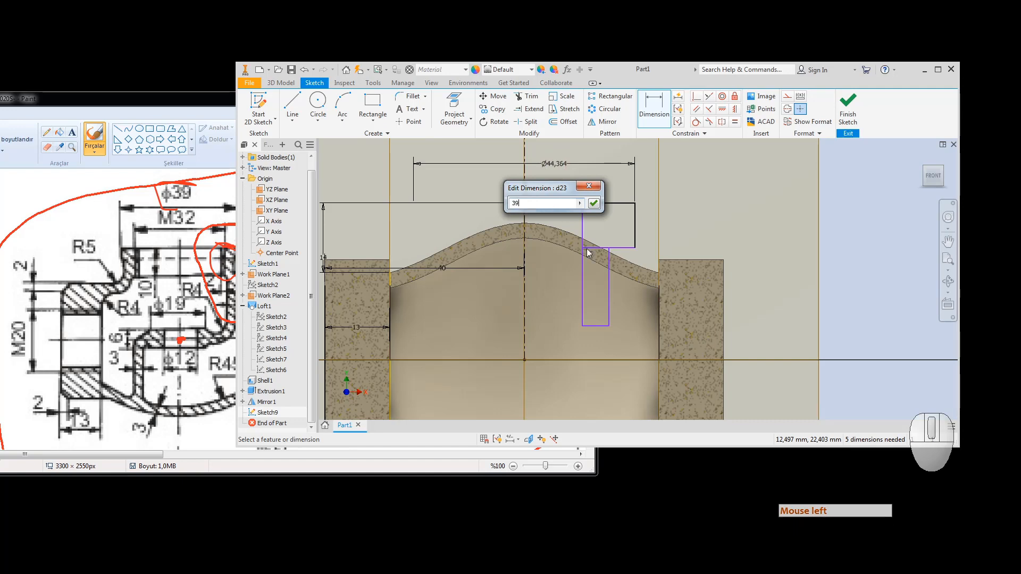
pyautogui.press('Return')
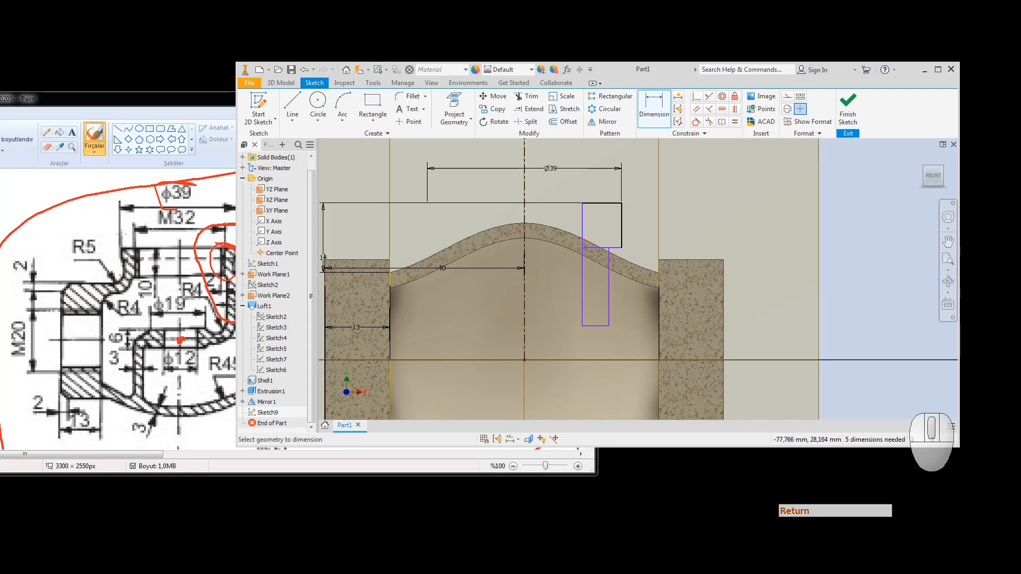
pyautogui.click(195, 97)
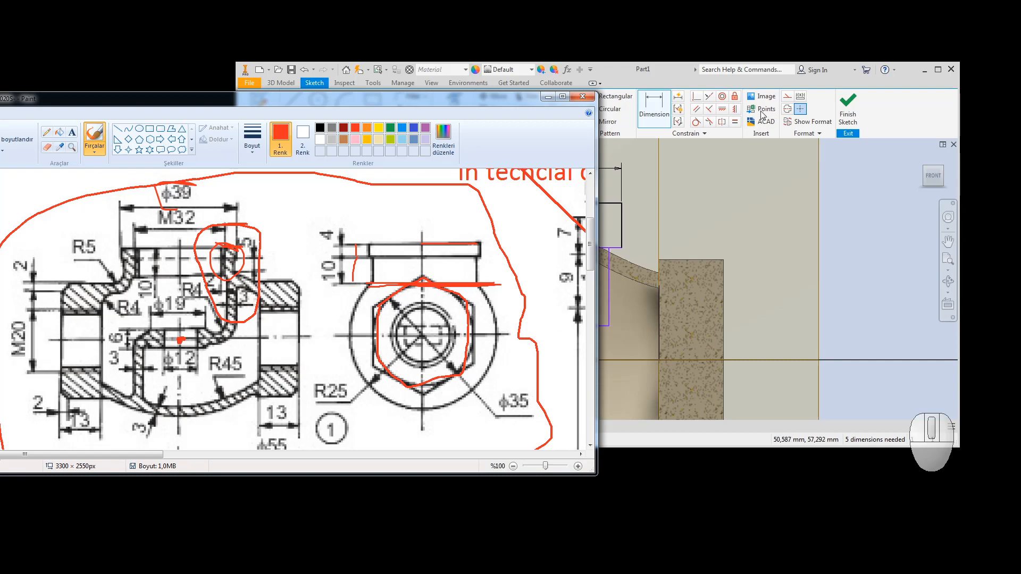
# Step: Set the upper rectangle's height to 4
pyautogui.click(675, 70)
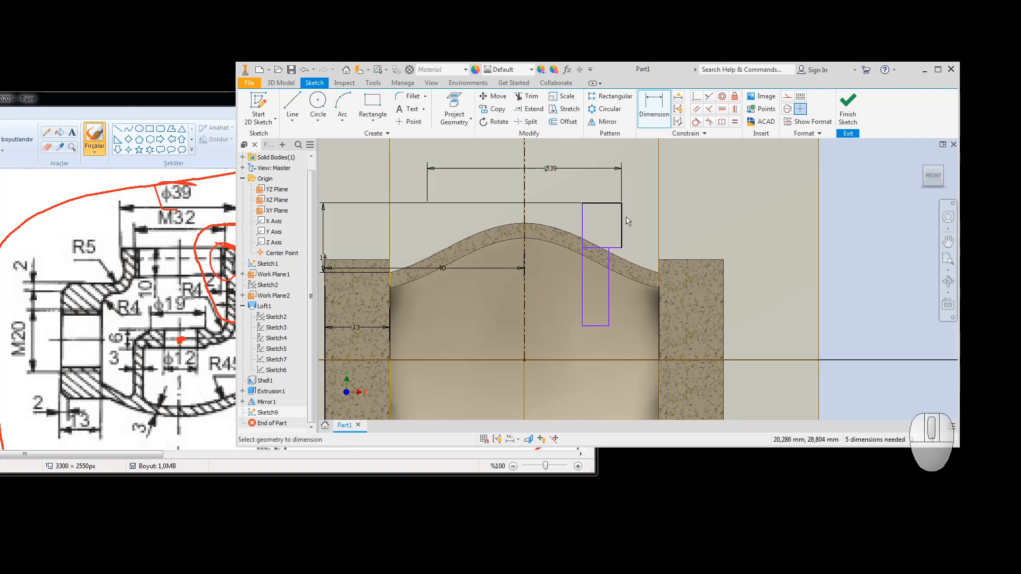
pyautogui.click(653, 102)
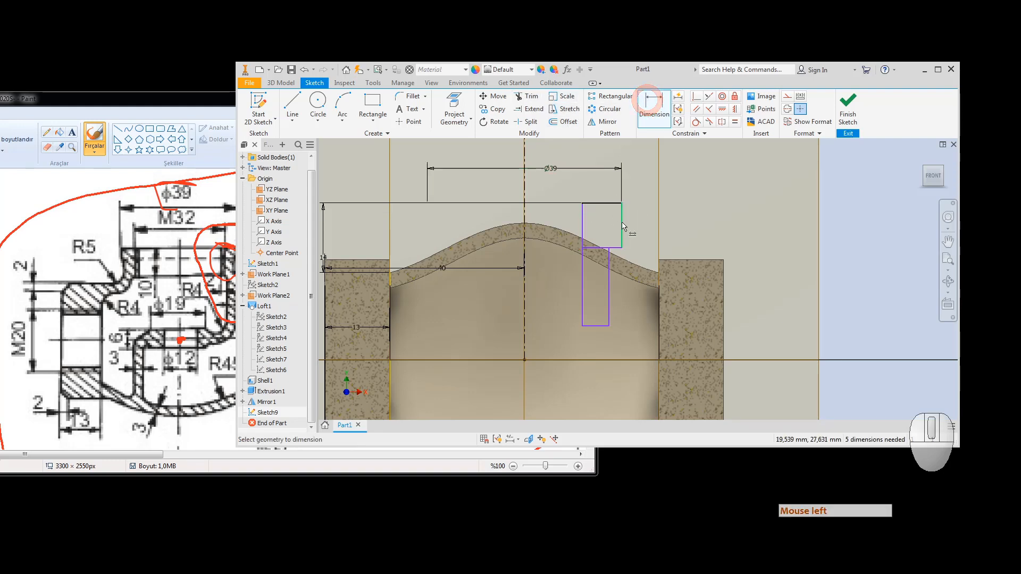
pyautogui.click(622, 224)
pyautogui.click(641, 221)
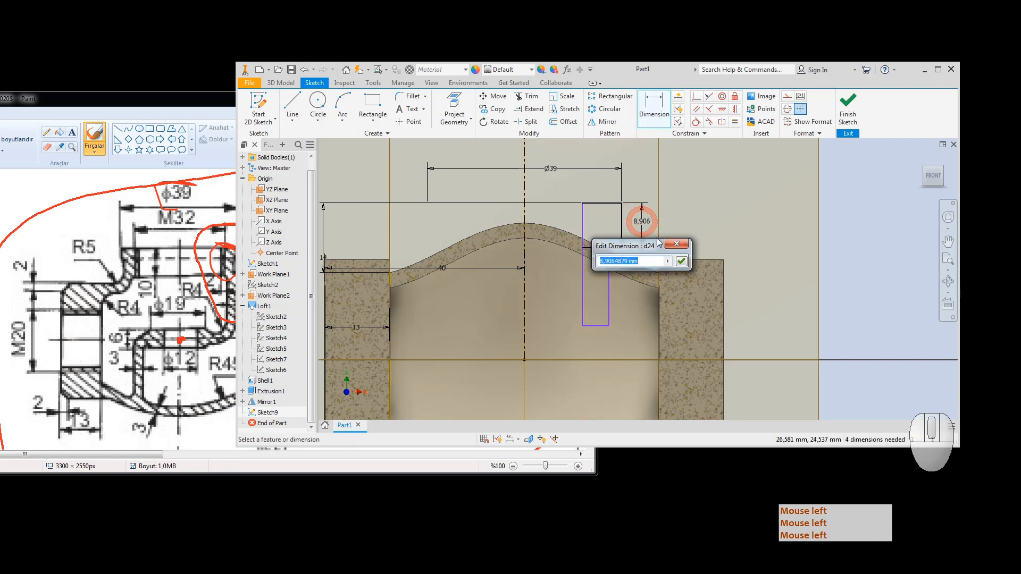
pyautogui.write('4')
pyautogui.press('Return')
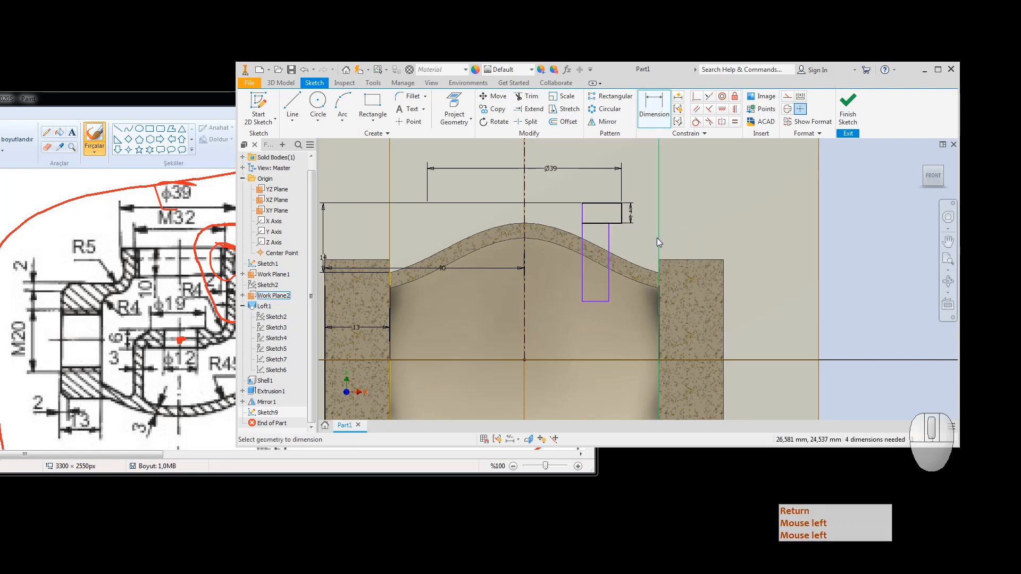
# Step: Add a 10 vertical dimension beside the rectangles
pyautogui.click(609, 239)
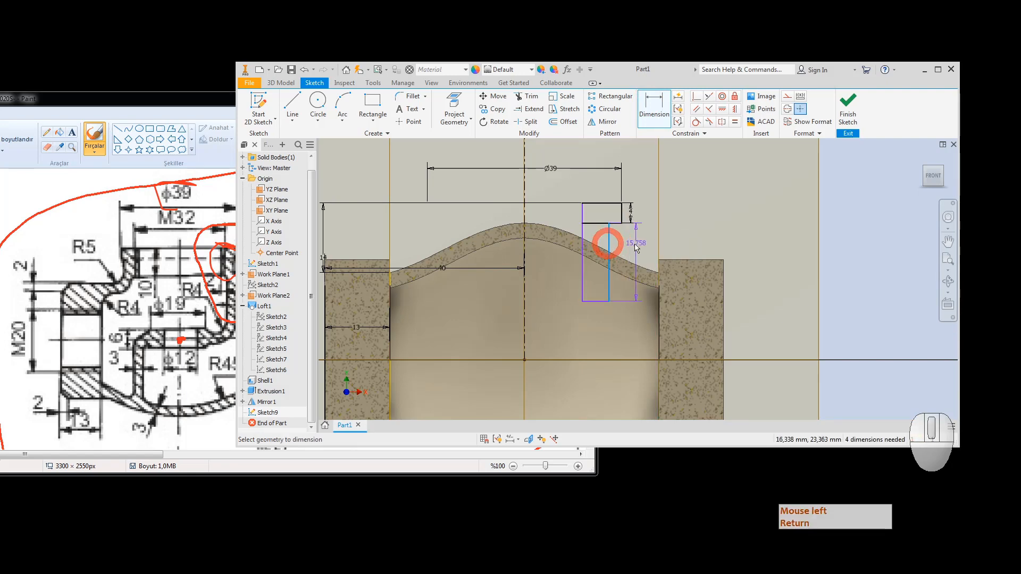
pyautogui.click(642, 242)
pyautogui.write('10')
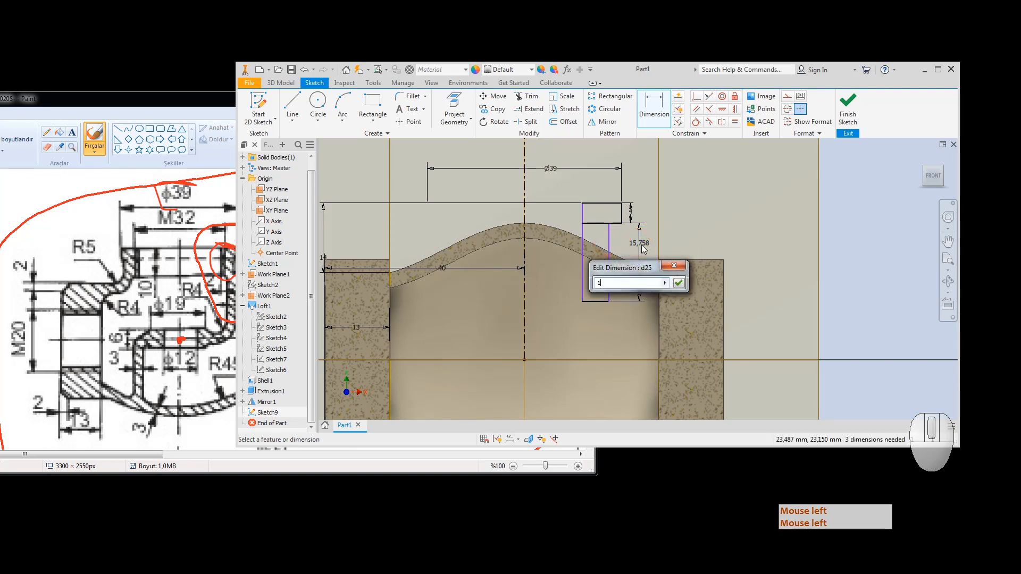
pyautogui.press('Return')
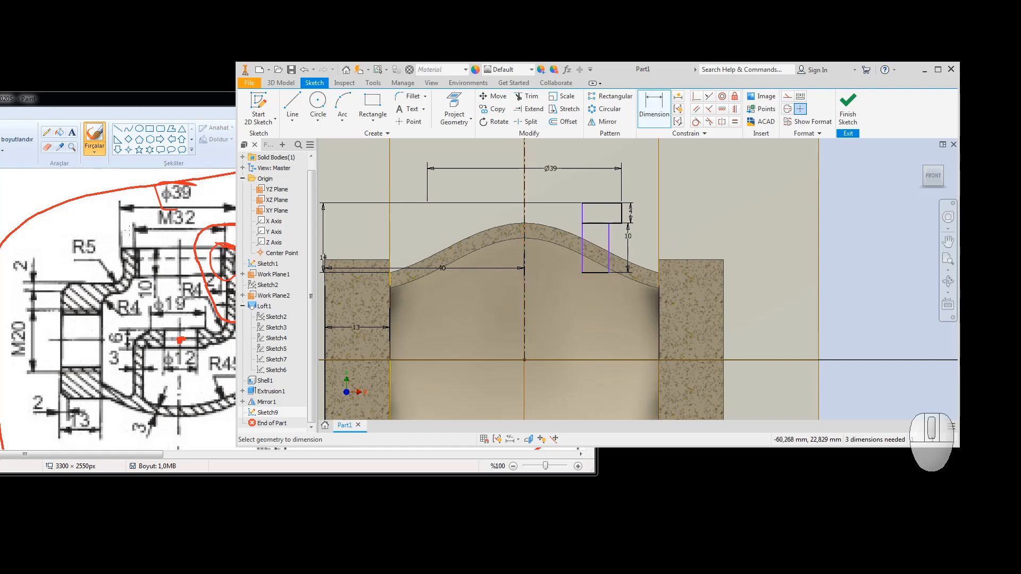
pyautogui.doubleClick(162, 99)
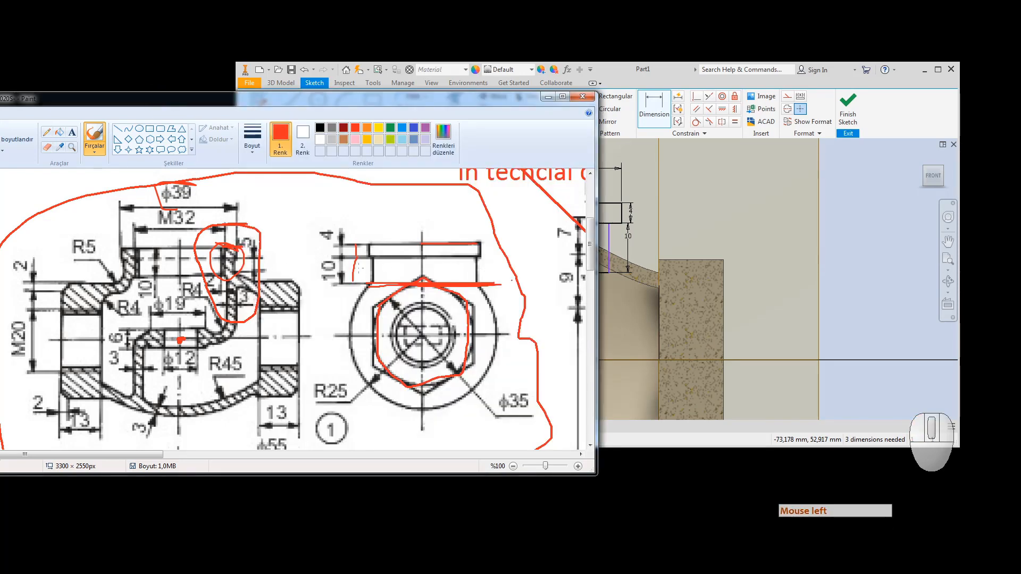
# Step: Make the rectangle's top-left corner coincident with the vertical centerline and finish Sketch9
pyautogui.click(852, 109)
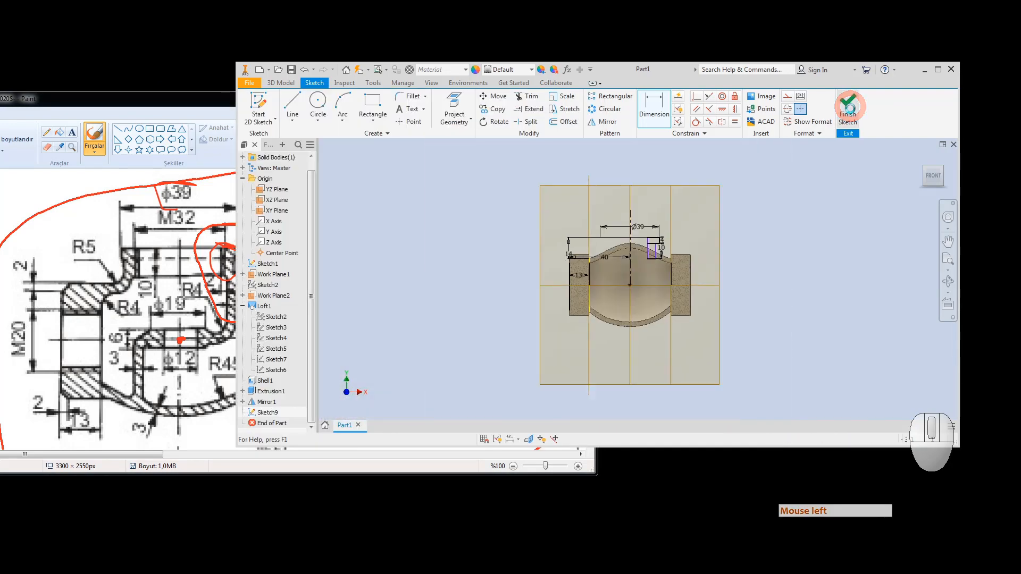
pyautogui.scroll(6, 651, 234)
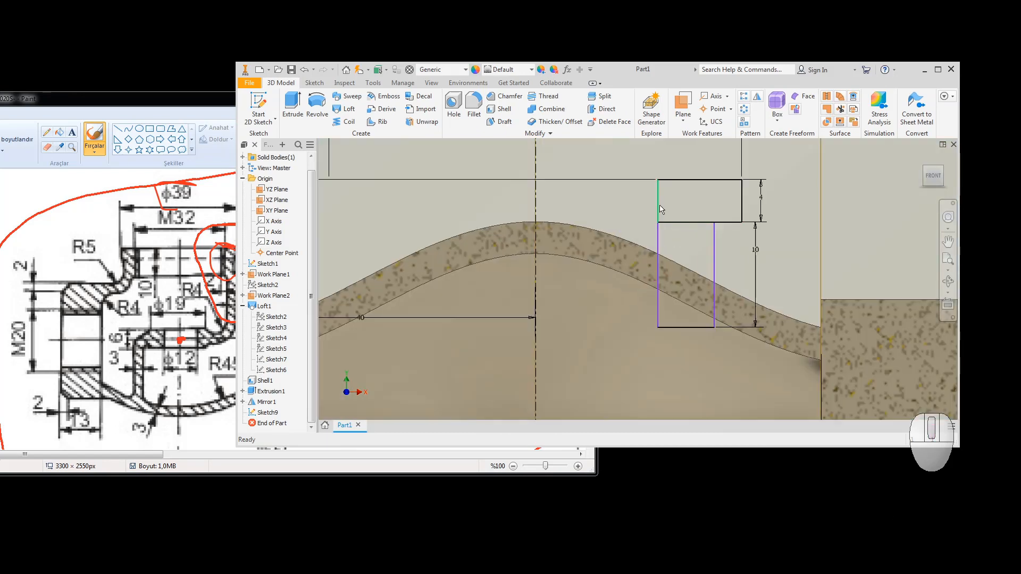
pyautogui.doubleClick(266, 413)
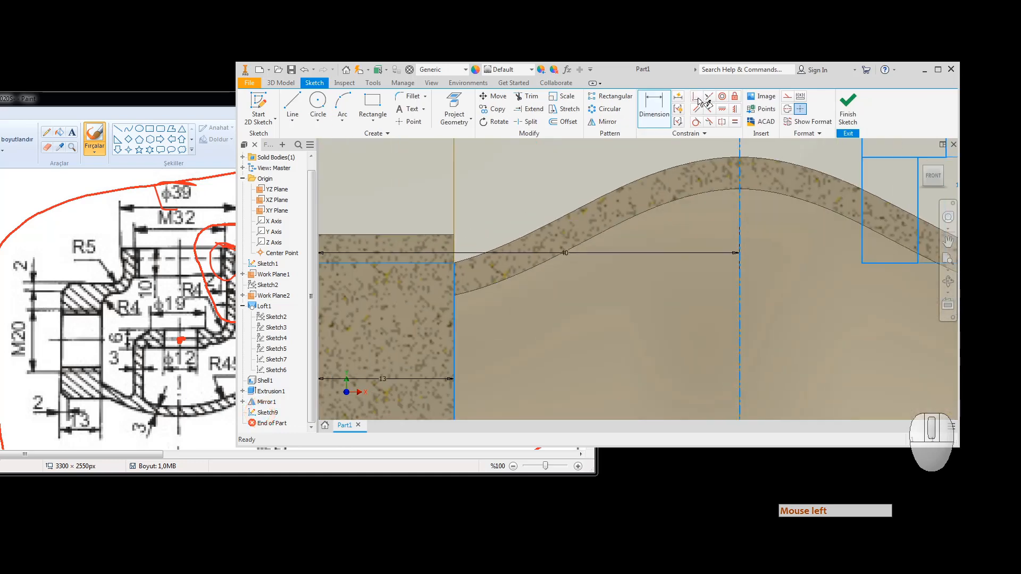
pyautogui.click(657, 110)
pyautogui.scroll(5, 762, 310)
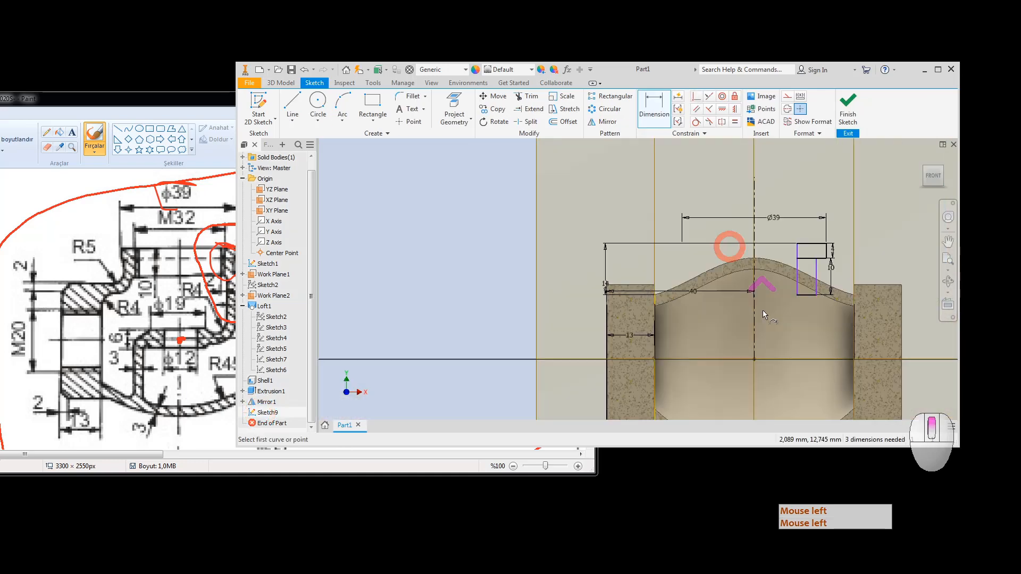
pyautogui.click(798, 246)
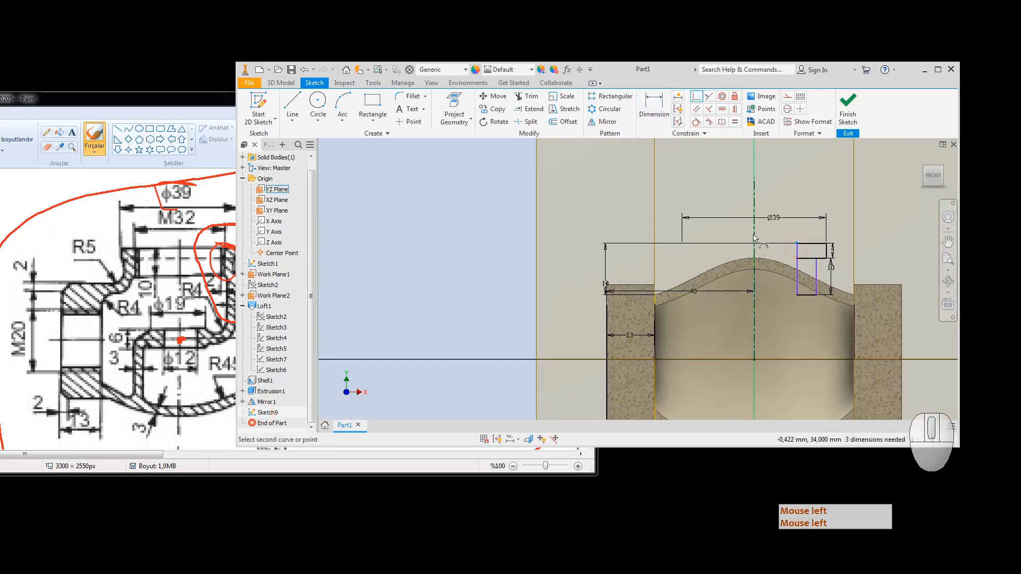
pyautogui.click(753, 236)
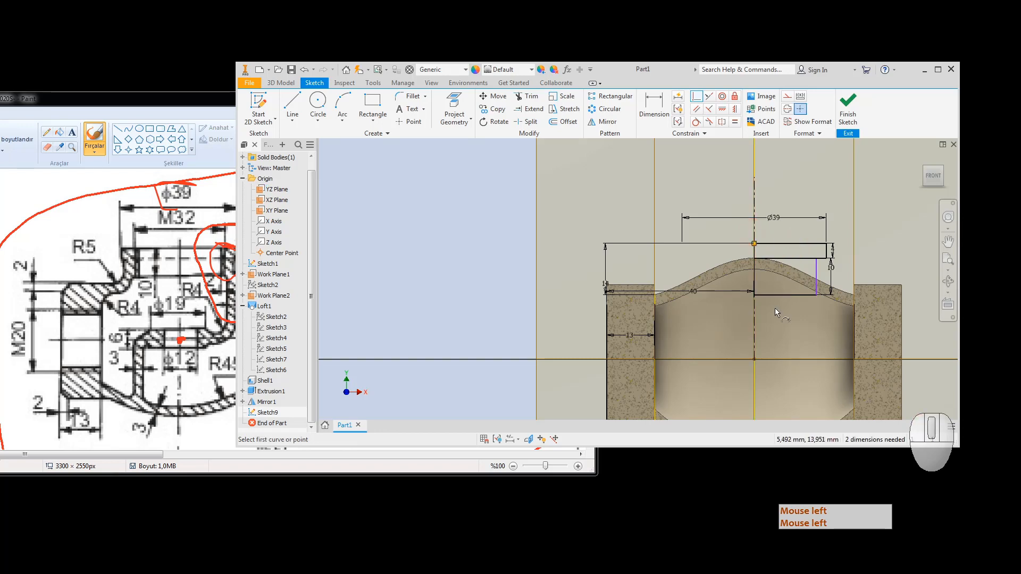
pyautogui.press('Escape')
pyautogui.click(847, 104)
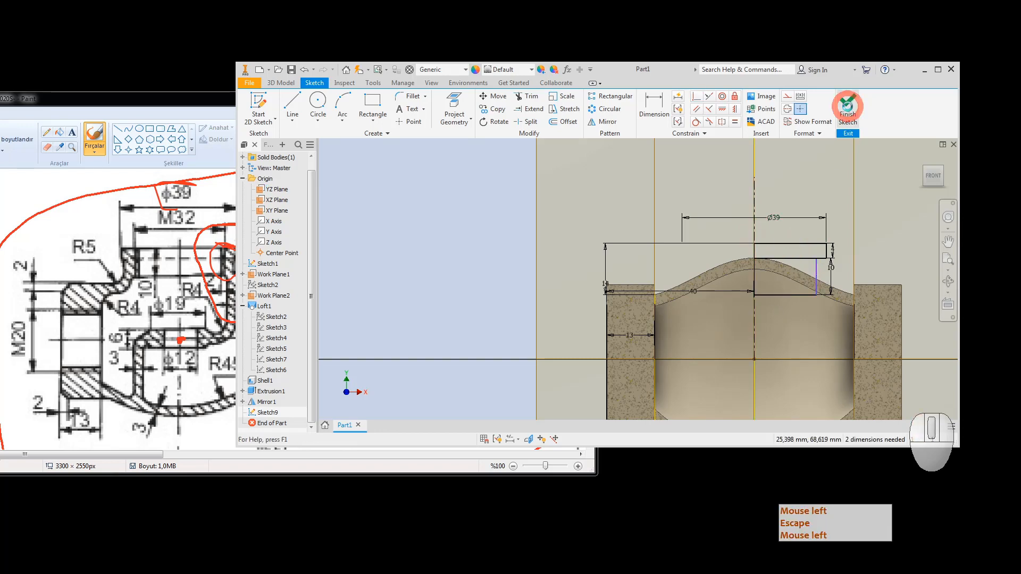
# Step: Revolve both rectangle profiles around the vertical centerline to form the internal ring
pyautogui.click(314, 101)
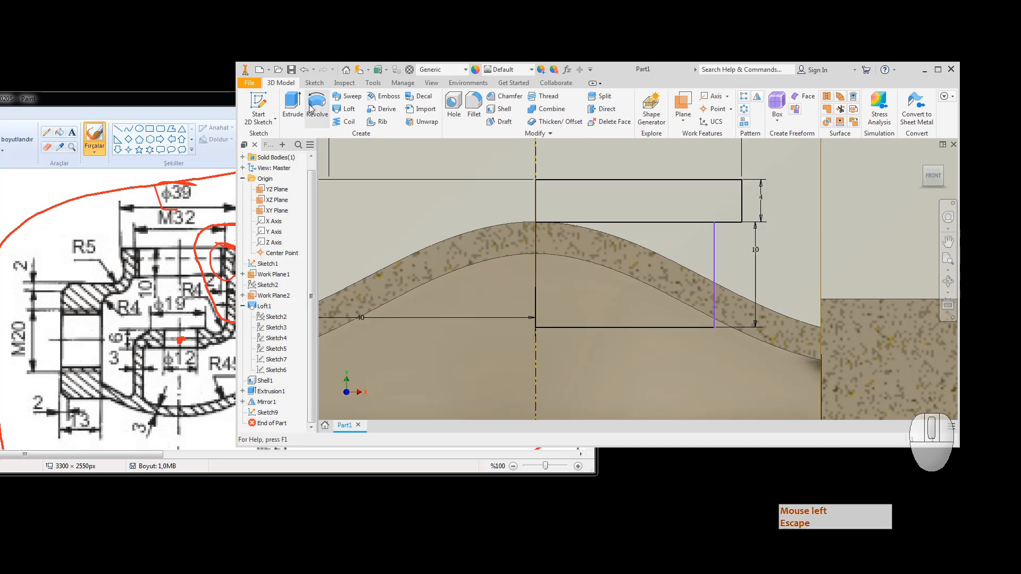
pyautogui.click(623, 206)
pyautogui.click(652, 236)
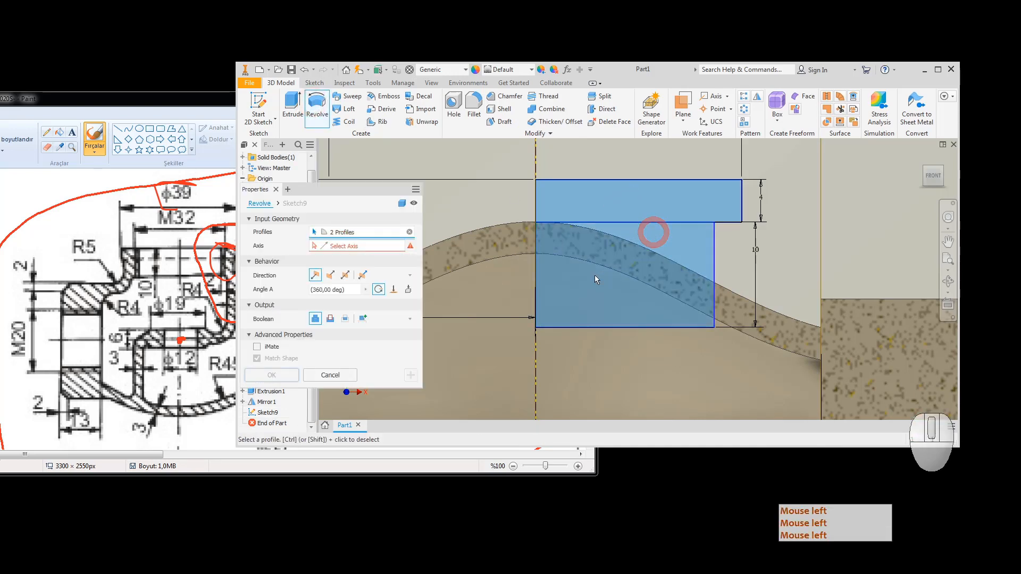
pyautogui.click(357, 249)
pyautogui.click(535, 273)
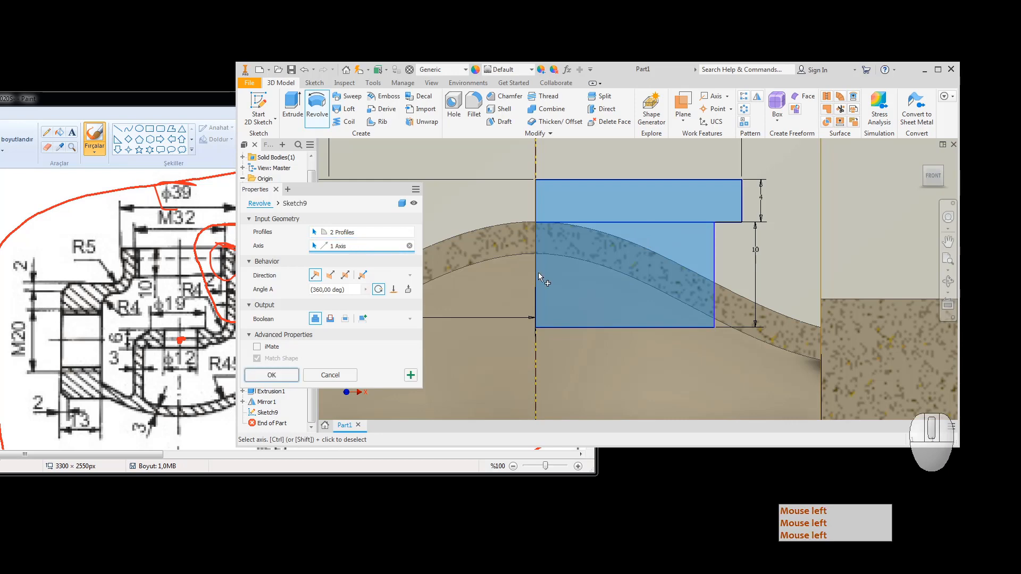
pyautogui.click(271, 375)
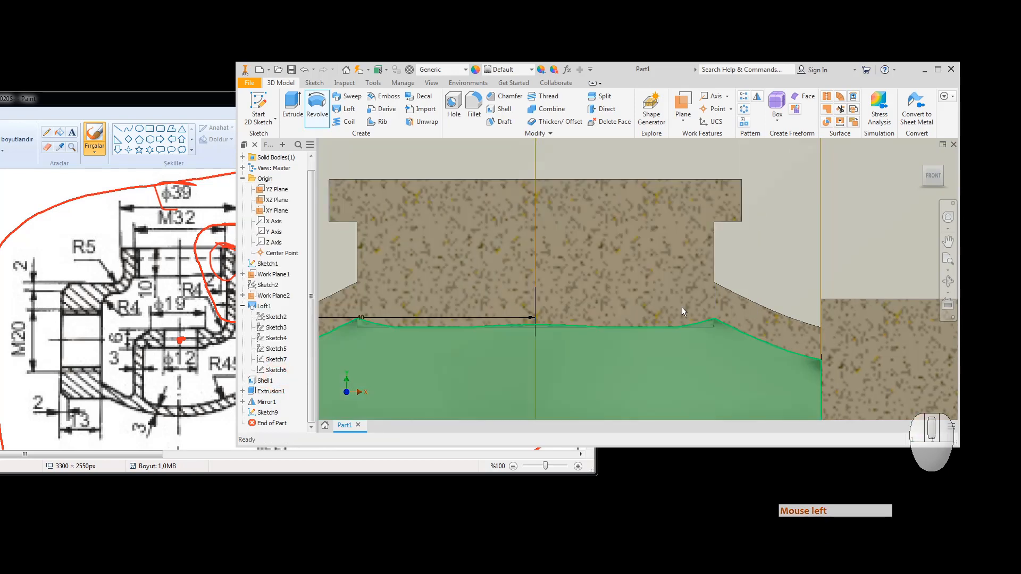
# Step: Inspect the revolved part from an isometric view, comparing against the Paint drawing
pyautogui.click(926, 173)
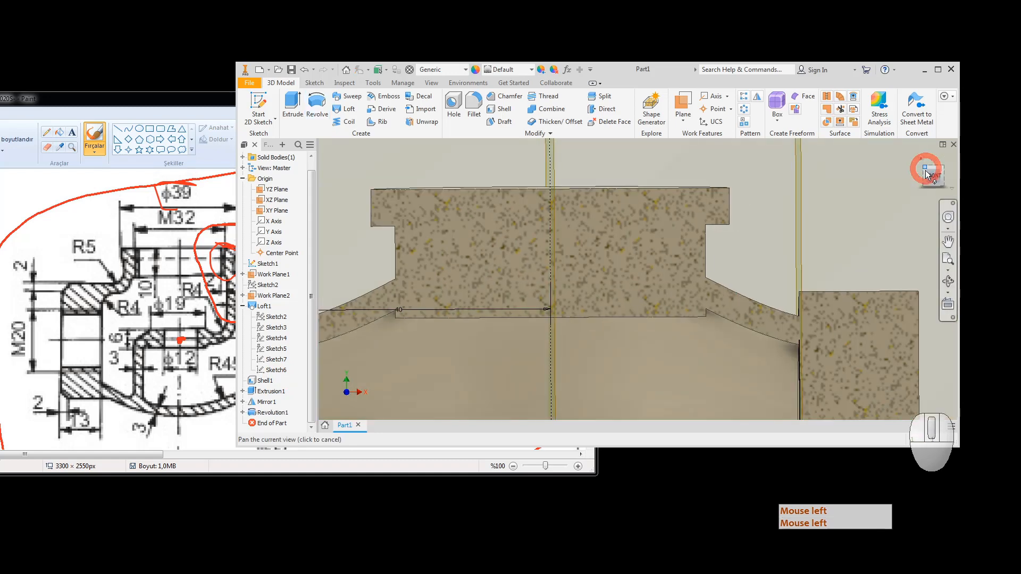
pyautogui.scroll(3, 613, 249)
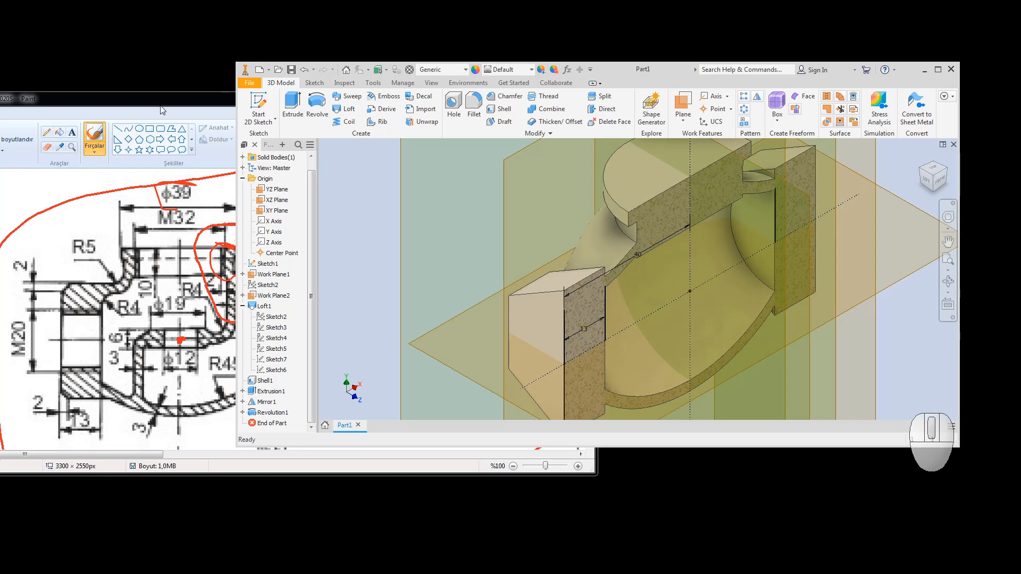
pyautogui.click(182, 118)
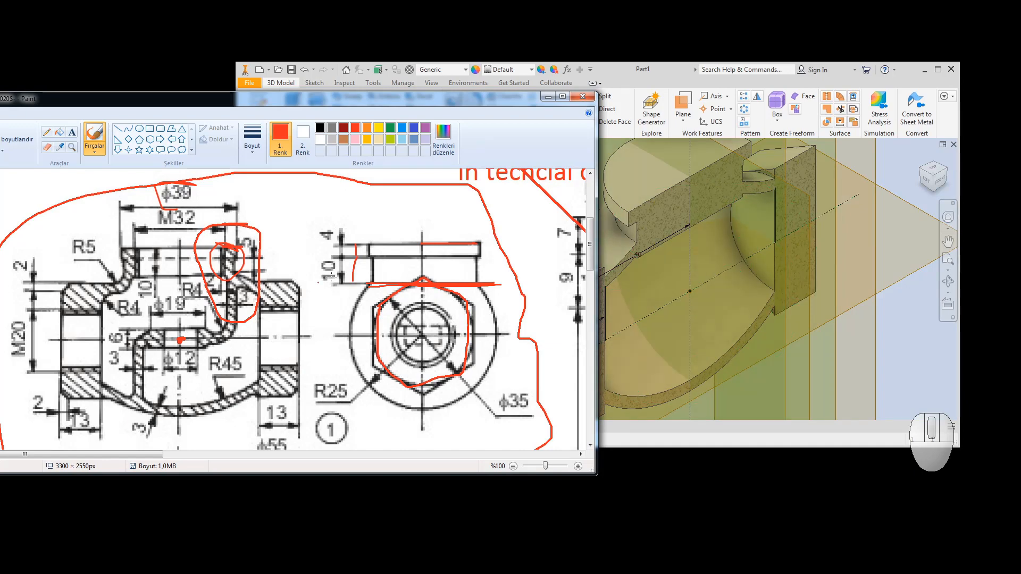
pyautogui.click(927, 183)
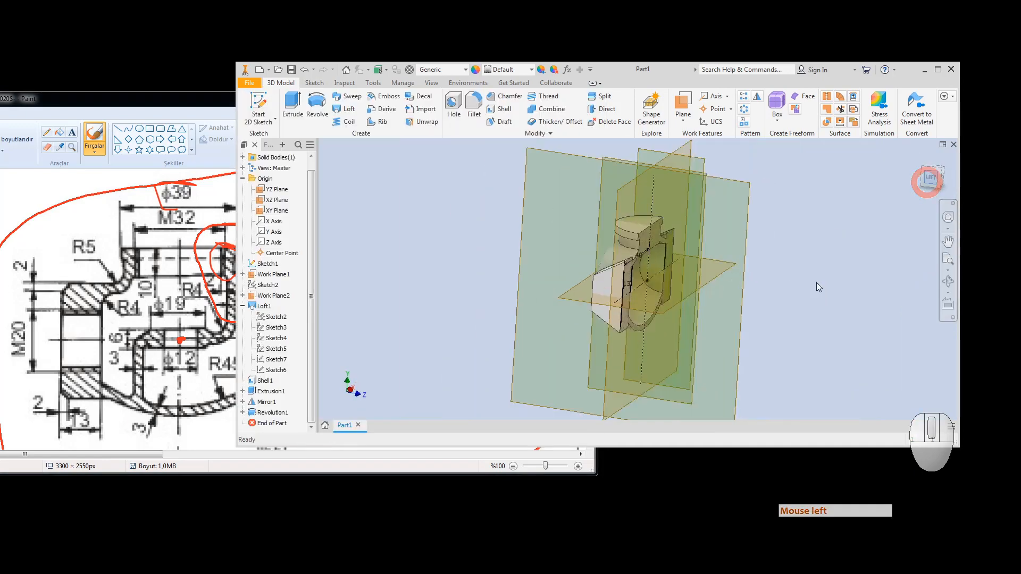
# Step: Edit Sketch7 and draw an inner circle concentric with the existing circle
pyautogui.rightClick(275, 362)
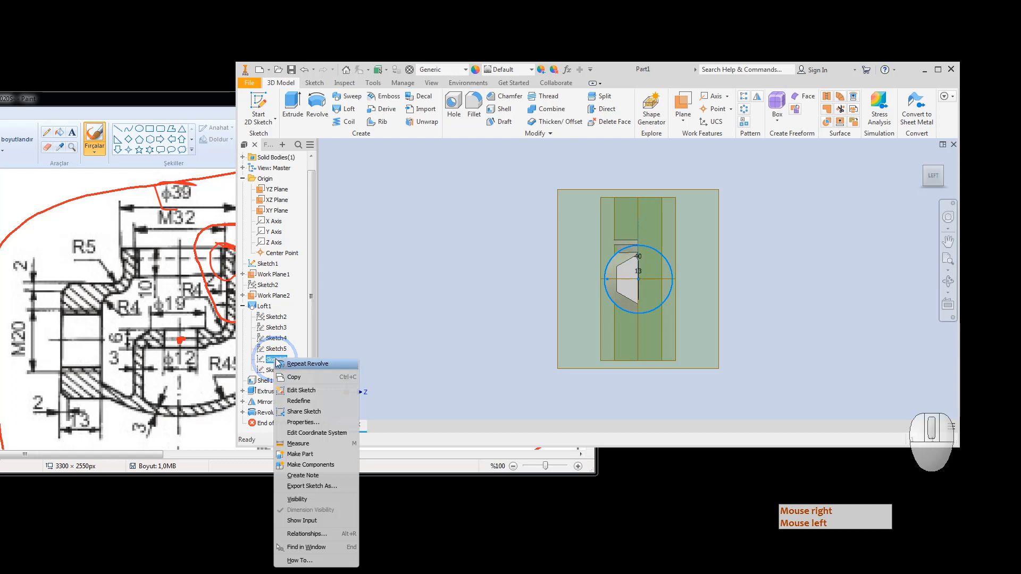
pyautogui.click(306, 391)
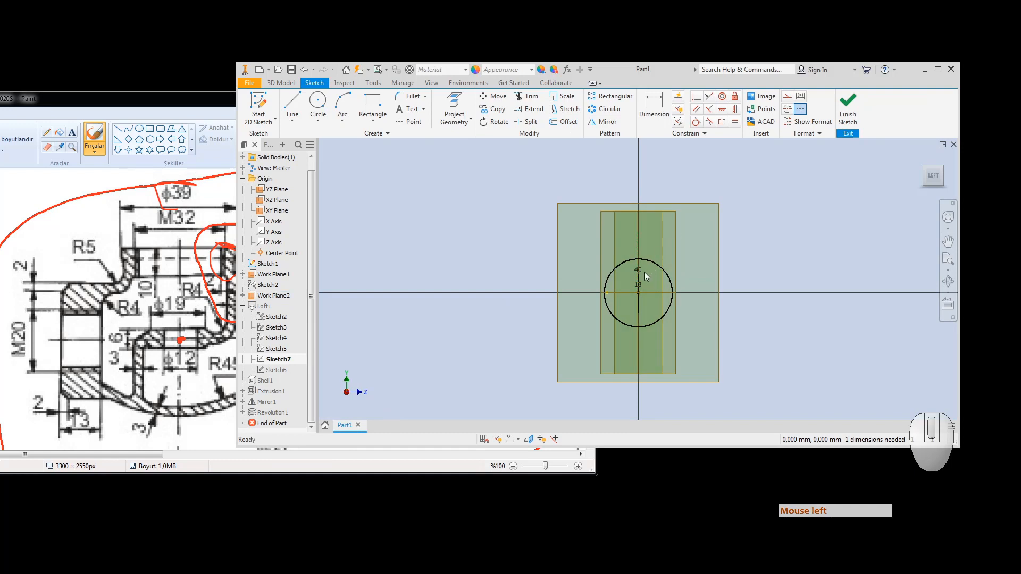
pyautogui.click(317, 100)
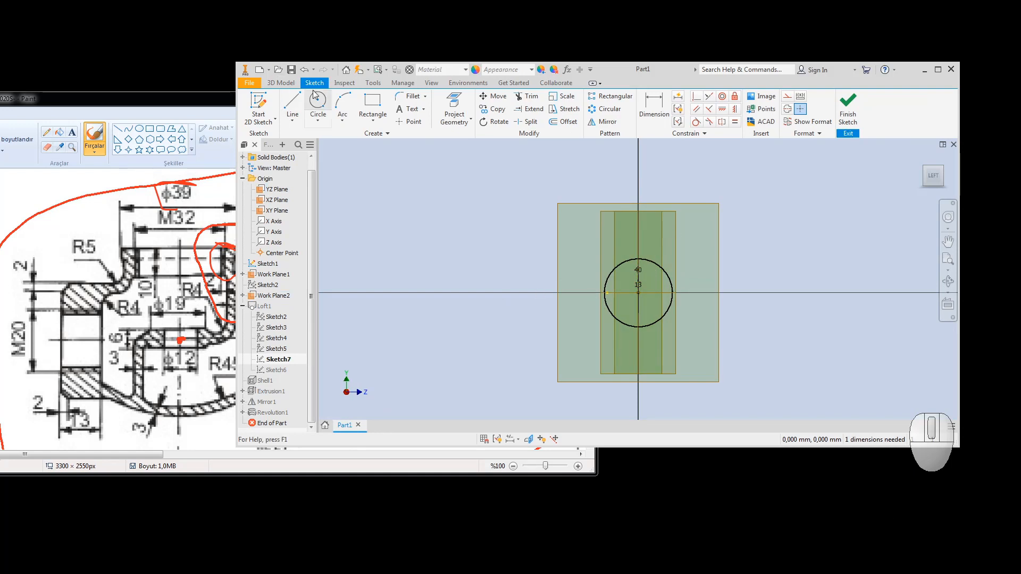
pyautogui.click(638, 293)
pyautogui.scroll(5, 633, 296)
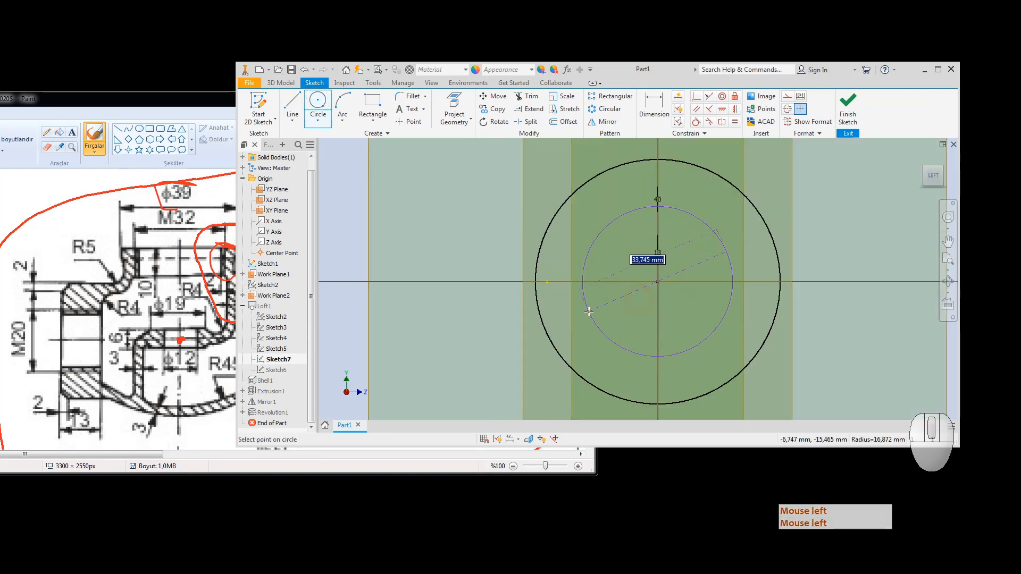
pyautogui.click(588, 312)
# Step: Dimension the inner circle to a 35 diameter
pyautogui.click(653, 102)
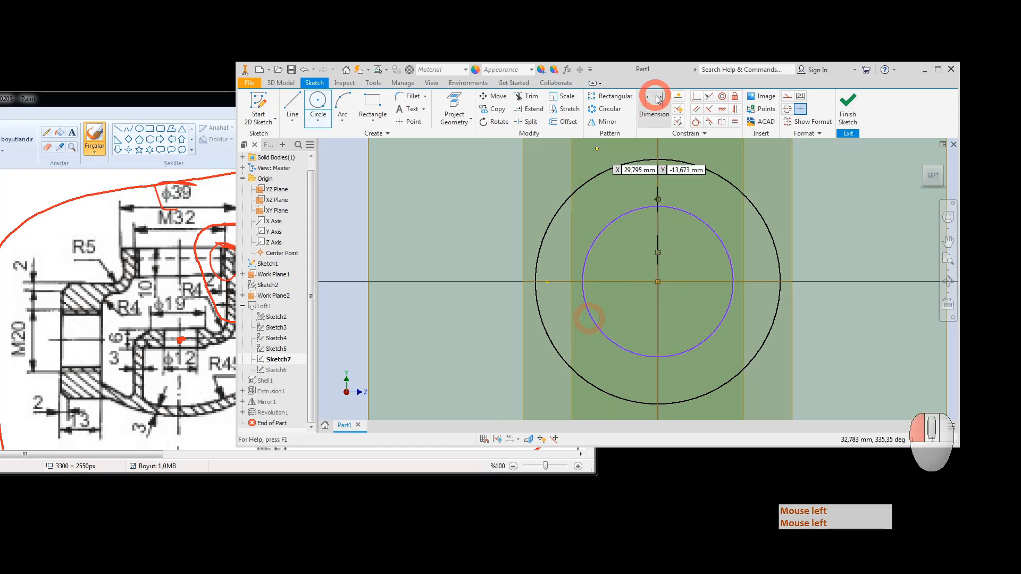
pyautogui.click(589, 254)
pyautogui.click(429, 205)
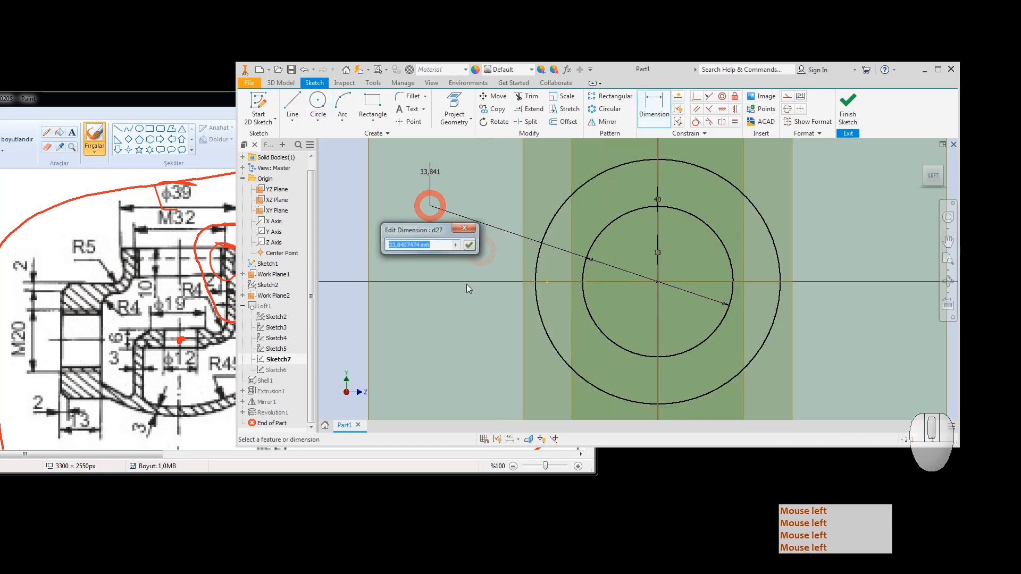
pyautogui.write('35')
pyautogui.press('Return')
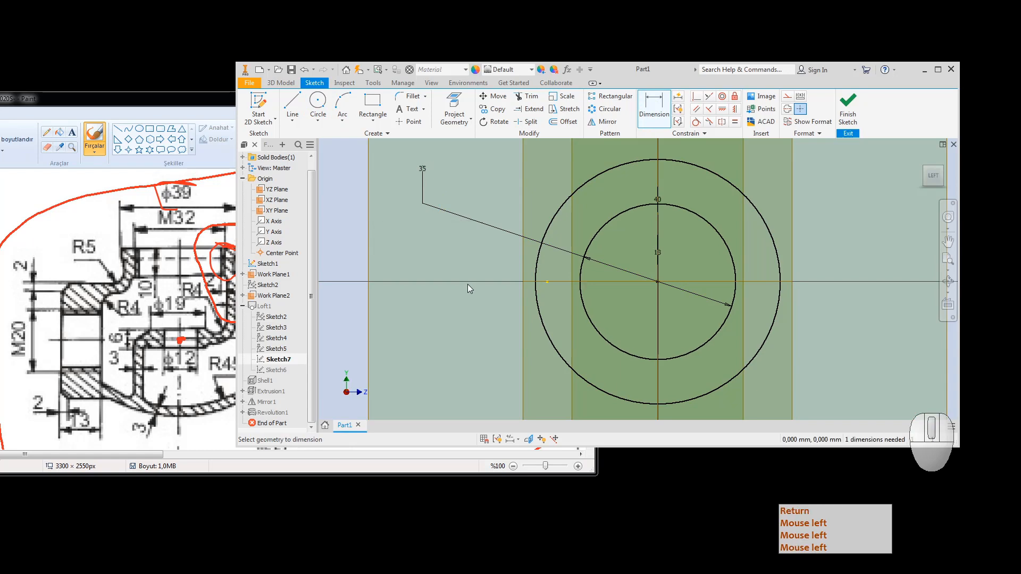
# Step: Draw a horizontal line across the circles, tangent to the inner circle
pyautogui.click(291, 102)
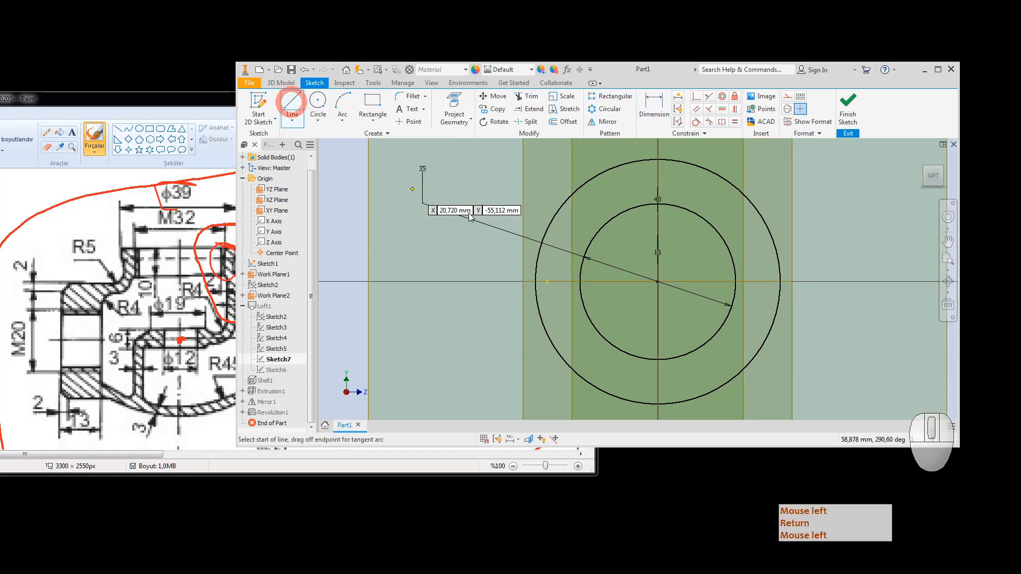
pyautogui.click(482, 202)
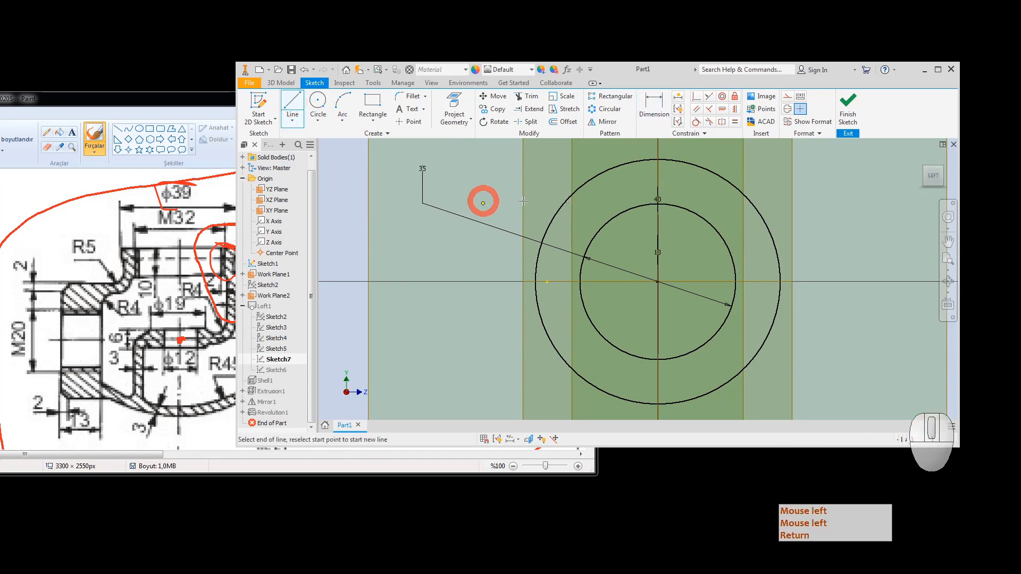
pyautogui.click(861, 203)
pyautogui.click(695, 122)
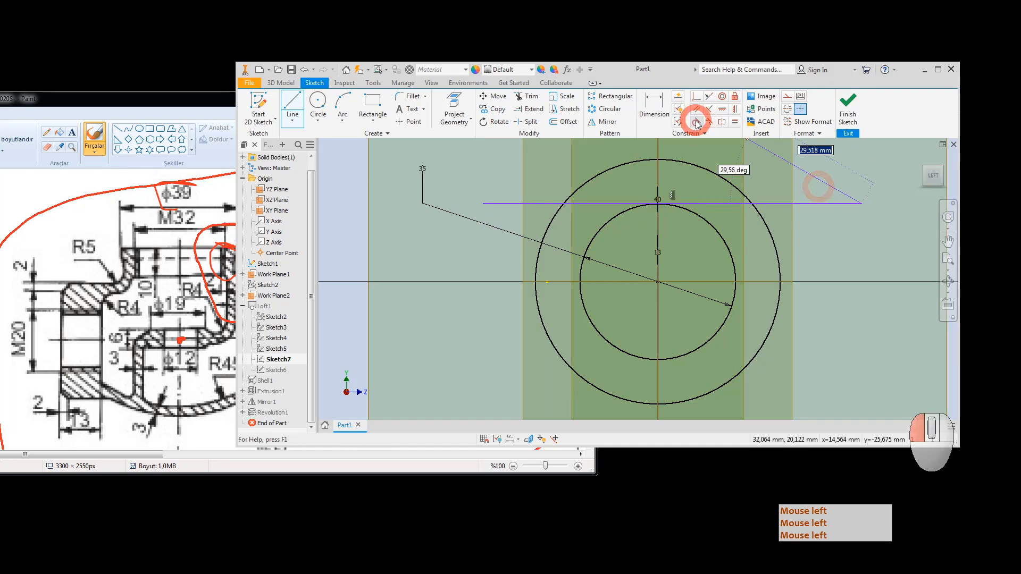
pyautogui.click(689, 203)
pyautogui.click(689, 208)
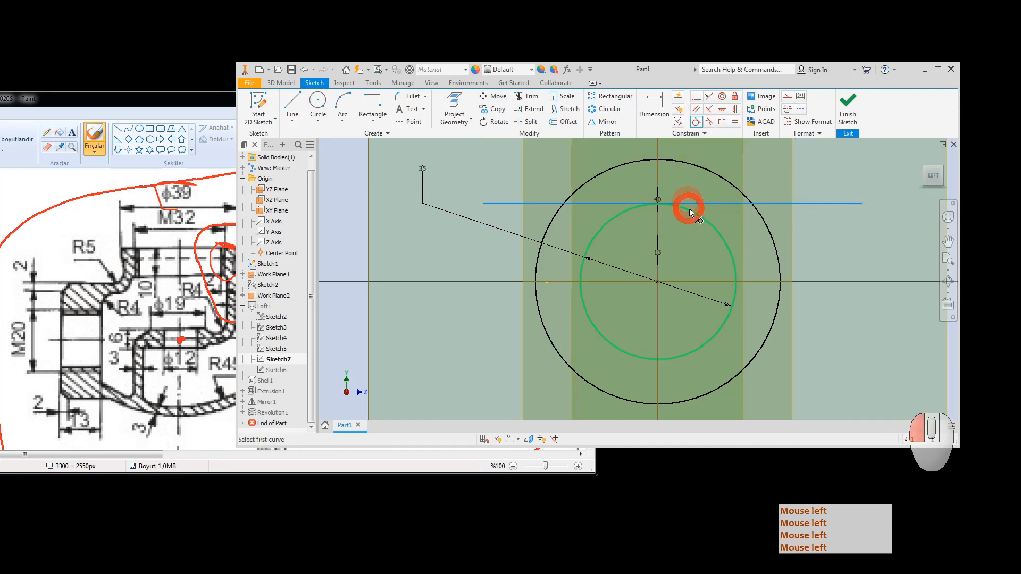
pyautogui.press('Escape')
# Step: Convert the inner circle and the horizontal line to construction geometry
pyautogui.click(696, 218)
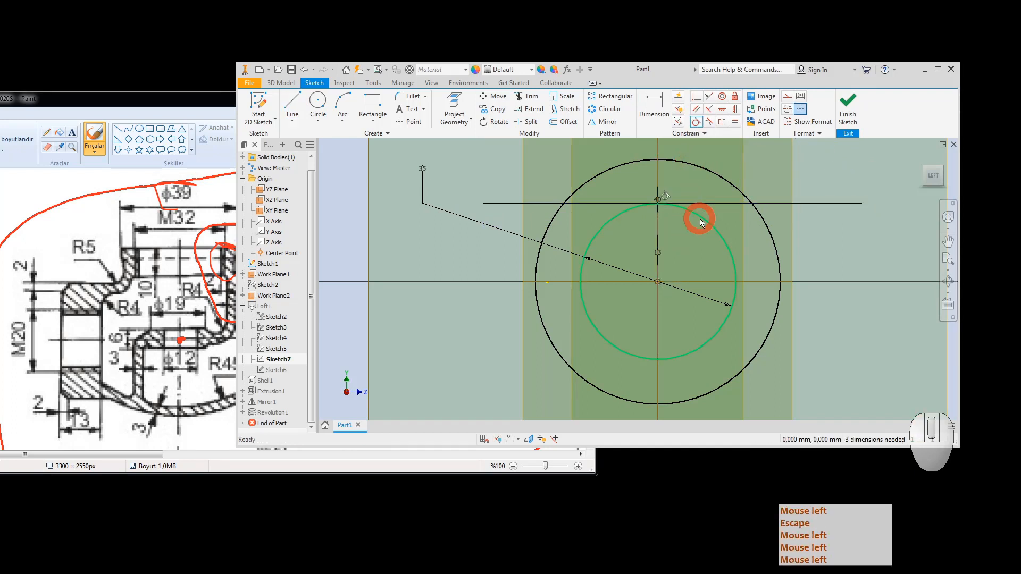
pyautogui.rightClick(700, 219)
pyautogui.click(755, 219)
pyautogui.press('Escape')
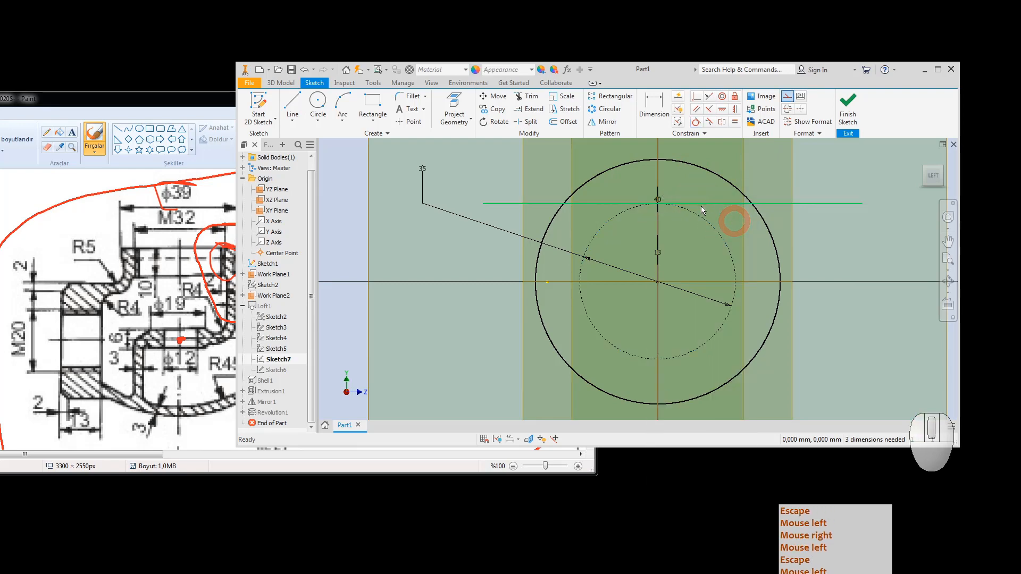
pyautogui.rightClick(709, 207)
pyautogui.click(763, 207)
pyautogui.press('Escape')
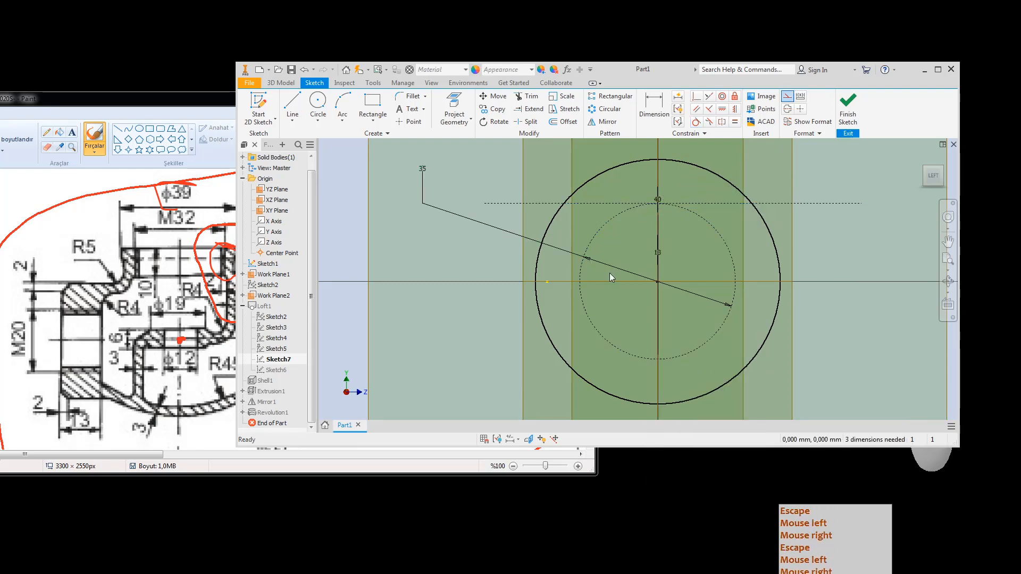
# Step: Trim both ends of the line outside the outer circle
pyautogui.click(529, 100)
pyautogui.click(787, 203)
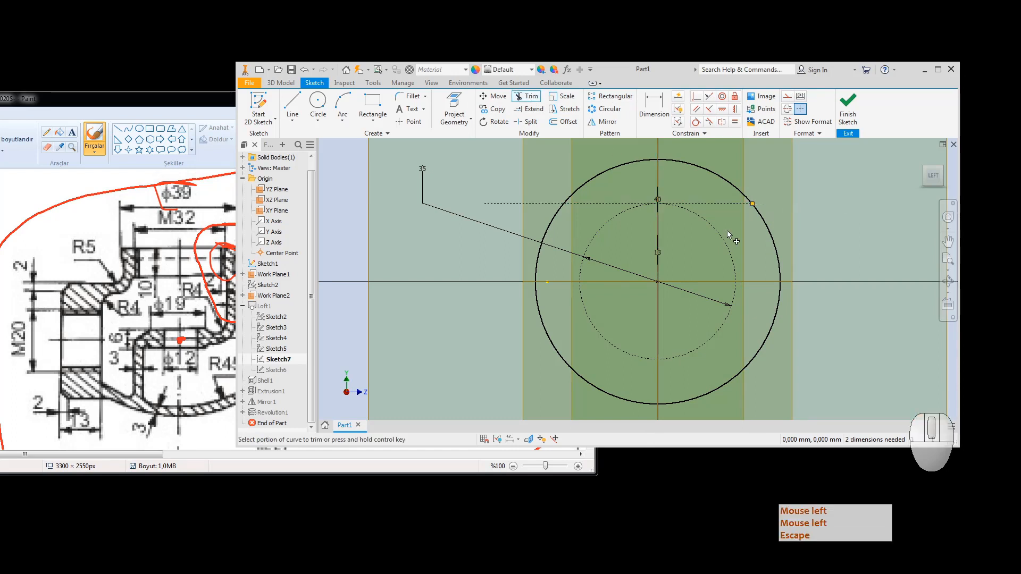
pyautogui.click(514, 207)
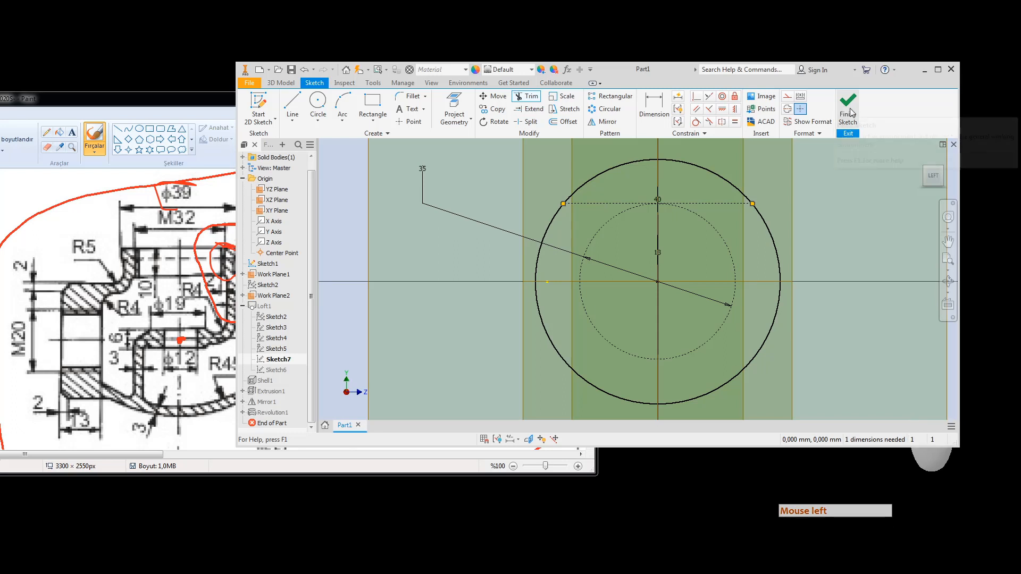
# Step: Add a driven 42,426 length dimension to the dashed chord, then delete it
pyautogui.press('Escape')
pyautogui.click(657, 108)
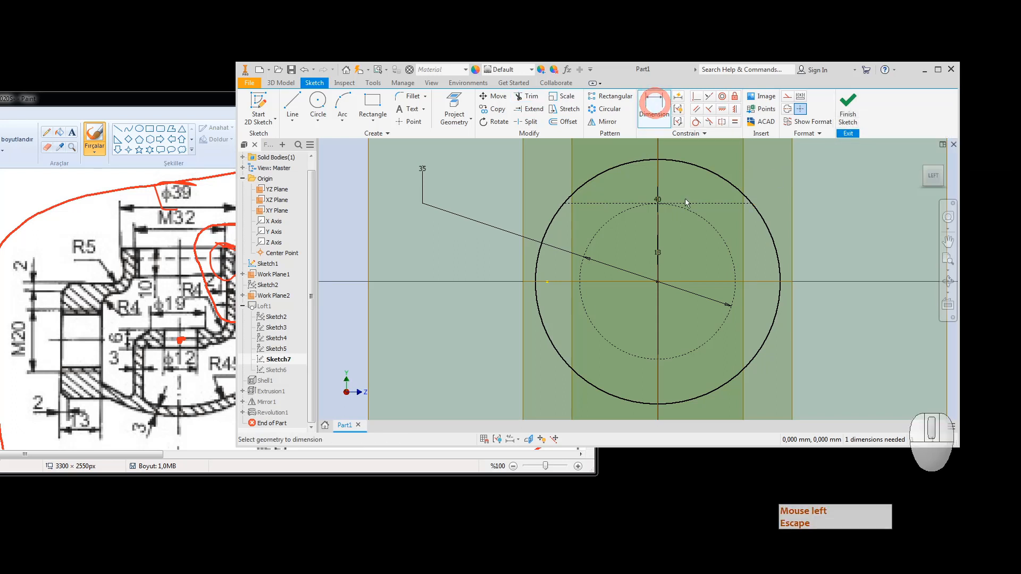
pyautogui.click(685, 200)
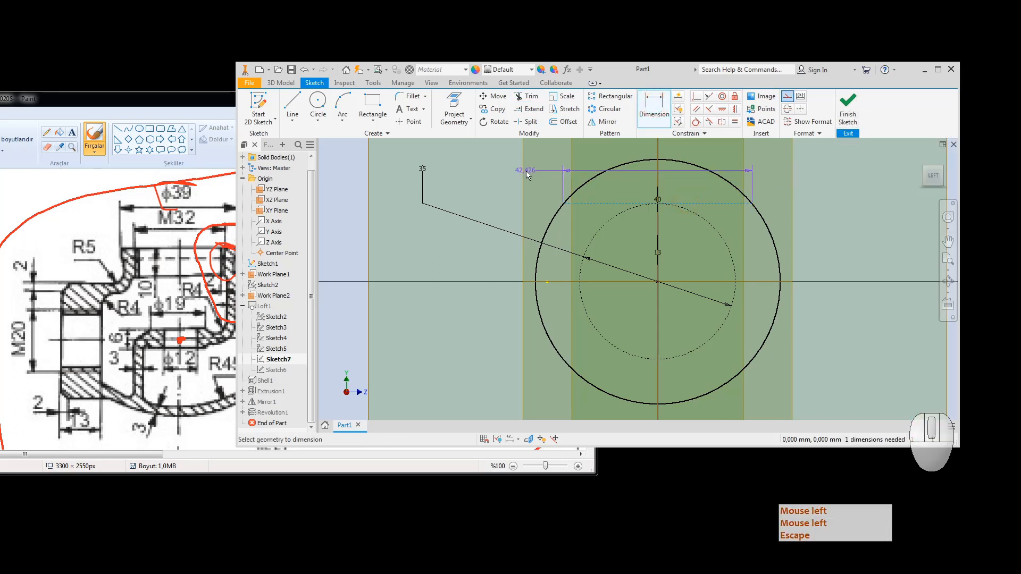
pyautogui.click(499, 159)
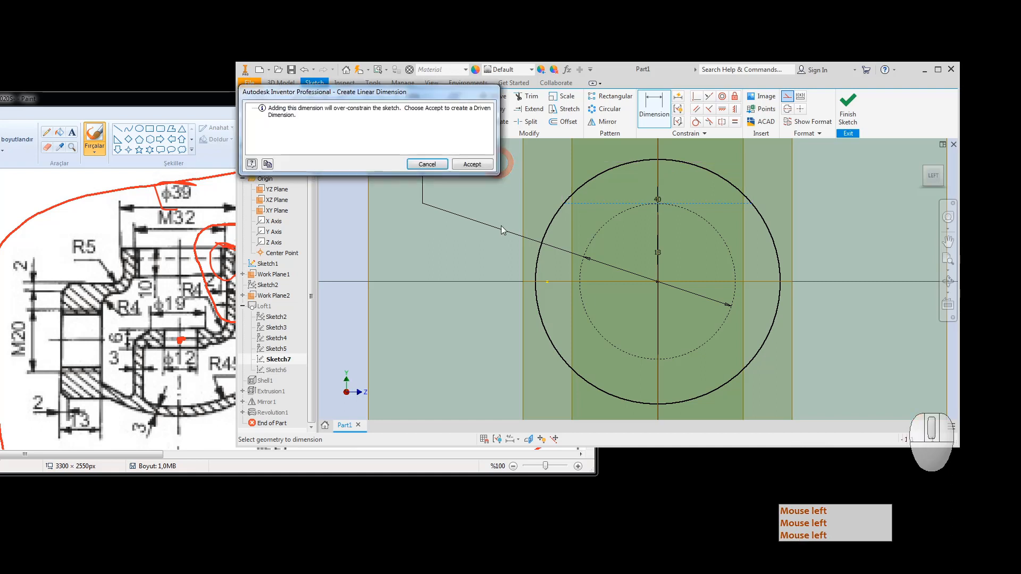
pyautogui.click(472, 164)
pyautogui.press('Escape')
pyautogui.press('Escape')
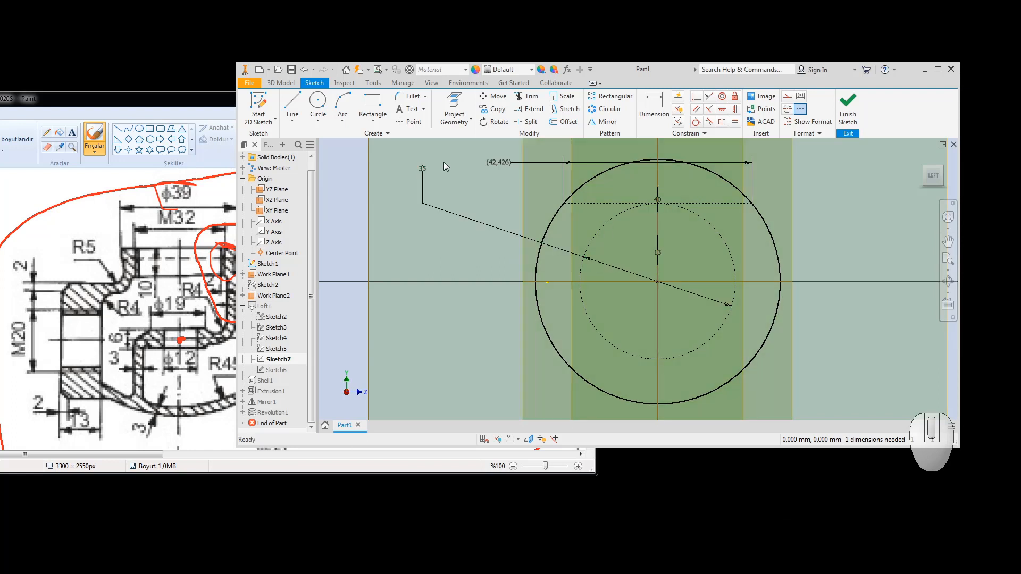
pyautogui.press('Escape')
pyautogui.click(498, 163)
pyautogui.press('Delete')
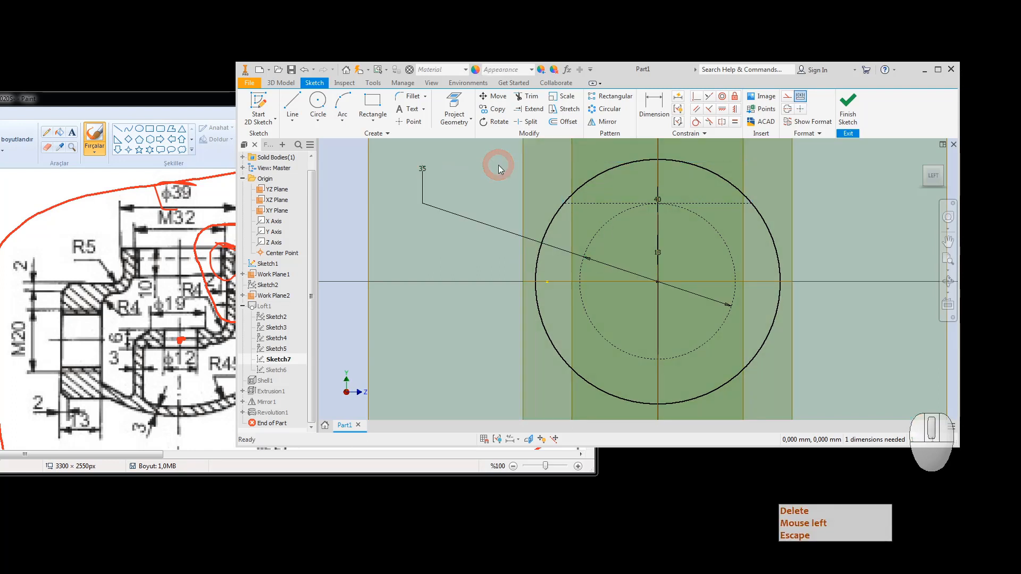
# Step: Draw a new line across the circle top, above the dashed chord
pyautogui.click(292, 104)
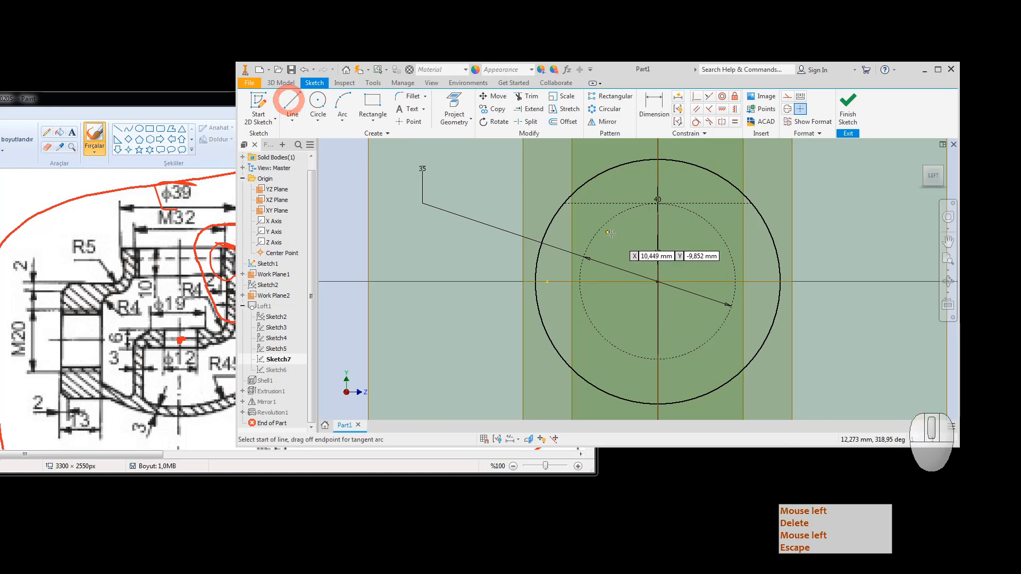
pyautogui.click(550, 185)
pyautogui.click(780, 189)
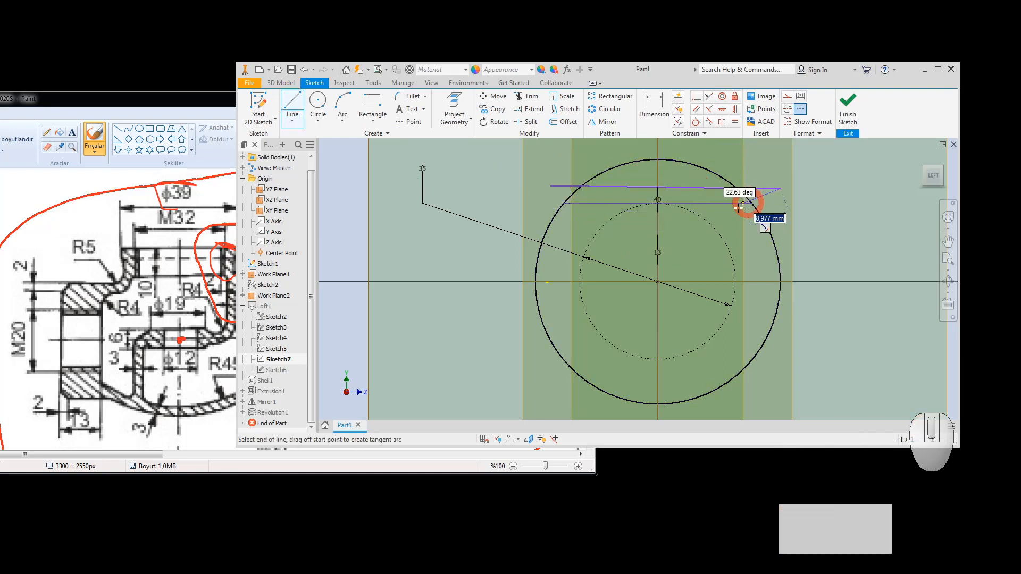
pyautogui.press('Escape')
pyautogui.press('d')
pyautogui.click(700, 191)
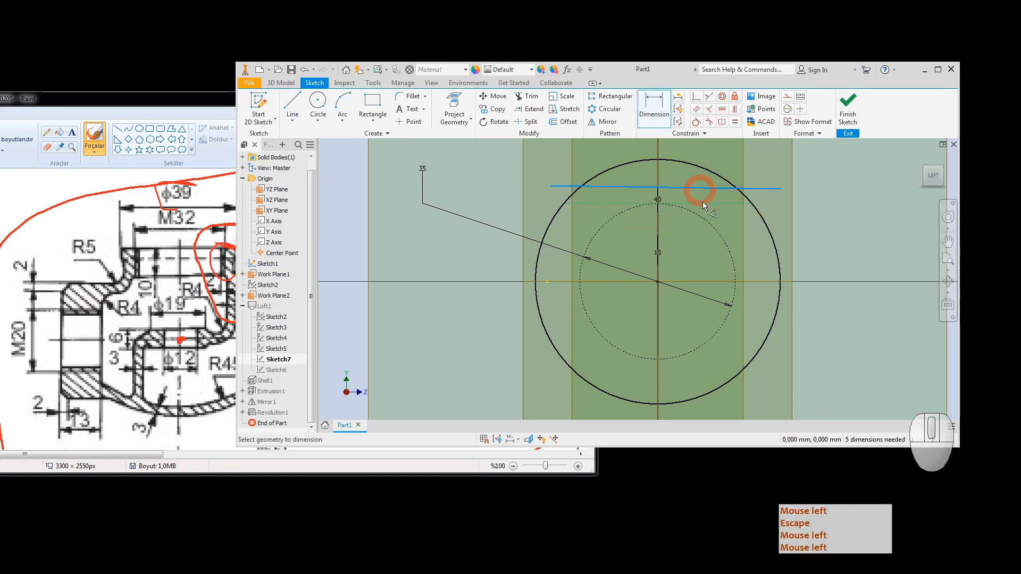
pyautogui.press('Escape')
# Step: Make the new line parallel to the chord and dimension their gap to 10 mm
pyautogui.click(696, 109)
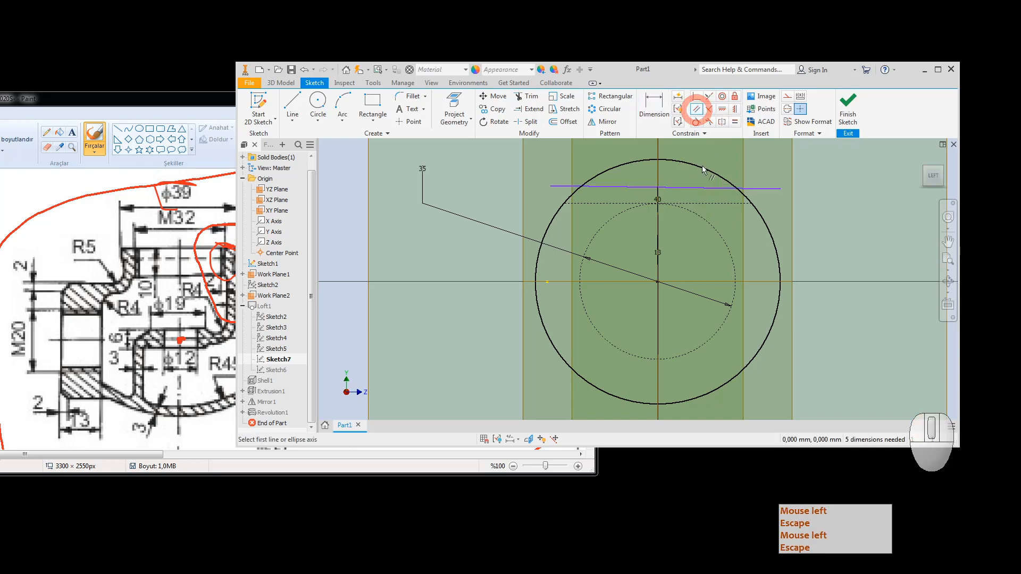
pyautogui.click(690, 187)
pyautogui.click(692, 202)
pyautogui.press('Escape')
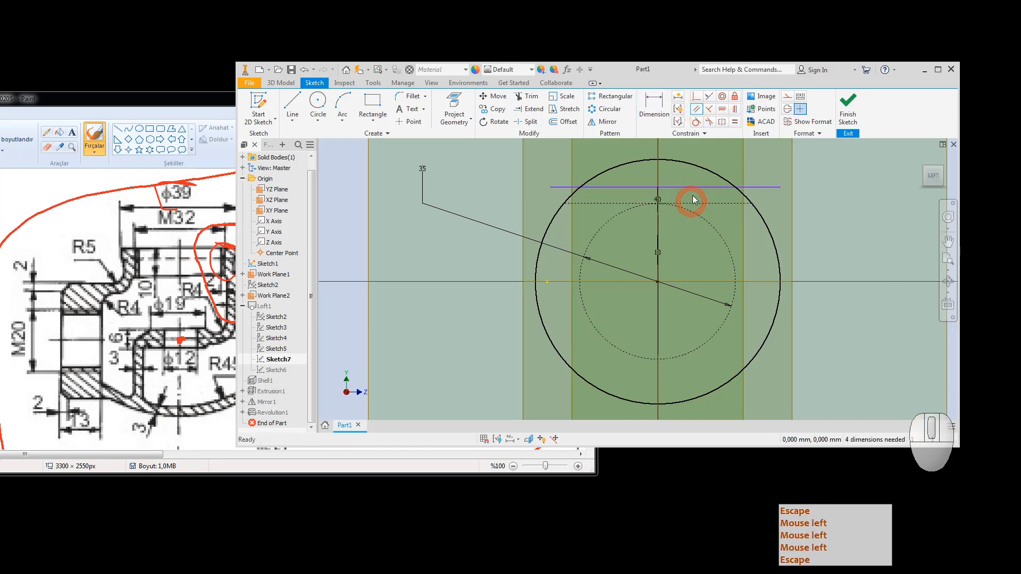
pyautogui.press('d')
pyautogui.click(701, 189)
pyautogui.click(703, 202)
pyautogui.click(786, 193)
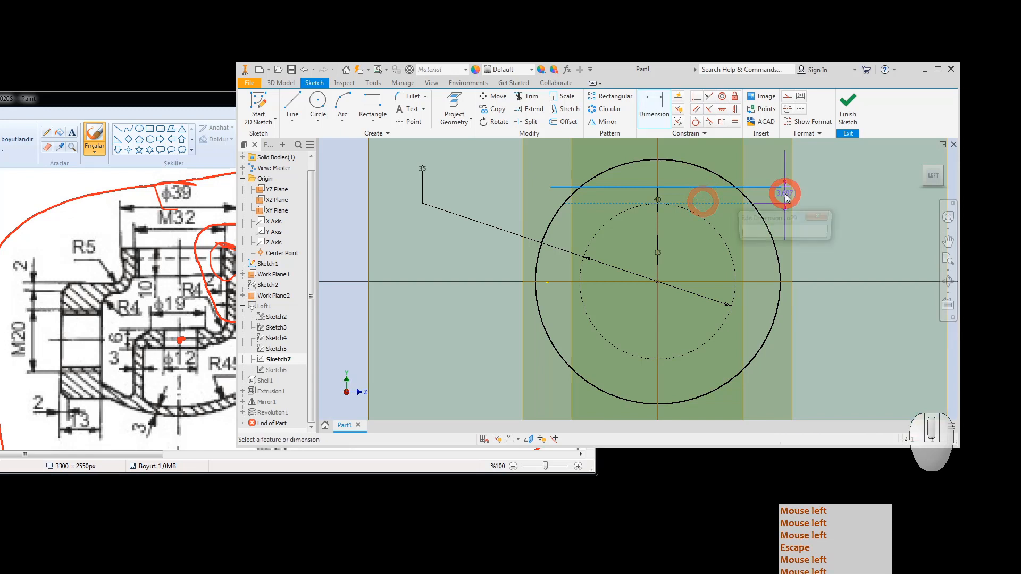
pyautogui.write('10')
pyautogui.press('Return')
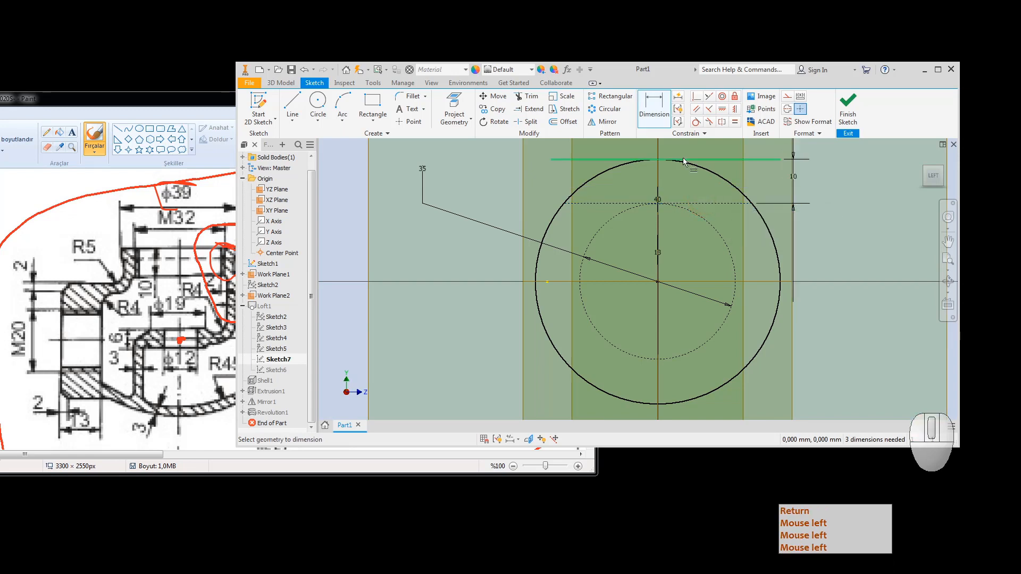
pyautogui.press('Escape')
pyautogui.press('Escape')
# Step: Compare the sketch against the reference drawing, recentre the view, and finish Sketch7
pyautogui.moveTo(766, 239); pyautogui.dragTo(795, 296, button='middle')
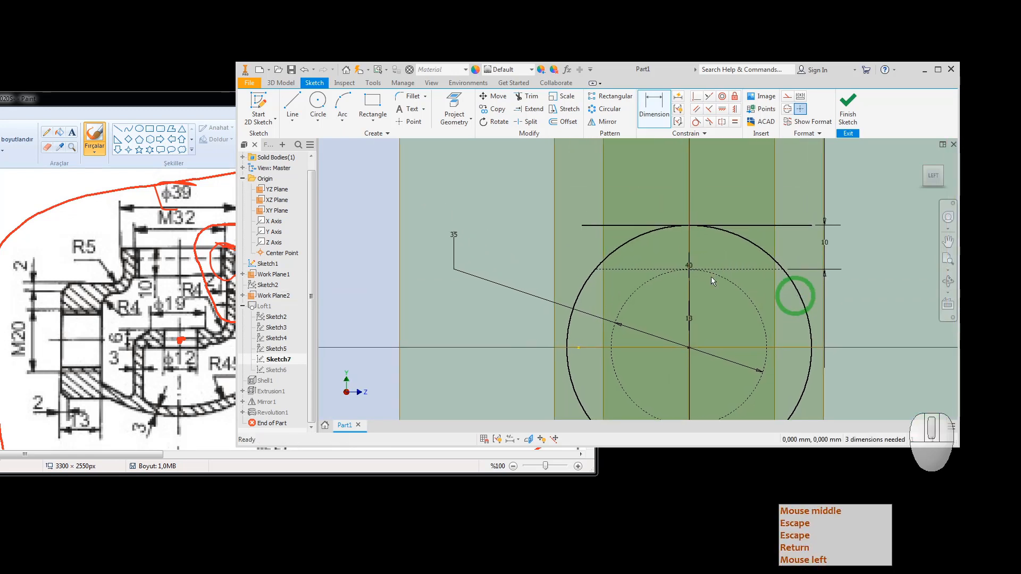
pyautogui.press('Escape')
pyautogui.press('Escape')
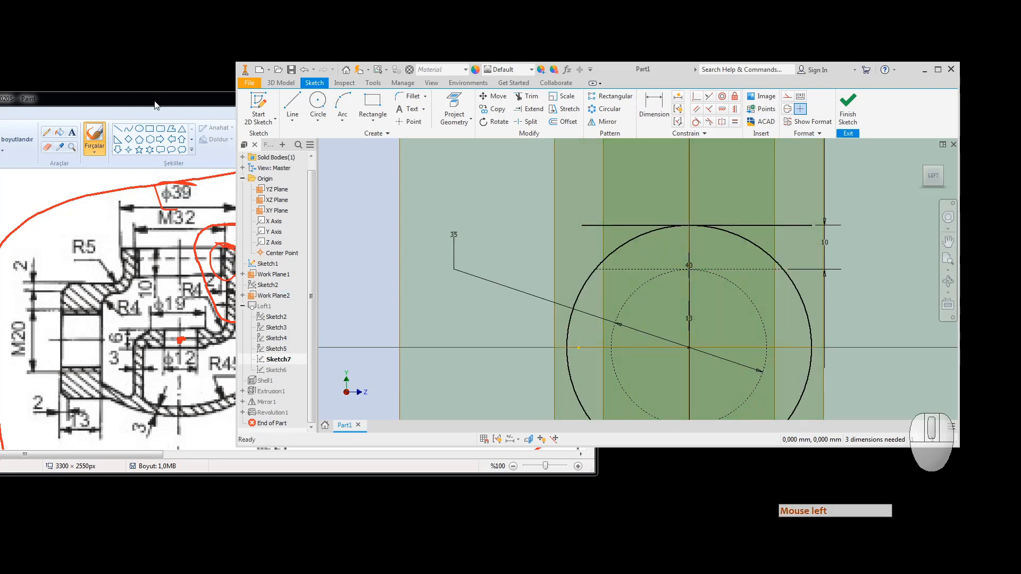
pyautogui.click(407, 251)
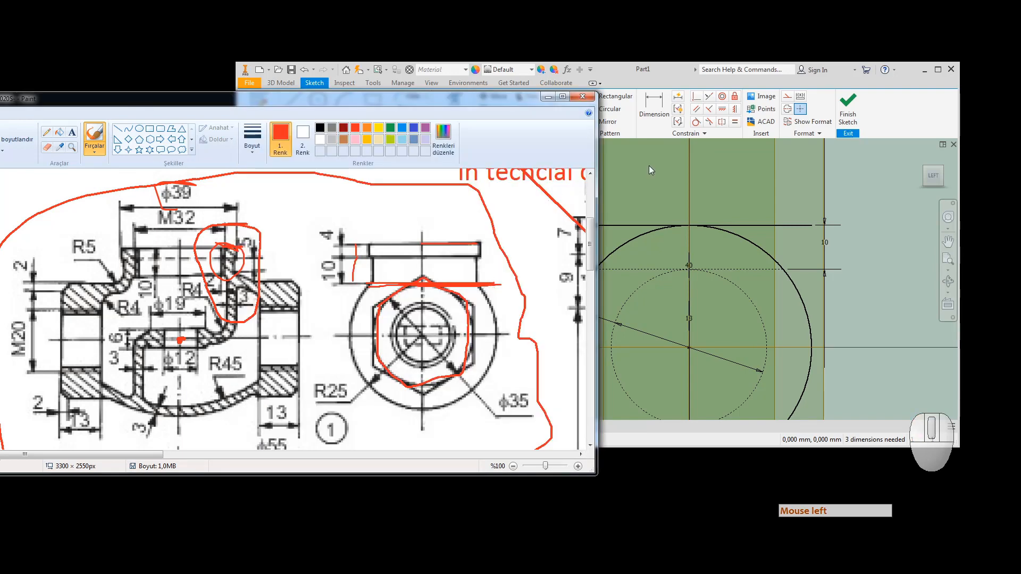
pyautogui.click(668, 74)
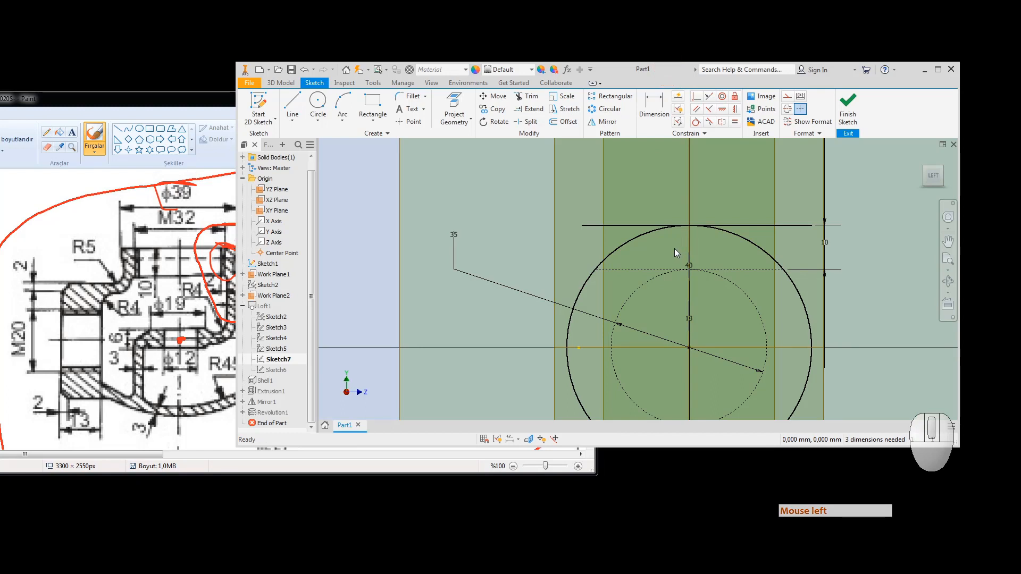
pyautogui.scroll(3, 648, 296)
pyautogui.moveTo(658, 320); pyautogui.dragTo(635, 313, button='middle')
pyautogui.scroll(-4, 624, 292)
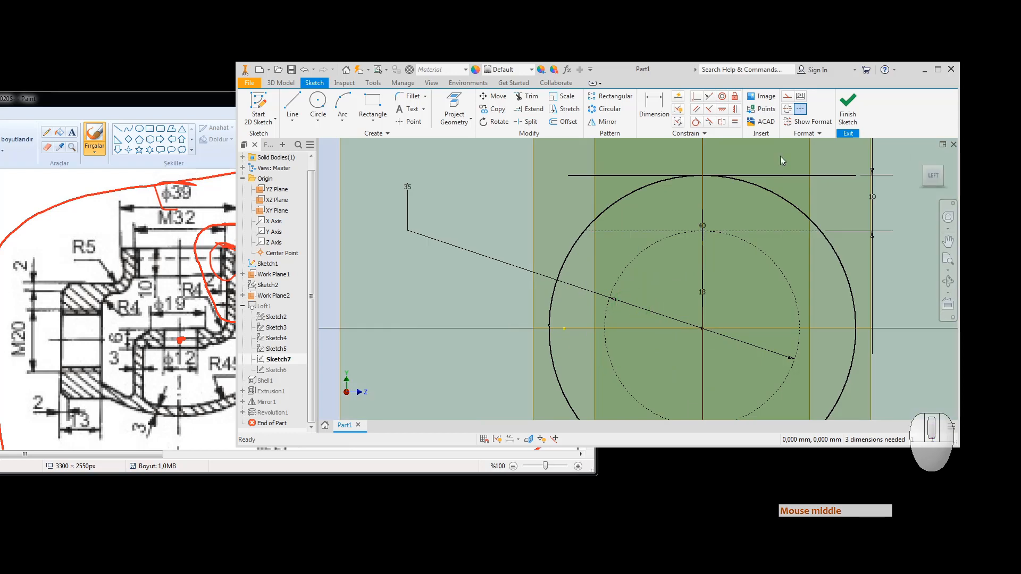
pyautogui.click(848, 107)
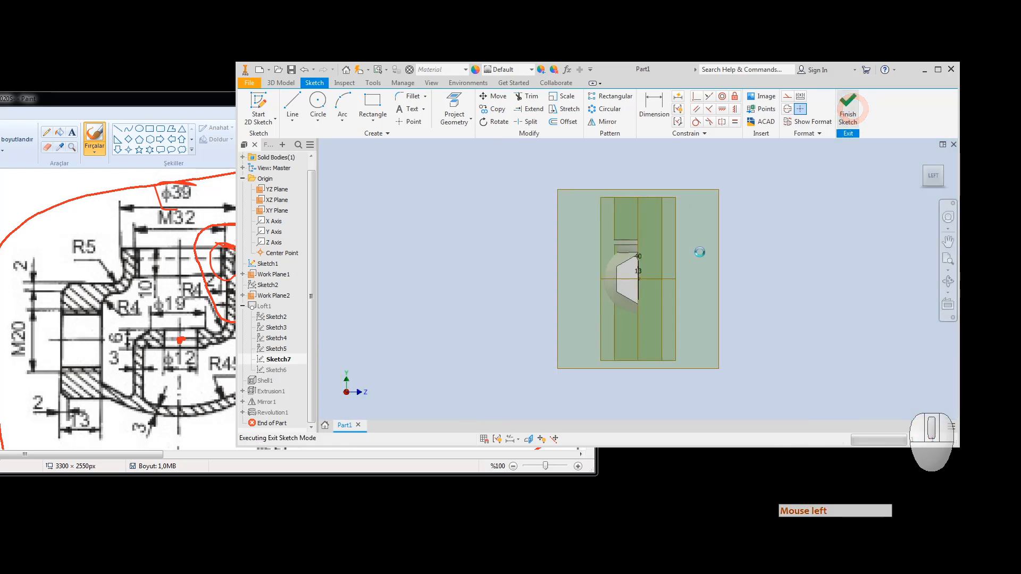
# Step: View the part isometrically and from the front, then mark the flange red in Paint
pyautogui.click(940, 166)
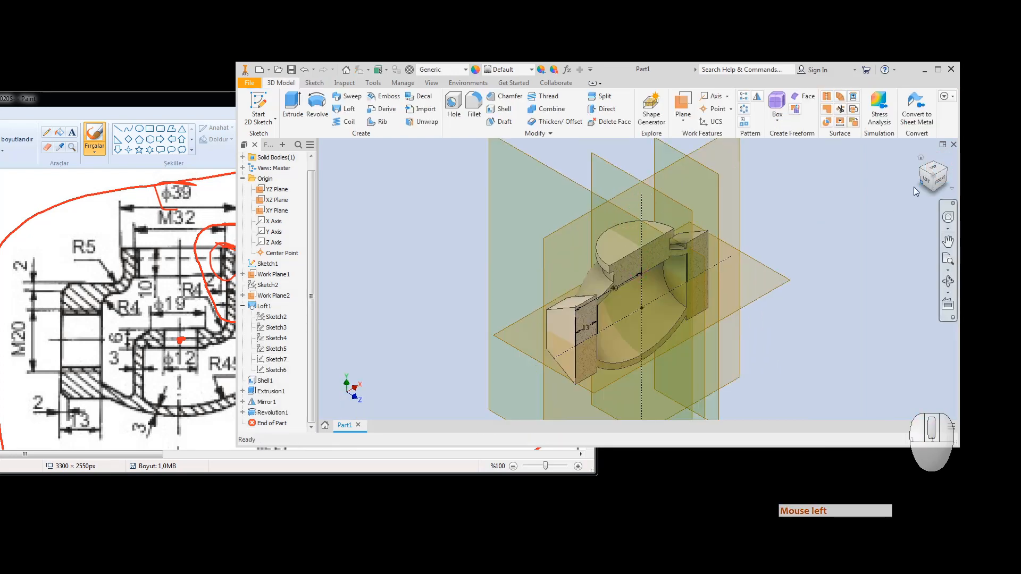
pyautogui.click(938, 182)
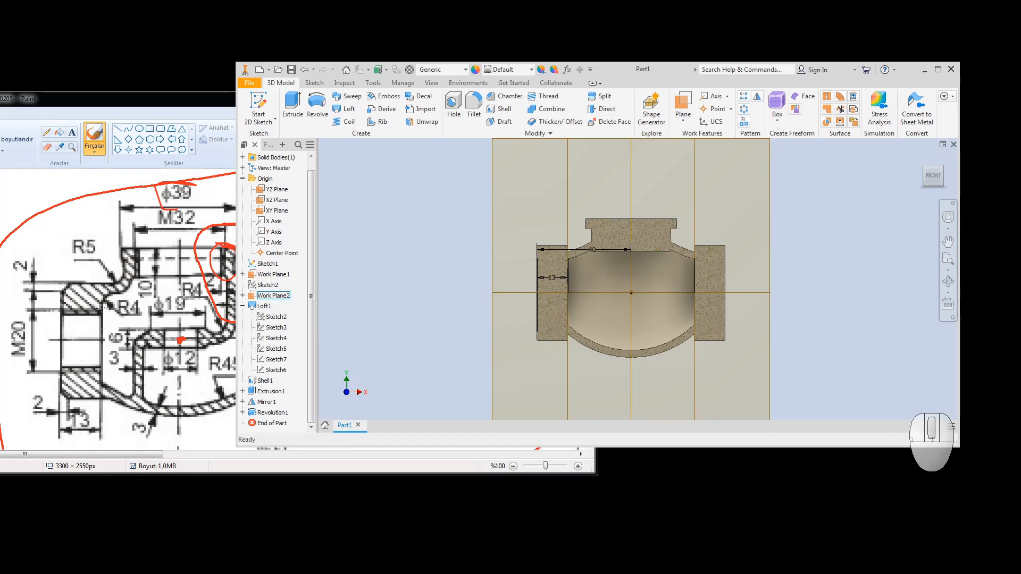
pyautogui.click(101, 306)
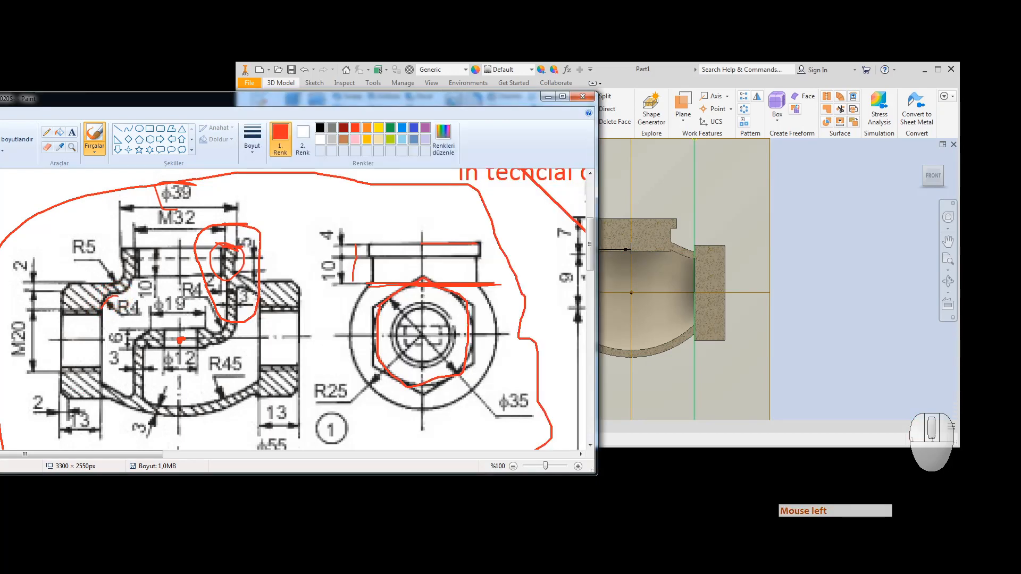
pyautogui.moveTo(256, 292); pyautogui.dragTo(264, 309)
# Step: Undo the red flange marks with Ctrl+Z and trace a red line along the inner cavity
pyautogui.click(270, 213)
pyautogui.hotkey('ctrl', 'z')
pyautogui.hotkey('ctrl', 'z')
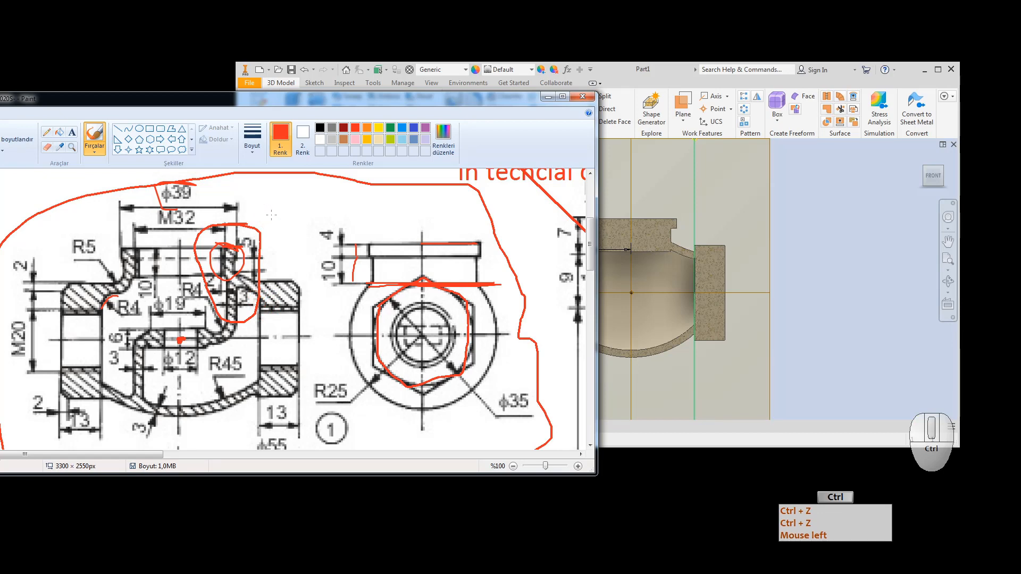
pyautogui.hotkey('ctrl', 'z')
pyautogui.hotkey('ctrl', 'z')
pyautogui.hotkey('ctrl', 'z')
pyautogui.hotkey('ctrl', 'z')
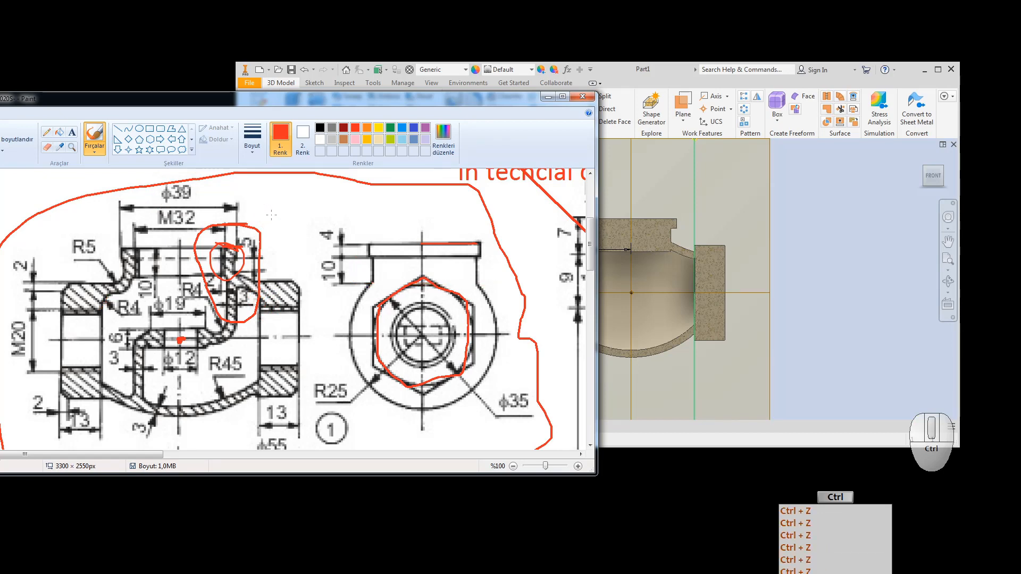
pyautogui.hotkey('ctrl', 'z')
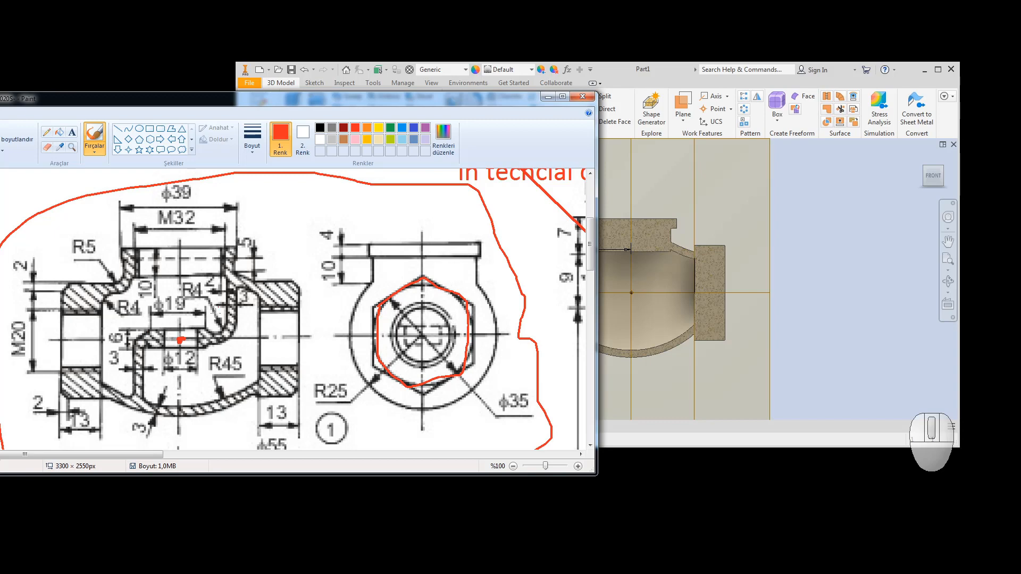
pyautogui.moveTo(224, 272)
pyautogui.mouseDown()
pyautogui.moveTo(218, 319)
pyautogui.moveTo(143, 330)
pyautogui.moveTo(135, 396)
pyautogui.mouseUp()
pyautogui.click(818, 213)
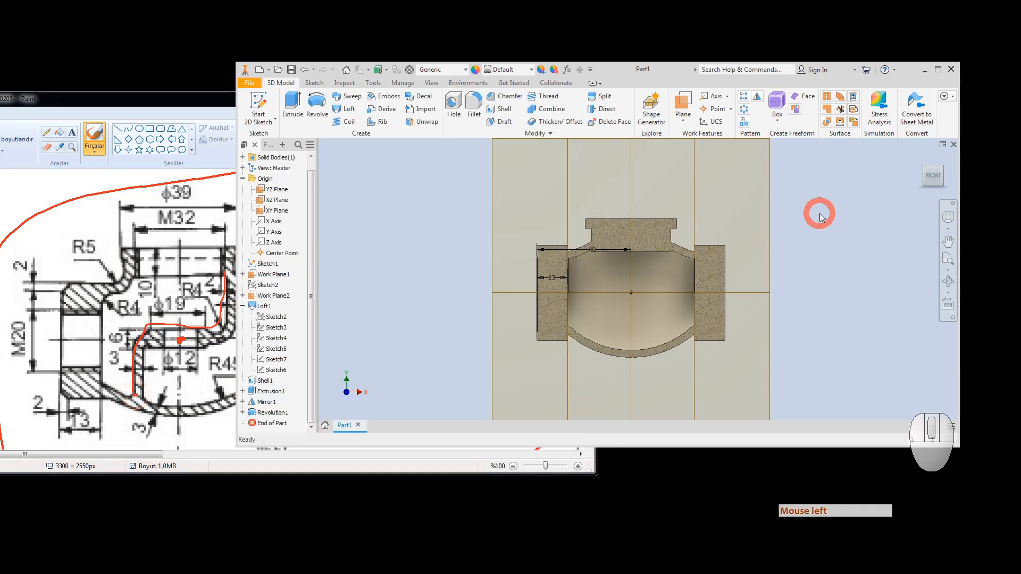
# Step: Start a hole on the neck's top face, centred on the neck's axis point
pyautogui.press('Escape')
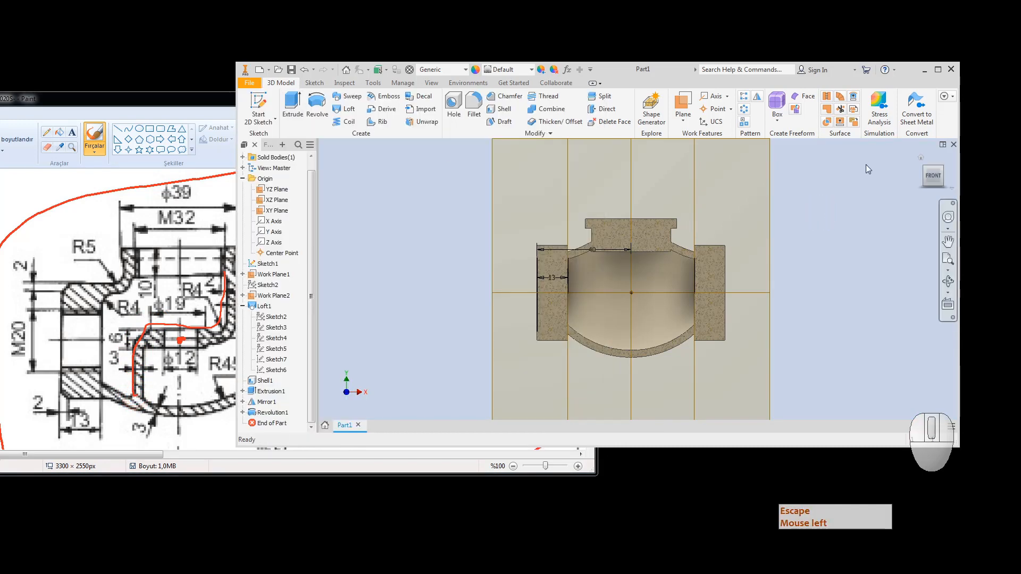
pyautogui.click(942, 168)
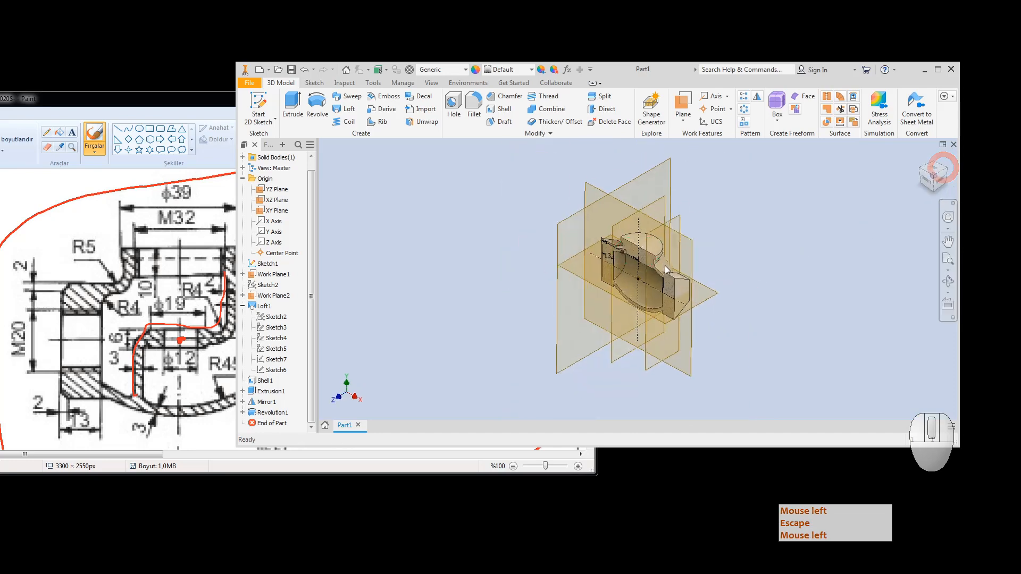
pyautogui.press('Escape')
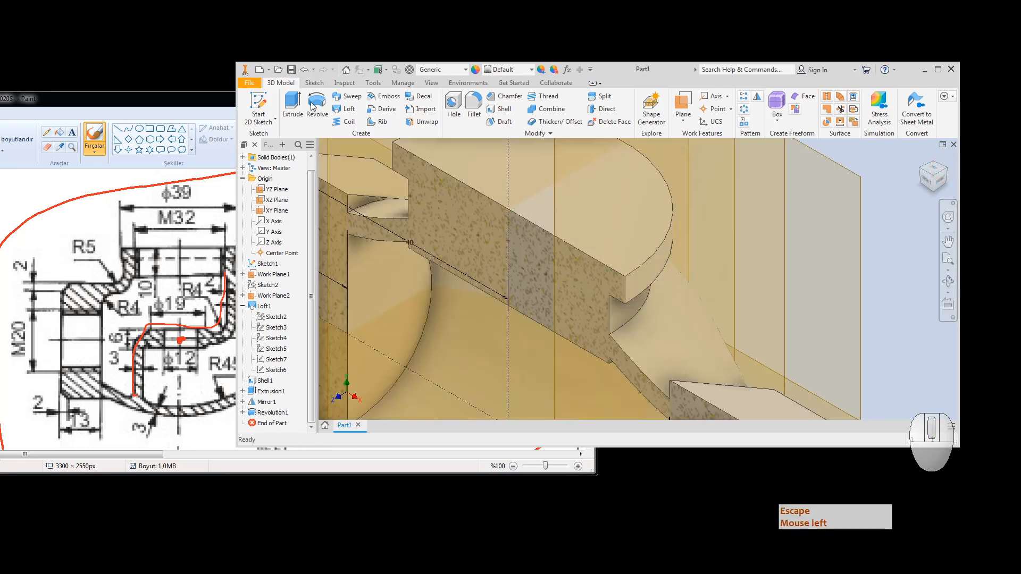
pyautogui.click(452, 102)
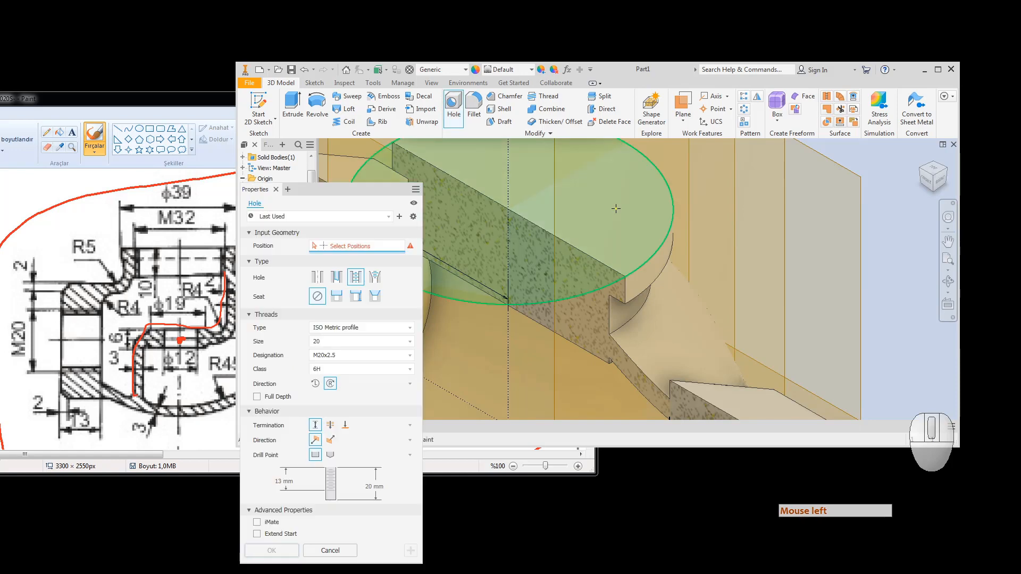
pyautogui.click(616, 208)
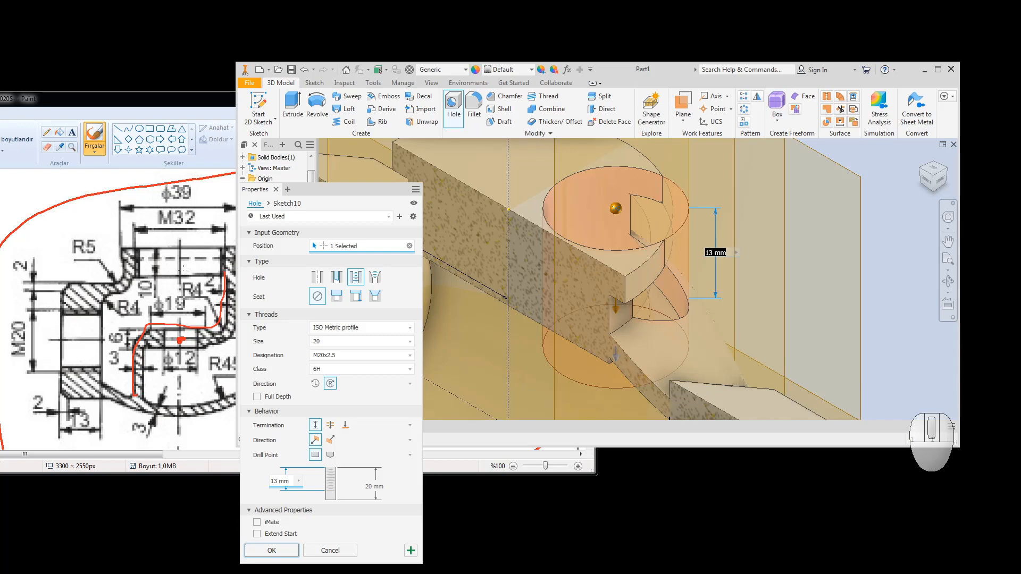
pyautogui.click(587, 214)
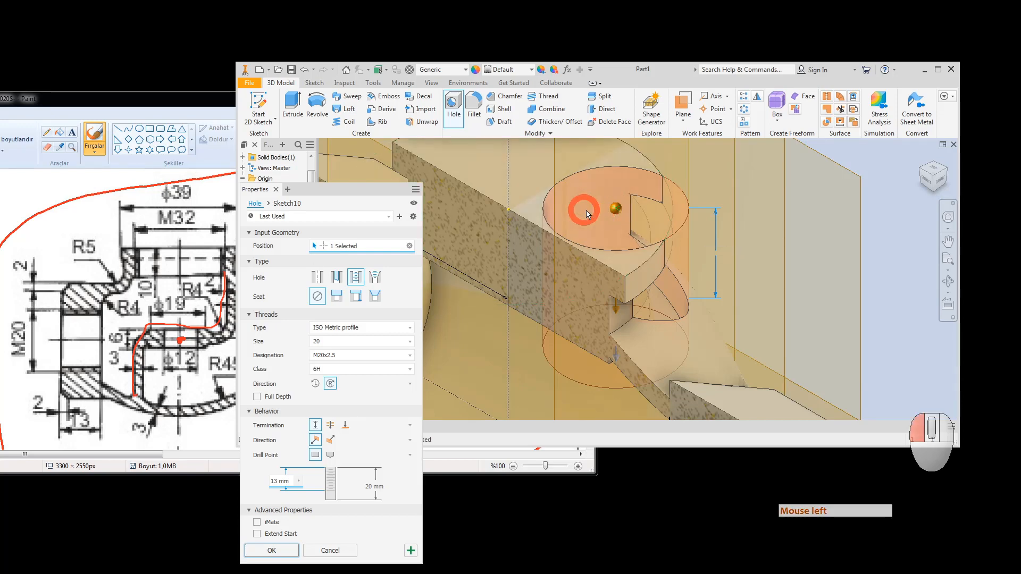
pyautogui.click(507, 208)
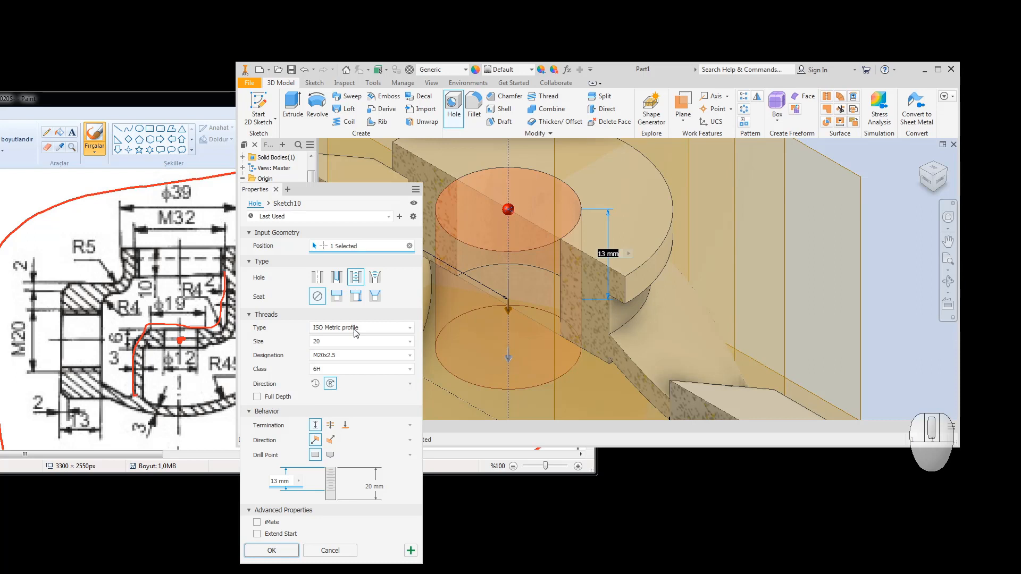
# Step: Set thread size 32, thread depth 10 and hole depth 10, and create the hole
pyautogui.click(350, 346)
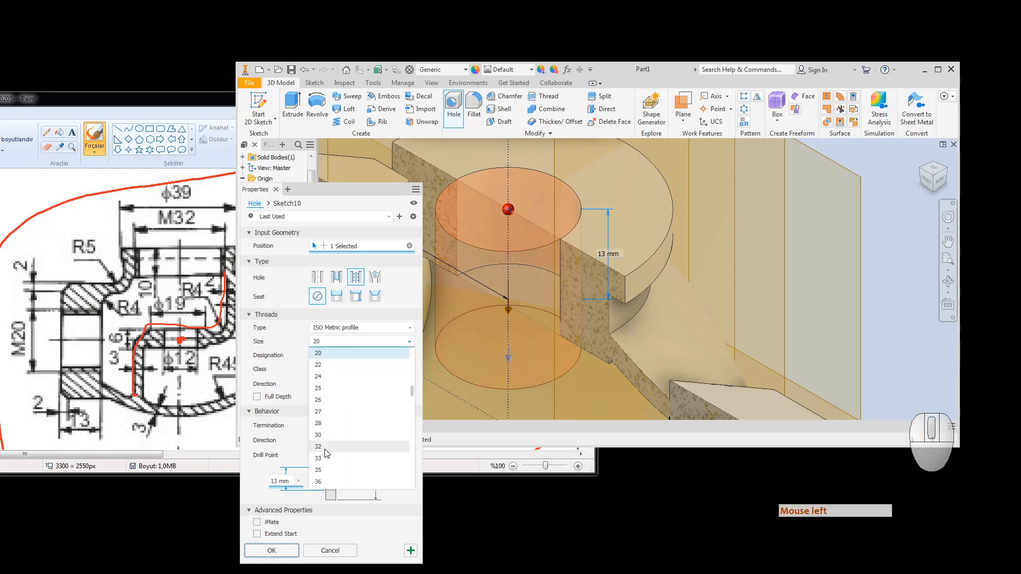
pyautogui.click(325, 449)
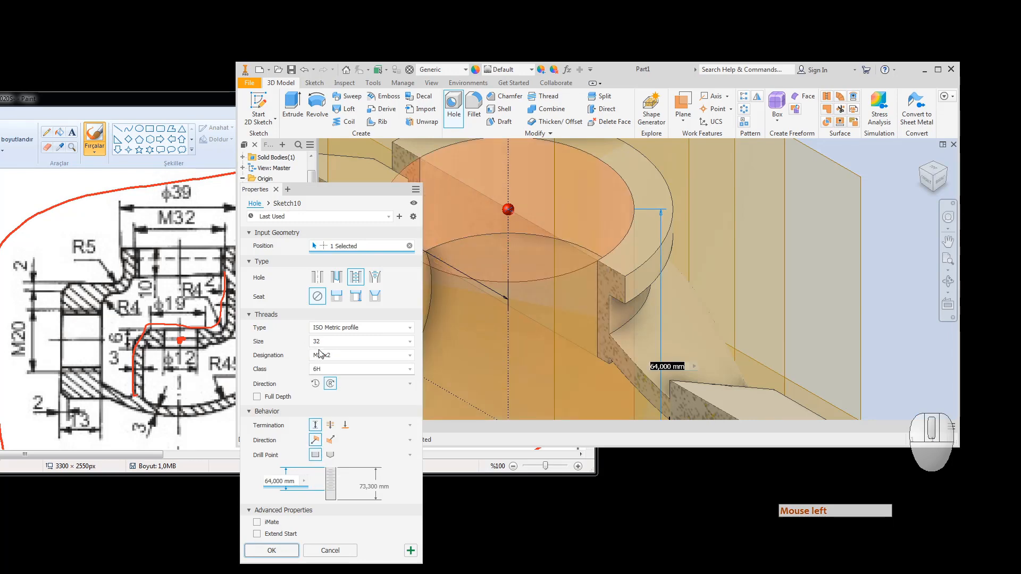
pyautogui.click(291, 481)
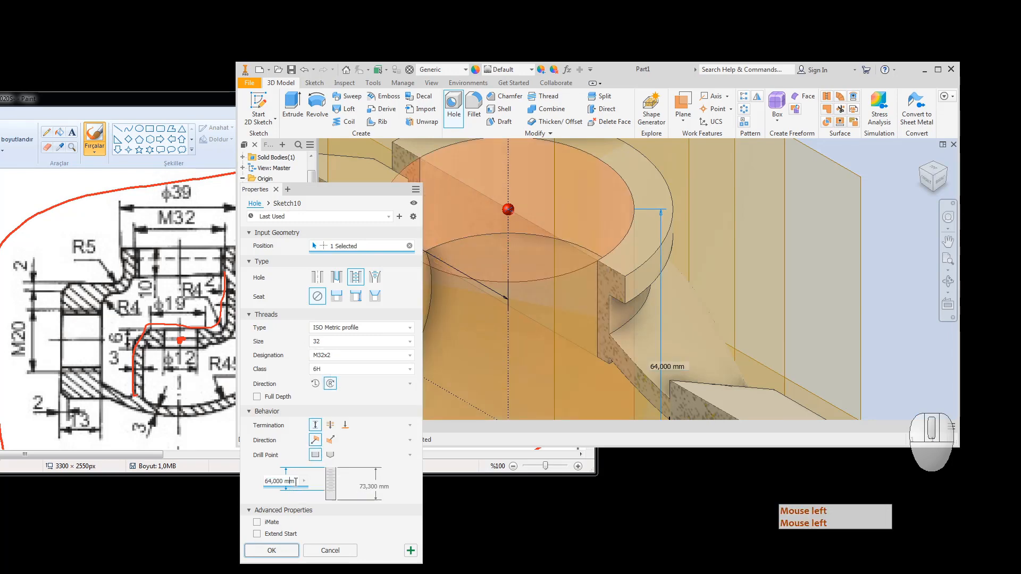
pyautogui.click(292, 481)
pyautogui.press('BackSpace')
pyautogui.press('Delete')
pyautogui.press('BackSpace')
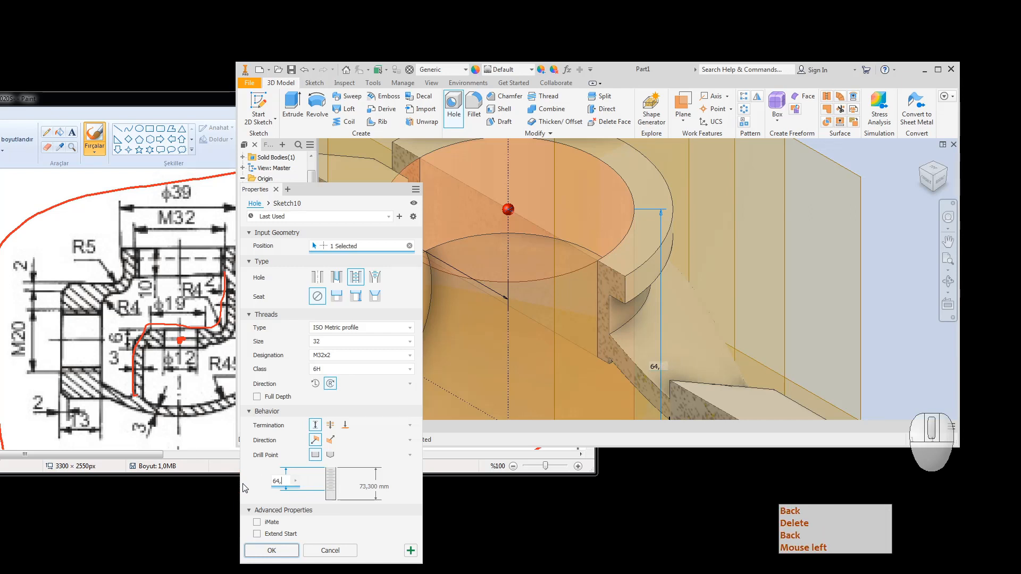
pyautogui.press('BackSpace')
pyautogui.press('BackSpace')
pyautogui.press('BackSpace')
pyautogui.write('1')
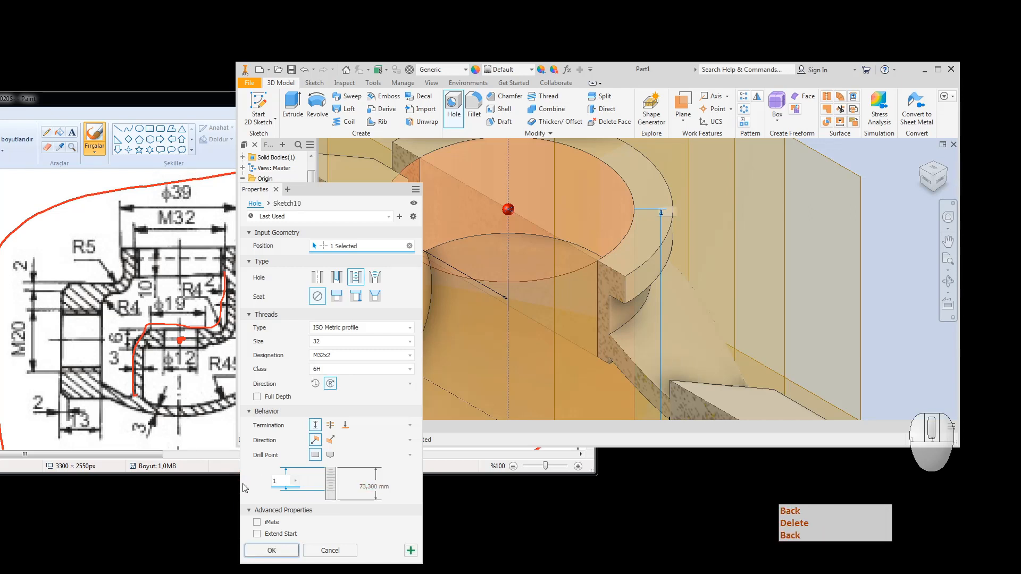
pyautogui.write('0')
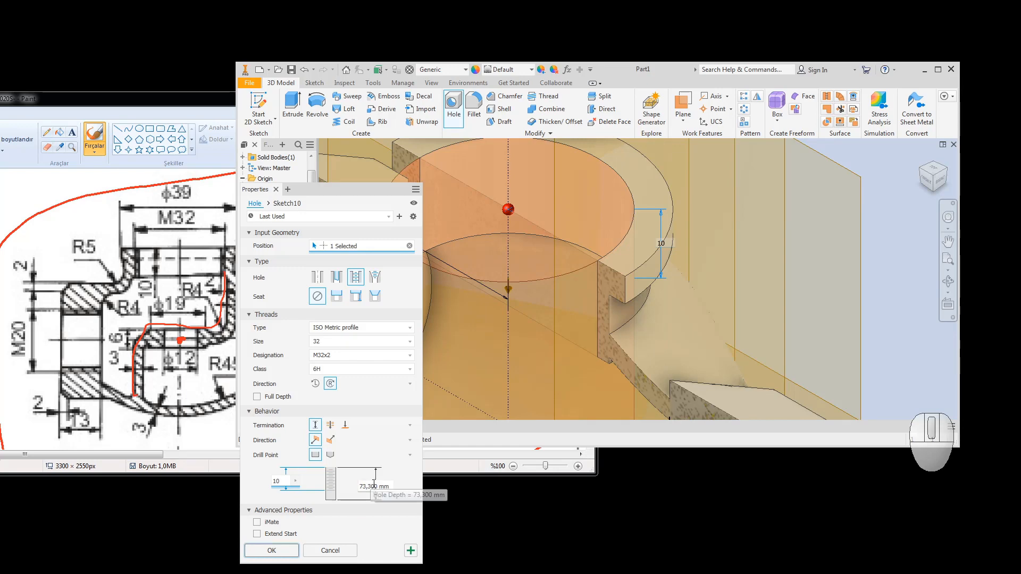
pyautogui.click(380, 487)
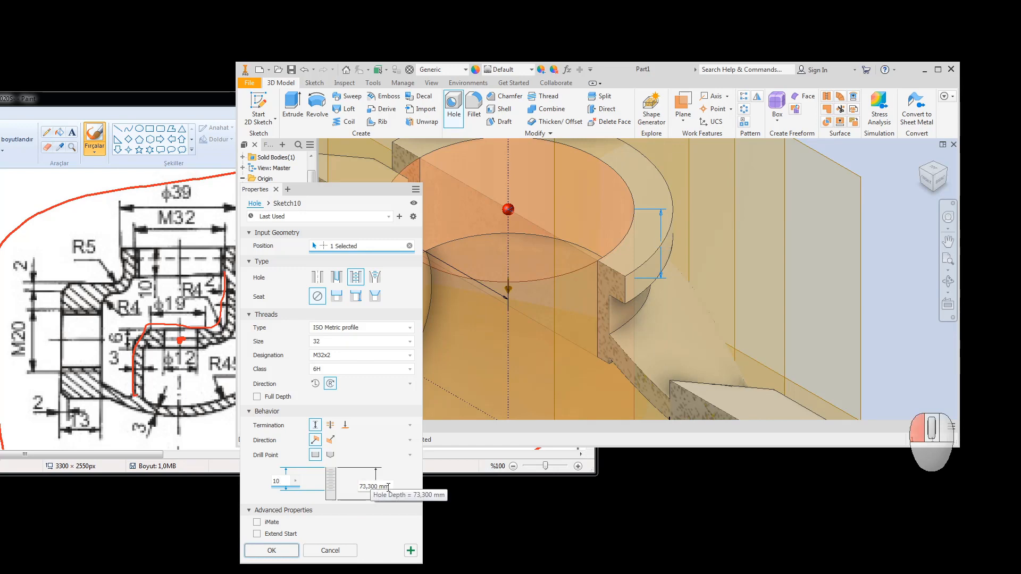
pyautogui.write('10')
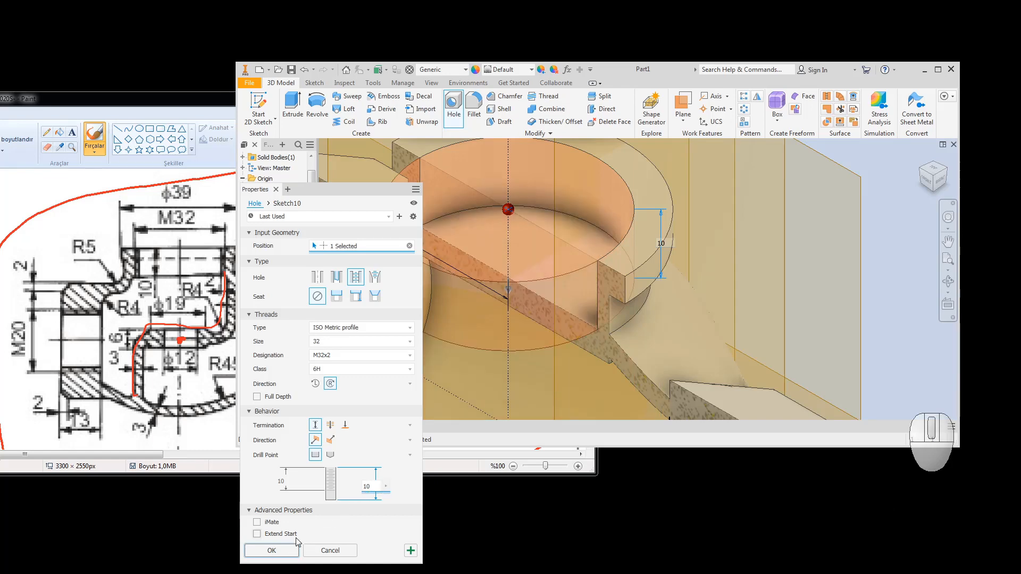
pyautogui.click(271, 551)
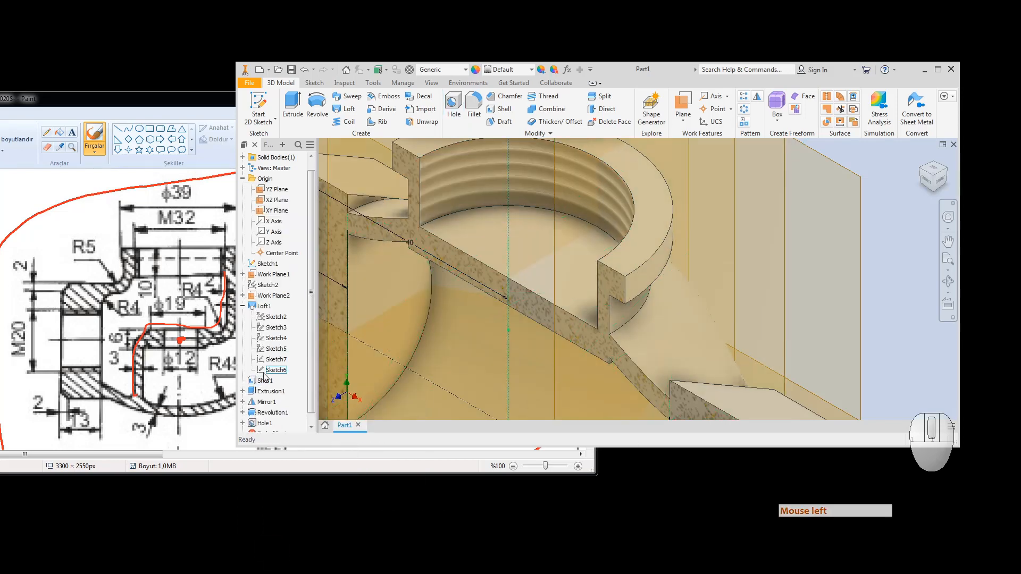
# Step: Change Hole1's termination to To, ending at the inner circular face
pyautogui.scroll(-1, 277, 405)
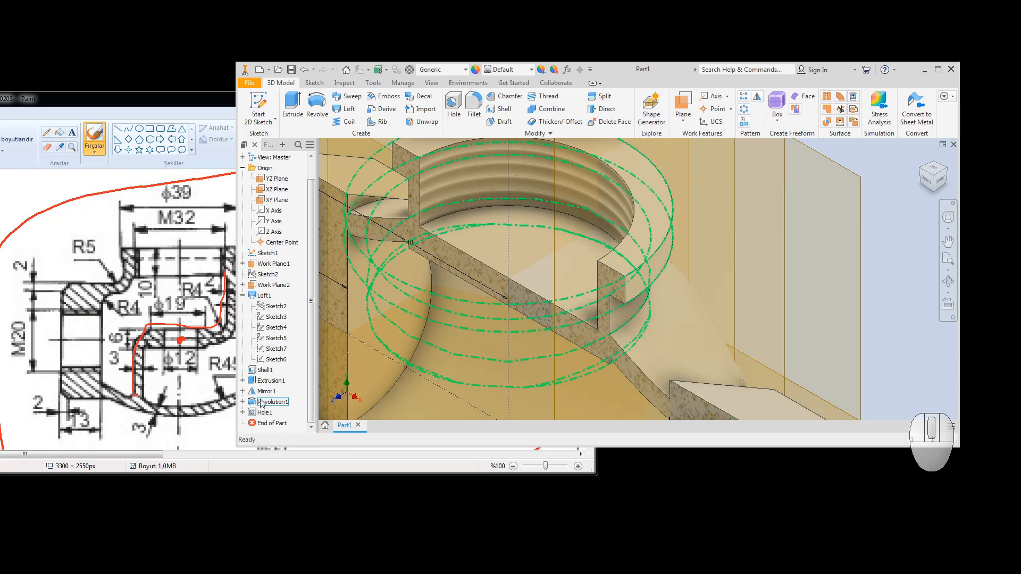
pyautogui.doubleClick(263, 412)
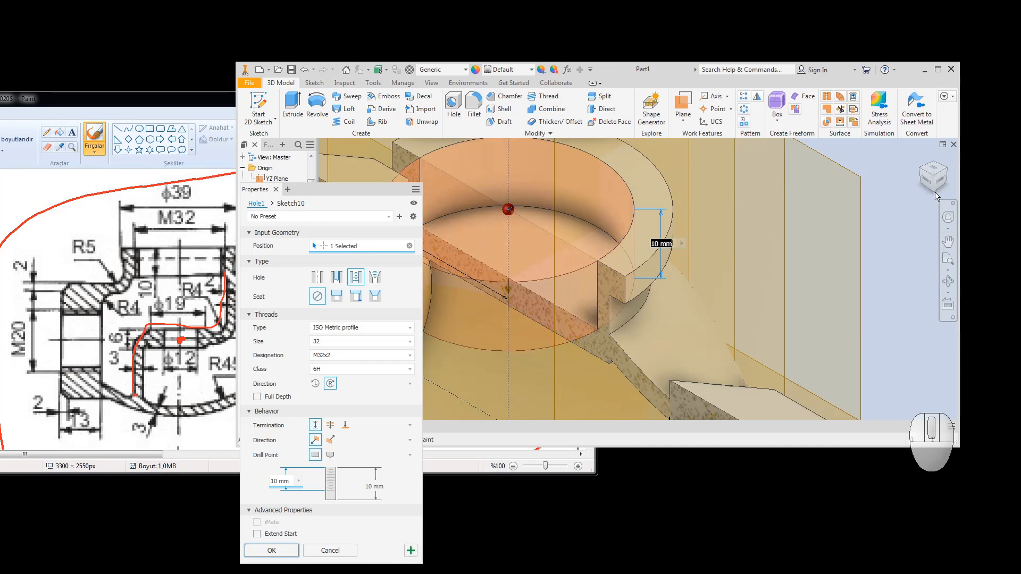
pyautogui.click(345, 426)
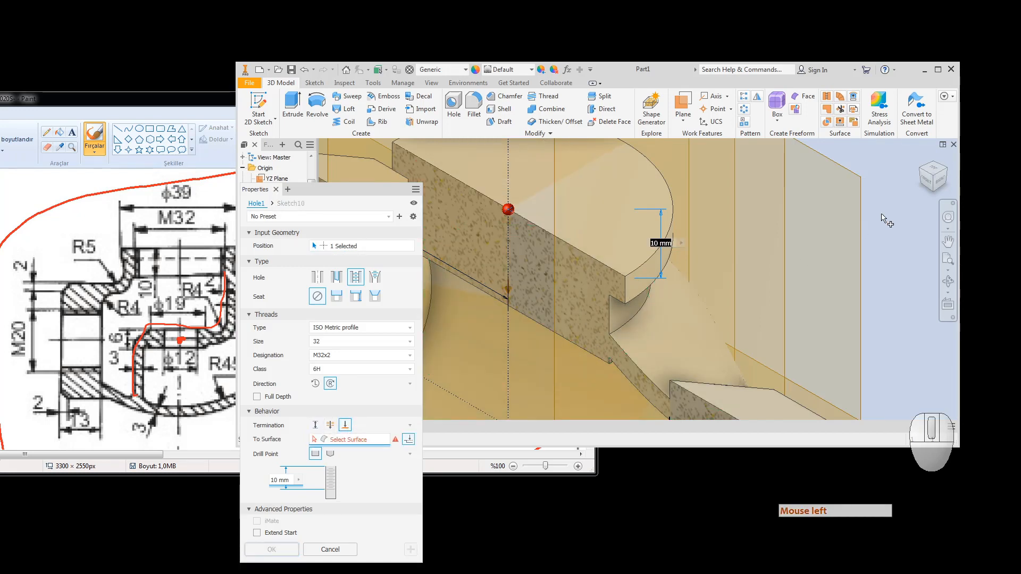
pyautogui.click(934, 197)
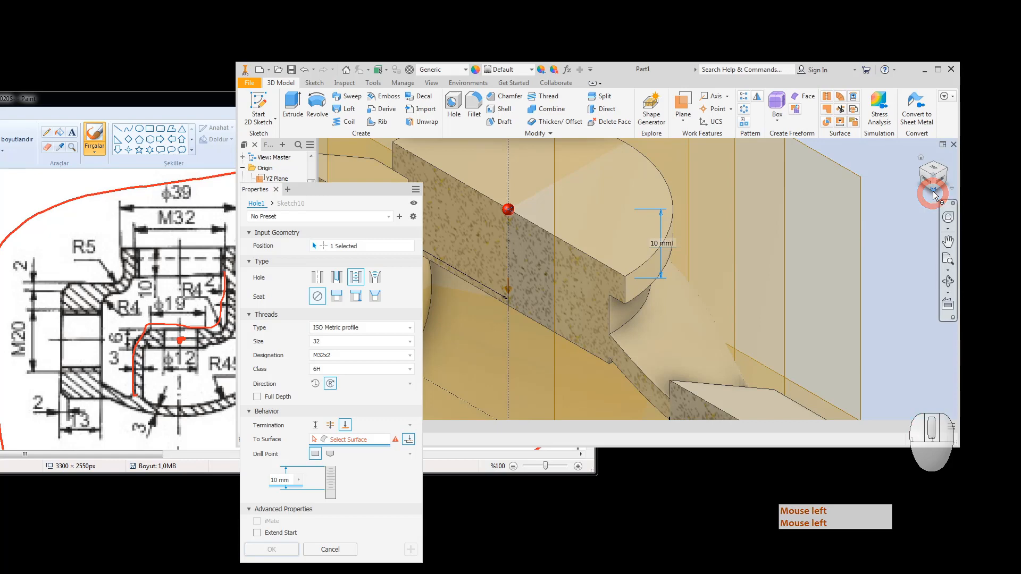
pyautogui.scroll(5, 641, 260)
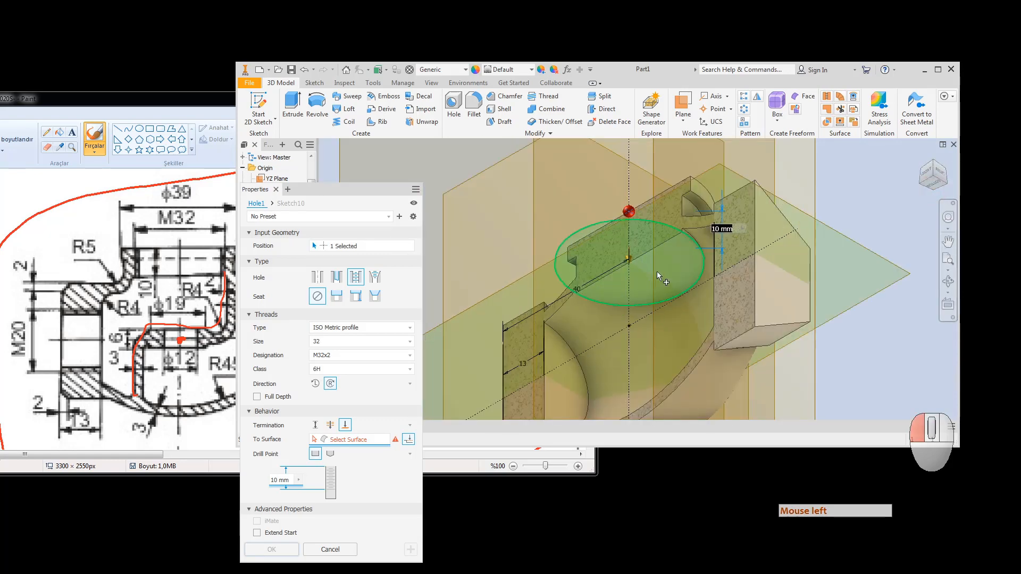
pyautogui.click(656, 271)
pyautogui.click(534, 359)
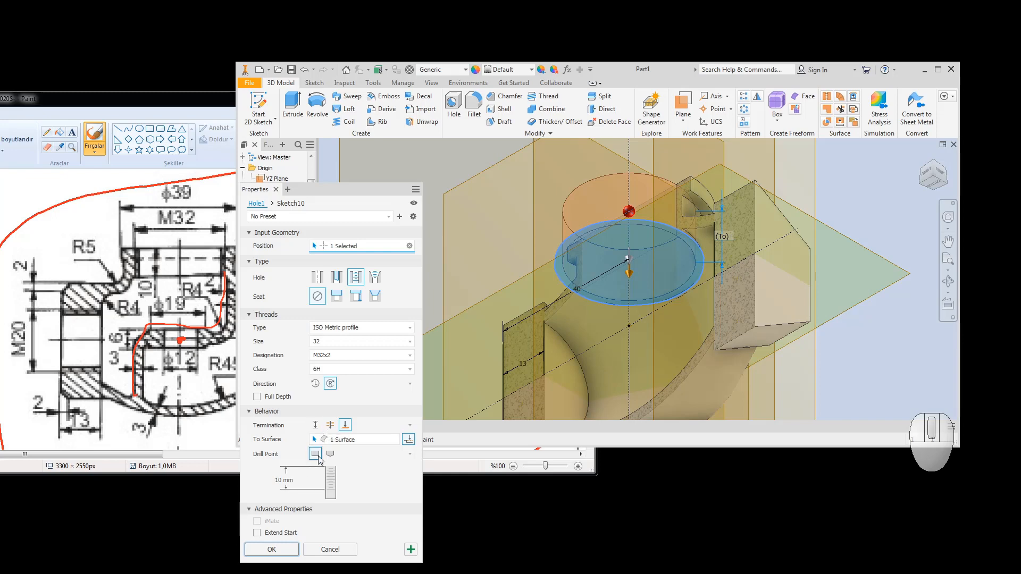
pyautogui.click(271, 549)
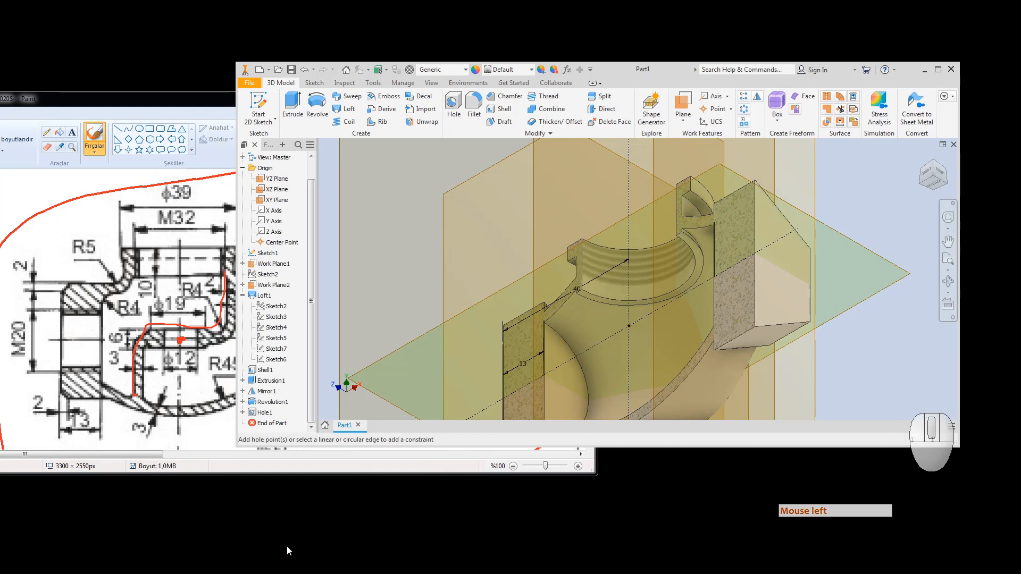
# Step: Switch to the Front view and expand the revolved feature in the browser
pyautogui.click(924, 175)
pyautogui.scroll(-8, 654, 242)
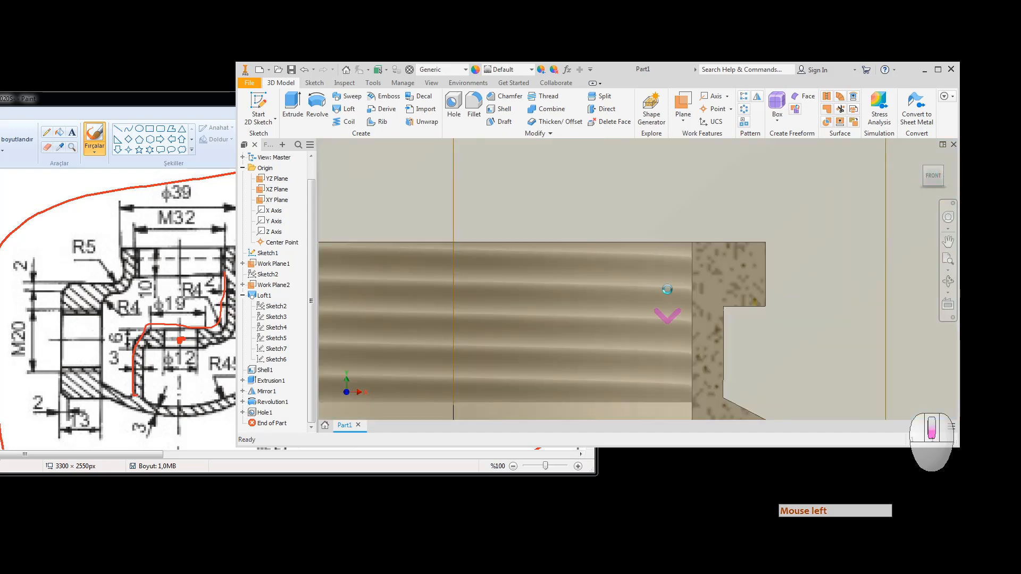
pyautogui.scroll(5, 706, 264)
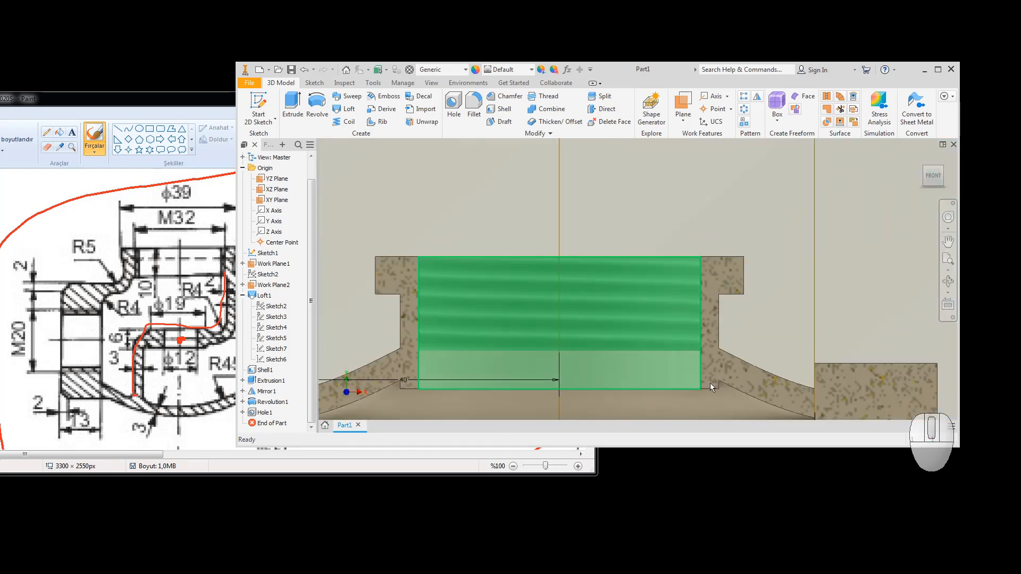
pyautogui.click(242, 401)
# Step: Open the sketch under the revolved feature for editing
pyautogui.click(274, 412)
pyautogui.doubleClick(275, 414)
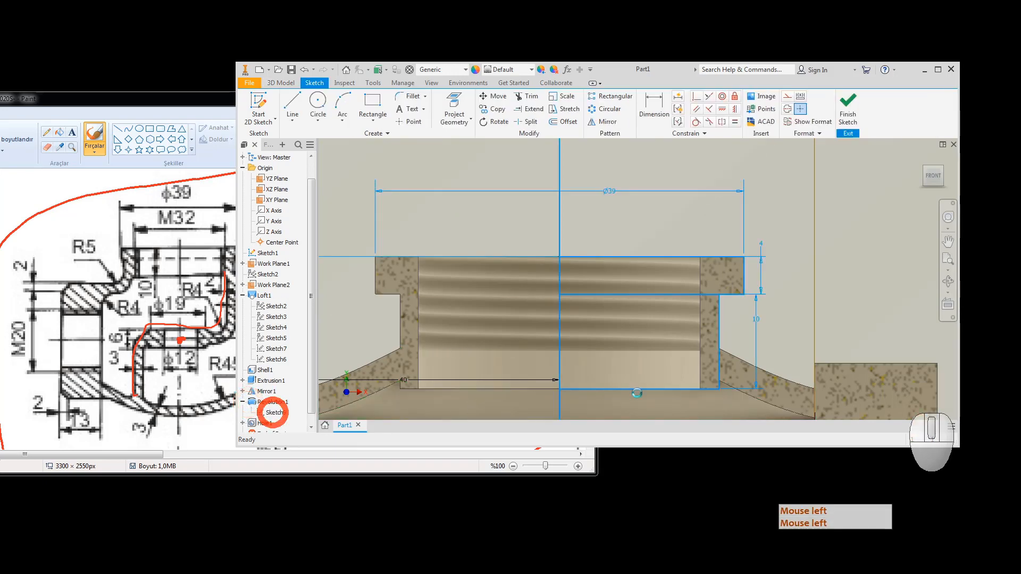
pyautogui.click(637, 393)
pyautogui.scroll(5, 626, 349)
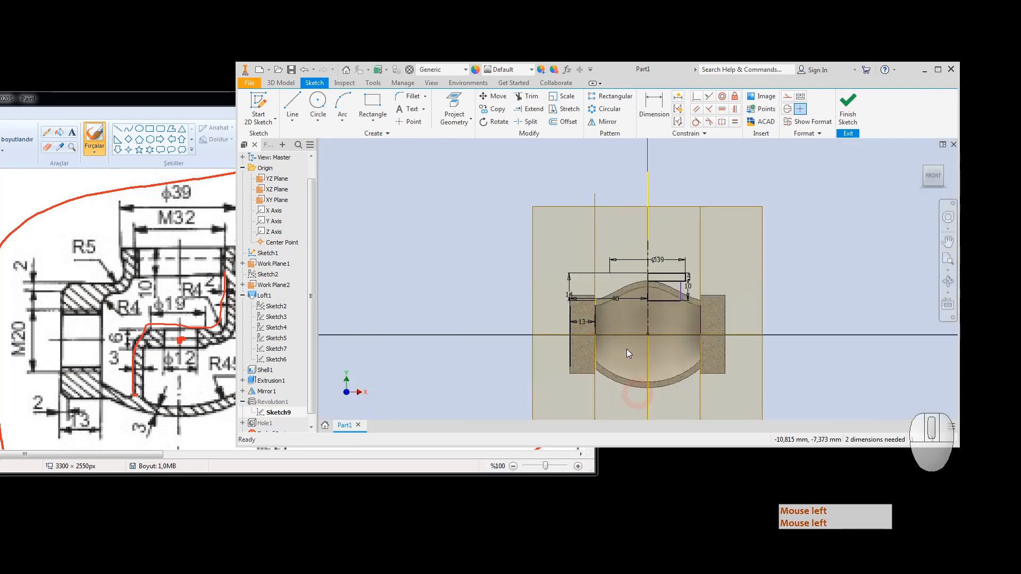
pyautogui.scroll(-6, 700, 300)
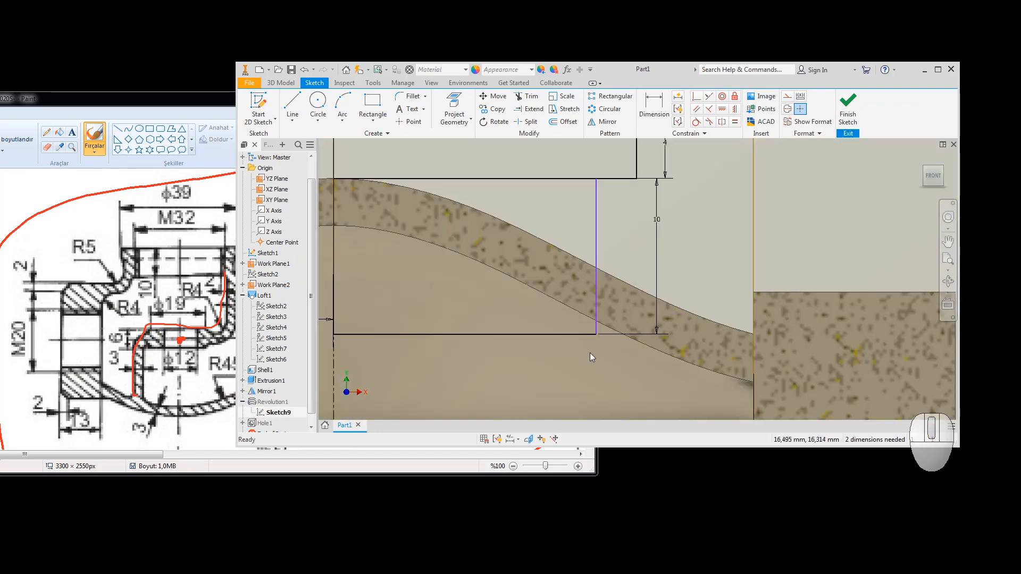
# Step: Project the curved wall and the section's cut edges, then undo both projections
pyautogui.click(653, 101)
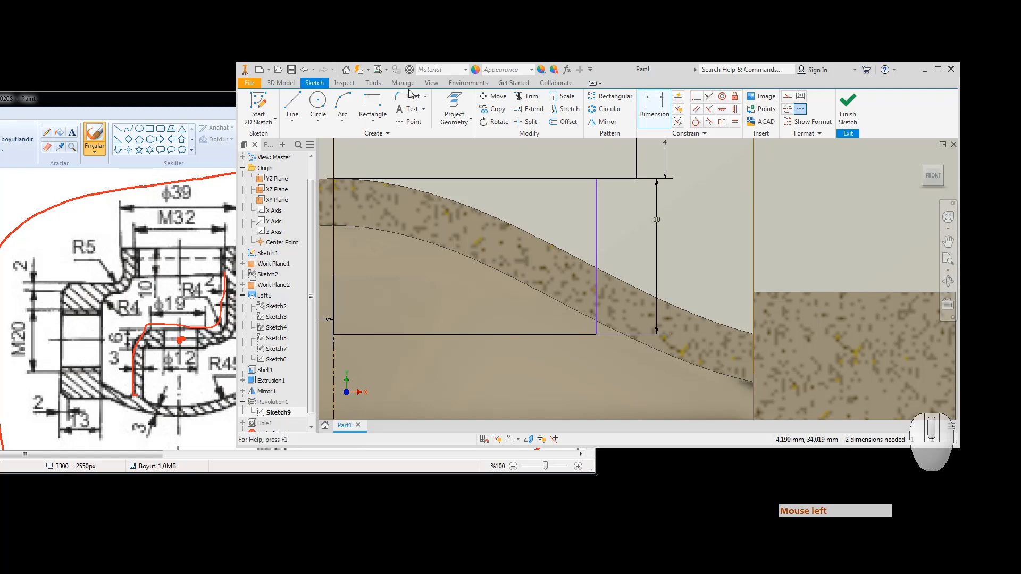
pyautogui.click(453, 101)
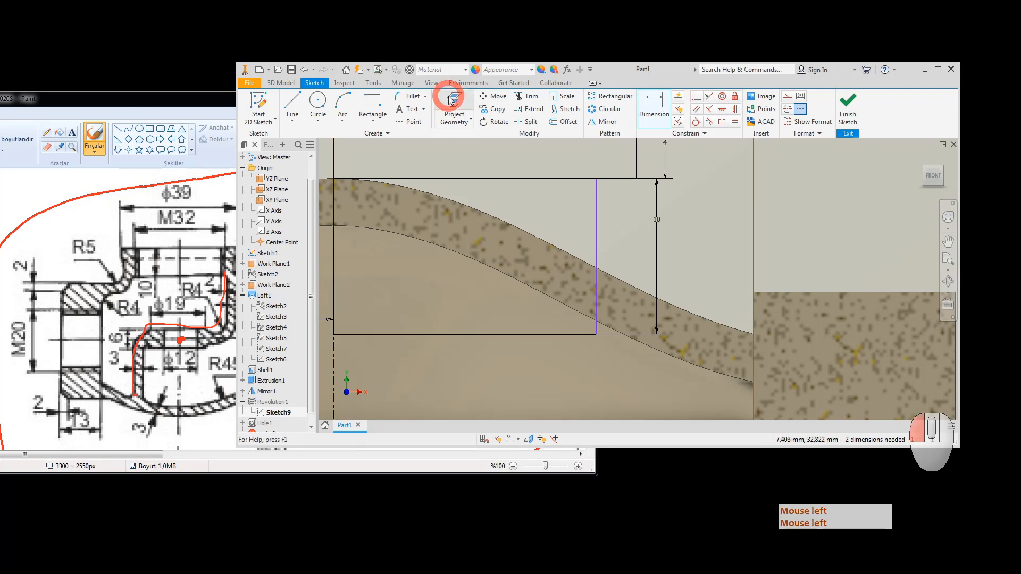
pyautogui.click(548, 301)
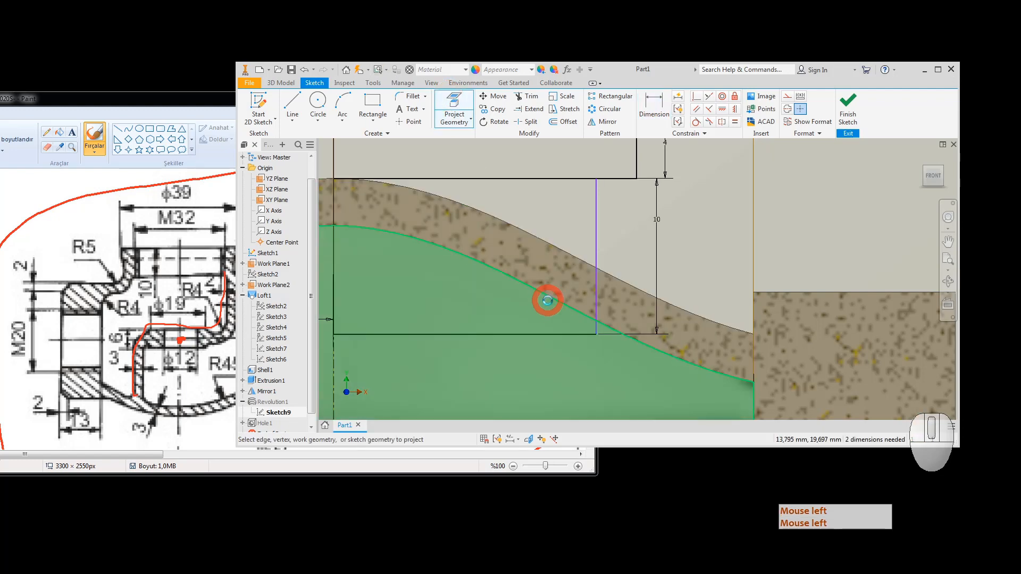
pyautogui.scroll(-5, 672, 306)
pyautogui.press('Escape')
pyautogui.press('Escape')
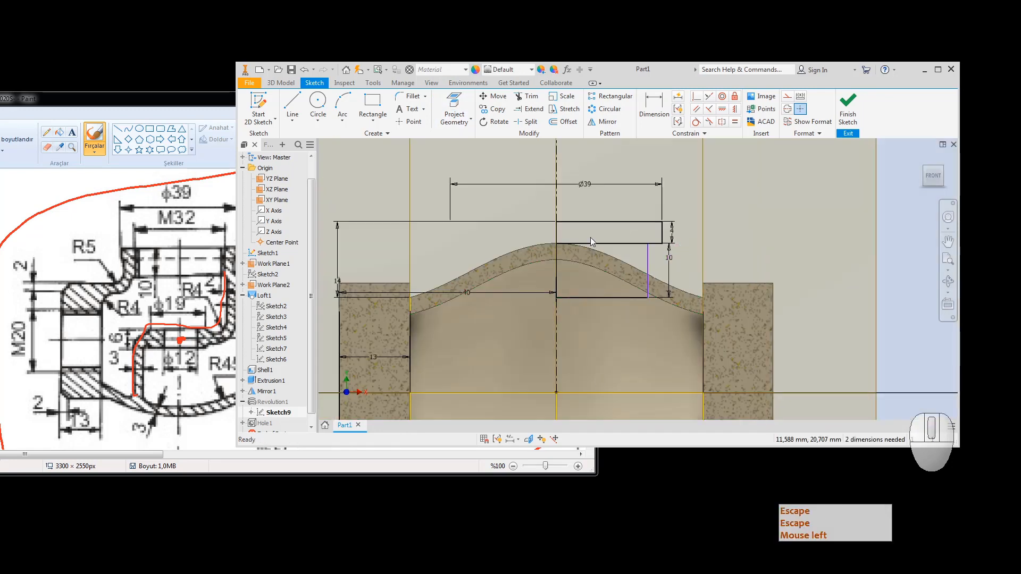
pyautogui.click(455, 119)
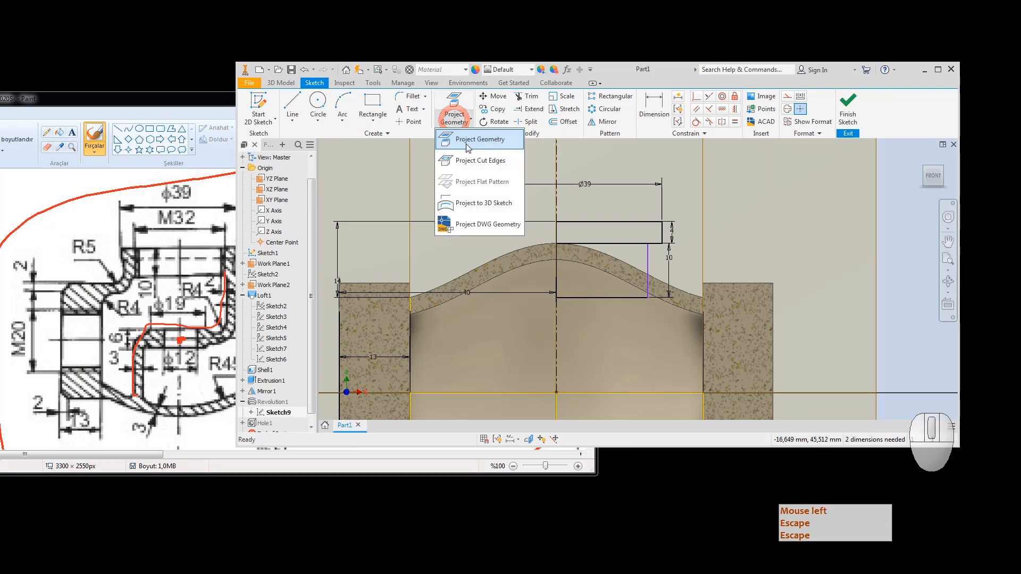
pyautogui.click(468, 160)
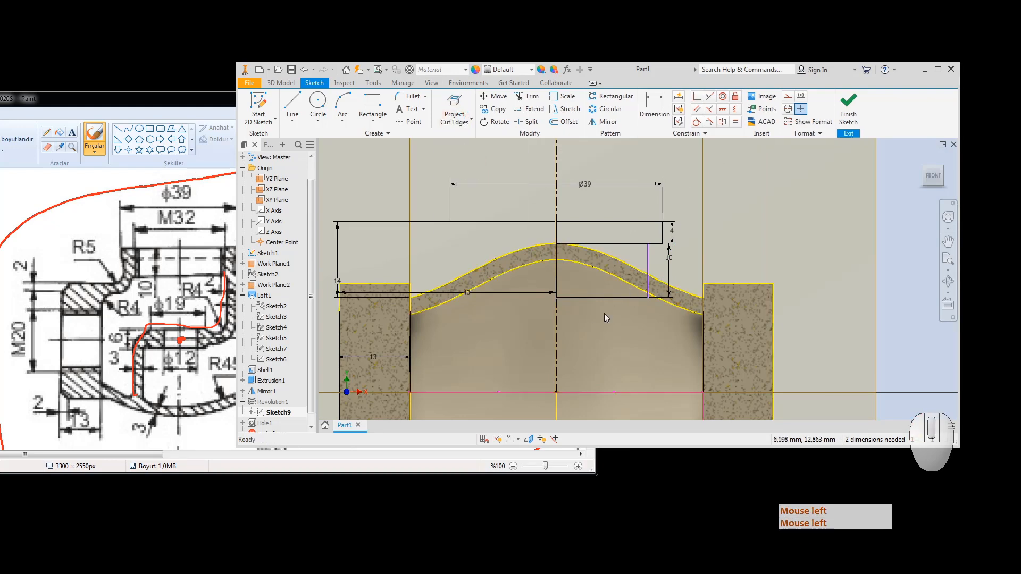
pyautogui.press('Escape')
pyautogui.press('Escape')
pyautogui.click(787, 252)
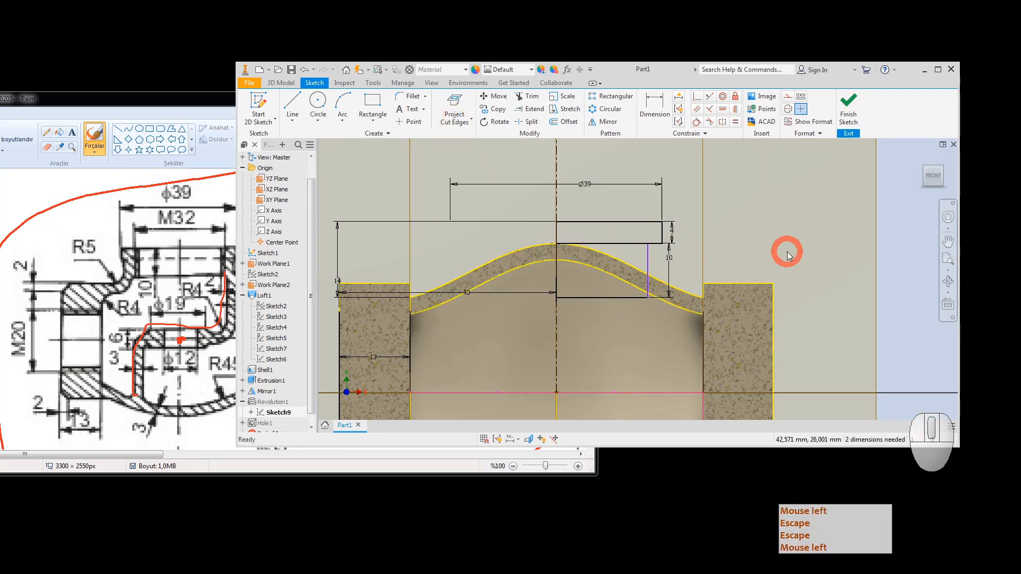
pyautogui.hotkey('ctrl', 'z')
pyautogui.hotkey('ctrl', 'z')
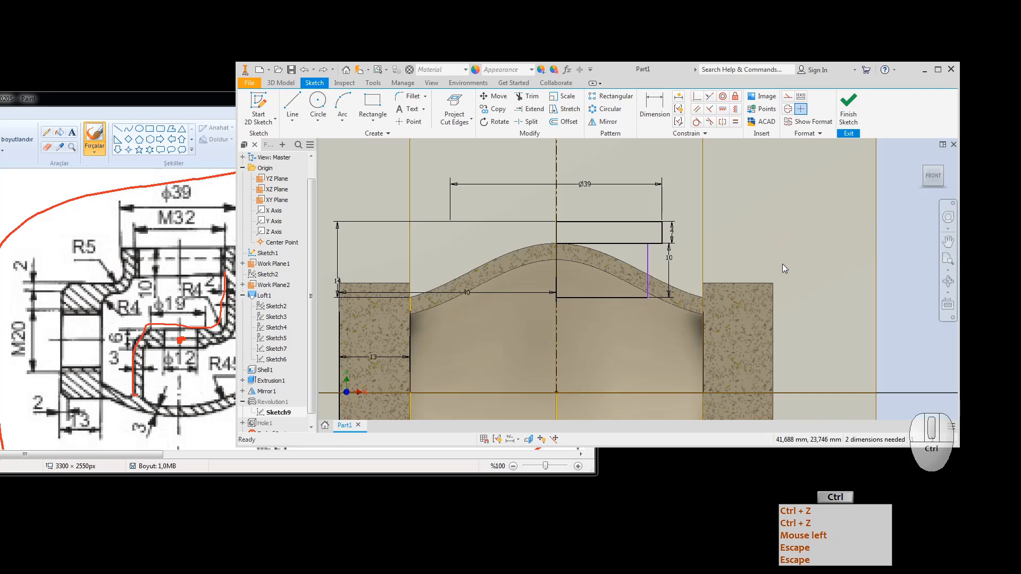
pyautogui.hotkey('ctrl', 'z')
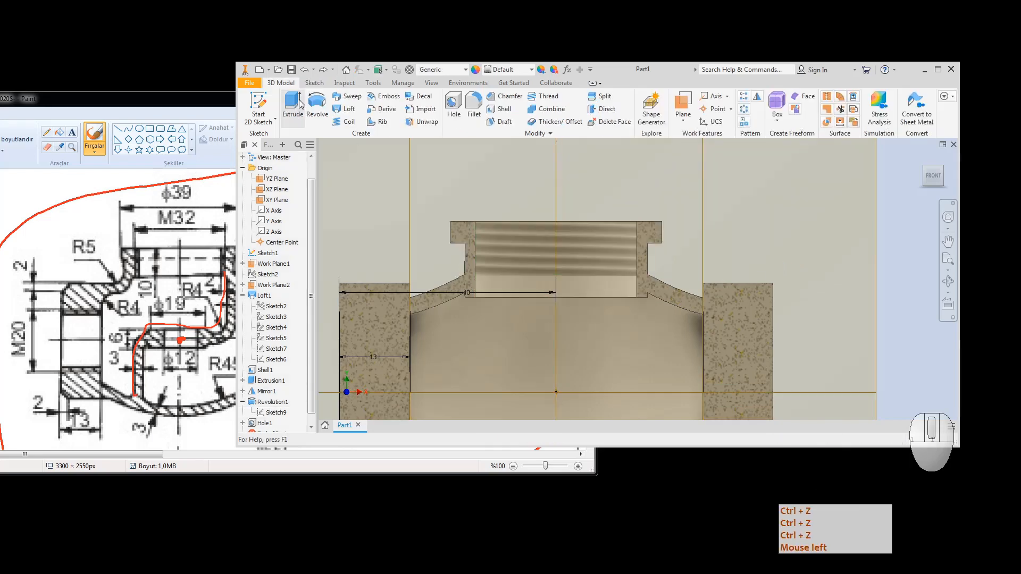
# Step: Reopen Sketch9 and project the section's cut edges into it
pyautogui.doubleClick(270, 412)
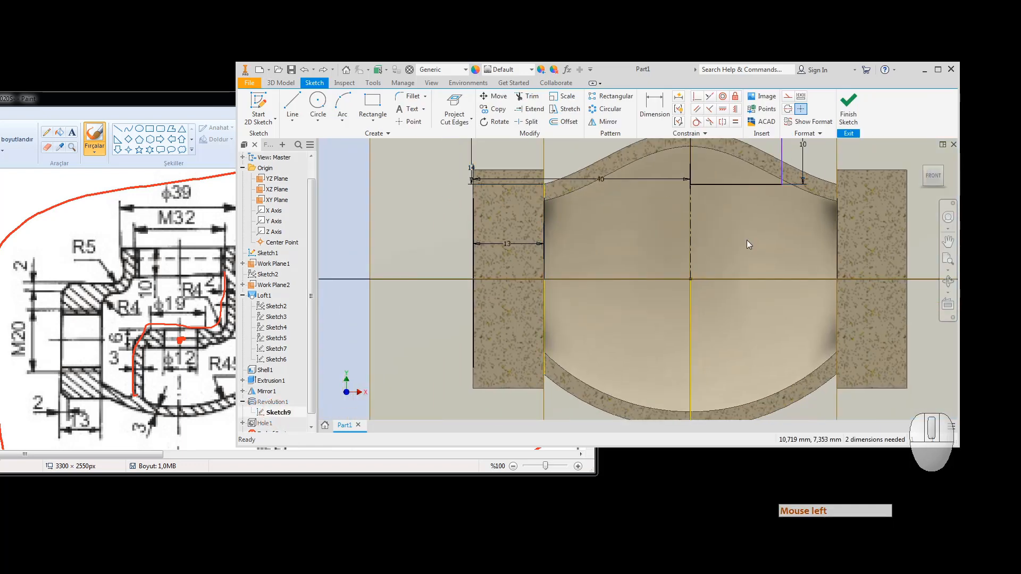
pyautogui.moveTo(746, 240)
pyautogui.mouseDown(button='middle')
pyautogui.moveTo(627, 316)
pyautogui.moveTo(587, 323)
pyautogui.mouseUp(button='middle')
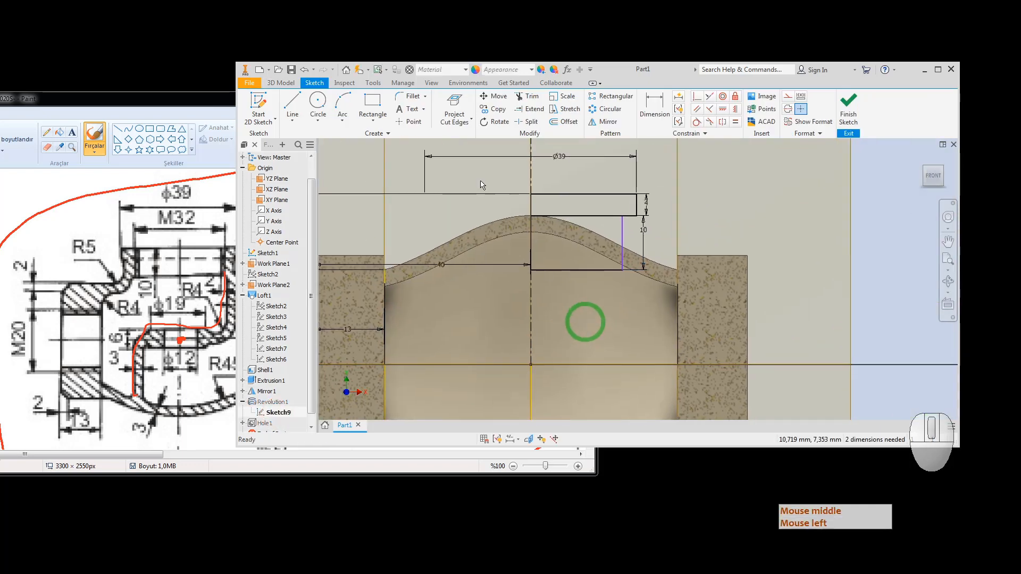
pyautogui.click(455, 103)
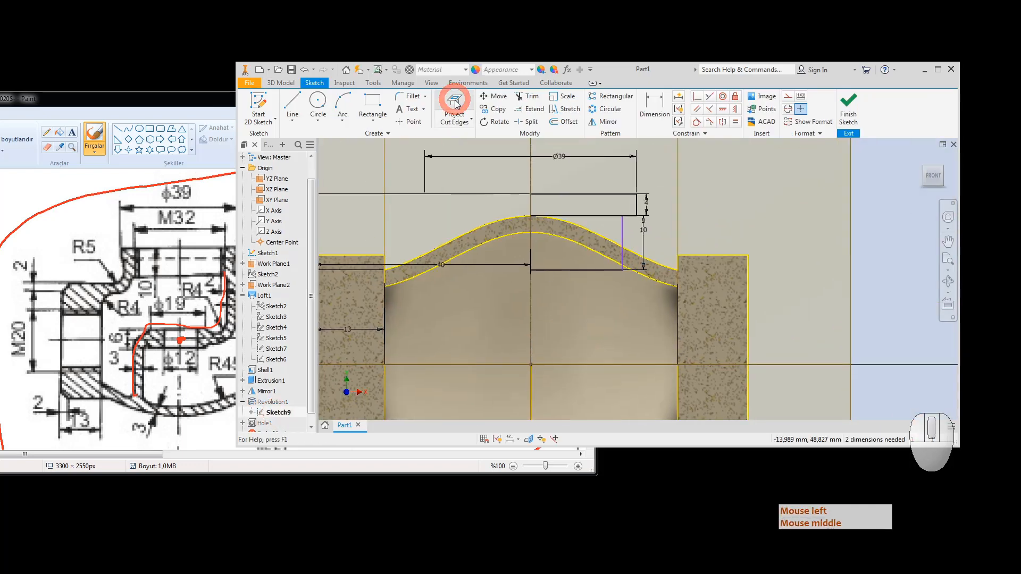
# Step: Make the vertical line's lower end coincident with the inner wall curve and finish the sketch
pyautogui.click(697, 96)
pyautogui.scroll(3, 618, 275)
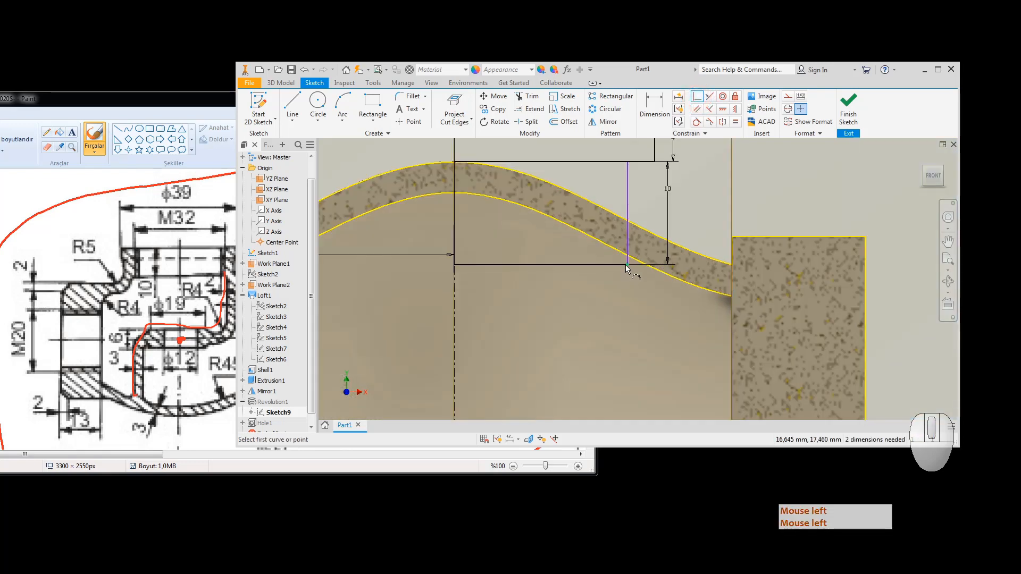
pyautogui.click(624, 265)
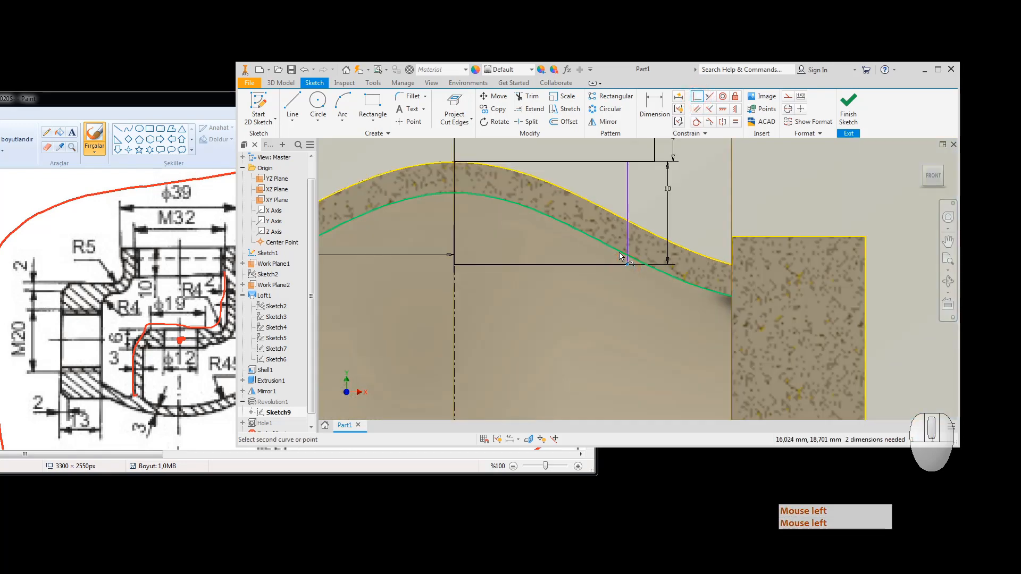
pyautogui.click(619, 254)
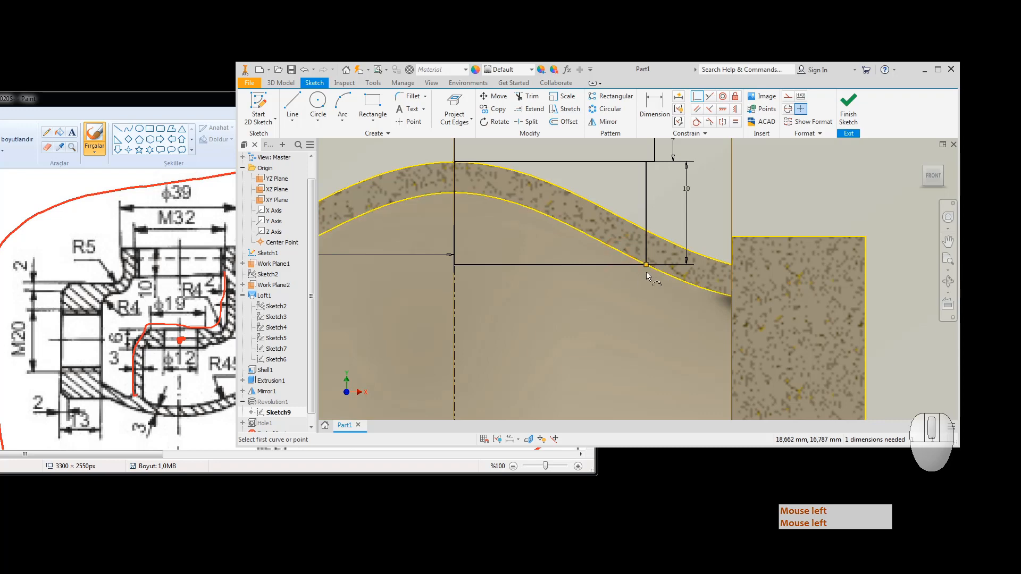
pyautogui.scroll(-5, 646, 272)
pyautogui.press('Escape')
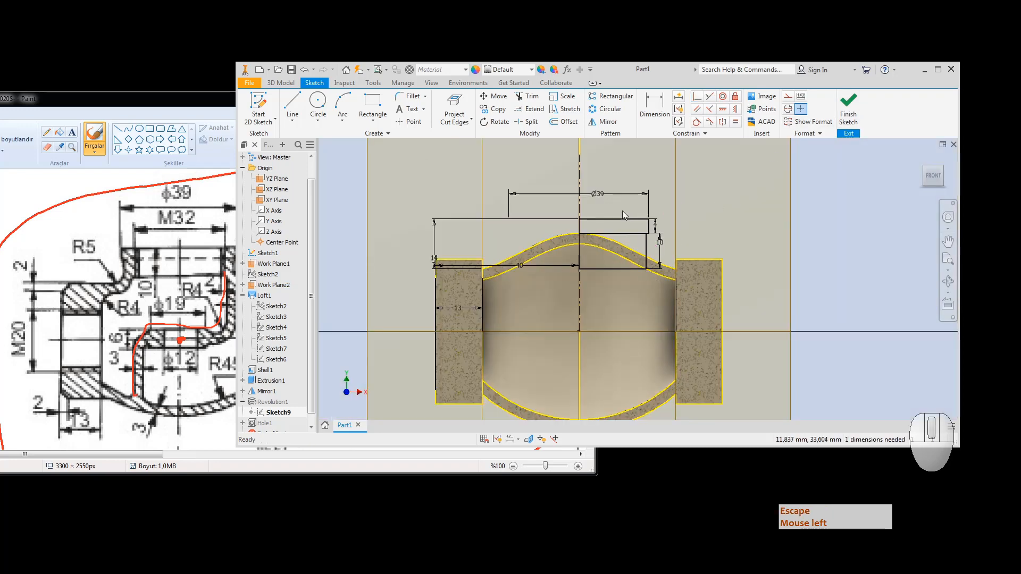
pyautogui.click(848, 106)
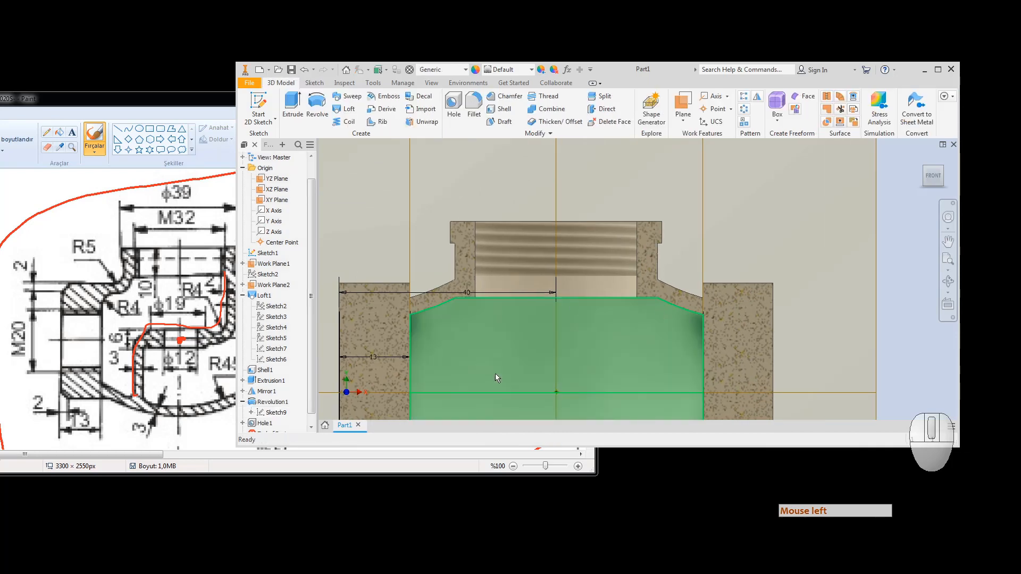
# Step: Zoom and pan to a fitted front view centred on the valve body section
pyautogui.scroll(-3, 475, 307)
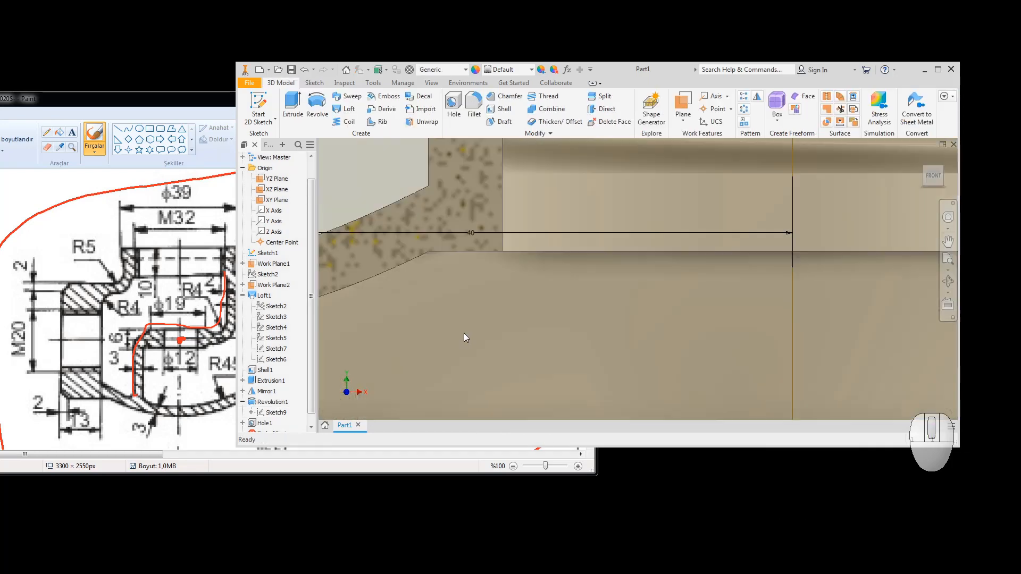
pyautogui.scroll(3, 467, 330)
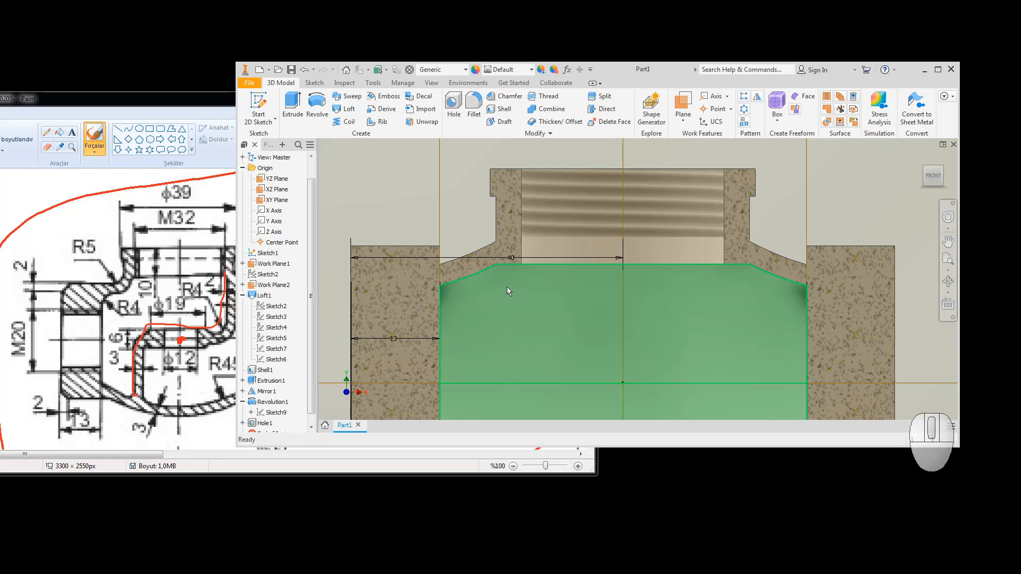
pyautogui.scroll(3, 753, 261)
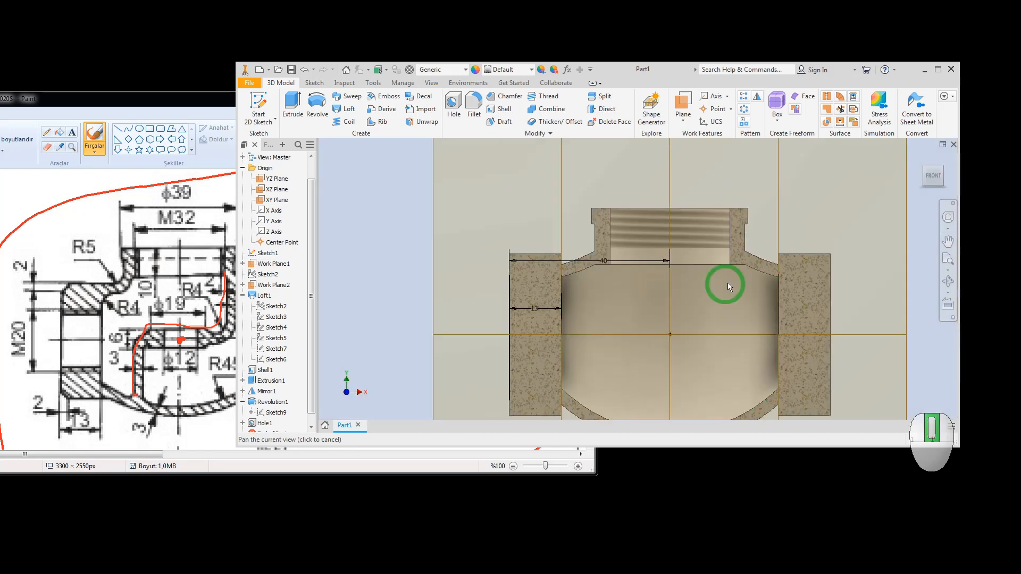
pyautogui.moveTo(727, 283); pyautogui.dragTo(621, 305, button='middle')
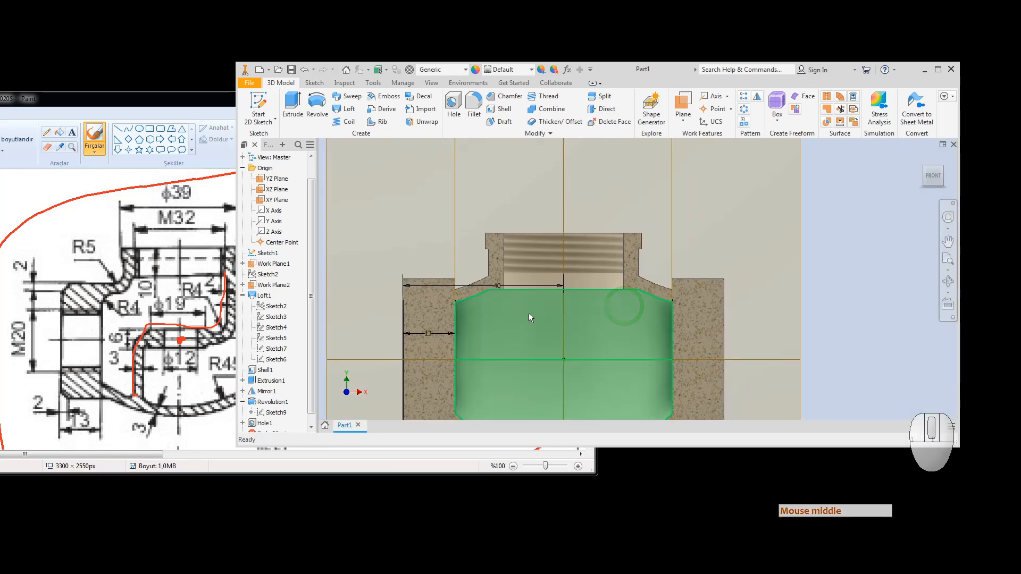
pyautogui.scroll(1, 305, 388)
pyautogui.scroll(-1, 305, 389)
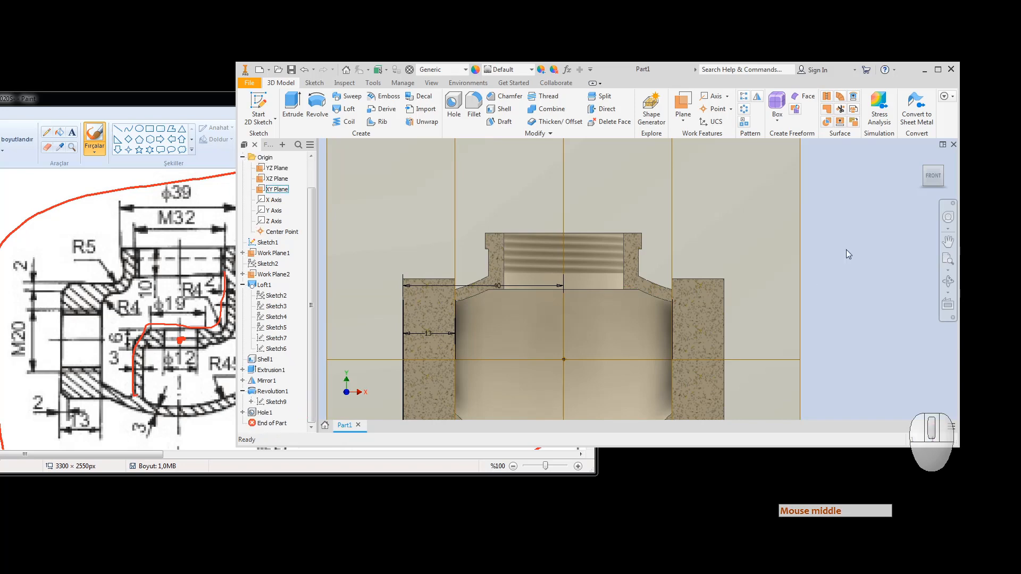
pyautogui.click(932, 178)
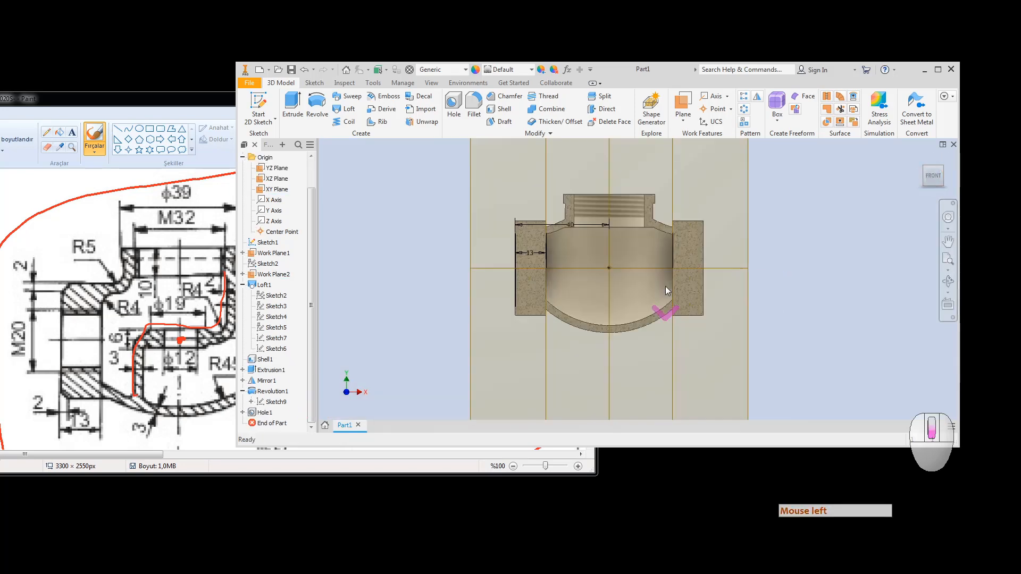
pyautogui.scroll(-3, 665, 286)
pyautogui.moveTo(626, 265); pyautogui.dragTo(738, 323, button='middle')
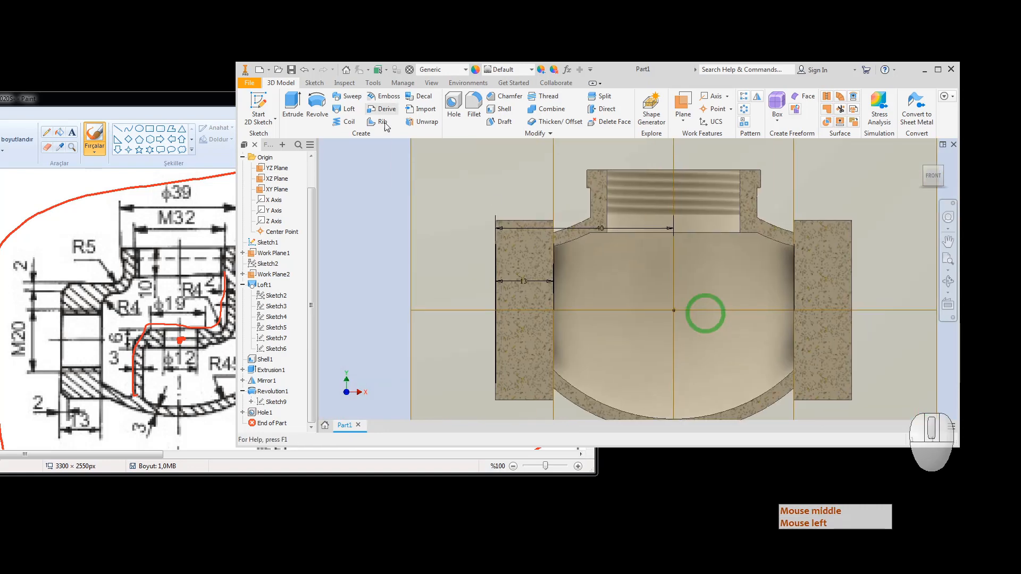
# Step: Start a new 2D sketch, Sketch11, on the XY plane
pyautogui.click(258, 102)
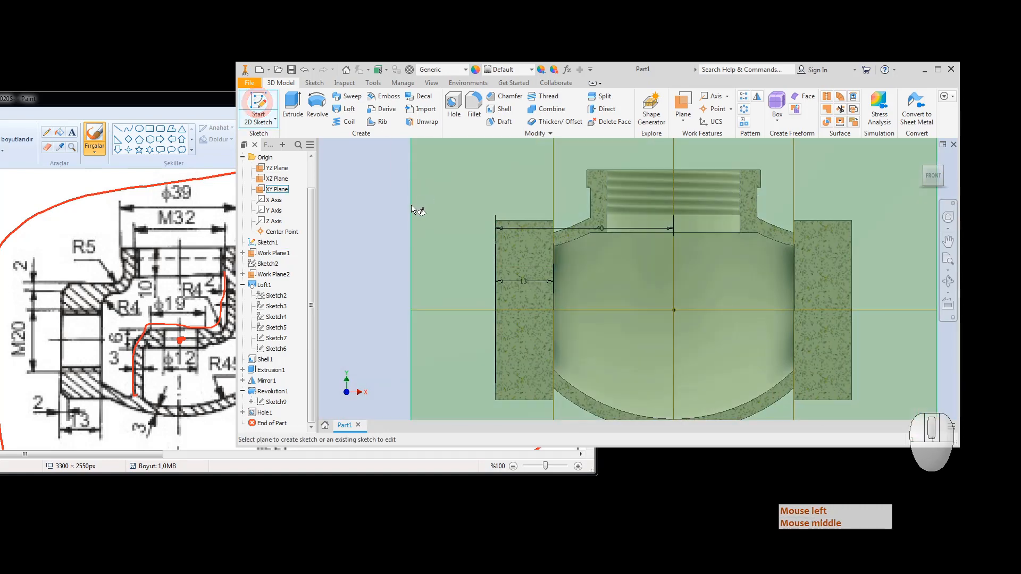
pyautogui.click(412, 208)
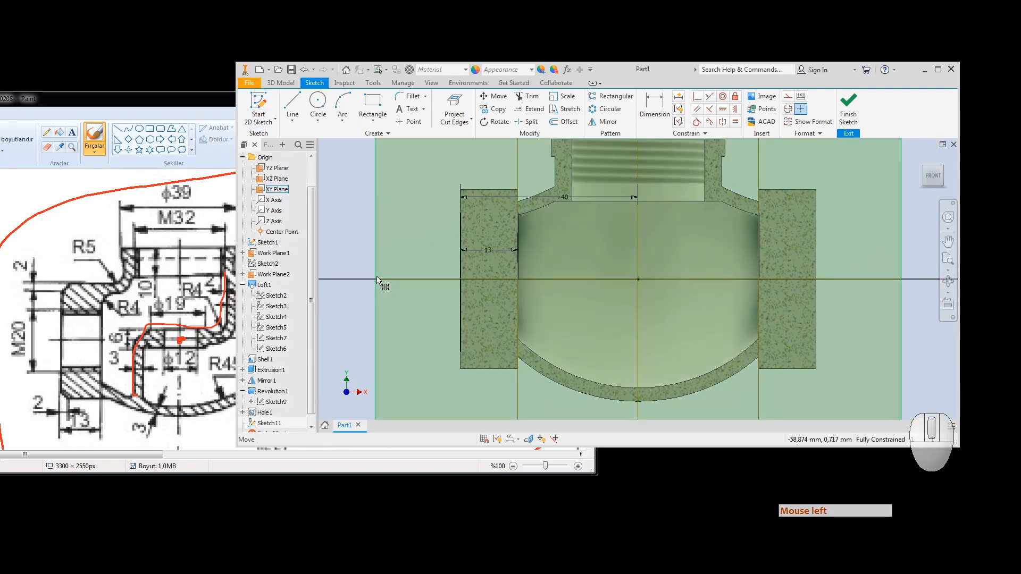
pyautogui.click(133, 97)
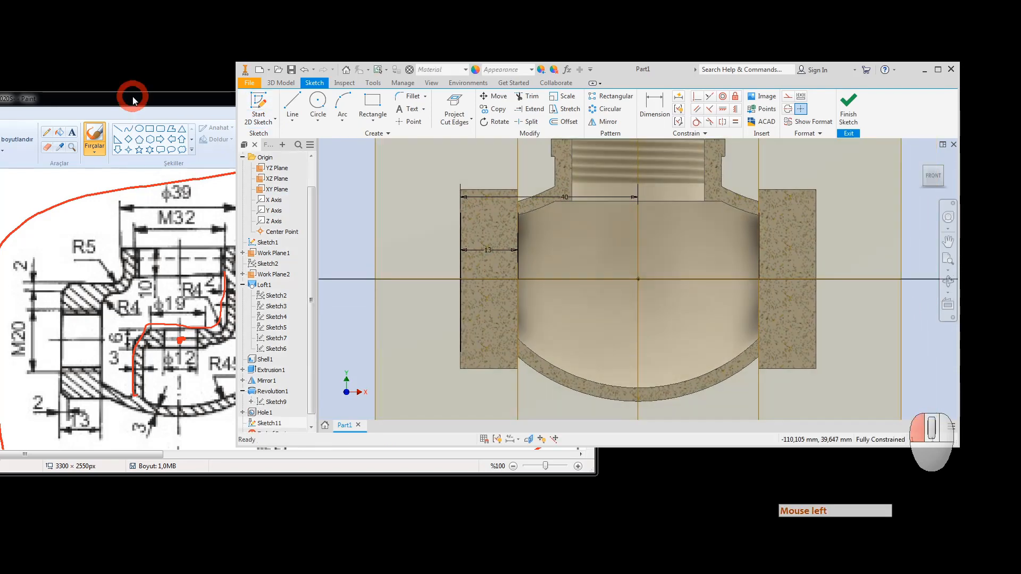
# Step: Trace red freehand loops around the internal cavity near the R4 corner and ⌀12 bore
pyautogui.moveTo(132, 98); pyautogui.dragTo(114, 90)
pyautogui.click(209, 286)
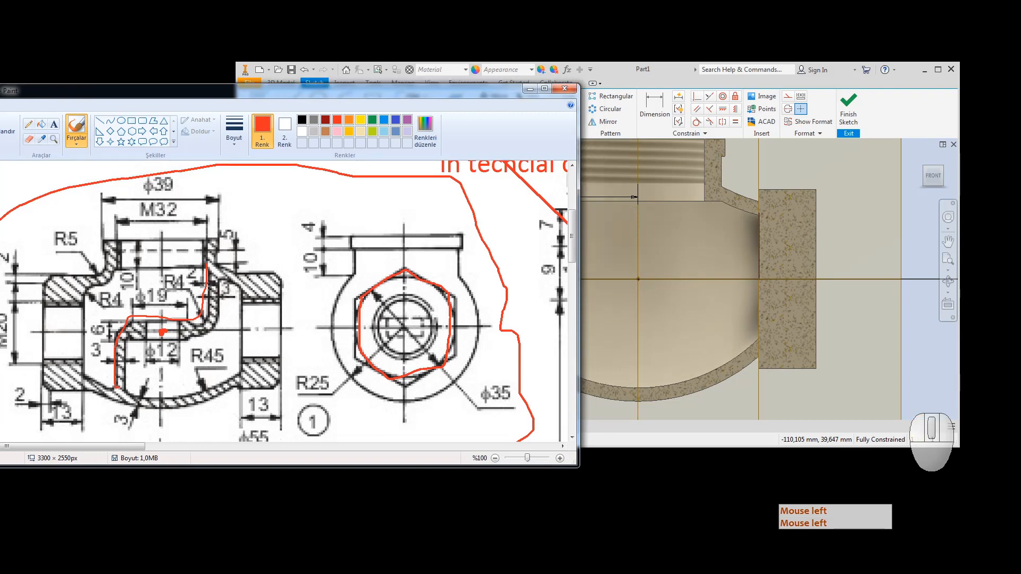
pyautogui.moveTo(200, 270)
pyautogui.mouseDown()
pyautogui.moveTo(195, 325)
pyautogui.moveTo(113, 340)
pyautogui.moveTo(114, 396)
pyautogui.mouseUp()
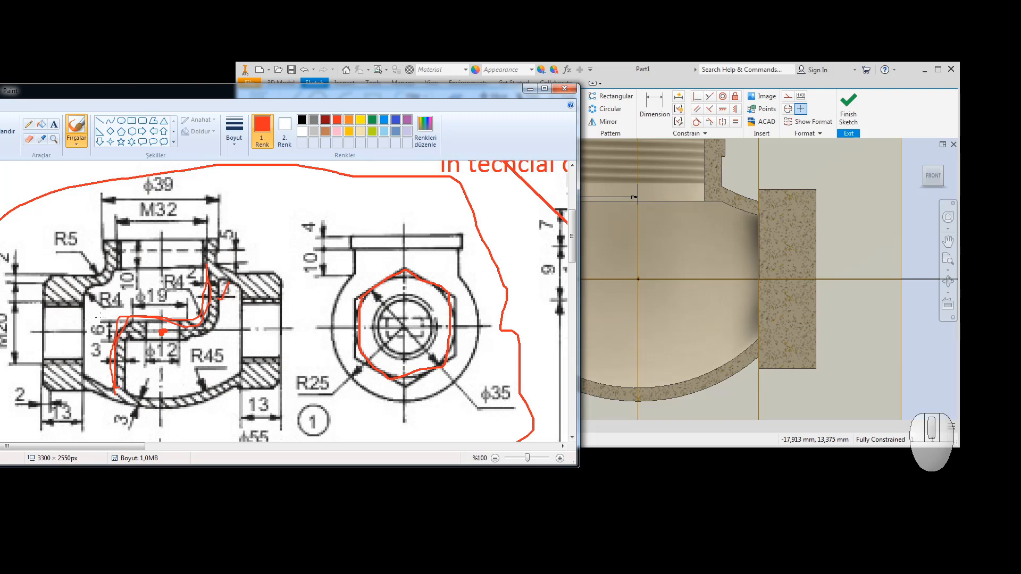
pyautogui.moveTo(101, 319)
pyautogui.mouseDown()
pyautogui.moveTo(89, 325)
pyautogui.moveTo(109, 348)
pyautogui.moveTo(98, 318)
pyautogui.mouseUp()
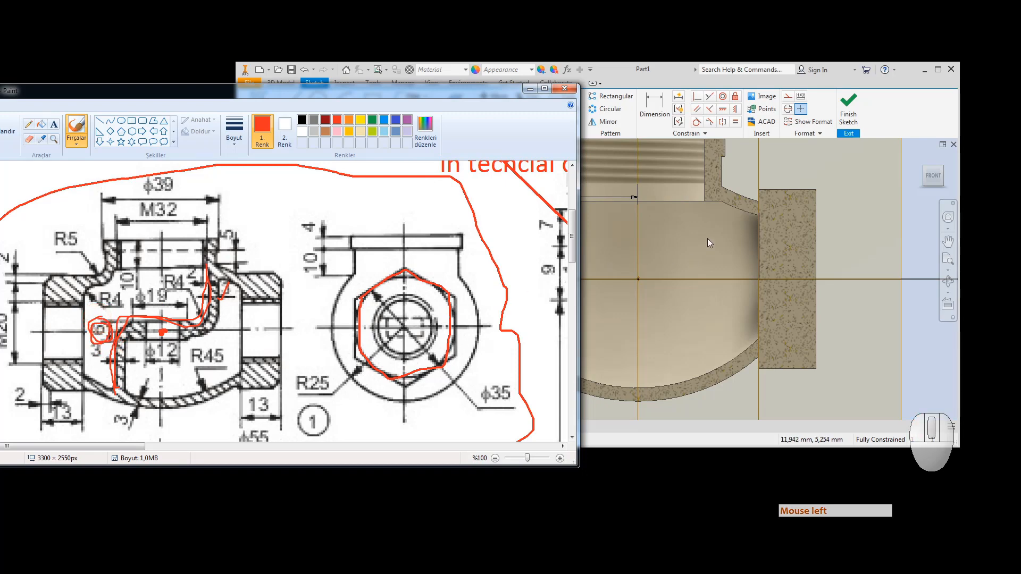
# Step: Leave the sketch and save over Part1-Valve Body.ipt in the Stop Down Valve folder
pyautogui.click(663, 73)
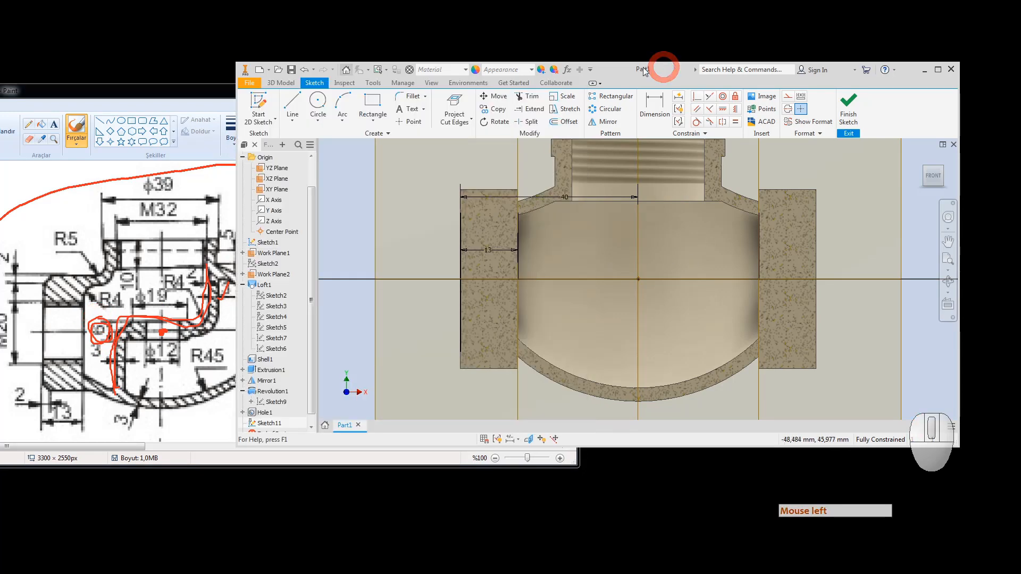
pyautogui.click(291, 69)
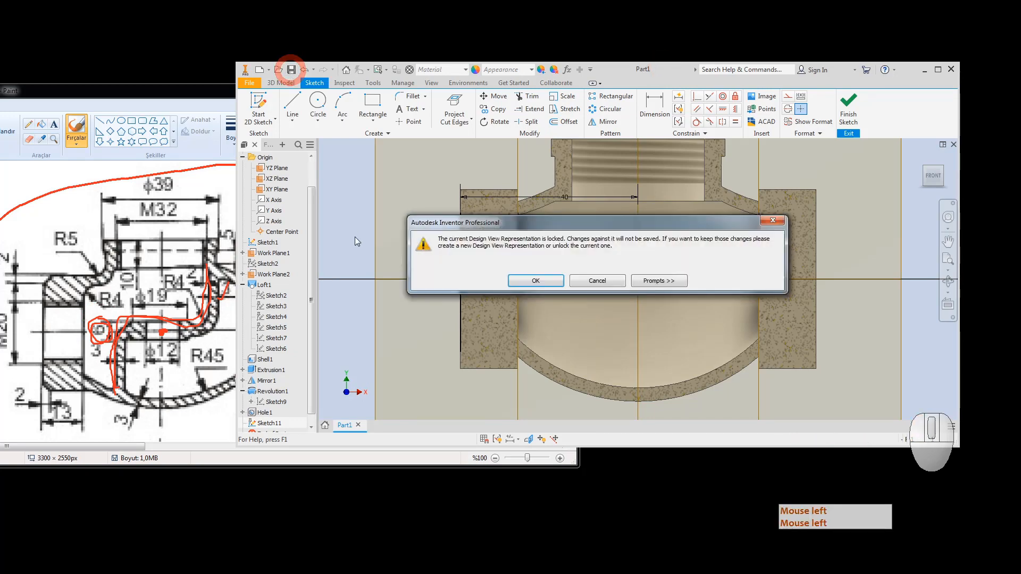
pyautogui.click(519, 286)
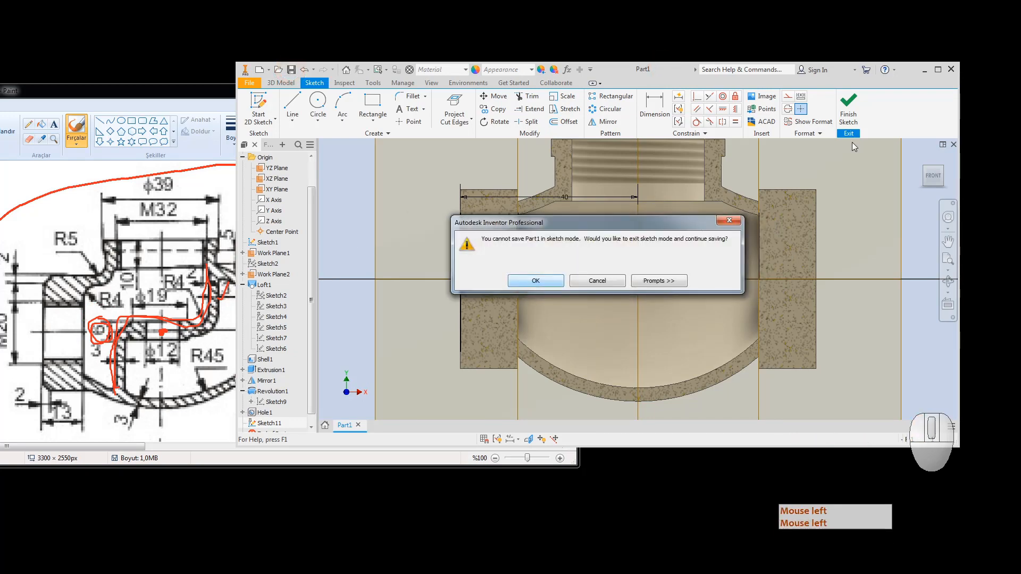
pyautogui.click(534, 282)
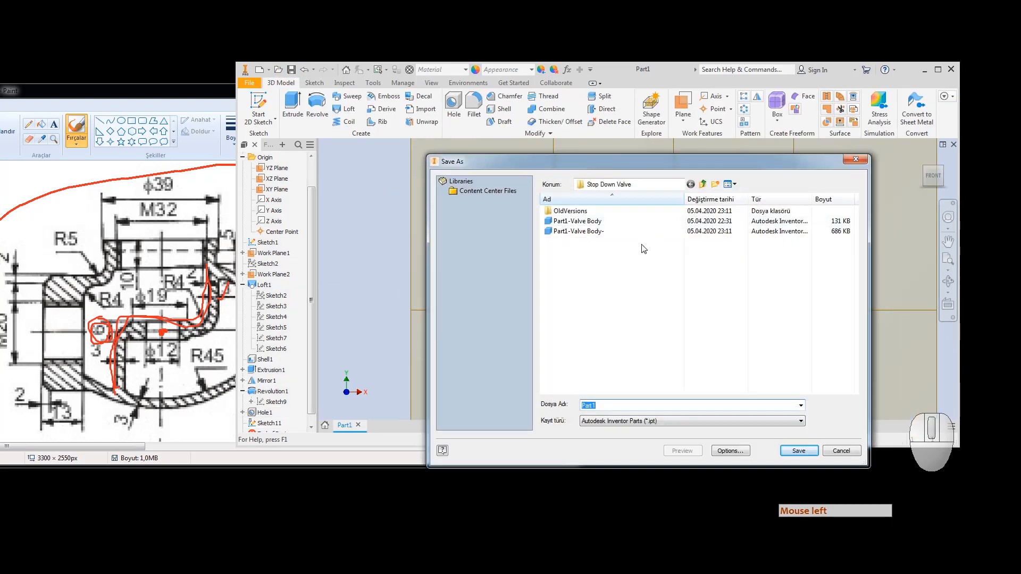
pyautogui.click(585, 221)
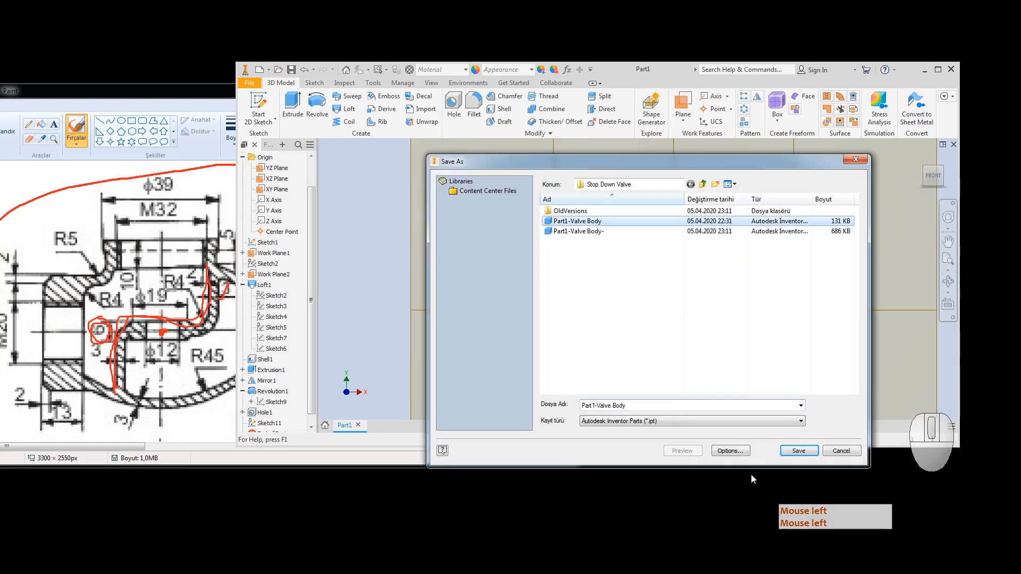
pyautogui.click(798, 451)
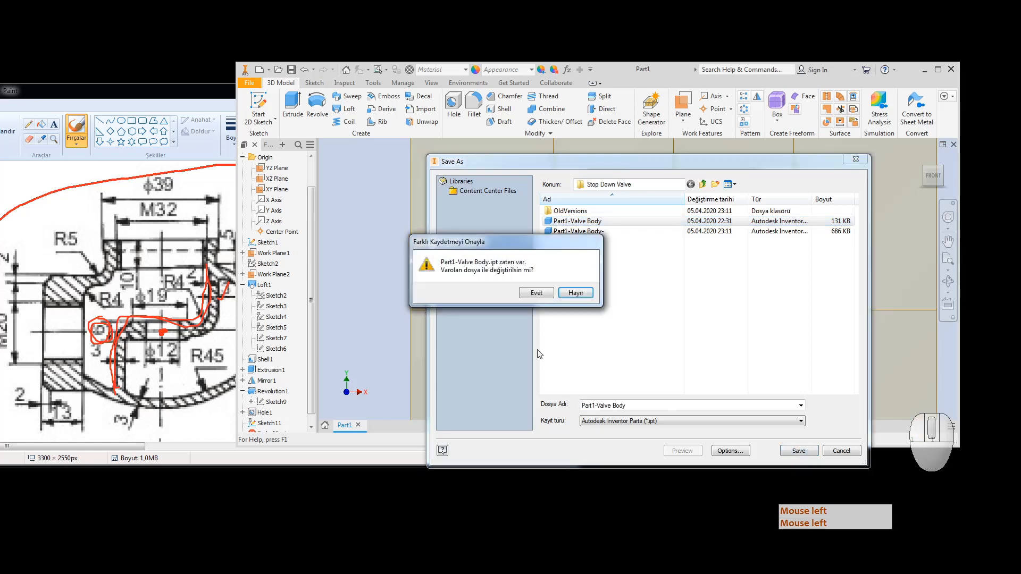
pyautogui.click(536, 293)
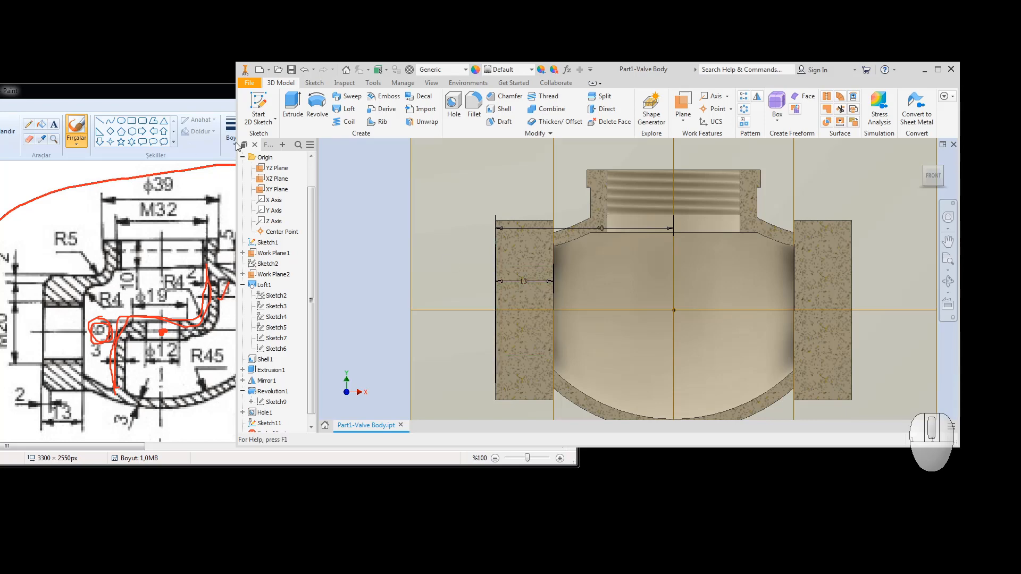
# Step: Dismiss the locked design view warning and expand the design views in the browser
pyautogui.click(291, 69)
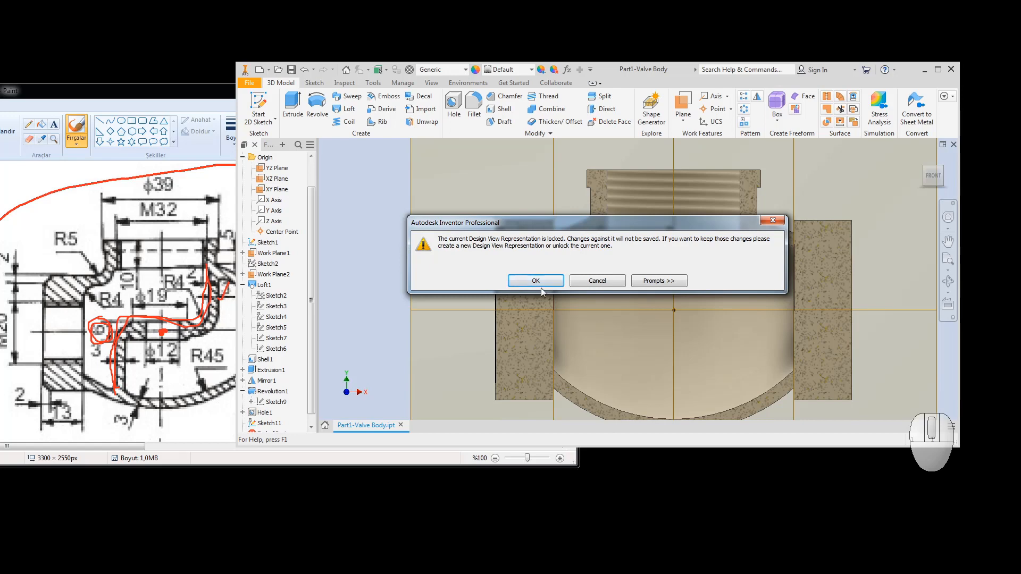
pyautogui.click(592, 281)
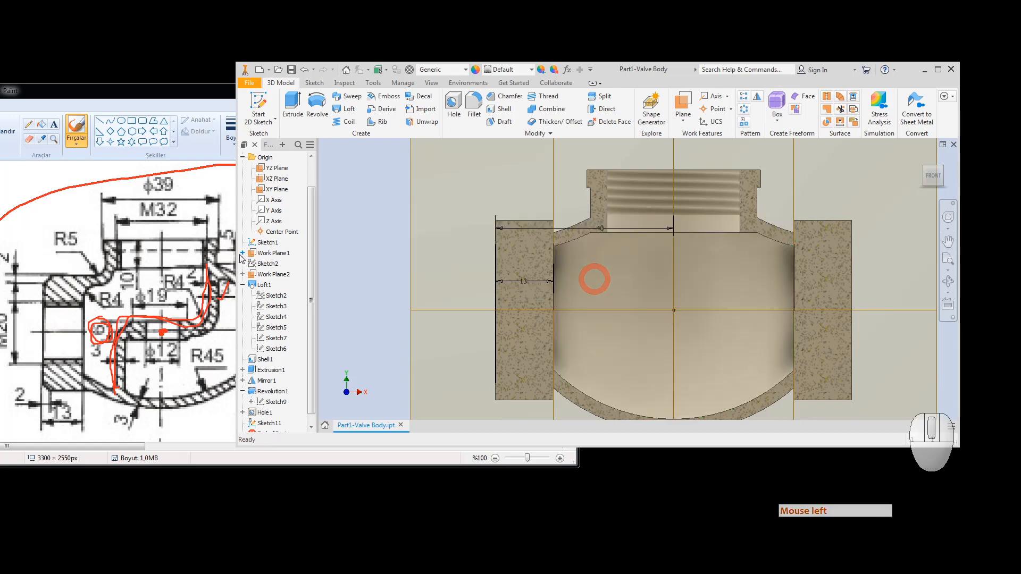
pyautogui.click(243, 158)
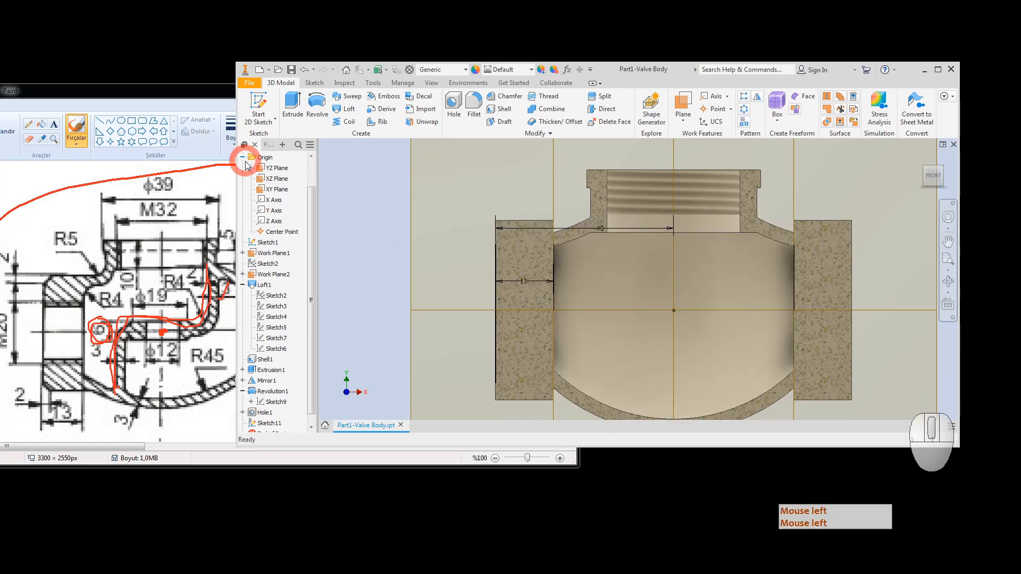
pyautogui.click(243, 179)
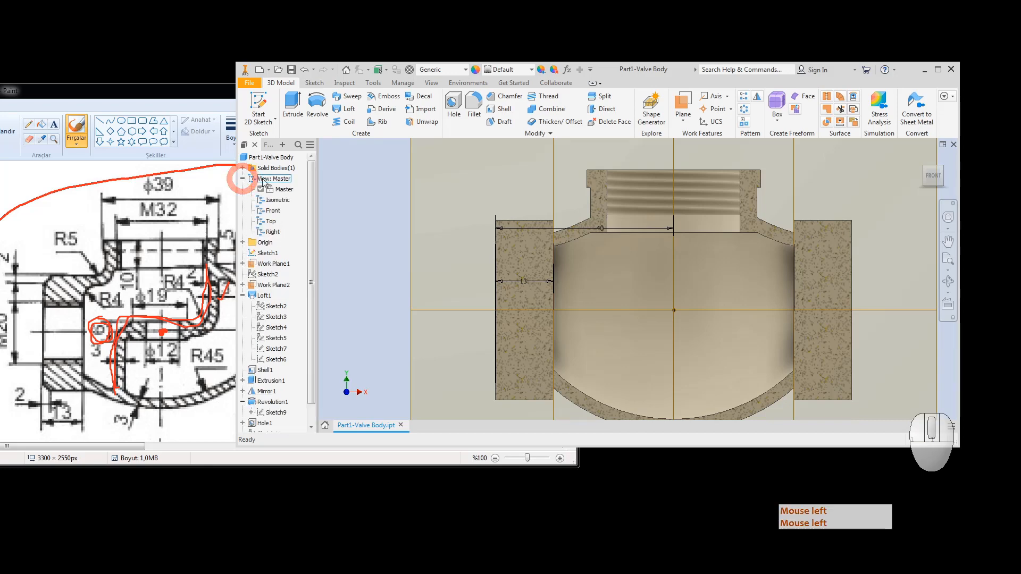
pyautogui.rightClick(267, 181)
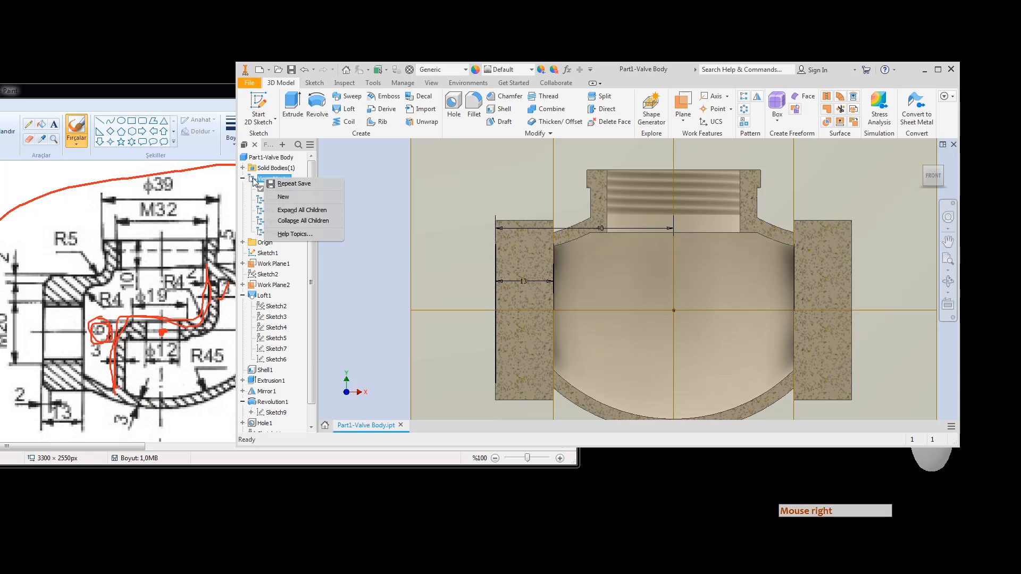
pyautogui.click(245, 182)
pyautogui.click(243, 178)
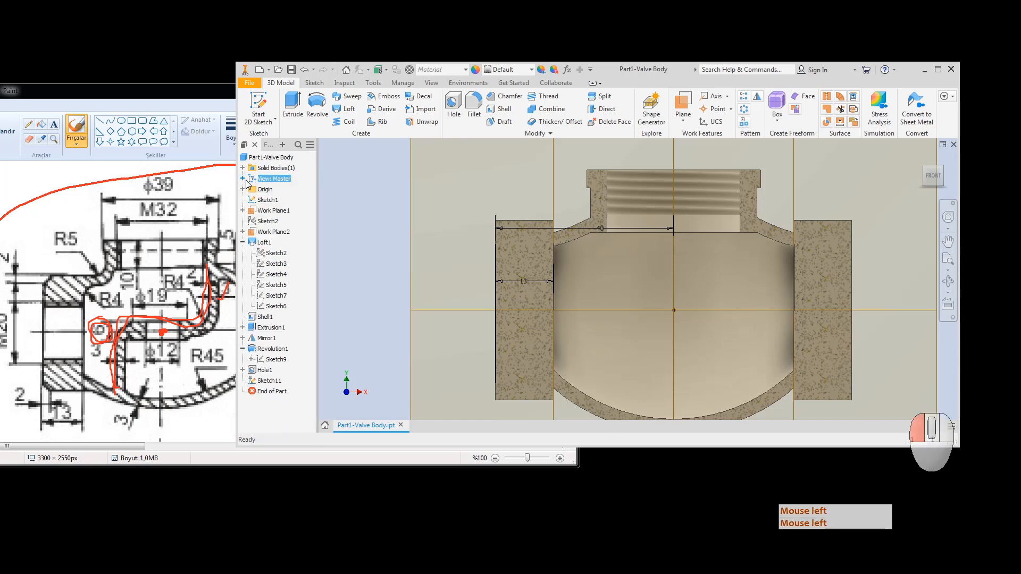
pyautogui.click(243, 179)
pyautogui.rightClick(268, 184)
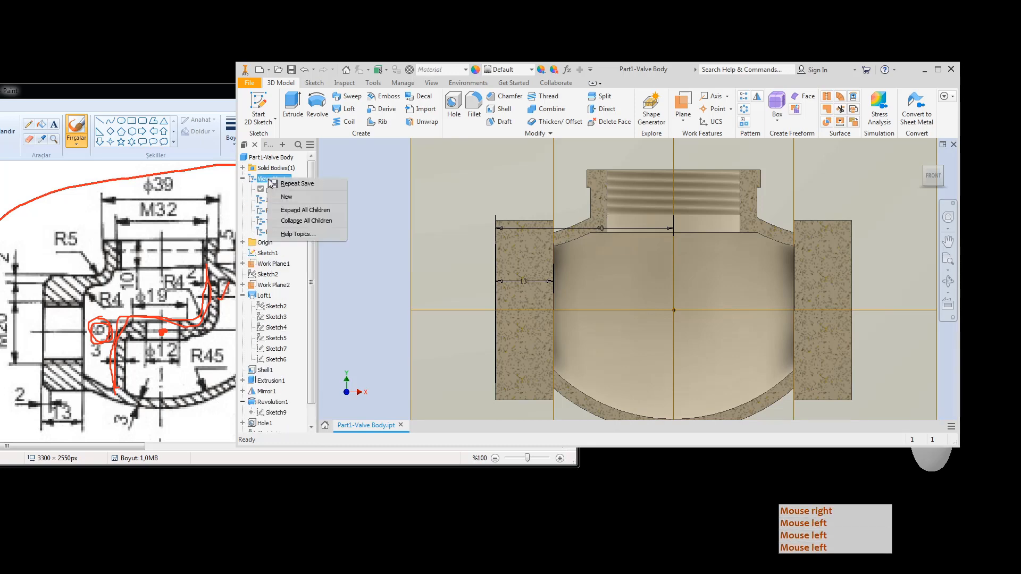
# Step: Create a new design view named Section and make it the active view
pyautogui.click(296, 198)
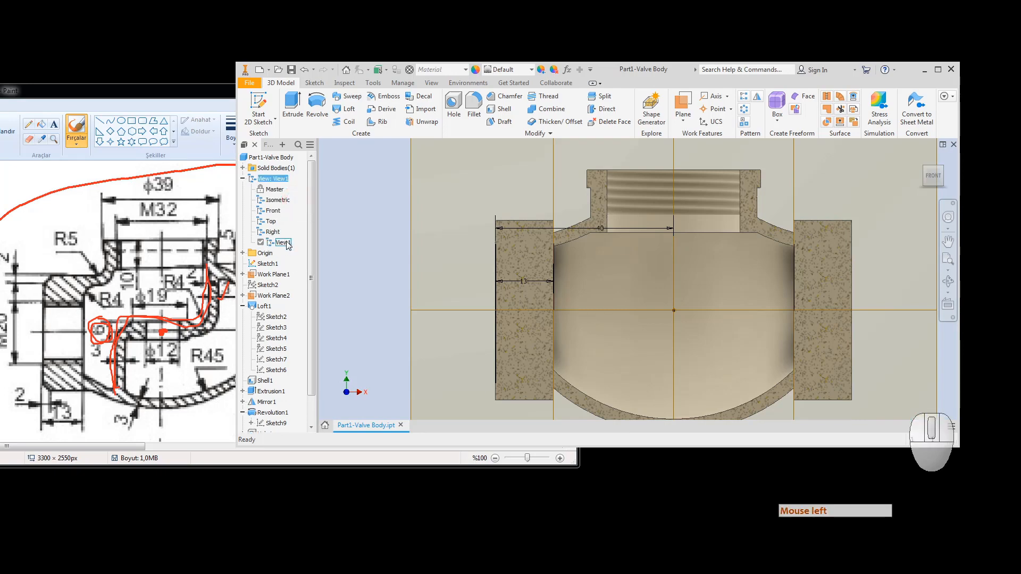
pyautogui.click(286, 245)
pyautogui.click(286, 248)
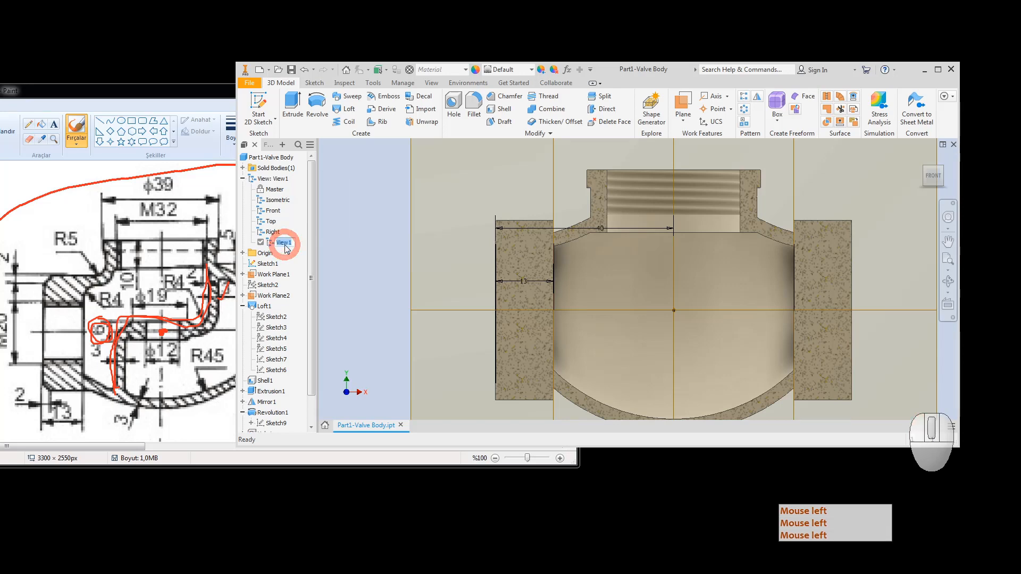
pyautogui.write('Sec')
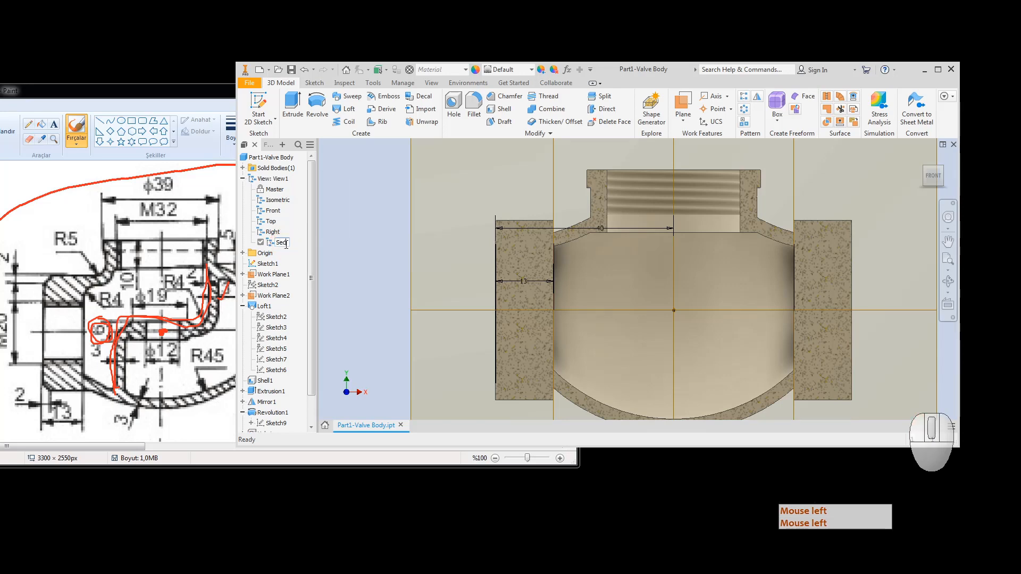
pyautogui.write('tion')
pyautogui.press('Return')
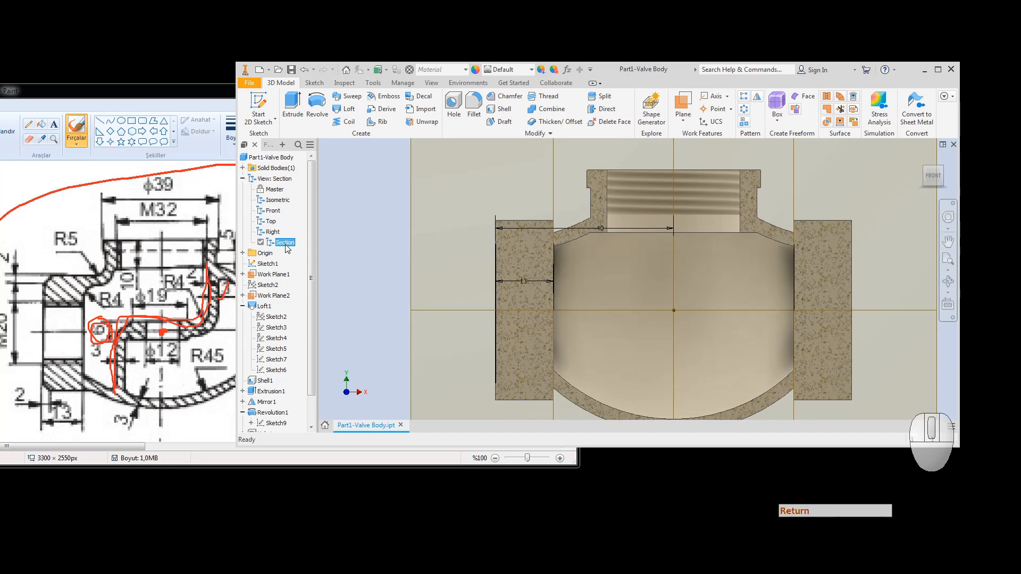
pyautogui.doubleClick(272, 189)
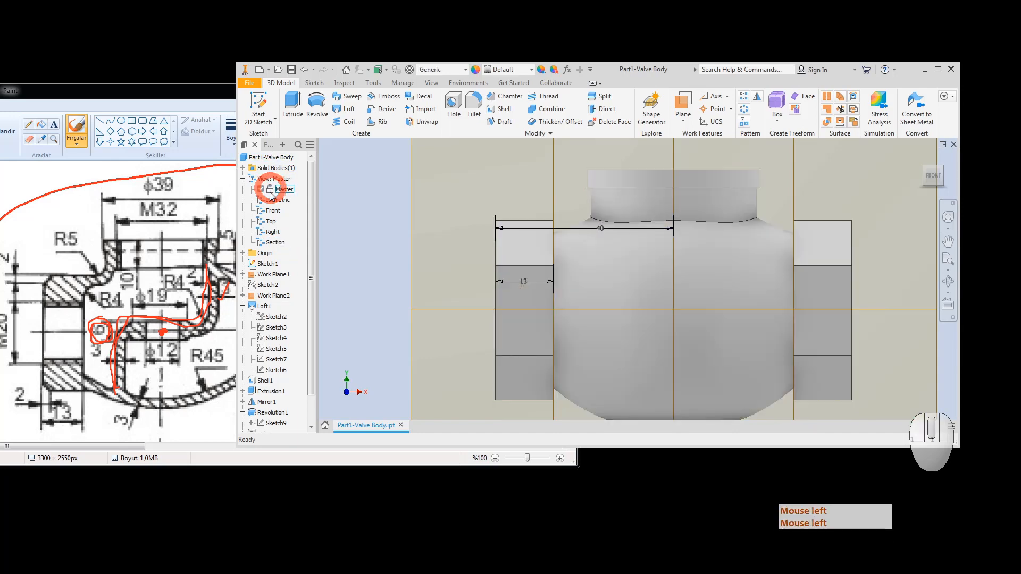
pyautogui.doubleClick(276, 242)
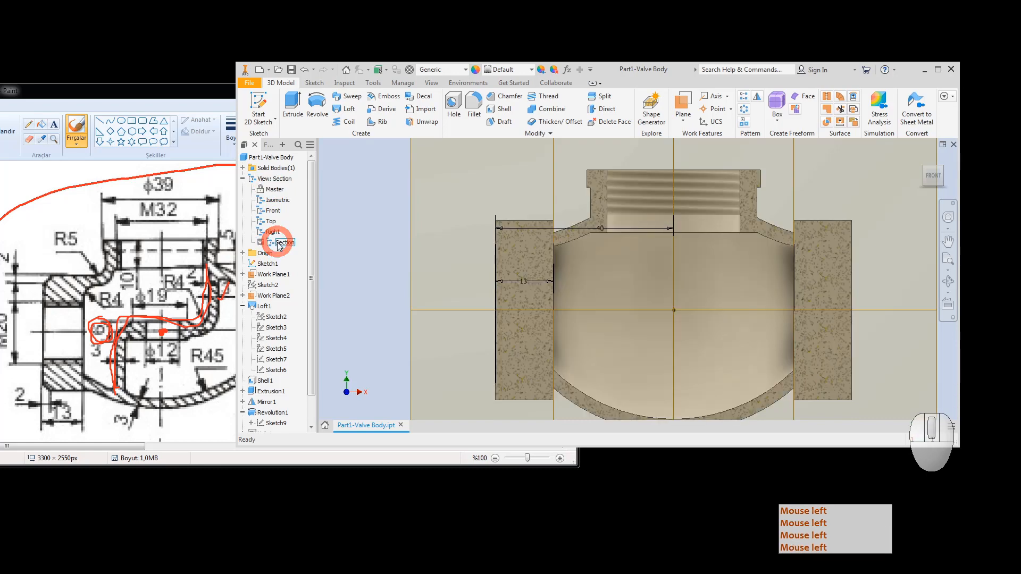
pyautogui.scroll(-3, 490, 243)
pyautogui.moveTo(490, 244); pyautogui.dragTo(445, 223, button='middle')
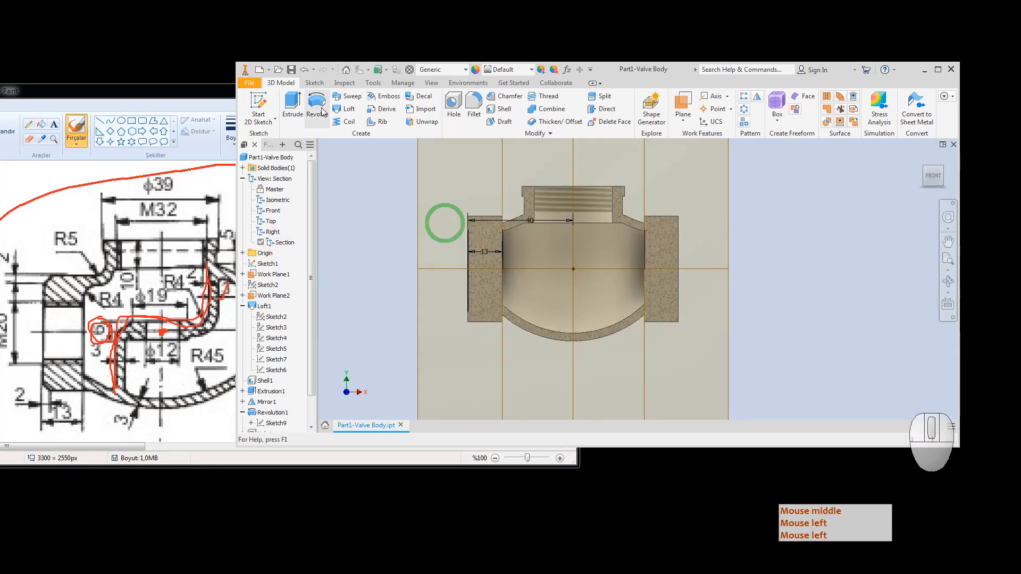
# Step: Save the part, reopen Sketch11 for editing, and bring the Paint drawing forward
pyautogui.click(291, 71)
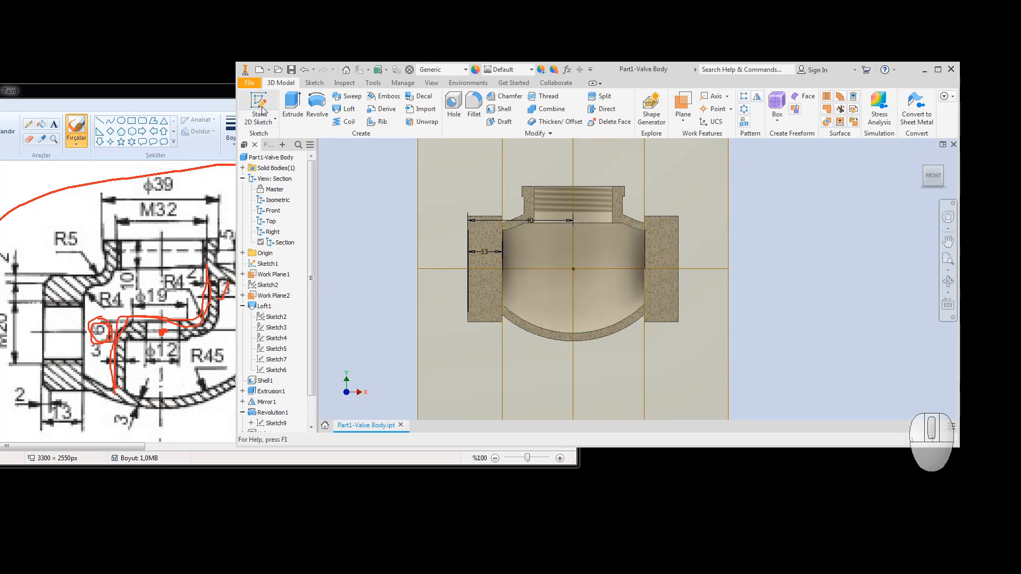
pyautogui.moveTo(311, 363); pyautogui.dragTo(305, 388)
pyautogui.click(243, 274)
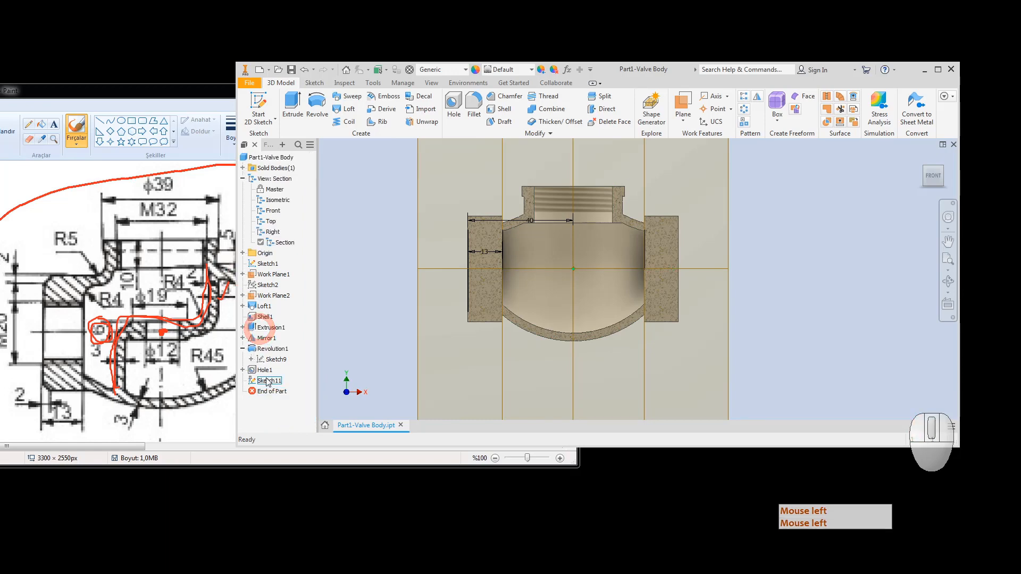
pyautogui.doubleClick(269, 380)
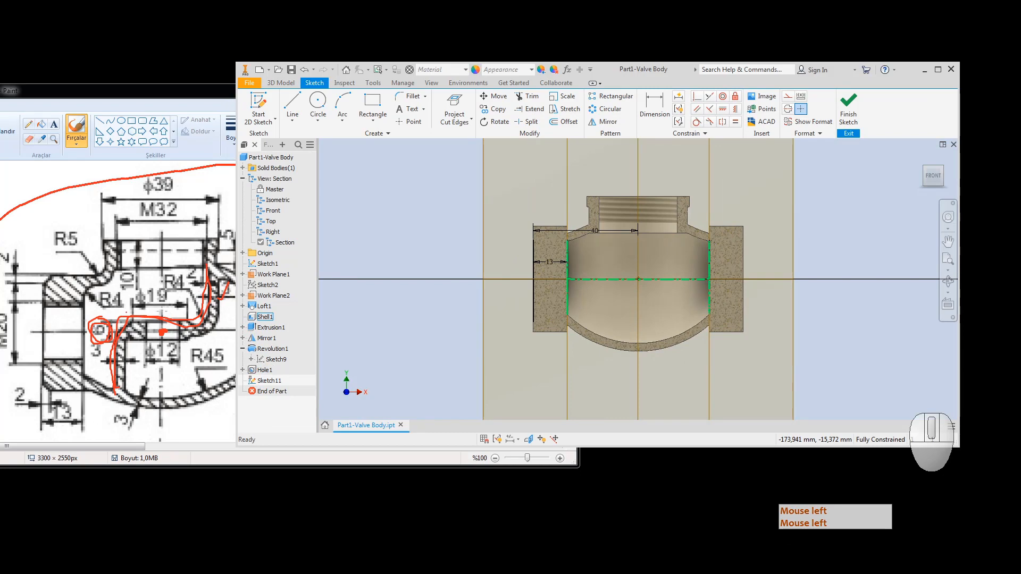
pyautogui.click(121, 304)
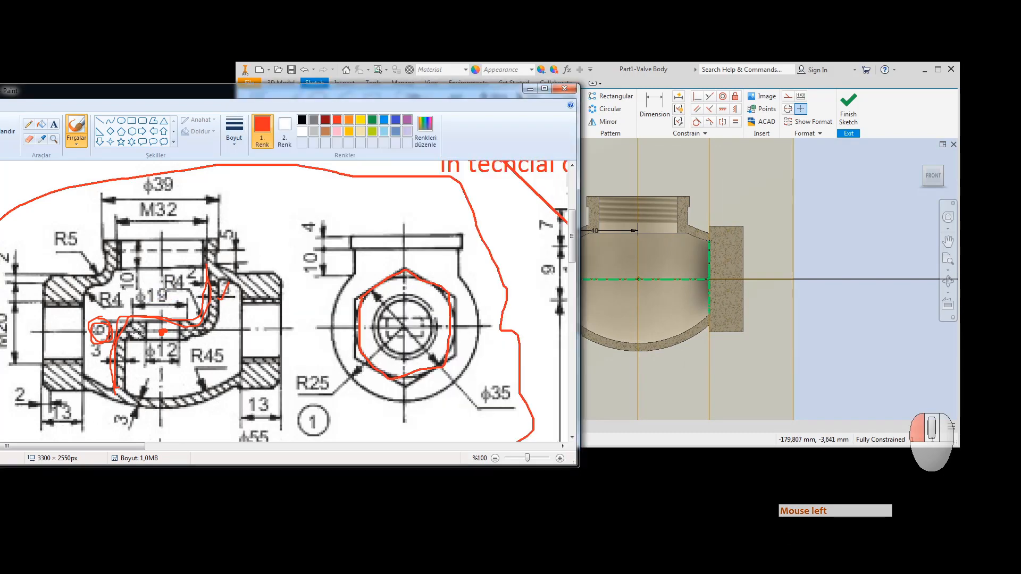
# Step: Draw a red loop over the Ø12 bore area of the reference drawing
pyautogui.moveTo(191, 293); pyautogui.dragTo(124, 297)
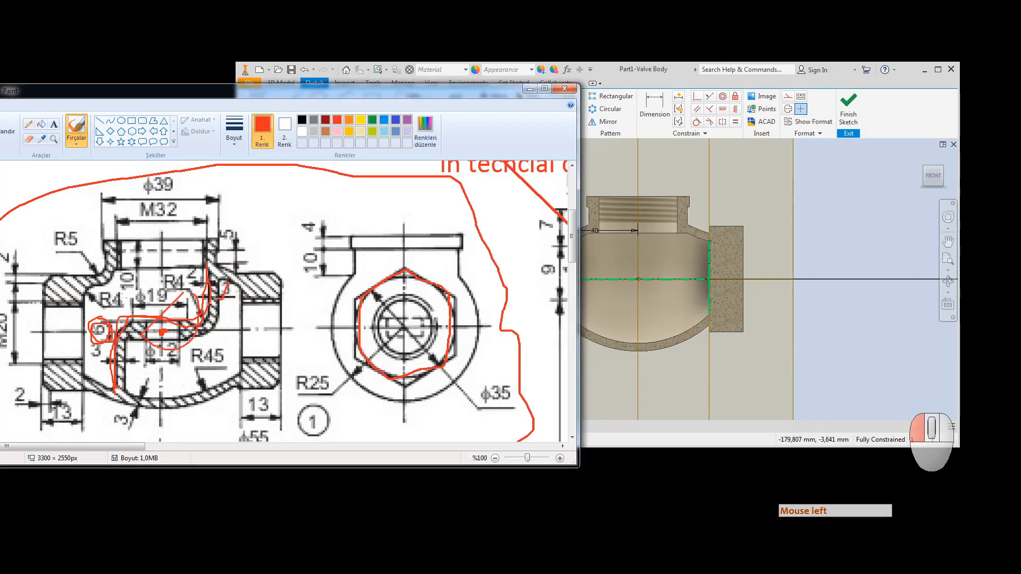
pyautogui.click(686, 161)
# Step: Draw a vertical line down from the sketch centre and convert it to a centerline
pyautogui.click(372, 101)
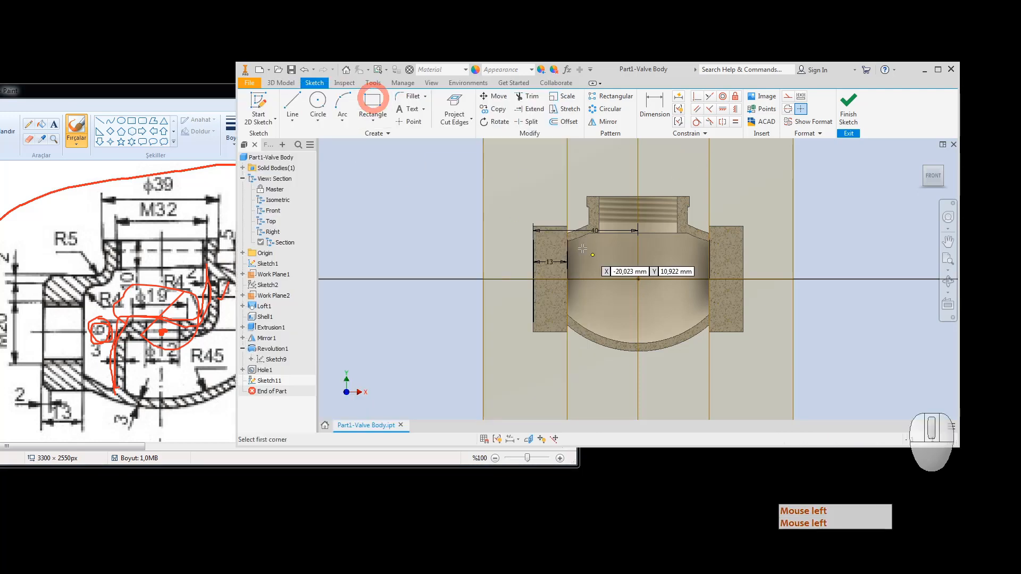
pyautogui.click(292, 103)
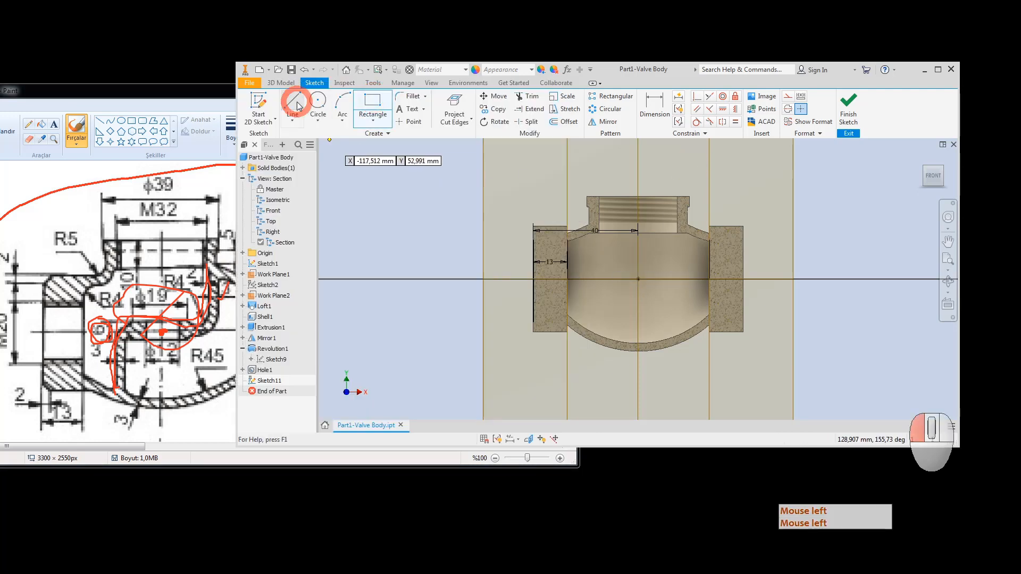
pyautogui.click(638, 279)
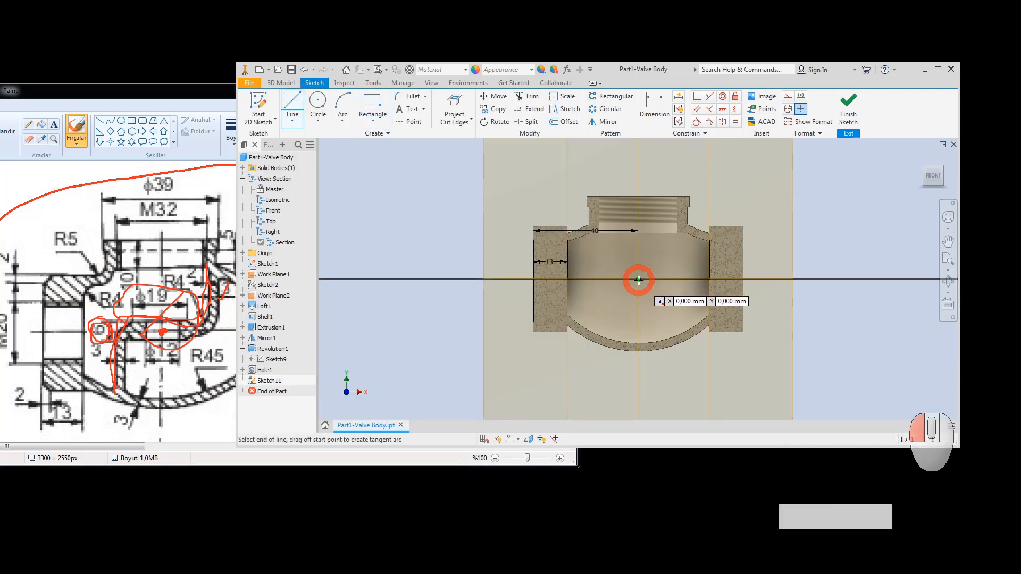
pyautogui.click(638, 351)
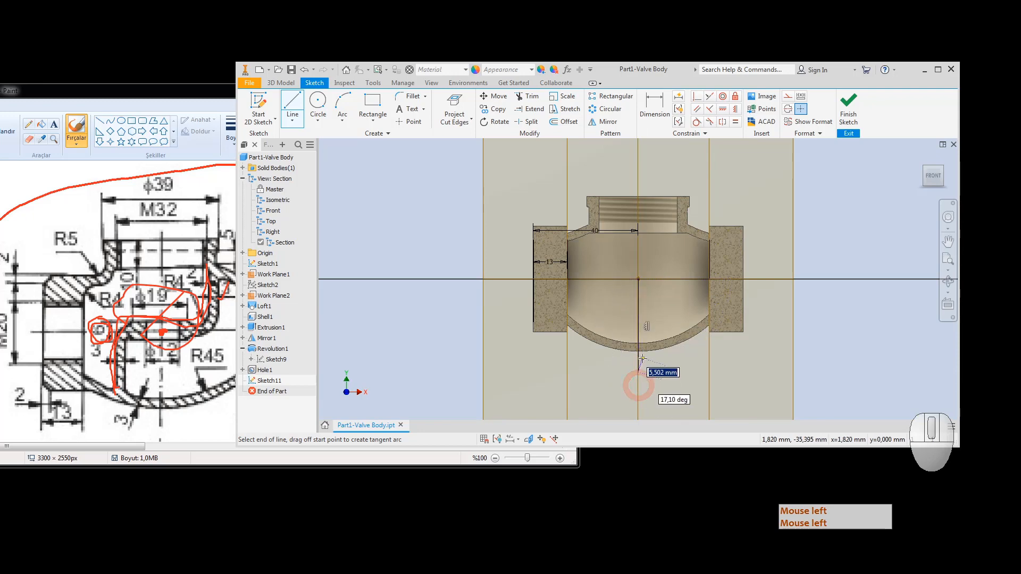
pyautogui.press('Escape')
pyautogui.press('Escape')
pyautogui.click(639, 358)
pyautogui.rightClick(639, 362)
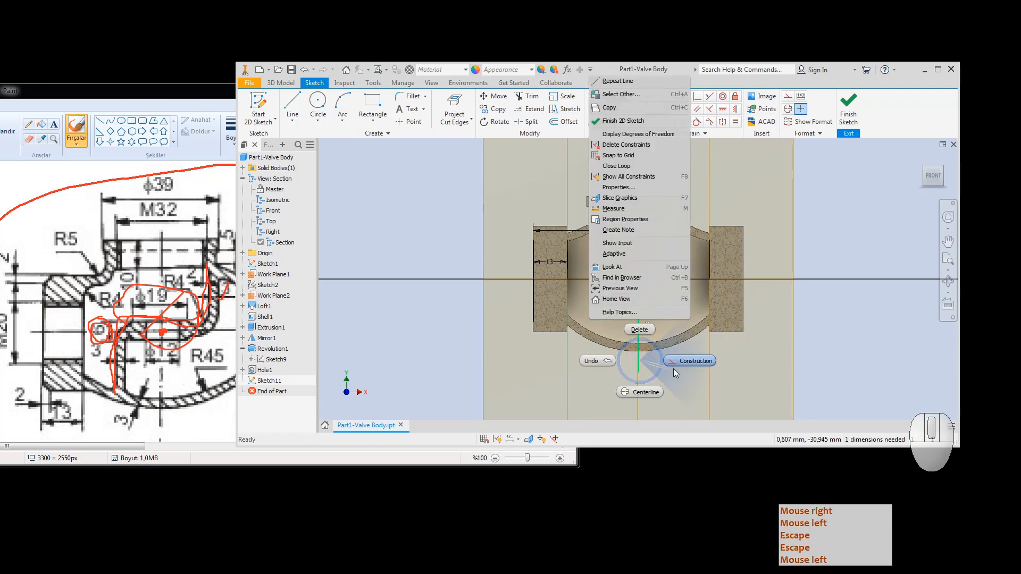
pyautogui.click(644, 391)
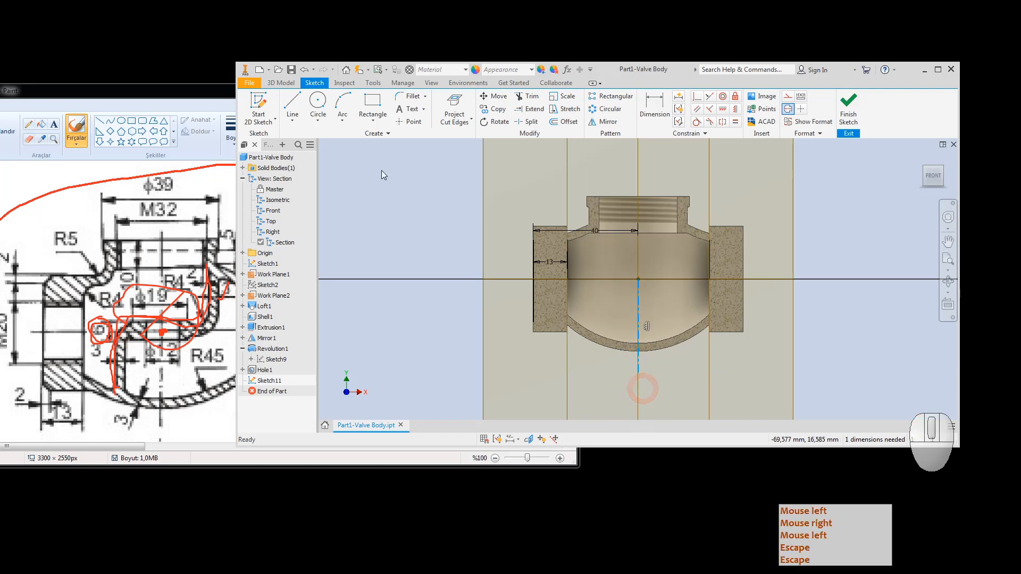
# Step: Draw a horizontal line from the sketch centre out to the right along the axis
pyautogui.click(372, 104)
pyautogui.scroll(3, 641, 279)
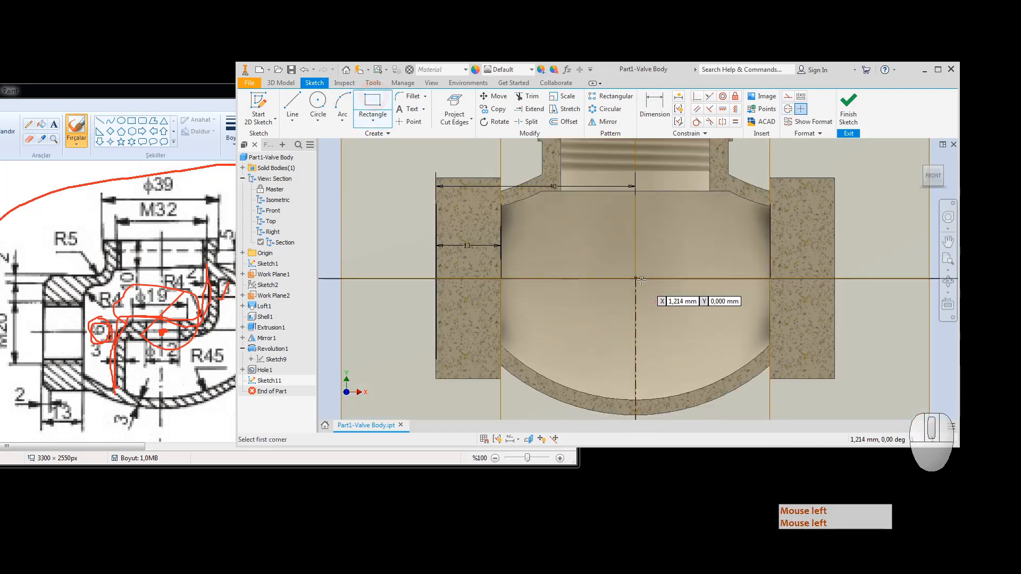
pyautogui.click(293, 104)
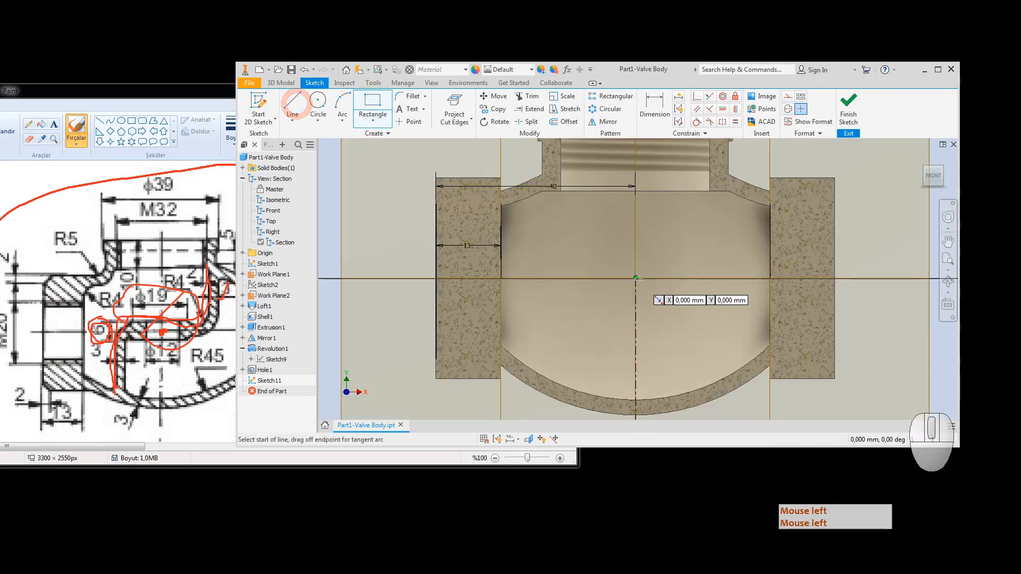
pyautogui.click(636, 278)
pyautogui.click(875, 306)
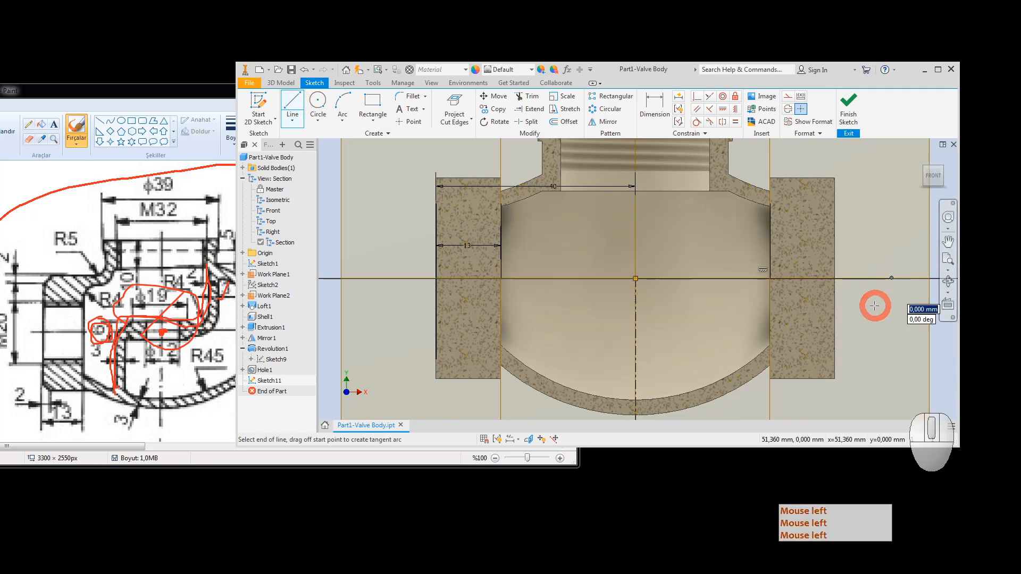
pyautogui.press('Escape')
pyautogui.click(870, 281)
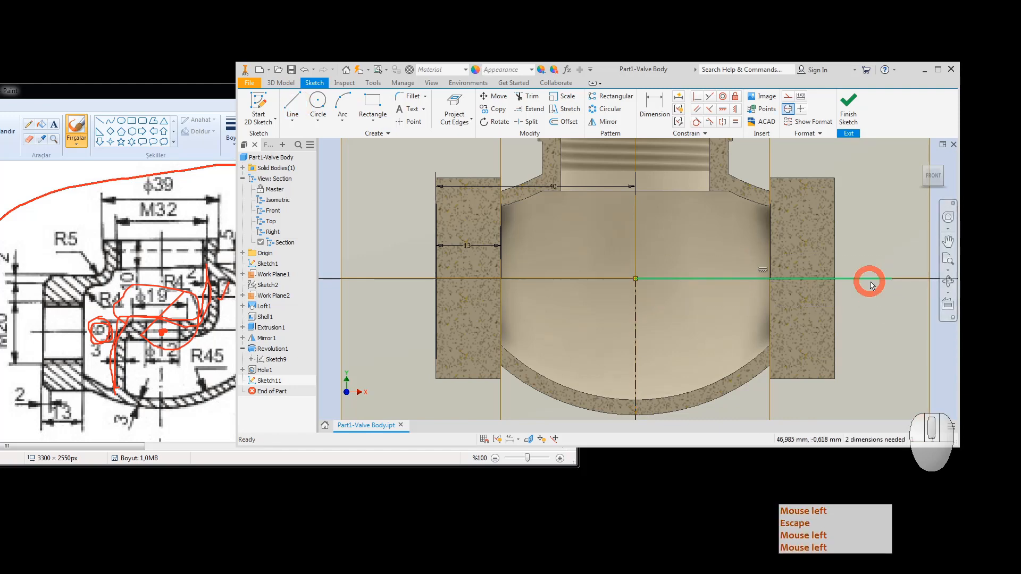
pyautogui.rightClick(872, 285)
pyautogui.click(902, 276)
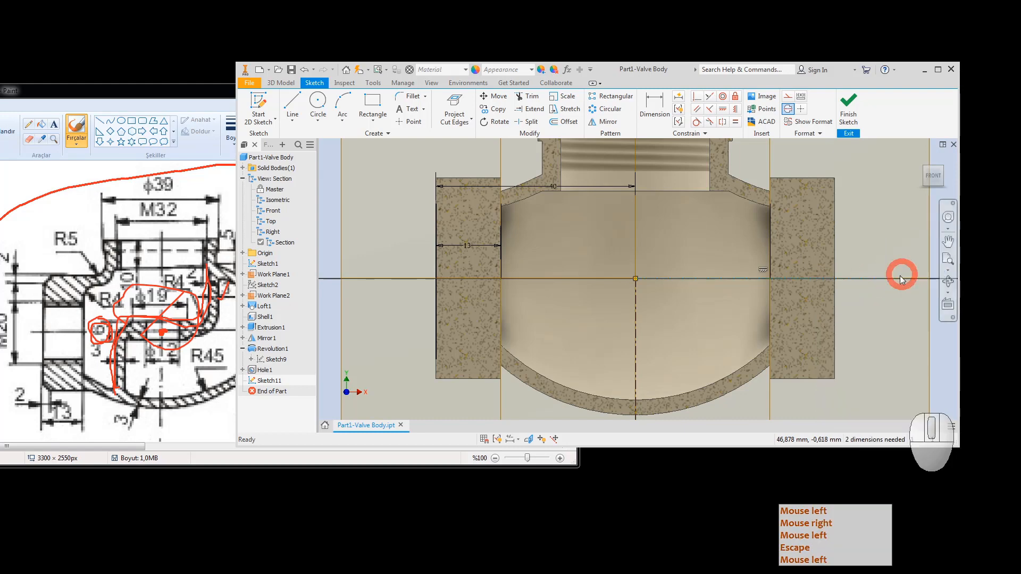
# Step: Draw a small rectangle right of centre and dimension its inner edge as Ø12
pyautogui.click(373, 104)
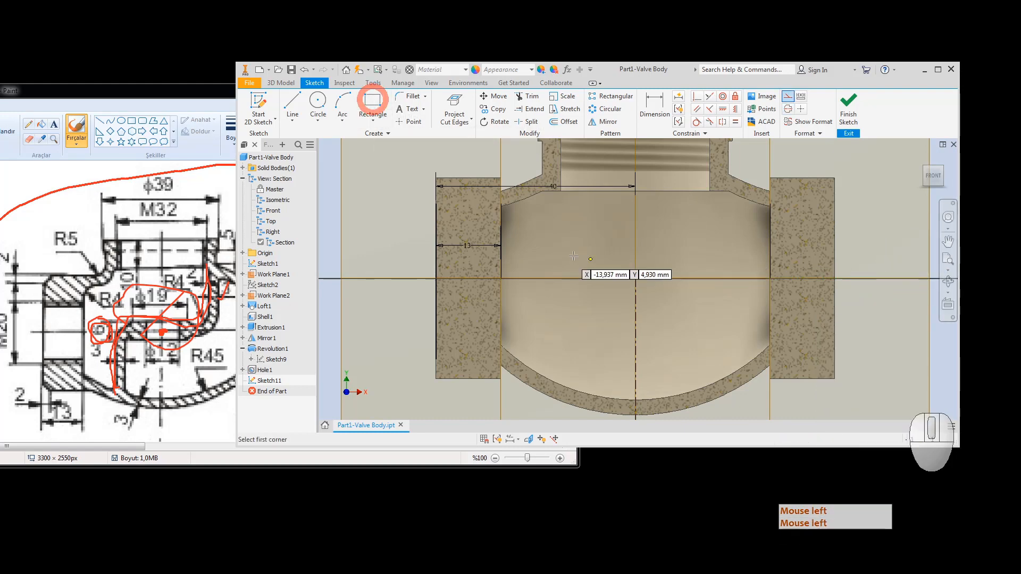
pyautogui.click(659, 270)
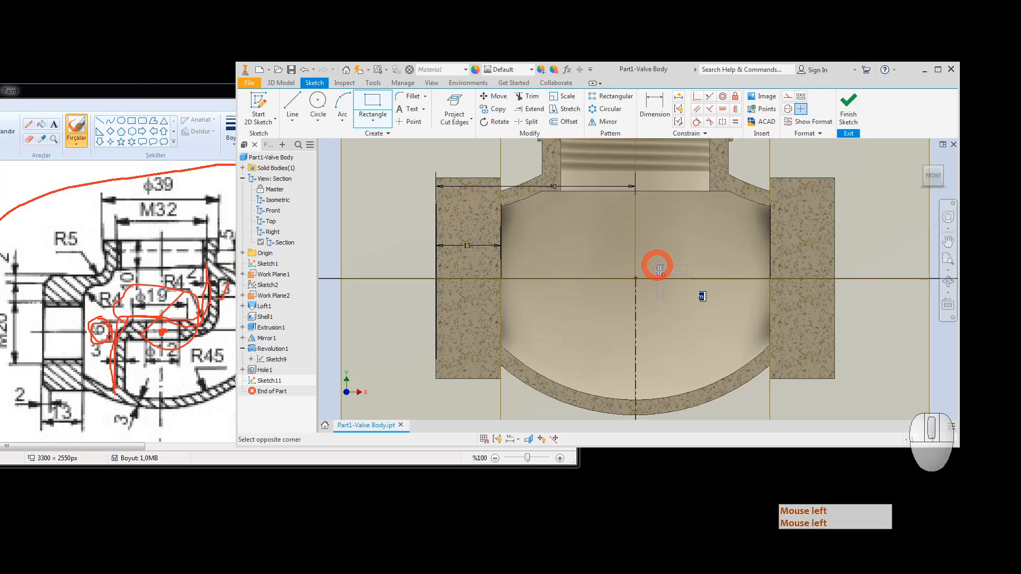
pyautogui.click(690, 294)
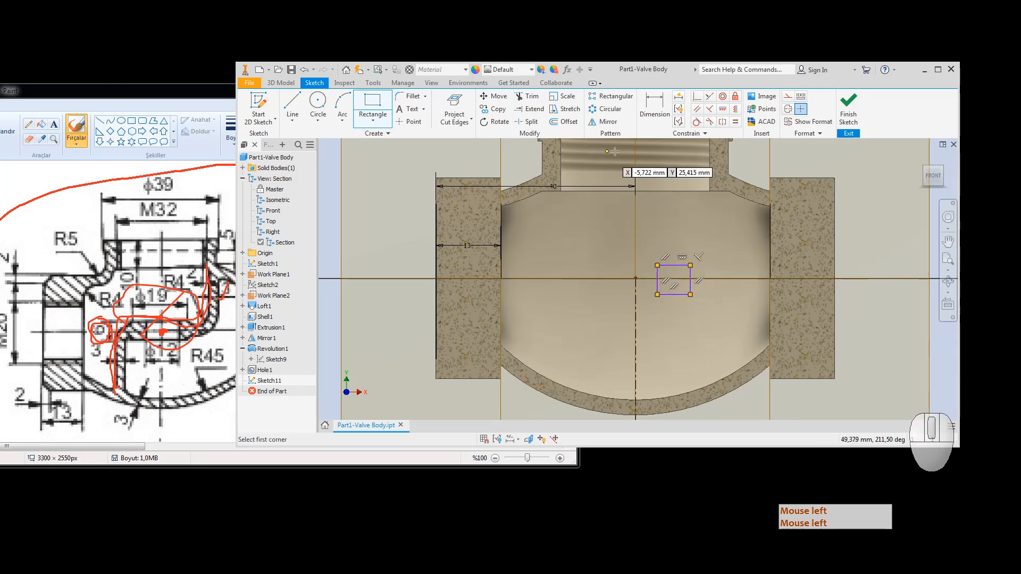
pyautogui.click(660, 114)
pyautogui.click(656, 272)
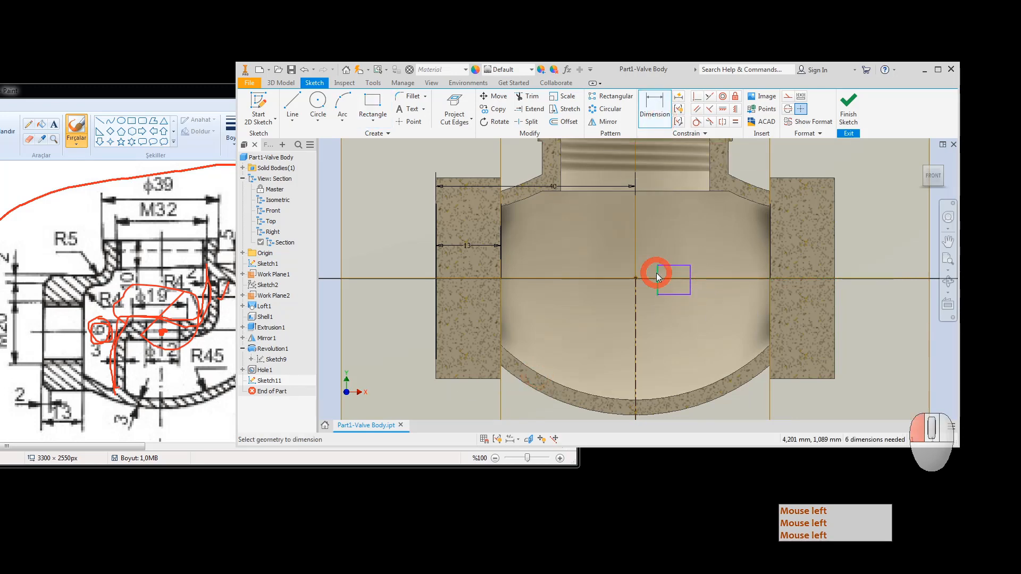
pyautogui.click(636, 298)
pyautogui.click(644, 326)
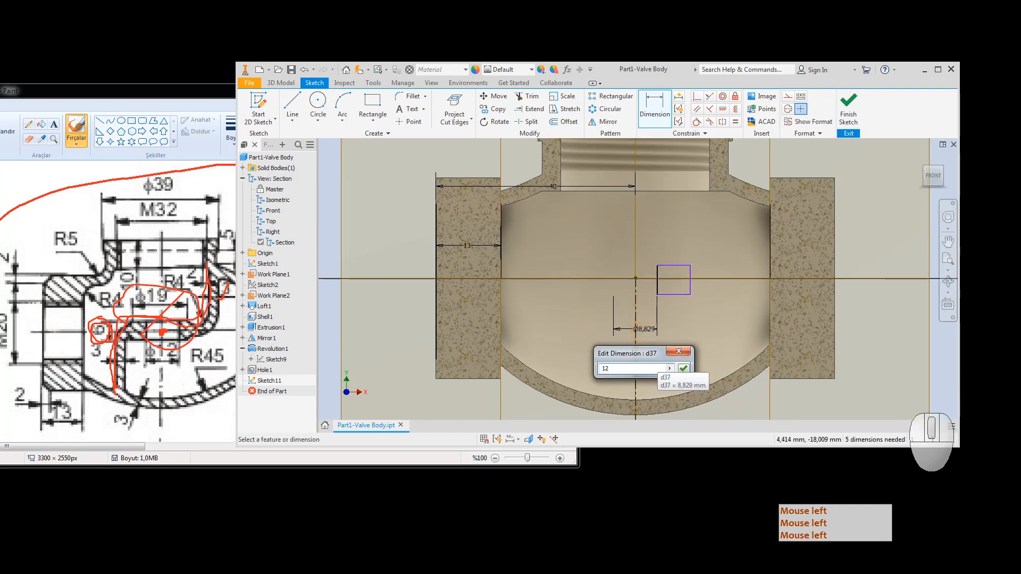
pyautogui.press('Return')
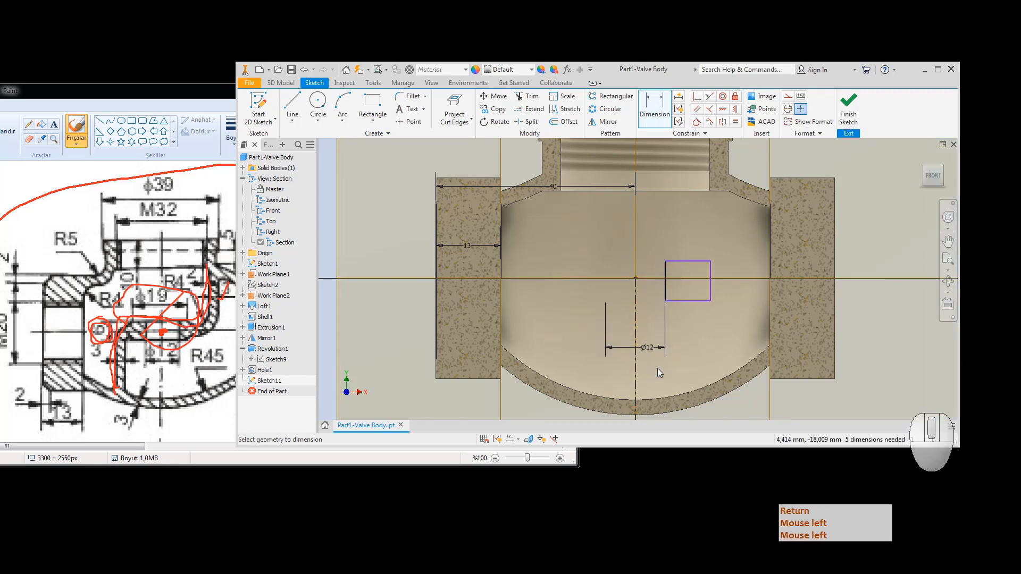
# Step: Dimension the rectangle's outer edge as Ø19 about the centreline
pyautogui.click(710, 290)
pyautogui.click(637, 298)
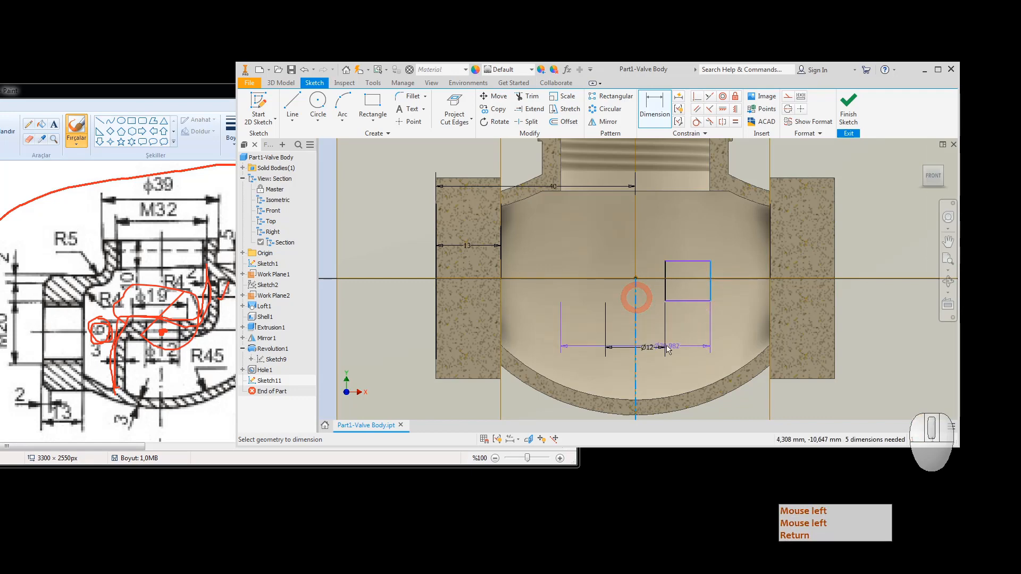
pyautogui.click(681, 360)
pyautogui.write('1')
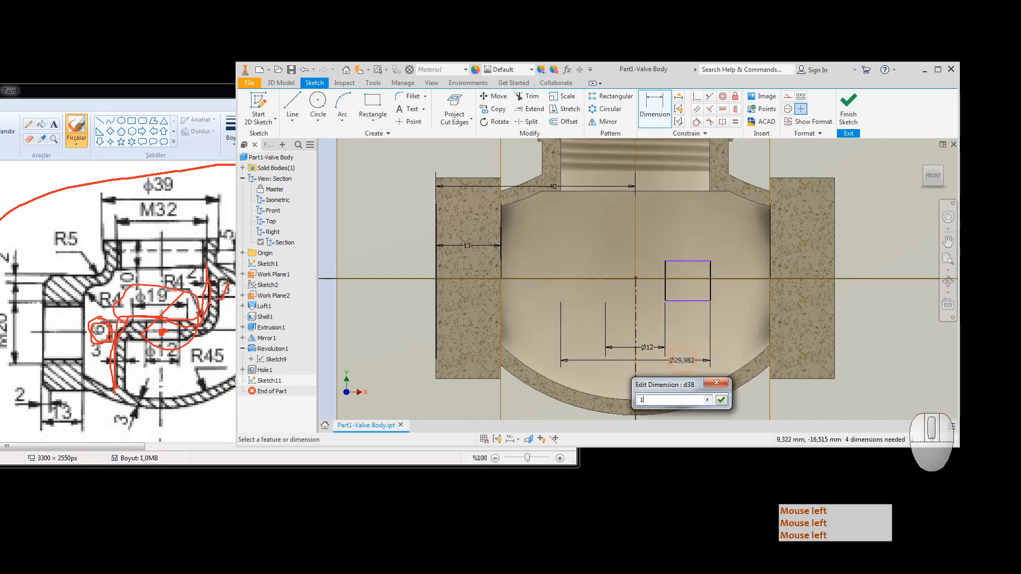
pyautogui.write('9')
pyautogui.press('Return')
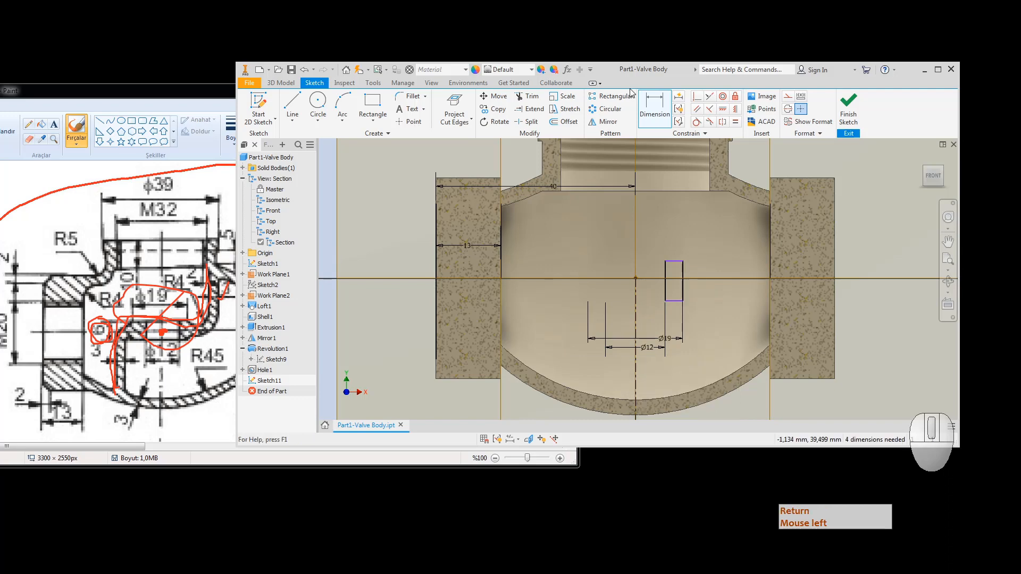
pyautogui.click(722, 121)
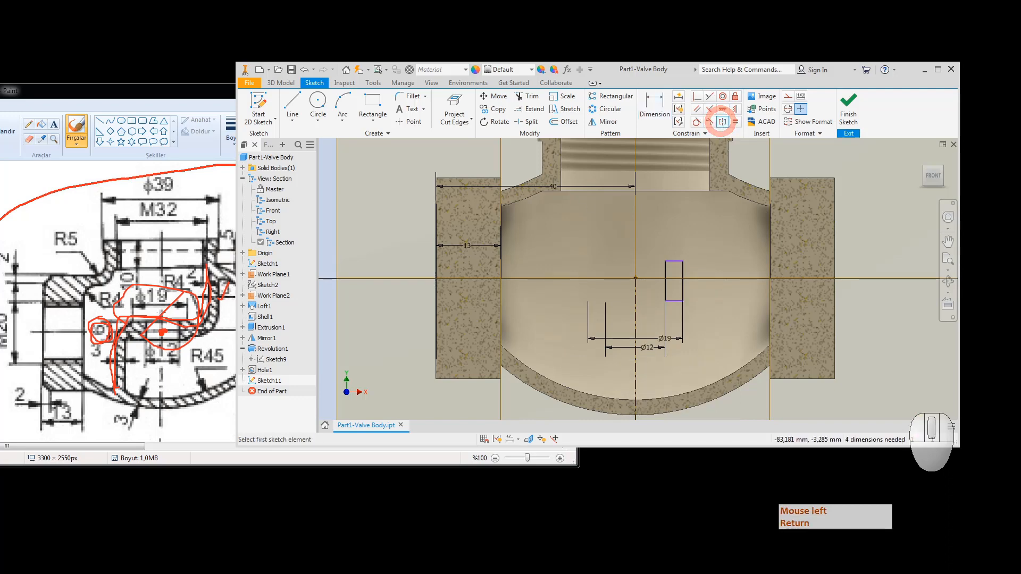
pyautogui.click(142, 319)
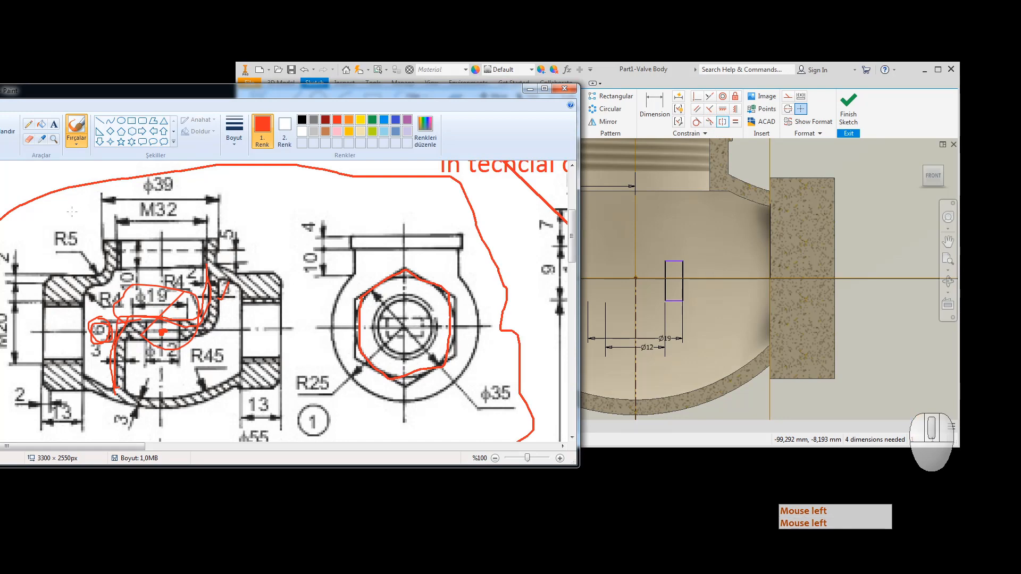
# Step: Undo the red scribbles around R4 and φ19, then draw red strokes beside φ12
pyautogui.hotkey('ctrl', 'z')
pyautogui.hotkey('ctrl', 'z')
pyautogui.hotkey('ctrl', 'z')
pyautogui.hotkey('ctrl', 'z')
pyautogui.hotkey('ctrl', 'z')
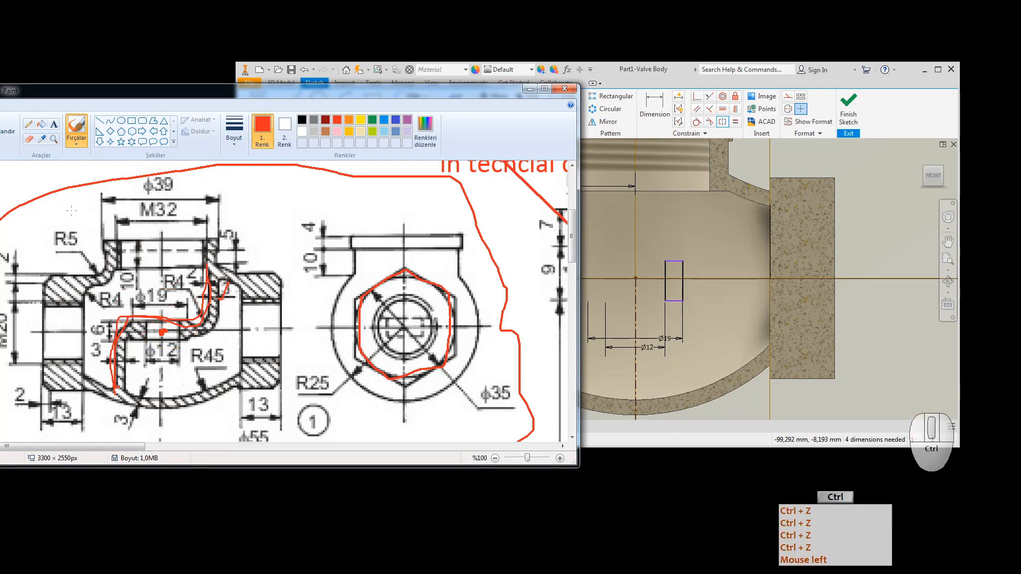
pyautogui.hotkey('ctrl', 'z')
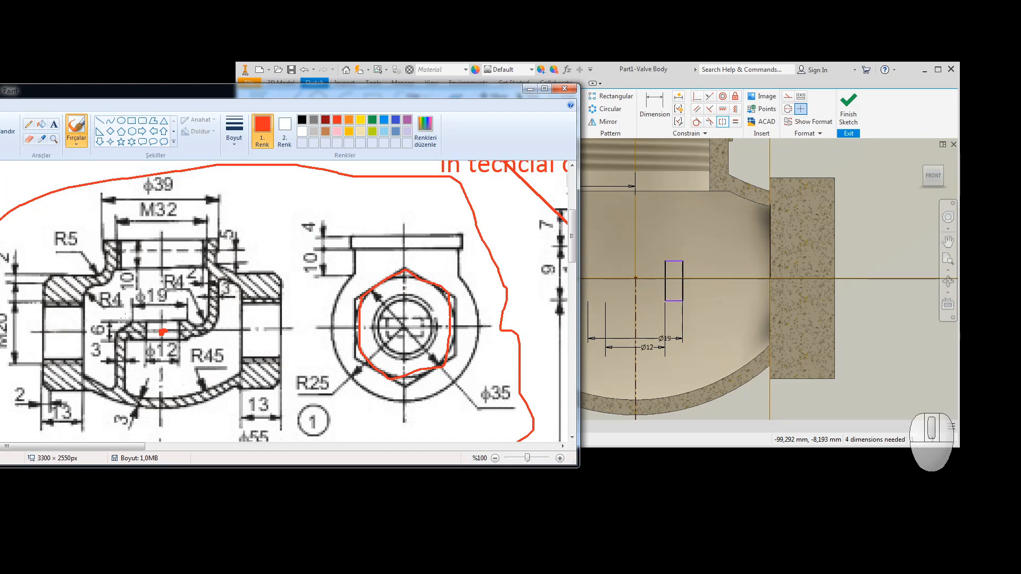
pyautogui.moveTo(129, 320)
pyautogui.mouseDown()
pyautogui.moveTo(170, 320)
pyautogui.moveTo(148, 330)
pyautogui.moveTo(166, 330)
pyautogui.moveTo(149, 341)
pyautogui.moveTo(192, 341)
pyautogui.mouseUp()
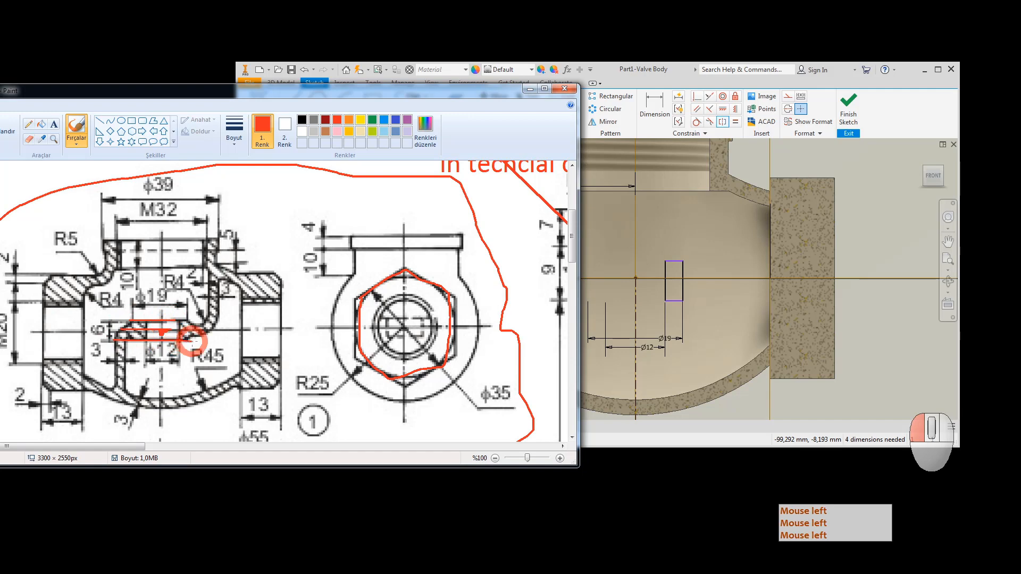
# Step: Make the rectangle's top and bottom edges symmetric about the horizontal axis
pyautogui.click(723, 123)
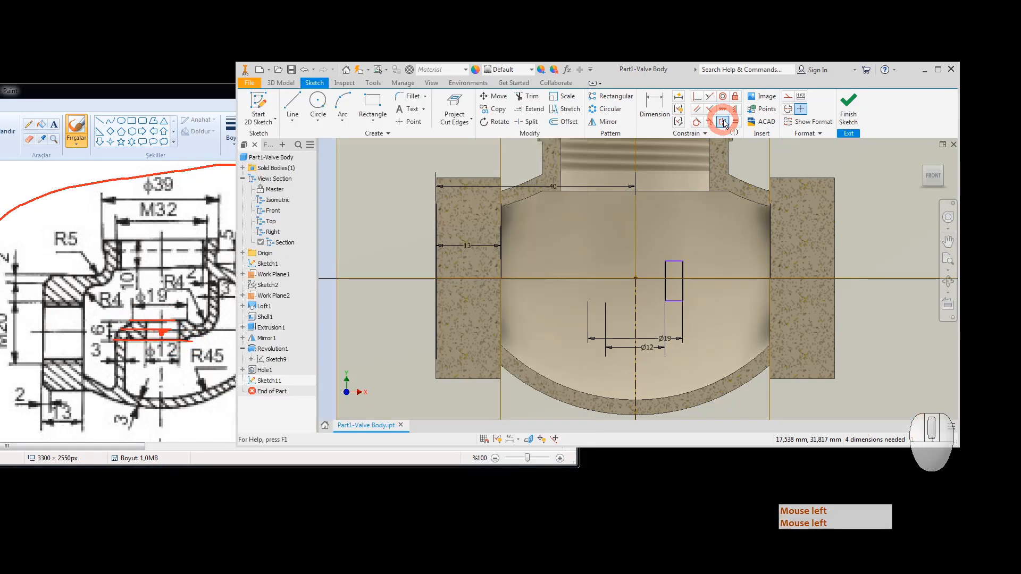
pyautogui.click(674, 260)
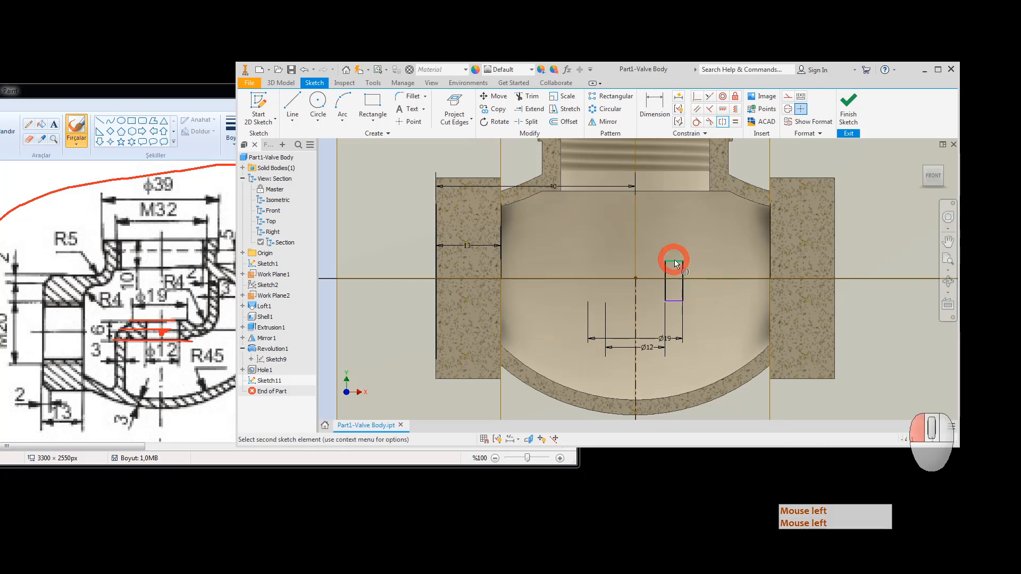
pyautogui.click(674, 300)
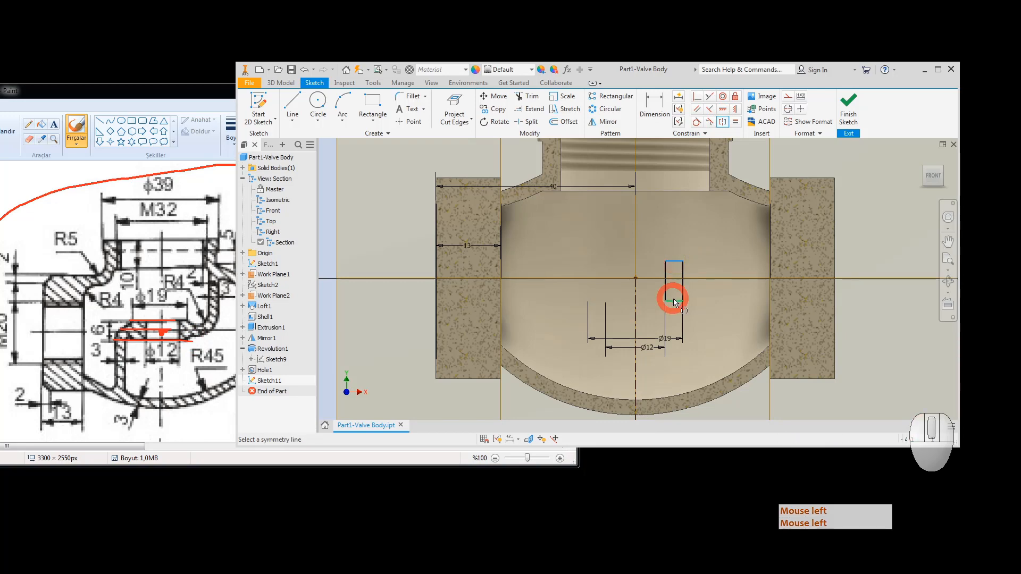
pyautogui.click(710, 280)
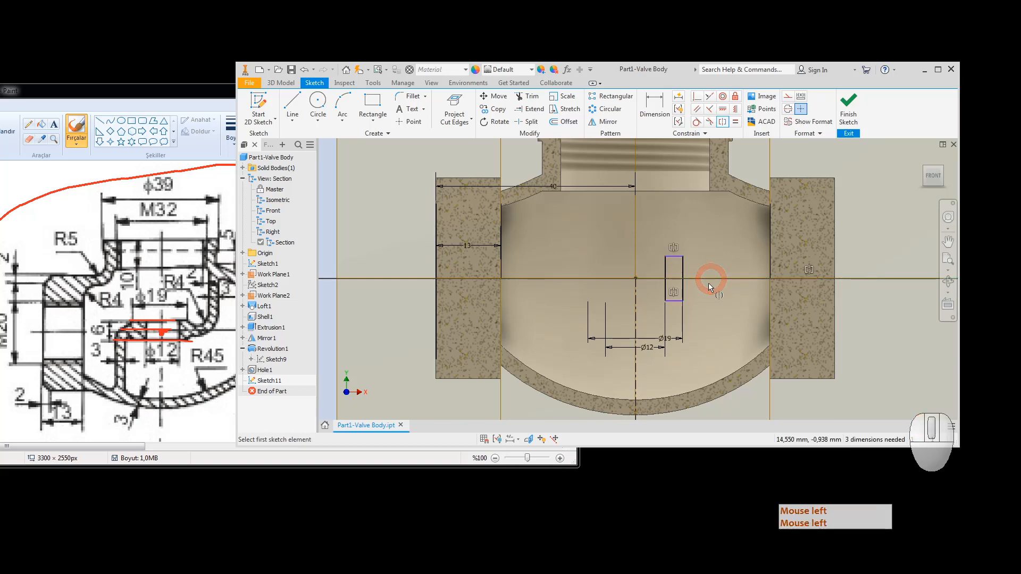
# Step: Dimension the rectangle height to 6 and finish the sketch
pyautogui.click(655, 101)
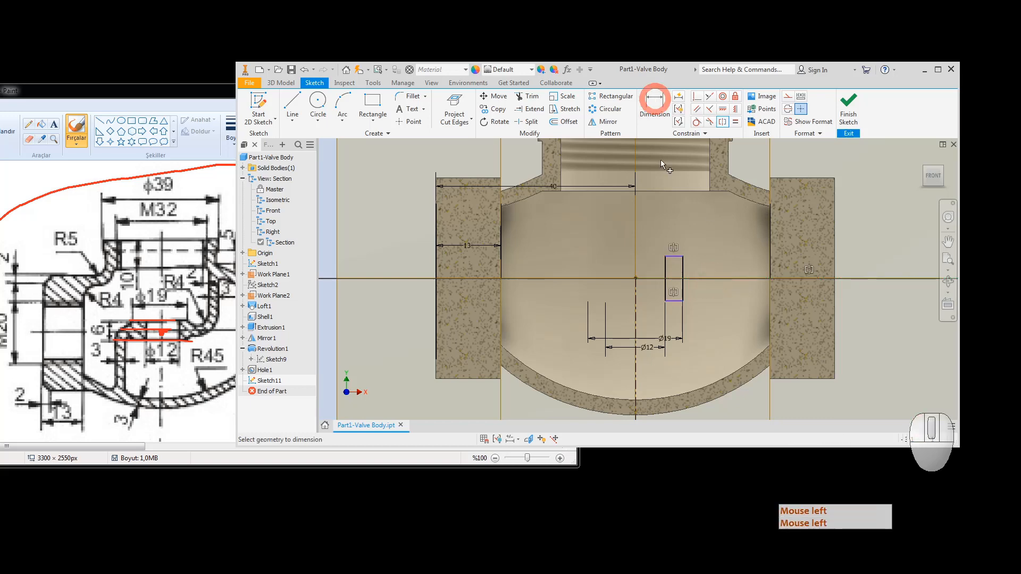
pyautogui.click(665, 269)
pyautogui.click(561, 267)
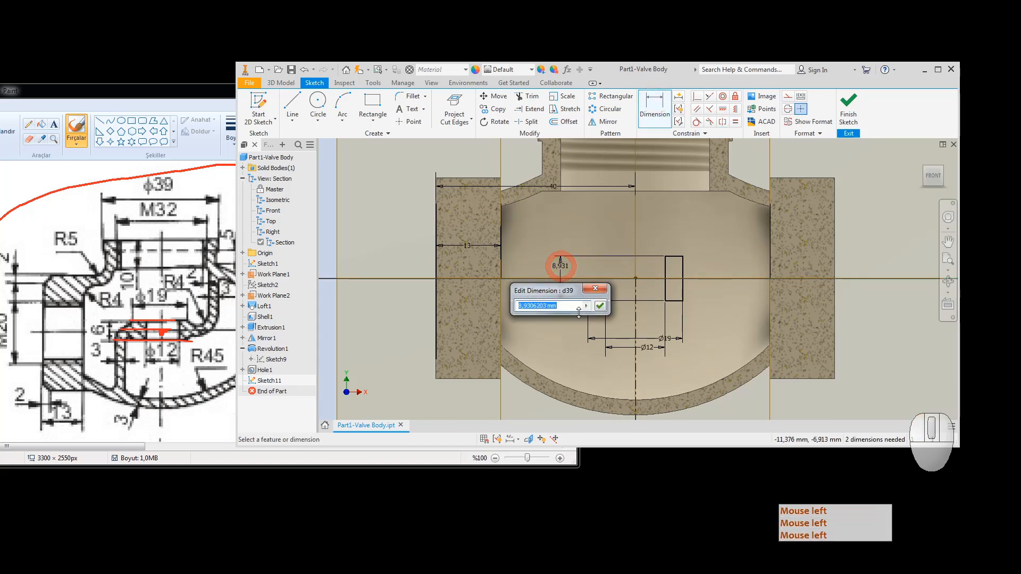
pyautogui.write('6')
pyautogui.press('Return')
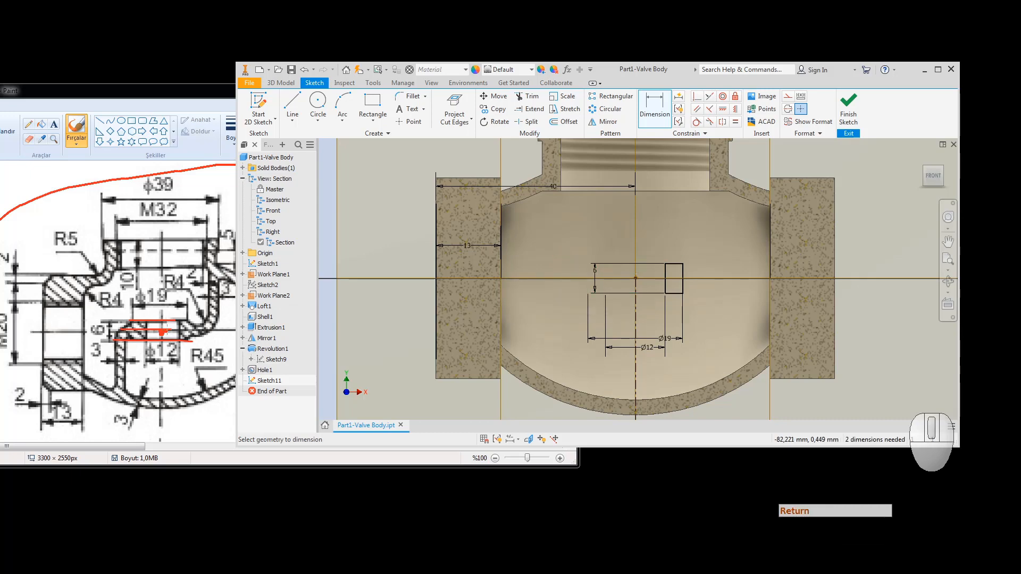
pyautogui.click(849, 104)
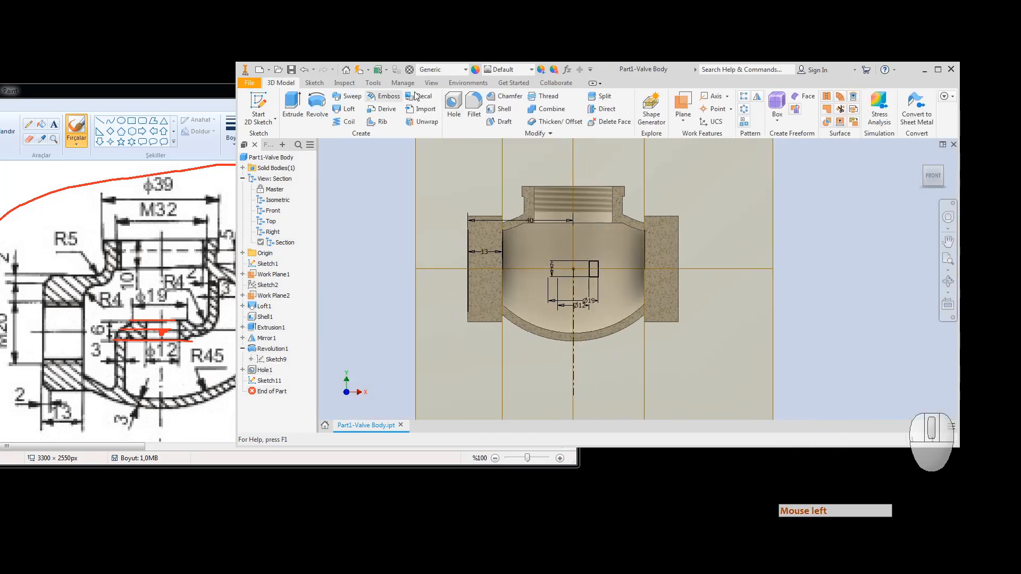
# Step: Revolve the Sketch11 rectangle a full 360° into the internal ring Revolution2, then start a new sketch
pyautogui.click(318, 106)
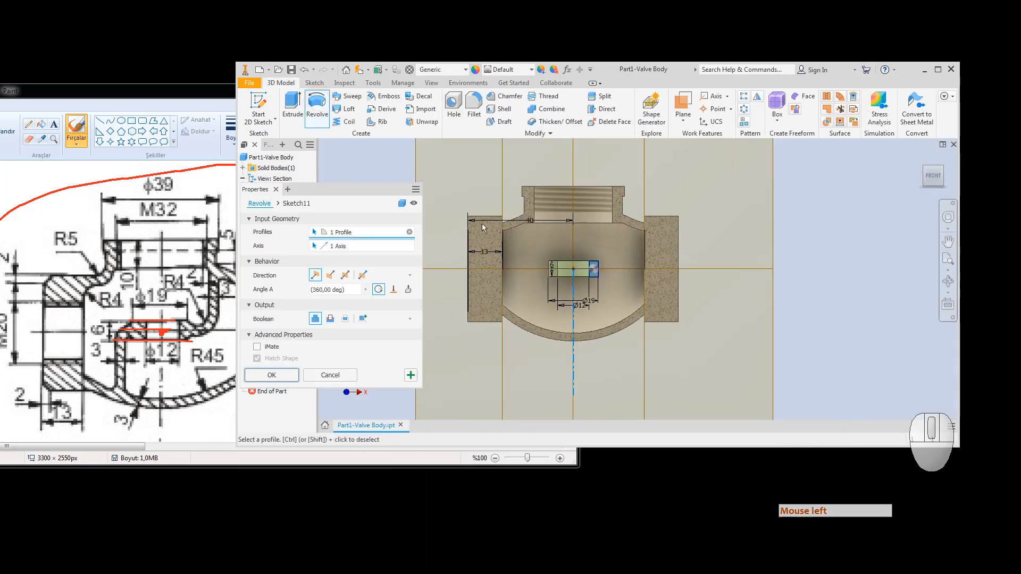
pyautogui.click(271, 375)
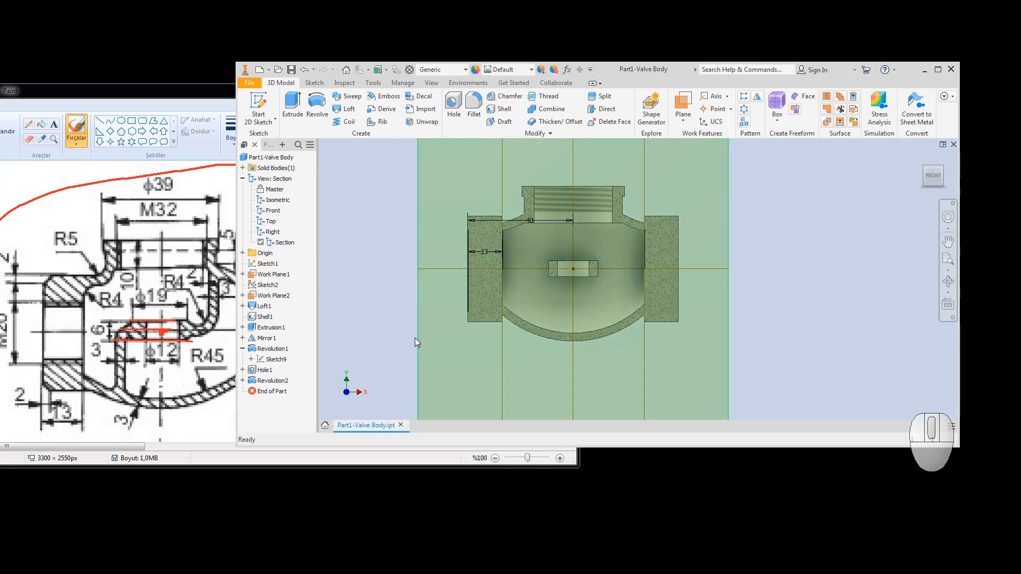
pyautogui.click(259, 107)
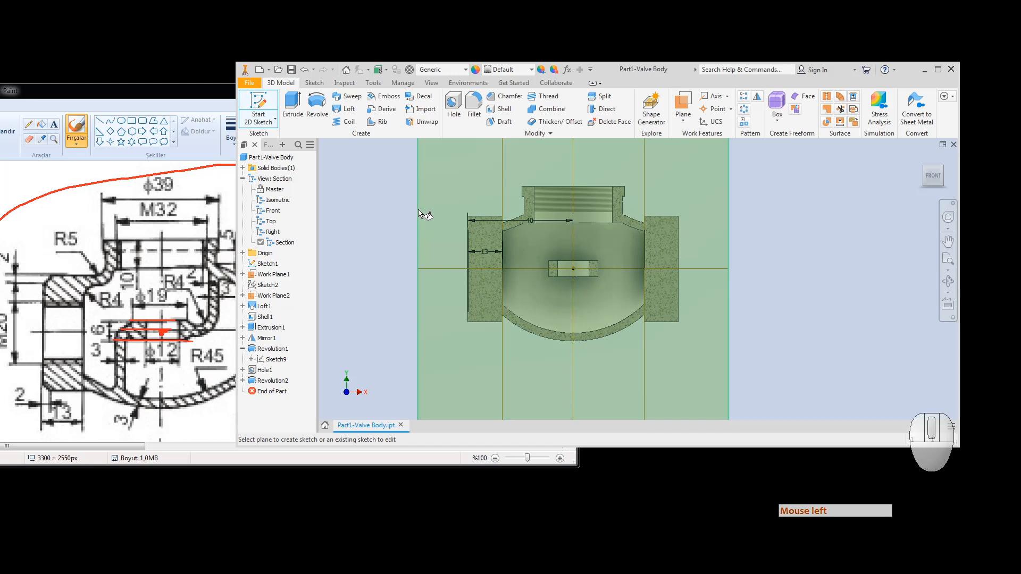
# Step: Place Sketch12 on the section plane and start Project Geometry to bring in model edges
pyautogui.click(417, 212)
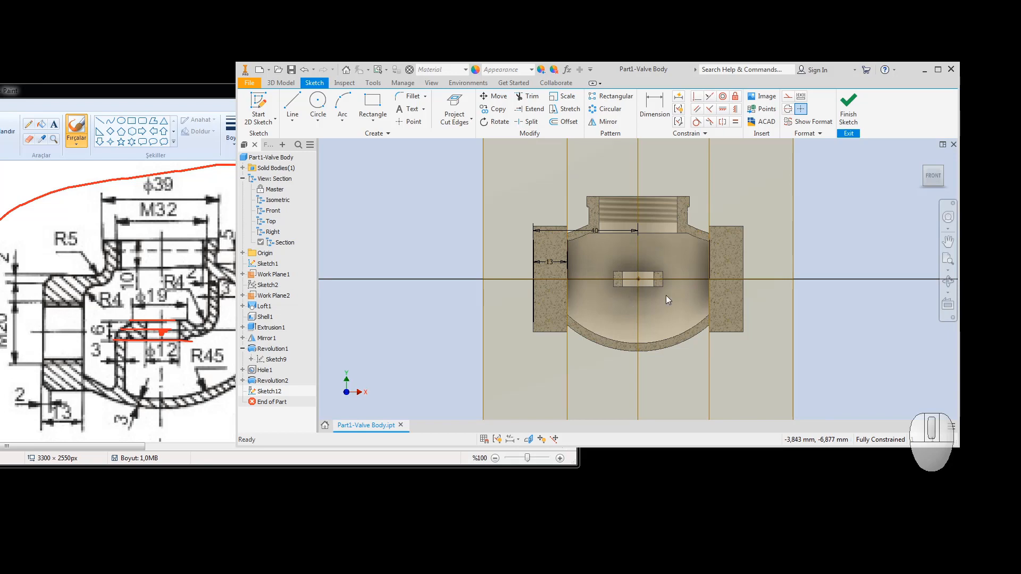
pyautogui.scroll(-3, 674, 268)
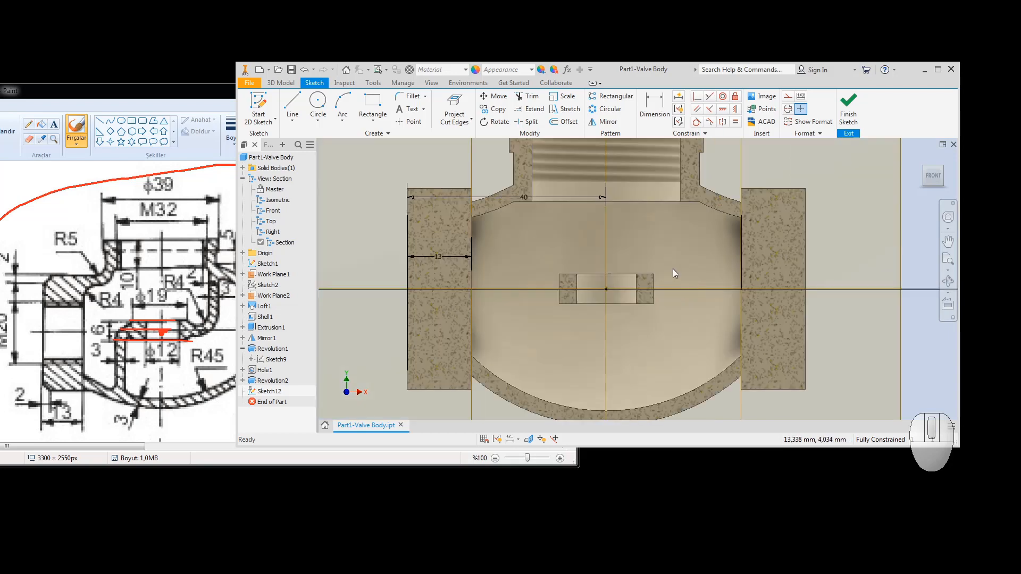
pyautogui.click(454, 121)
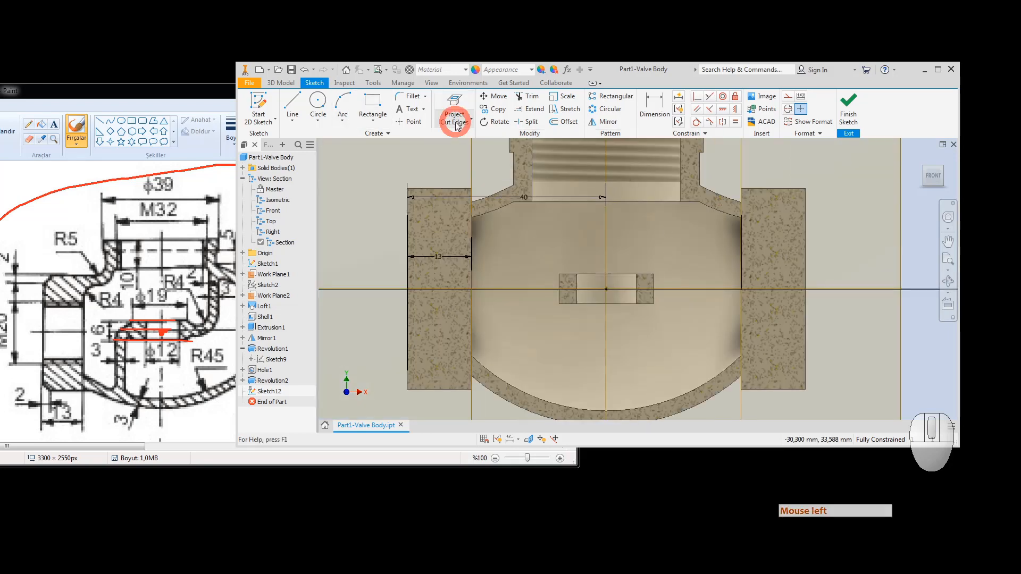
pyautogui.click(456, 136)
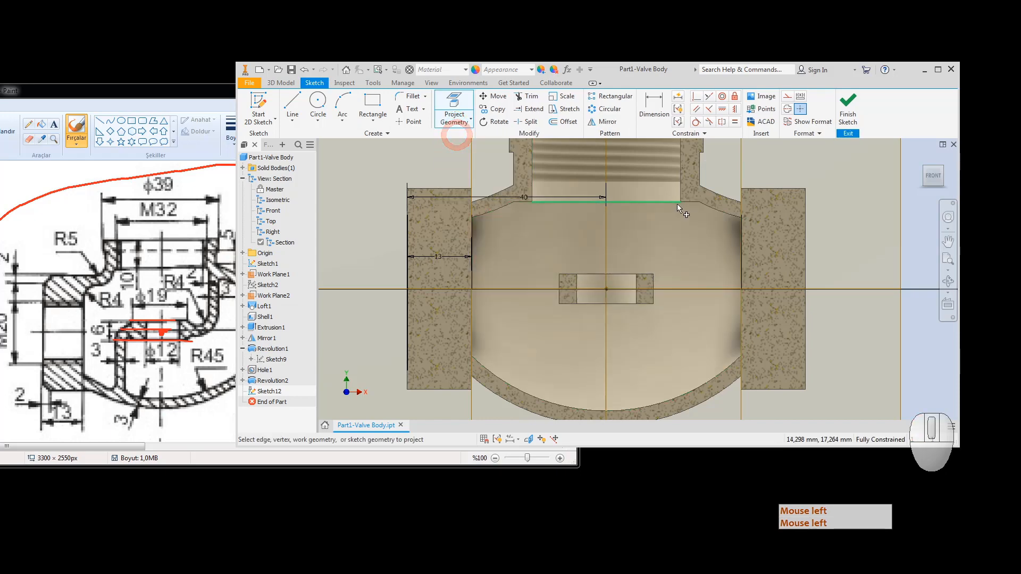
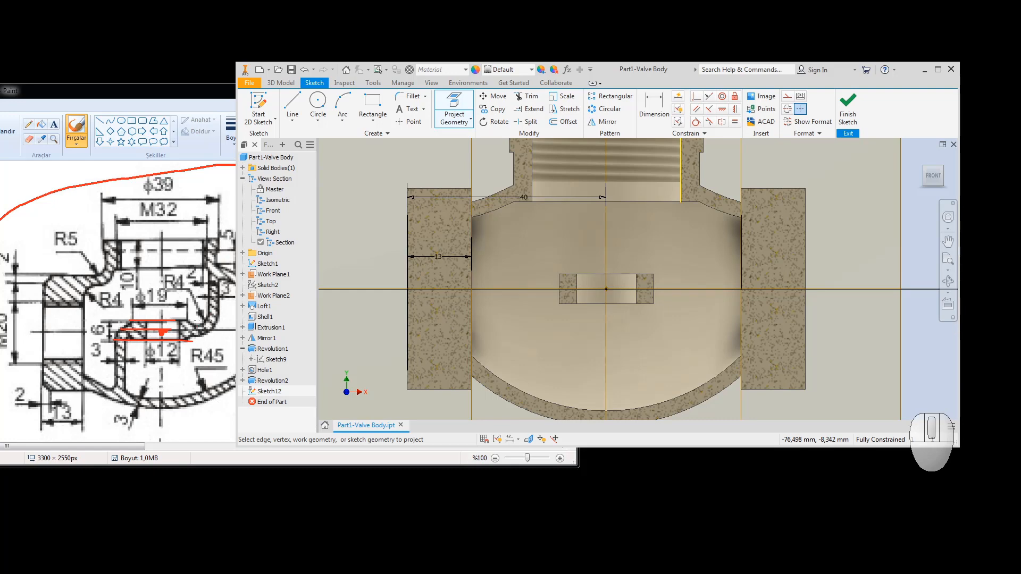
# Step: Draw a short horizontal line starting on the vertical sketch line
pyautogui.click(287, 103)
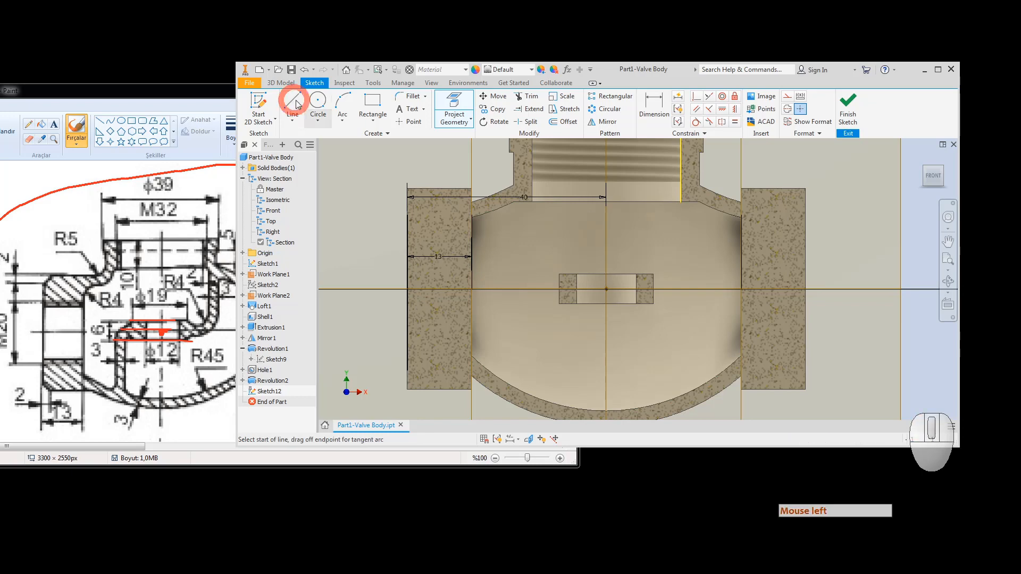
pyautogui.click(654, 281)
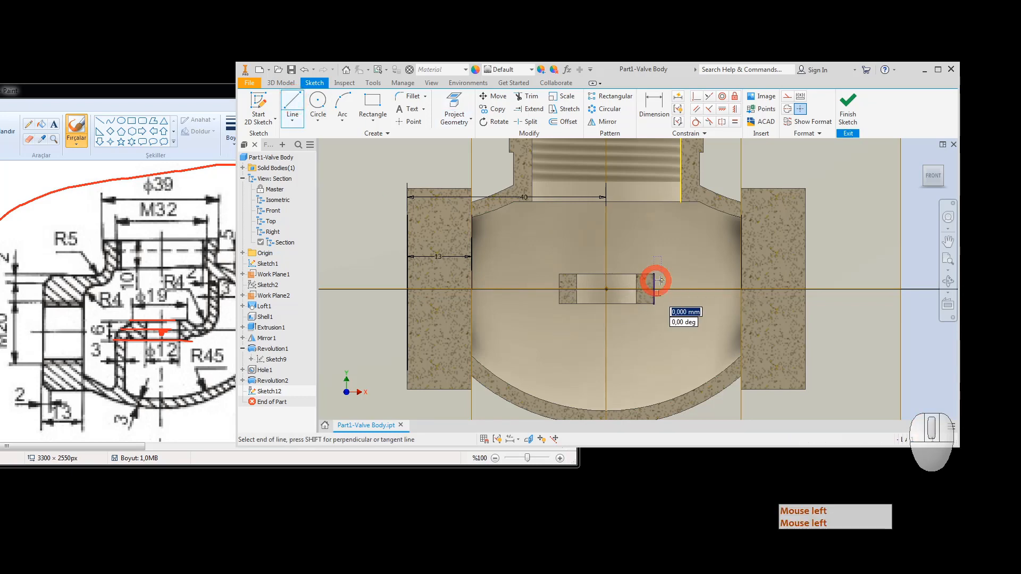
pyautogui.click(677, 280)
pyautogui.click(590, 330)
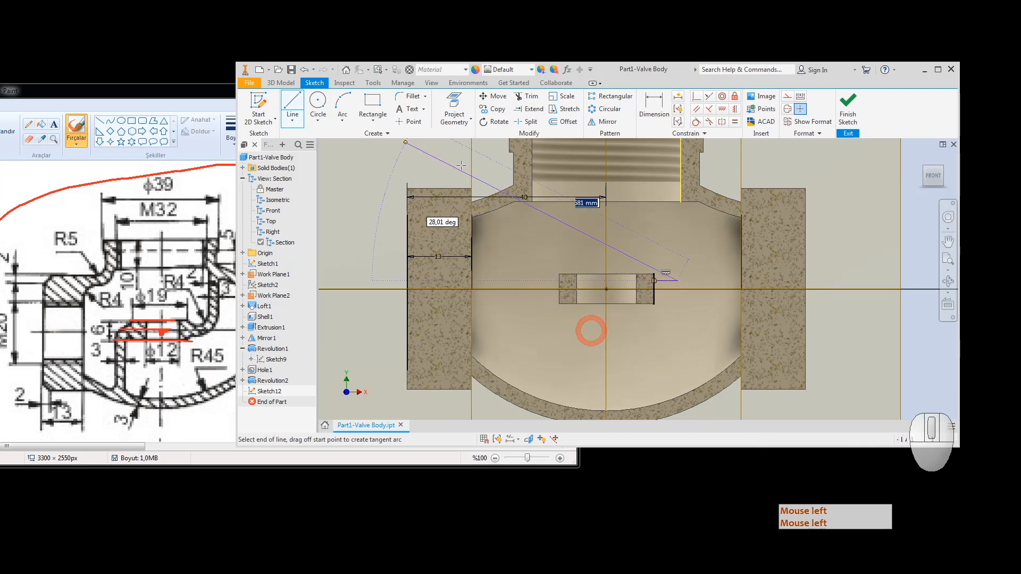
# Step: Draw a circle just above the short horizontal line
pyautogui.click(329, 110)
pyautogui.scroll(5, 702, 285)
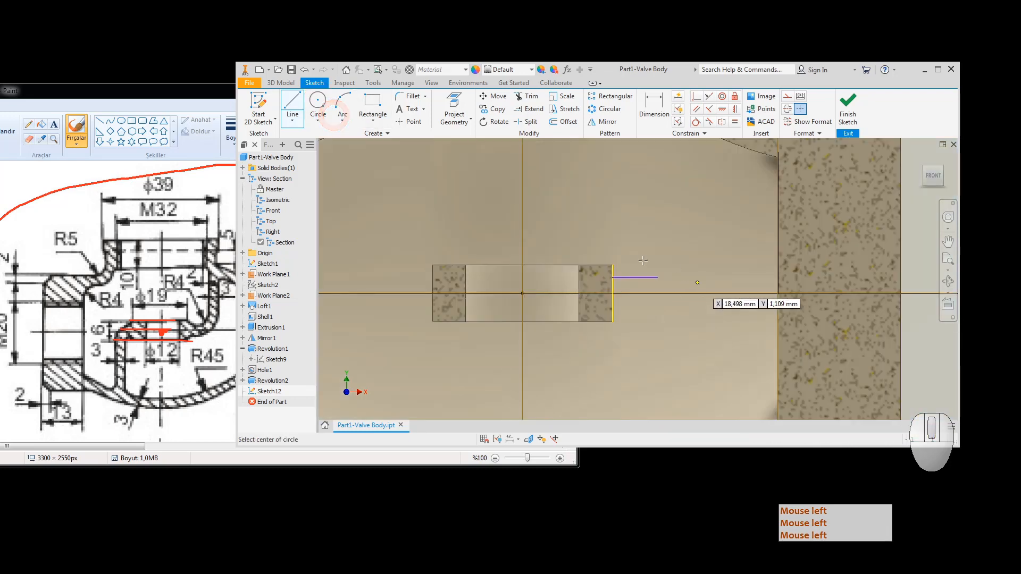
pyautogui.click(648, 251)
pyautogui.click(669, 278)
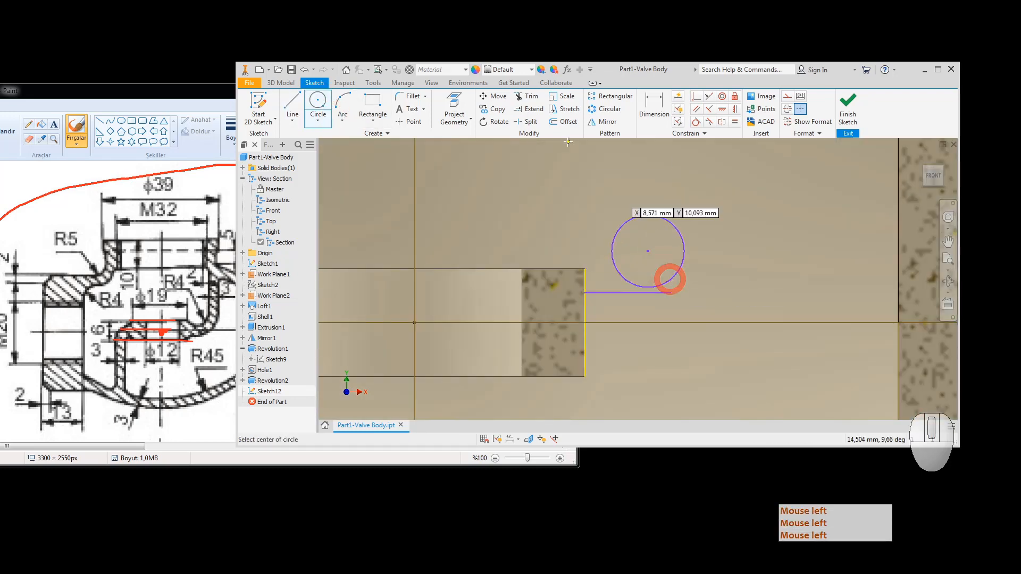
# Step: Dimension the circle as a radius of 4
pyautogui.click(654, 108)
pyautogui.click(682, 267)
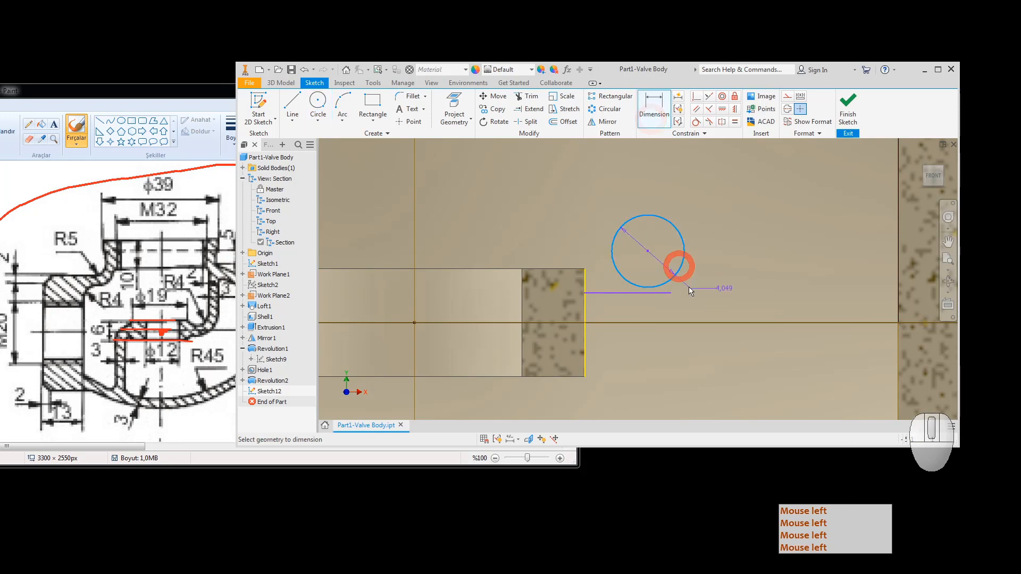
pyautogui.rightClick(691, 290)
pyautogui.click(722, 338)
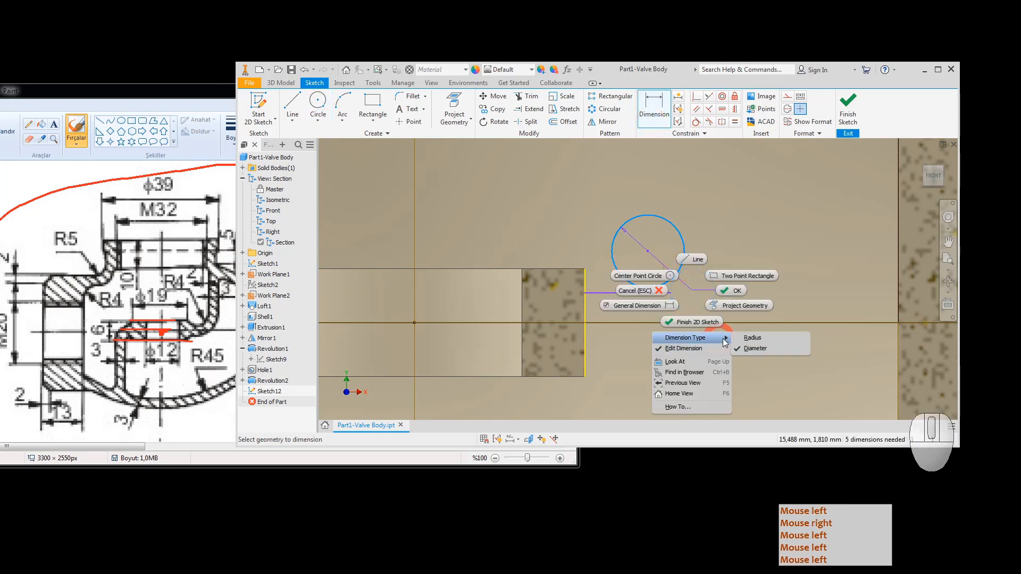
pyautogui.click(750, 339)
pyautogui.click(742, 349)
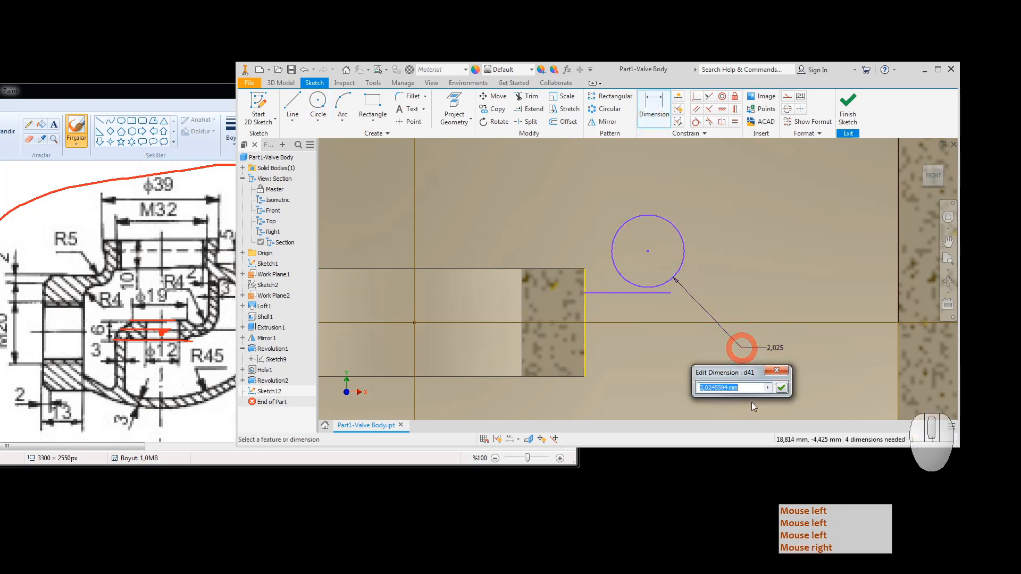
pyautogui.write('4')
pyautogui.press('Return')
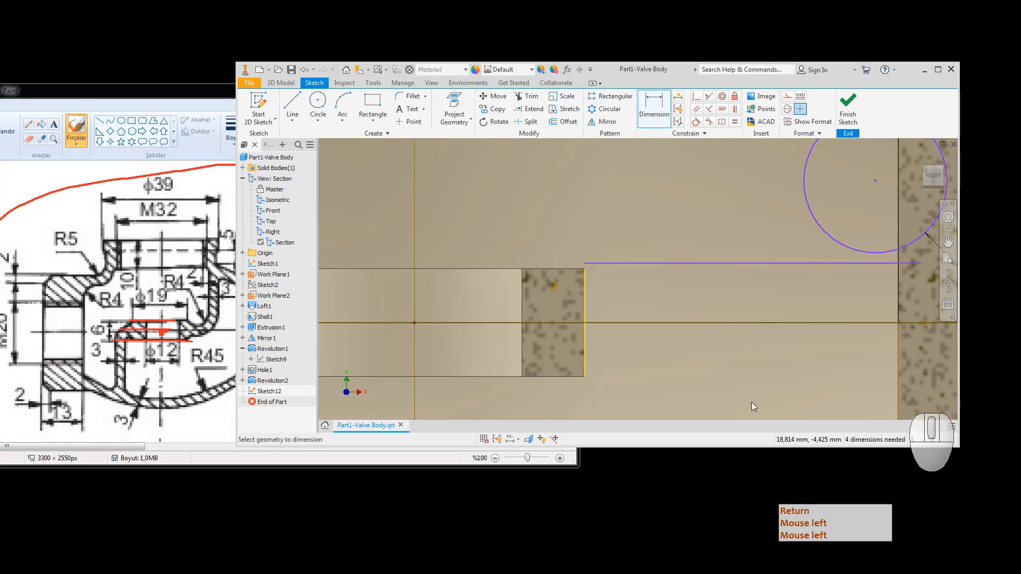
pyautogui.scroll(-3, 692, 338)
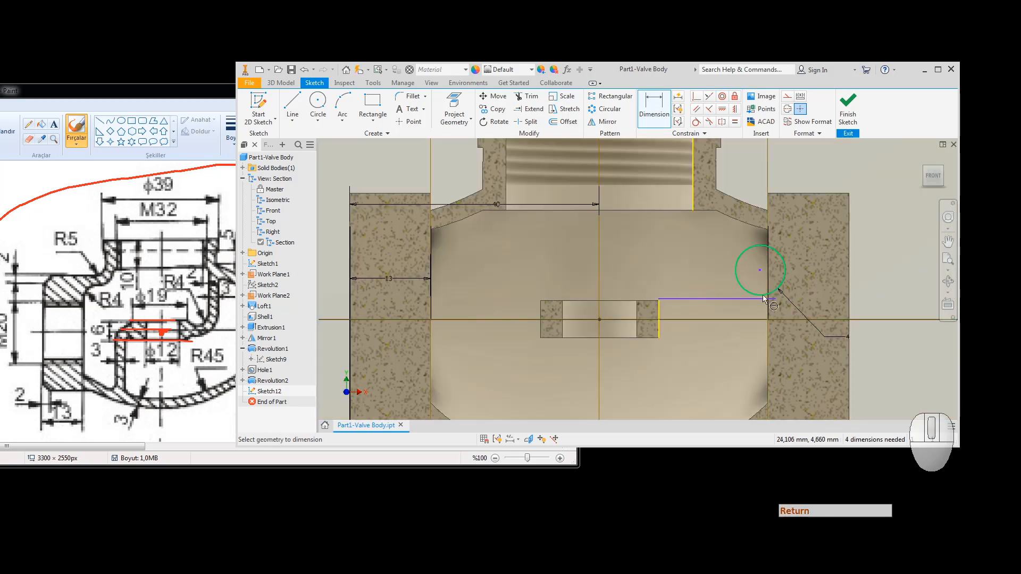
pyautogui.press('Escape')
# Step: Shorten the line, move the circle left, and make it tangent to the vertical and short lines
pyautogui.moveTo(776, 301); pyautogui.dragTo(700, 302)
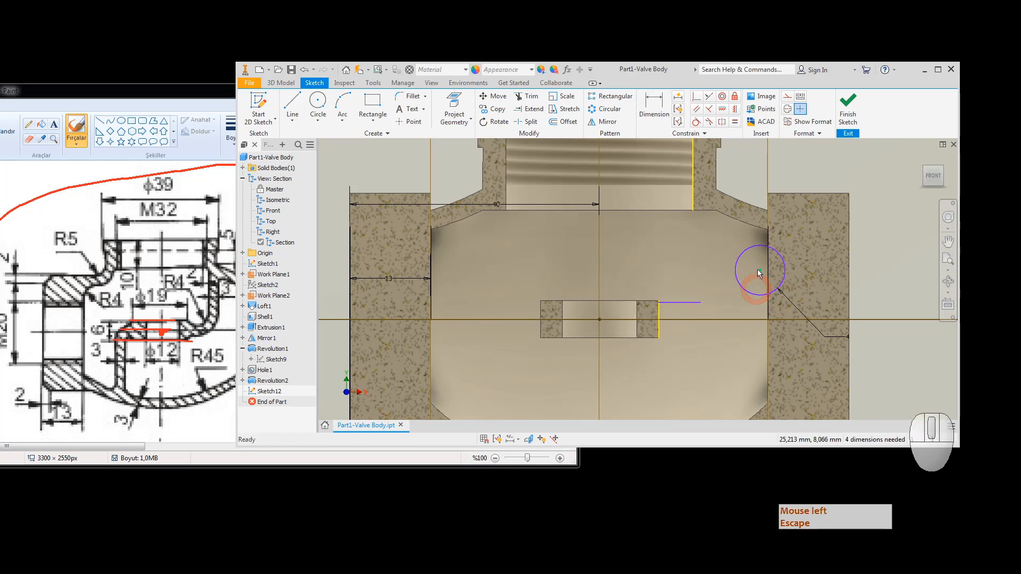
pyautogui.moveTo(759, 274); pyautogui.dragTo(676, 280)
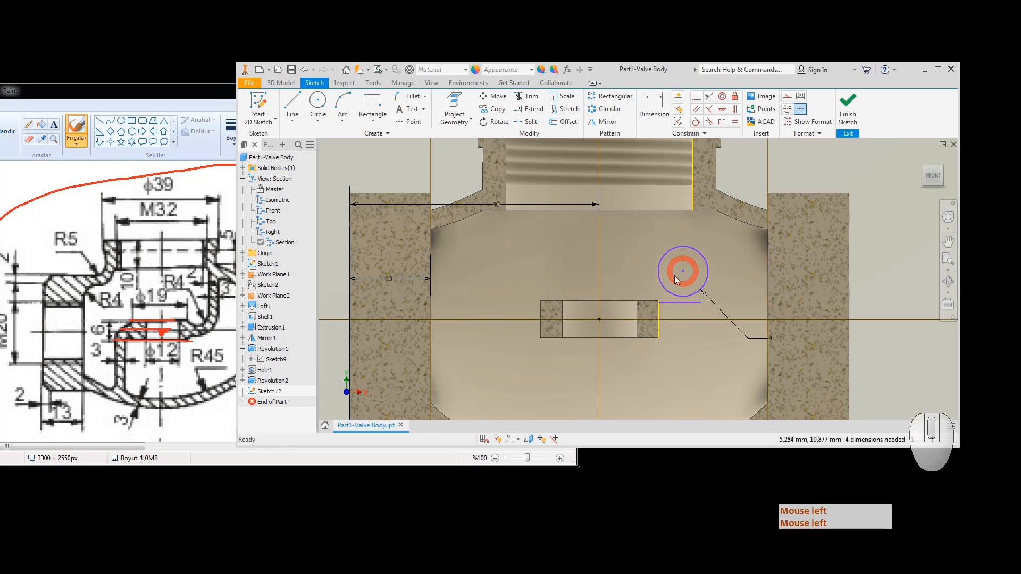
pyautogui.click(695, 123)
pyautogui.click(707, 272)
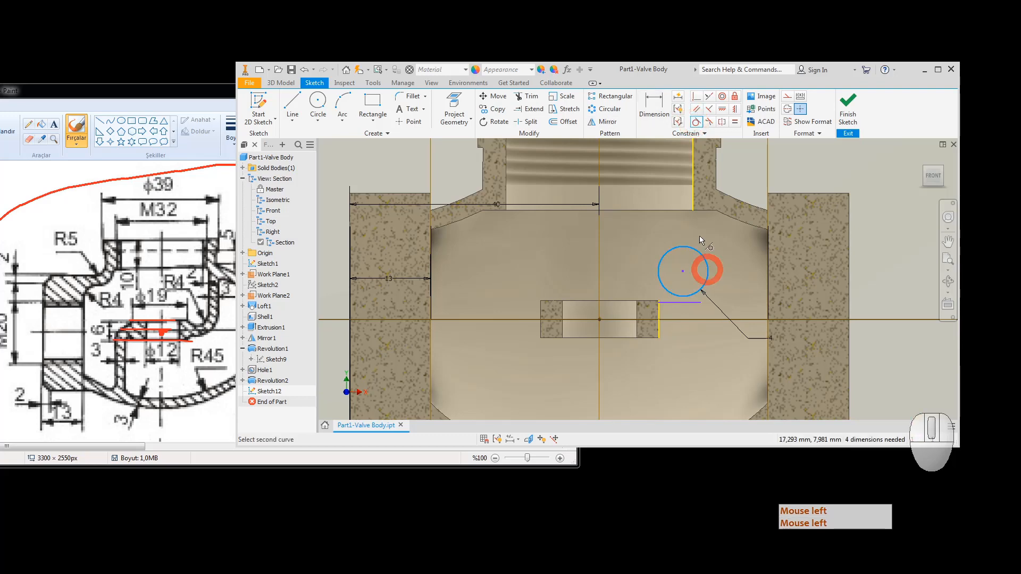
pyautogui.click(694, 203)
pyautogui.click(678, 292)
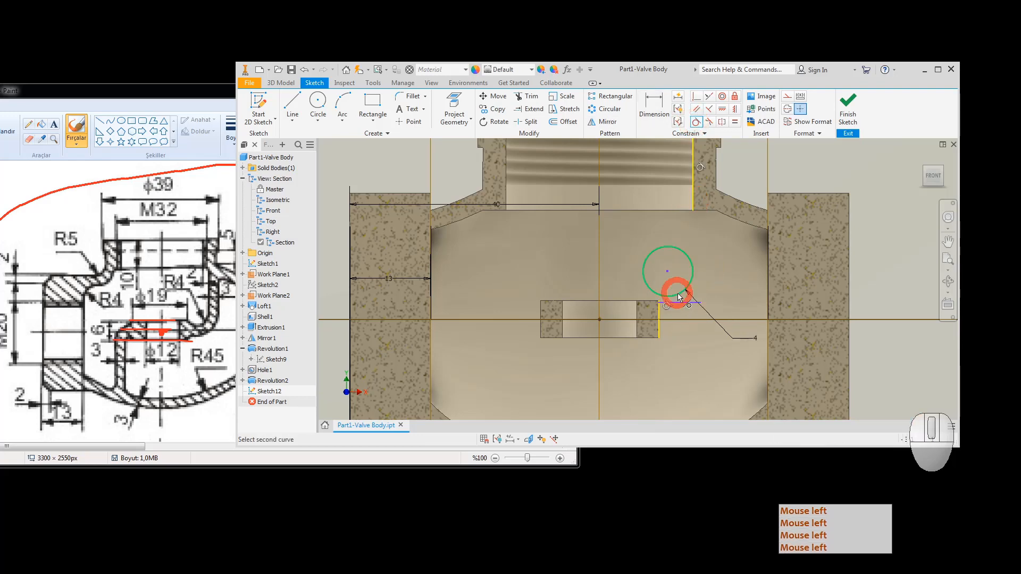
pyautogui.click(679, 302)
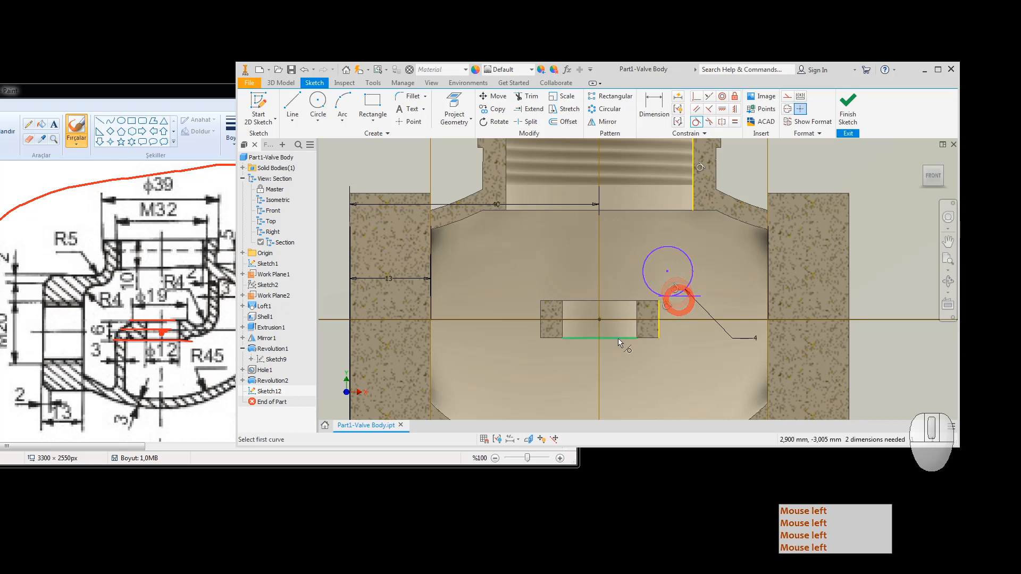
# Step: Begin dimensioning the short horizontal line, then return to sketching
pyautogui.click(654, 106)
pyautogui.click(686, 296)
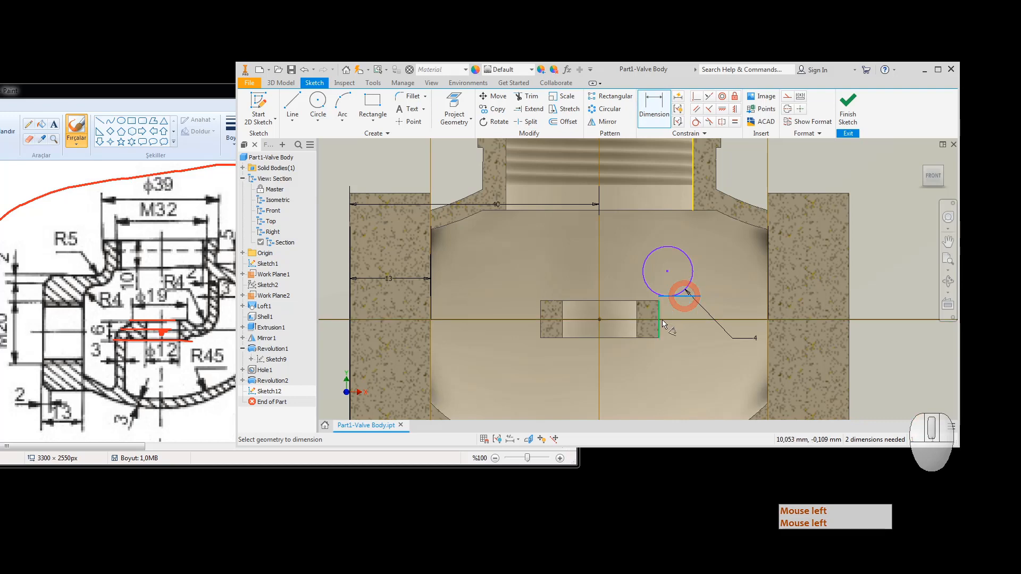
pyautogui.click(317, 101)
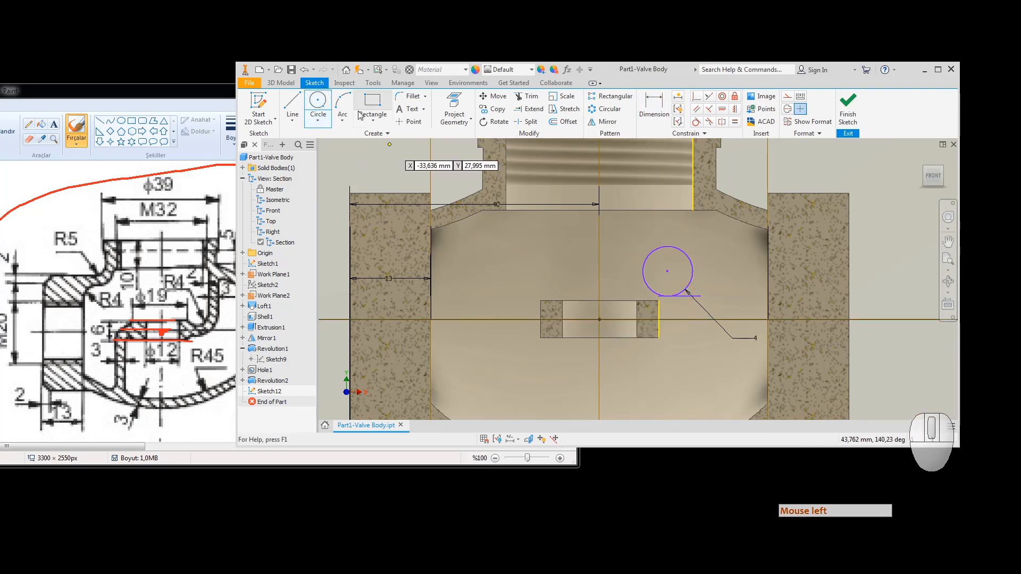
pyautogui.click(300, 101)
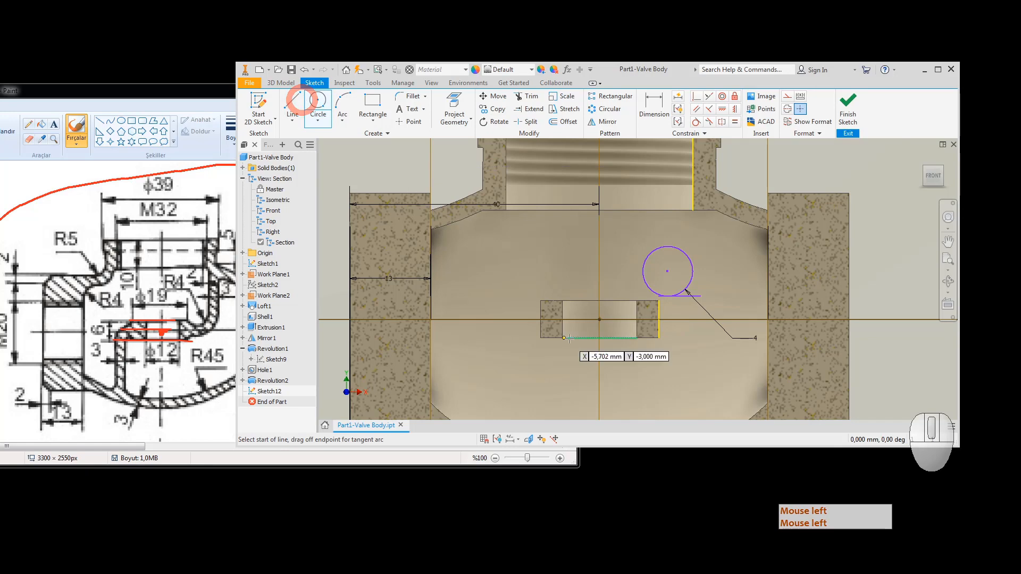
# Step: Draw a horizontal axis line from the rectangle's centre point
pyautogui.click(599, 320)
pyautogui.click(727, 320)
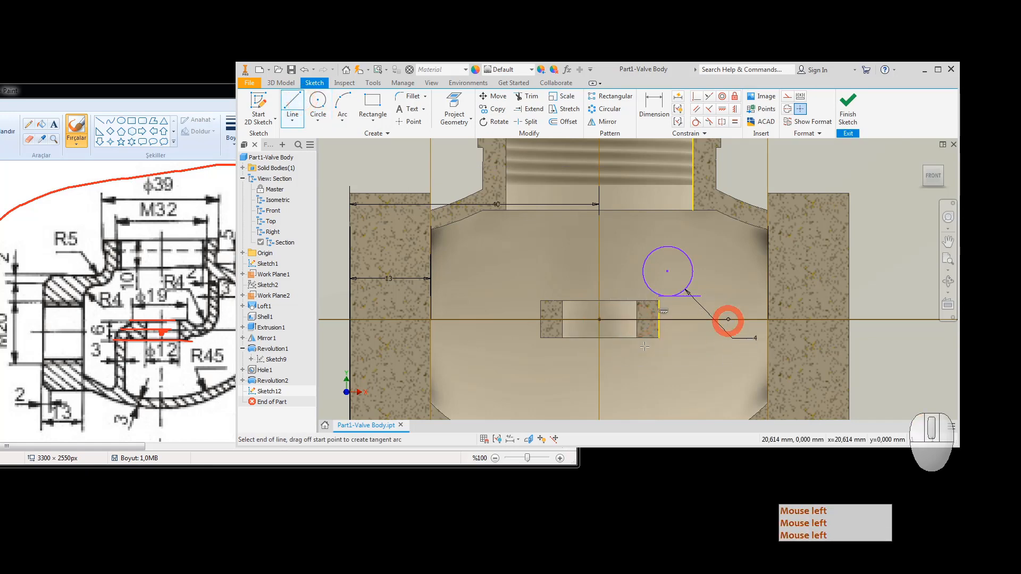
pyautogui.press('Escape')
pyautogui.press('Escape')
# Step: Dimension the short tangent line 1,5 mm above the horizontal axis
pyautogui.click(654, 106)
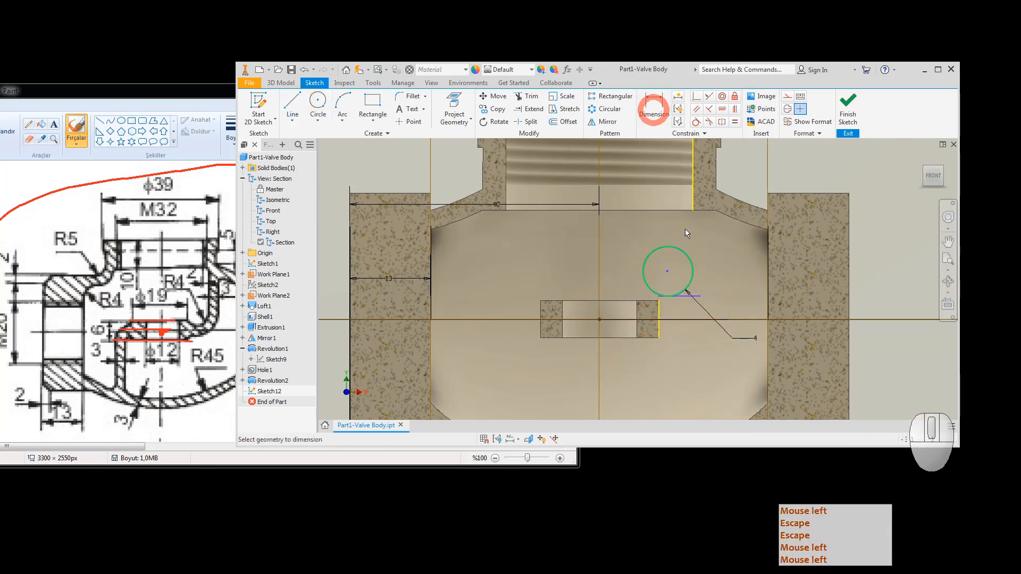
pyautogui.click(684, 296)
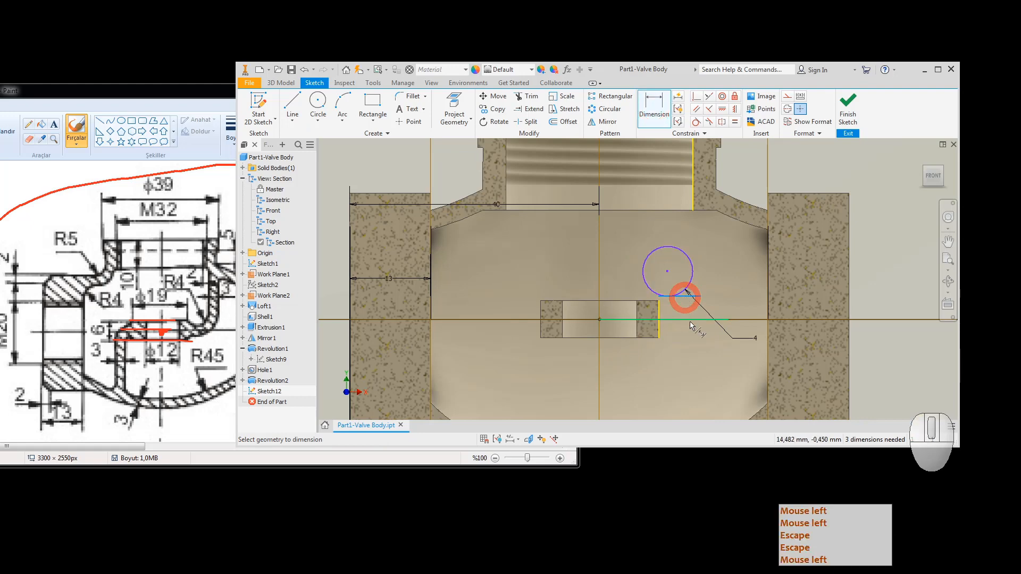
pyautogui.click(684, 318)
pyautogui.click(731, 306)
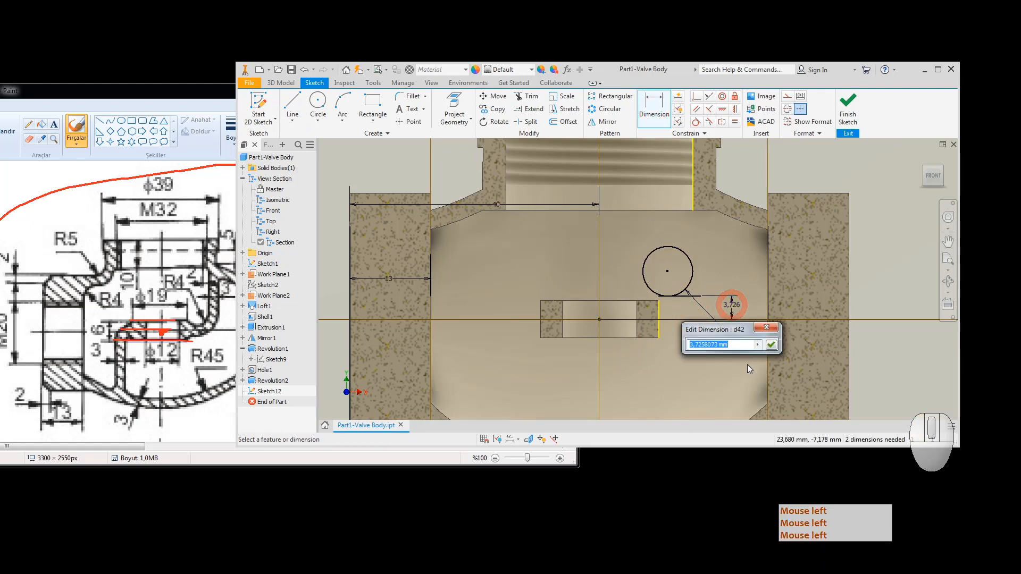
pyautogui.write('1.')
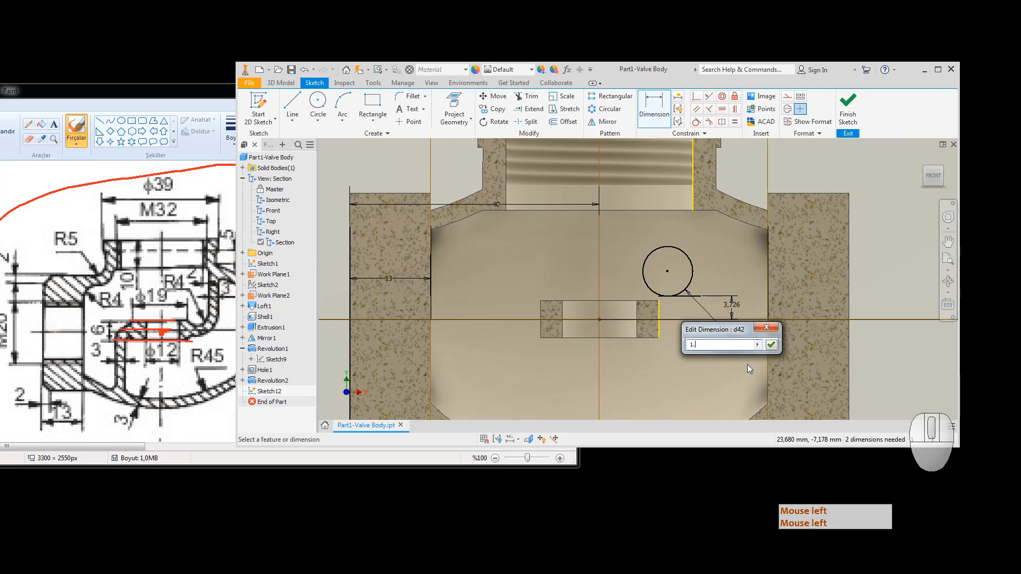
pyautogui.write(',5')
pyautogui.press('Return')
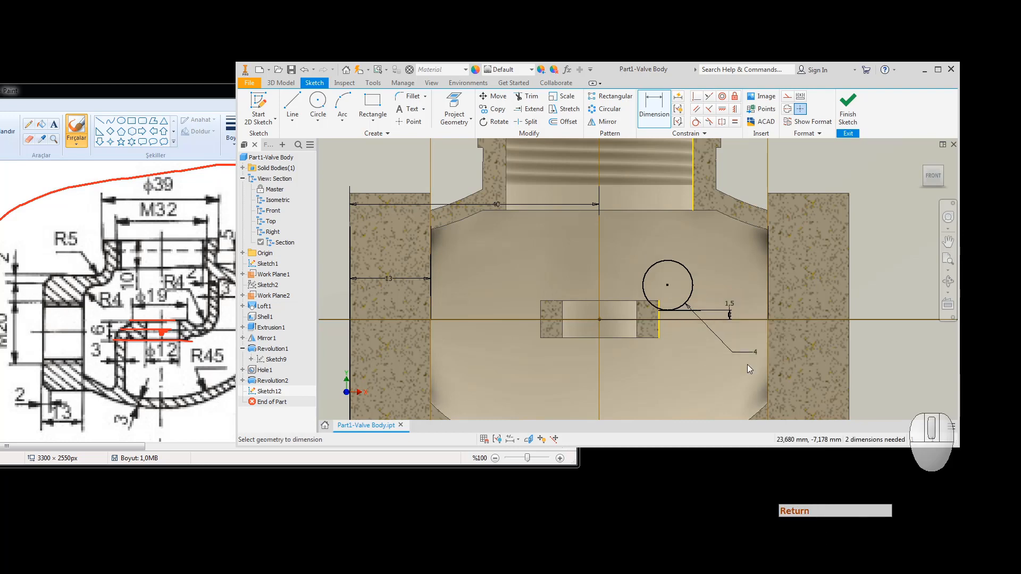
# Step: Draw a vertical line from the top edge's end down past the circle
pyautogui.click(292, 108)
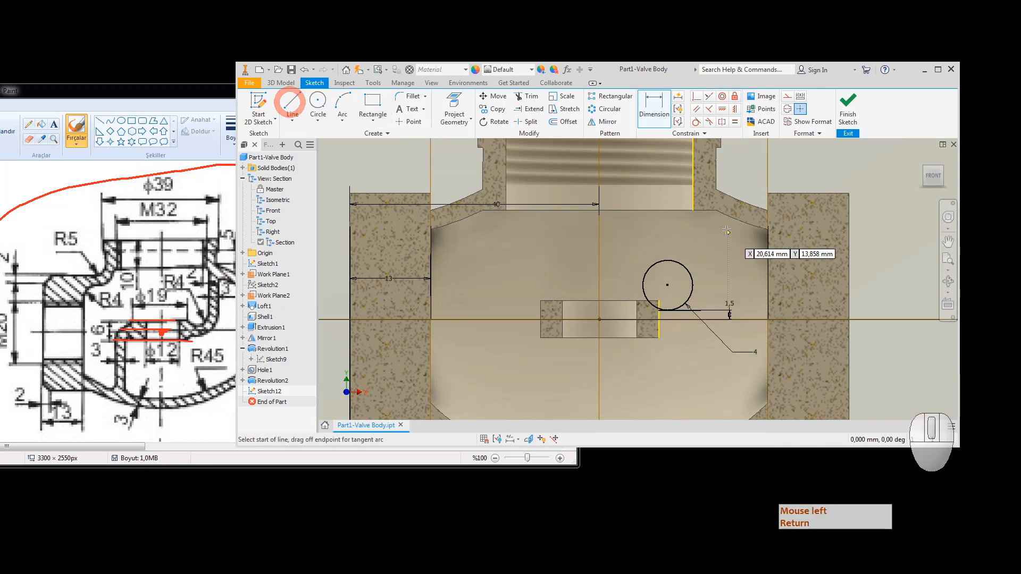
pyautogui.click(693, 208)
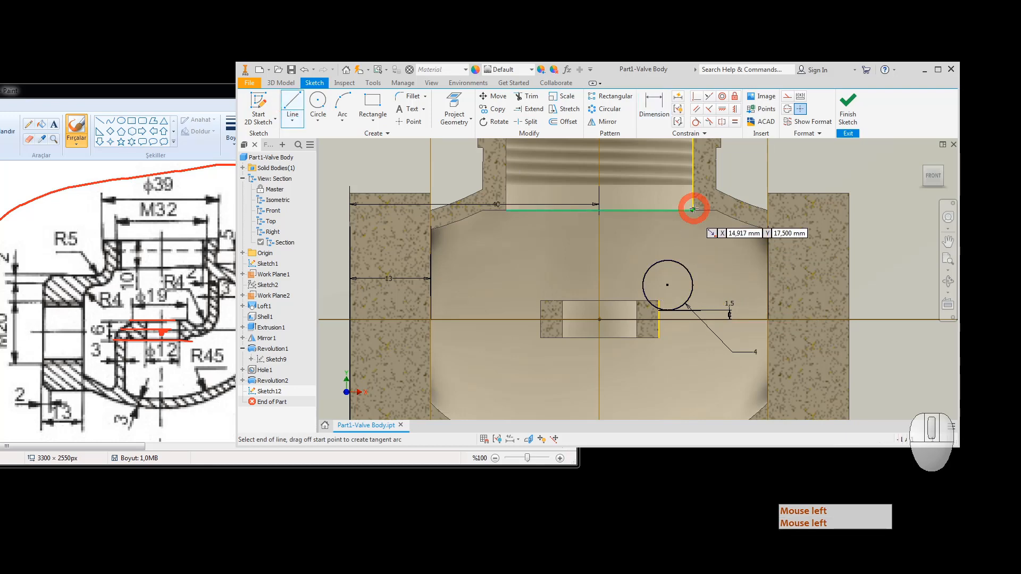
pyautogui.click(693, 340)
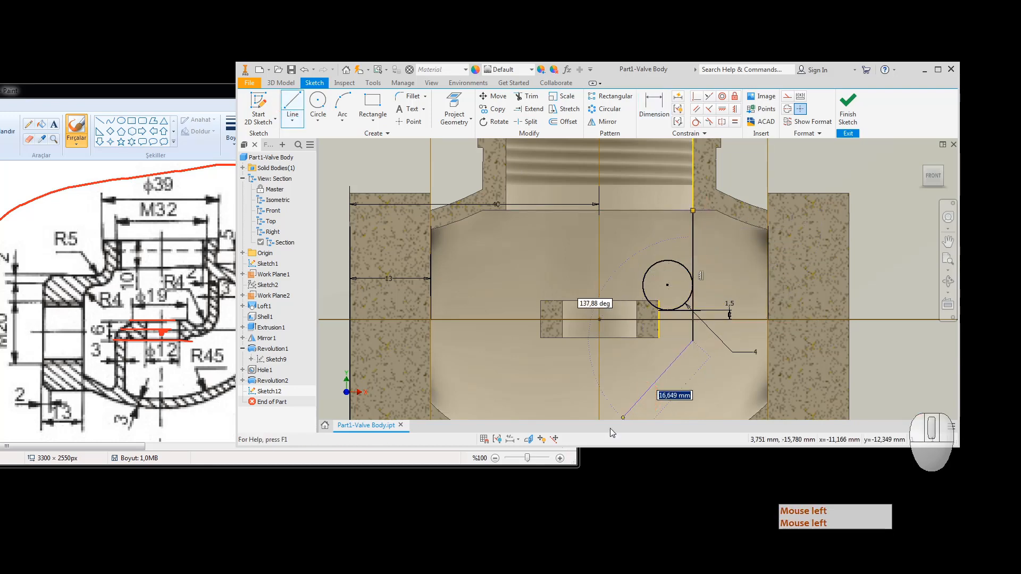
pyautogui.press('Escape')
# Step: Trim the circle to a quarter arc and remove the leftover line pieces
pyautogui.click(526, 97)
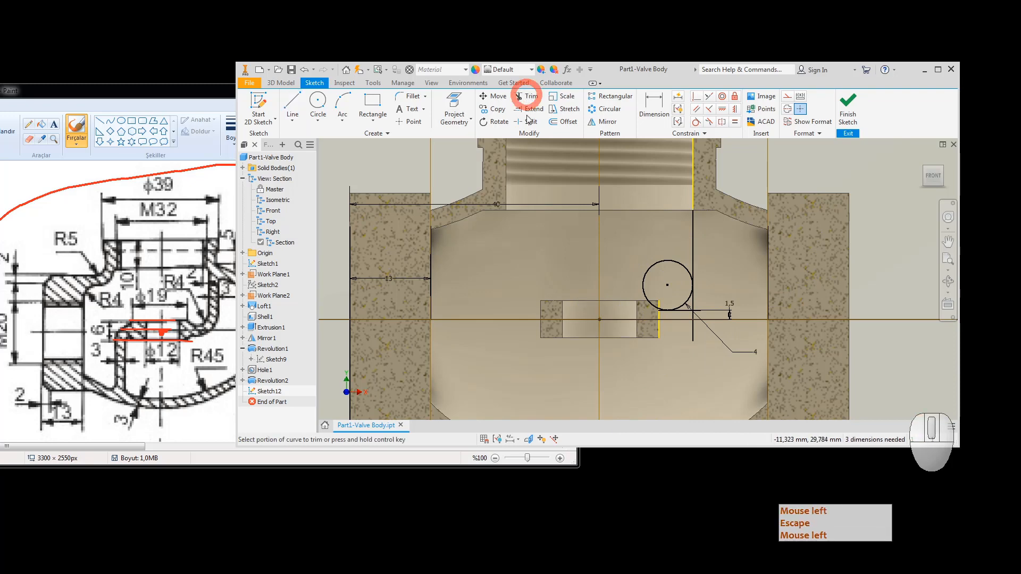
pyautogui.click(649, 266)
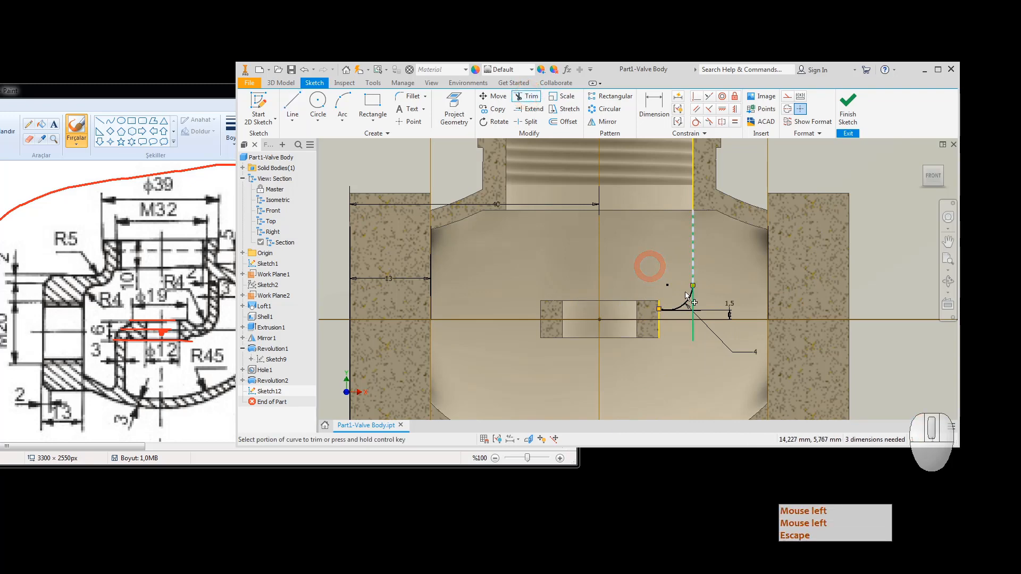
pyautogui.click(692, 332)
pyautogui.scroll(5, 699, 313)
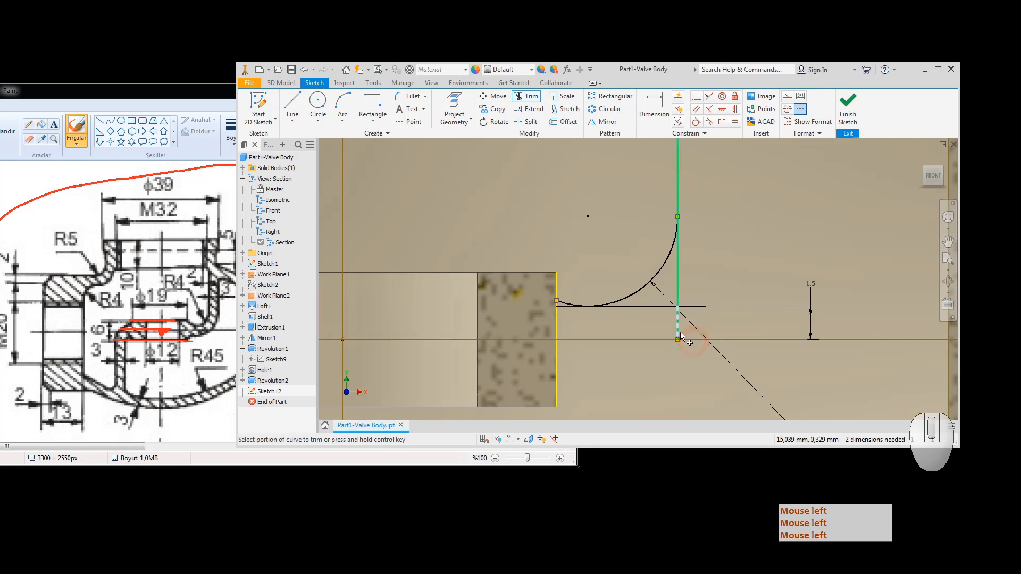
pyautogui.click(676, 333)
pyautogui.click(678, 295)
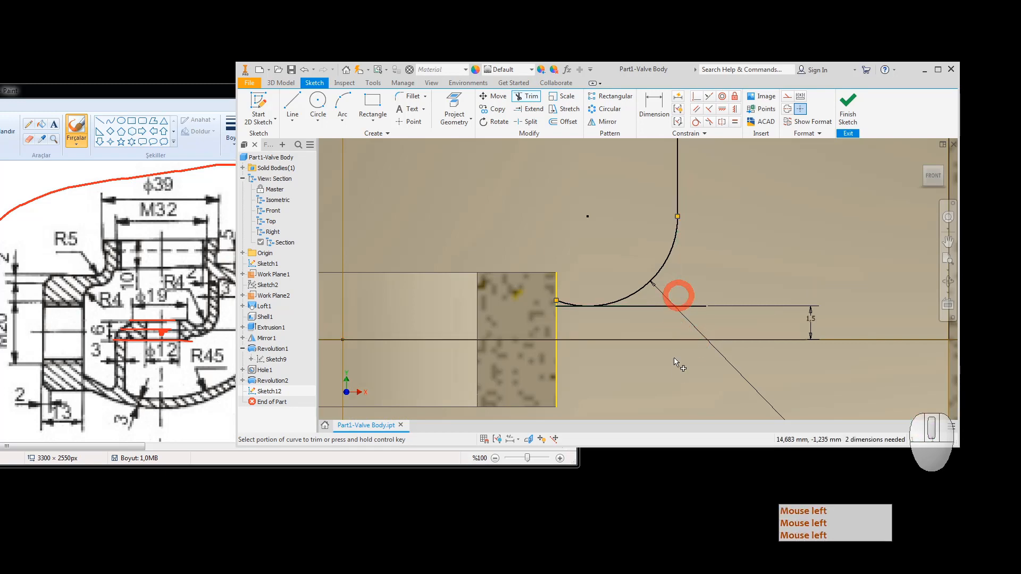
pyautogui.scroll(-5, 728, 247)
pyautogui.moveTo(728, 260)
pyautogui.mouseDown(button='middle')
pyautogui.moveTo(663, 354)
pyautogui.moveTo(673, 307)
pyautogui.mouseUp(button='middle')
pyautogui.scroll(8, 649, 314)
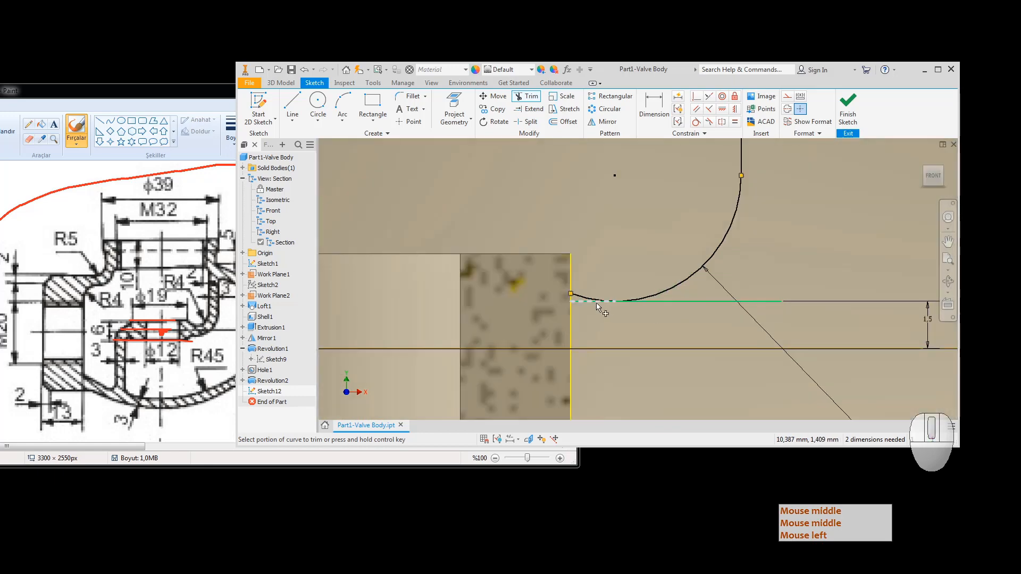
pyautogui.click(577, 298)
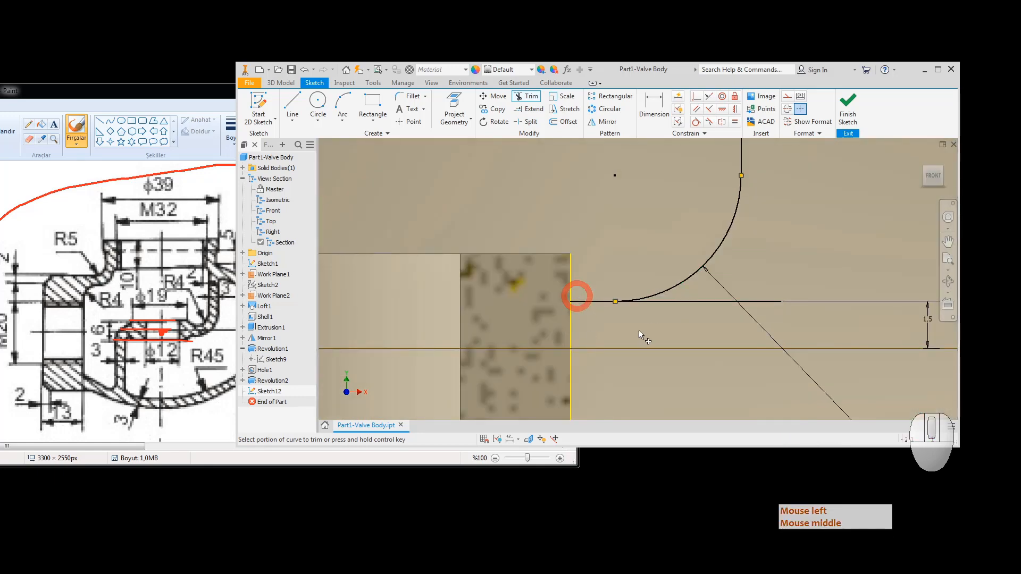
pyautogui.scroll(4, 667, 296)
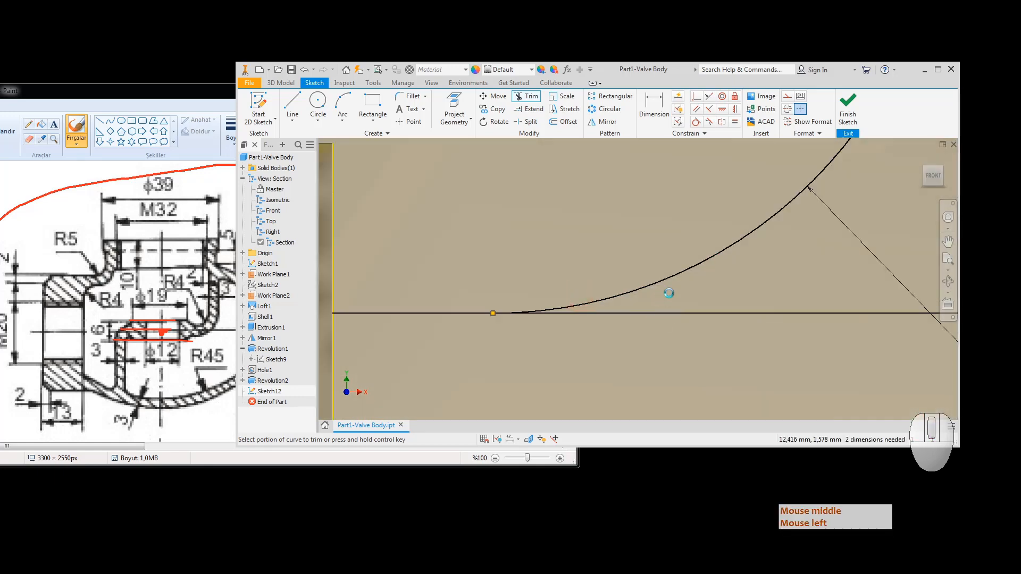
pyautogui.click(615, 315)
pyautogui.scroll(-6, 717, 299)
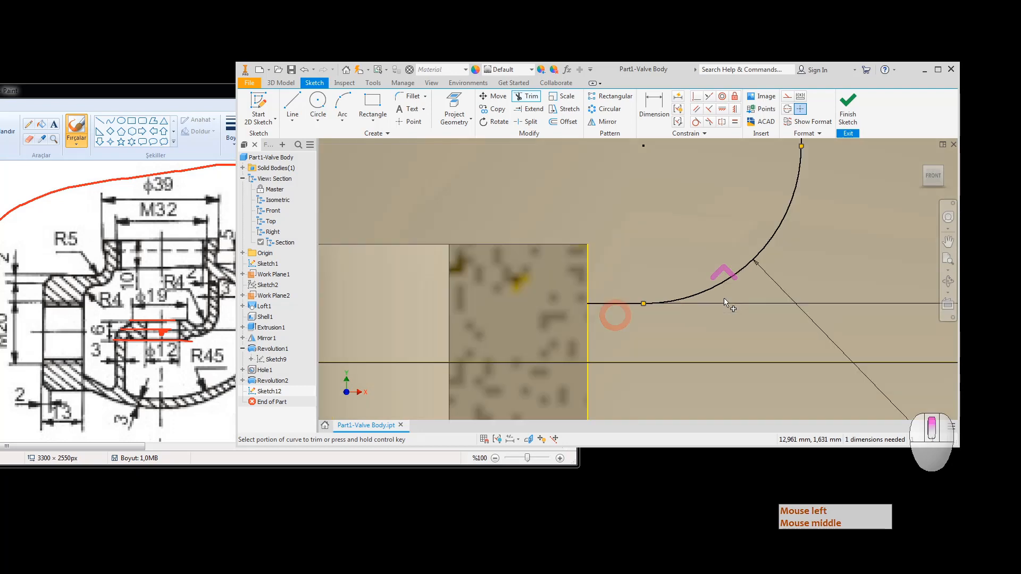
pyautogui.press('Escape')
pyautogui.press('Escape')
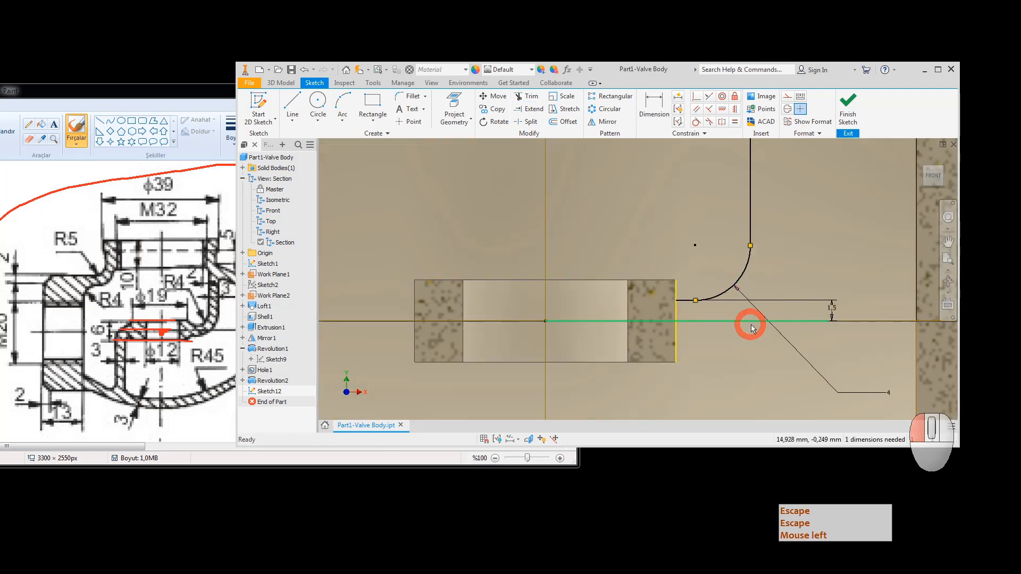
# Step: Convert the horizontal axis line and the block's vertical edge line to construction geometry
pyautogui.click(751, 328)
pyautogui.rightClick(751, 325)
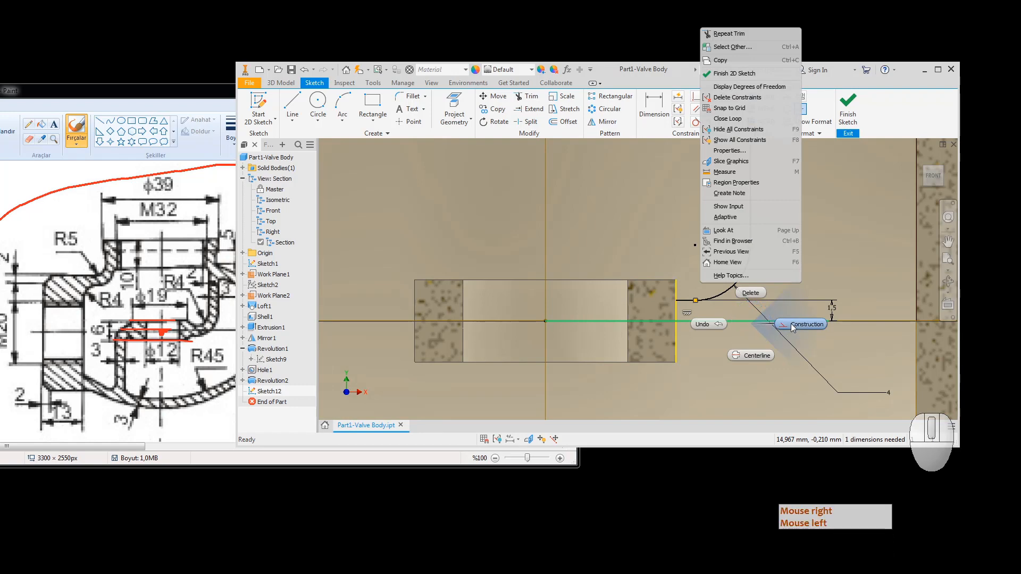
pyautogui.click(794, 325)
pyautogui.press('Escape')
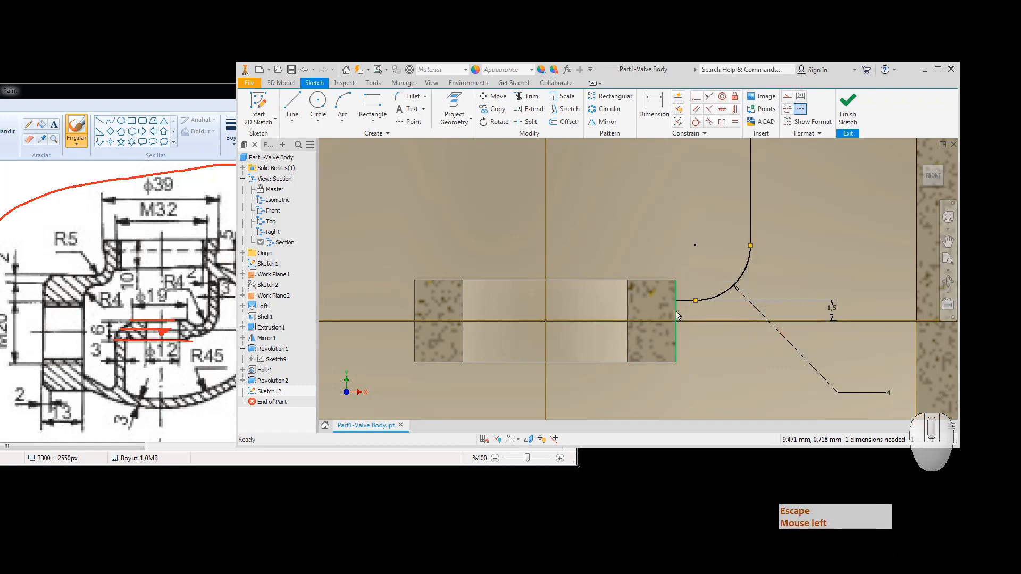
pyautogui.click(677, 314)
pyautogui.rightClick(677, 314)
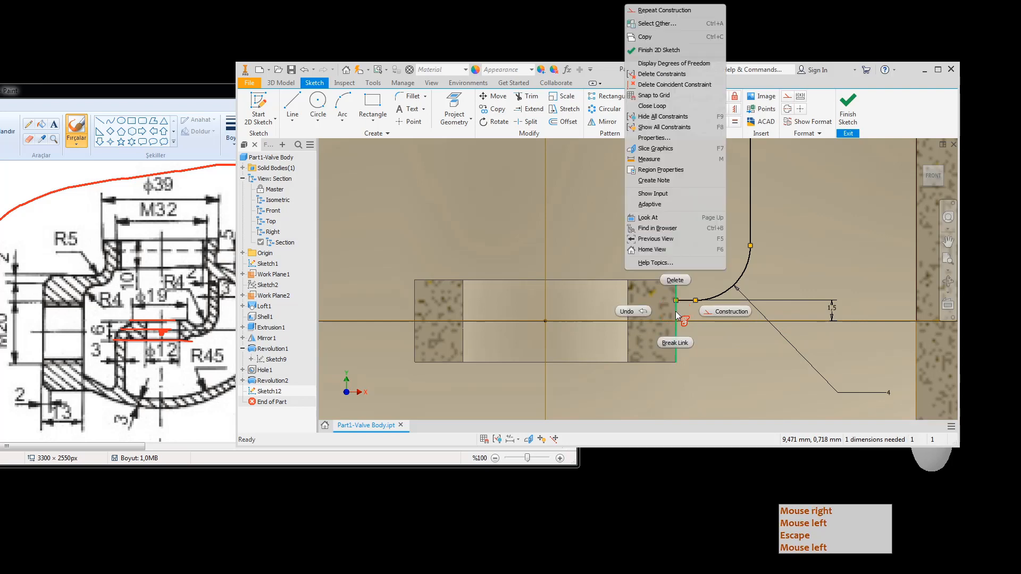
pyautogui.click(722, 311)
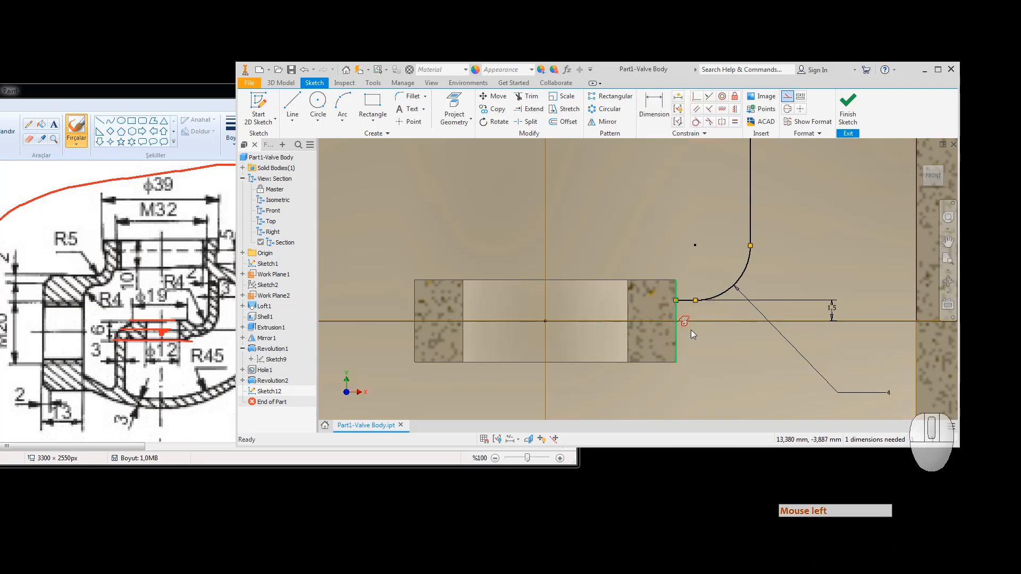
# Step: Offset the arc-and-line chain outward and dimension the gap between vertical lines as 3
pyautogui.click(569, 121)
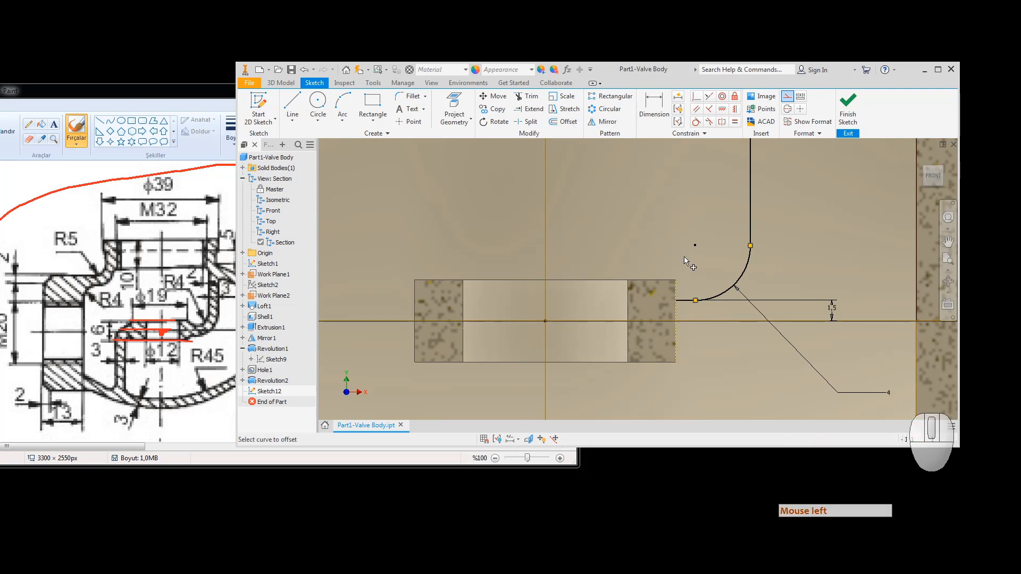
pyautogui.click(689, 303)
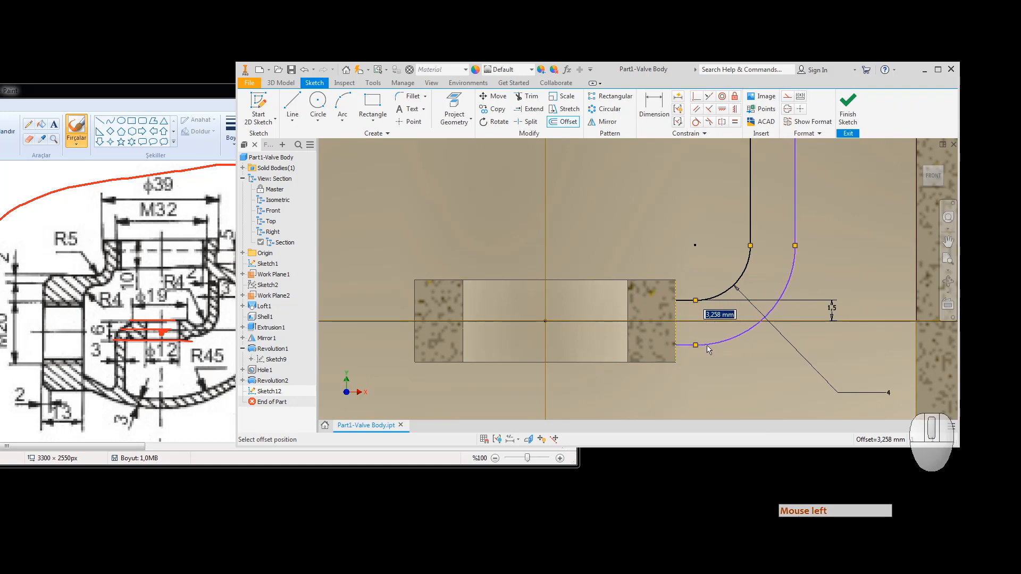
pyautogui.click(708, 346)
pyautogui.click(653, 106)
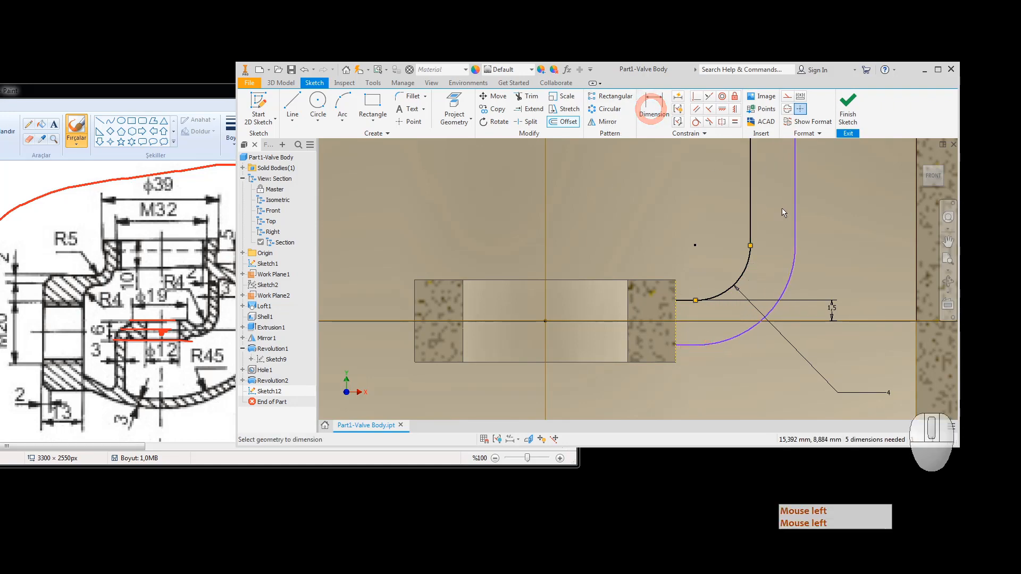
pyautogui.click(795, 211)
pyautogui.click(749, 218)
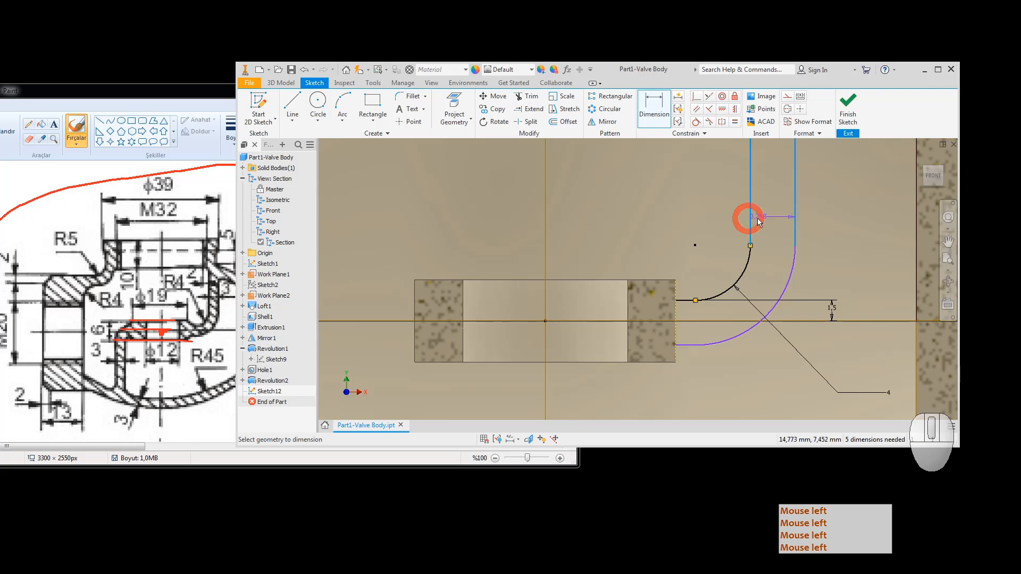
pyautogui.click(772, 218)
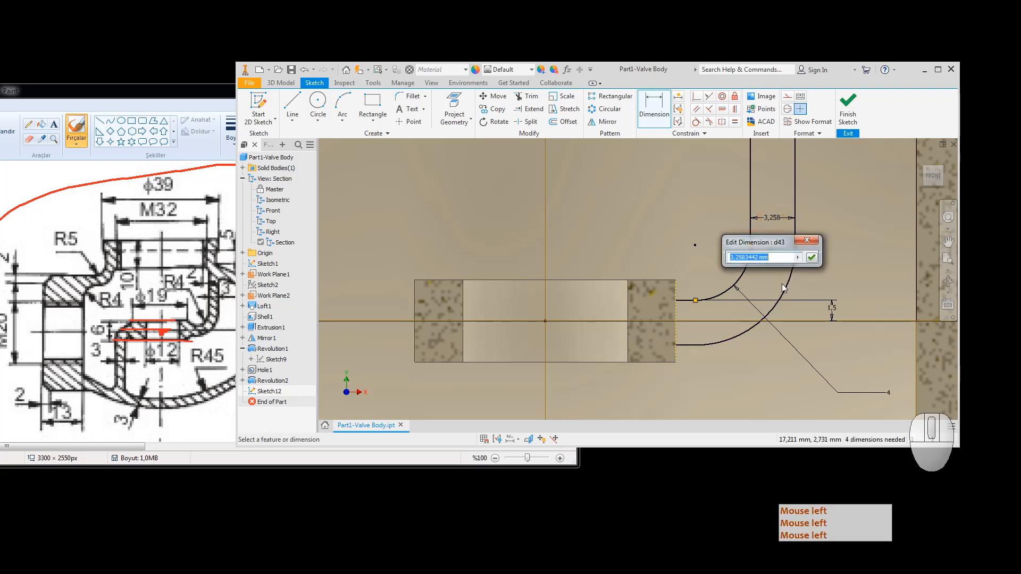
pyautogui.write('3')
pyautogui.press('Return')
pyautogui.click(782, 283)
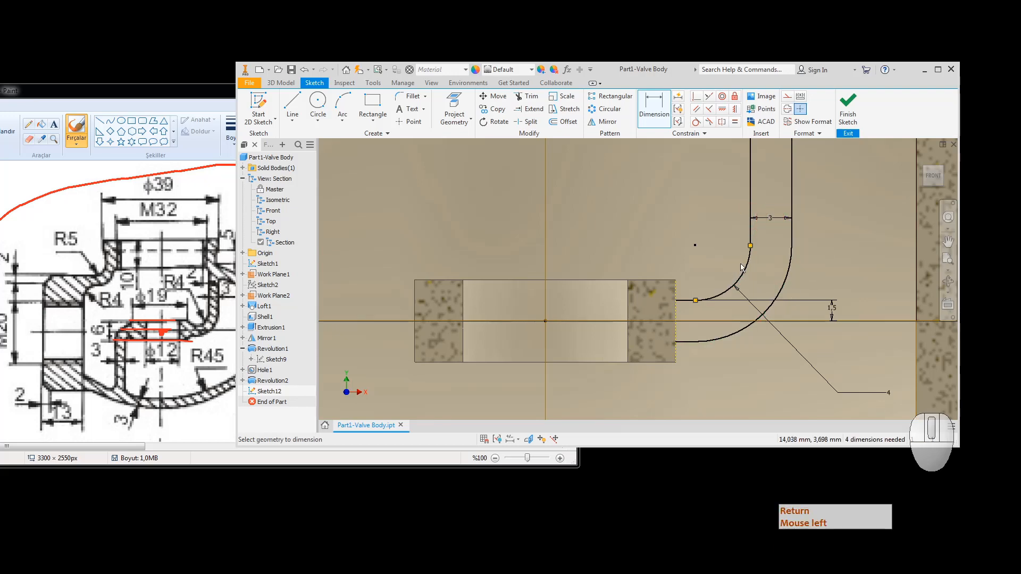
pyautogui.scroll(-2, 748, 276)
pyautogui.press('Return')
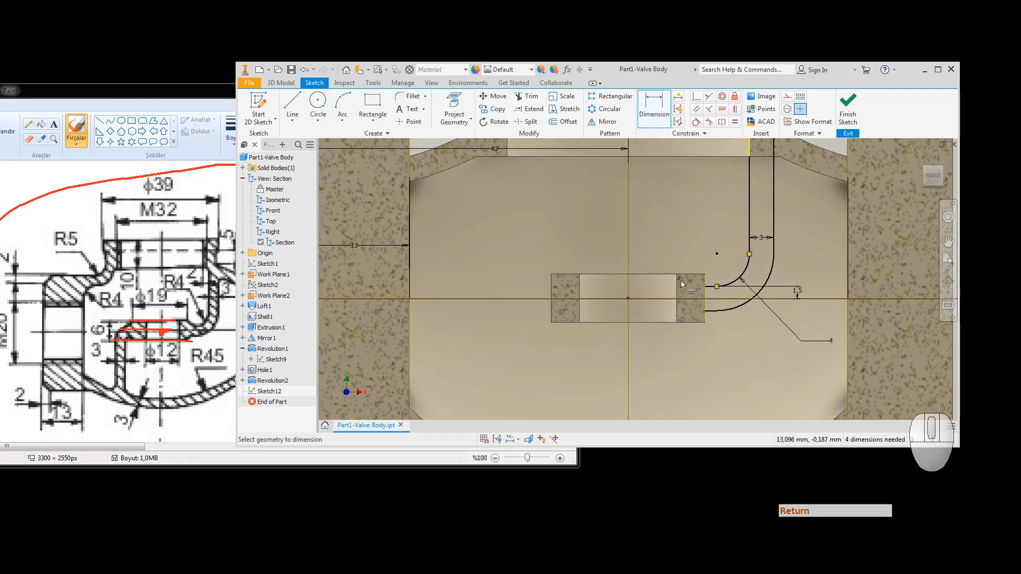
# Step: Draw horizontal lines leftward from the lower ends of both arcs, then view the Paint reference
pyautogui.click(291, 102)
pyautogui.click(716, 286)
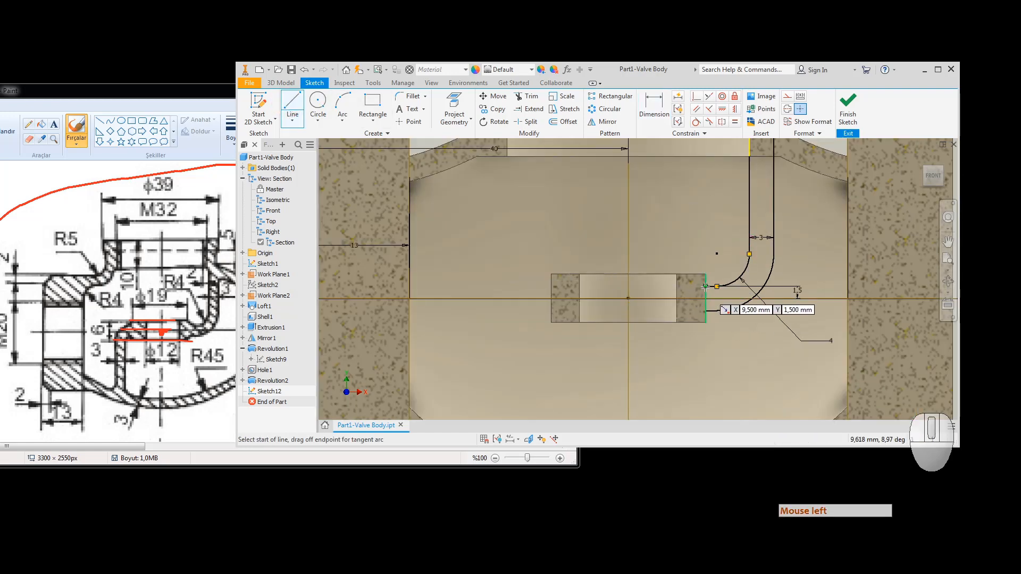
pyautogui.click(517, 287)
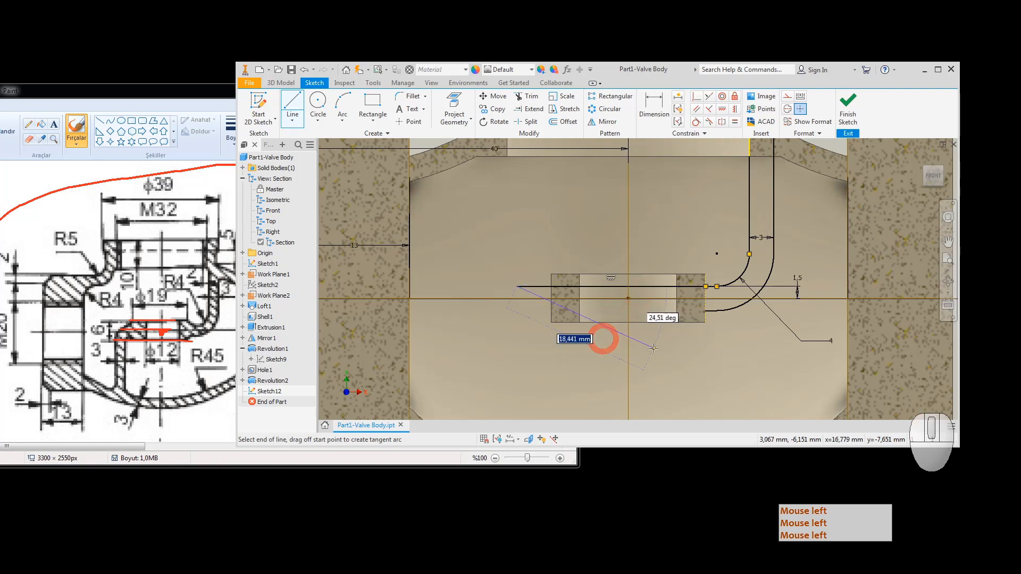
pyautogui.press('Escape')
pyautogui.click(294, 104)
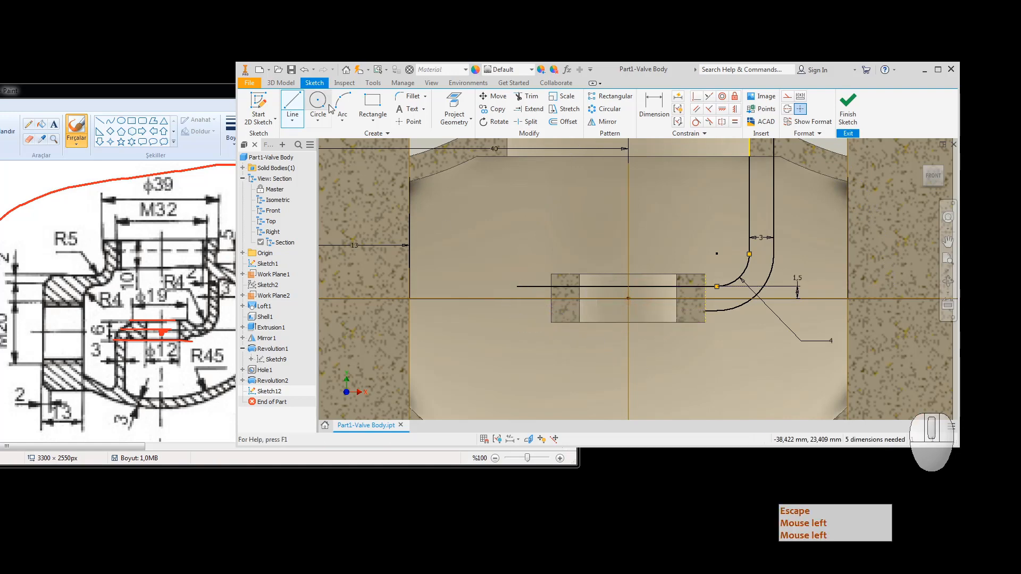
pyautogui.click(705, 311)
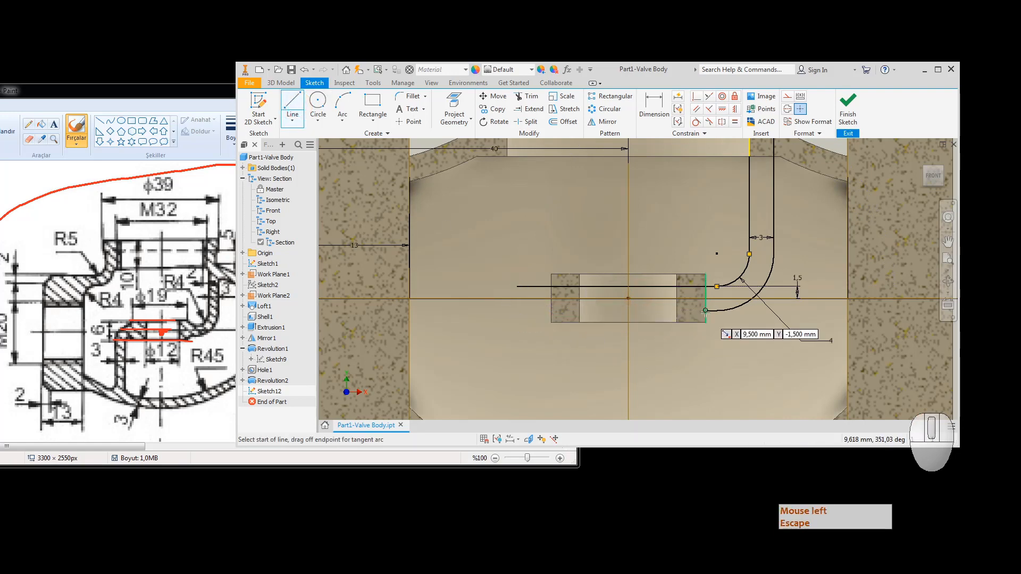
pyautogui.click(517, 311)
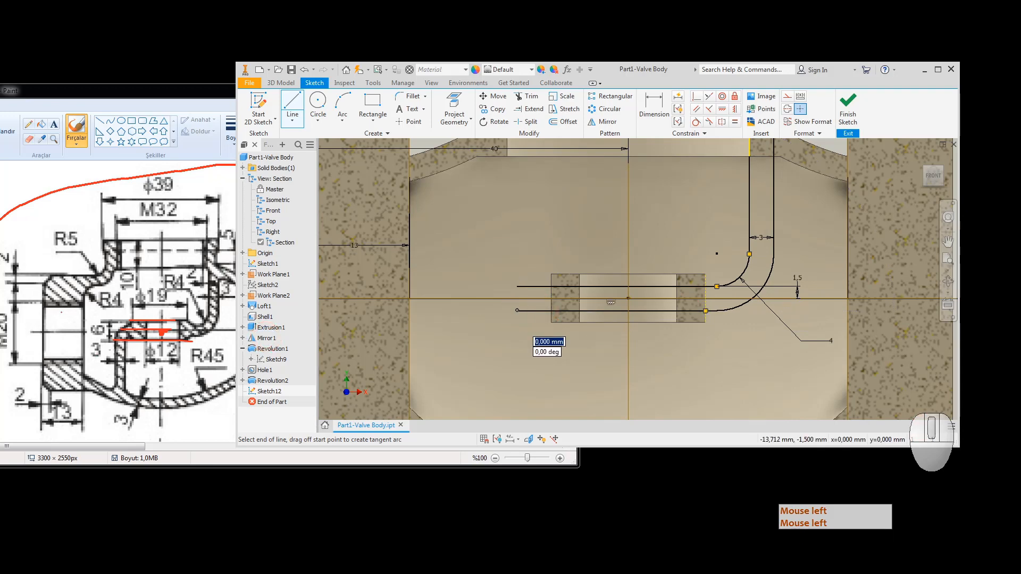
pyautogui.click(103, 375)
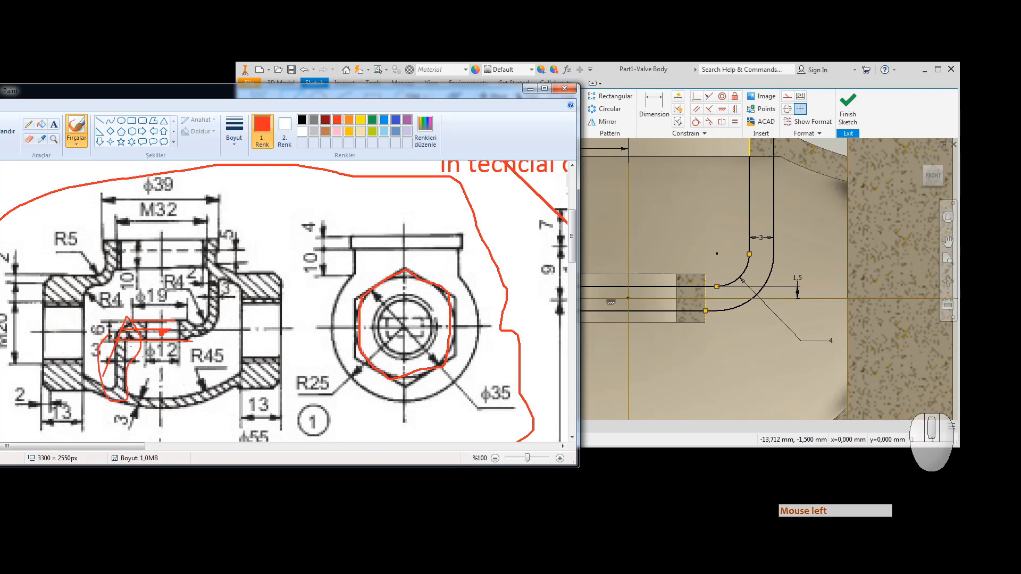
pyautogui.moveTo(184, 325)
pyautogui.mouseDown()
pyautogui.moveTo(214, 262)
pyautogui.moveTo(221, 327)
pyautogui.moveTo(178, 337)
pyautogui.moveTo(191, 325)
pyautogui.moveTo(131, 311)
pyautogui.moveTo(120, 323)
pyautogui.mouseUp()
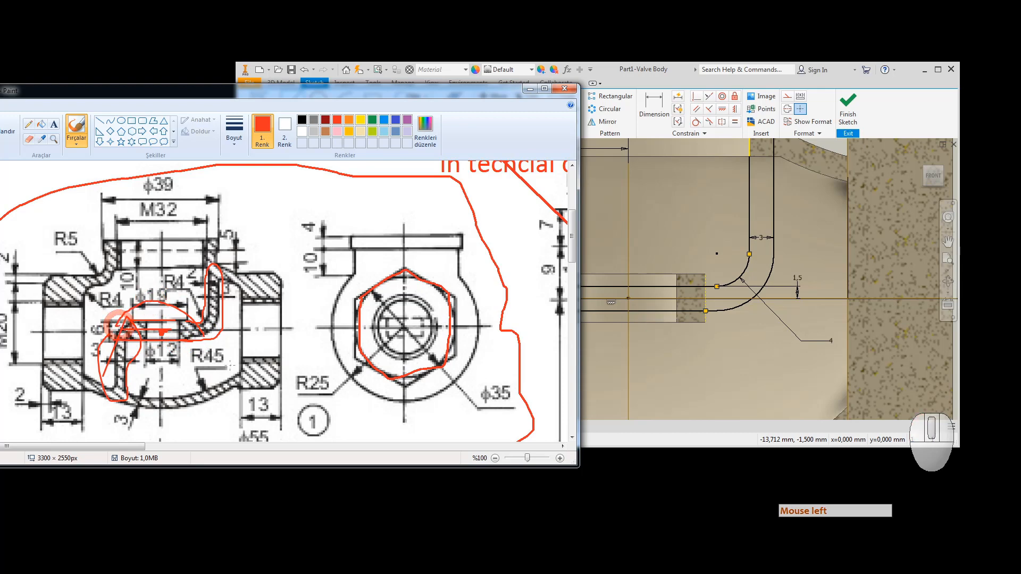
pyautogui.hotkey('ctrl', 'z')
pyautogui.hotkey('ctrl', 'z')
pyautogui.hotkey('ctrl', 'z')
pyautogui.hotkey('ctrl', 'z')
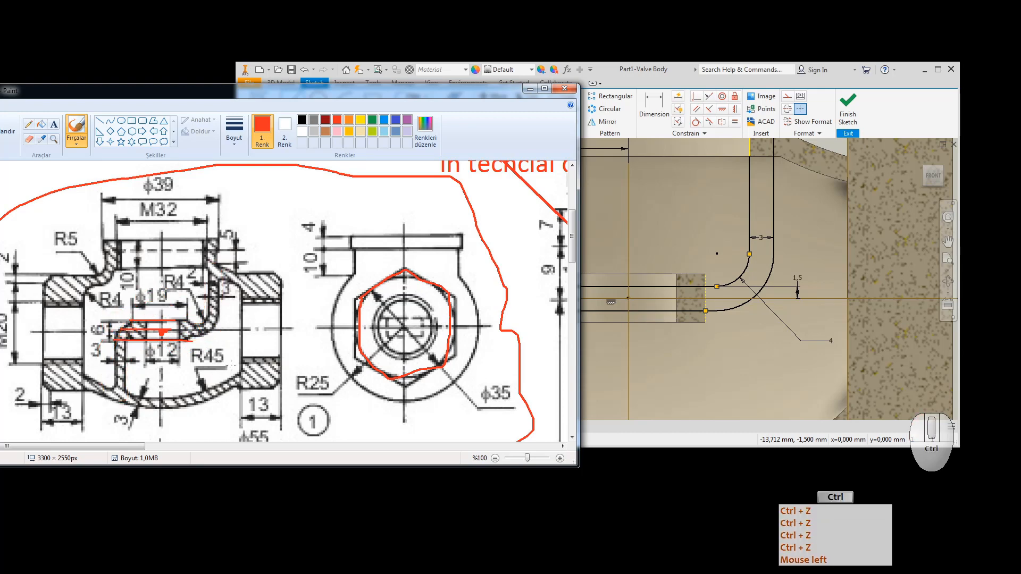
# Step: Return to Inventor and delete the stray slanted sketch line
pyautogui.click(637, 228)
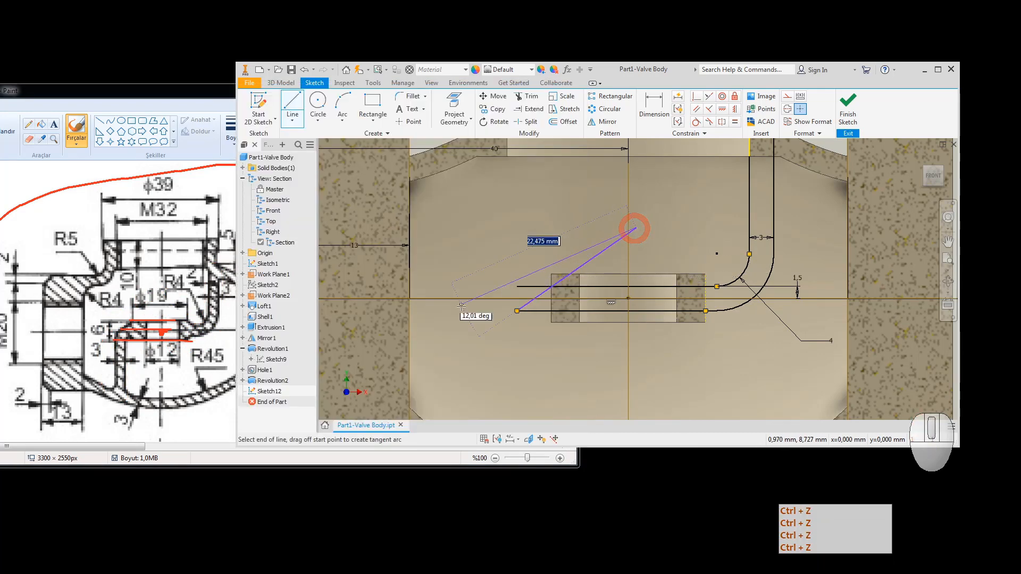
pyautogui.press('Escape')
pyautogui.press('Escape')
pyautogui.click(607, 251)
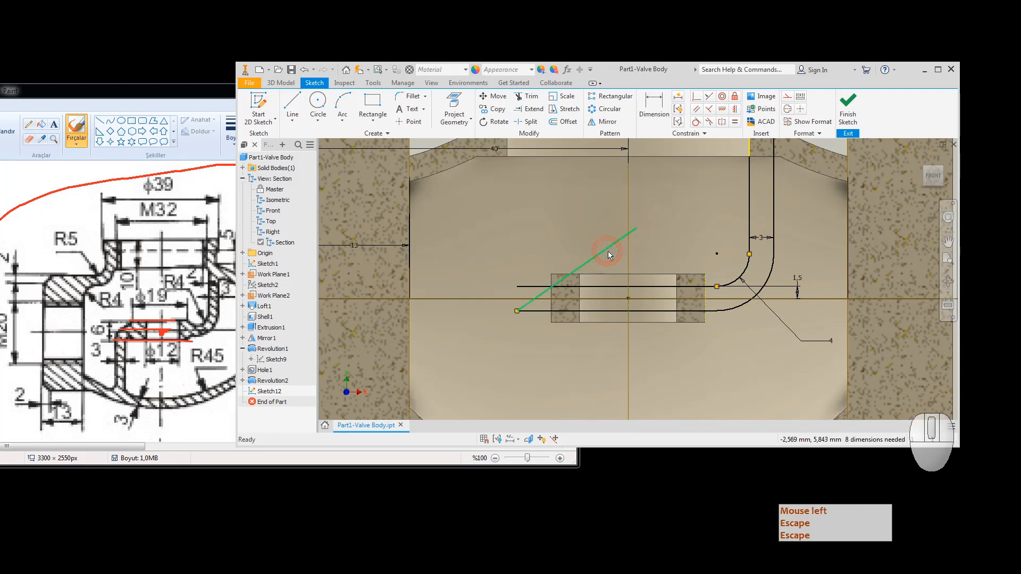
pyautogui.press('F12')
pyautogui.press('Delete')
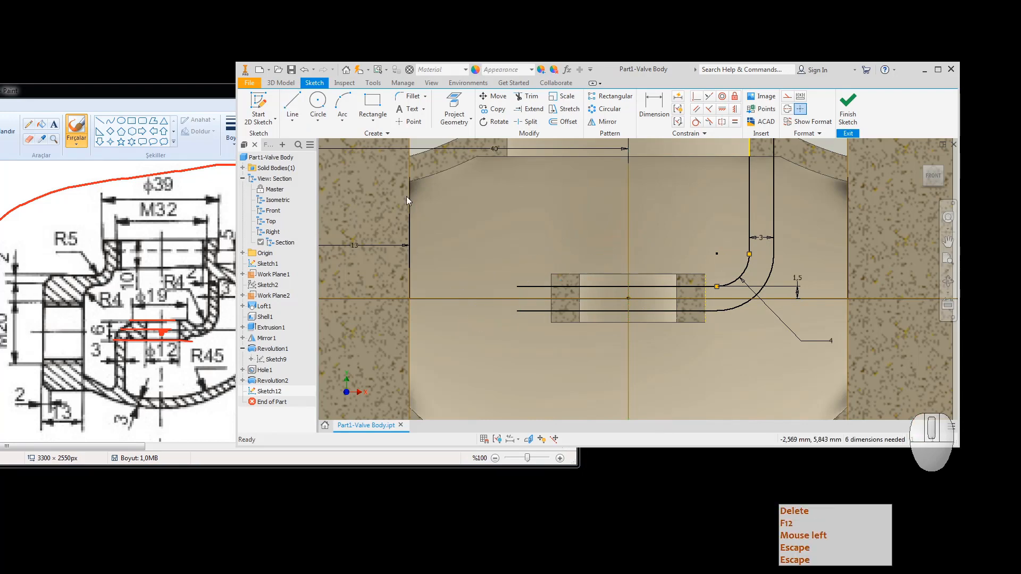
# Step: Draw a long vertical line from above the passage down past the cavity bottom
pyautogui.click(295, 97)
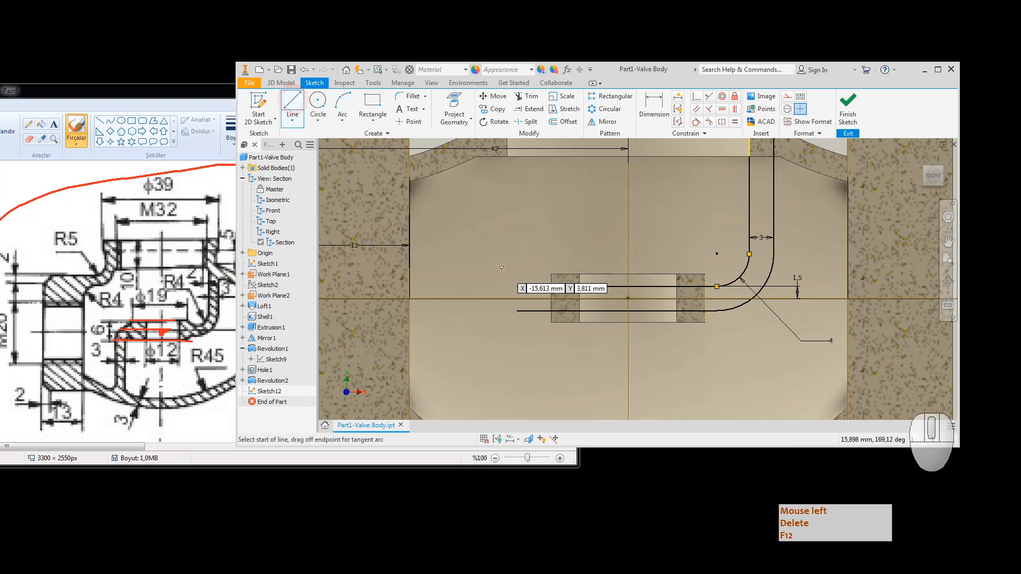
pyautogui.click(499, 378)
pyautogui.scroll(6, 522, 333)
pyautogui.moveTo(523, 340)
pyautogui.mouseDown(button='middle')
pyautogui.moveTo(527, 324)
pyautogui.moveTo(518, 329)
pyautogui.mouseUp(button='middle')
pyautogui.scroll(-5, 514, 347)
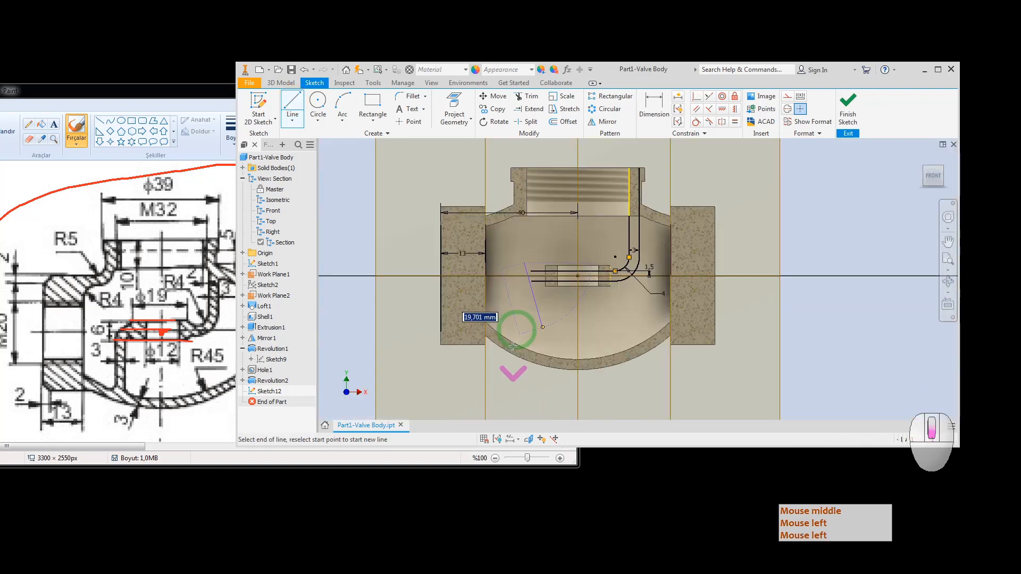
pyautogui.click(533, 402)
pyautogui.press('Escape')
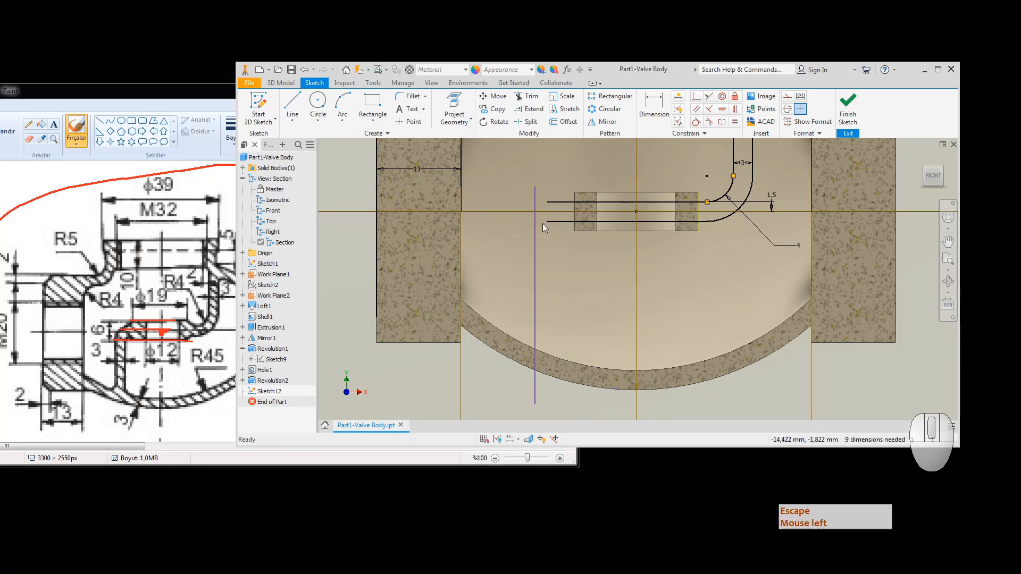
pyautogui.click(317, 102)
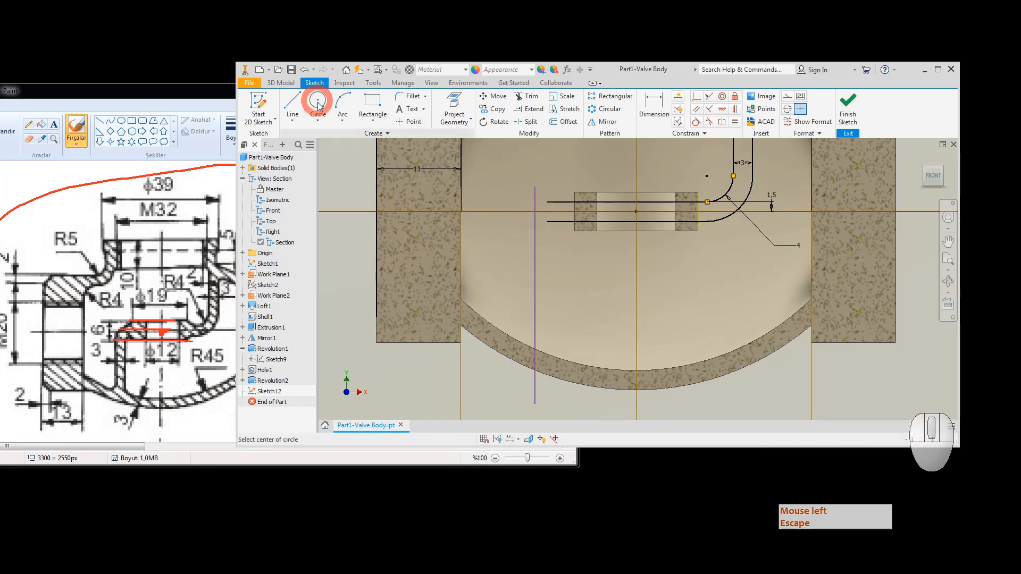
# Step: Draw a circle left of the passage and make it equal in size to the bend's arc
pyautogui.click(576, 266)
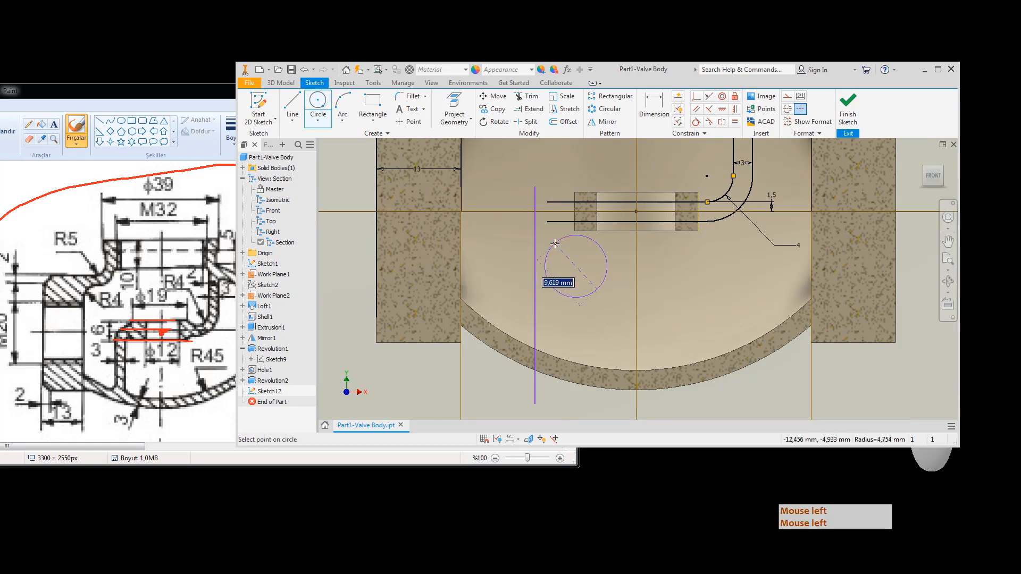
pyautogui.click(564, 238)
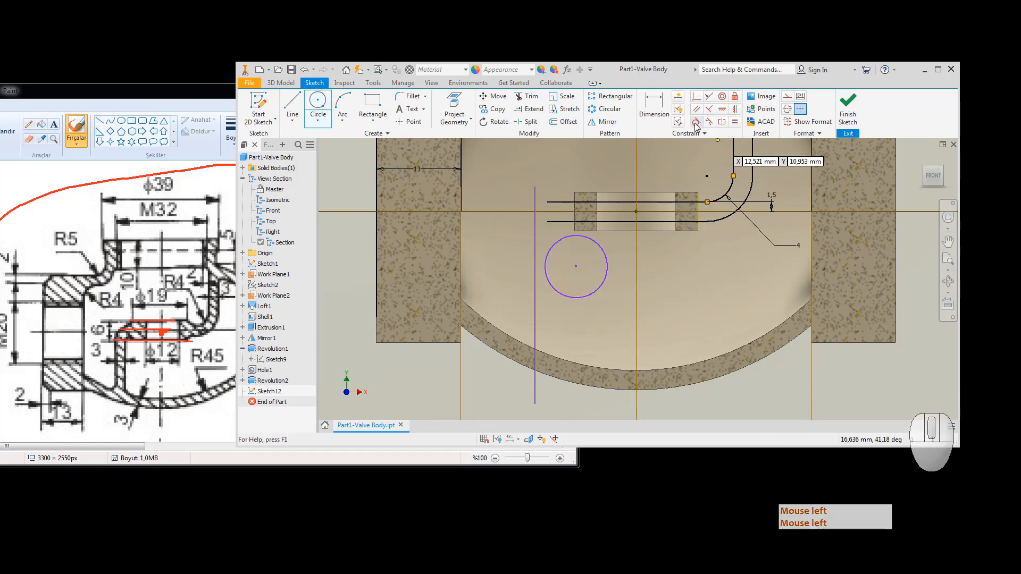
pyautogui.click(734, 121)
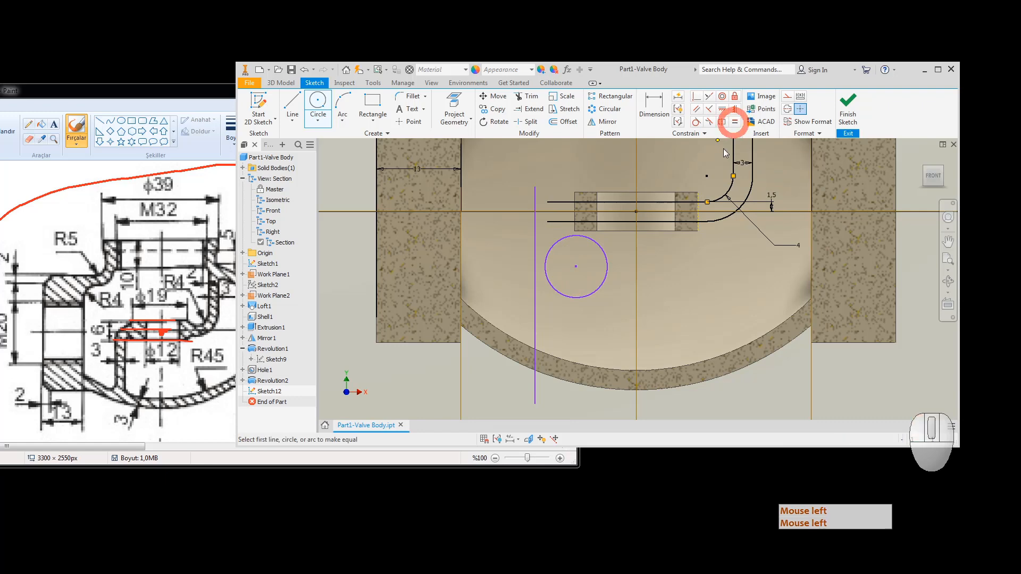
pyautogui.click(717, 201)
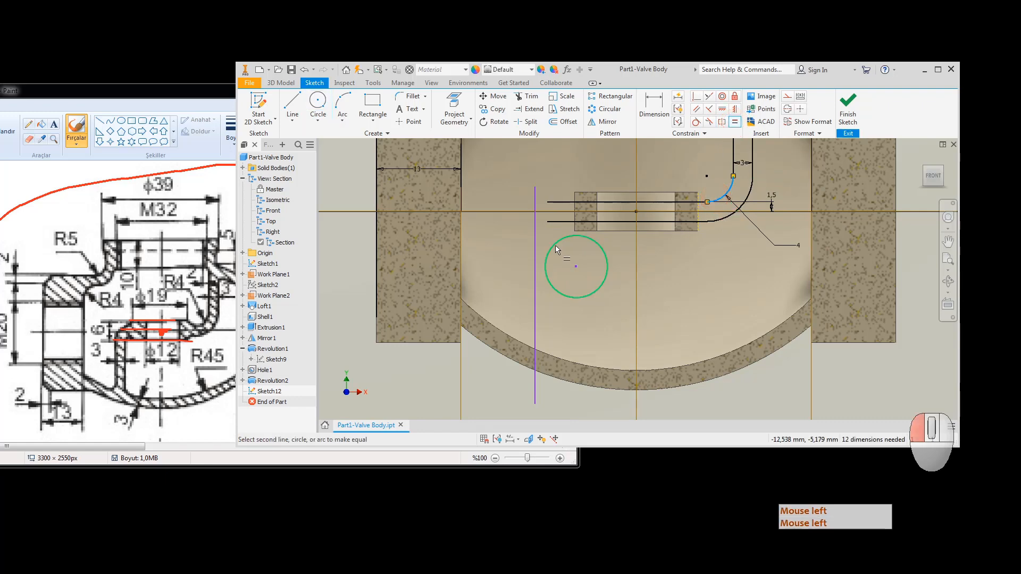
pyautogui.click(555, 245)
# Step: Make the circle tangent to the upper passage line and the vertical line, then slide them left
pyautogui.click(696, 122)
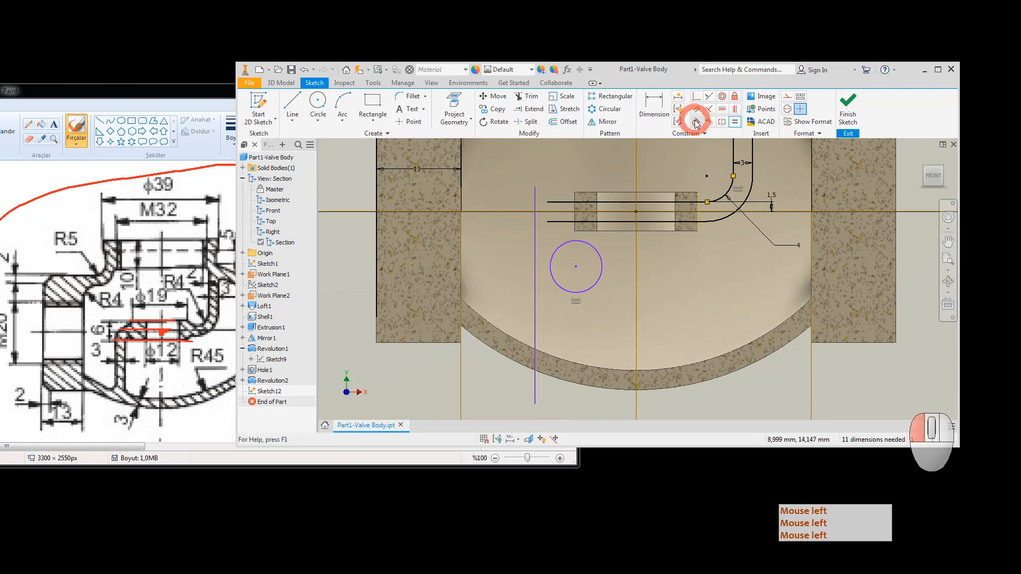
pyautogui.click(565, 250)
pyautogui.click(563, 201)
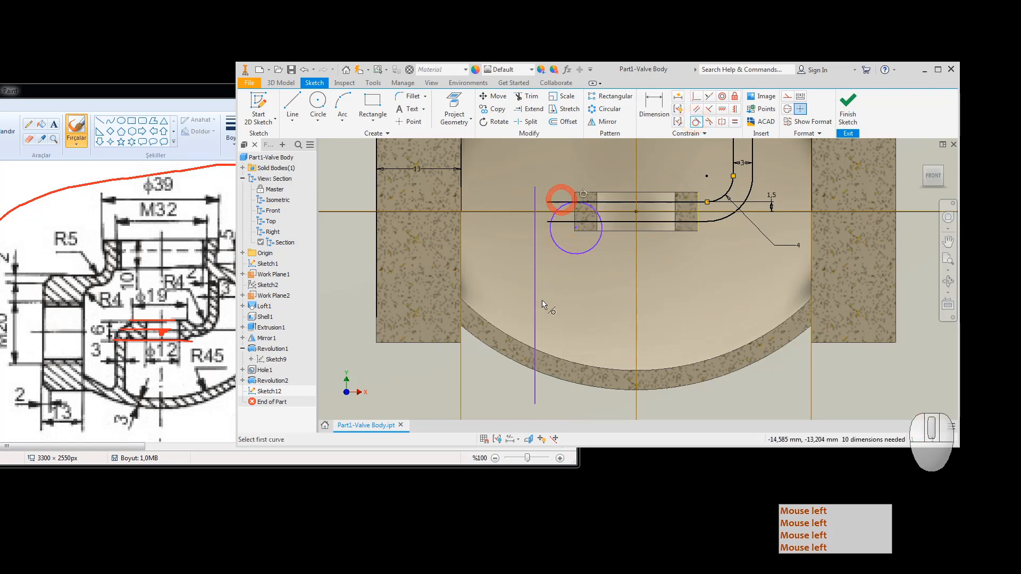
pyautogui.click(555, 222)
pyautogui.click(535, 222)
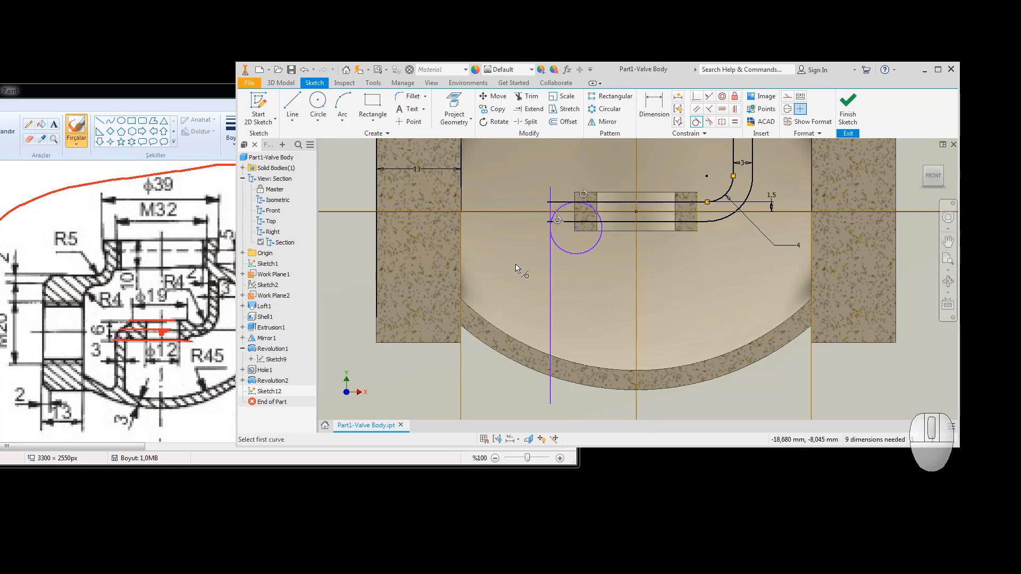
pyautogui.press('Escape')
pyautogui.moveTo(550, 295); pyautogui.dragTo(538, 296)
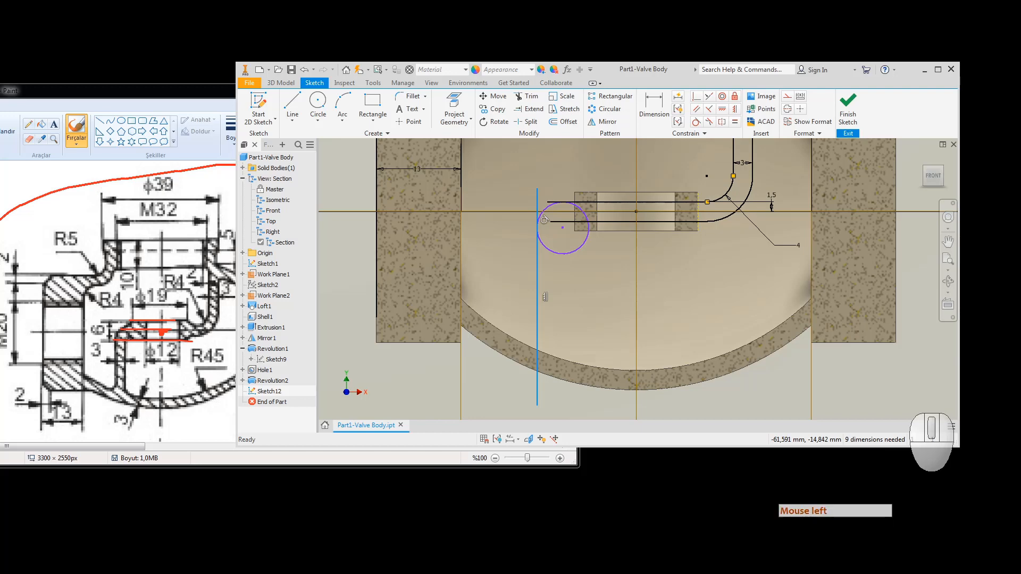
# Step: Check the reference drawing in Paint and return to the Inventor sketch
pyautogui.click(127, 336)
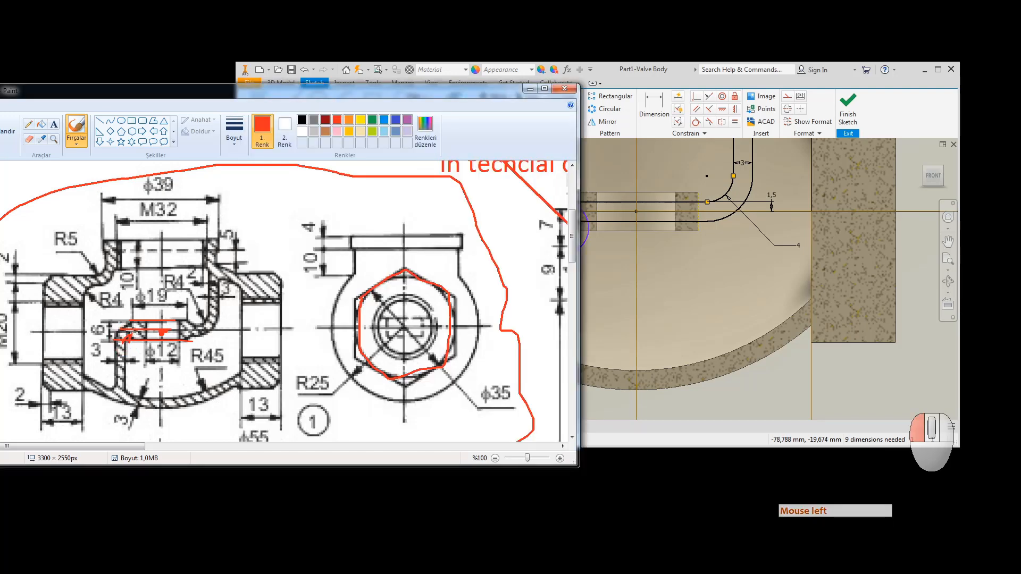
pyautogui.press('Escape')
pyautogui.click(606, 285)
pyautogui.press('Escape')
pyautogui.press('Escape')
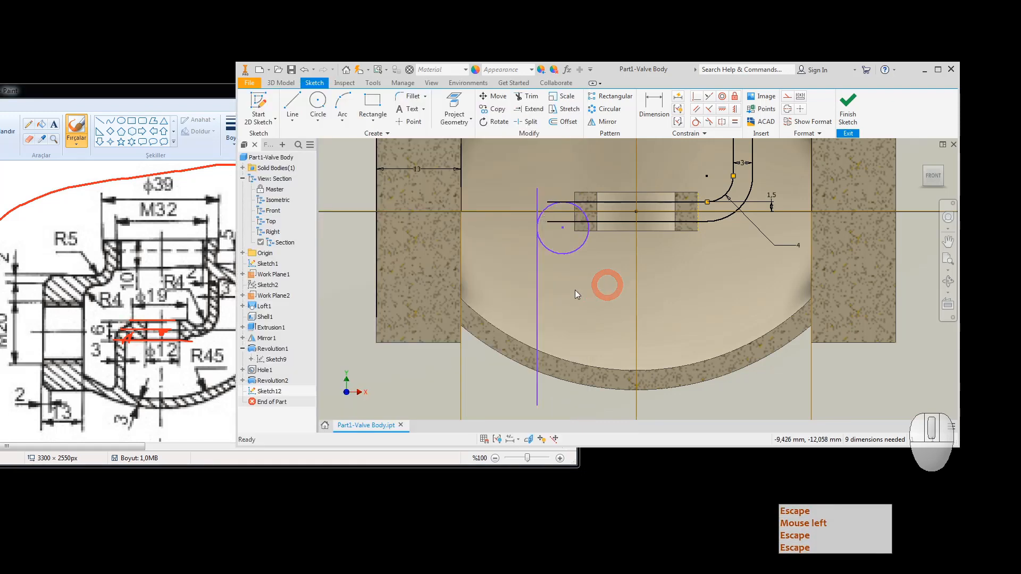
# Step: Trim the circle's excess, the horizontal stub and the vertical line above the arc
pyautogui.click(518, 97)
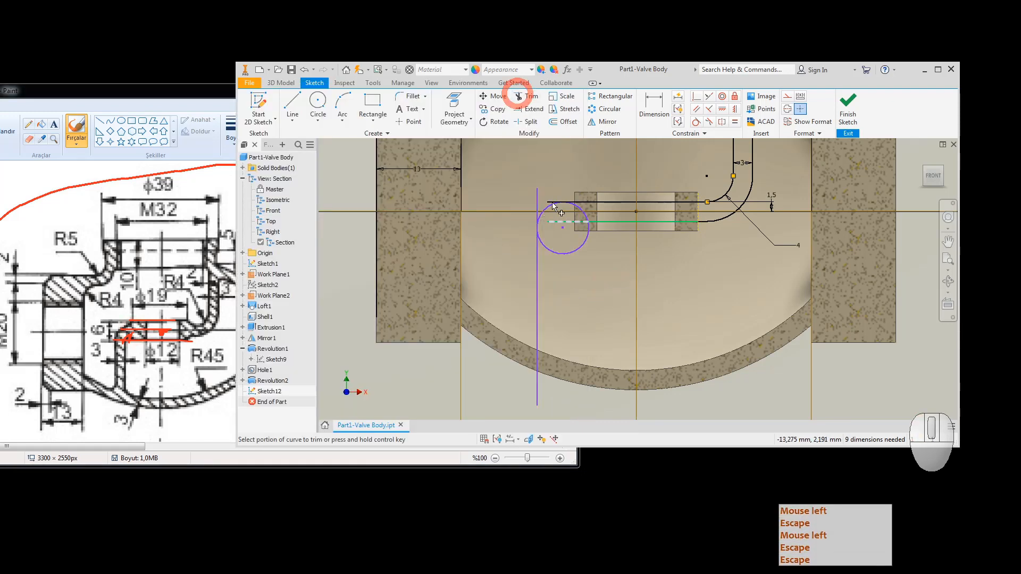
pyautogui.click(563, 253)
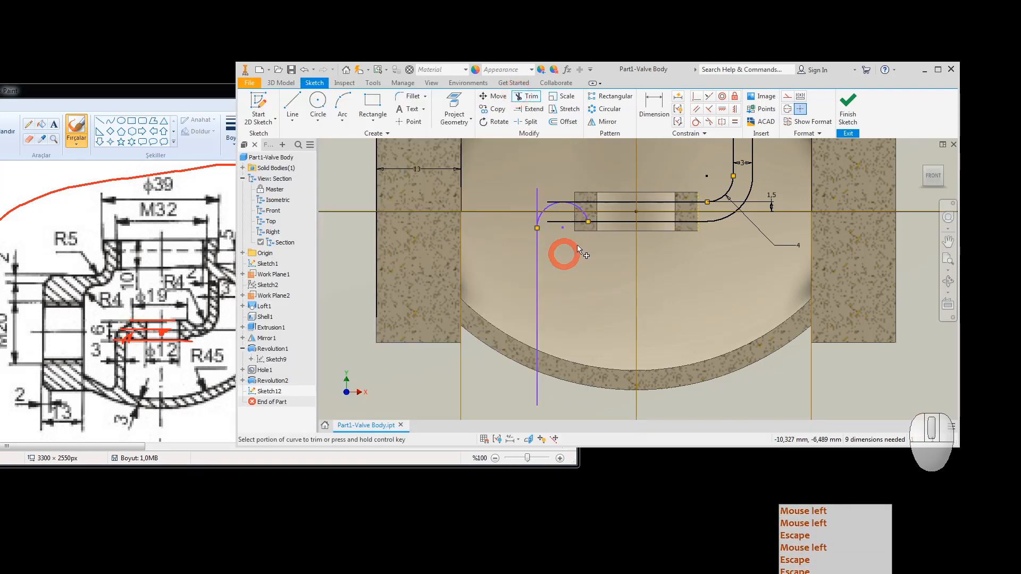
pyautogui.click(584, 215)
pyautogui.scroll(5, 582, 209)
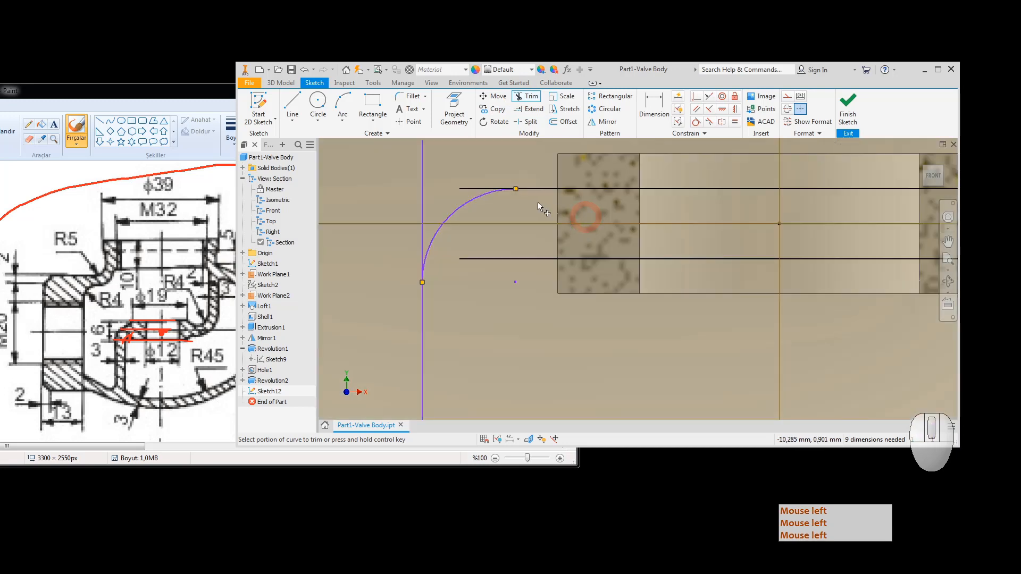
pyautogui.click(467, 189)
pyautogui.click(422, 190)
pyautogui.scroll(3, 502, 176)
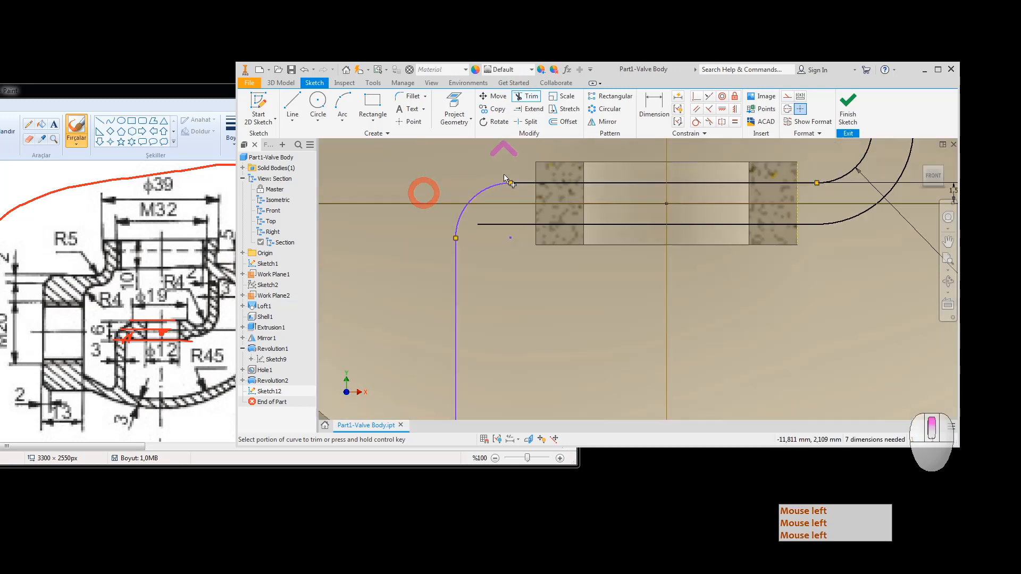
pyautogui.scroll(2, 504, 177)
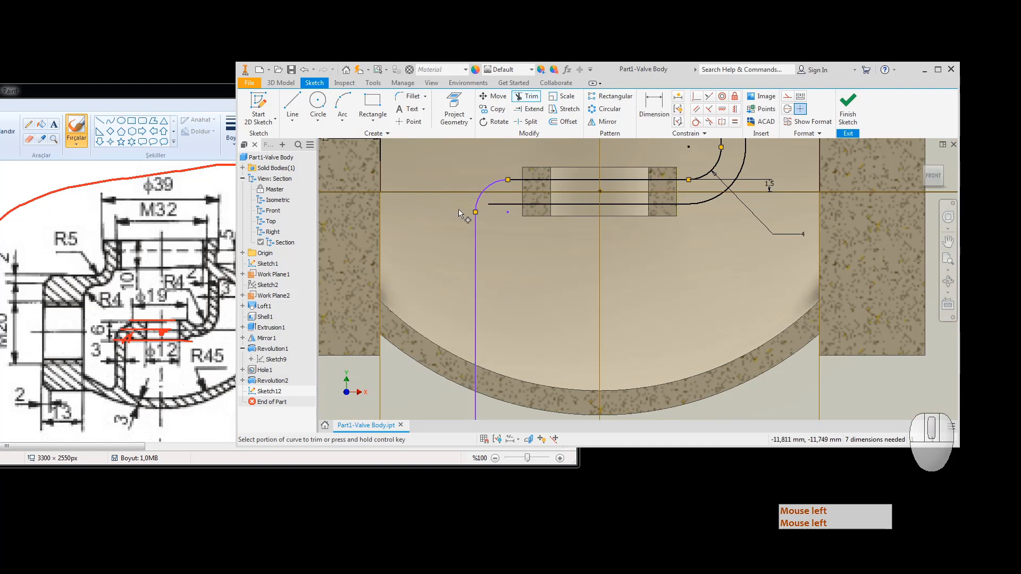
pyautogui.scroll(2, 530, 218)
pyautogui.moveTo(531, 218)
pyautogui.mouseDown(button='middle')
pyautogui.moveTo(565, 278)
pyautogui.moveTo(572, 376)
pyautogui.moveTo(583, 341)
pyautogui.mouseUp(button='middle')
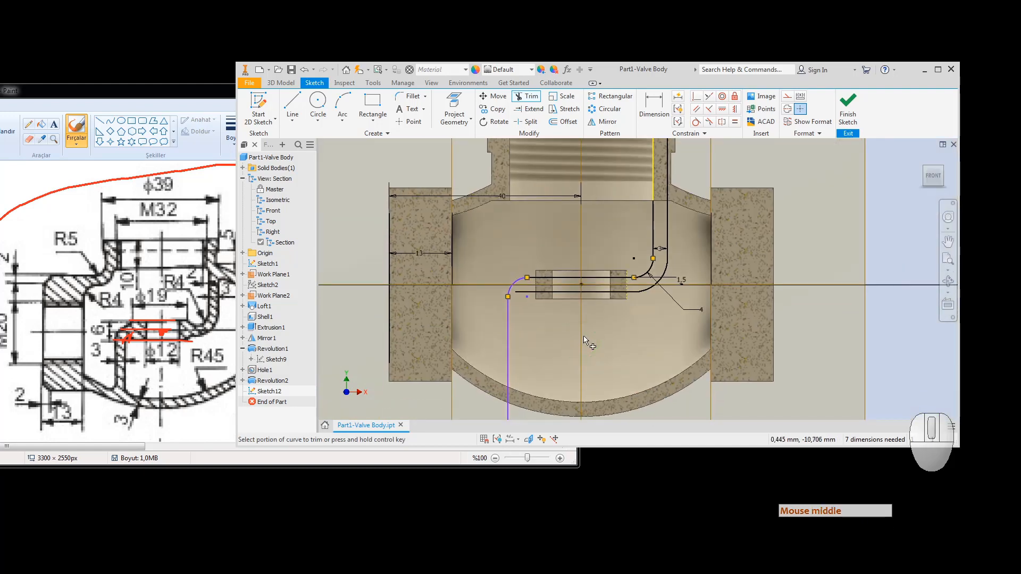
pyautogui.click(453, 106)
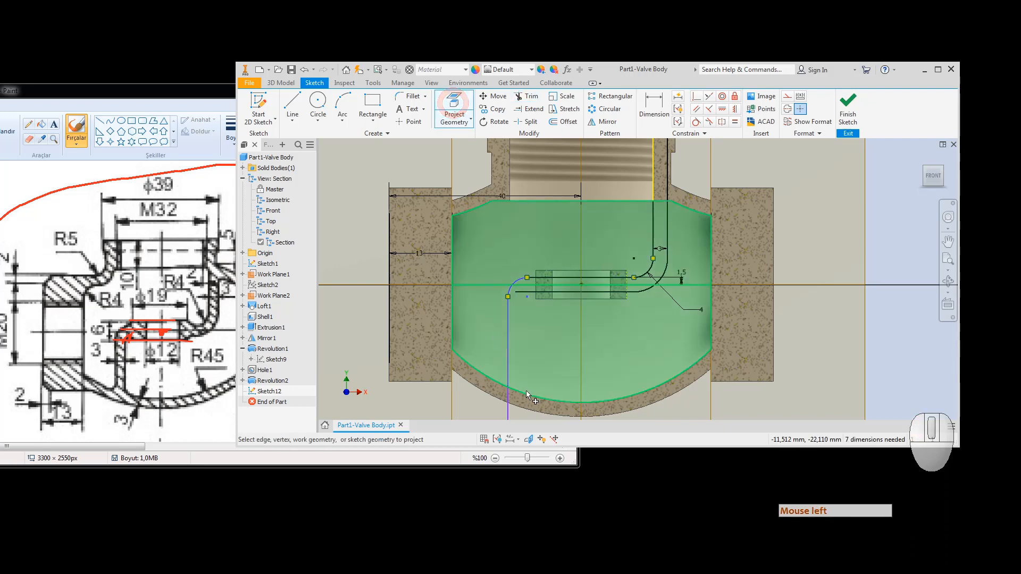
# Step: Project the section's cut edges into the sketch instead of the cavity face
pyautogui.click(493, 374)
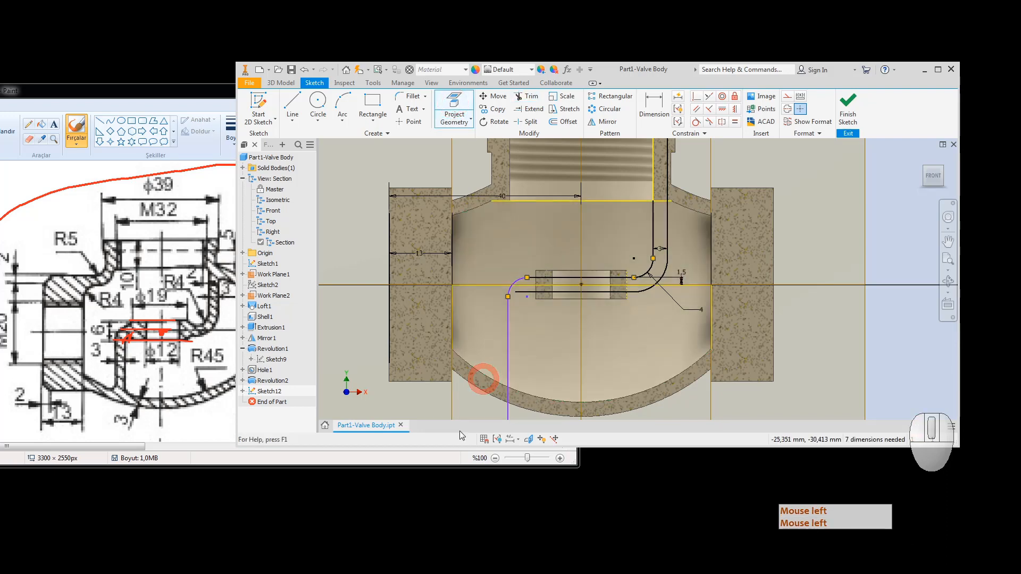
pyautogui.hotkey('ctrl', 'z')
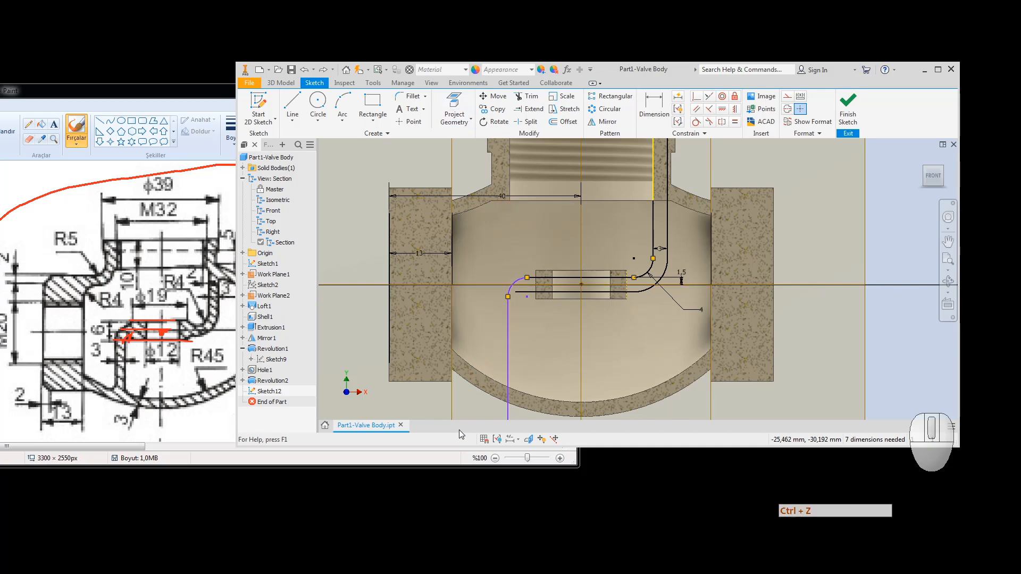
pyautogui.click(471, 123)
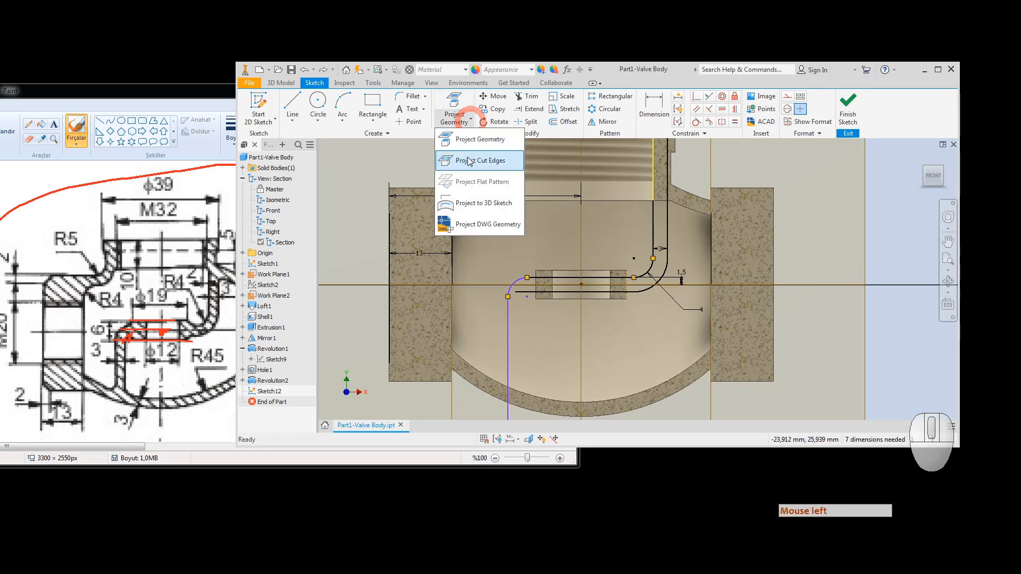
pyautogui.click(468, 168)
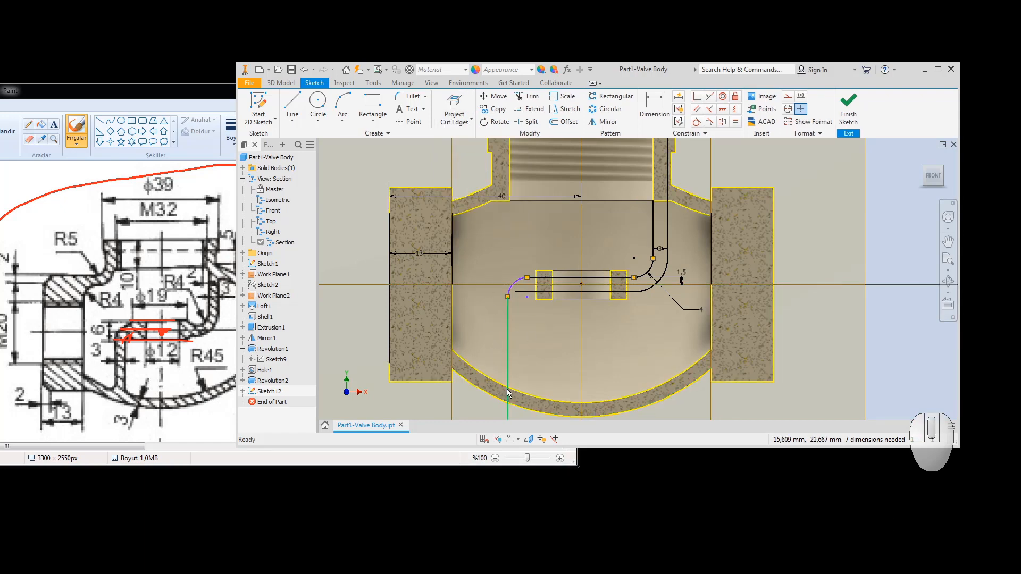
# Step: Trim the vertical line so it ends at the cavity's inner bottom wall
pyautogui.click(526, 96)
pyautogui.scroll(3, 578, 231)
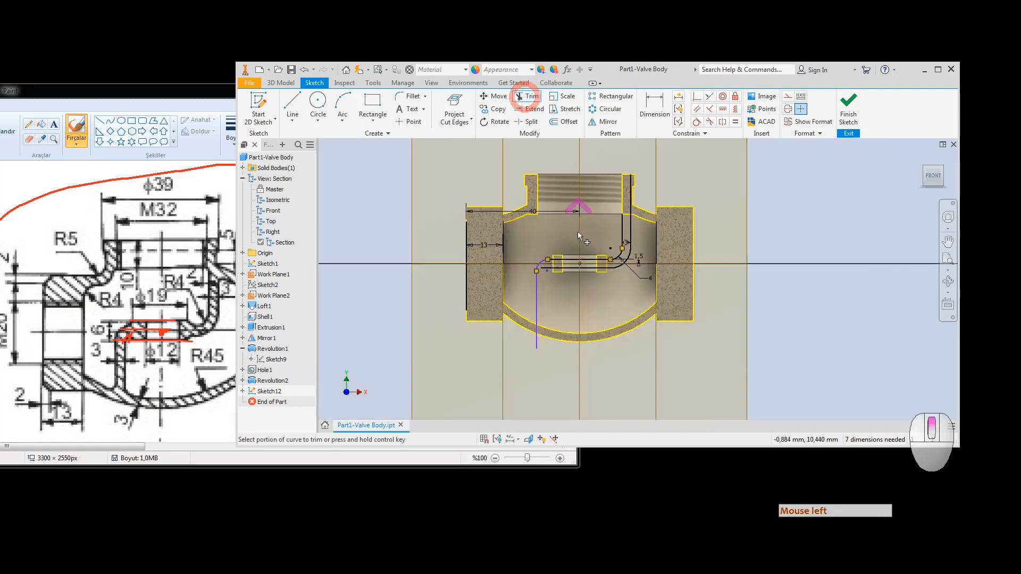
pyautogui.click(538, 347)
pyautogui.scroll(-3, 537, 335)
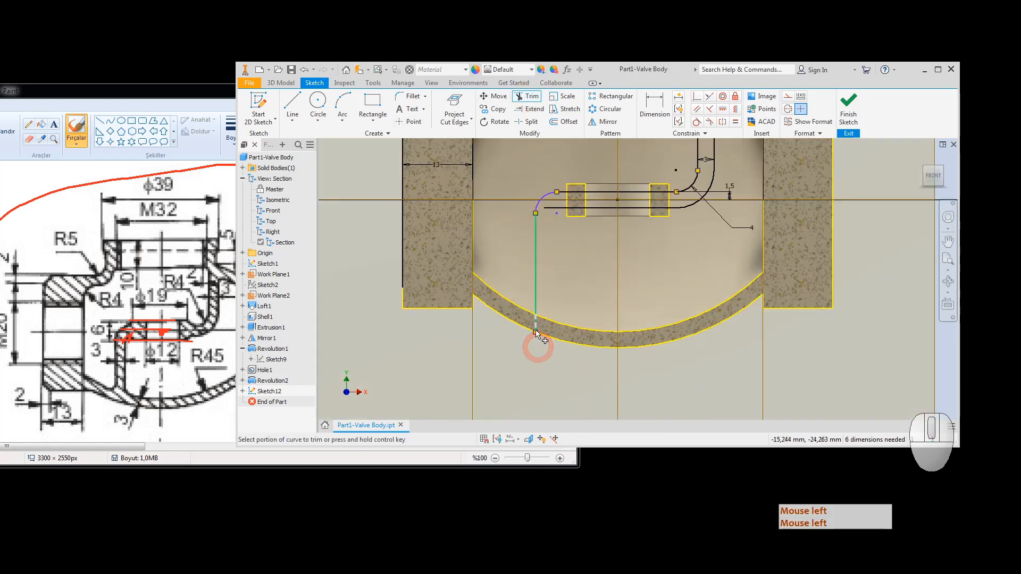
pyautogui.click(536, 330)
pyautogui.press('Escape')
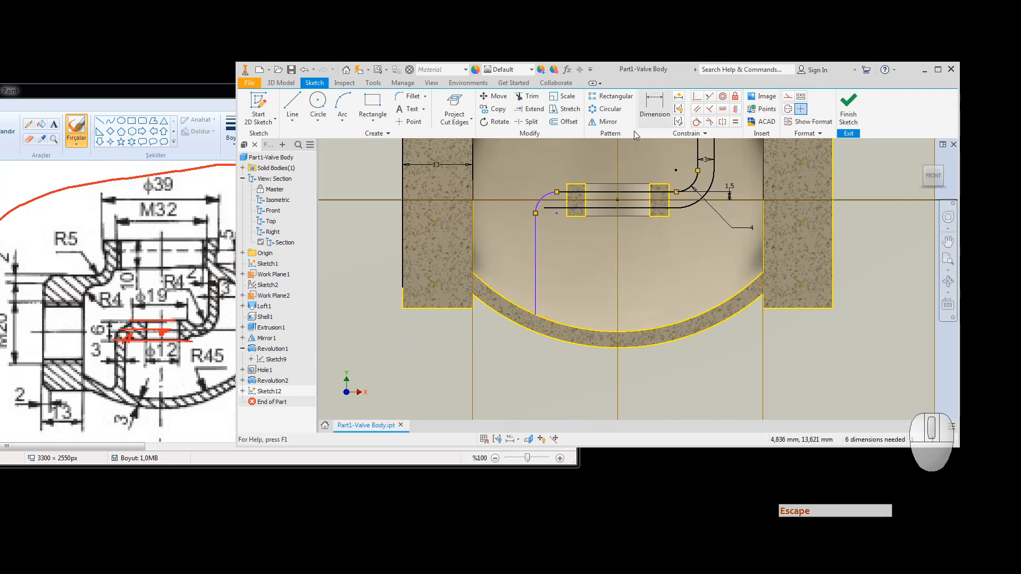
# Step: Cancel the whole-chain offset and restart Offset with Loop Select turned off
pyautogui.click(566, 121)
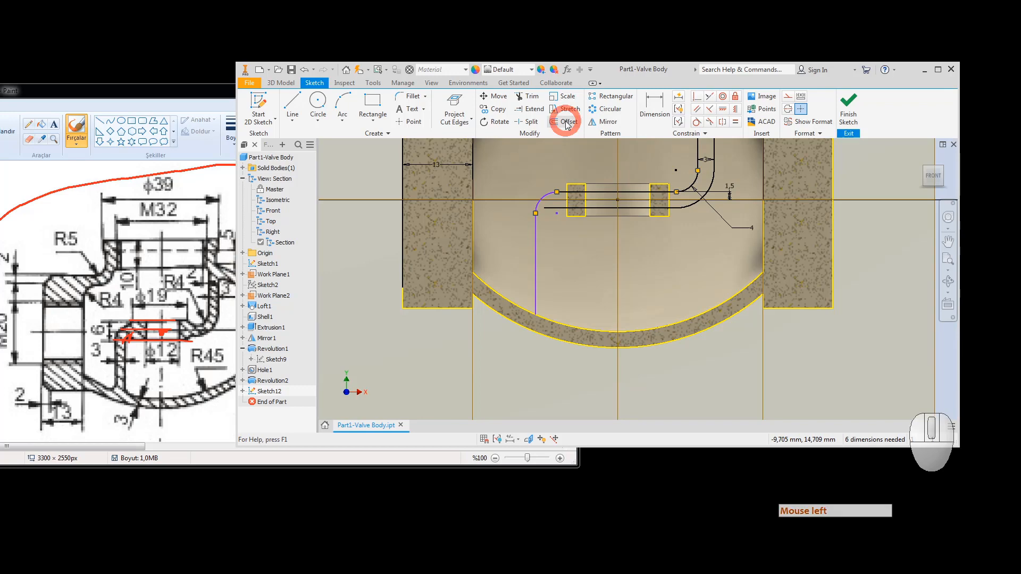
pyautogui.click(536, 237)
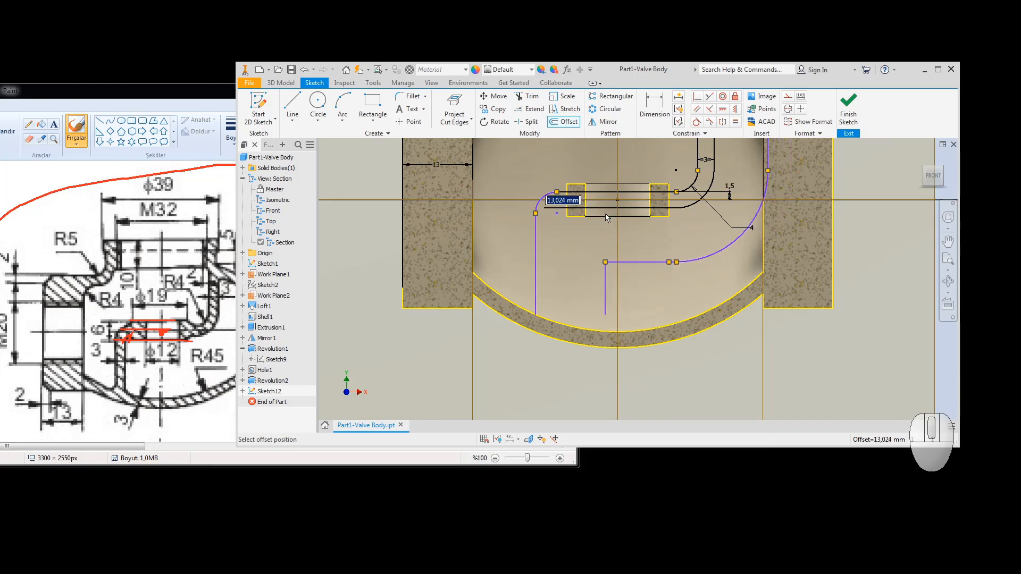
pyautogui.press('Escape')
pyautogui.press('Escape')
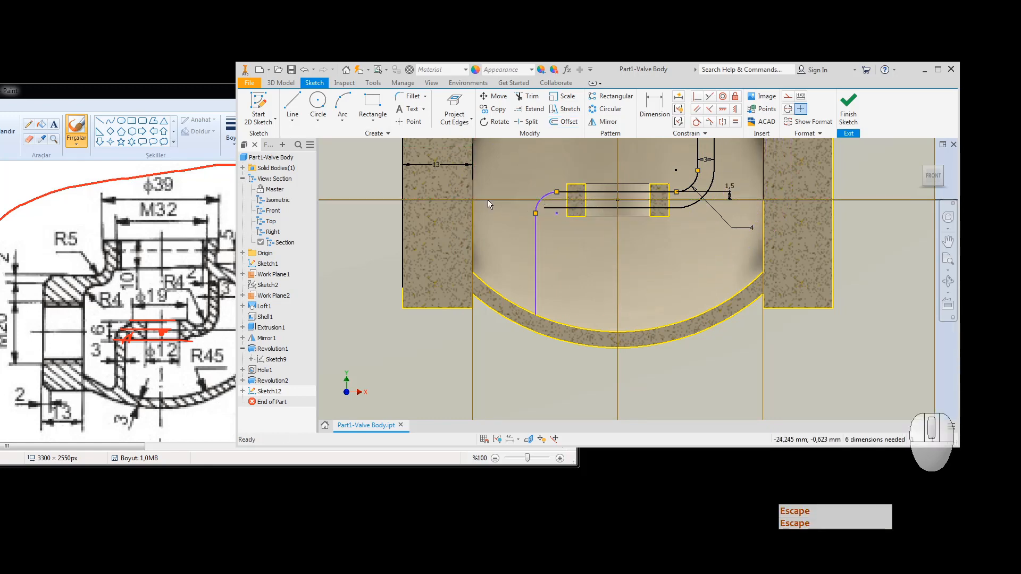
pyautogui.click(564, 121)
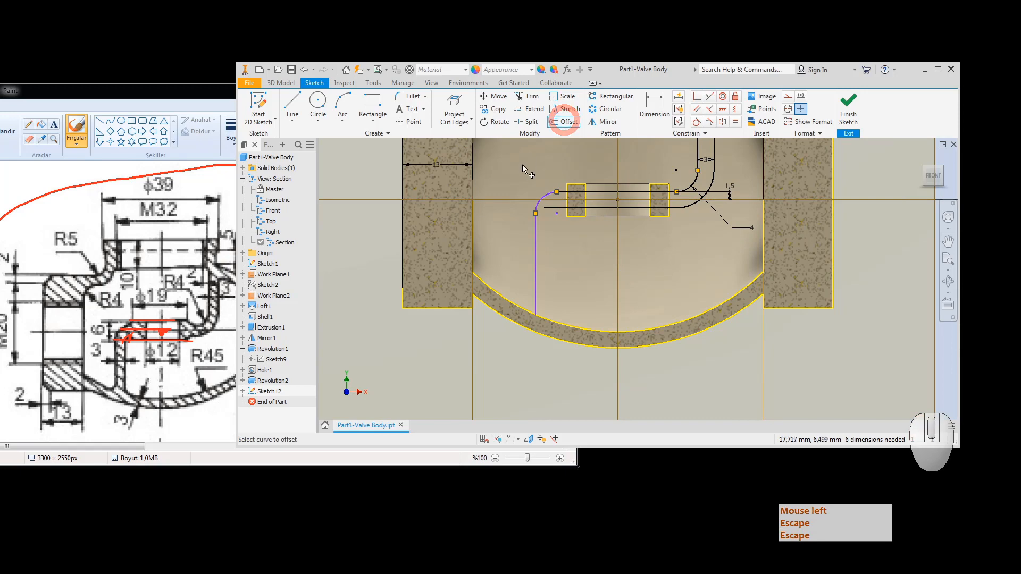
pyautogui.rightClick(508, 168)
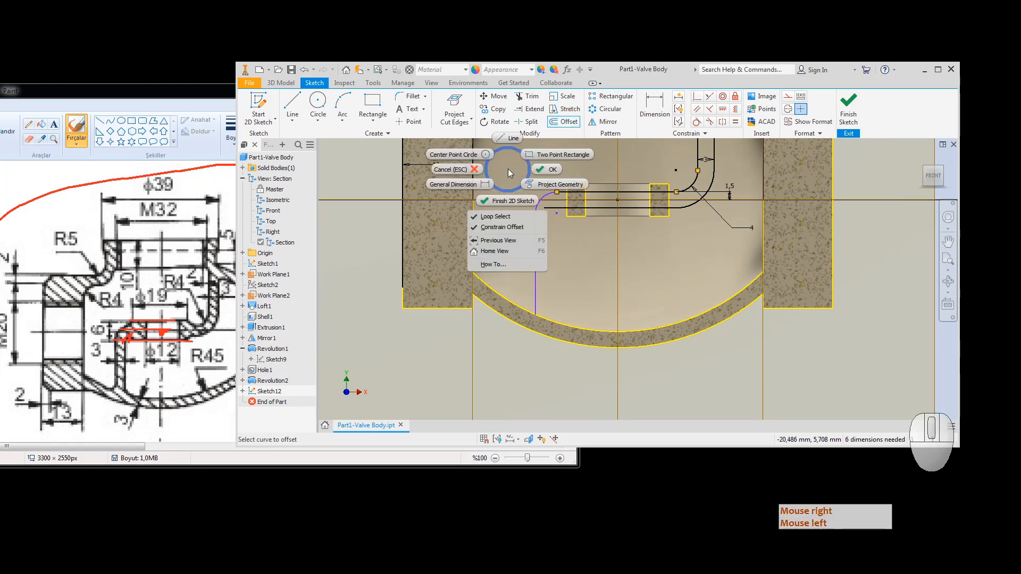
pyautogui.click(491, 218)
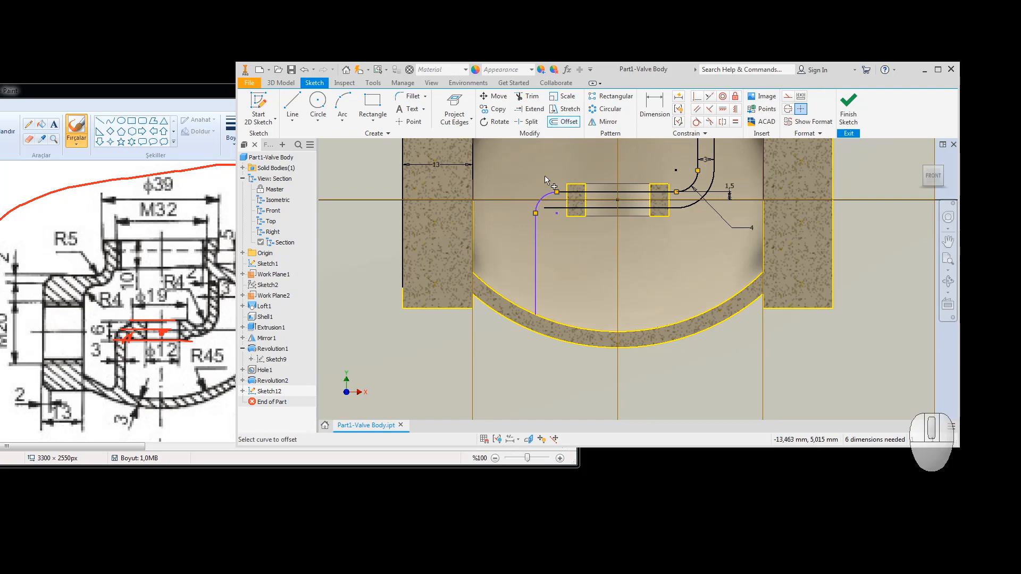
# Step: Offset the left arc and vertical line about 2,816 mm inward
pyautogui.click(543, 194)
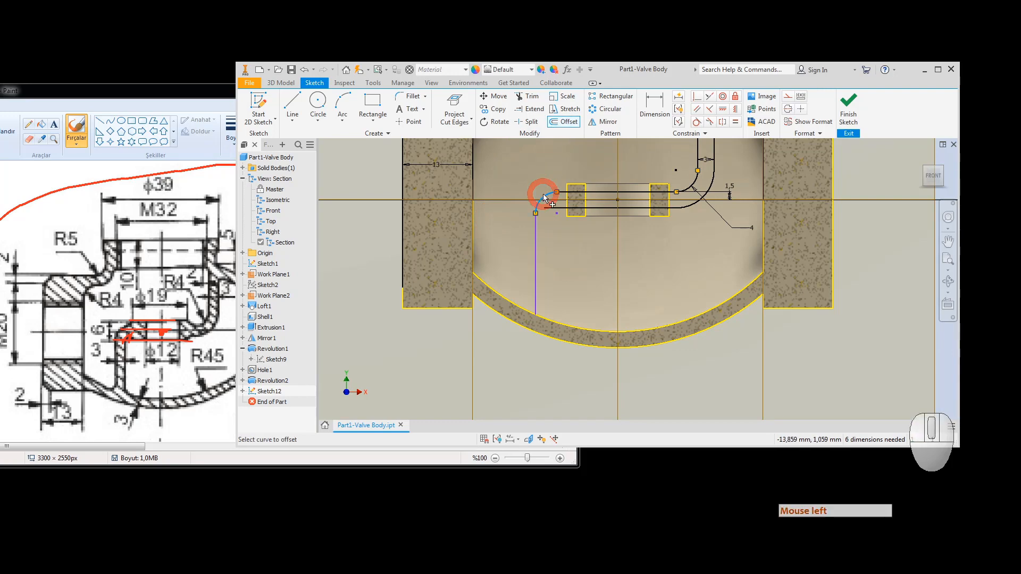
pyautogui.click(536, 236)
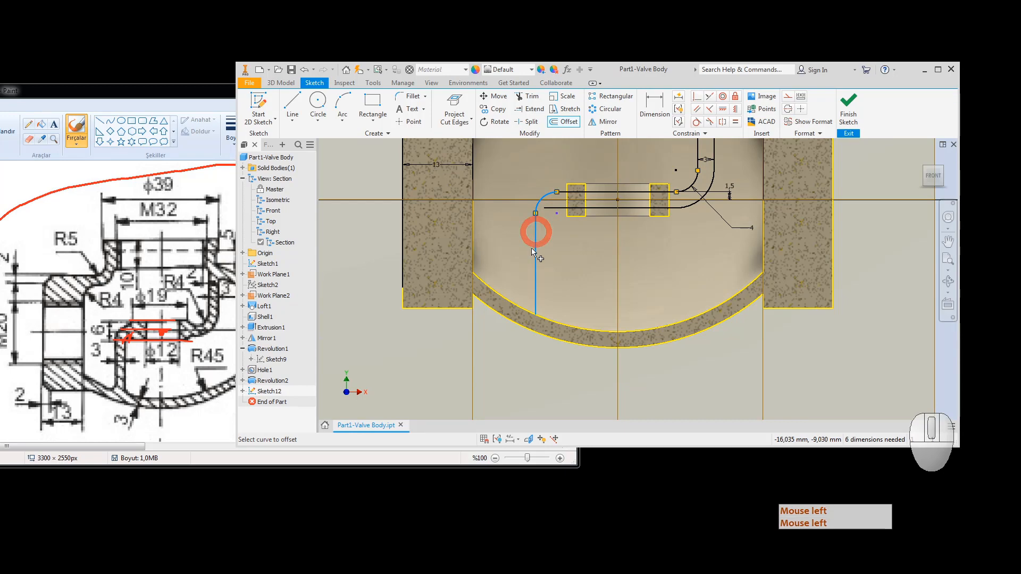
pyautogui.rightClick(552, 245)
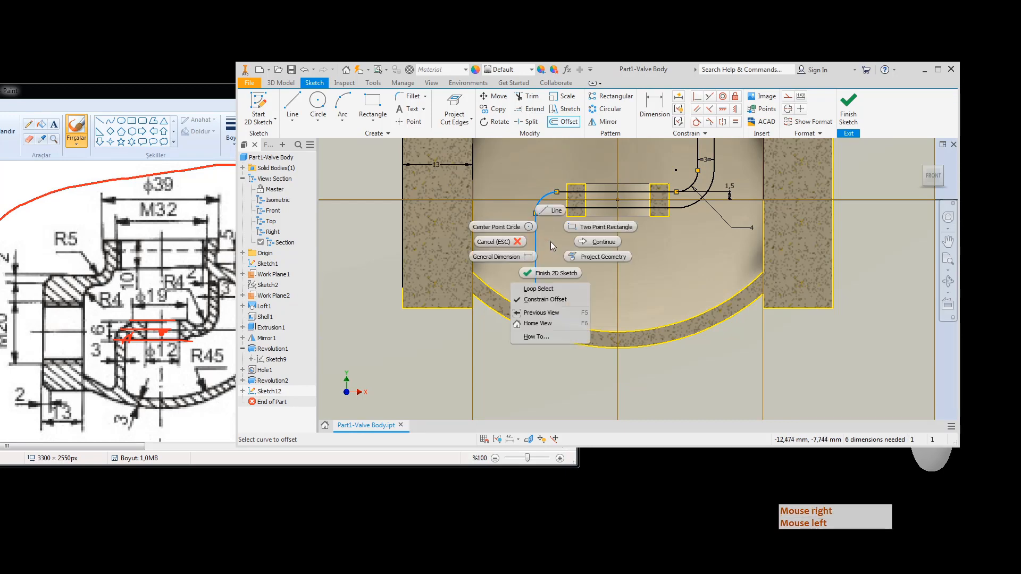
pyautogui.click(584, 241)
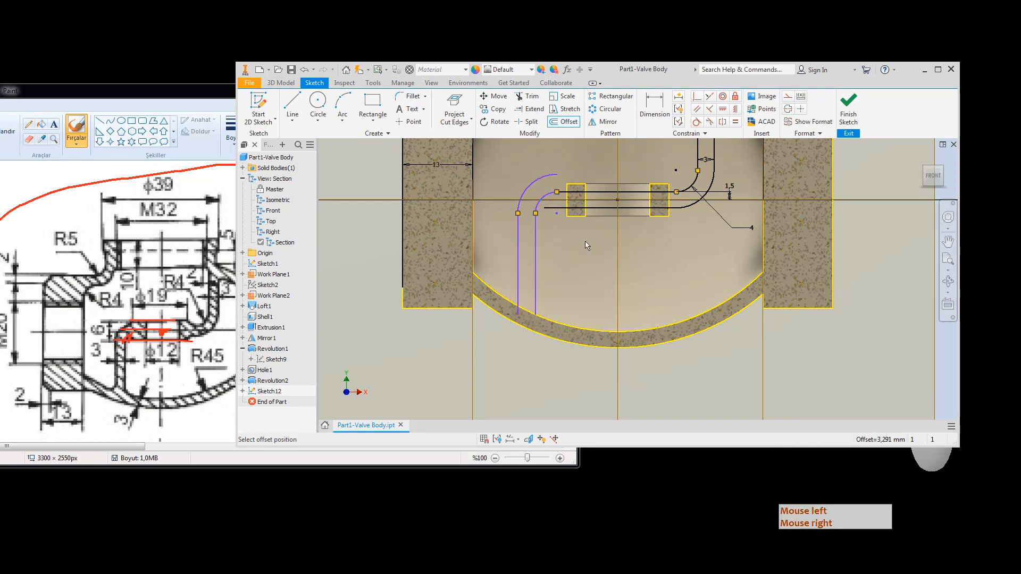
pyautogui.scroll(-3, 570, 232)
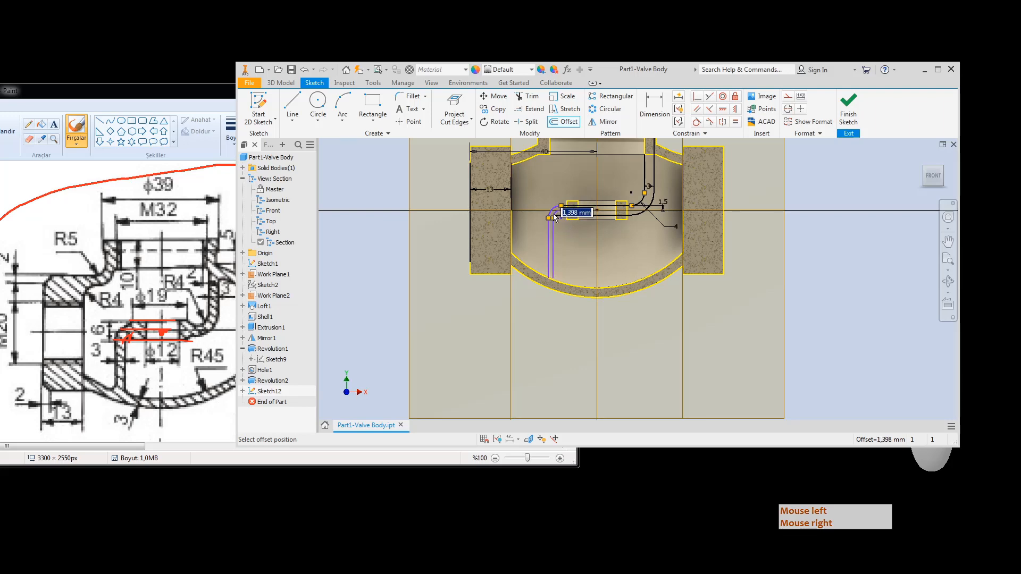
pyautogui.scroll(2, 553, 217)
pyautogui.scroll(-4, 554, 216)
pyautogui.scroll(3, 554, 217)
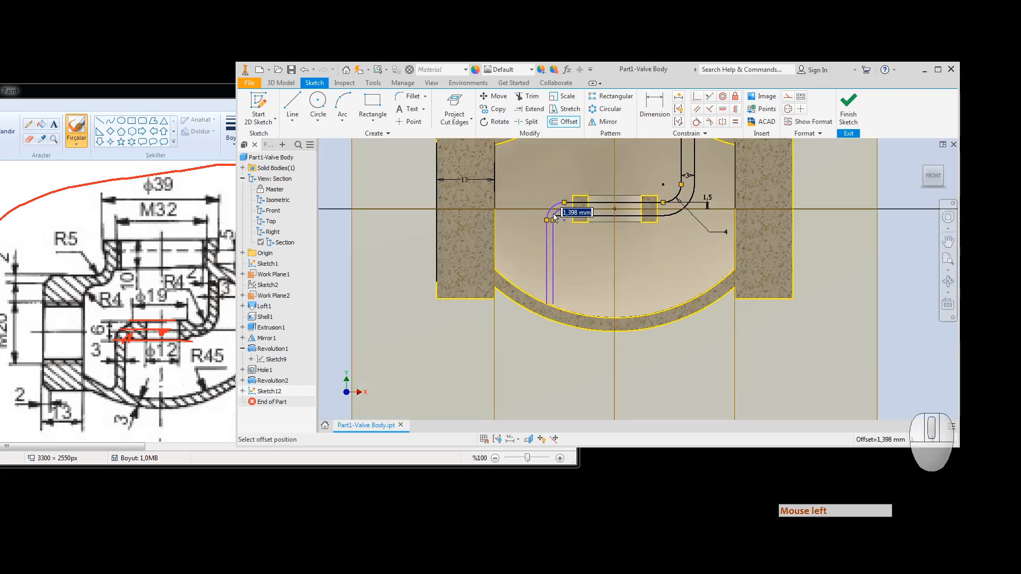
pyautogui.scroll(1, 553, 216)
pyautogui.scroll(2, 557, 220)
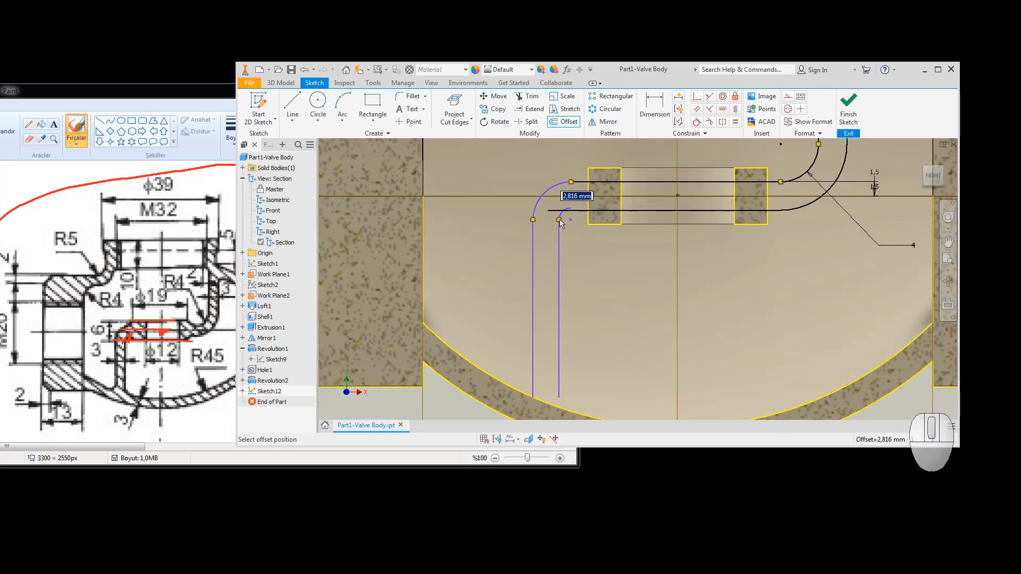
pyautogui.click(557, 220)
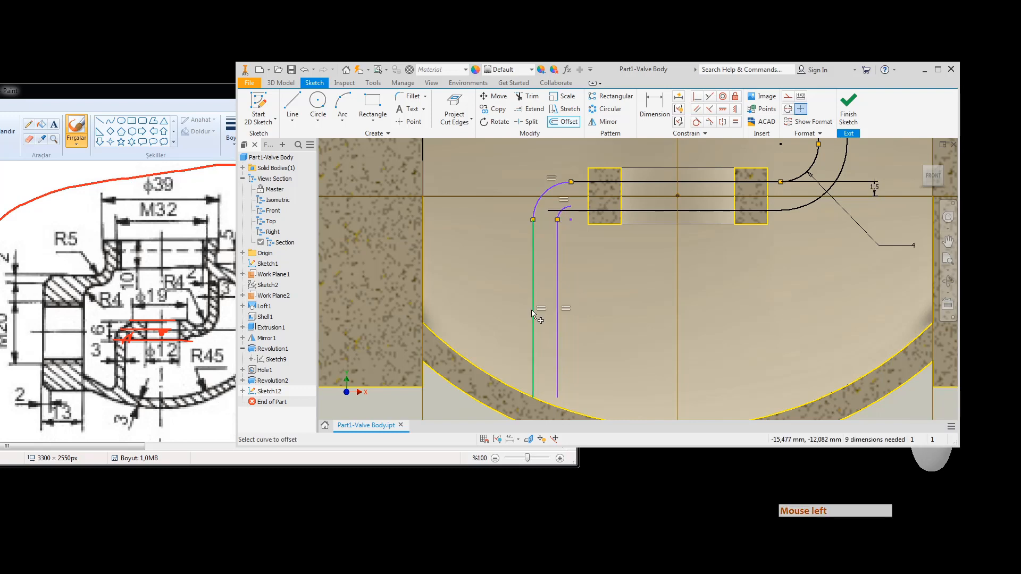
pyautogui.press('Escape')
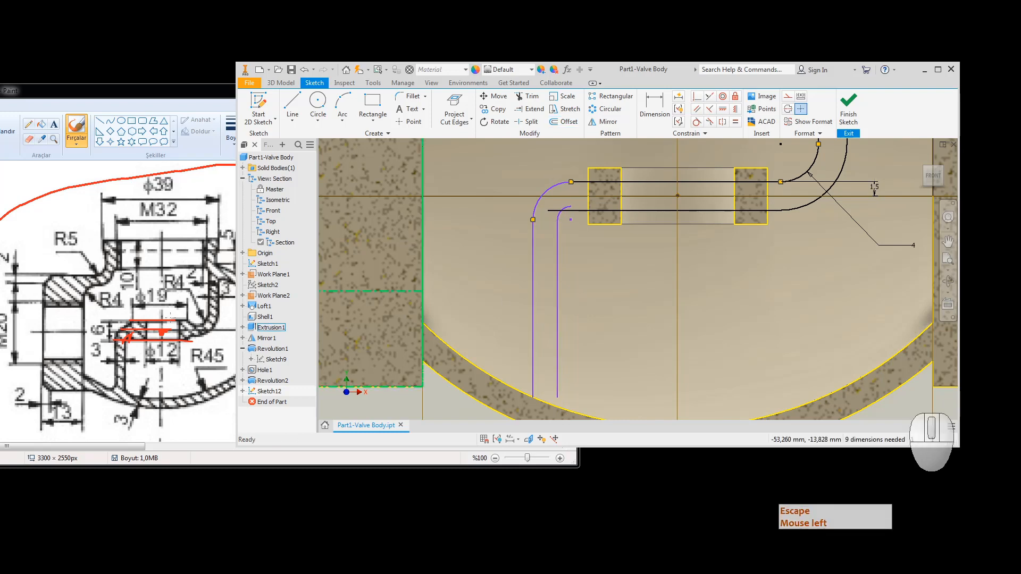
# Step: Dimension the gap between the two parallel vertical lines as 3 mm
pyautogui.click(655, 104)
pyautogui.click(556, 351)
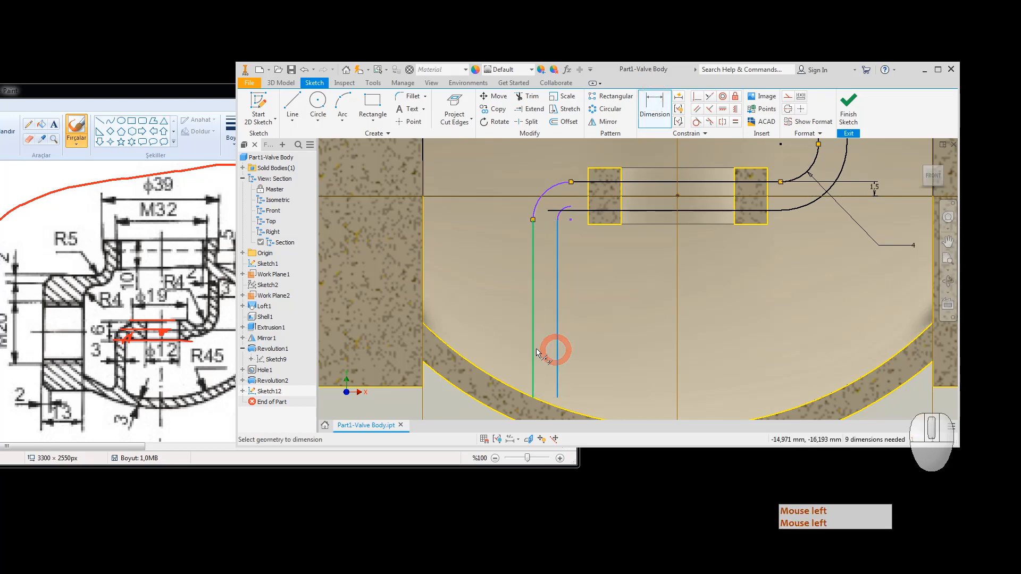
pyautogui.click(534, 351)
pyautogui.click(508, 305)
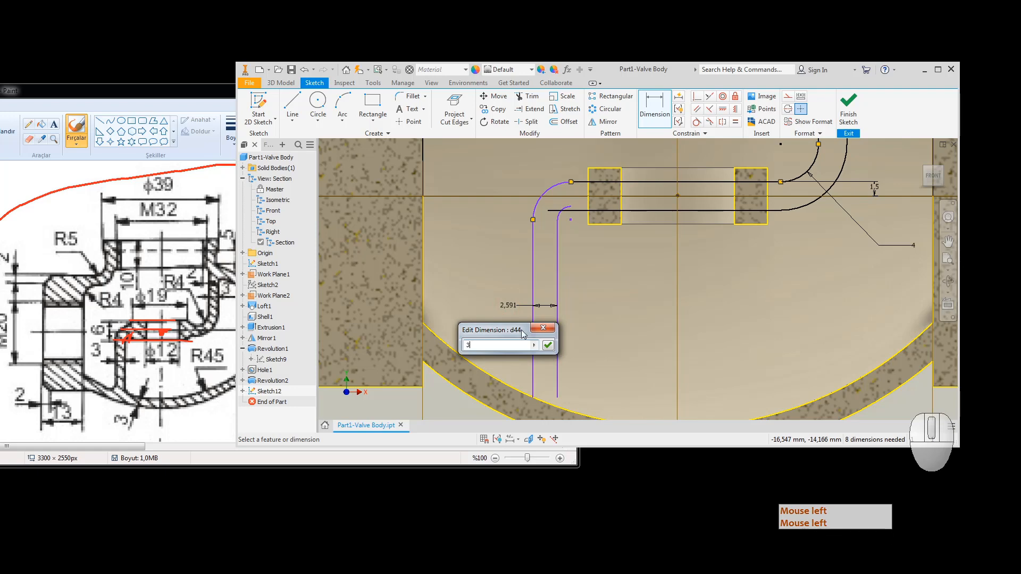
pyautogui.write('3')
pyautogui.press('Return')
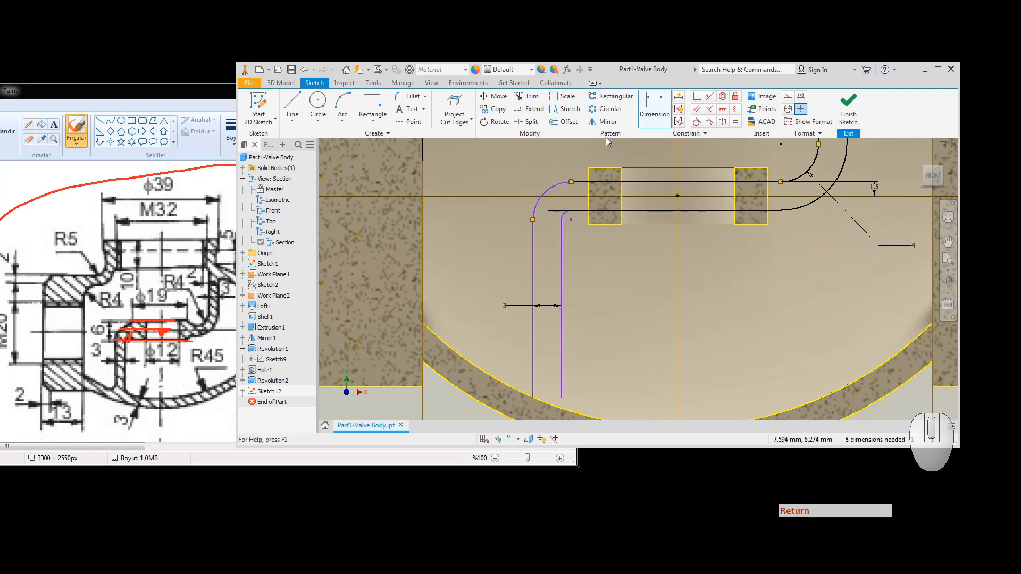
# Step: Try a Tangent constraint on the arc and line, which is already constrained
pyautogui.click(697, 122)
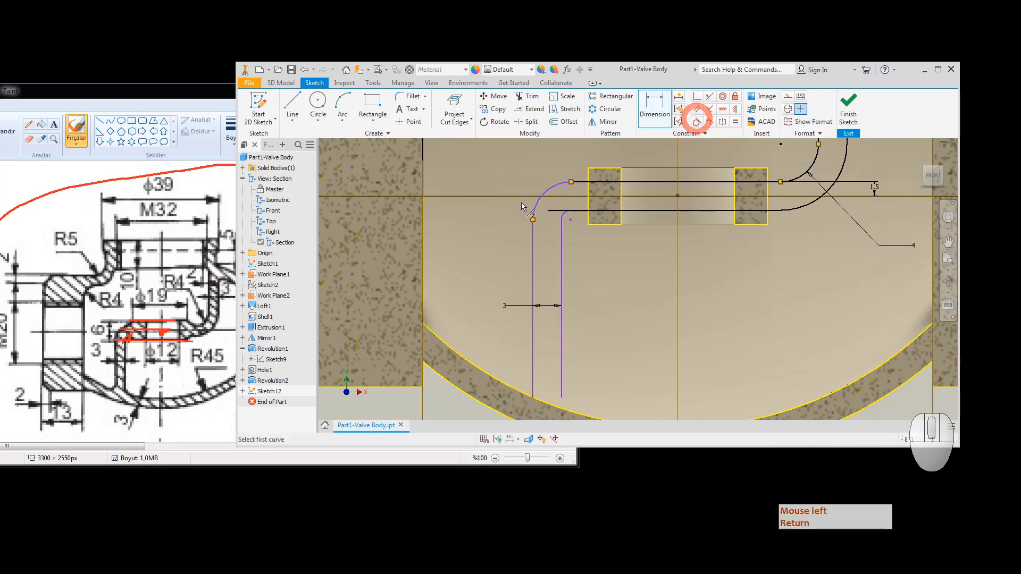
pyautogui.click(545, 190)
pyautogui.click(572, 183)
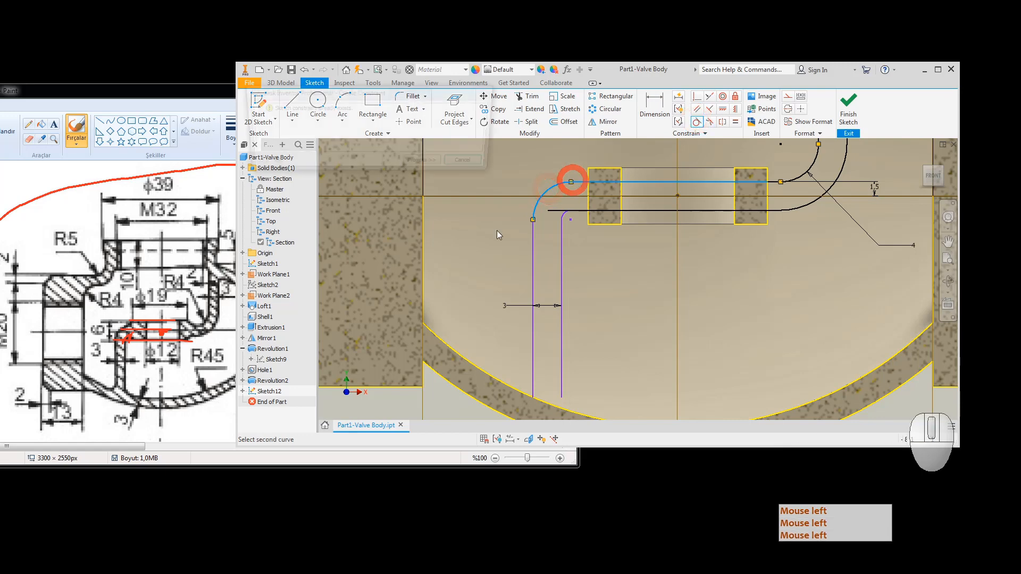
pyautogui.press('Escape')
pyautogui.press('Escape')
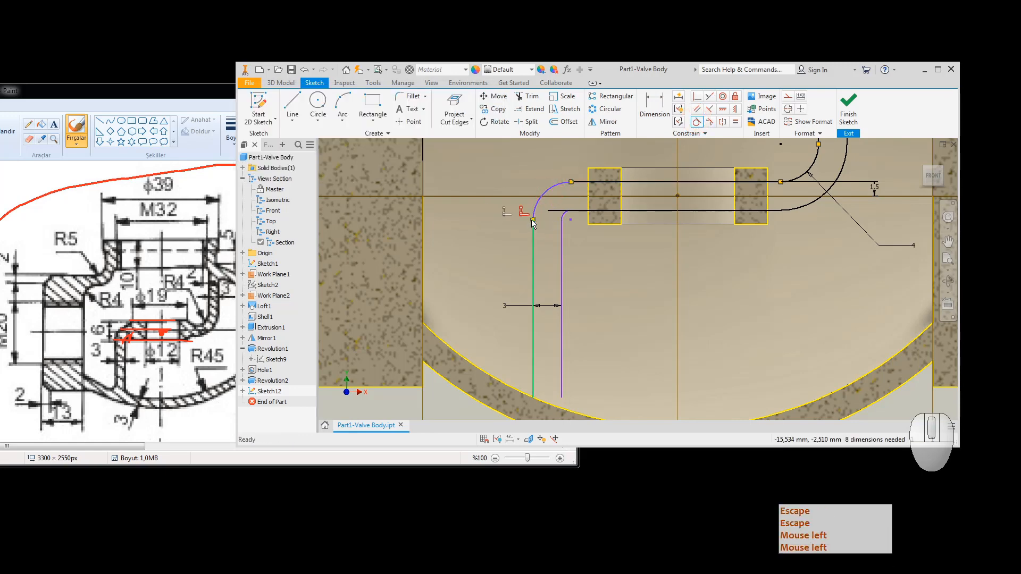
pyautogui.moveTo(530, 219)
pyautogui.mouseDown()
pyautogui.moveTo(520, 225)
pyautogui.moveTo(532, 210)
pyautogui.moveTo(519, 218)
pyautogui.mouseUp()
pyautogui.press('Escape')
pyautogui.press('Escape')
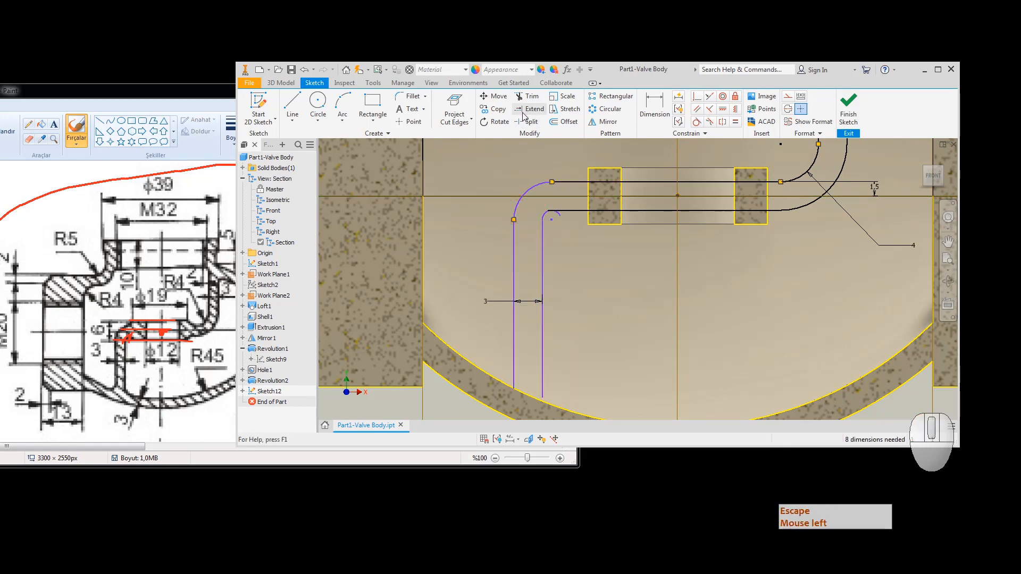
# Step: Trim the overhang past the inner arc and the short stub at its end
pyautogui.press('Escape')
pyautogui.click(531, 97)
pyautogui.scroll(5, 559, 218)
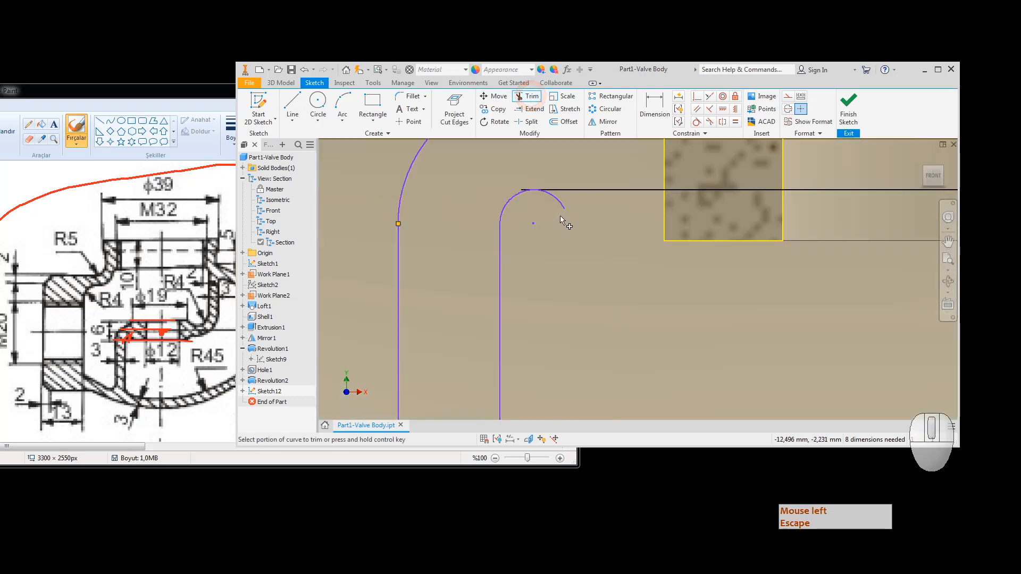
pyautogui.click(562, 208)
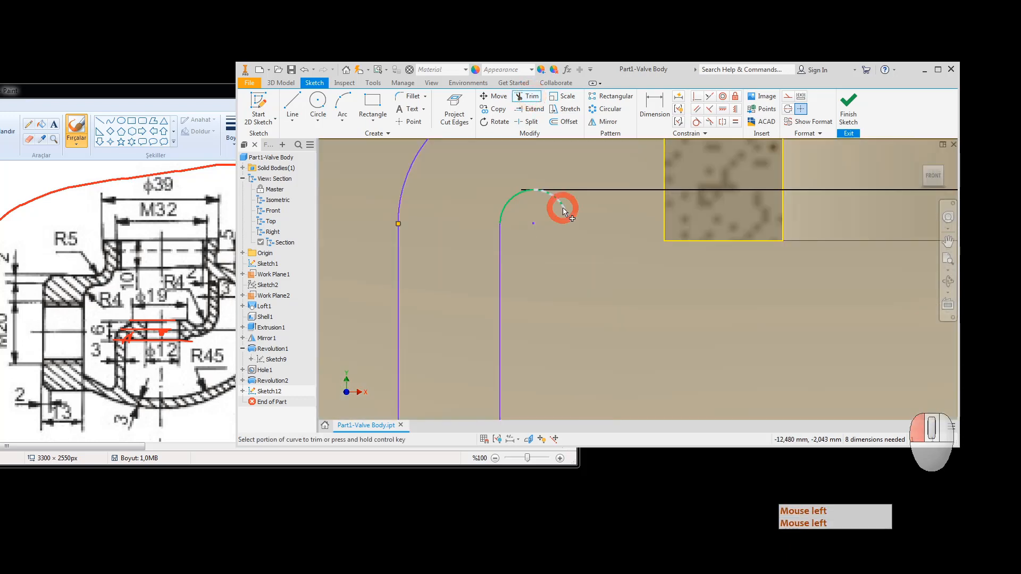
pyautogui.click(522, 188)
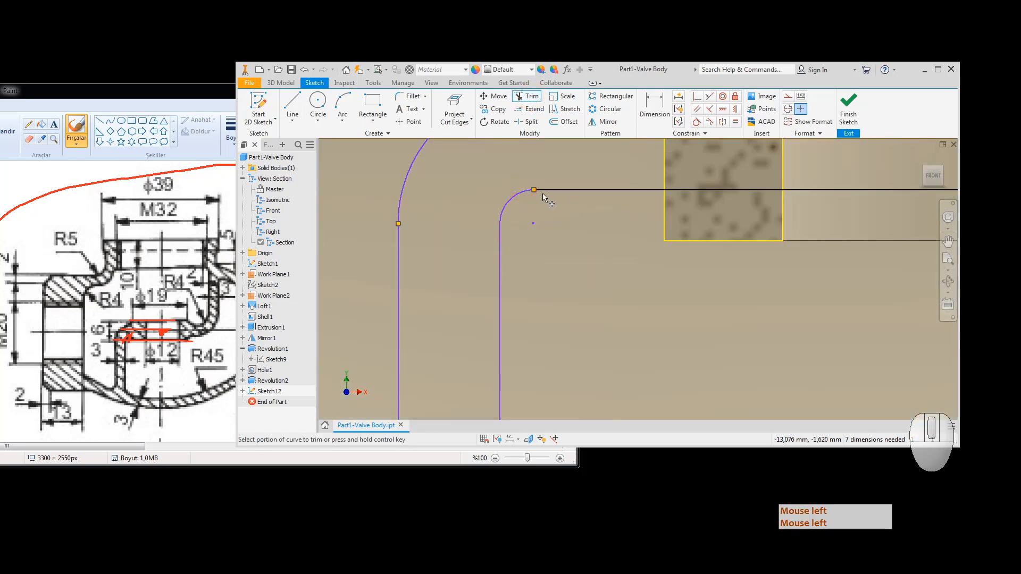
pyautogui.click(693, 98)
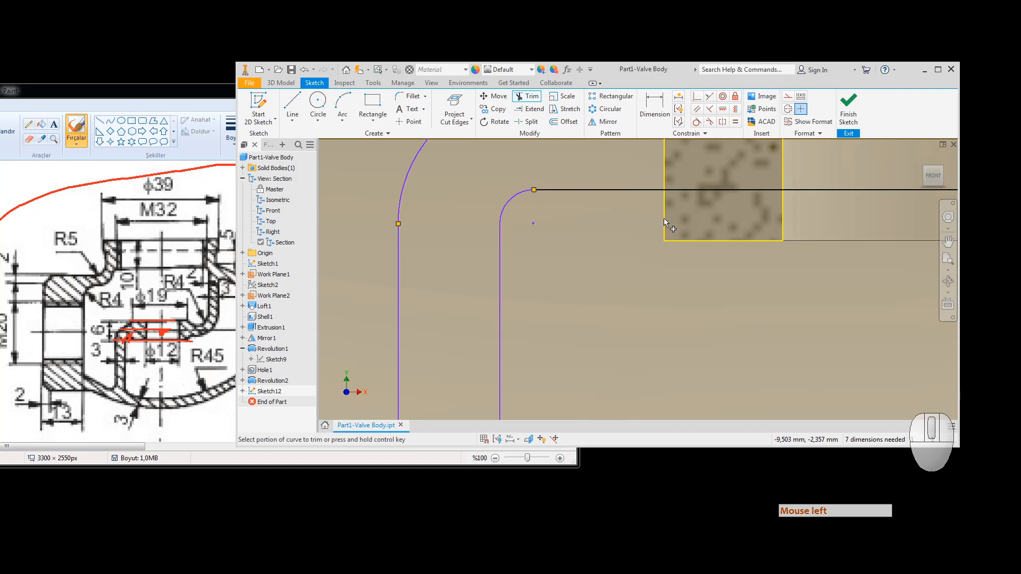
pyautogui.press('Escape')
pyautogui.press('Escape')
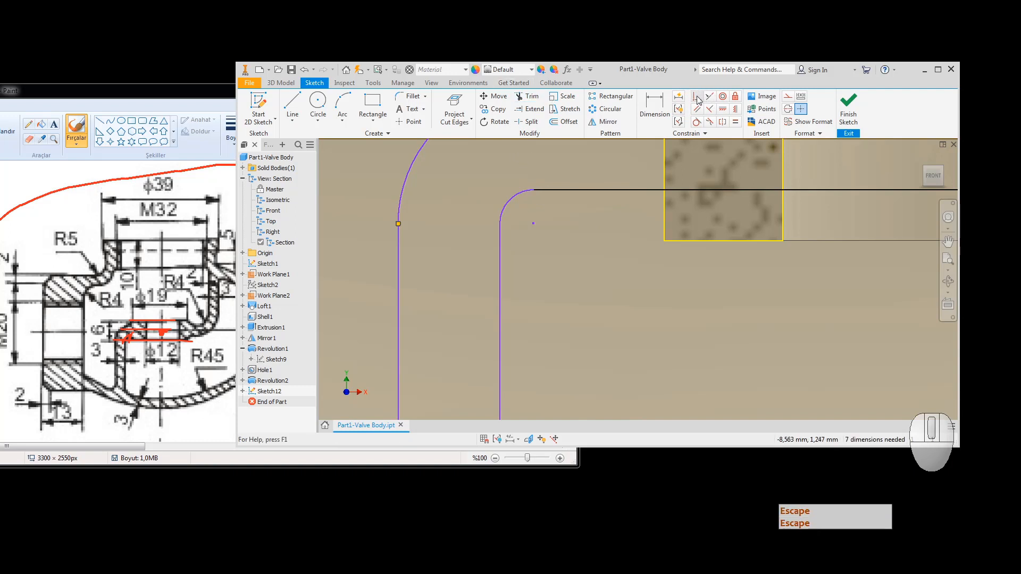
# Step: Constrain the inner arc's open end onto the section's left edge
pyautogui.click(696, 96)
pyautogui.click(535, 191)
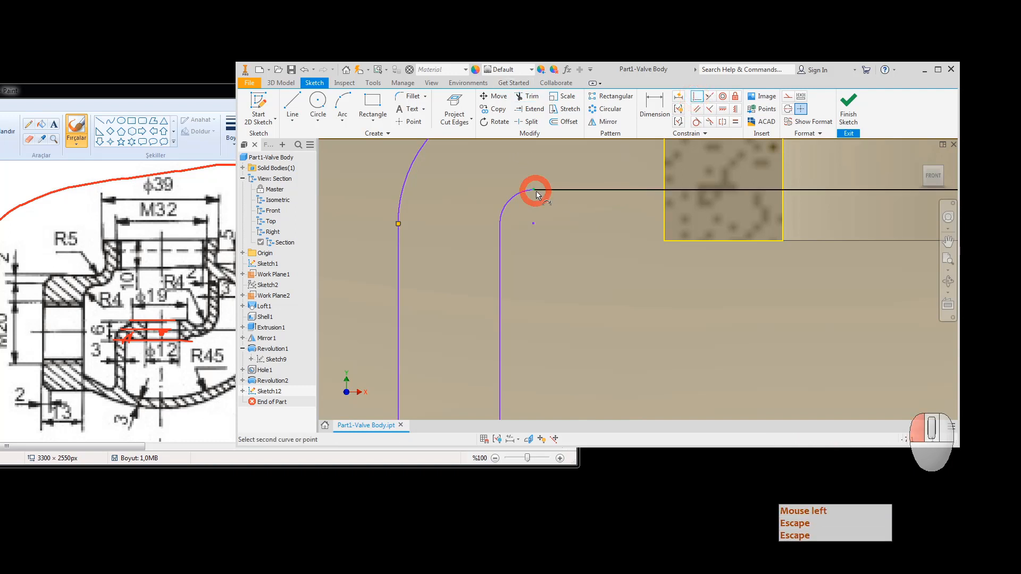
pyautogui.click(664, 205)
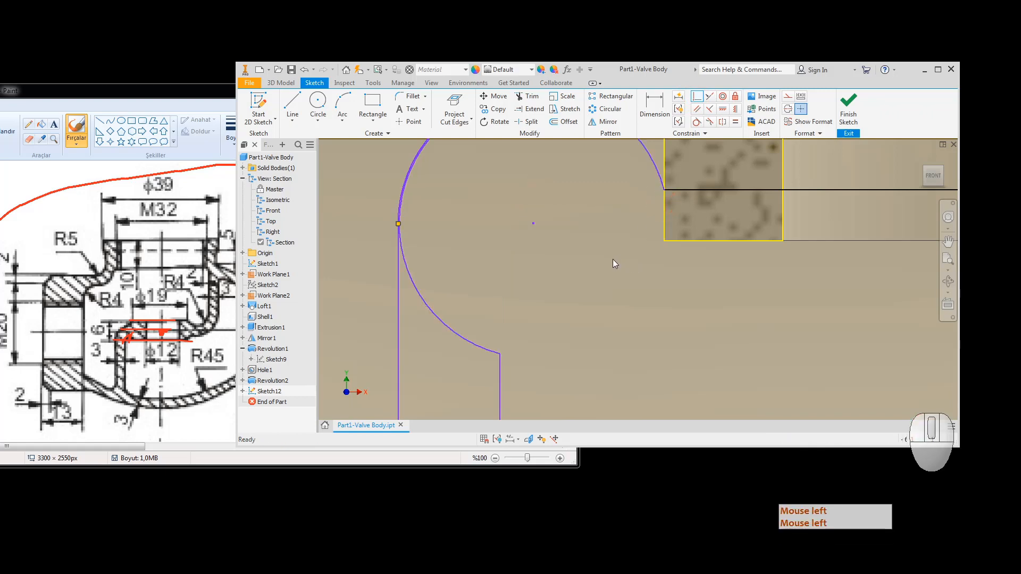
pyautogui.press('Escape')
pyautogui.scroll(-2, 611, 259)
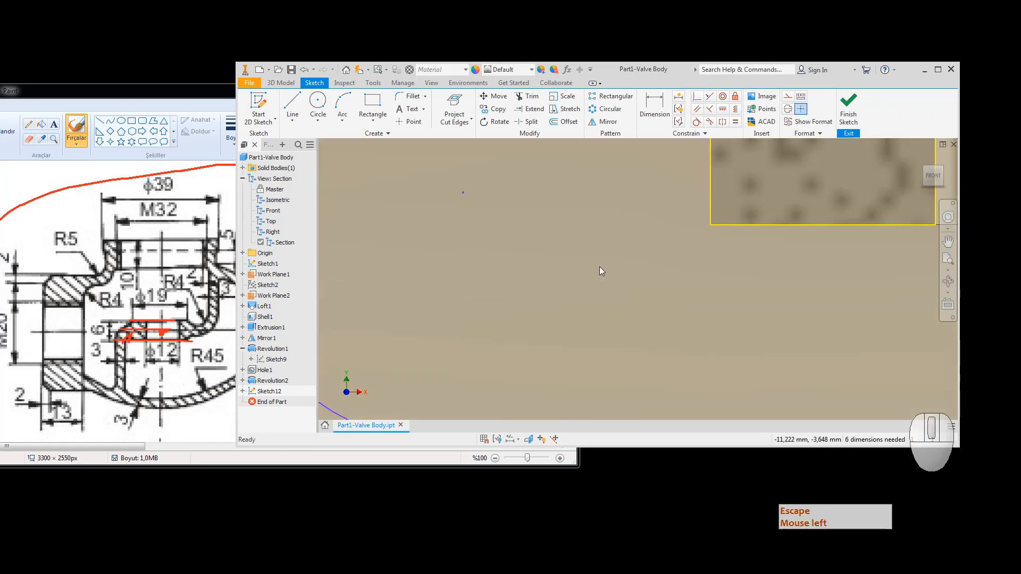
pyautogui.scroll(1, 598, 267)
pyautogui.scroll(3, 597, 270)
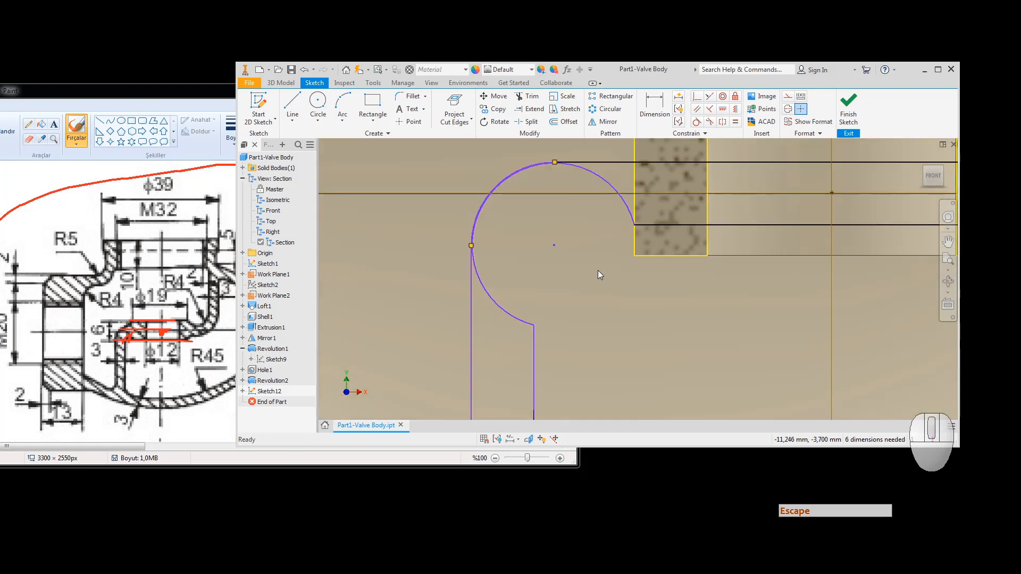
# Step: Make the second wall's arc tangent to its vertical line
pyautogui.click(696, 122)
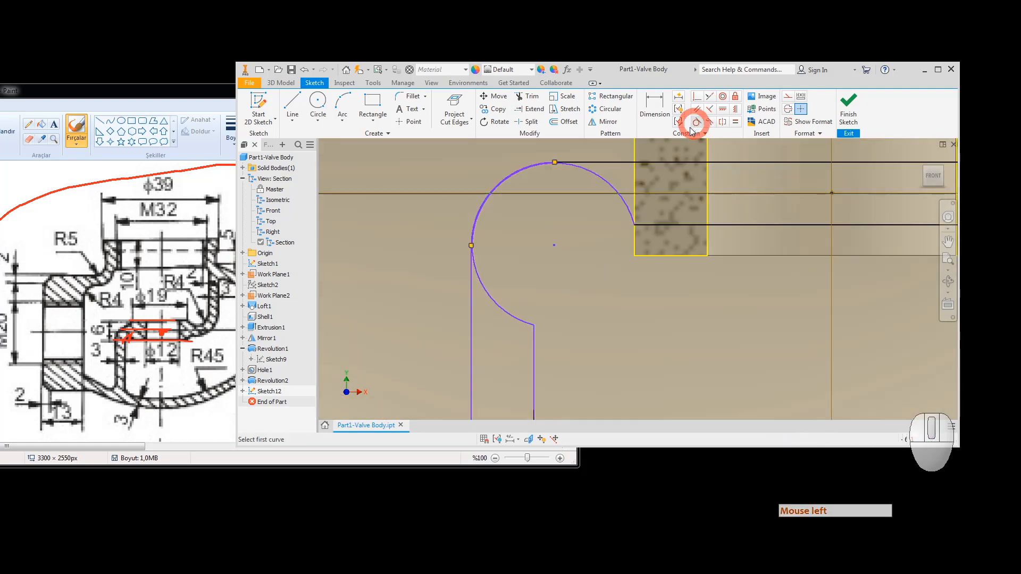
pyautogui.click(510, 312)
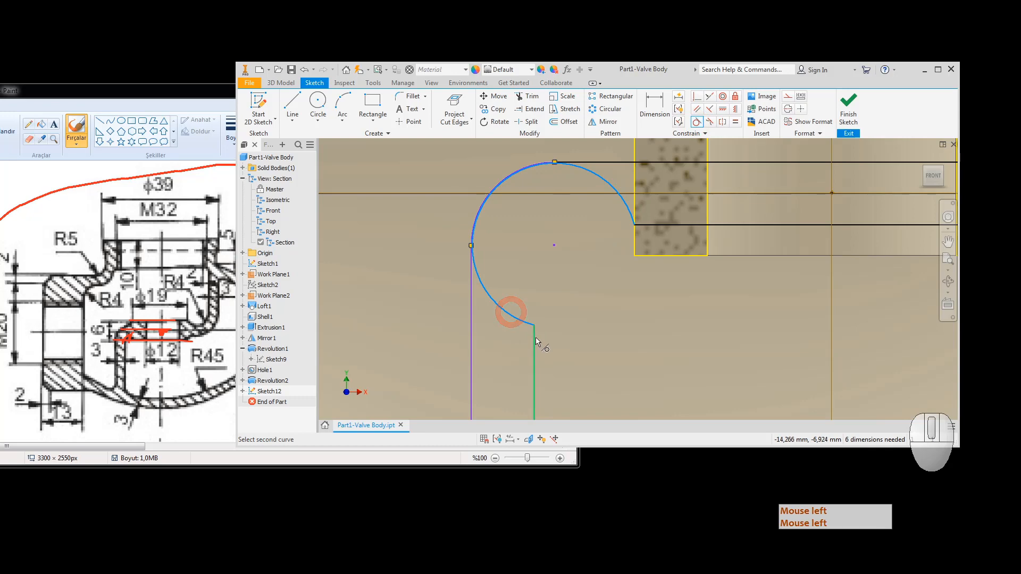
pyautogui.click(535, 337)
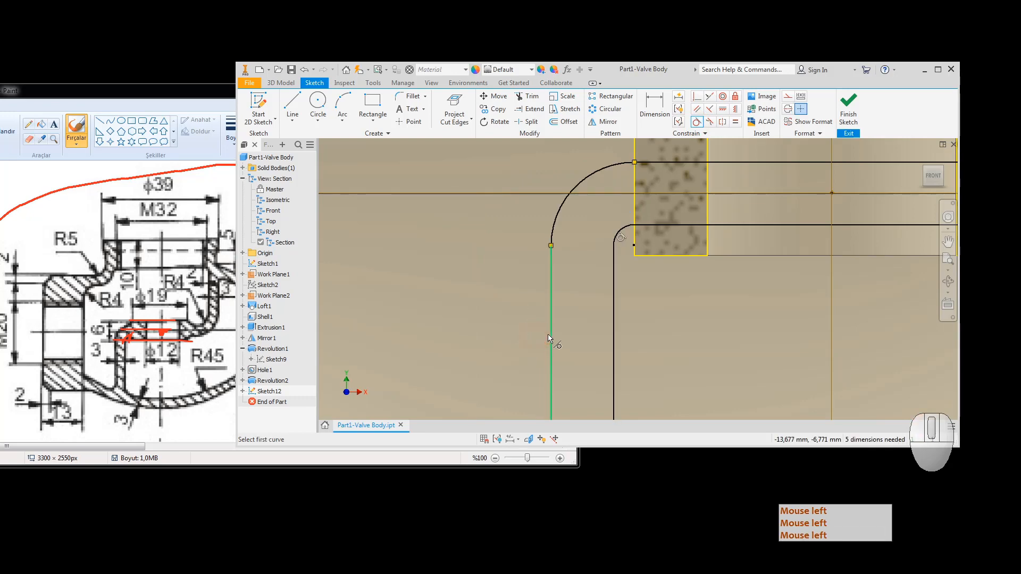
pyautogui.scroll(-3, 630, 288)
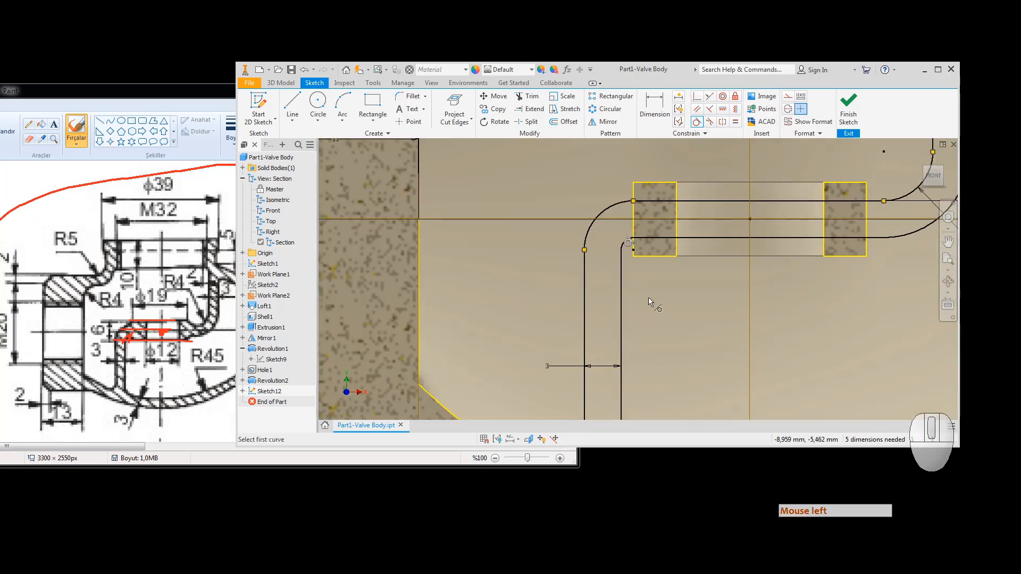
pyautogui.moveTo(646, 295); pyautogui.dragTo(569, 119, button='middle')
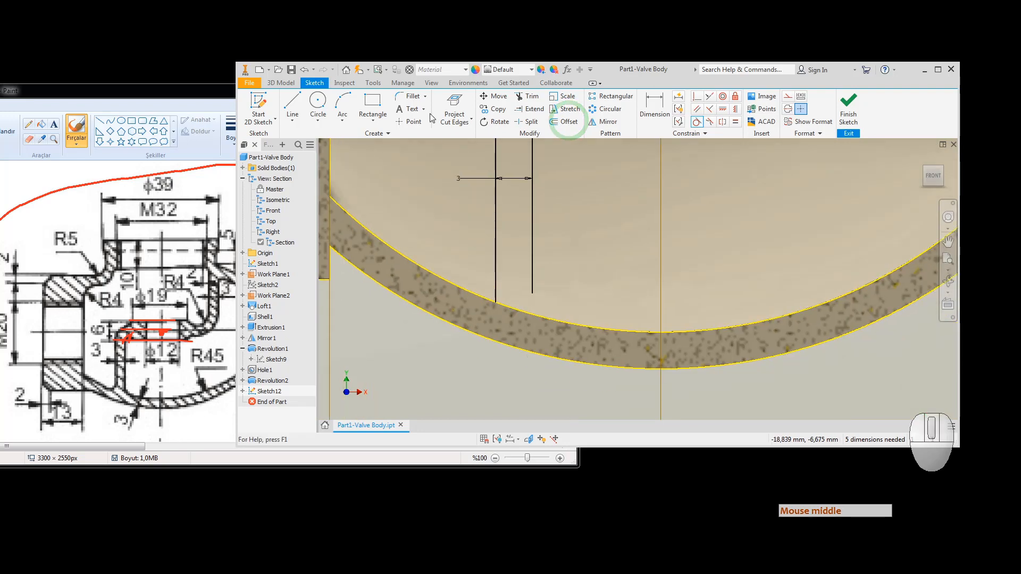
# Step: Extend the right vertical line down to the arc band and finish the sketch
pyautogui.click(532, 108)
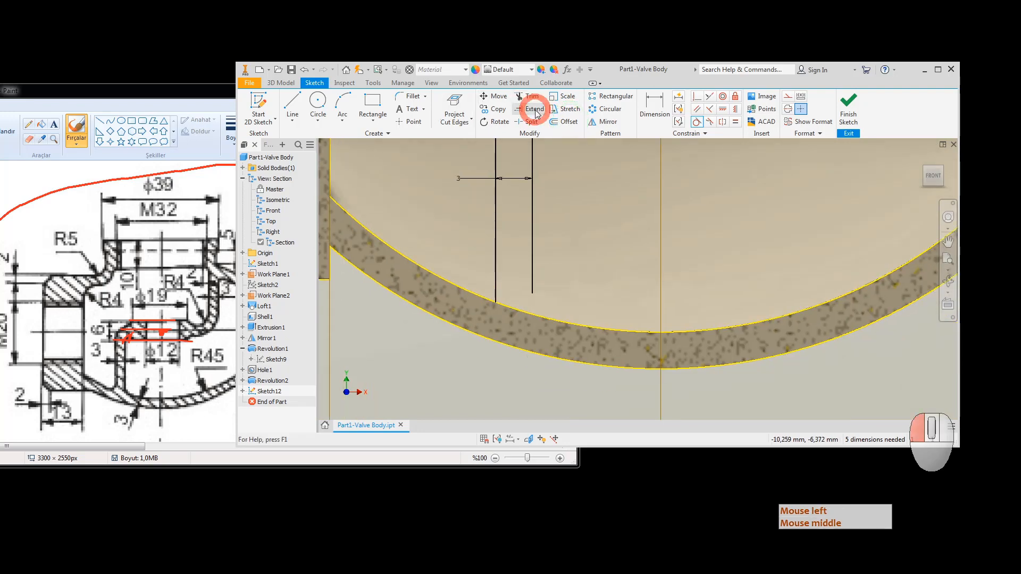
pyautogui.click(531, 258)
pyautogui.click(503, 346)
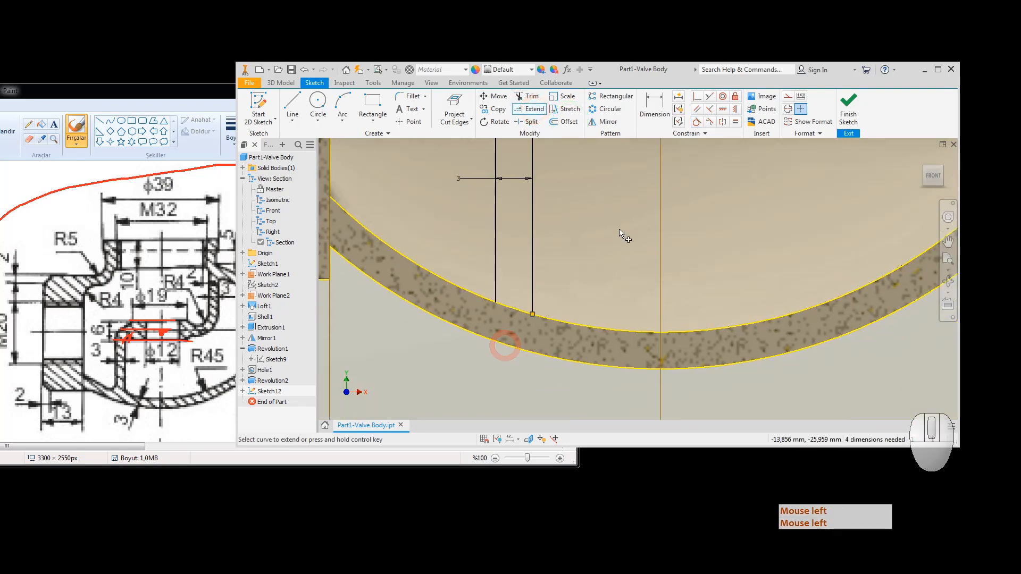
pyautogui.click(849, 106)
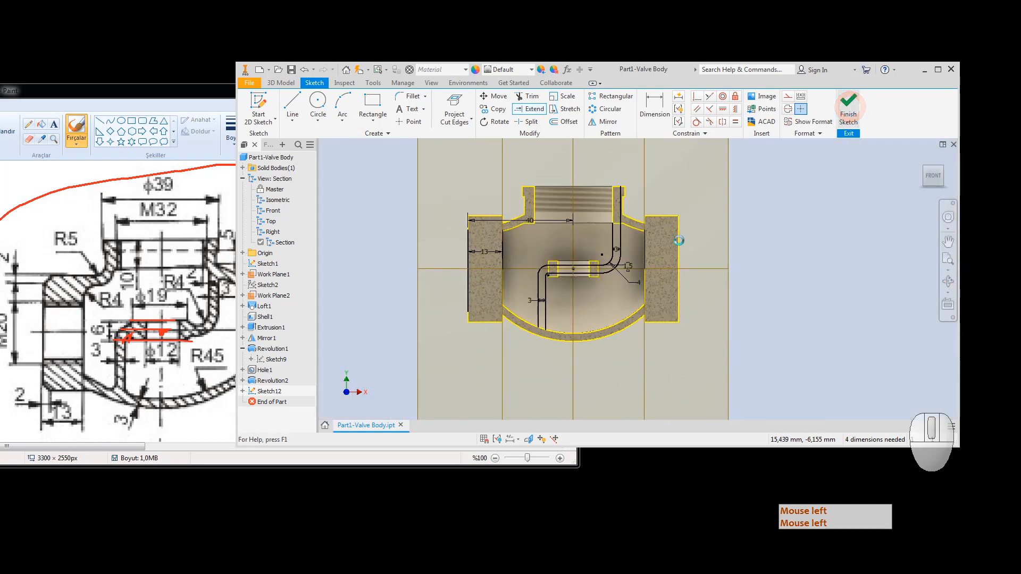
# Step: Hide Work Plane1 from an angled 3D view
pyautogui.click(940, 167)
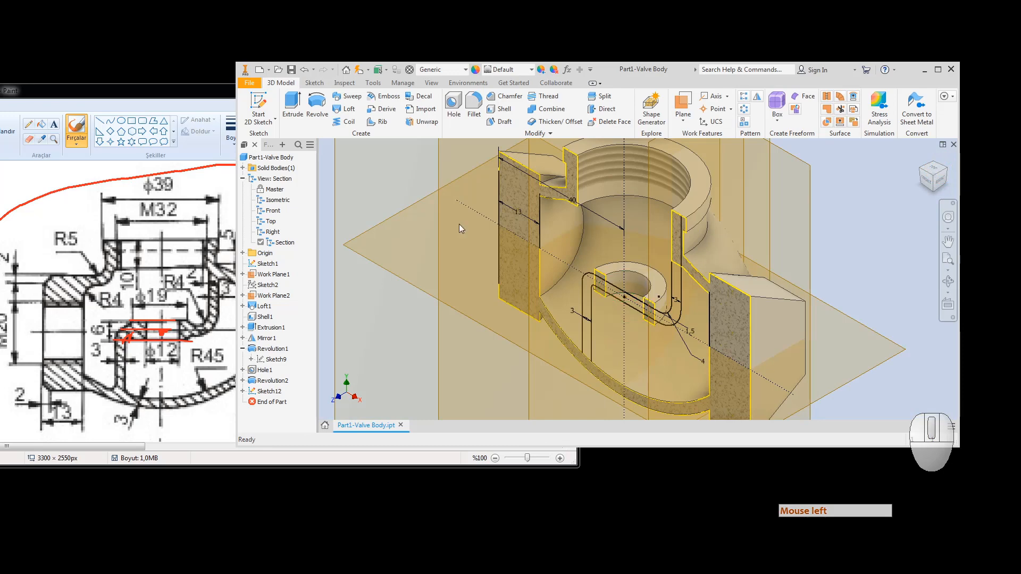
pyautogui.click(268, 275)
pyautogui.rightClick(267, 277)
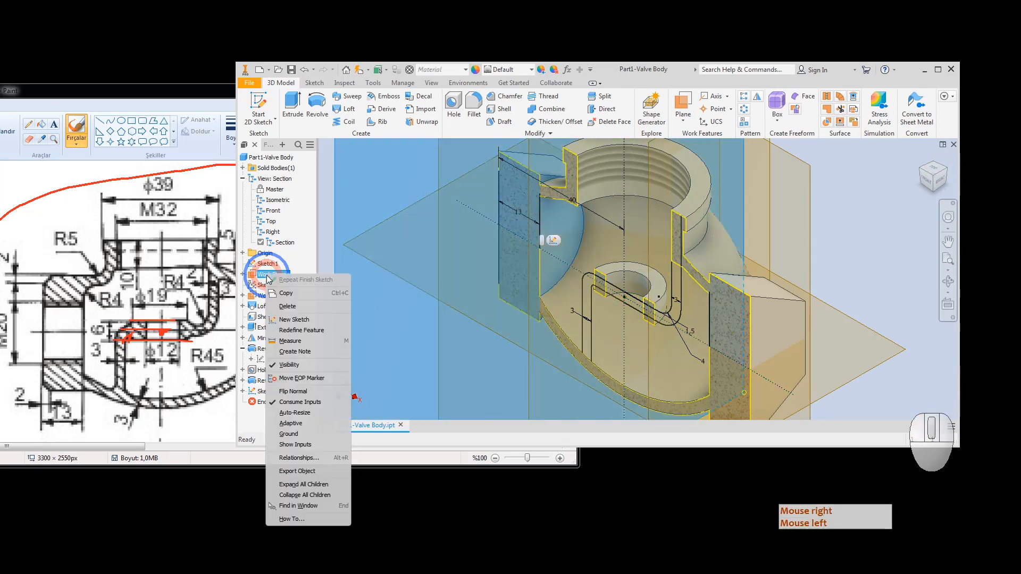
pyautogui.click(292, 364)
# Step: Hide the YZ, XZ and XY origin planes
pyautogui.click(242, 178)
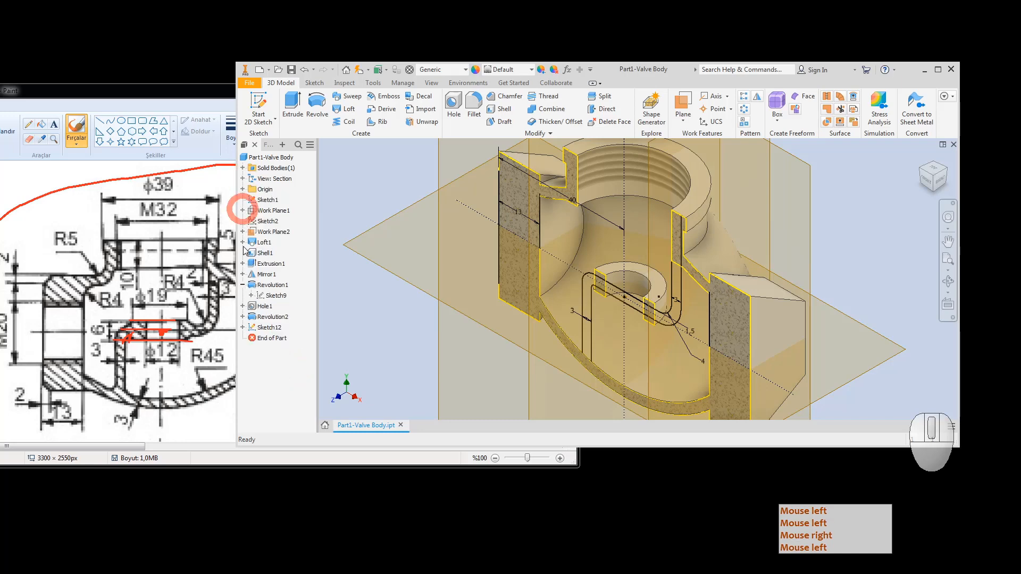
pyautogui.click(242, 189)
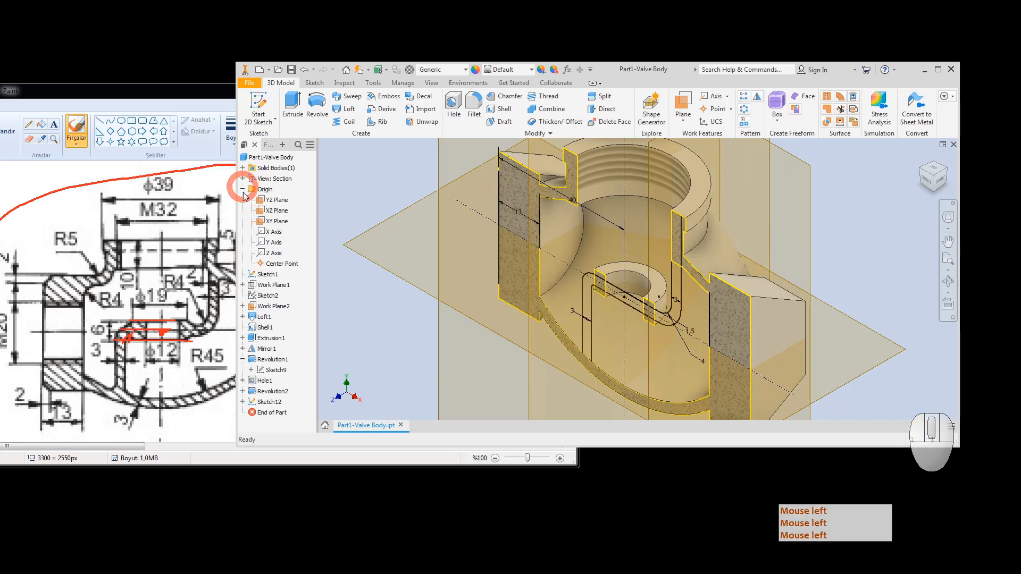
pyautogui.click(271, 201)
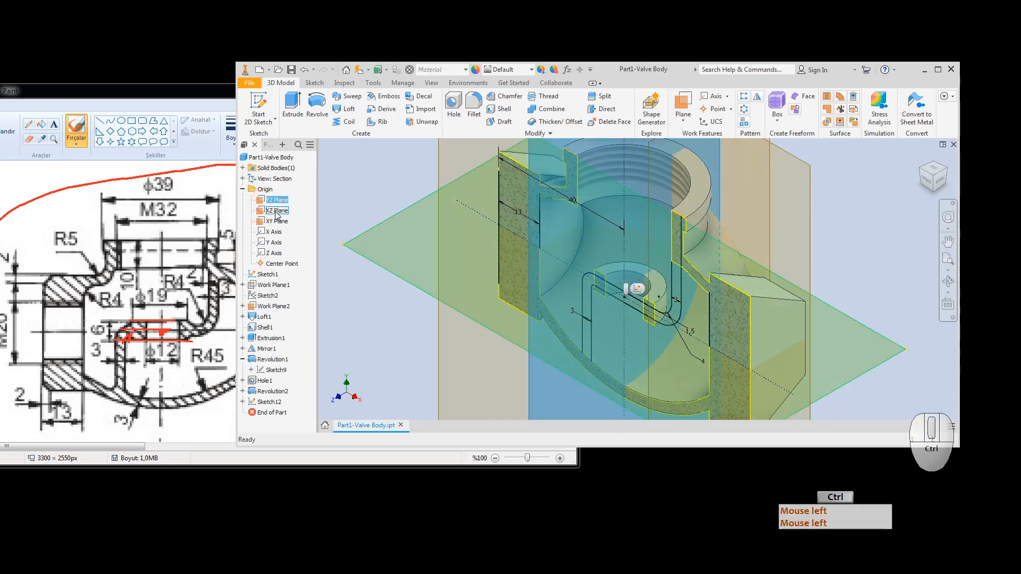
pyautogui.keyDown('ctrl'); pyautogui.click(276, 211); pyautogui.keyUp('ctrl')
pyautogui.keyDown('ctrl'); pyautogui.click(277, 220); pyautogui.keyUp('ctrl')
pyautogui.rightClick(277, 222)
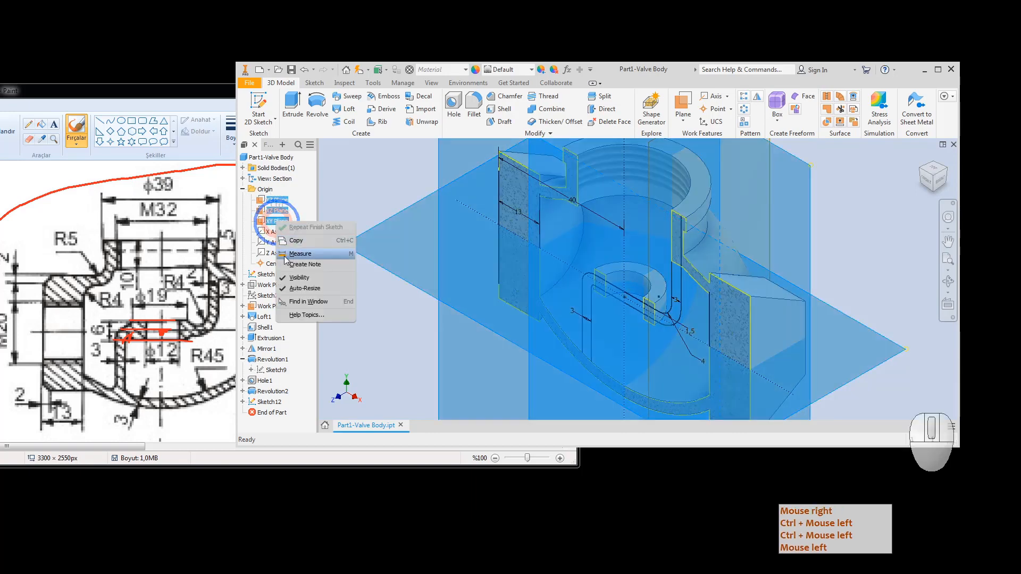
pyautogui.click(296, 278)
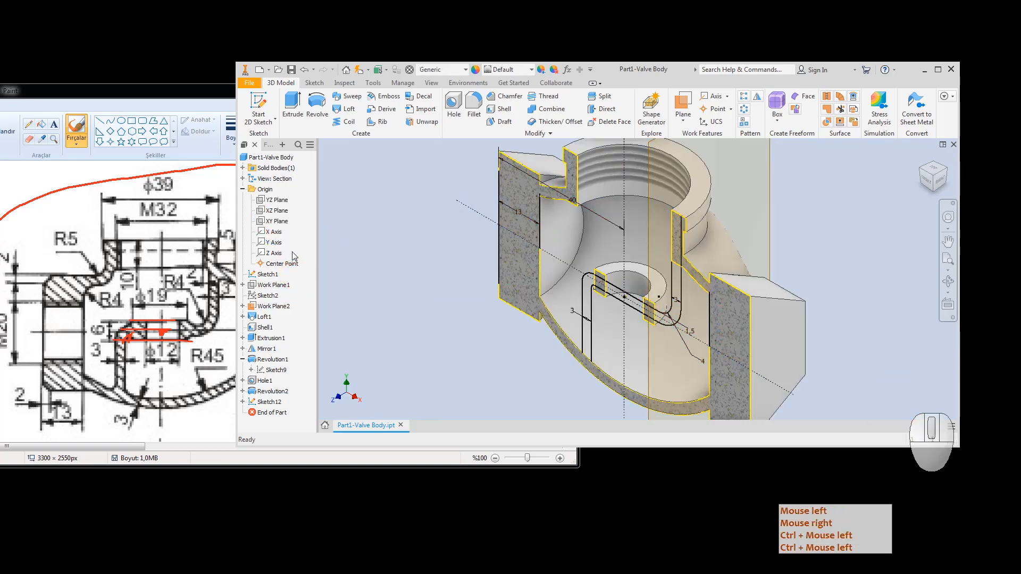
pyautogui.press('Escape')
# Step: Recentre the sectioned valve body and start an Extrude feature
pyautogui.scroll(3, 585, 350)
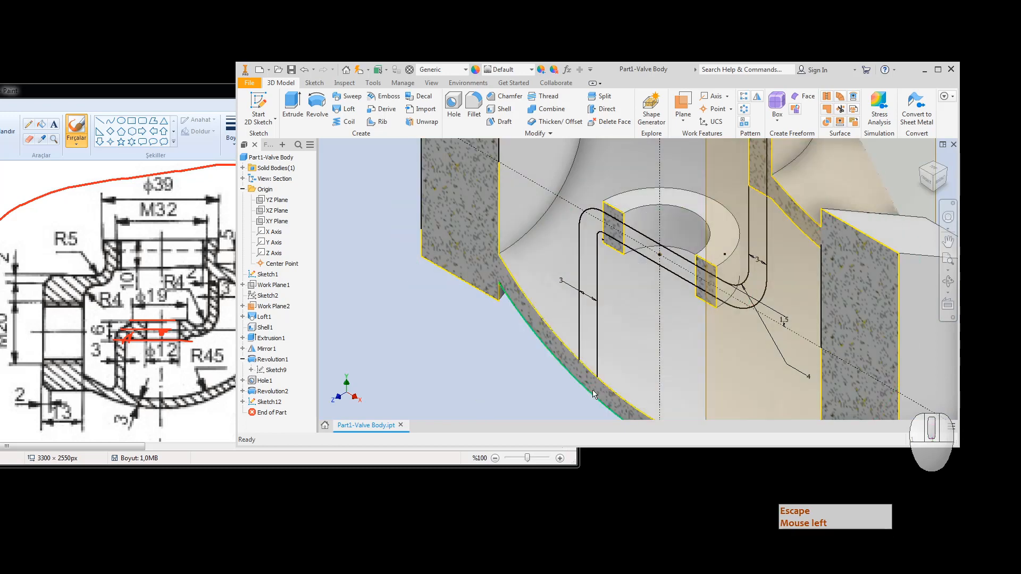
pyautogui.scroll(-3, 658, 290)
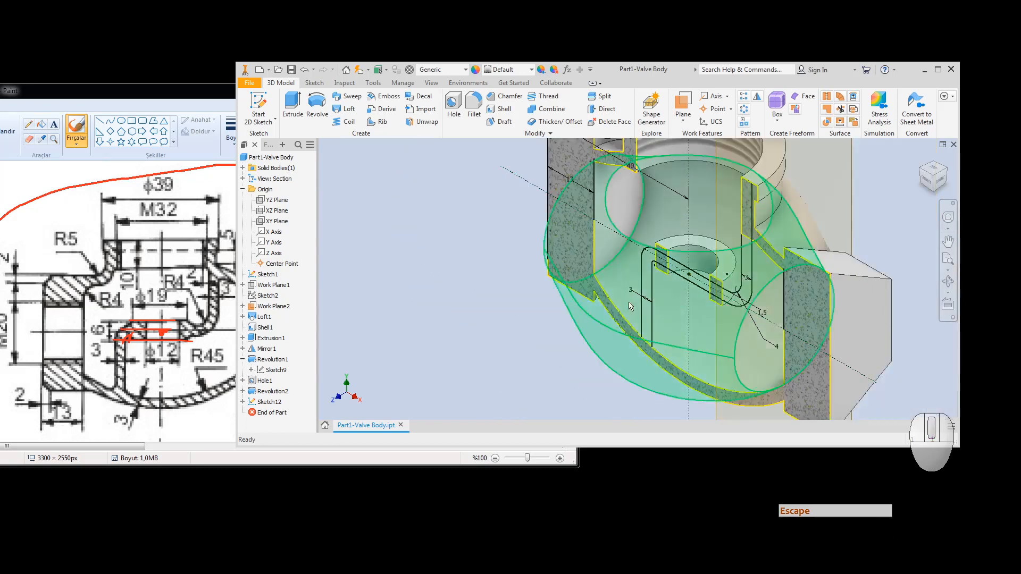
pyautogui.scroll(5, 658, 290)
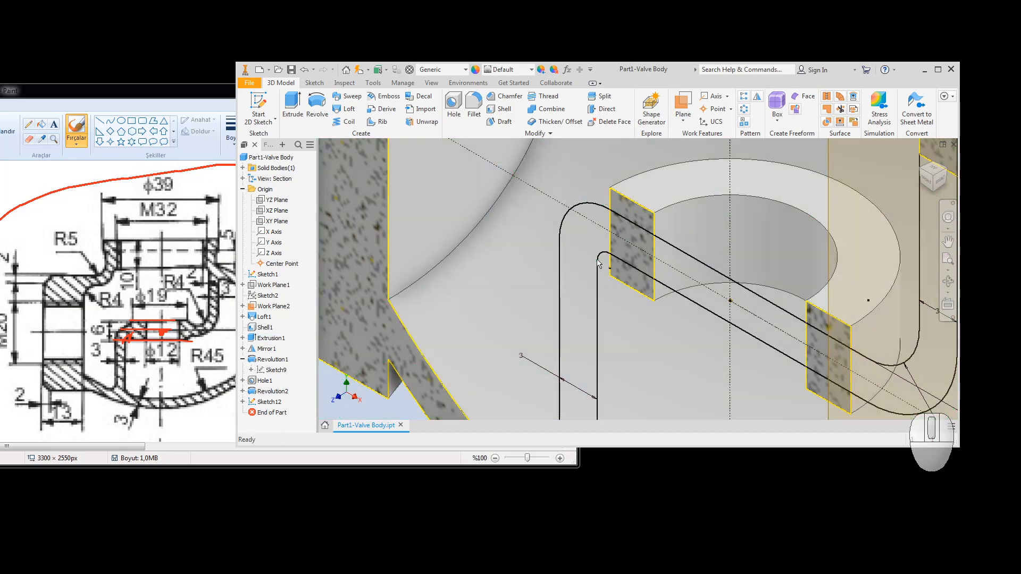
pyautogui.scroll(-3, 777, 328)
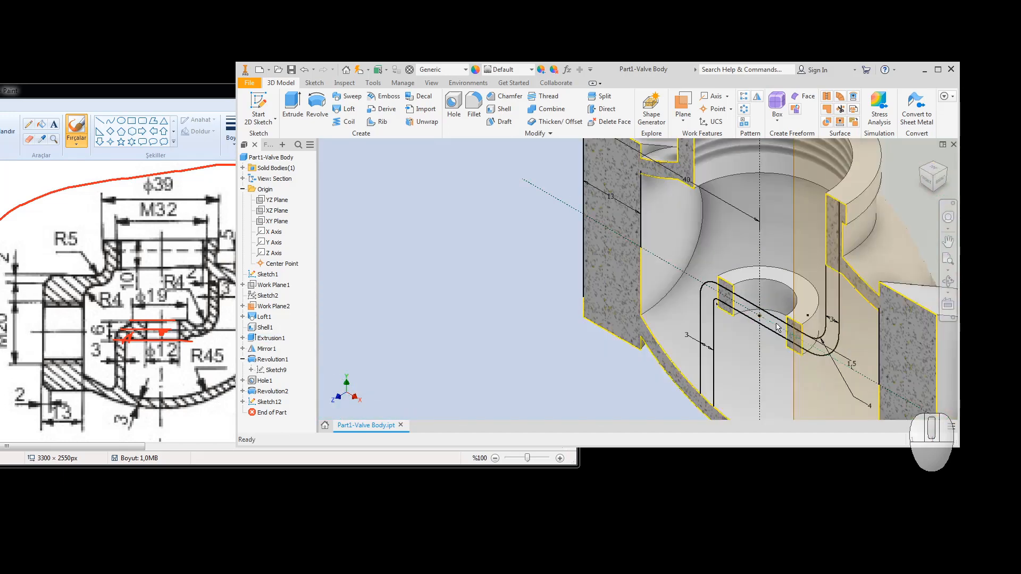
pyautogui.moveTo(728, 304); pyautogui.dragTo(722, 253, button='middle')
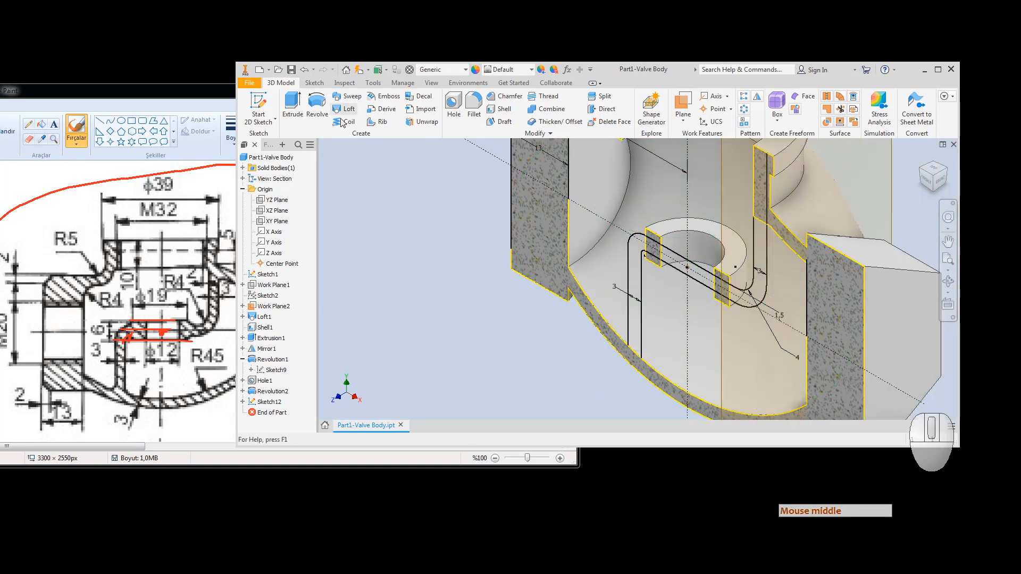
pyautogui.click(293, 105)
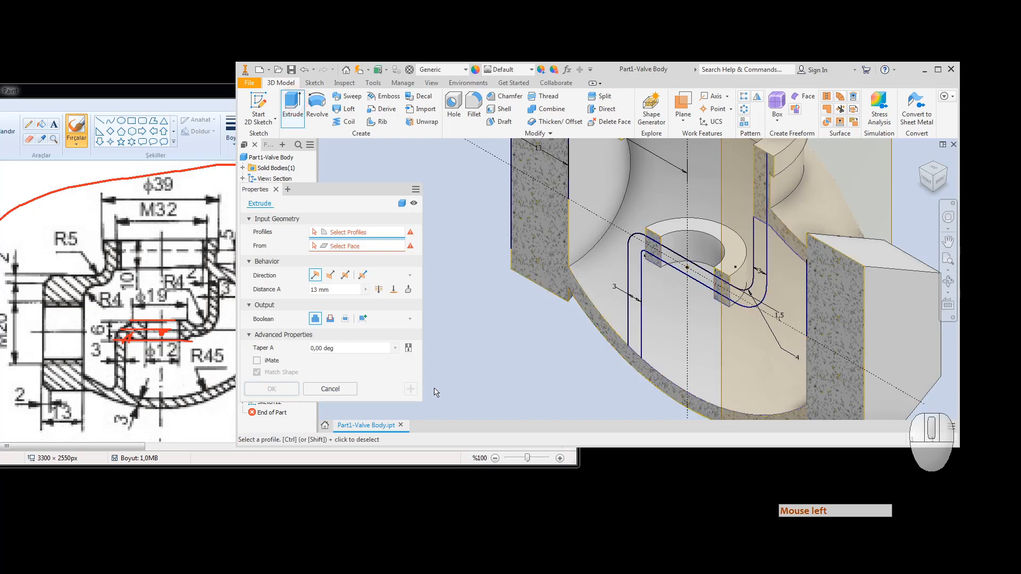
pyautogui.click(633, 285)
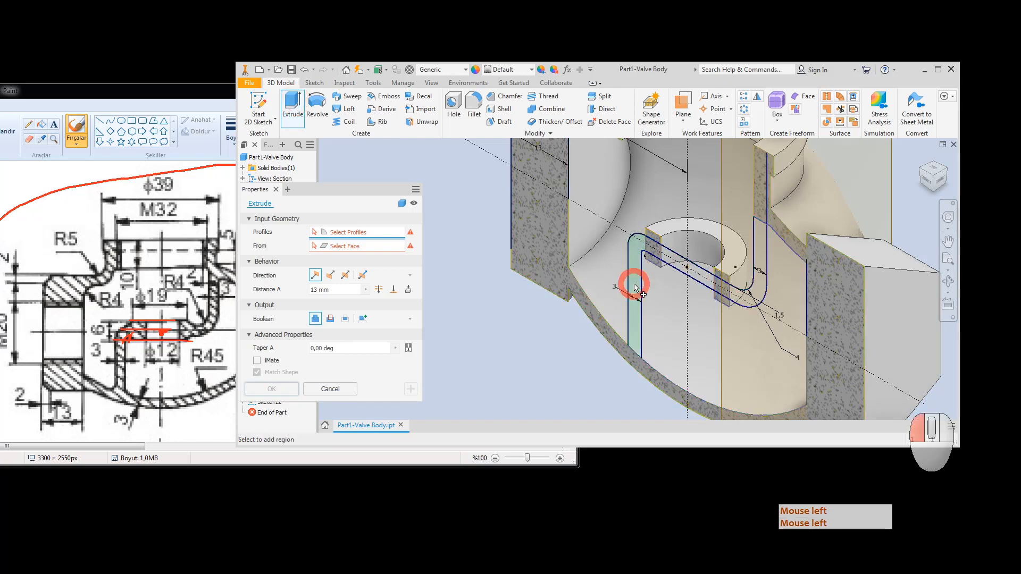
pyautogui.click(394, 290)
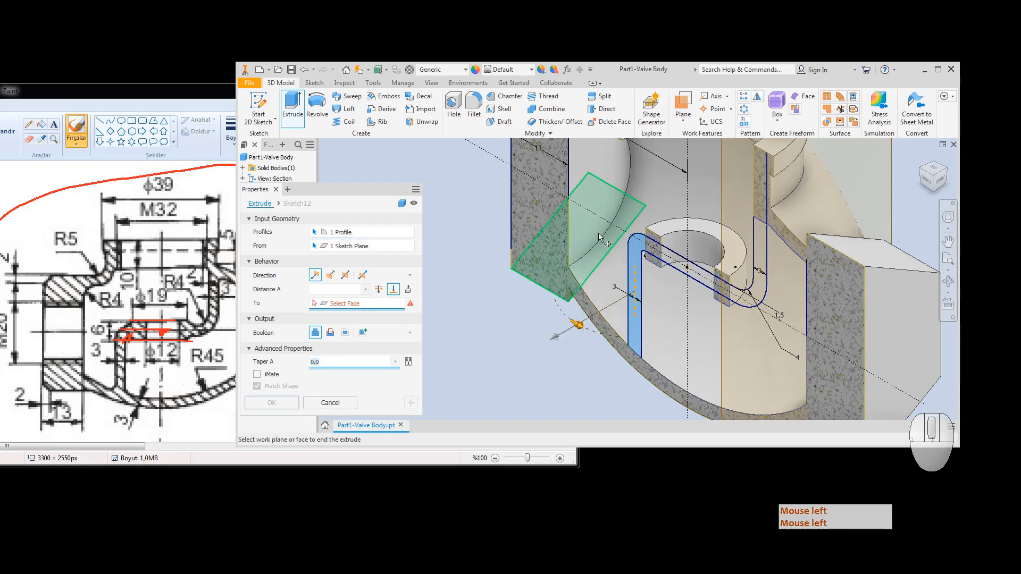
pyautogui.click(408, 290)
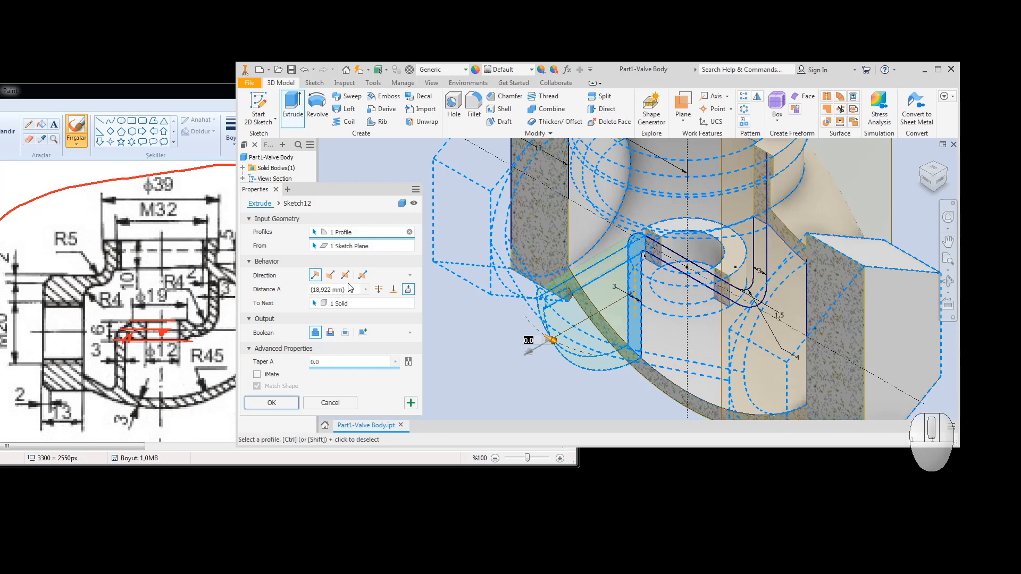
pyautogui.press('Escape')
pyautogui.press('Escape')
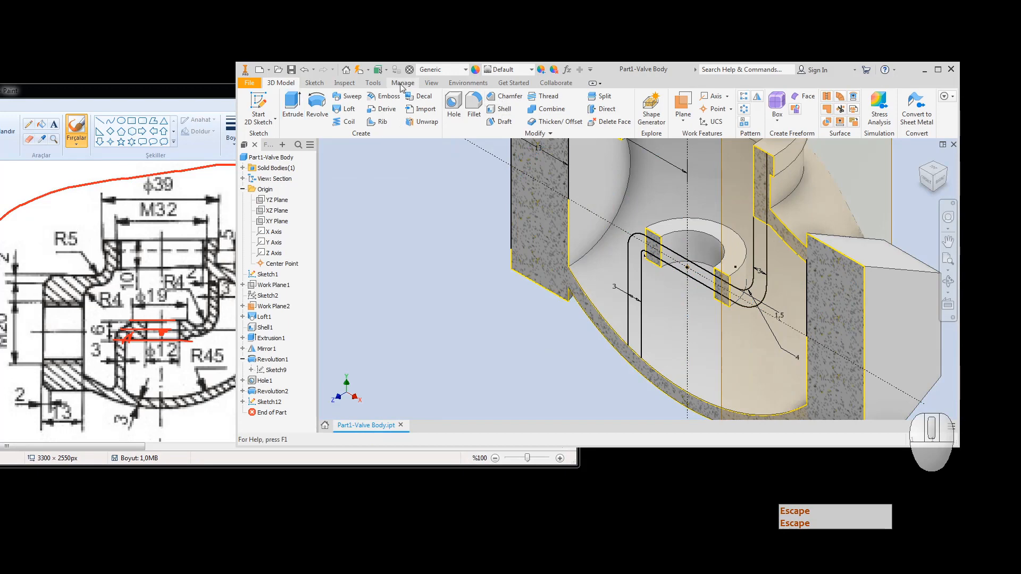
# Step: Apply a Three Quarter Section View cut along the XZ Plane at 0 mm offset
pyautogui.click(431, 83)
pyautogui.click(403, 109)
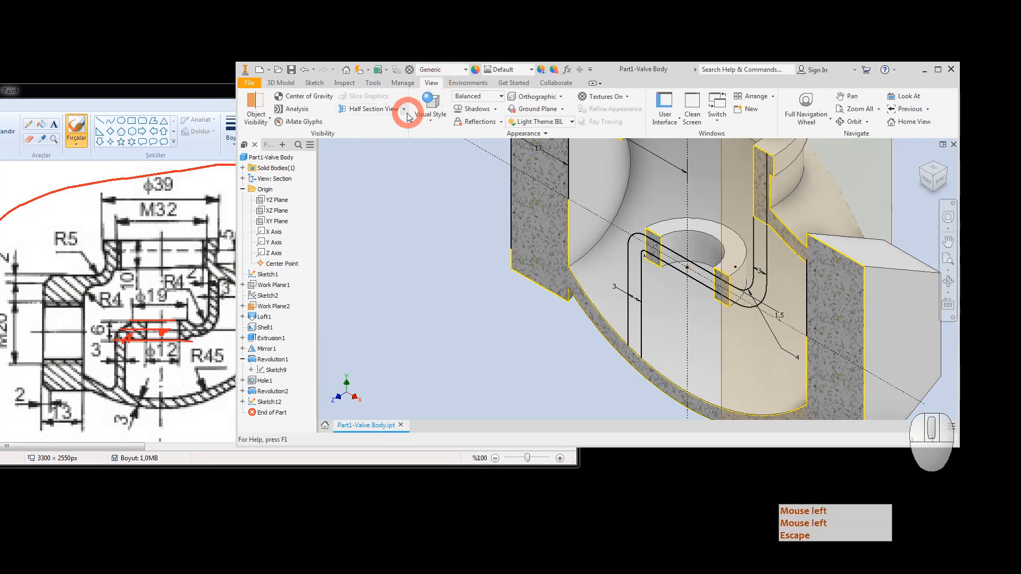
pyautogui.click(403, 109)
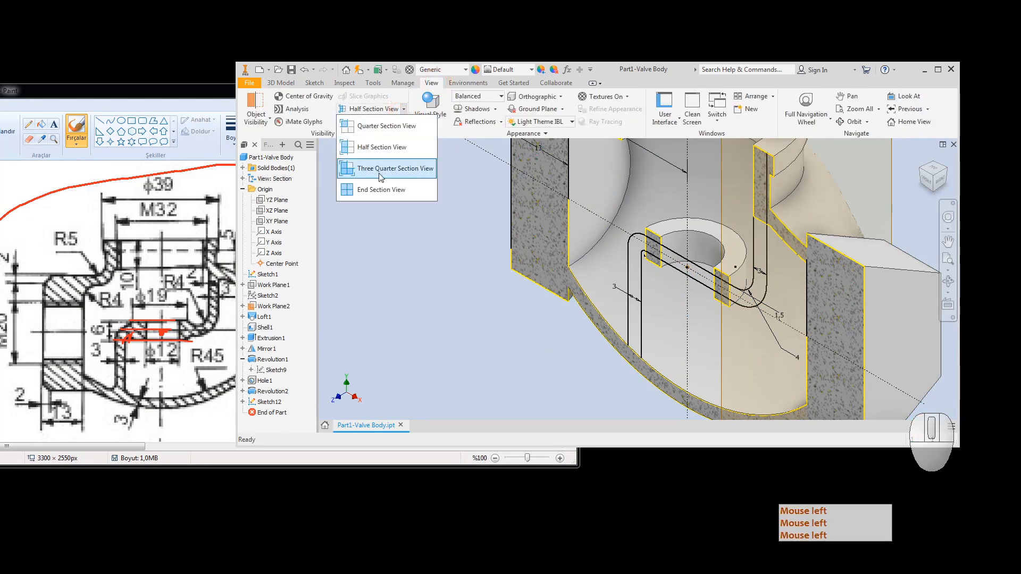
pyautogui.click(380, 172)
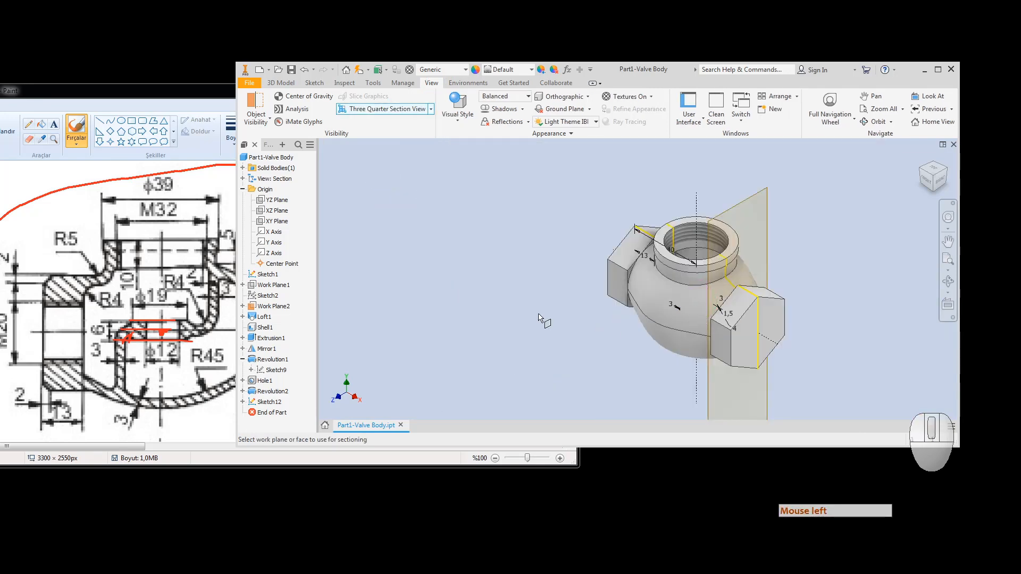
pyautogui.click(276, 221)
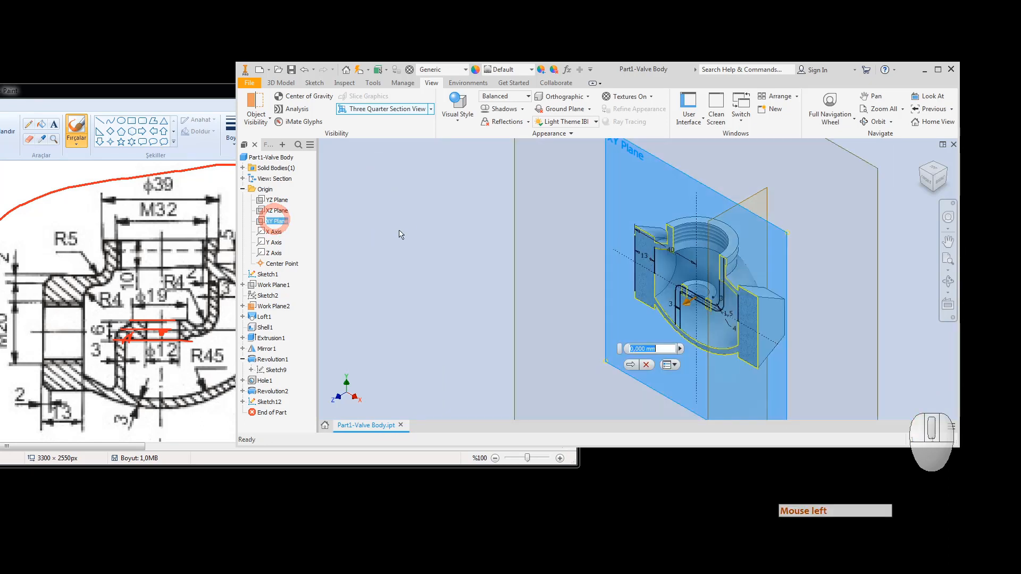
pyautogui.rightClick(422, 222)
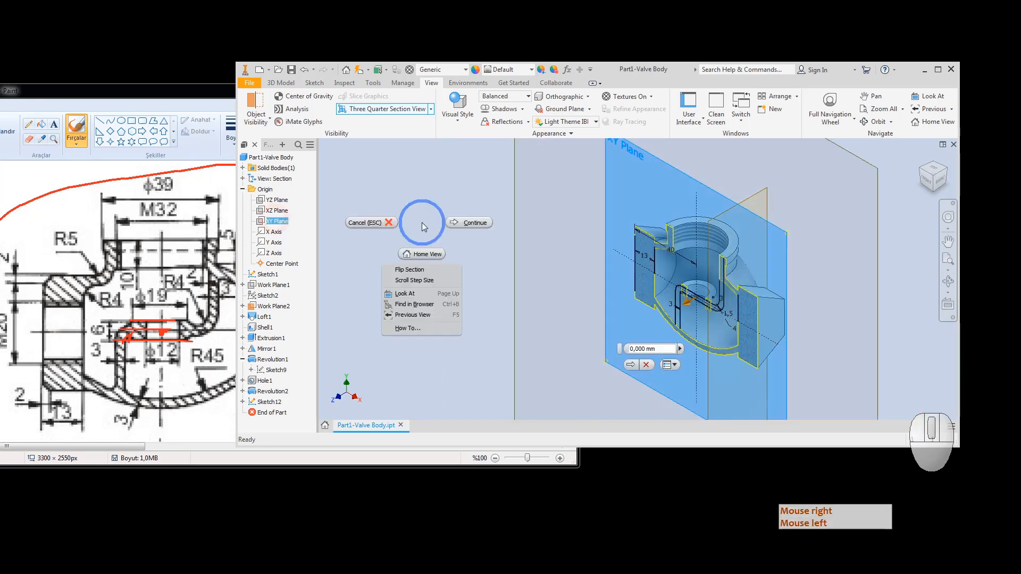
pyautogui.click(482, 226)
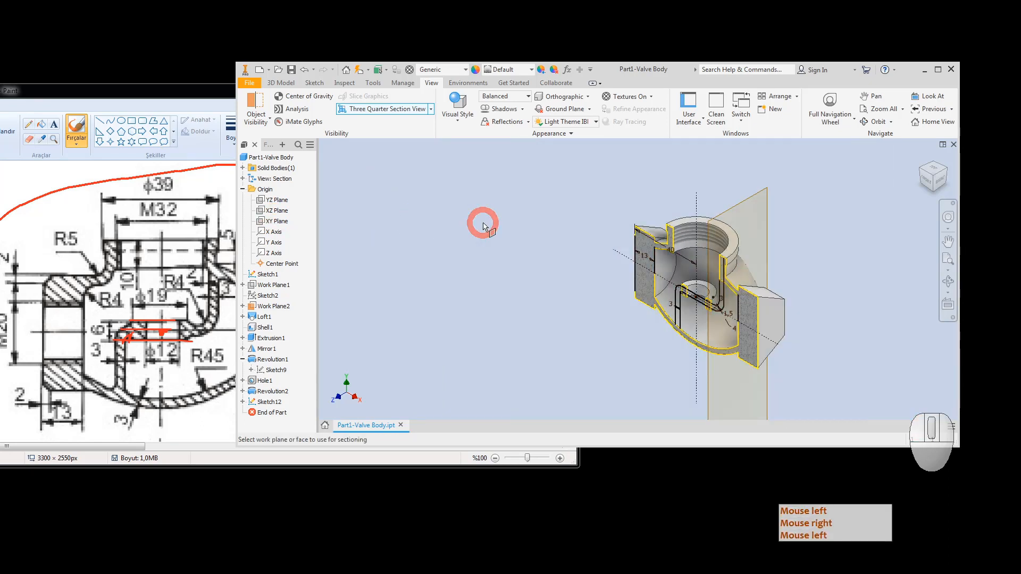
pyautogui.click(278, 211)
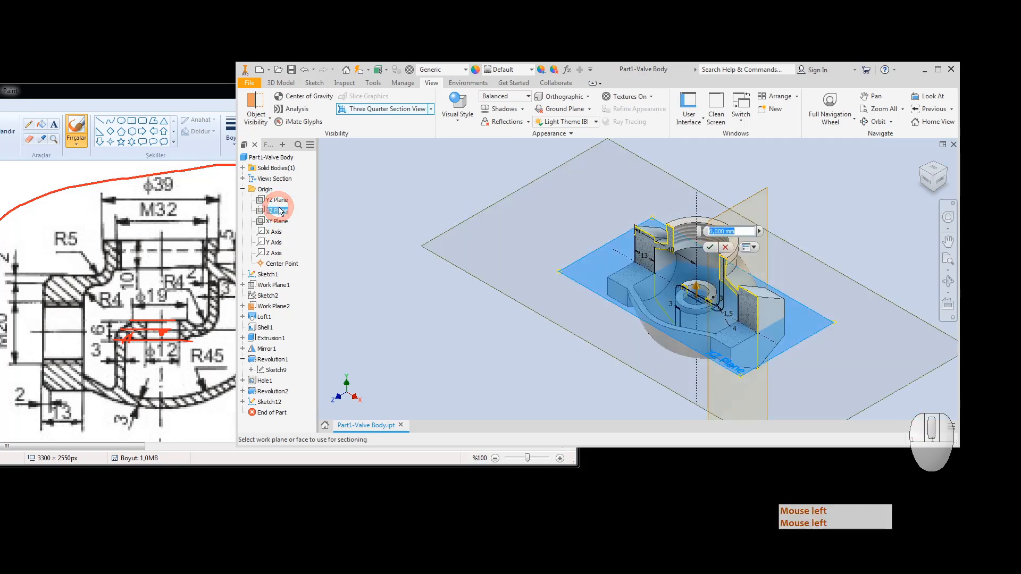
pyautogui.click(709, 247)
pyautogui.scroll(-3, 700, 298)
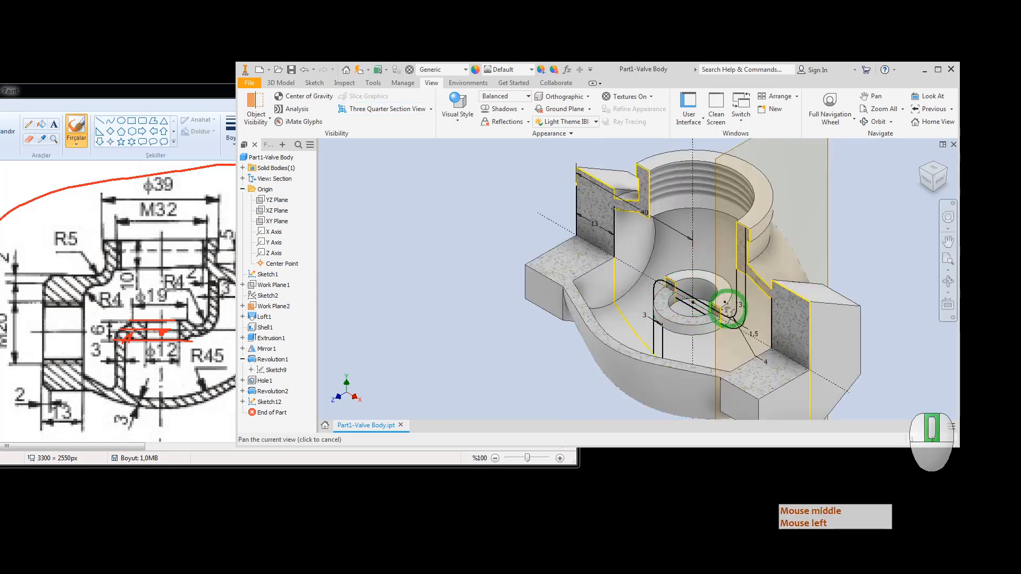
pyautogui.moveTo(700, 298); pyautogui.dragTo(584, 262, button='middle')
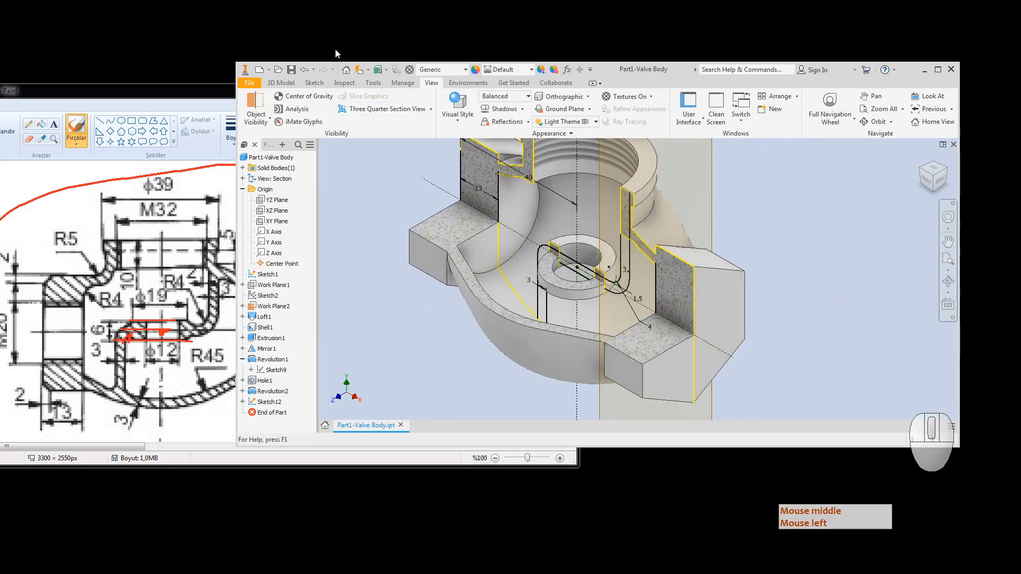
pyautogui.click(280, 83)
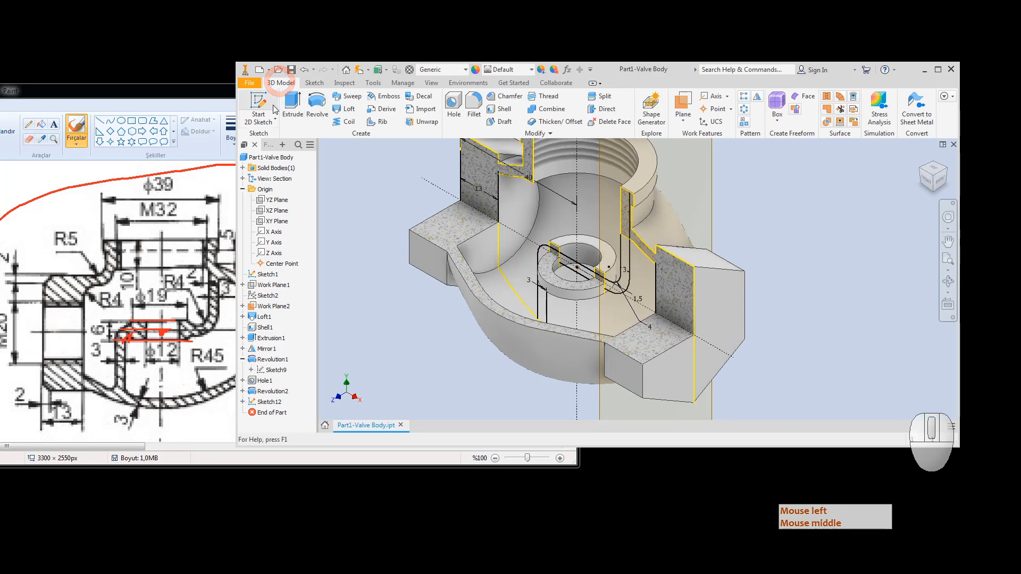
# Step: Extrude one Sketch12 profile To Next in the default direction, after trying Symmetric and Flipped
pyautogui.click(293, 104)
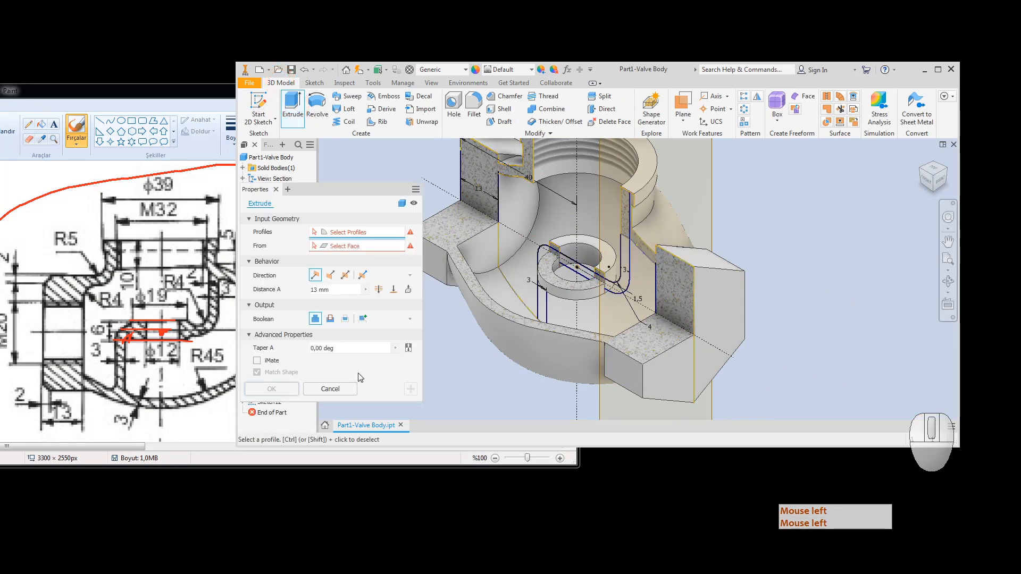
pyautogui.click(408, 290)
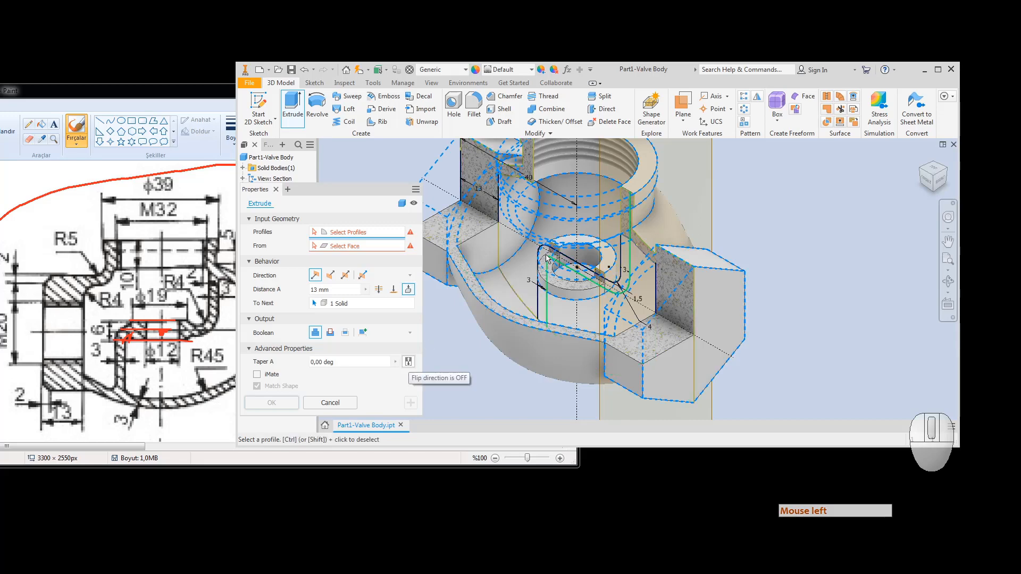
pyautogui.scroll(3, 537, 264)
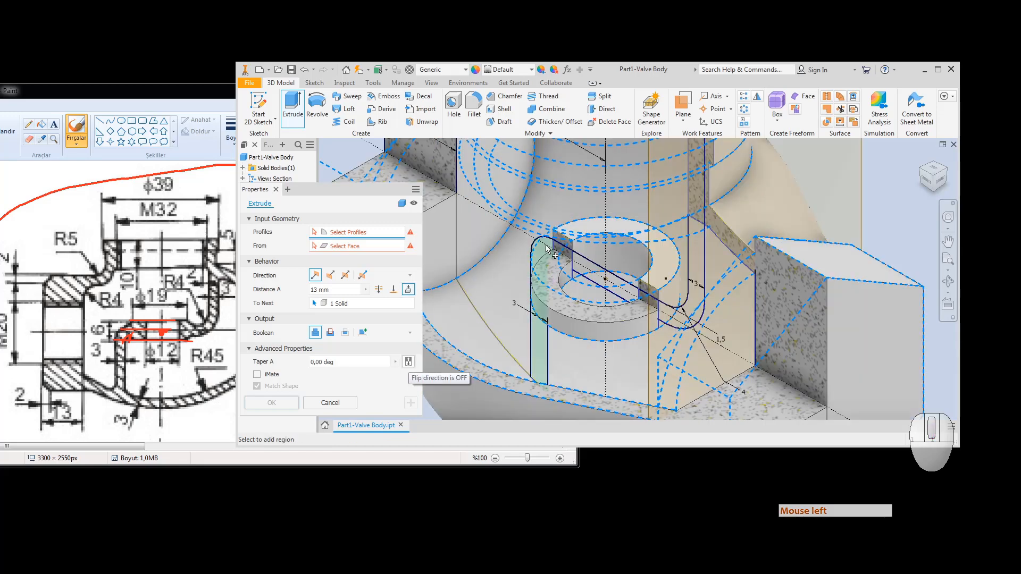
pyautogui.click(547, 247)
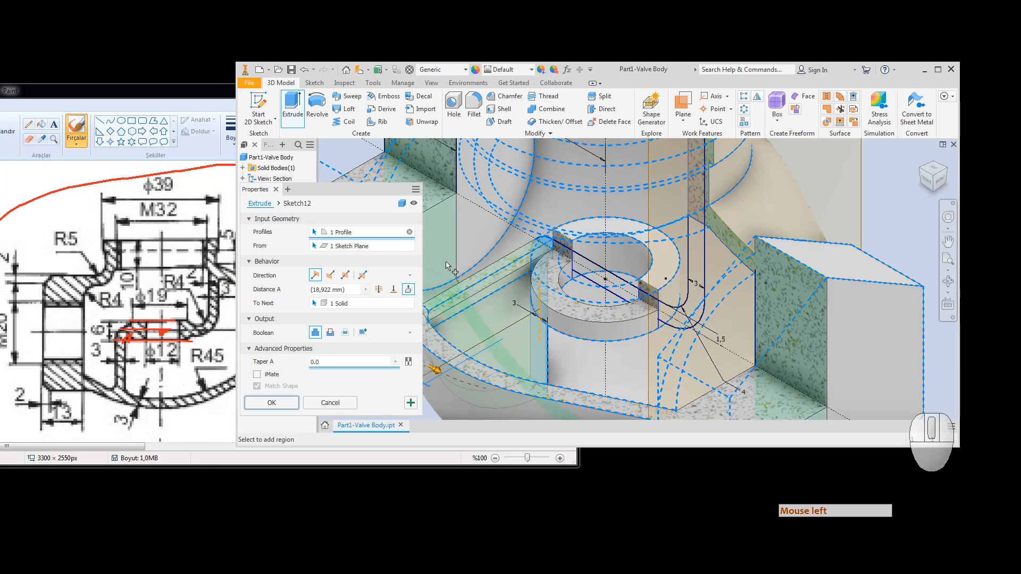
pyautogui.click(350, 279)
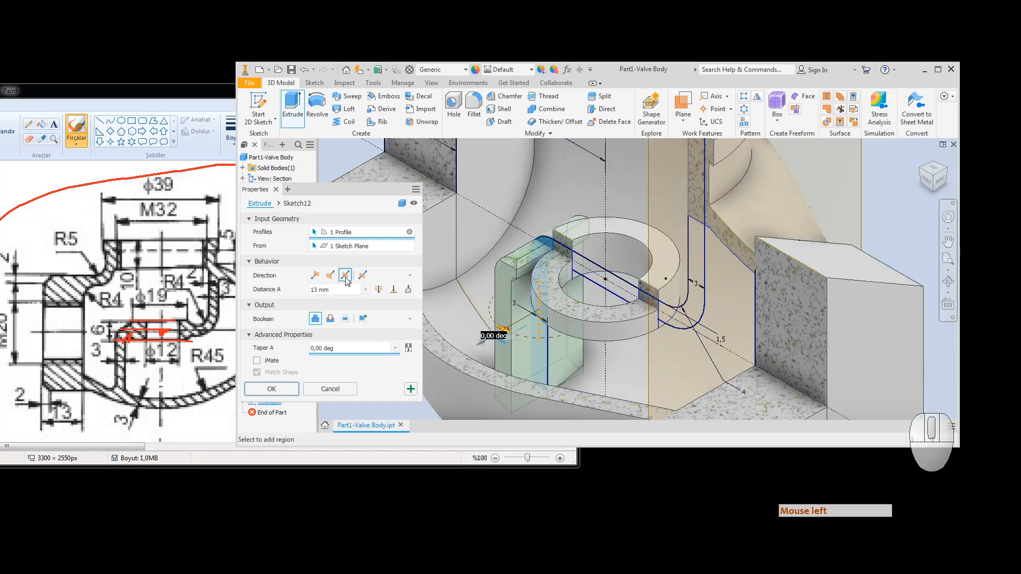
pyautogui.click(408, 289)
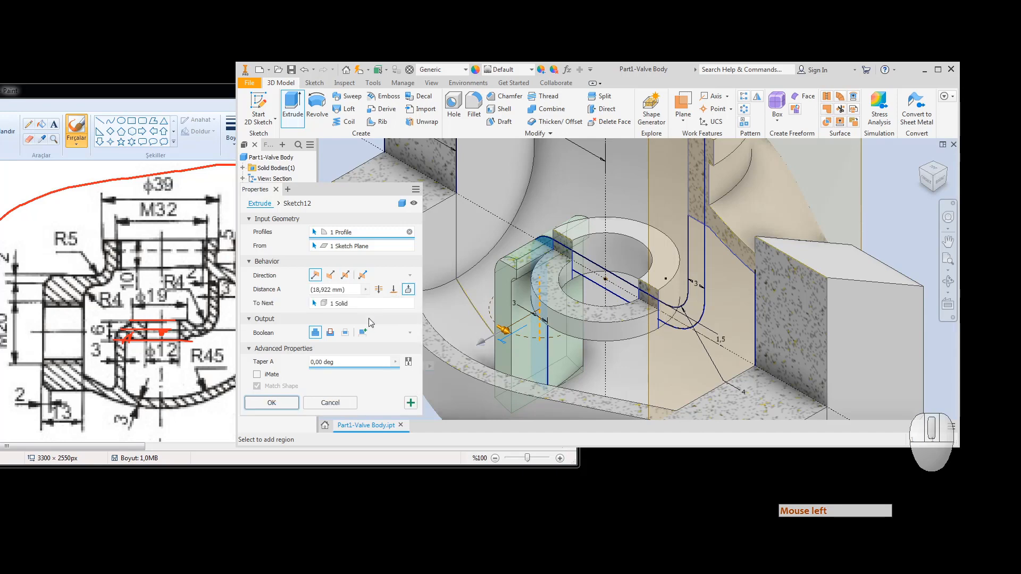
pyautogui.click(330, 276)
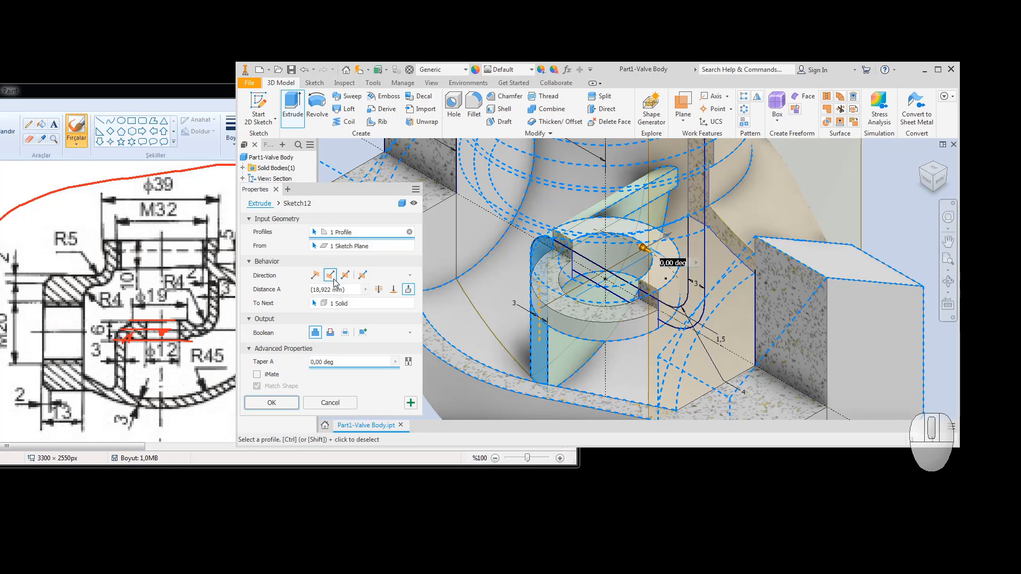
pyautogui.click(316, 276)
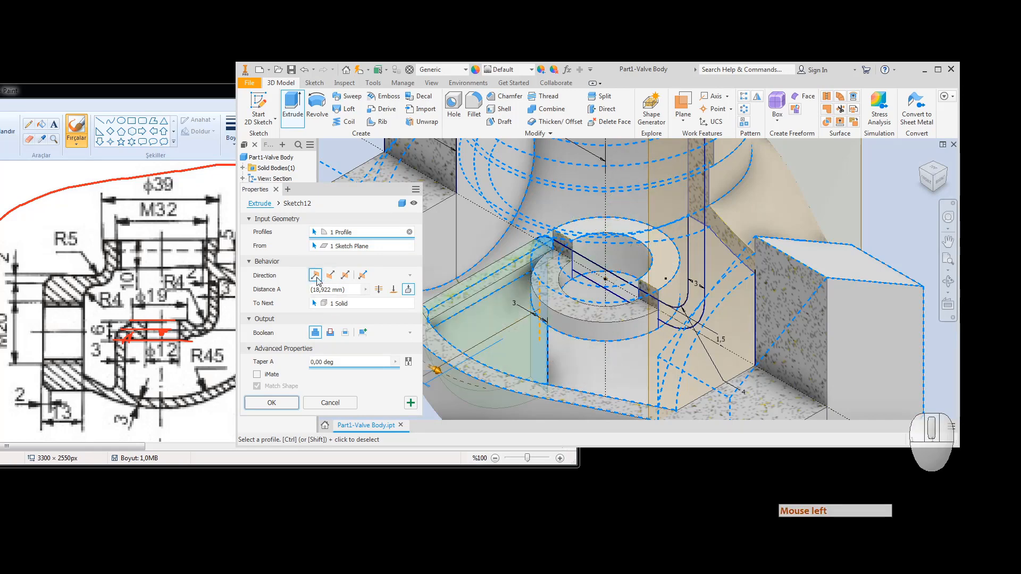
# Step: Add four more Sketch12 regions, including the slot, and create the five-profile To Next extrusion
pyautogui.click(696, 272)
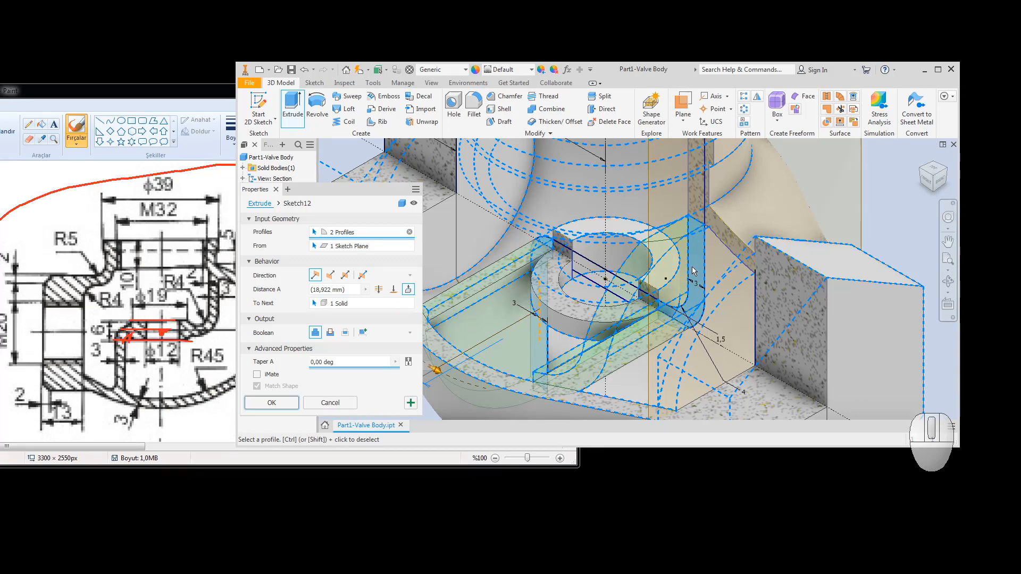
pyautogui.click(584, 269)
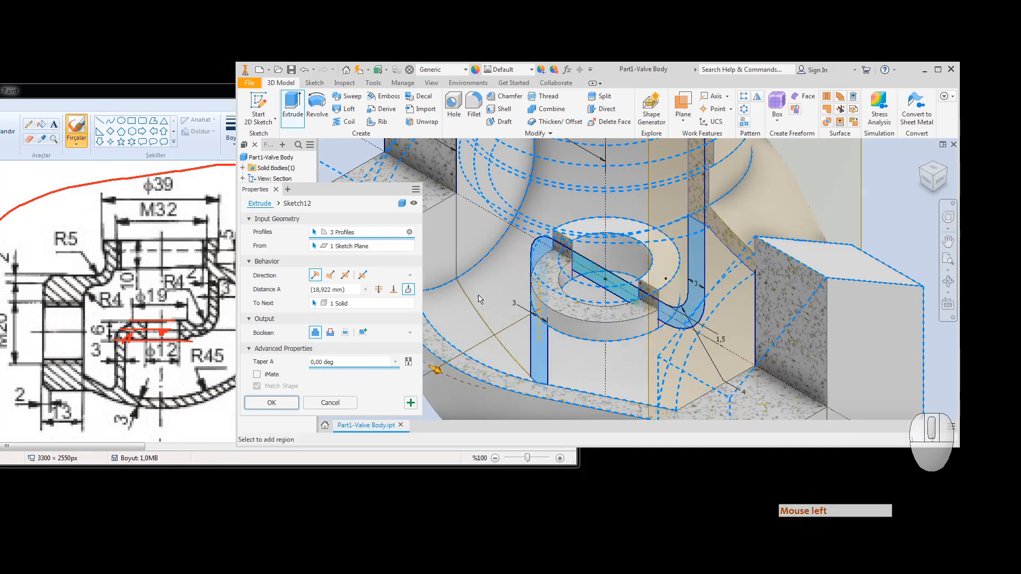
pyautogui.click(563, 259)
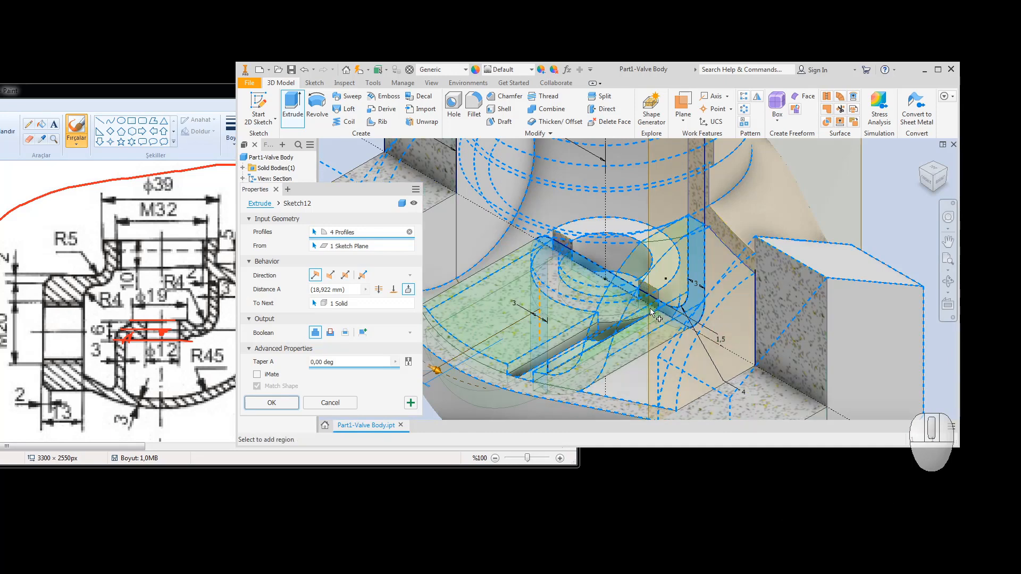
pyautogui.click(652, 311)
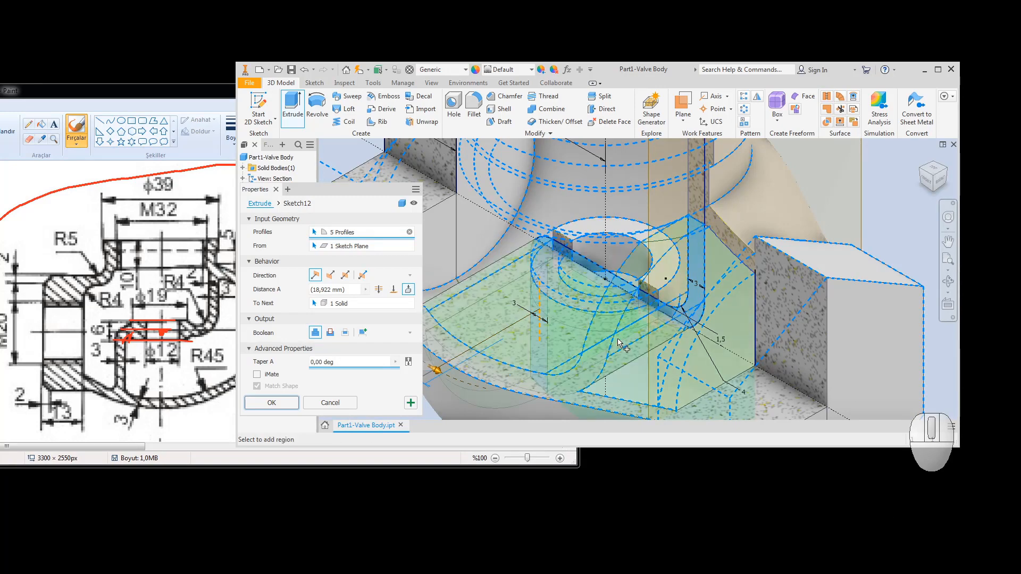
pyautogui.click(272, 403)
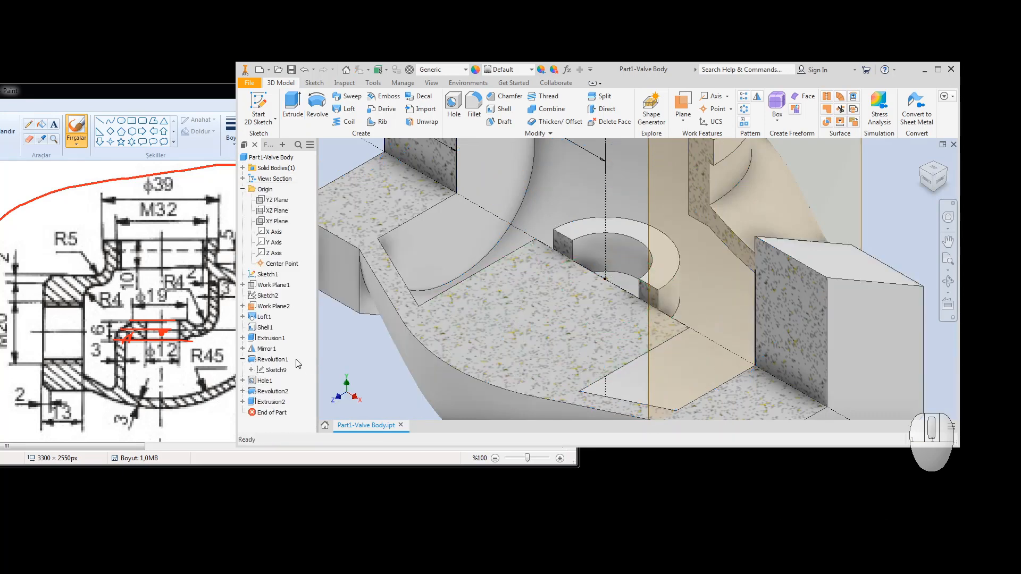
# Step: Expand Extrusion2 and make its Sketch12 visible
pyautogui.click(242, 401)
pyautogui.click(272, 413)
pyautogui.rightClick(271, 413)
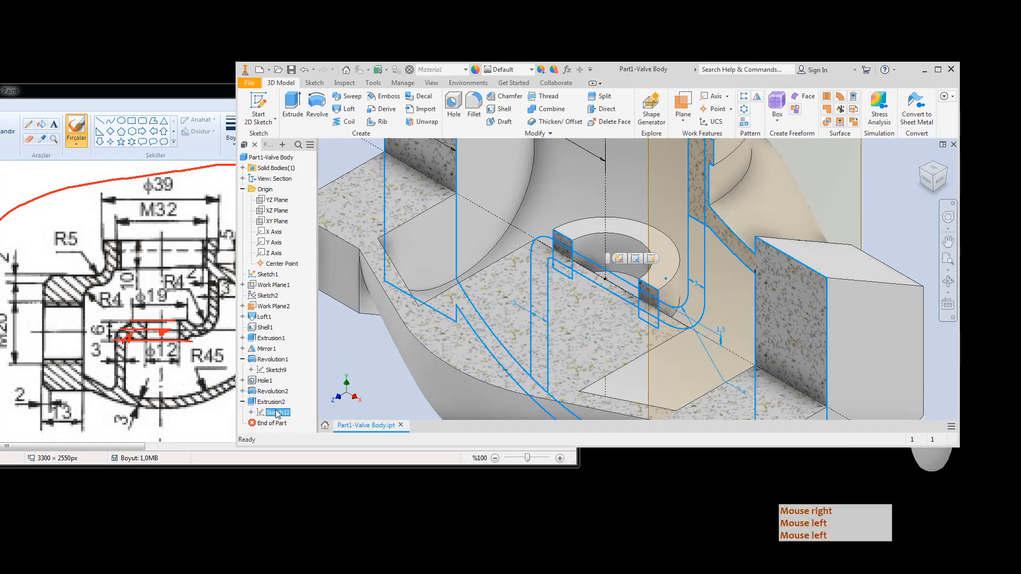
pyautogui.click(305, 480)
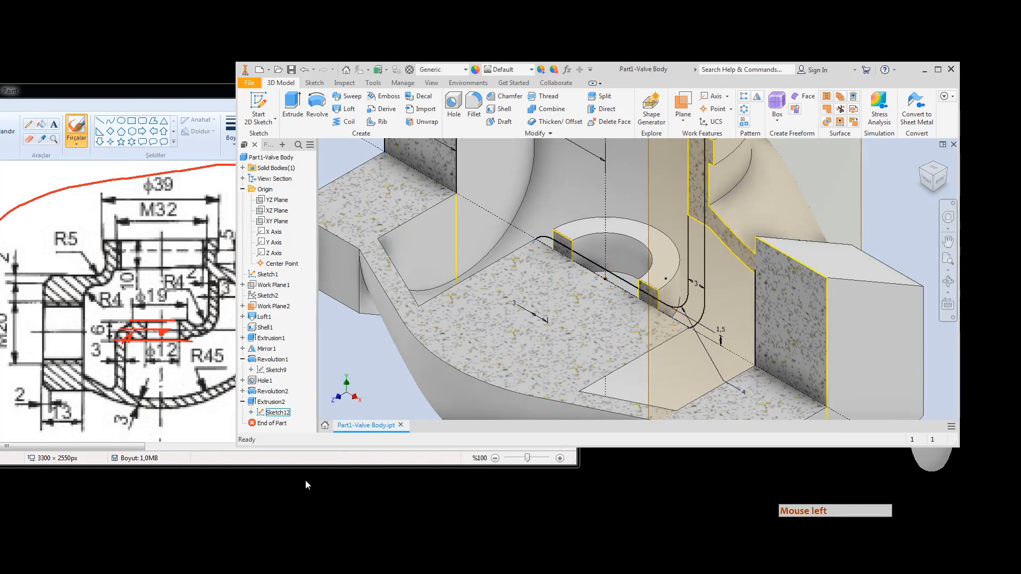
# Step: Reopen Extrusion2 for editing and cancel without changes
pyautogui.click(265, 403)
pyautogui.doubleClick(264, 403)
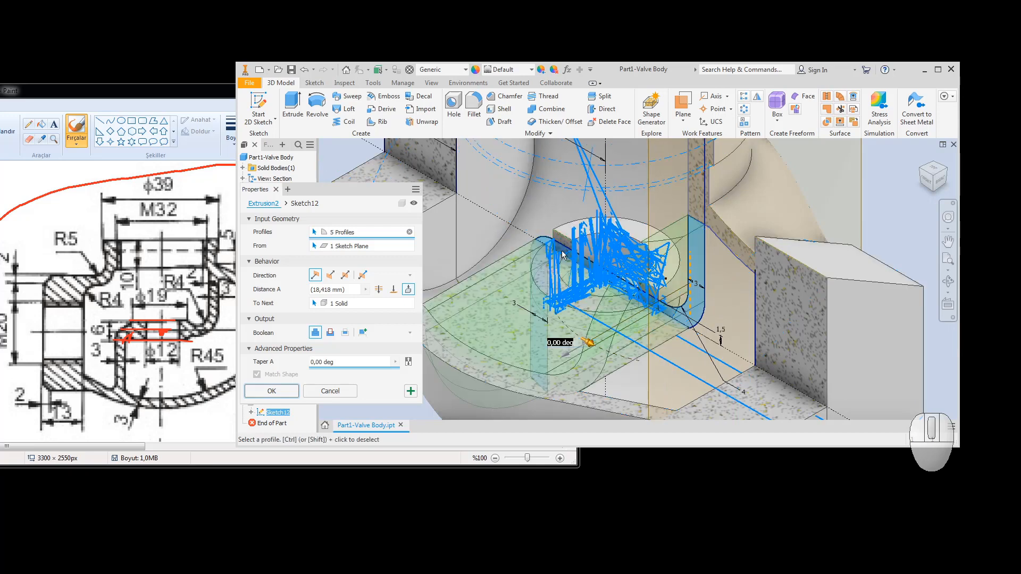
pyautogui.scroll(5, 563, 256)
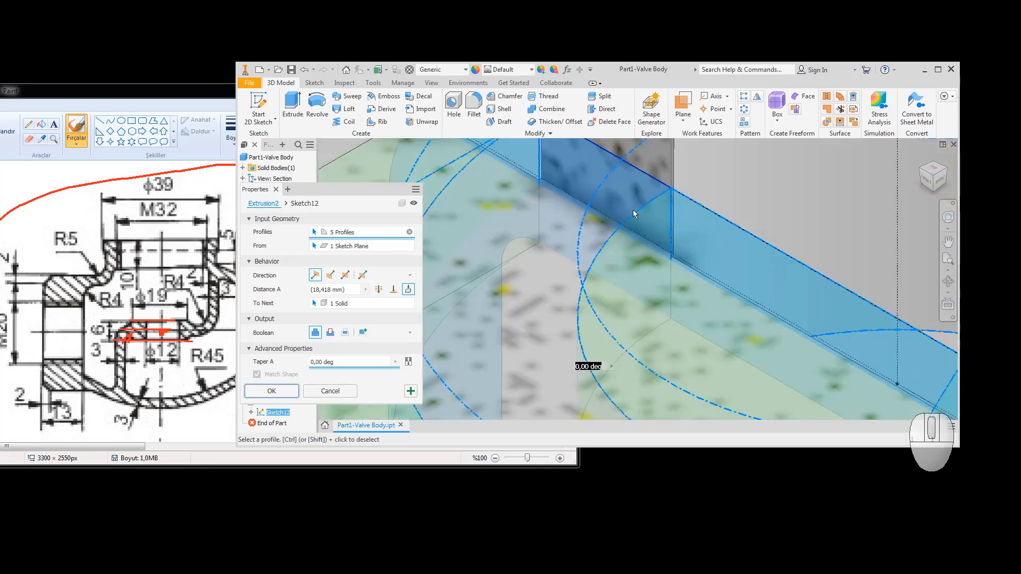
pyautogui.click(380, 233)
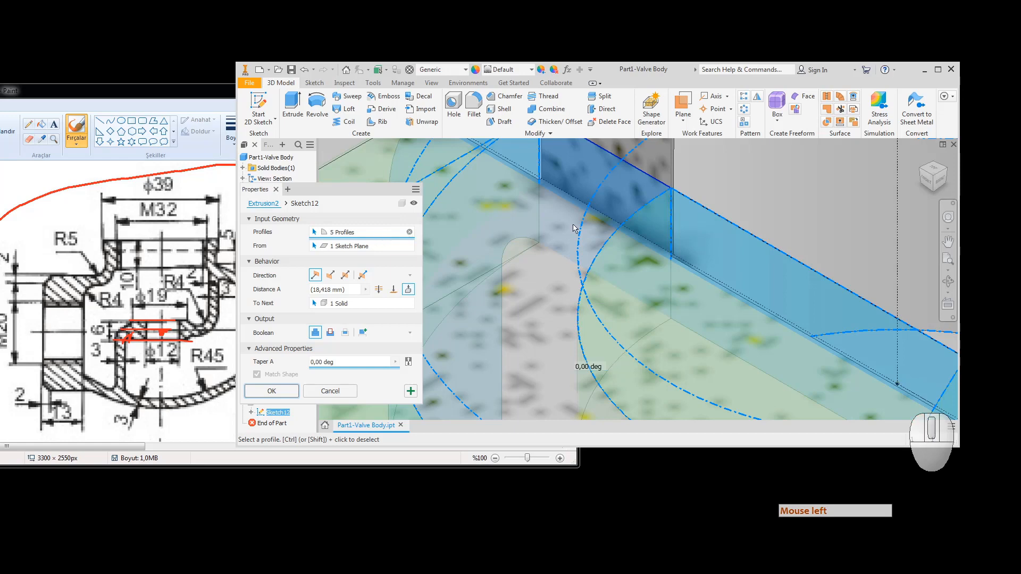
pyautogui.click(634, 204)
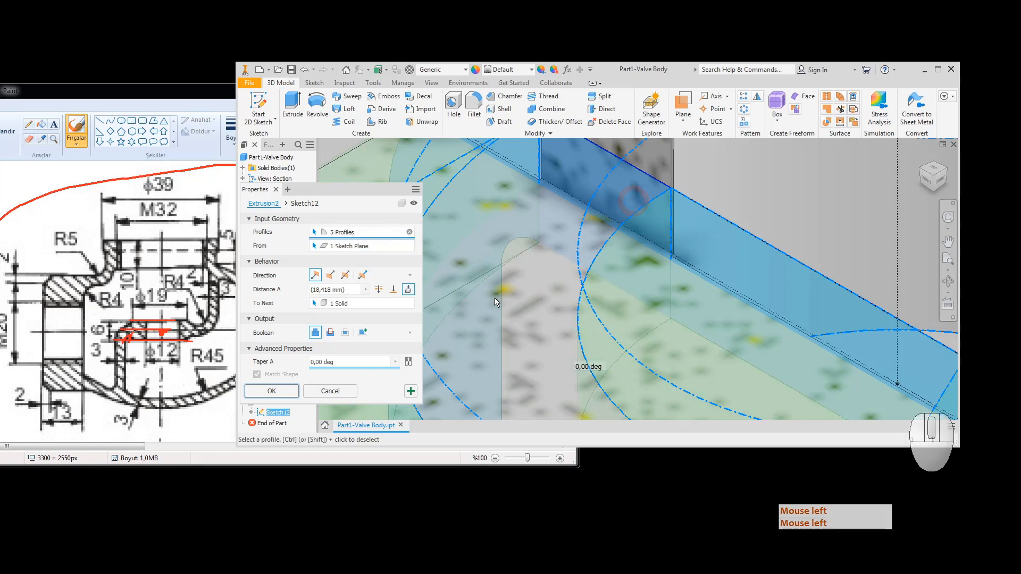
pyautogui.scroll(7, 677, 245)
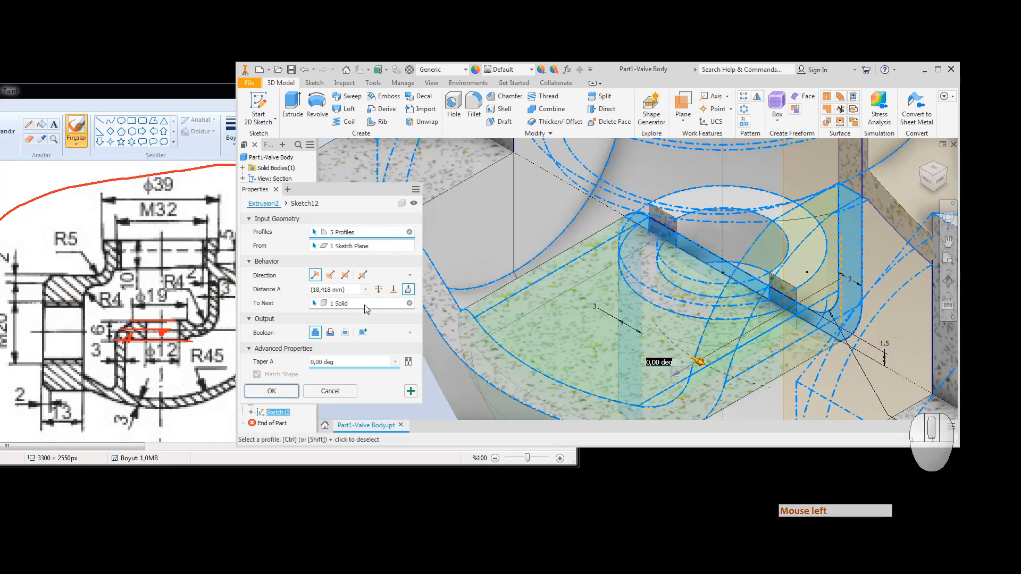
pyautogui.click(317, 391)
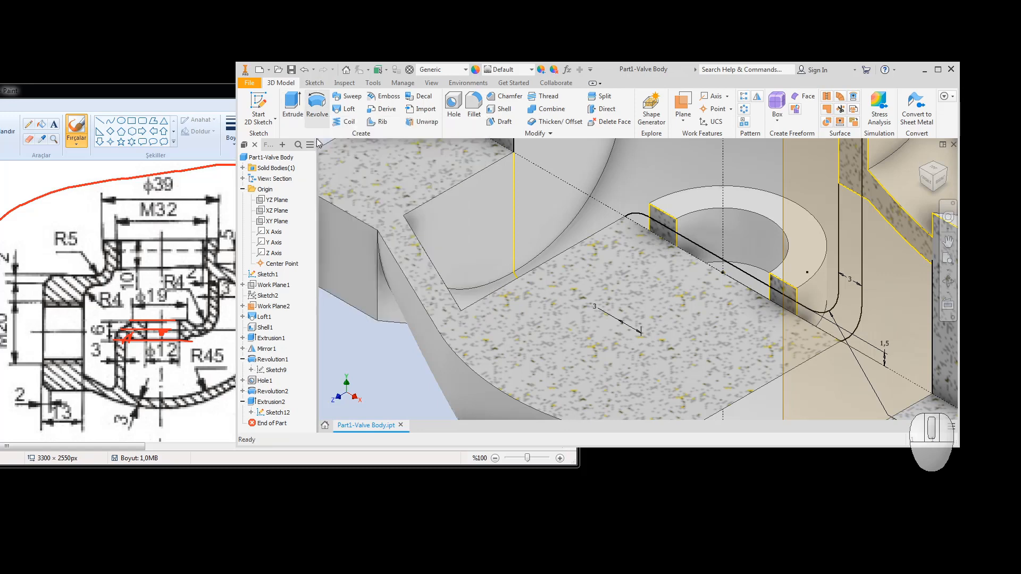
pyautogui.click(271, 402)
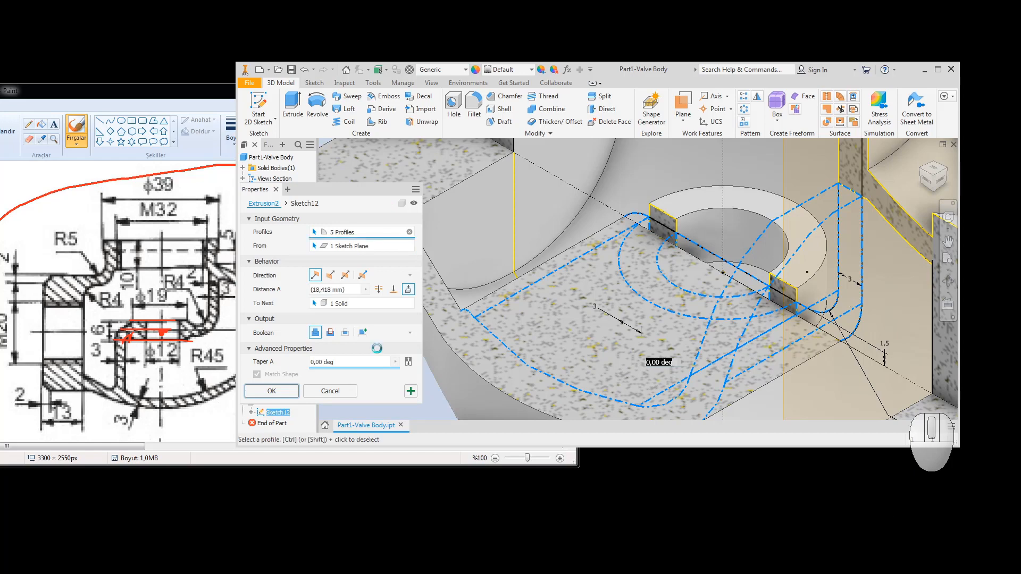
pyautogui.click(335, 396)
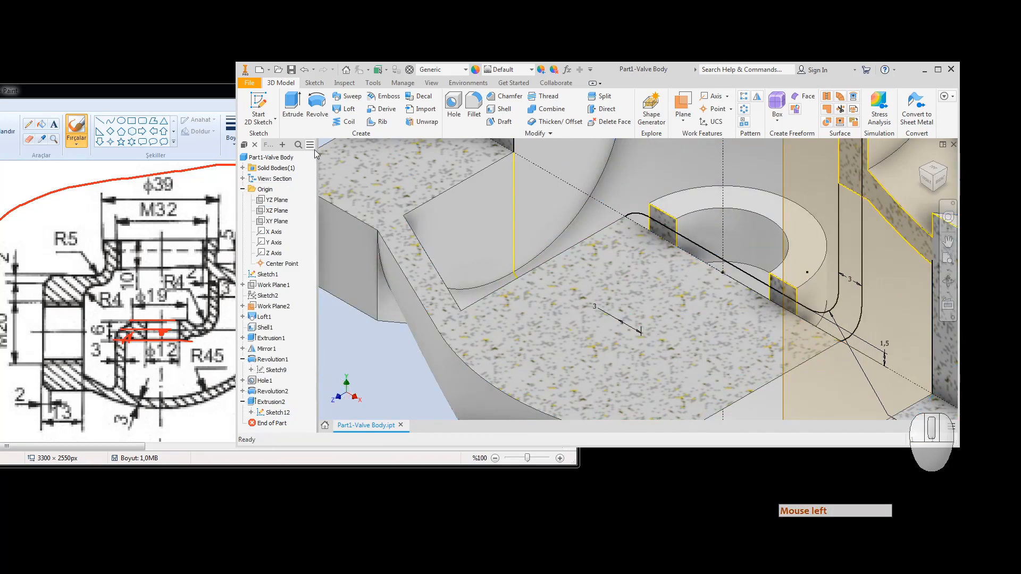
# Step: Extrude the narrow Sketch12 wall strips To Next as a Join
pyautogui.click(292, 108)
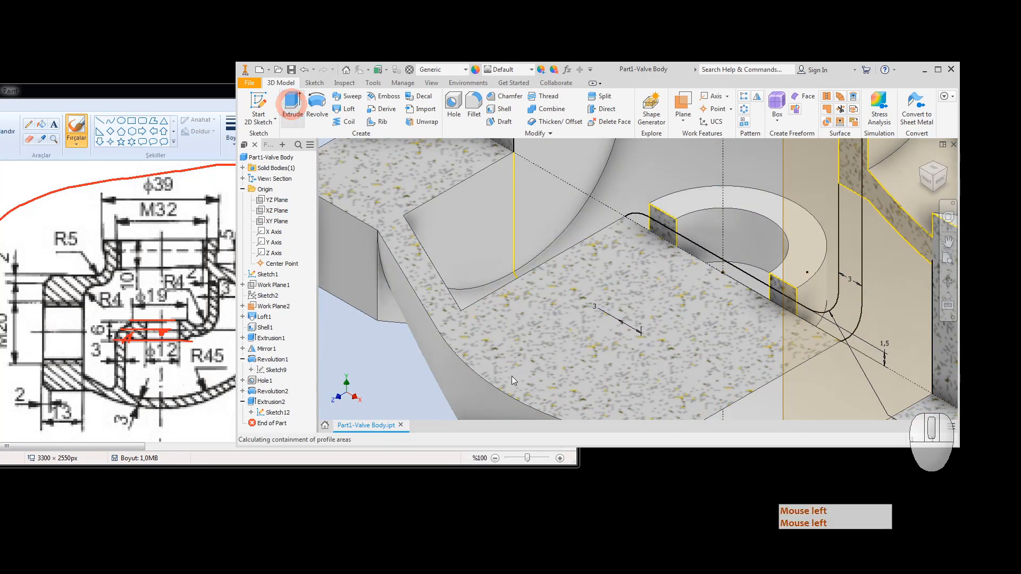
pyautogui.click(641, 230)
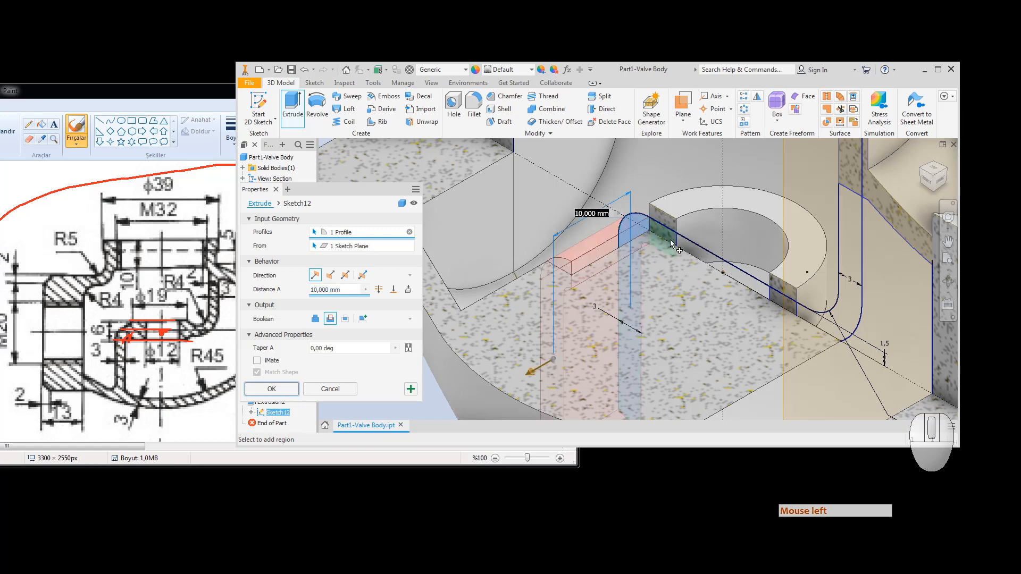
pyautogui.click(690, 251)
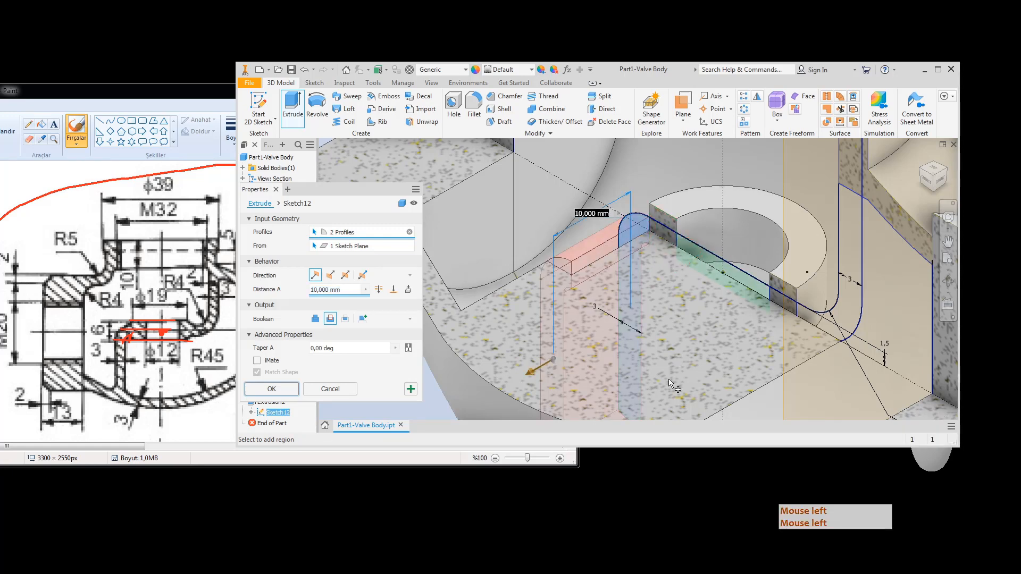
pyautogui.click(316, 319)
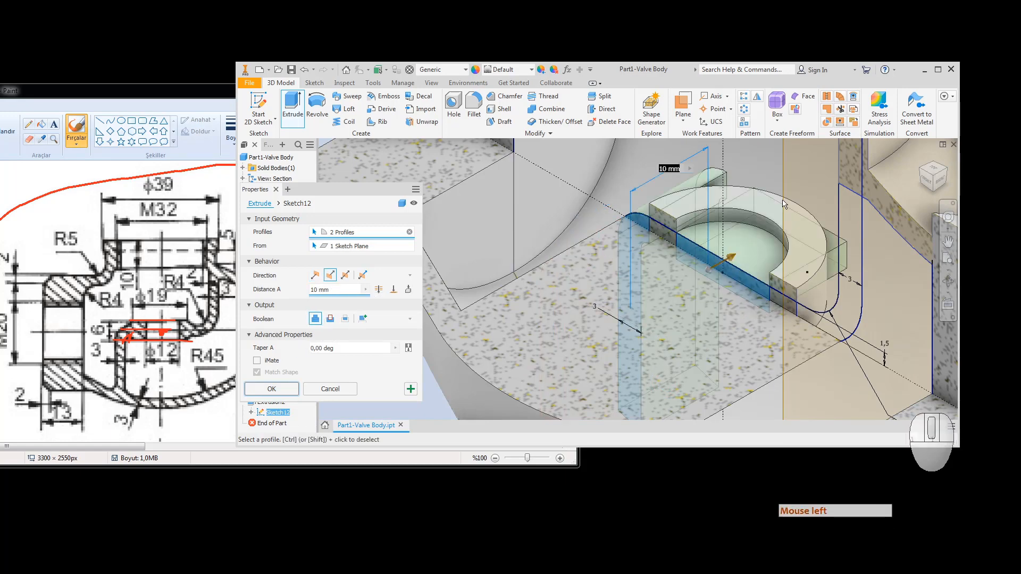
pyautogui.click(660, 237)
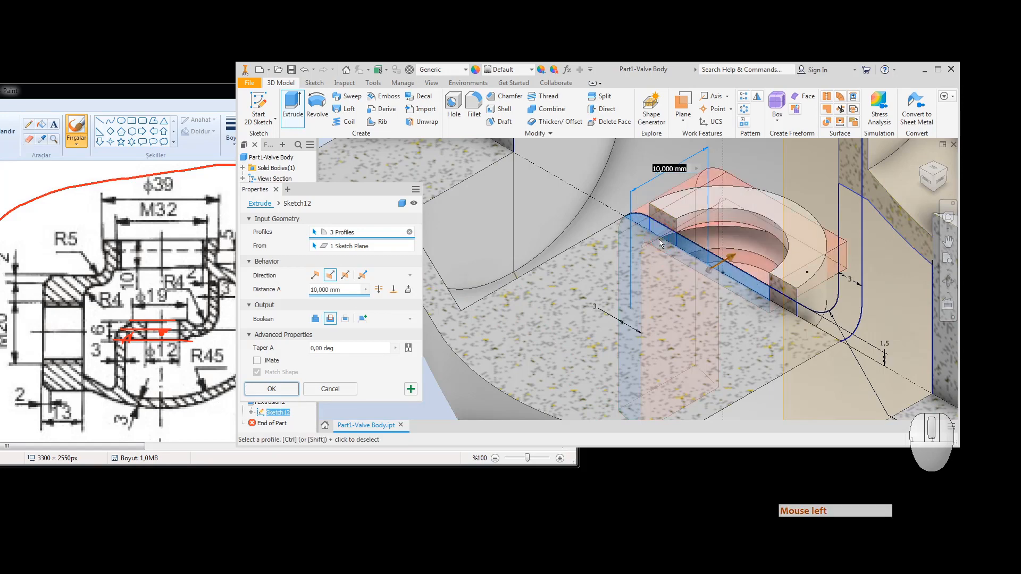
pyautogui.click(409, 292)
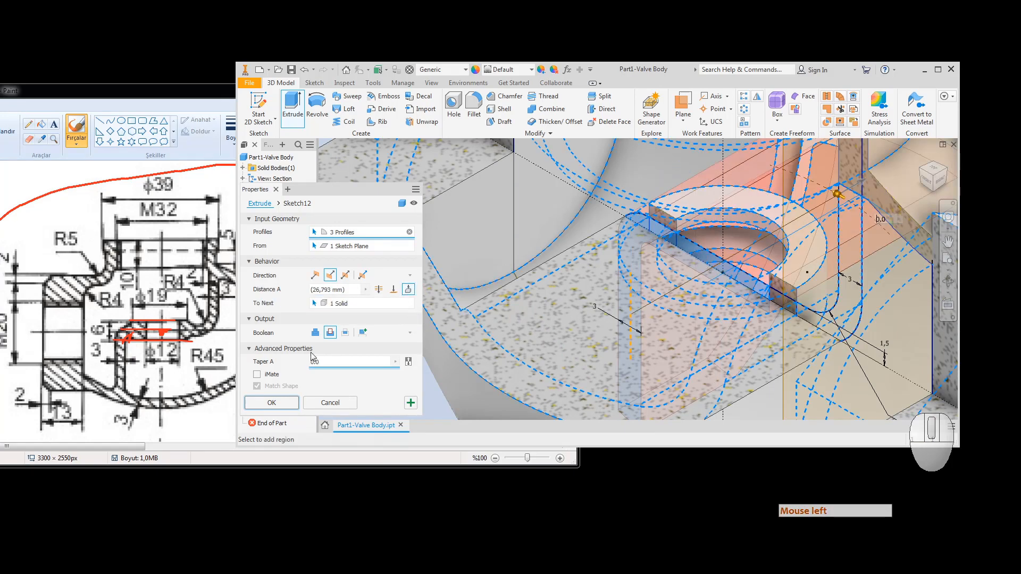
pyautogui.click(315, 333)
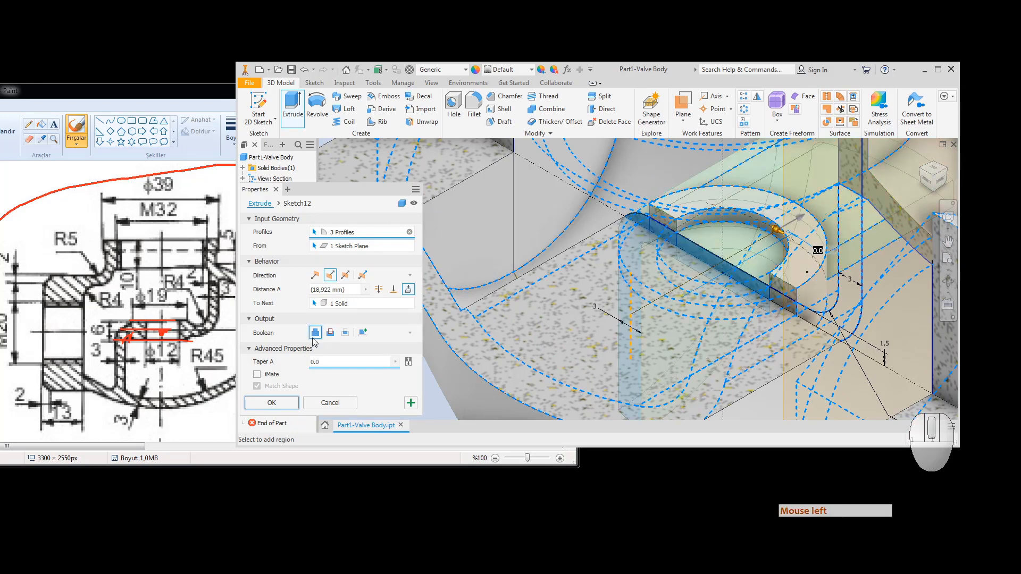
# Step: Correct the selection to five wall profiles, keep Join, and create the extrusion
pyautogui.click(786, 309)
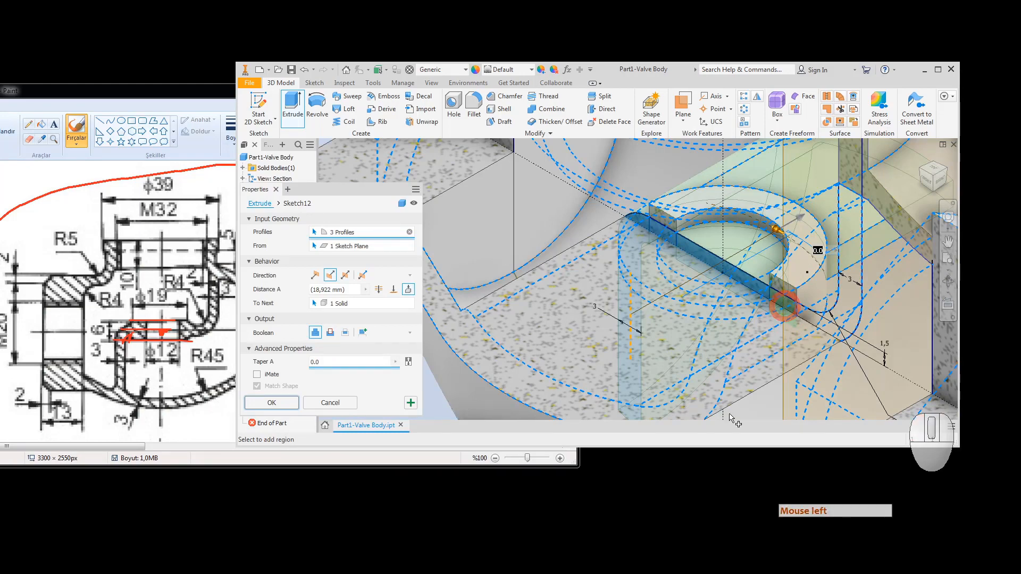
pyautogui.click(824, 319)
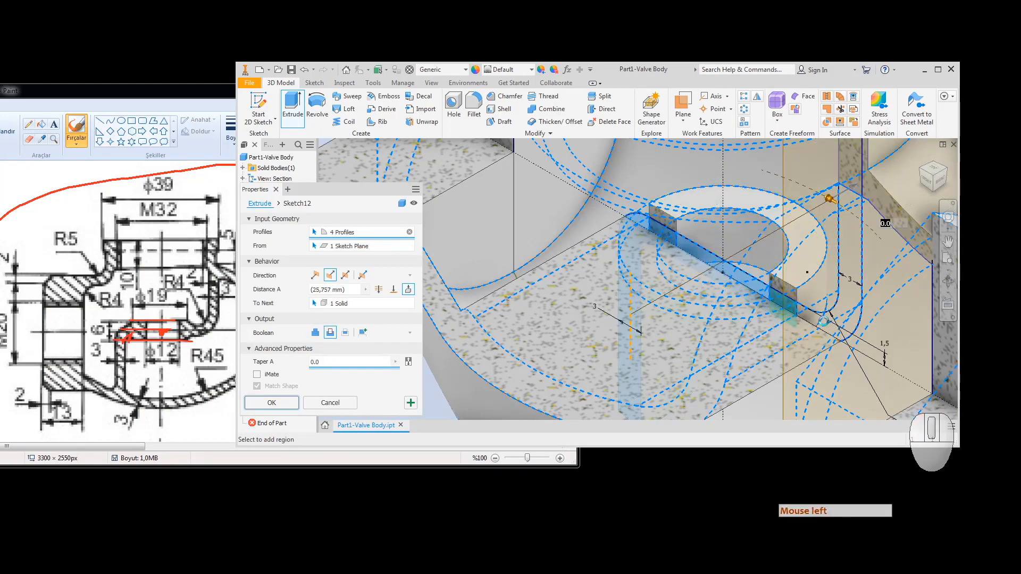
pyautogui.click(825, 326)
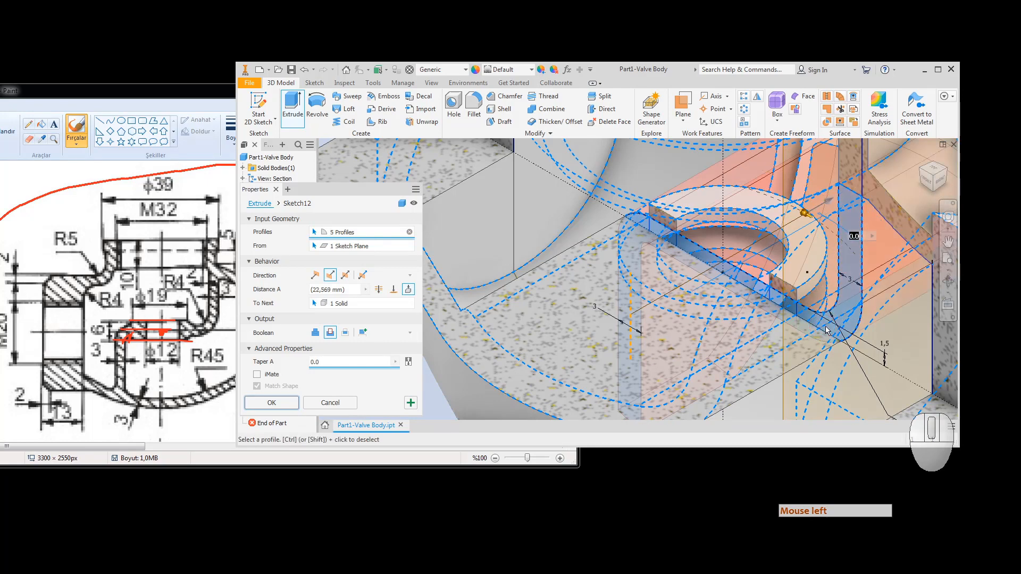
pyautogui.click(315, 333)
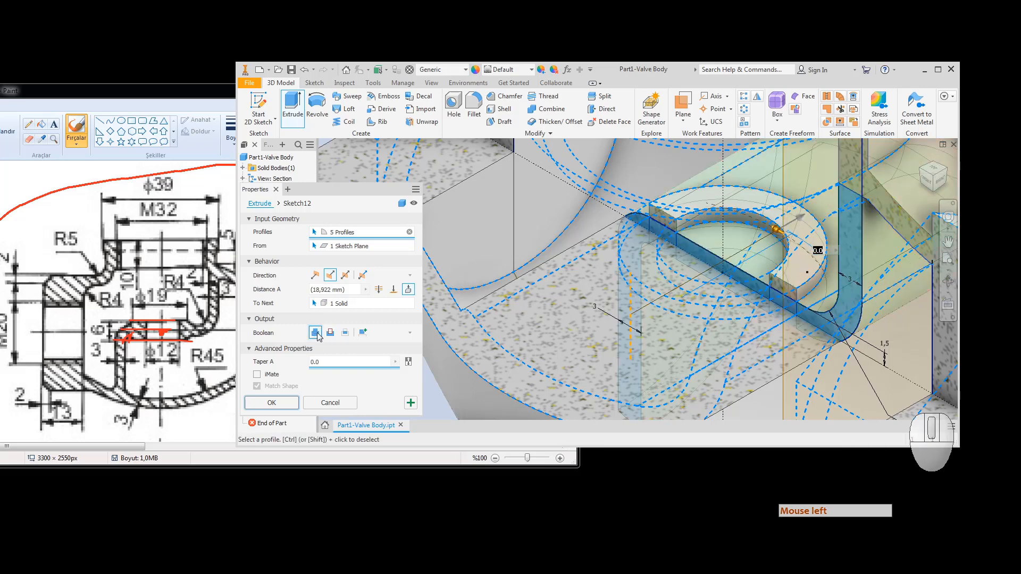
pyautogui.click(269, 409)
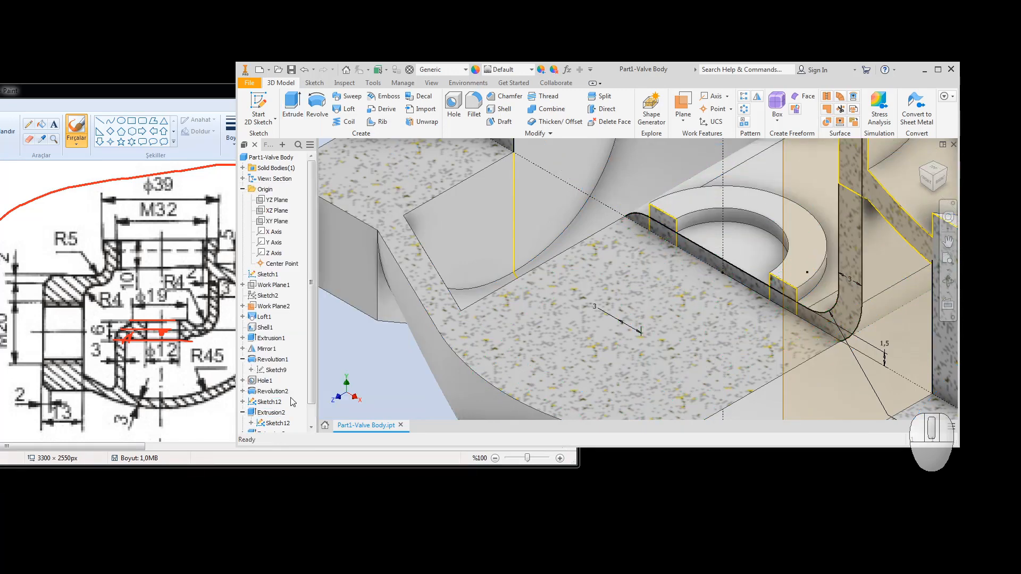
# Step: Hide Sketch12 in the model view
pyautogui.click(311, 422)
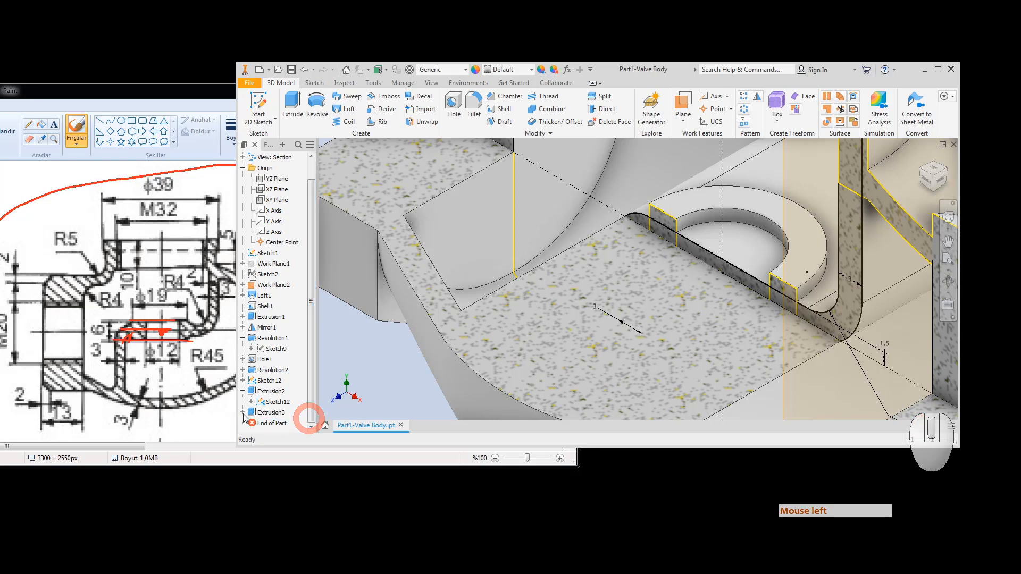
pyautogui.rightClick(270, 405)
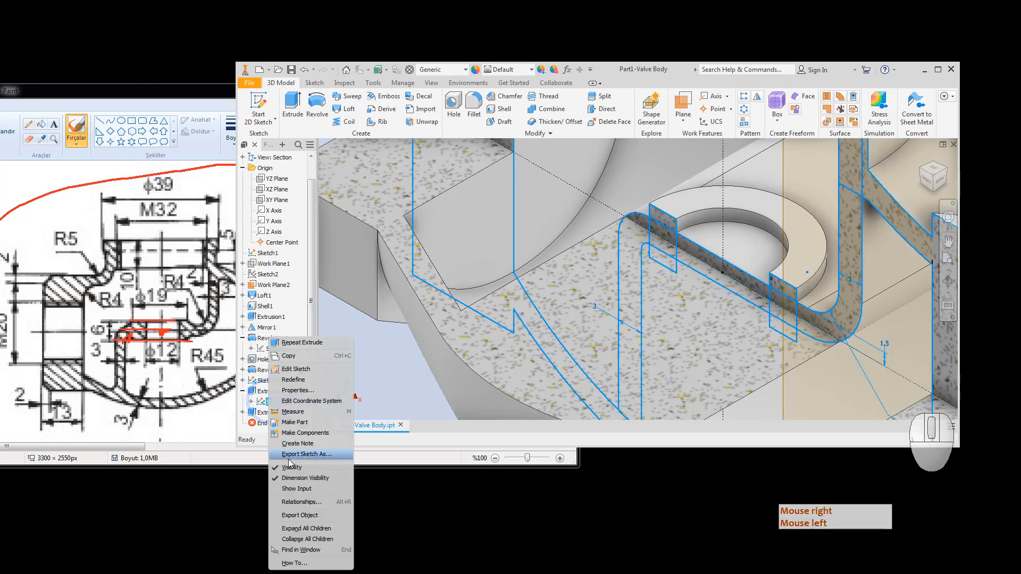
pyautogui.click(290, 468)
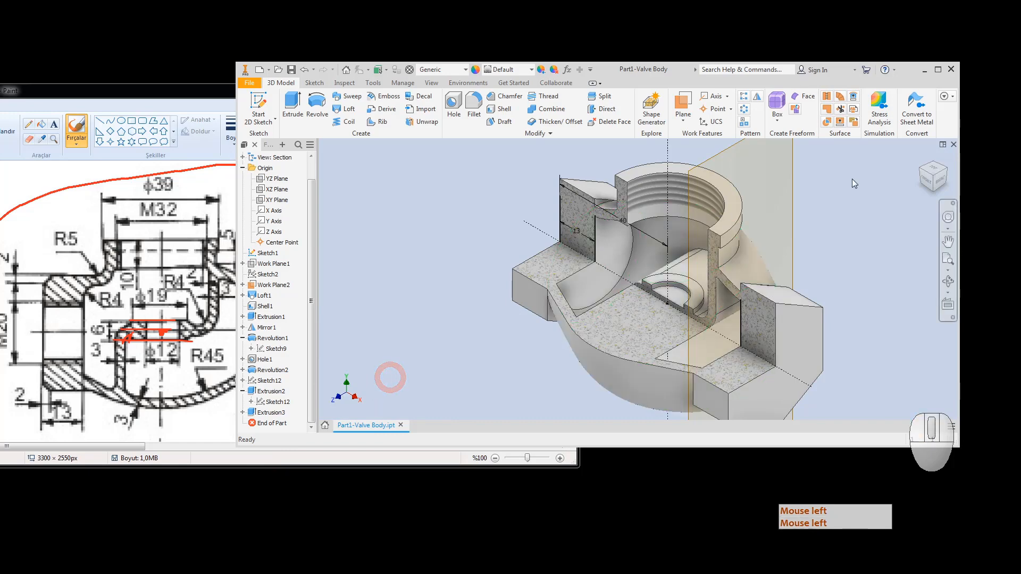
# Step: Show Revolution2's Sketch11 with its Ø19 and Ø12 dimensions in a corner view
pyautogui.click(918, 169)
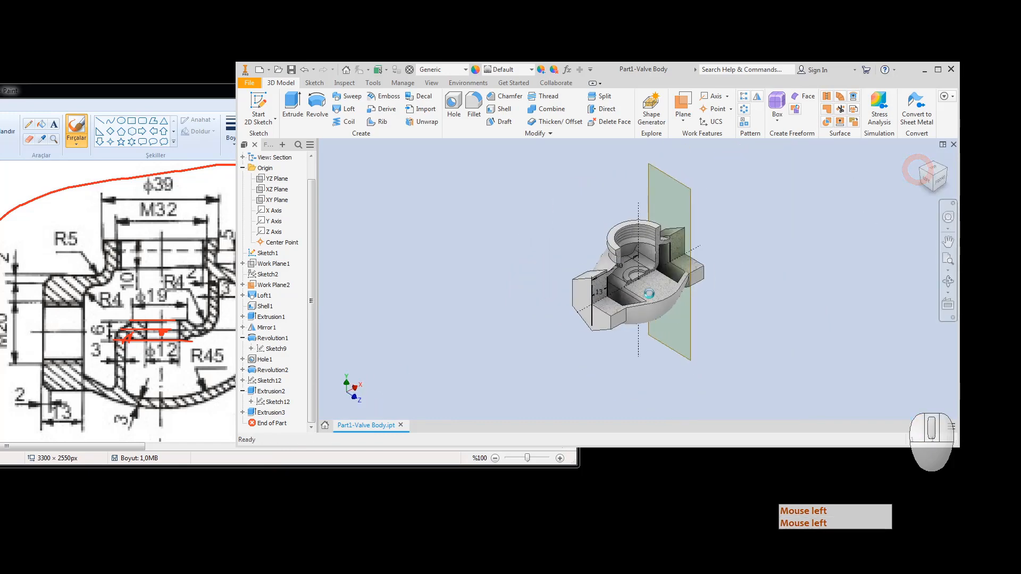
pyautogui.scroll(-5, 664, 295)
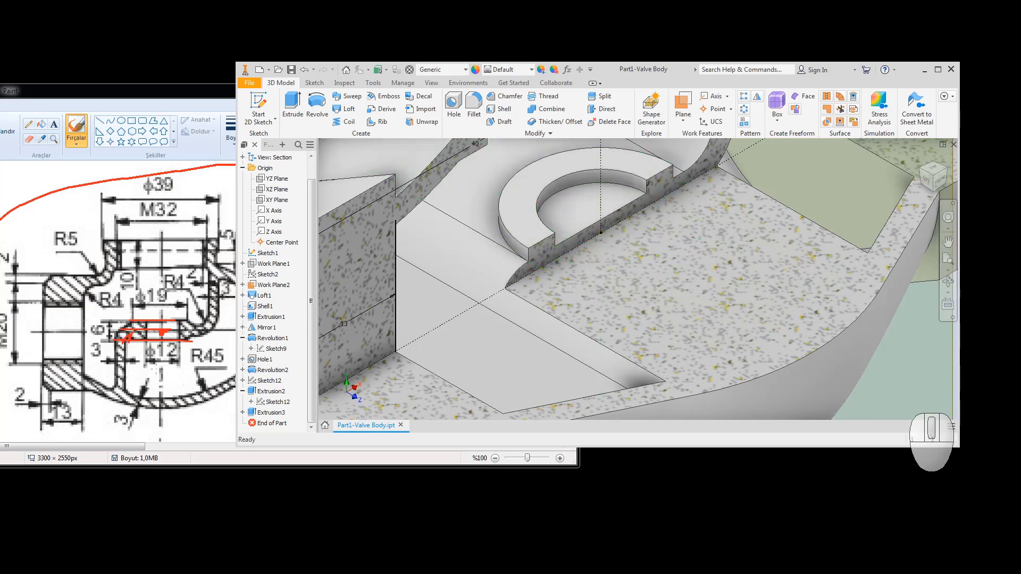
pyautogui.click(268, 370)
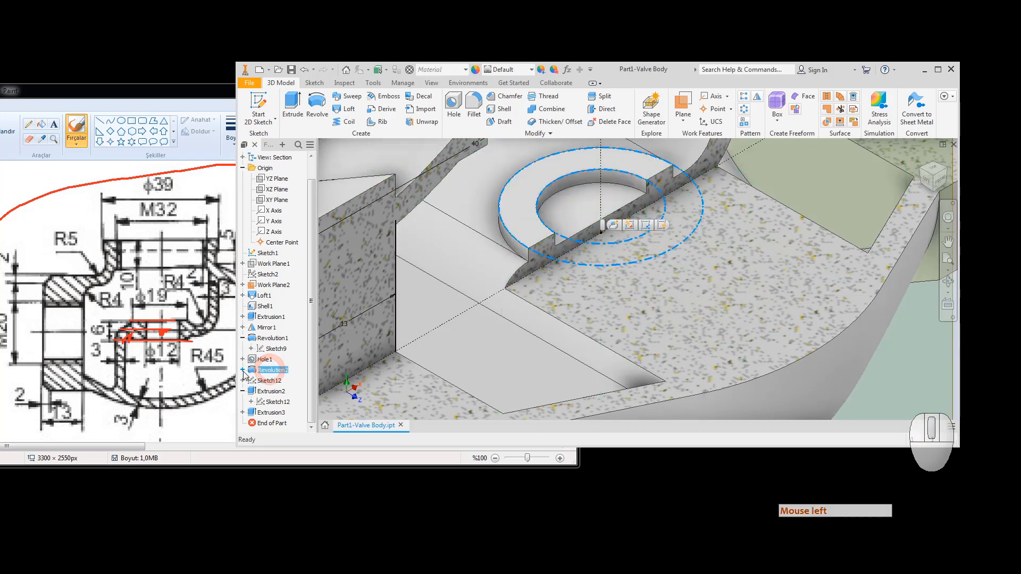
pyautogui.click(244, 370)
pyautogui.click(275, 381)
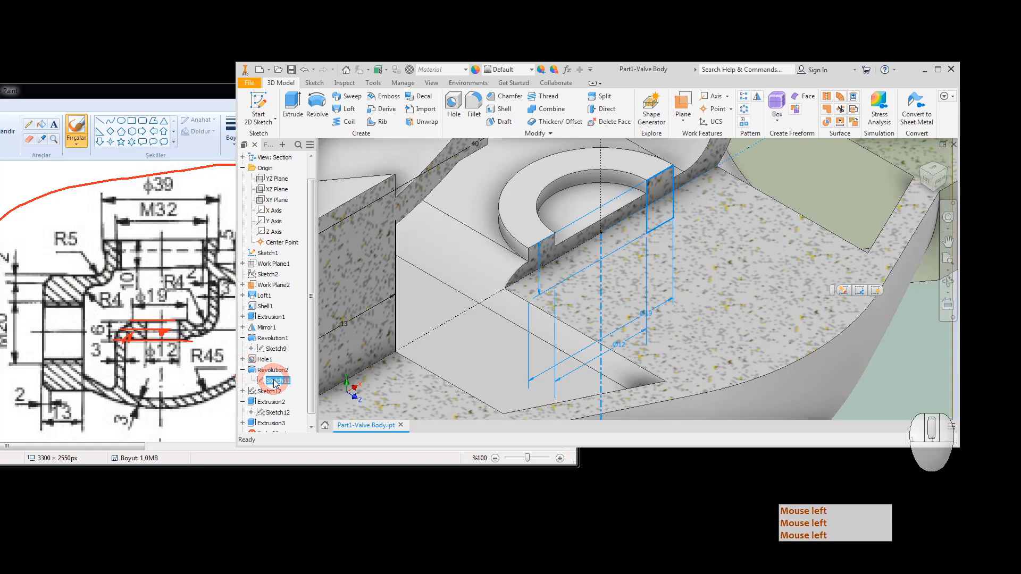
pyautogui.rightClick(274, 382)
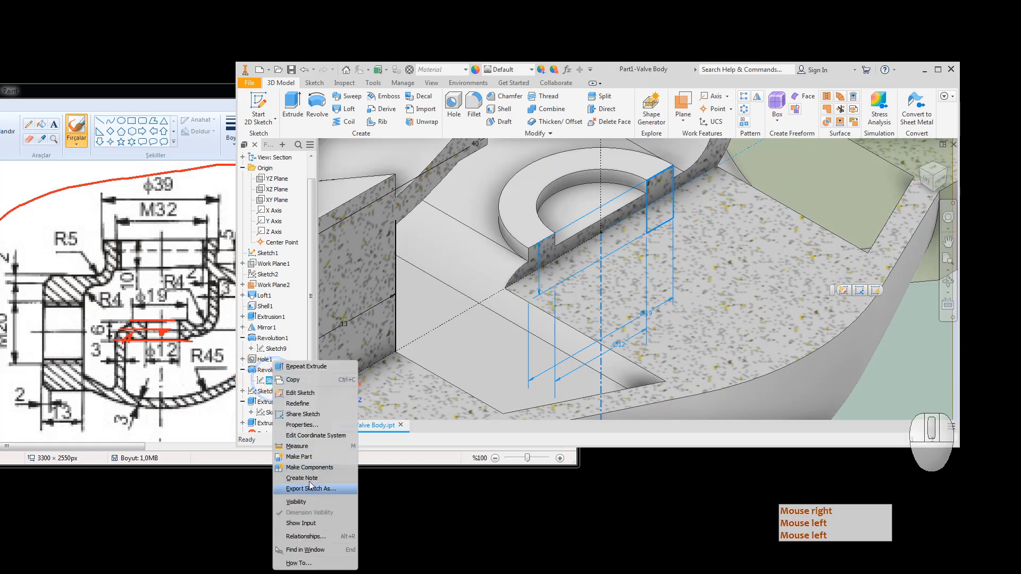
pyautogui.click(307, 503)
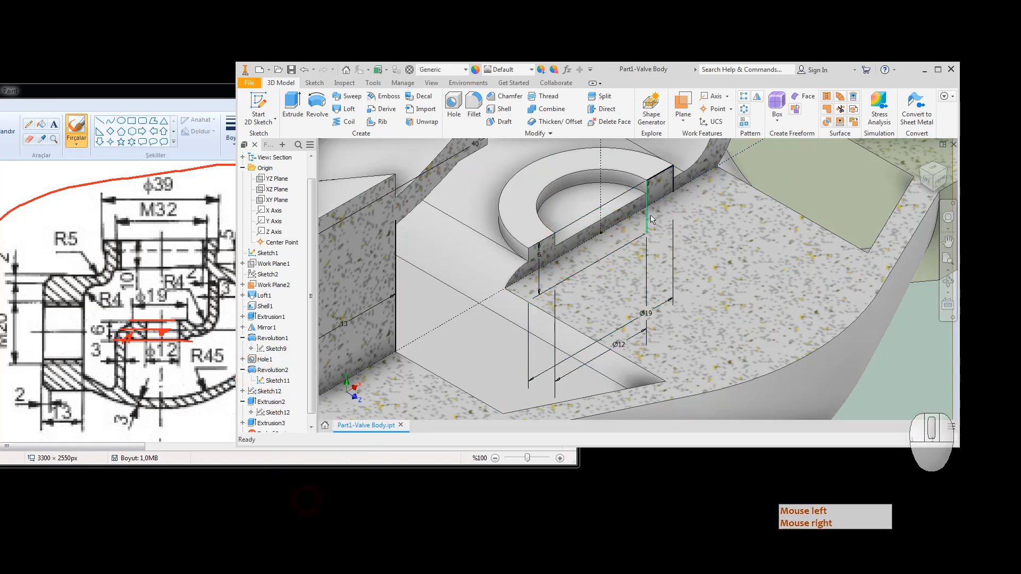
# Step: Open Sketch11 for editing and slice the graphics to expose the sketch plane
pyautogui.doubleClick(274, 381)
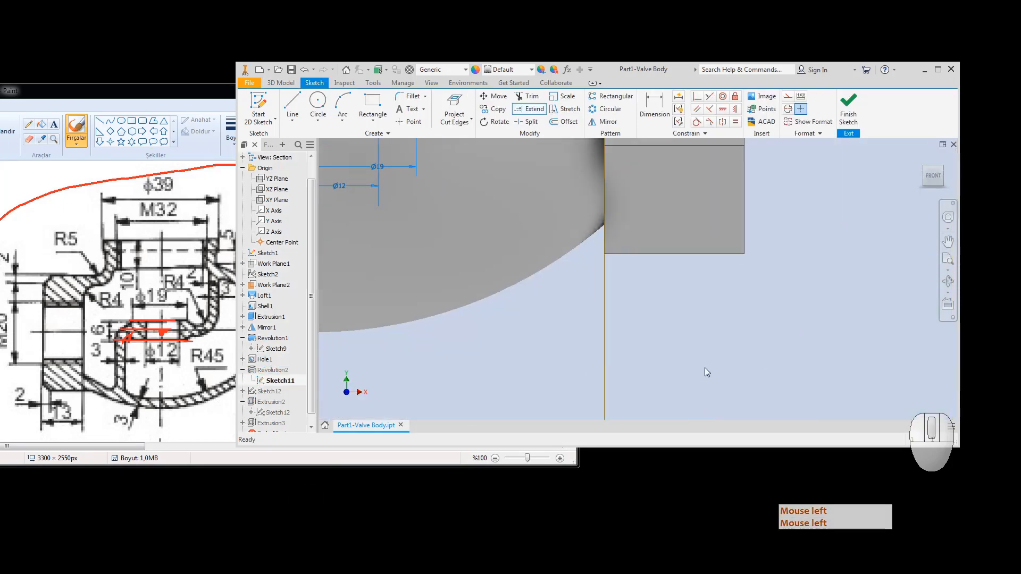
pyautogui.moveTo(704, 367); pyautogui.dragTo(897, 390, button='middle')
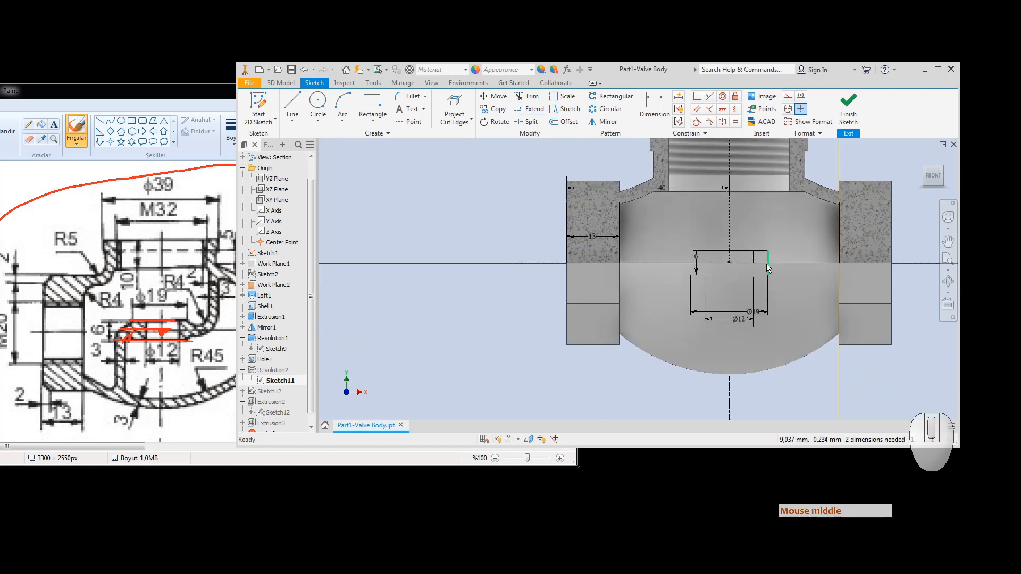
pyautogui.press('F7')
pyautogui.scroll(-3, 750, 251)
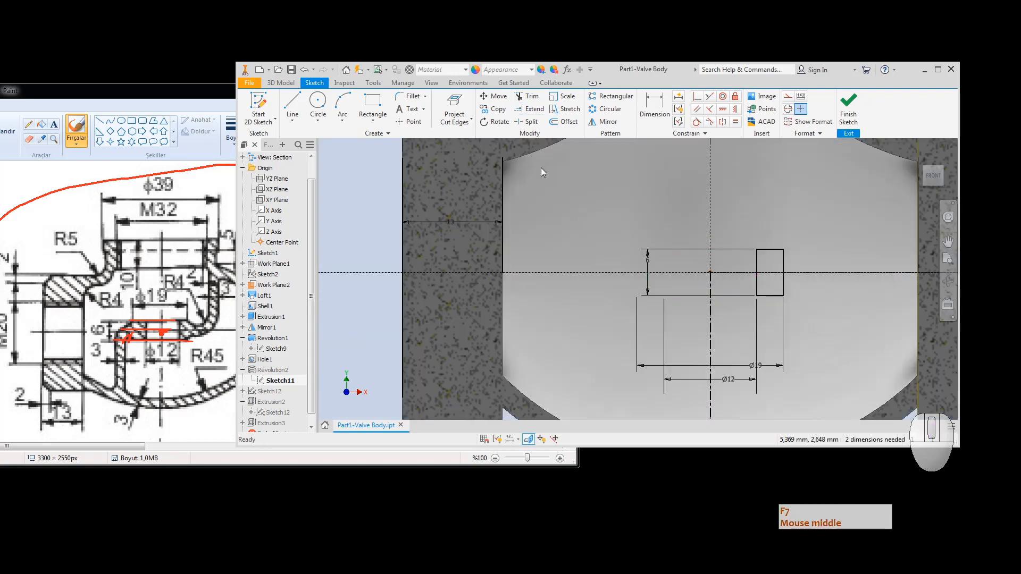
# Step: Draw a 6 × 6 mm rectangle from the existing rectangle's top-left corner
pyautogui.click(374, 106)
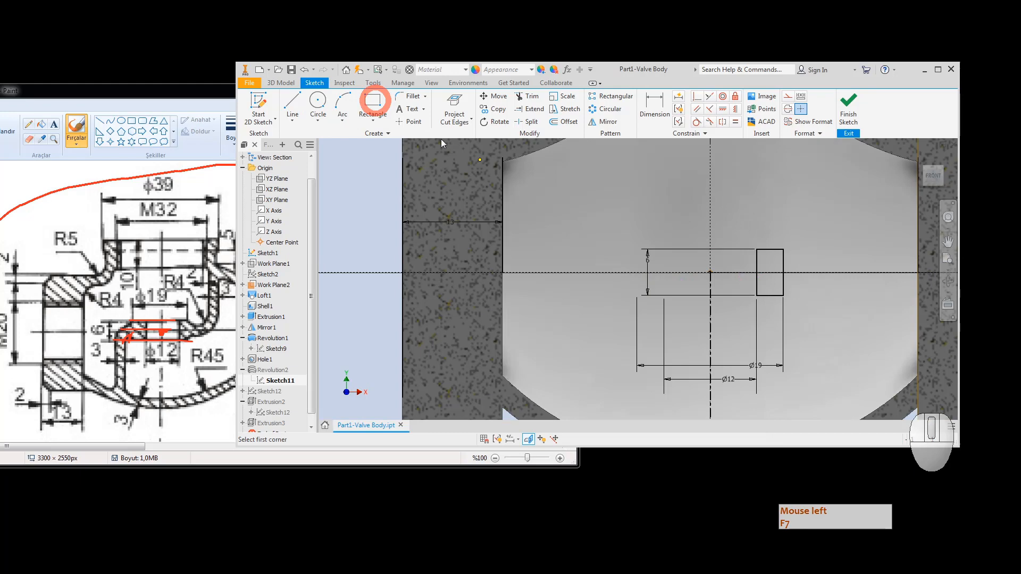
pyautogui.click(755, 249)
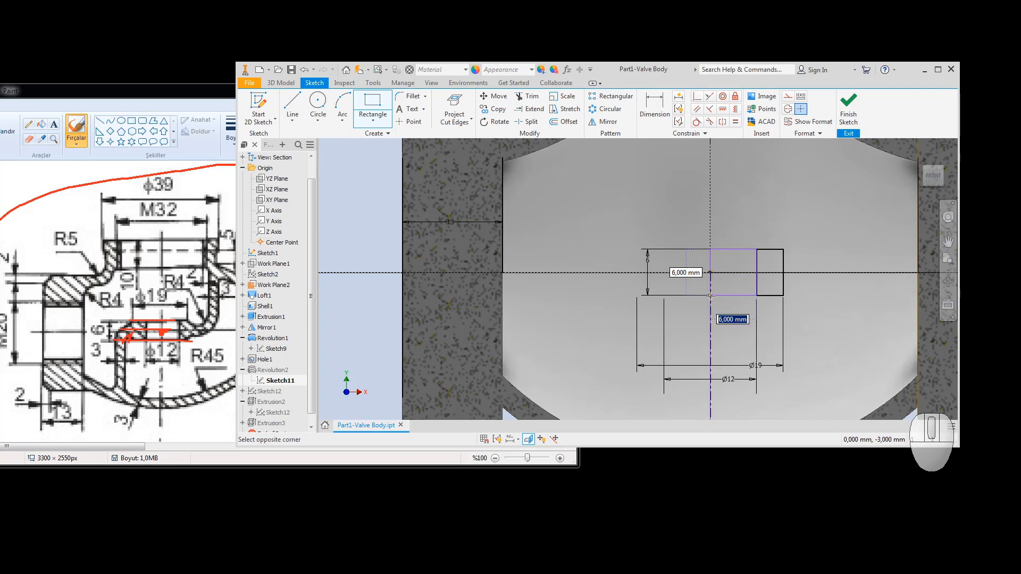
pyautogui.click(616, 359)
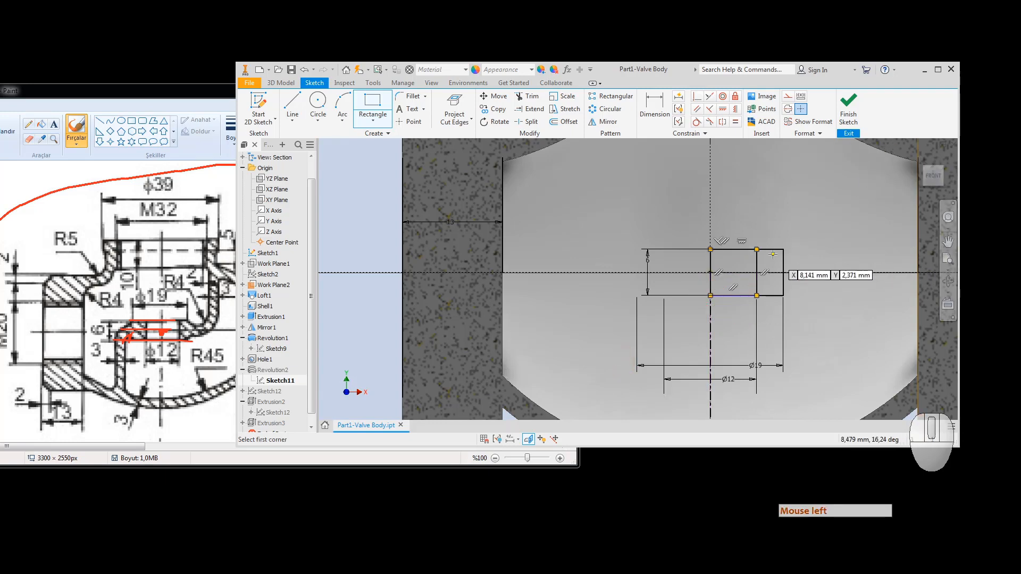
pyautogui.press('Escape')
pyautogui.press('Escape')
# Step: Try reshaping the new rectangle, then undo the stray line segments
pyautogui.click(740, 296)
pyautogui.press('Escape')
pyautogui.press('Escape')
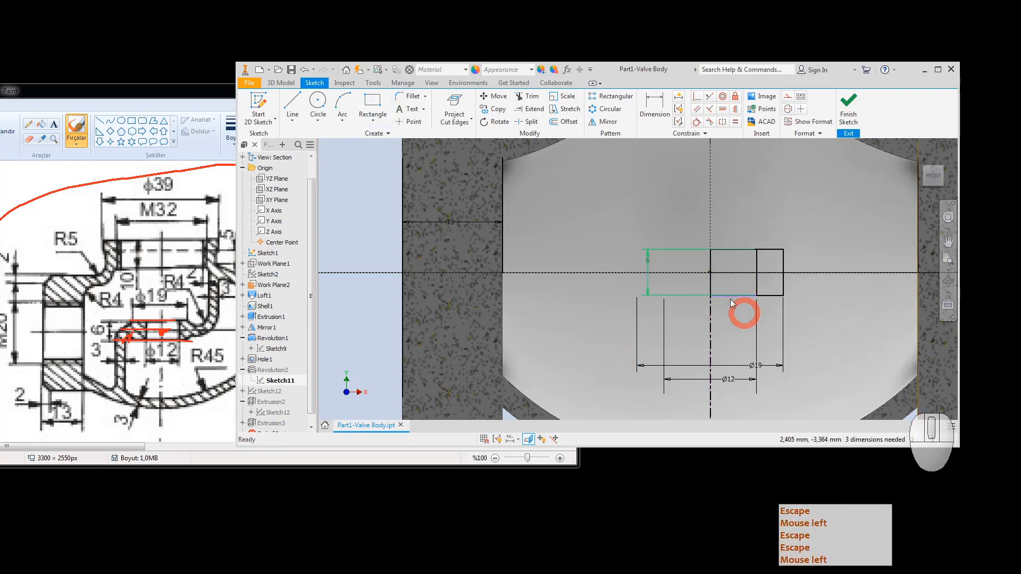
pyautogui.press('Escape')
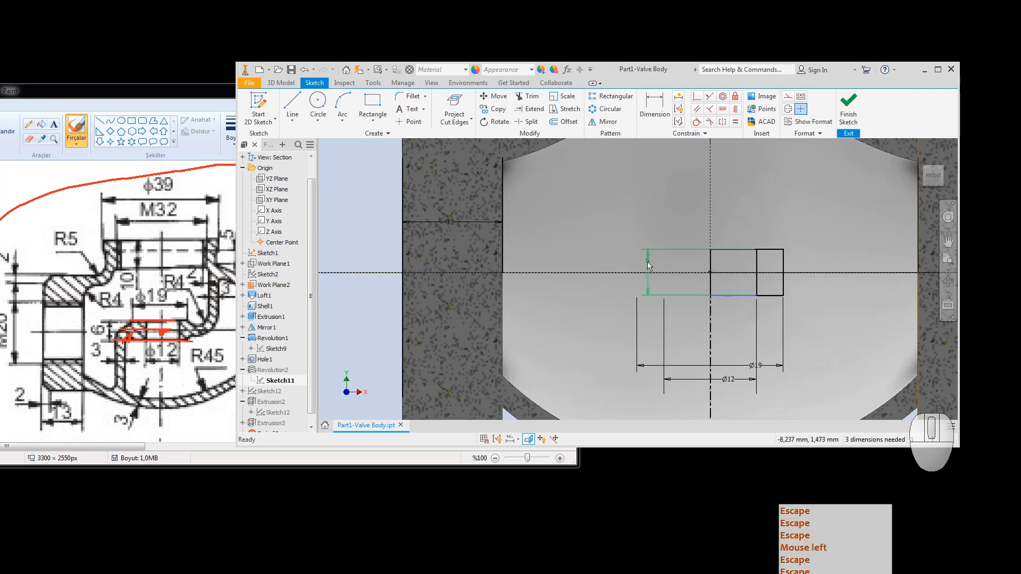
pyautogui.moveTo(728, 250)
pyautogui.mouseDown()
pyautogui.moveTo(727, 260)
pyautogui.moveTo(825, 268)
pyautogui.mouseUp()
pyautogui.press('Escape')
pyautogui.press('Escape')
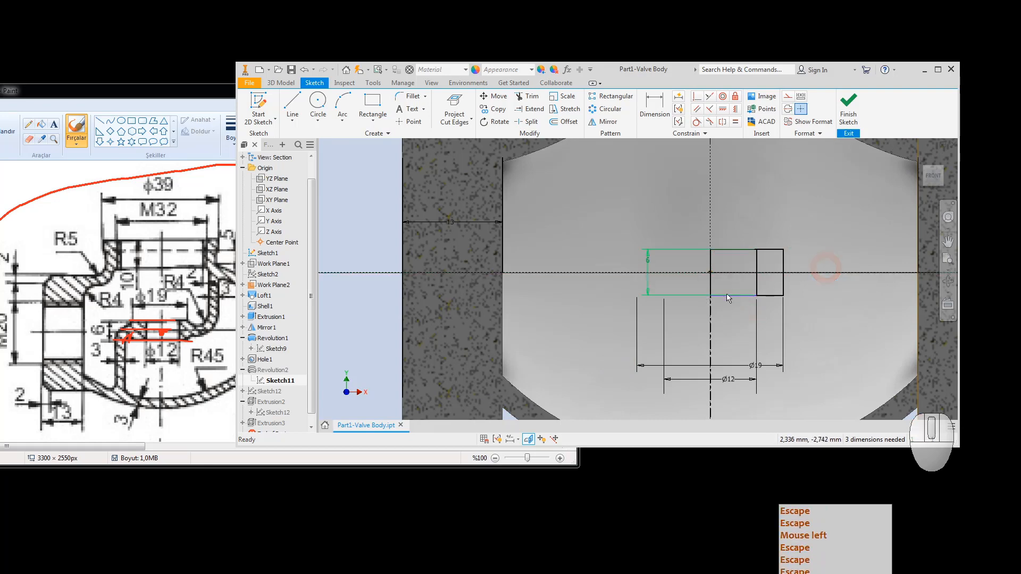
pyautogui.moveTo(756, 296); pyautogui.dragTo(755, 320)
pyautogui.press('Escape')
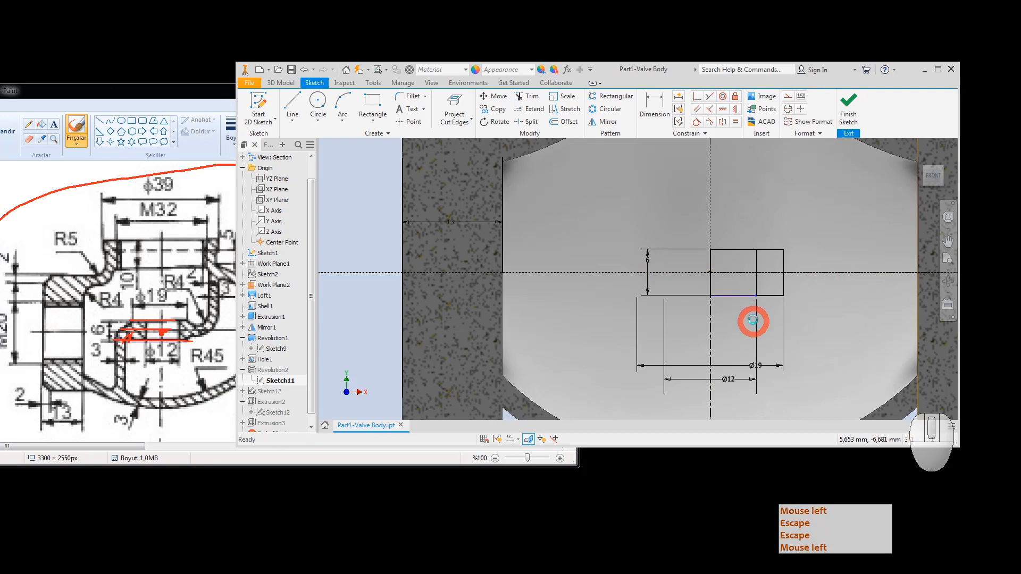
pyautogui.press('Escape')
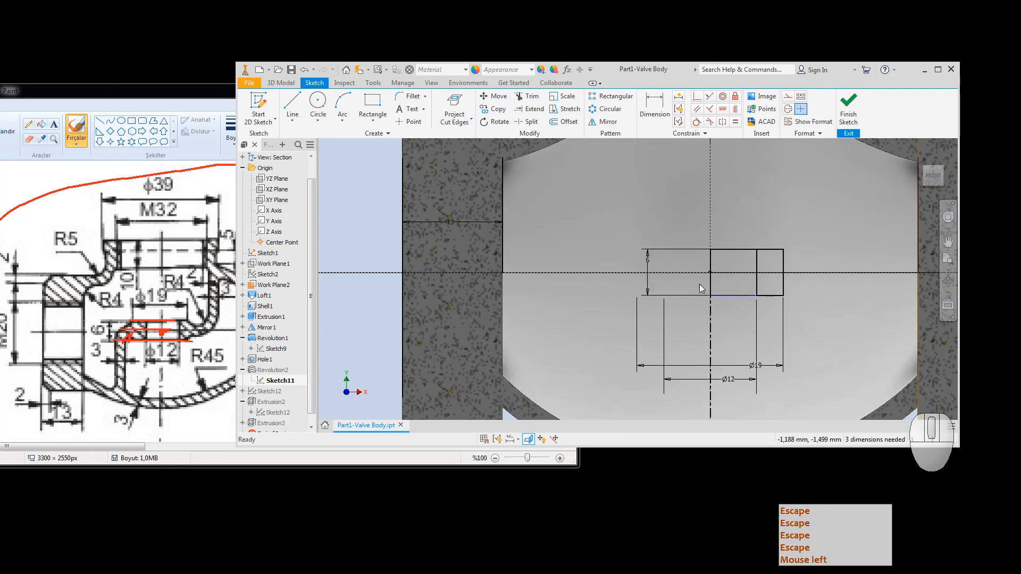
pyautogui.hotkey('ctrl', 'z')
pyautogui.hotkey('ctrl', 'z')
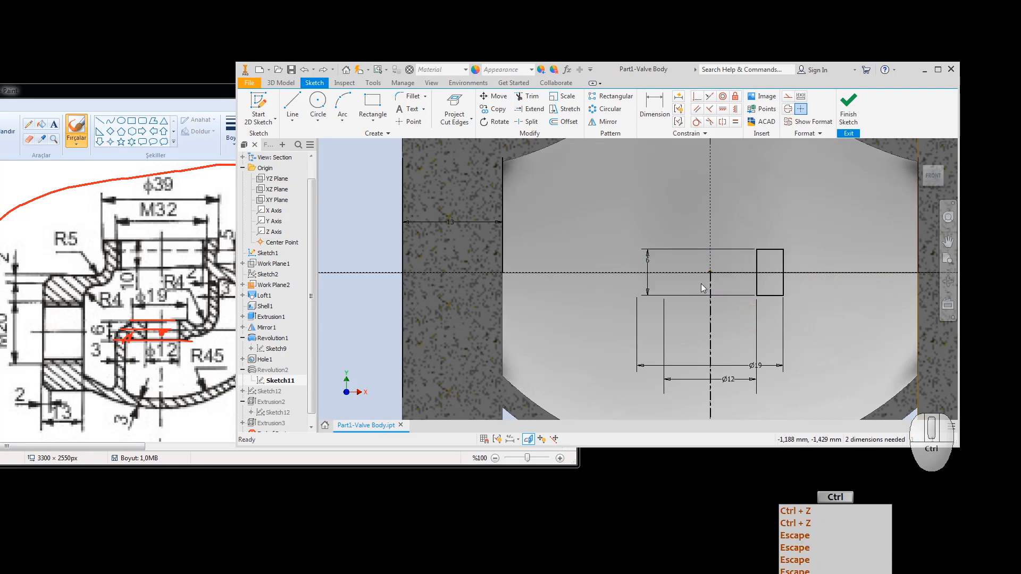
# Step: Draw a new rectangle above the profile
pyautogui.click(372, 104)
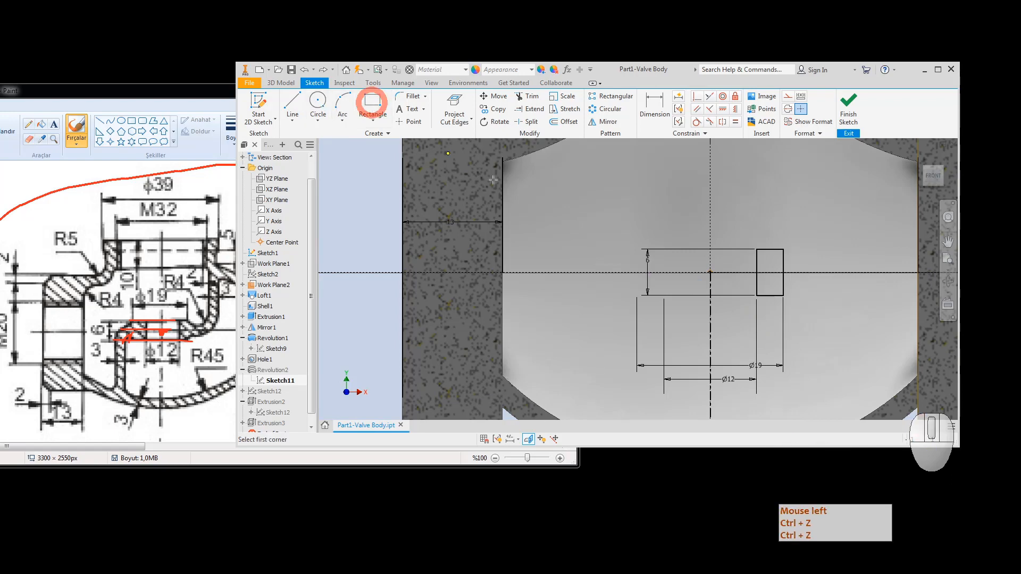
pyautogui.click(756, 295)
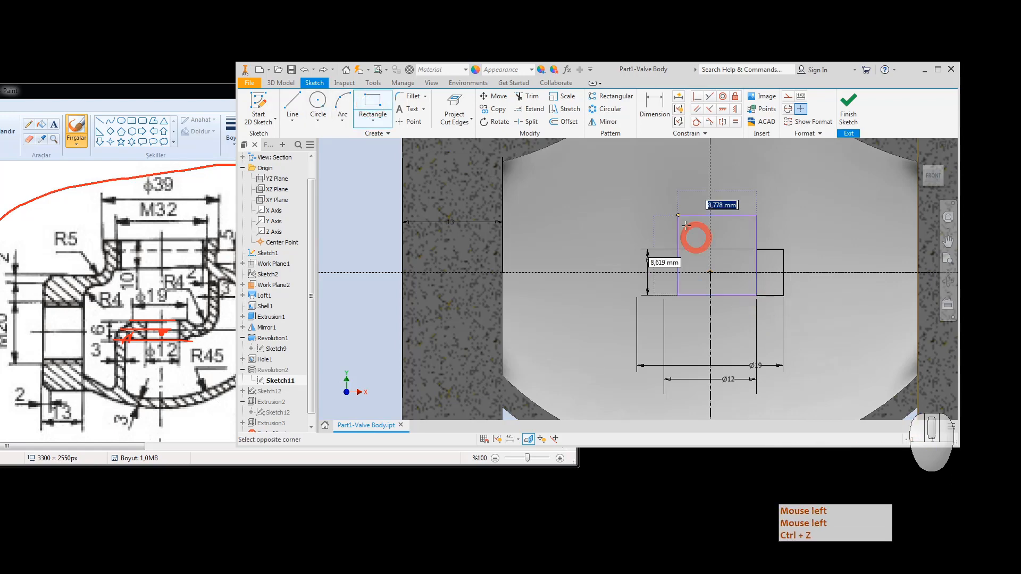
pyautogui.click(691, 200)
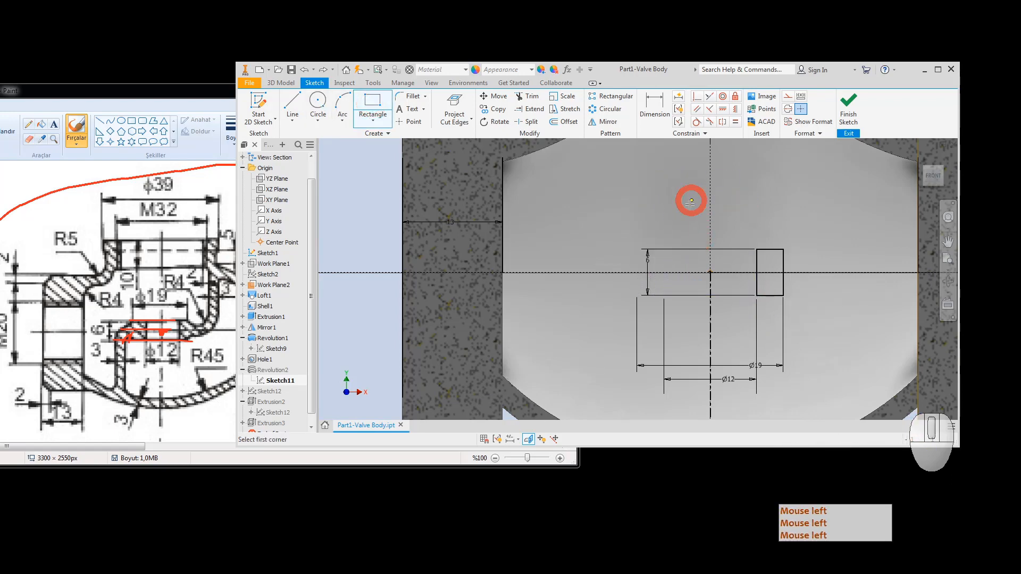
pyautogui.press('Escape')
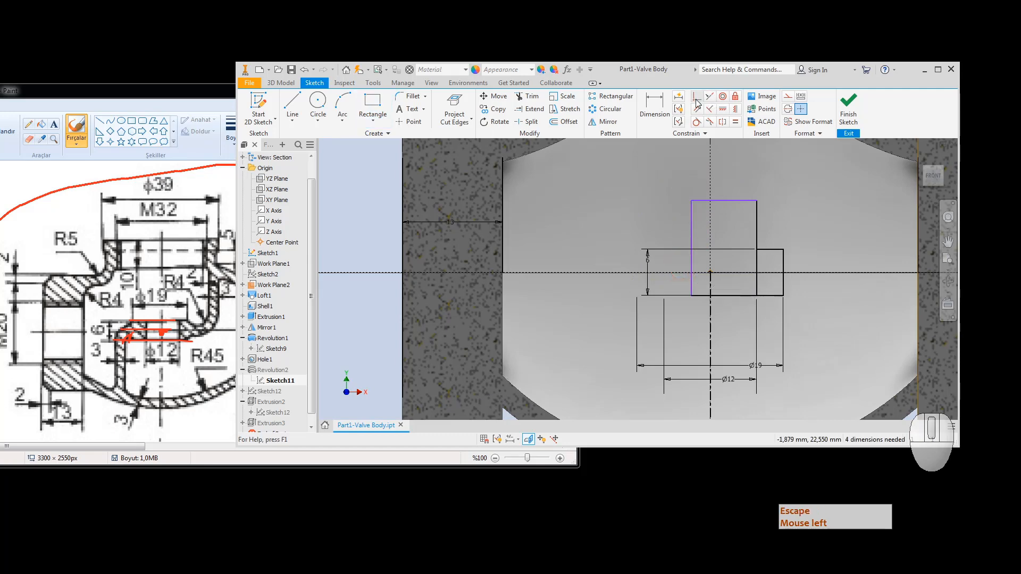
# Step: Constrain the rectangle's left edge collinear with the vertical centre axis, undoing a collapsing attempt
pyautogui.click(697, 99)
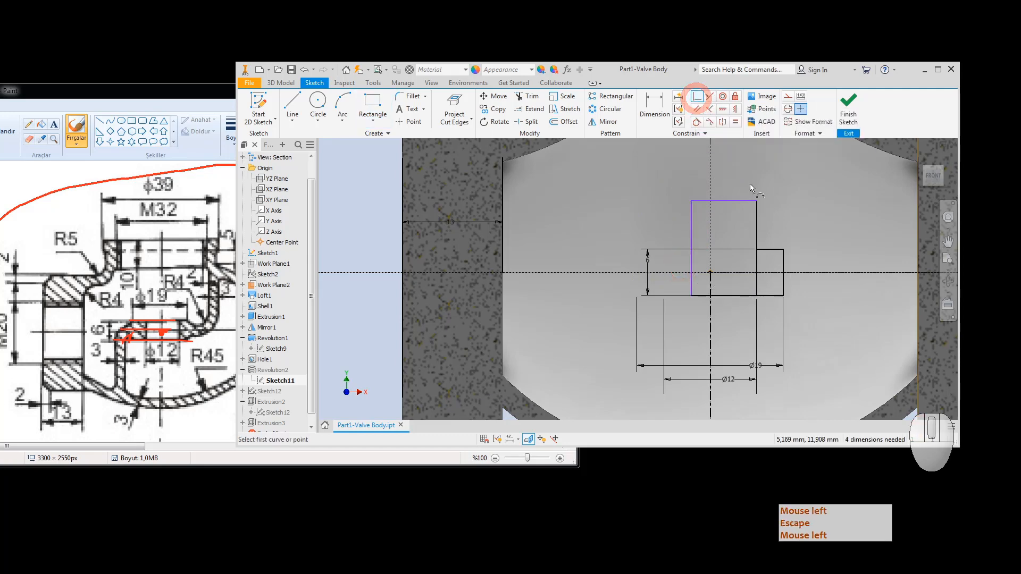
pyautogui.click(733, 200)
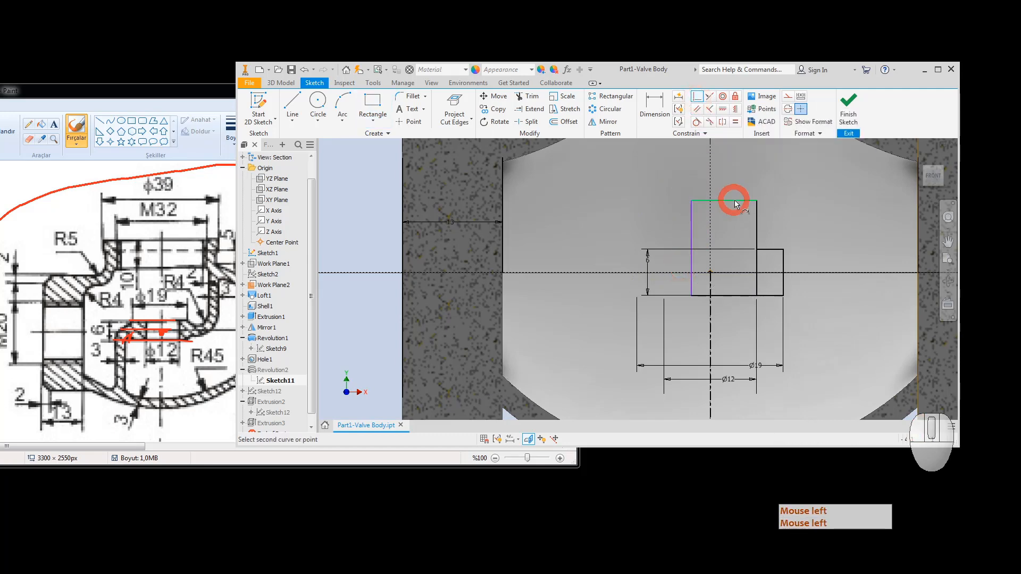
pyautogui.click(757, 248)
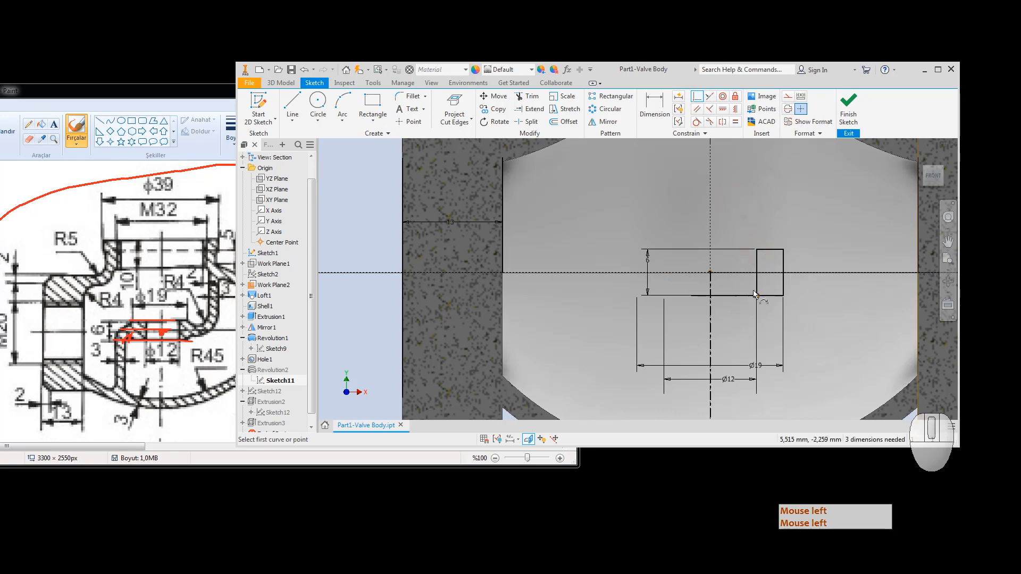
pyautogui.hotkey('ctrl', 'z')
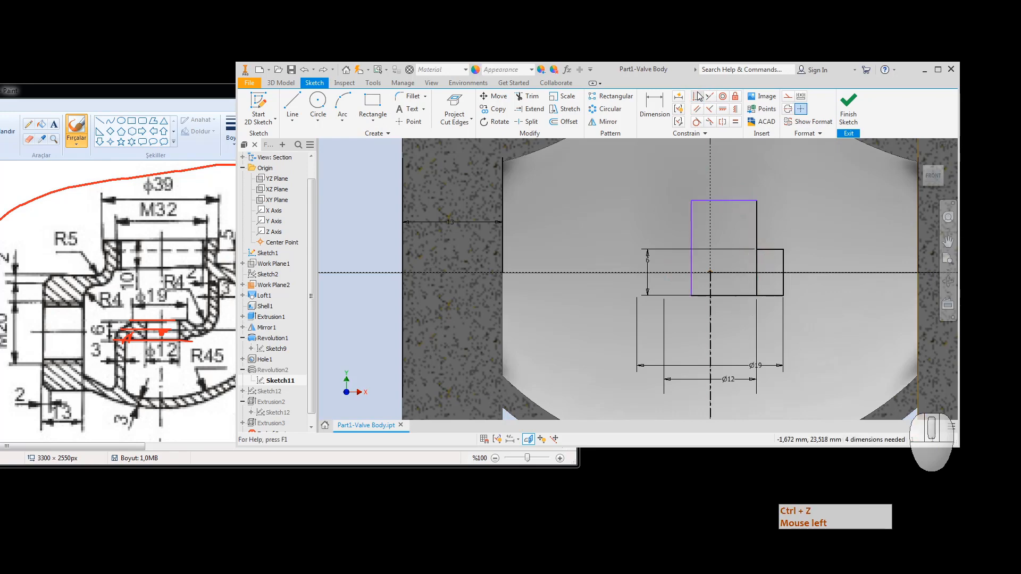
pyautogui.click(696, 97)
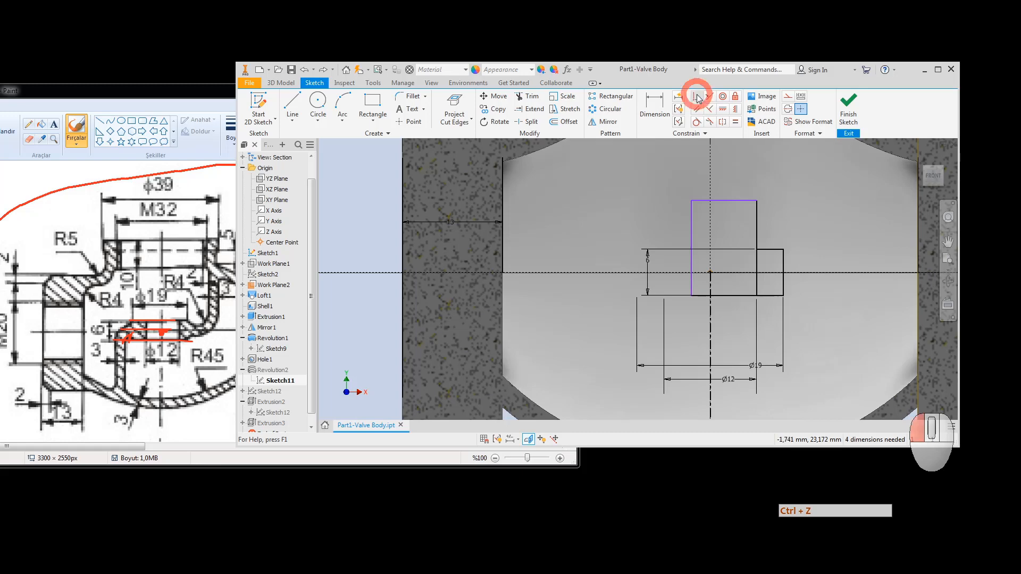
pyautogui.click(690, 218)
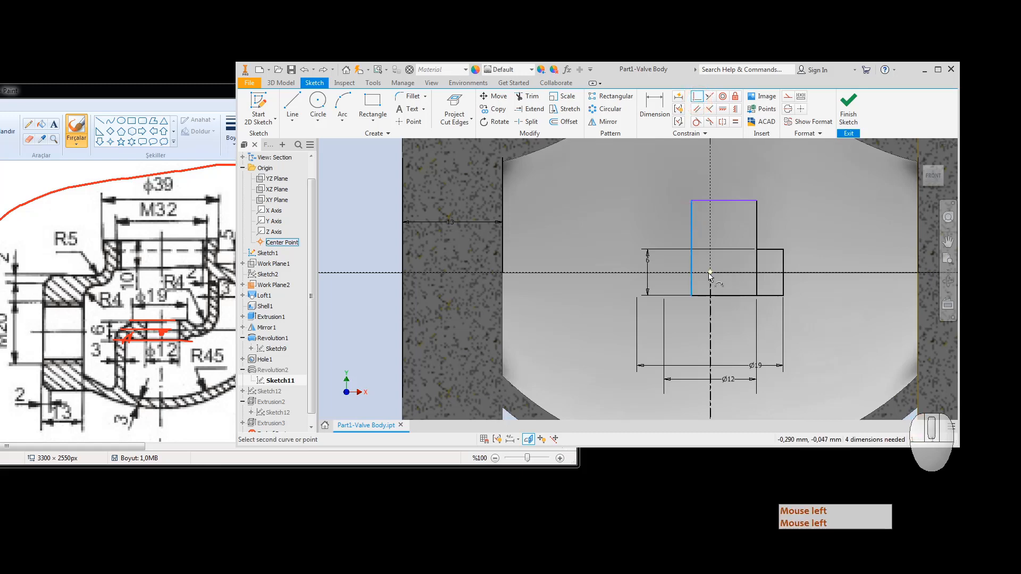
pyautogui.click(710, 273)
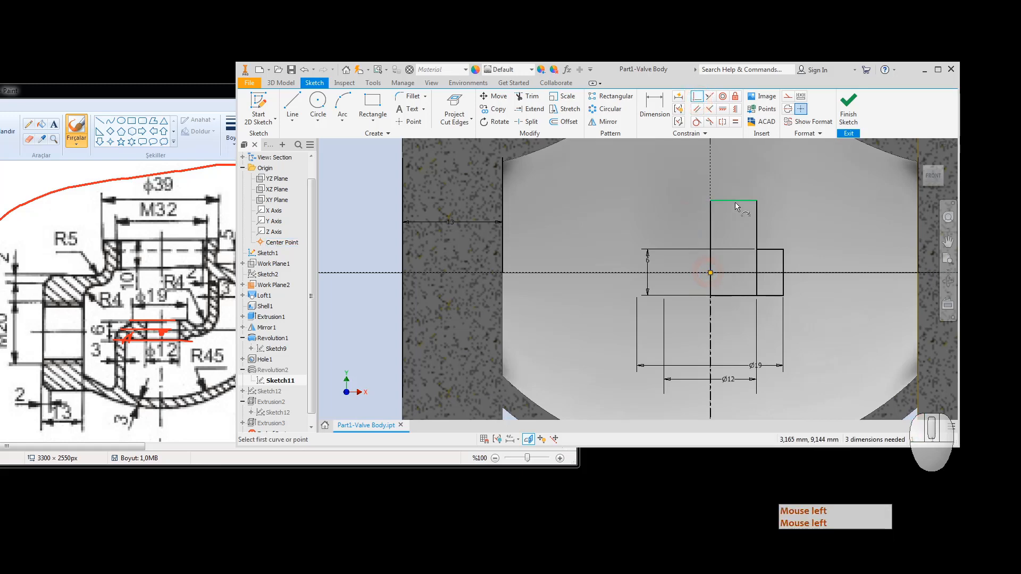
# Step: Drag the rectangle's top edge down and finish Sketch11
pyautogui.click(756, 201)
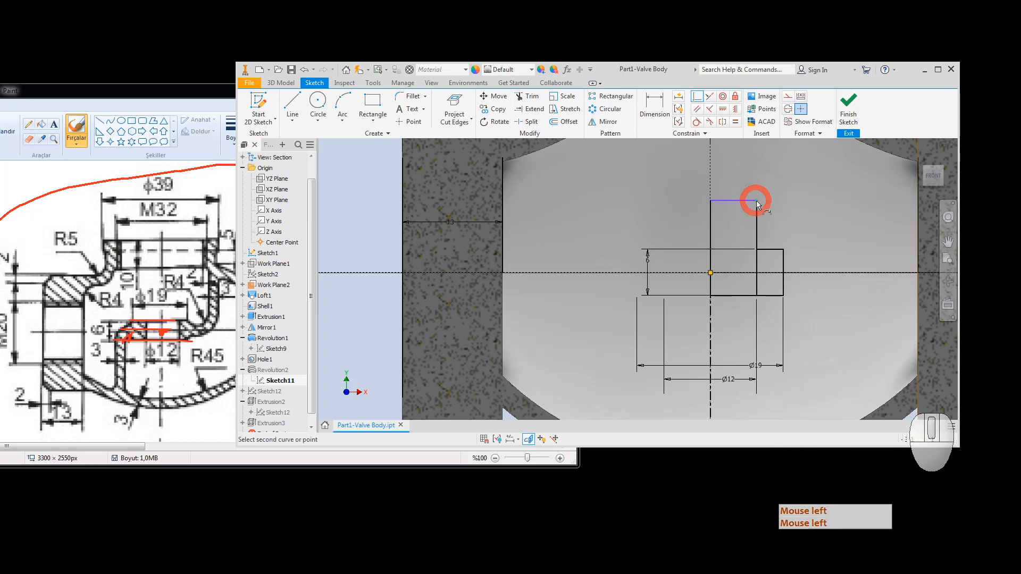
pyautogui.click(782, 250)
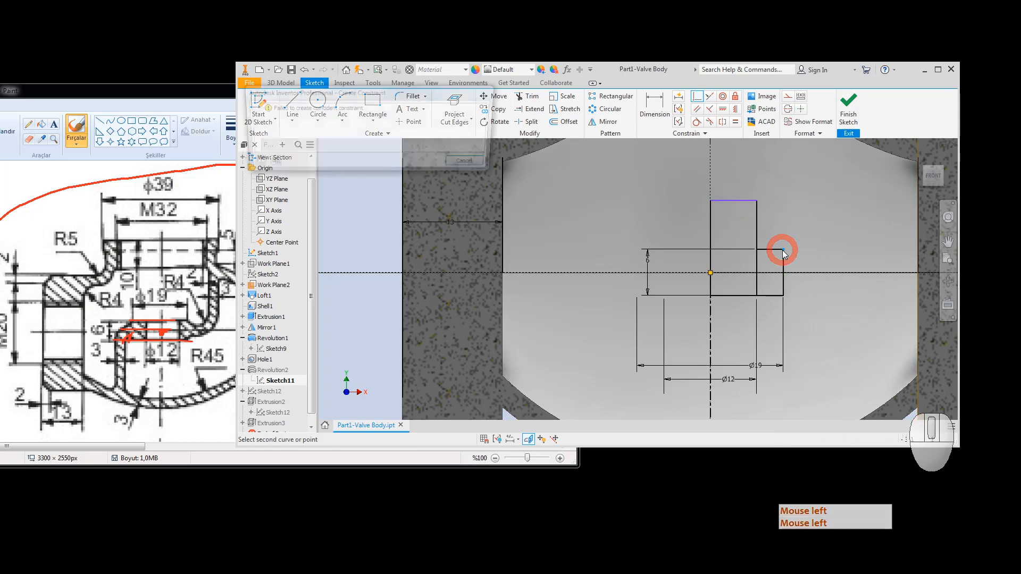
pyautogui.press('Escape')
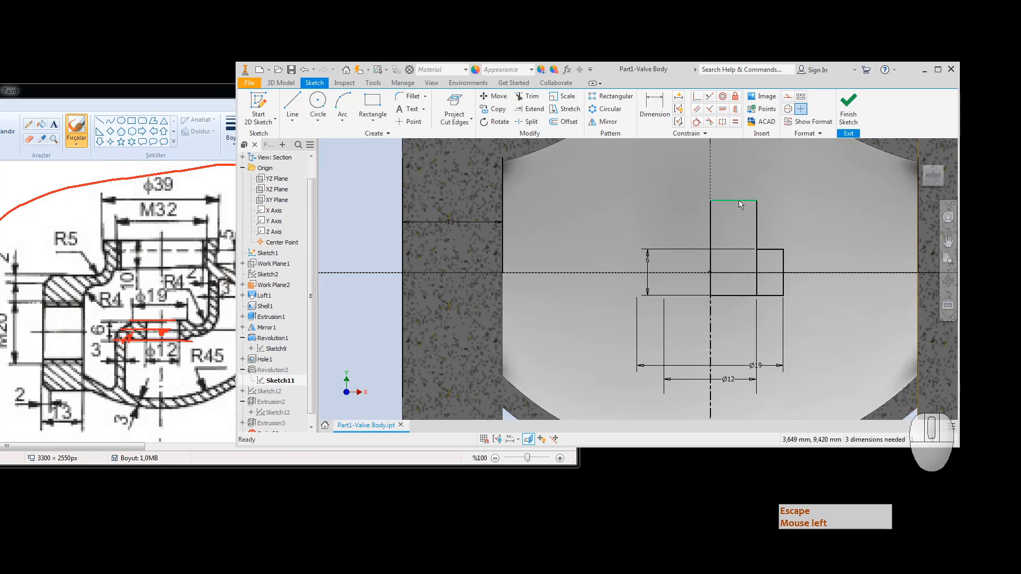
pyautogui.moveTo(736, 201); pyautogui.dragTo(738, 234)
pyautogui.press('Escape')
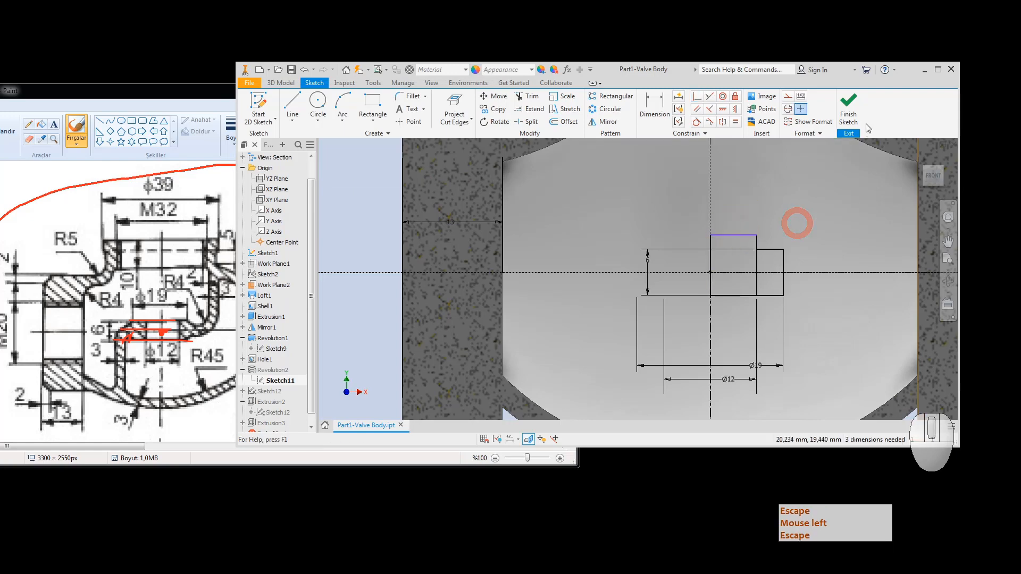
pyautogui.click(848, 108)
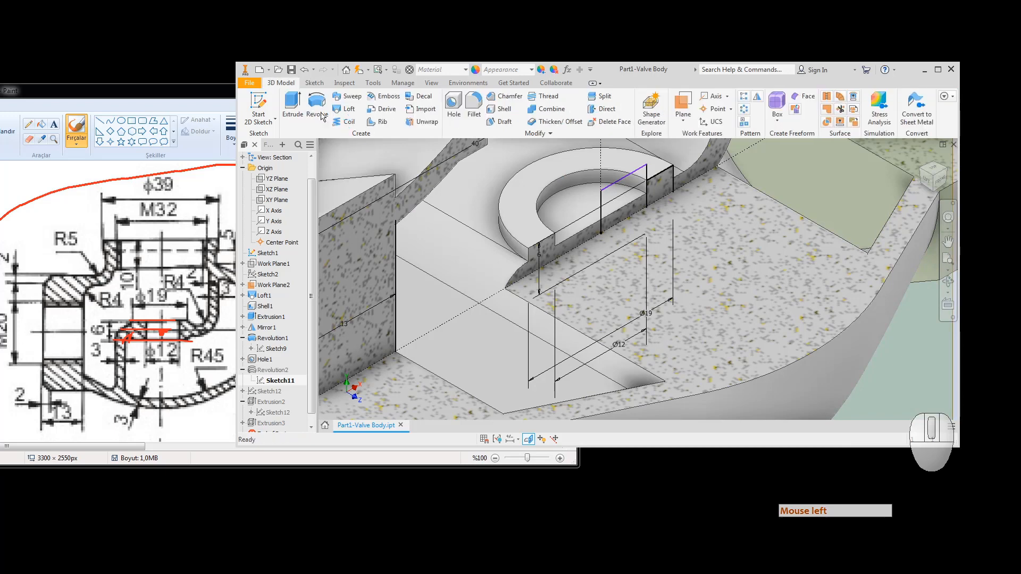
pyautogui.click(317, 102)
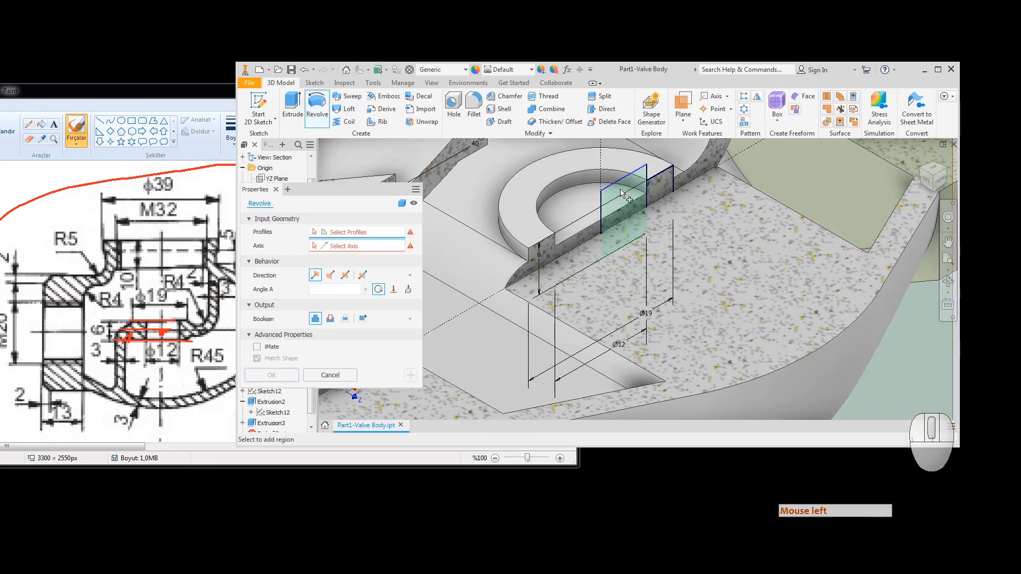
pyautogui.click(621, 194)
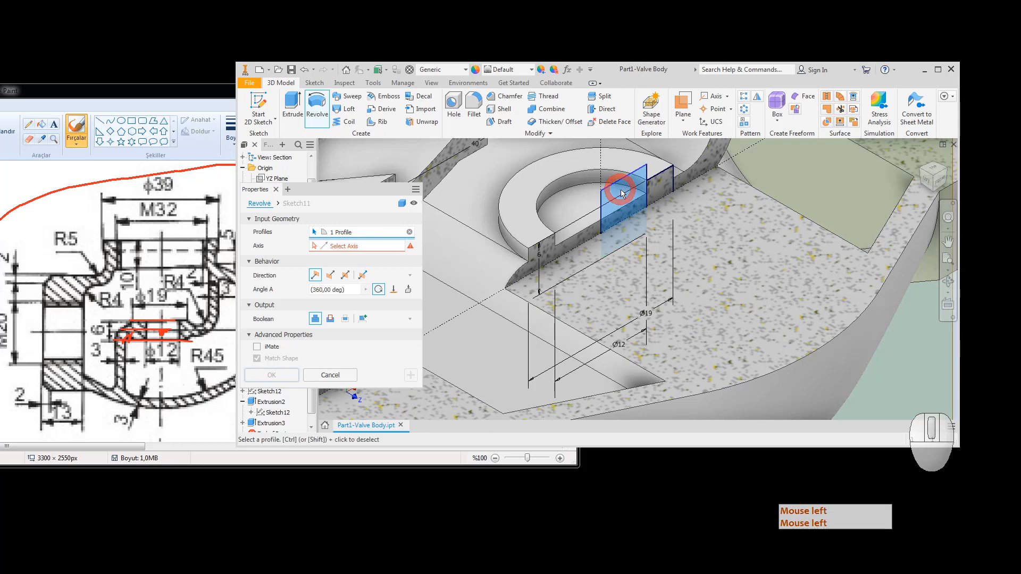
pyautogui.click(330, 319)
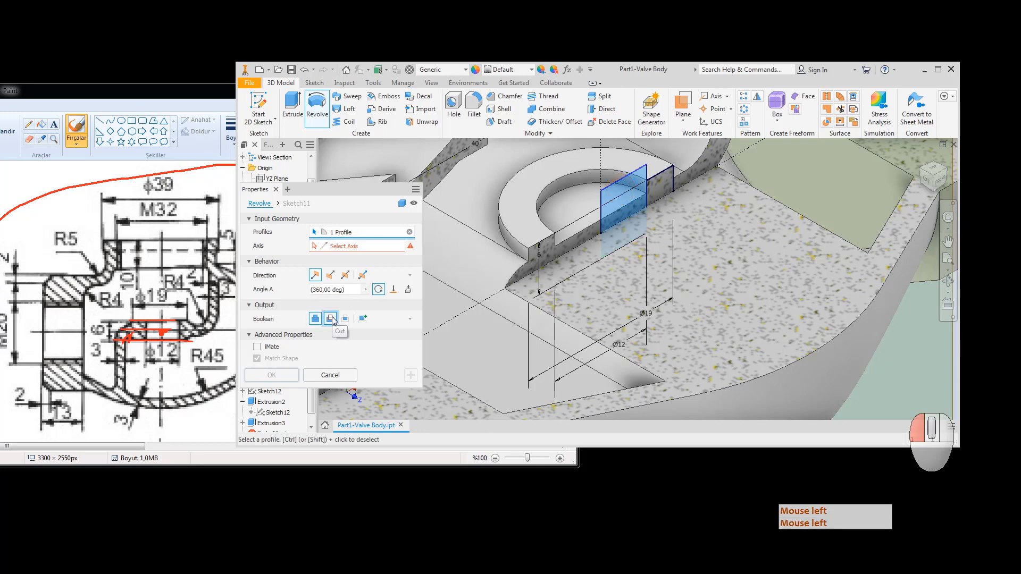
pyautogui.click(355, 246)
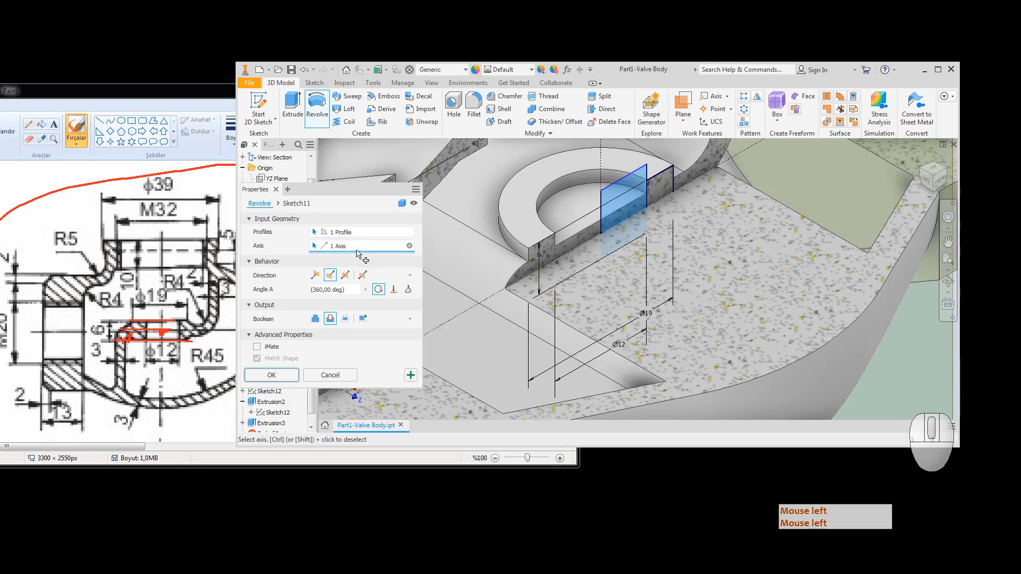
pyautogui.click(600, 240)
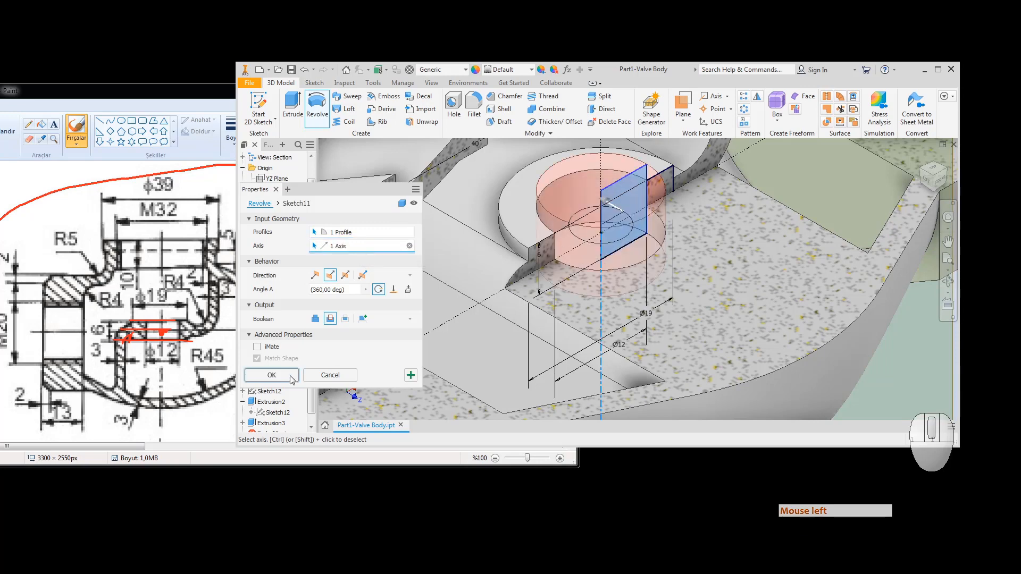
pyautogui.click(272, 375)
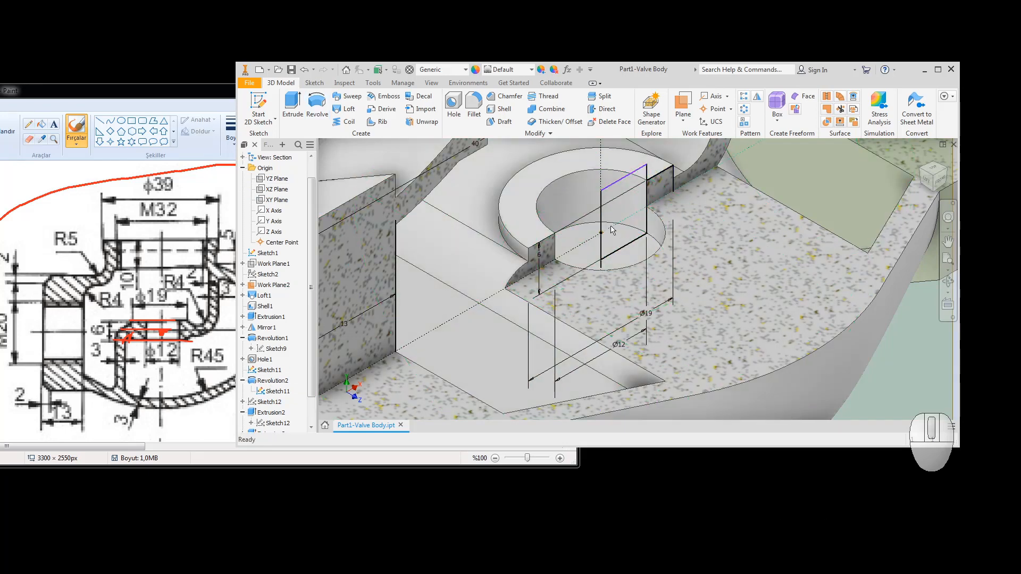
pyautogui.scroll(-5, 556, 251)
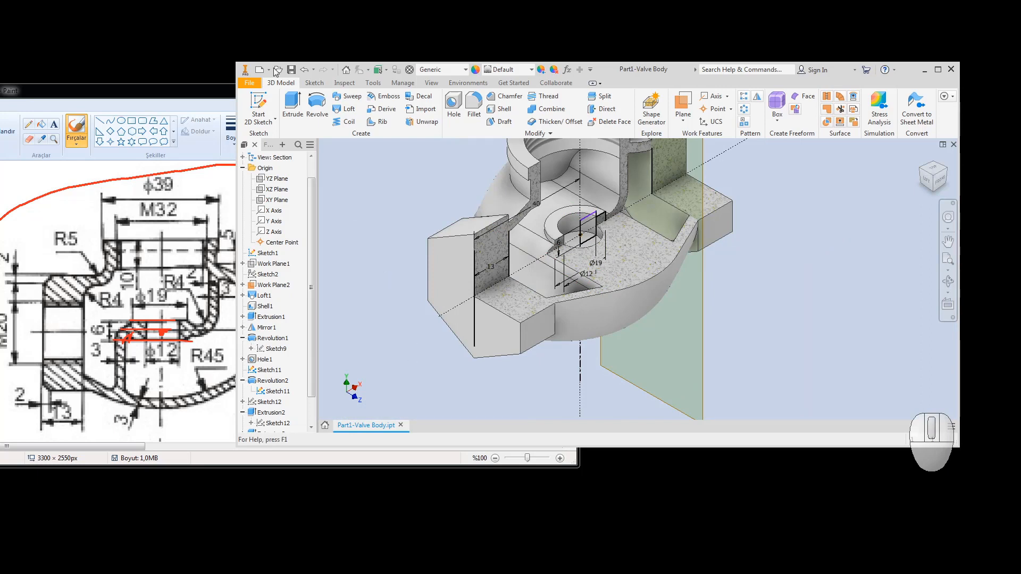
pyautogui.click(291, 69)
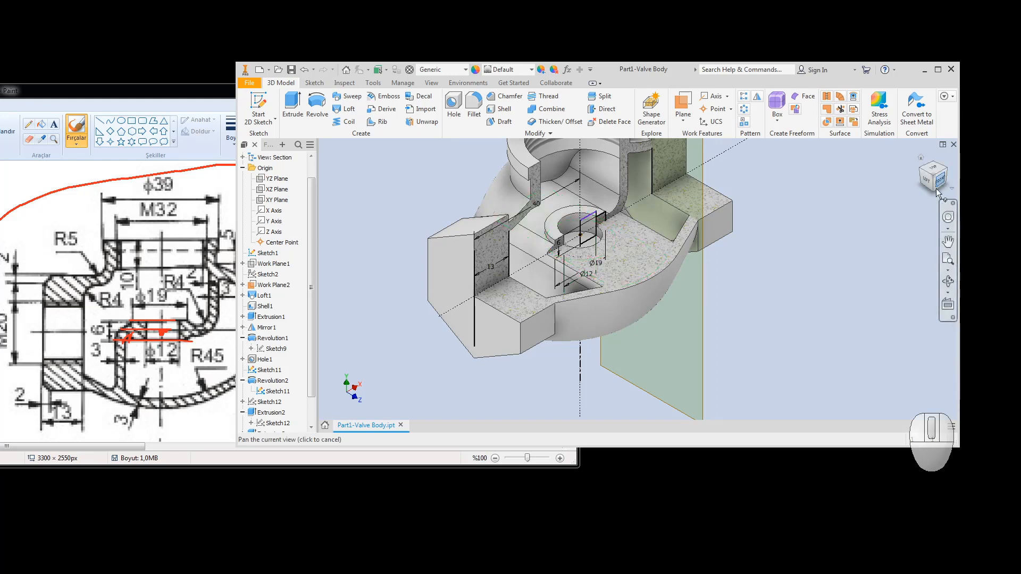
# Step: Bring the Paint reference drawing to the front and maximize it
pyautogui.click(127, 97)
pyautogui.click(128, 97)
pyautogui.click(128, 96)
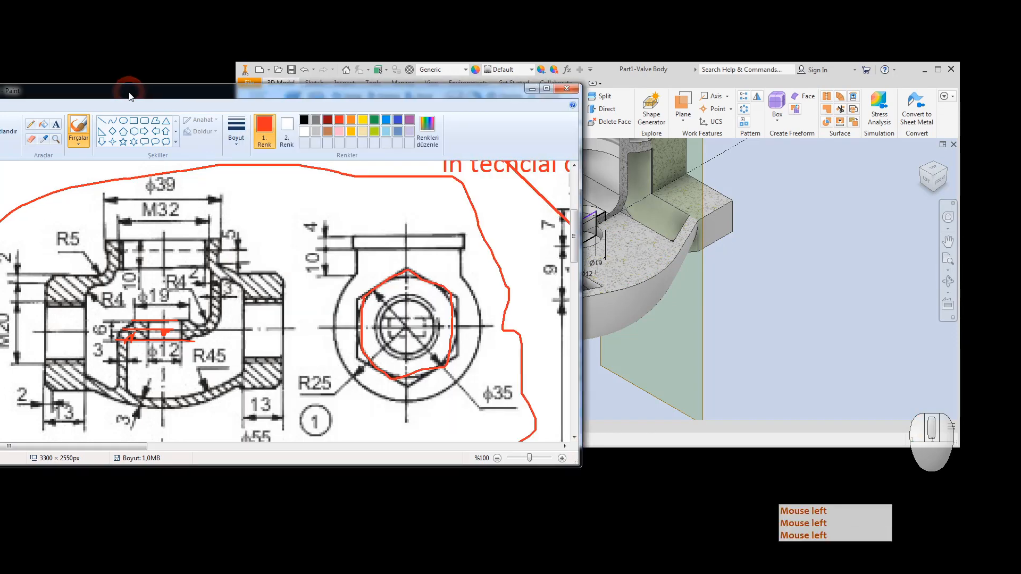
pyautogui.click(129, 96)
pyautogui.click(128, 96)
pyautogui.doubleClick(129, 96)
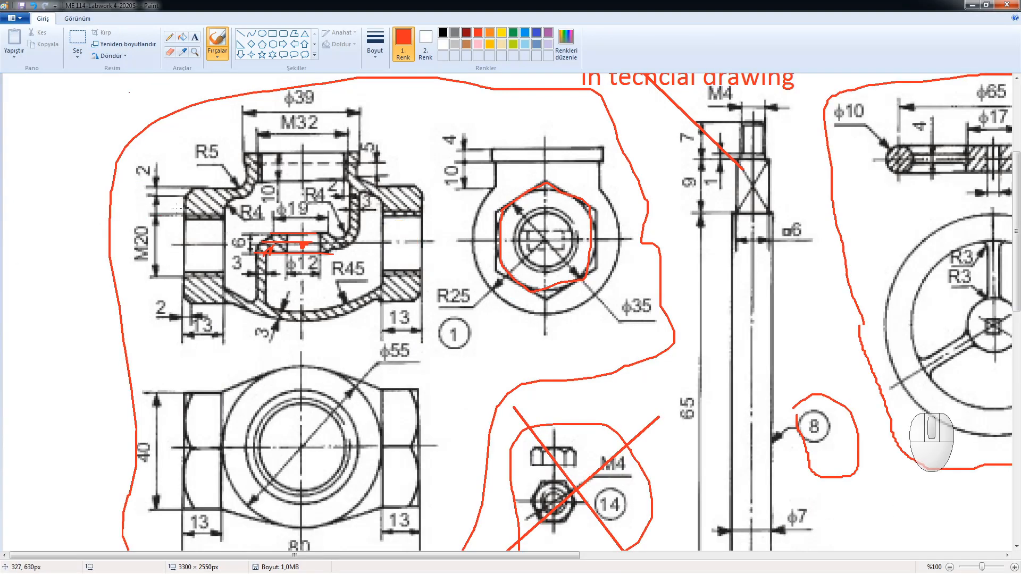
# Step: Circle the left and right end openings in red, then return to Inventor
pyautogui.moveTo(177, 207)
pyautogui.mouseDown()
pyautogui.moveTo(151, 269)
pyautogui.moveTo(228, 273)
pyautogui.moveTo(218, 196)
pyautogui.moveTo(150, 210)
pyautogui.mouseUp()
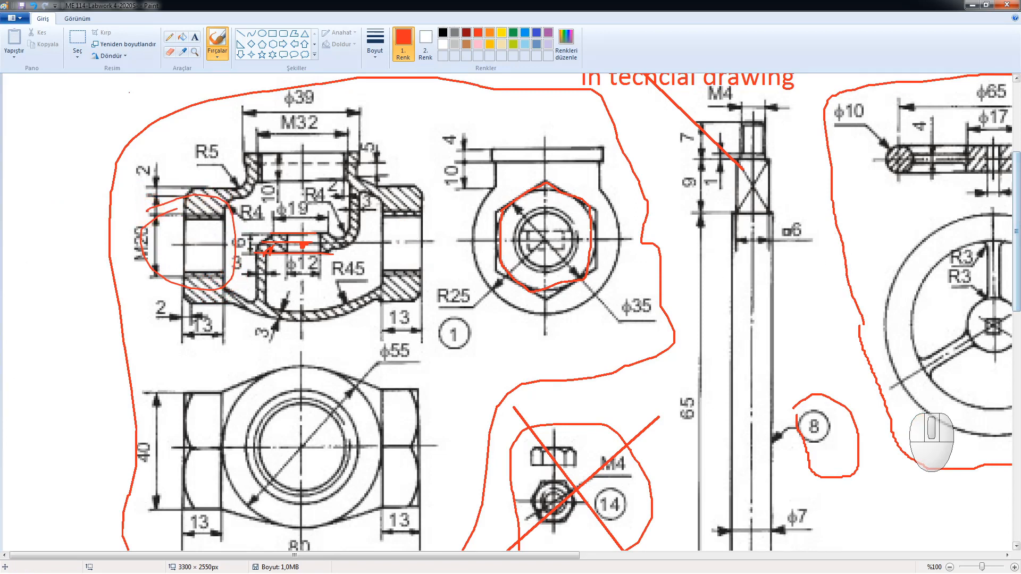
pyautogui.moveTo(585, 189)
pyautogui.mouseDown()
pyautogui.moveTo(567, 209)
pyautogui.moveTo(428, 234)
pyautogui.moveTo(400, 212)
pyautogui.moveTo(412, 241)
pyautogui.moveTo(375, 255)
pyautogui.moveTo(425, 213)
pyautogui.moveTo(372, 244)
pyautogui.moveTo(390, 262)
pyautogui.mouseUp()
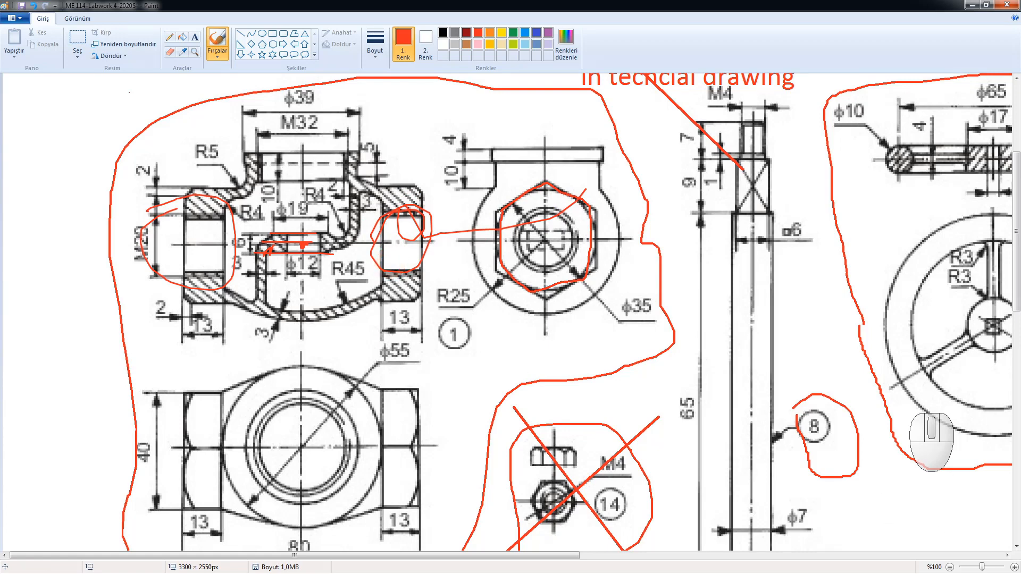
pyautogui.click(213, 573)
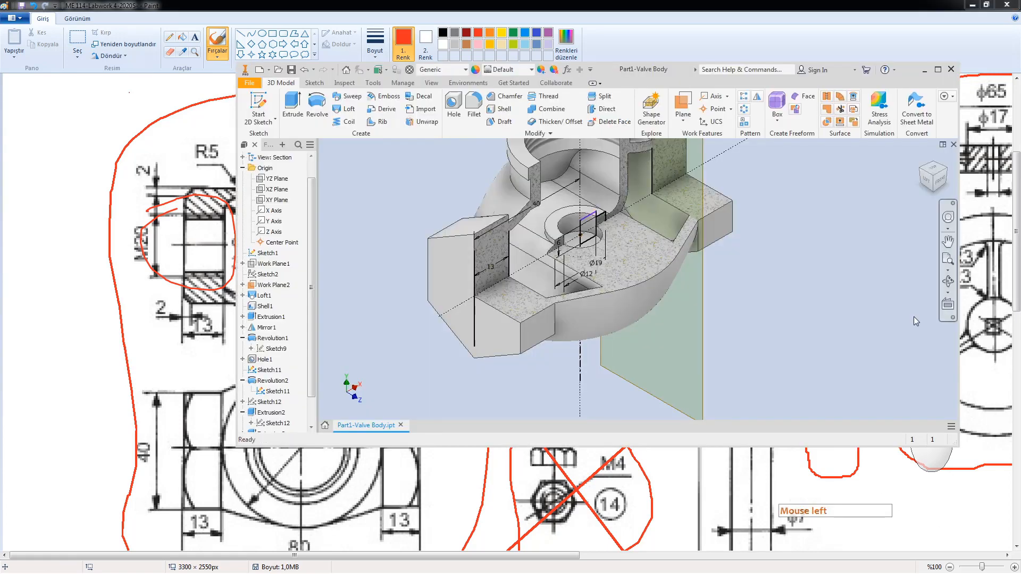
# Step: Maximize Inventor, view the model from the front, and save the valve body
pyautogui.click(639, 70)
pyautogui.click(640, 70)
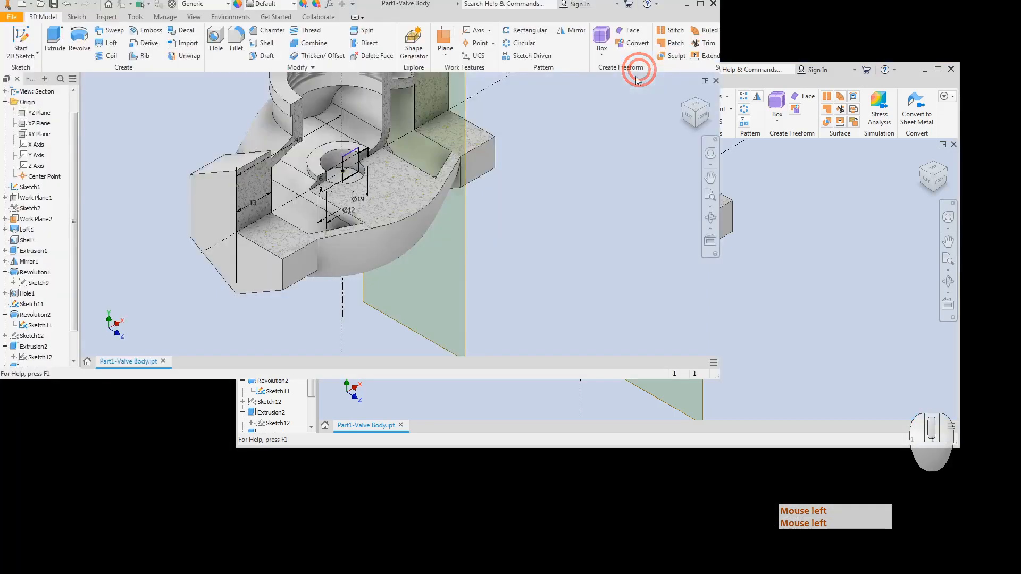
pyautogui.click(602, 180)
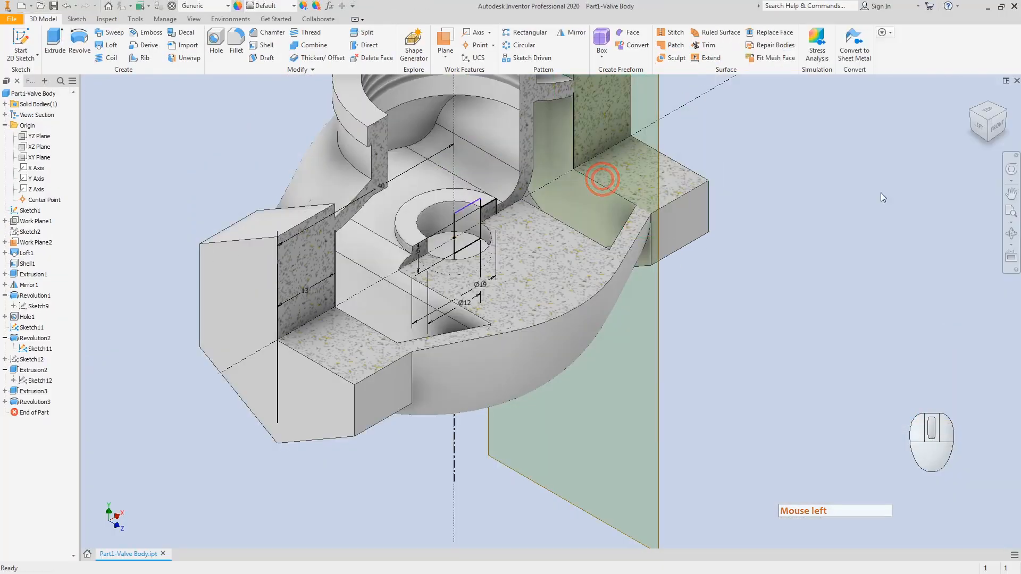
pyautogui.click(999, 126)
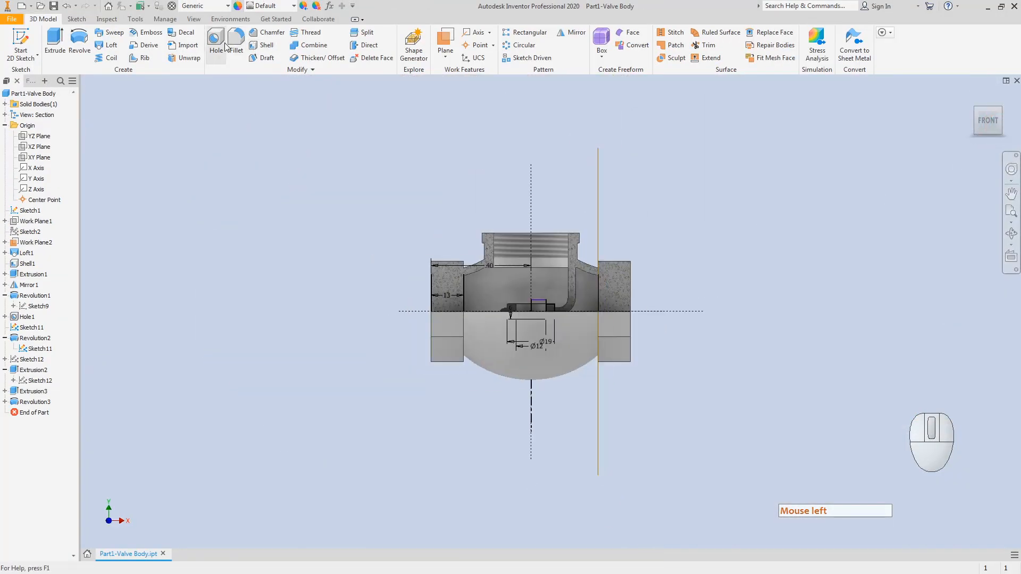
pyautogui.click(54, 9)
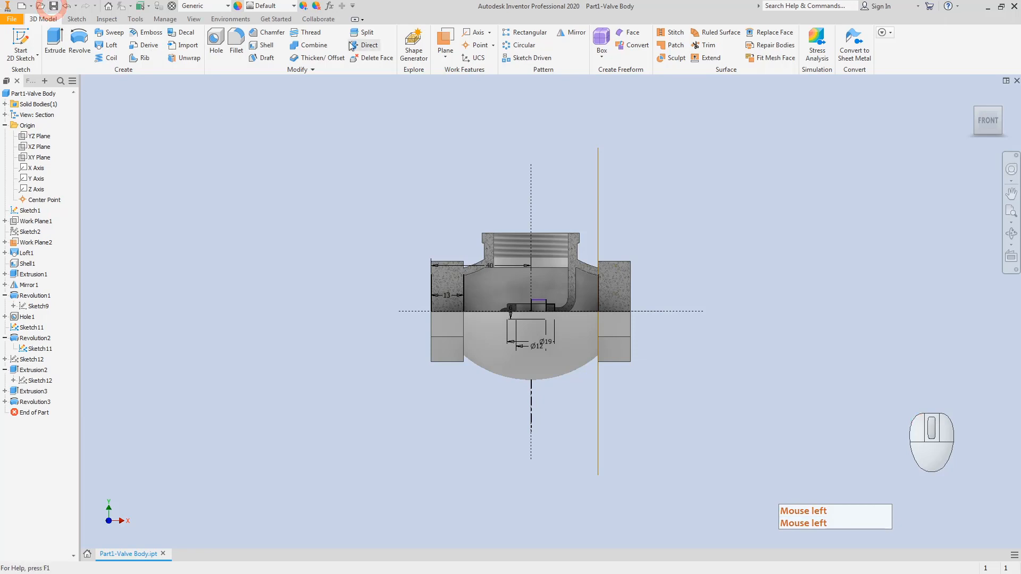
# Step: End the section view and turn the whole body to an isometric view
pyautogui.click(192, 19)
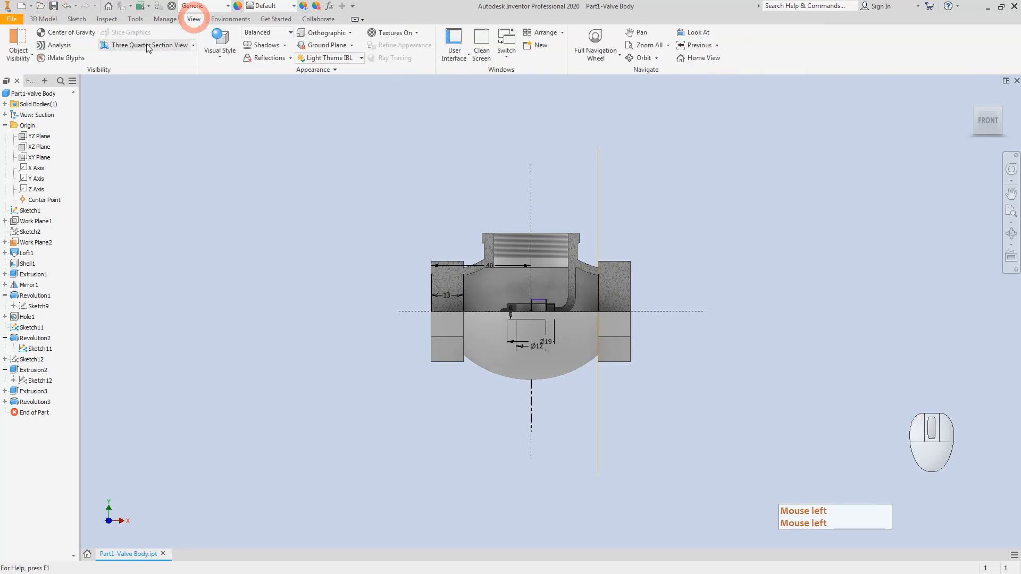
pyautogui.click(193, 47)
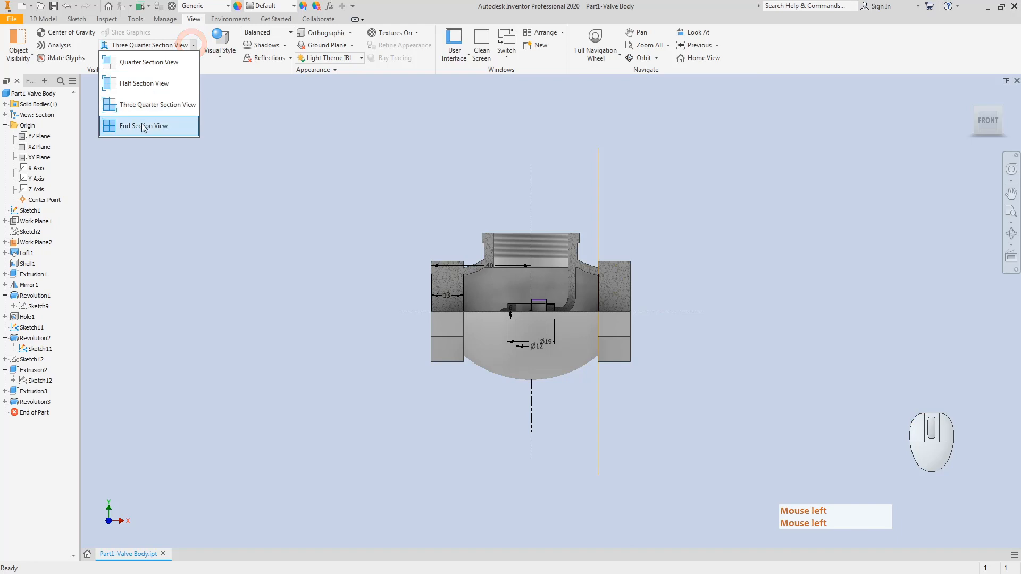
pyautogui.click(143, 124)
pyautogui.click(999, 108)
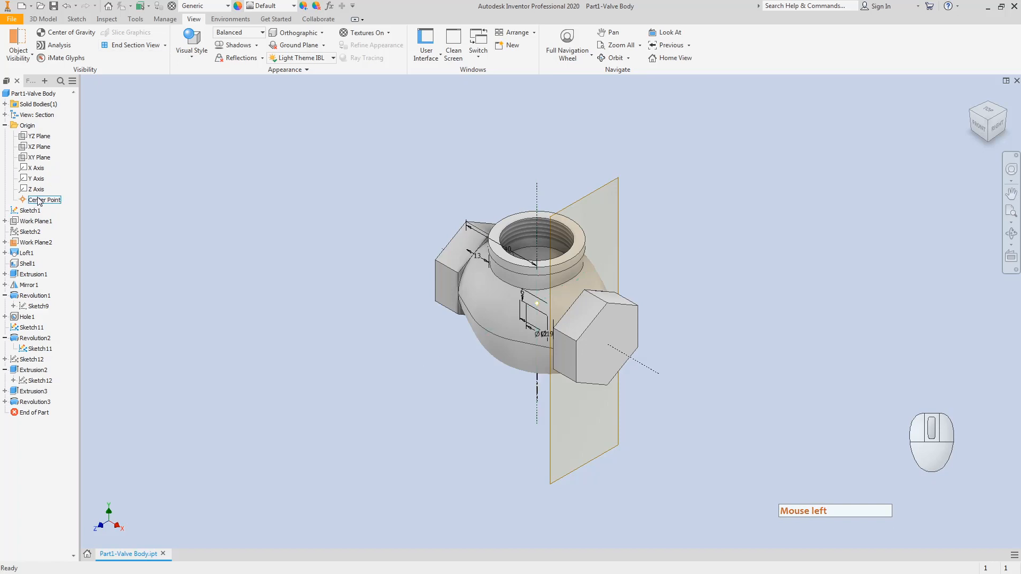
# Step: Activate the Section design view and create a half section along the XY Plane
pyautogui.click(4, 125)
pyautogui.click(5, 115)
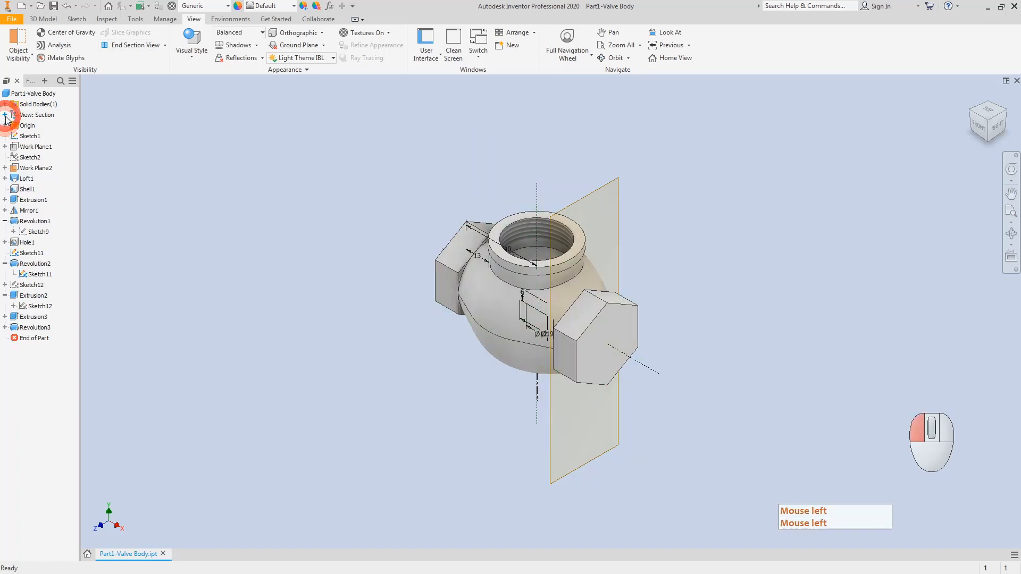
pyautogui.doubleClick(47, 179)
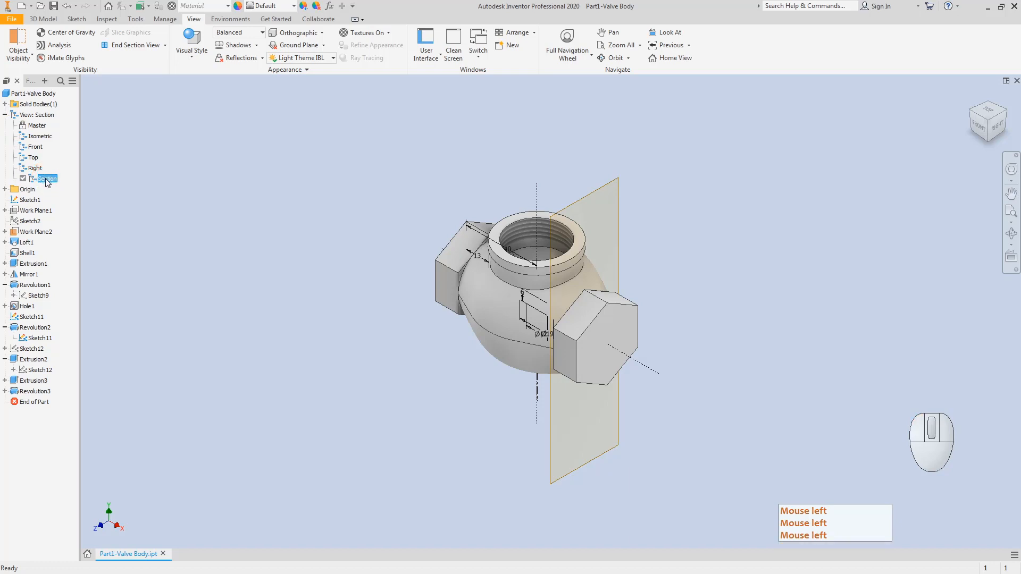
pyautogui.click(47, 179)
pyautogui.click(165, 45)
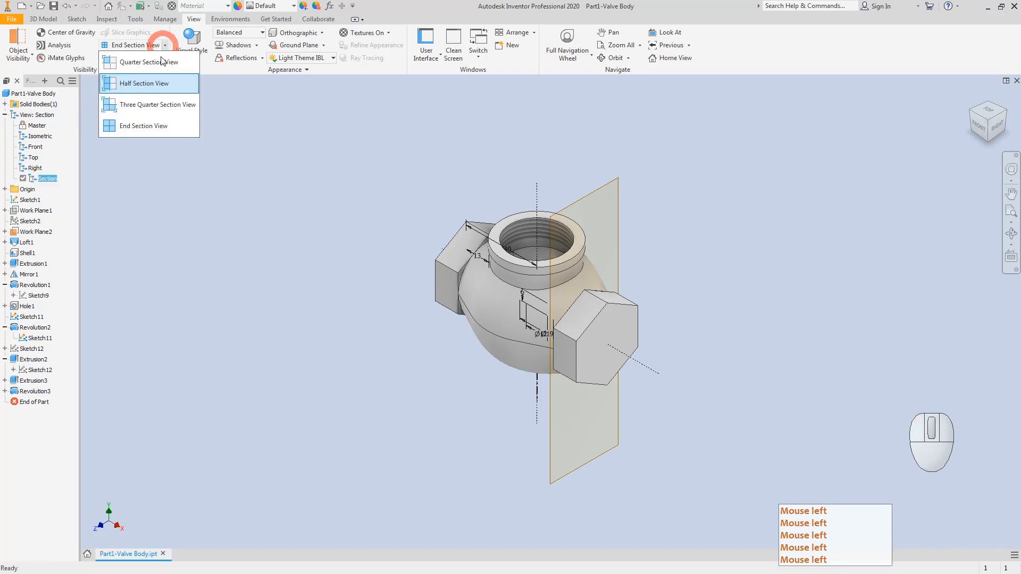
pyautogui.click(141, 86)
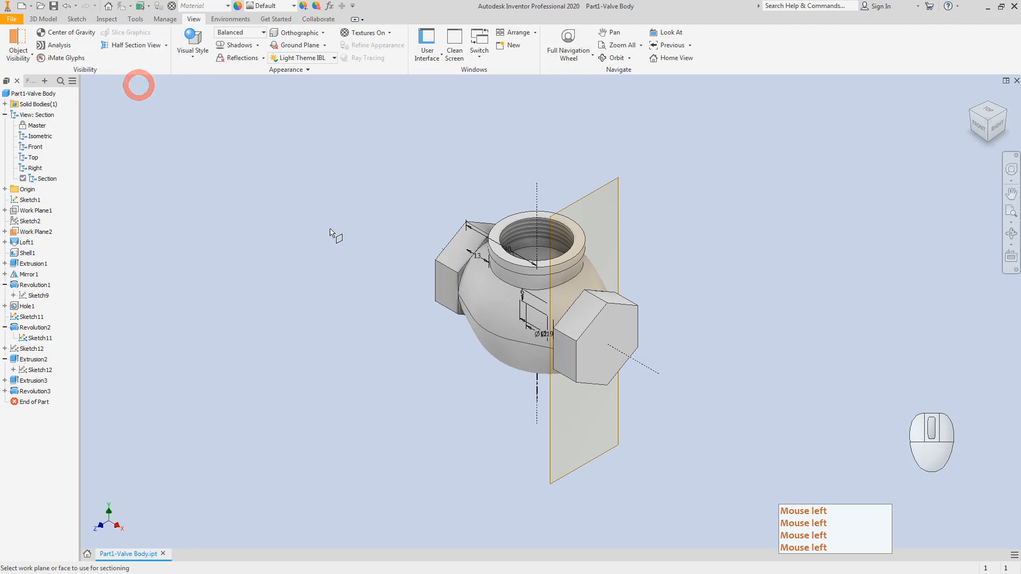
pyautogui.click(5, 190)
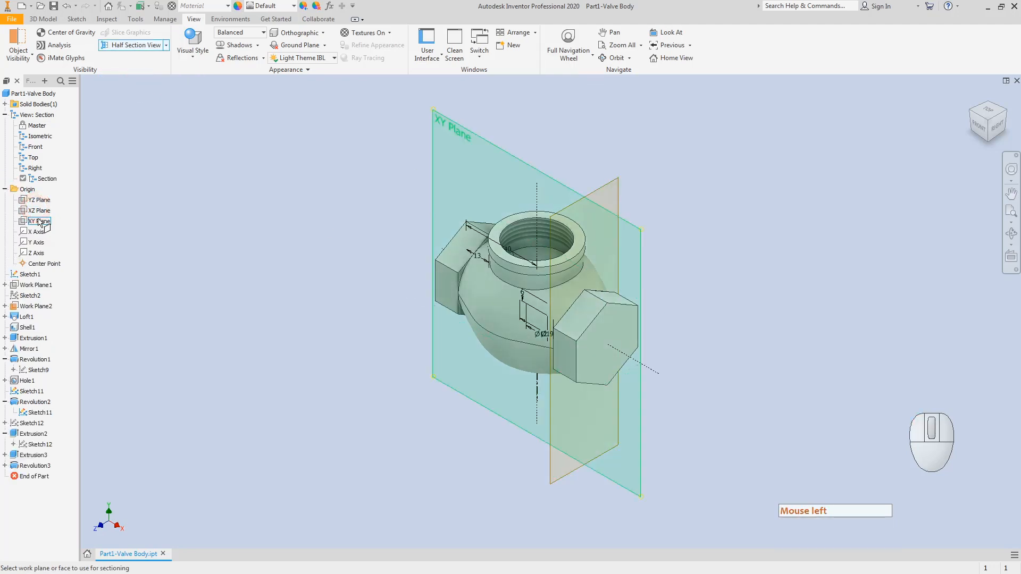
pyautogui.click(39, 221)
pyautogui.click(475, 372)
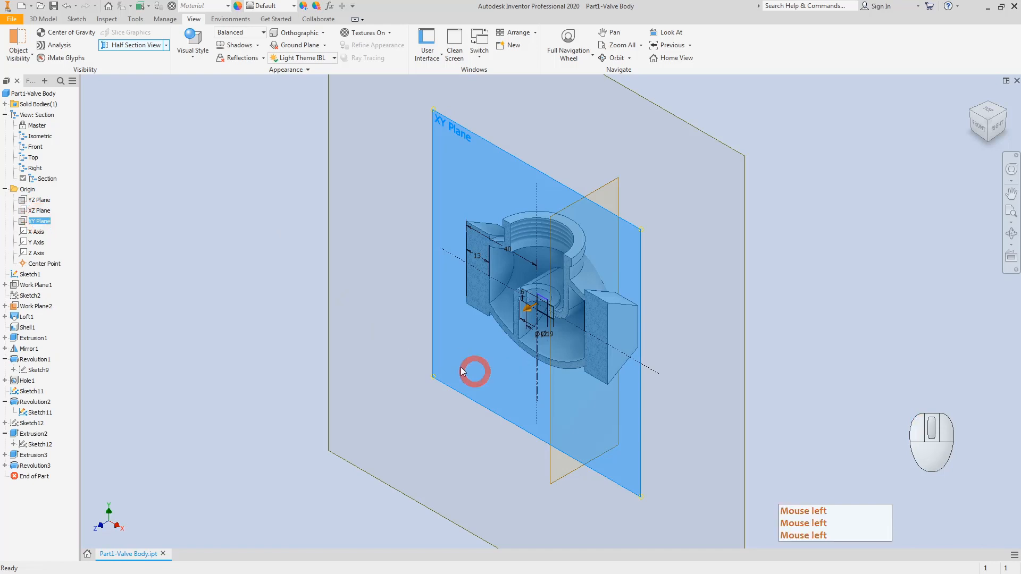
# Step: Hide Work Plane2 by turning off its visibility
pyautogui.click(43, 306)
pyautogui.rightClick(44, 308)
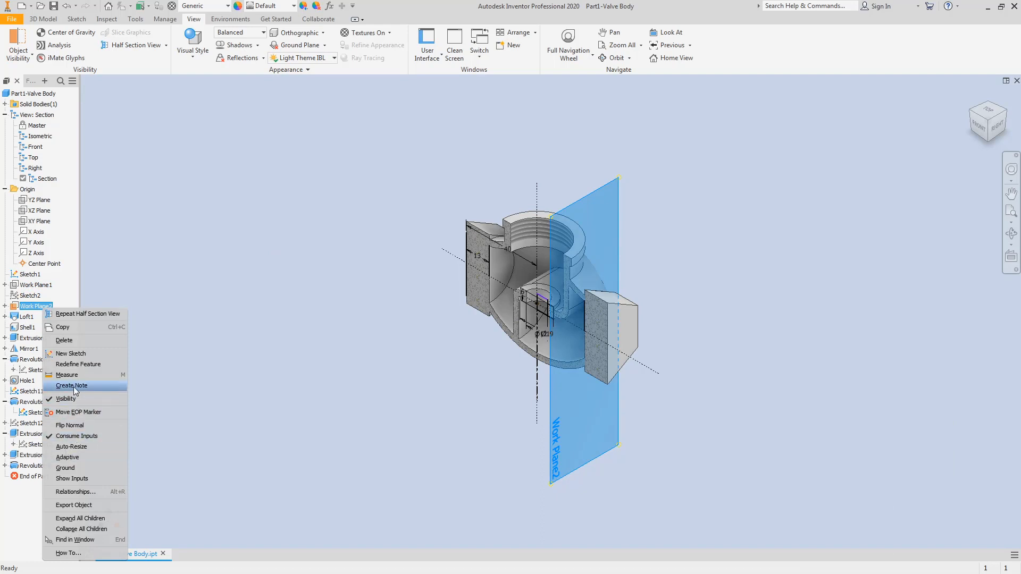
pyautogui.click(66, 399)
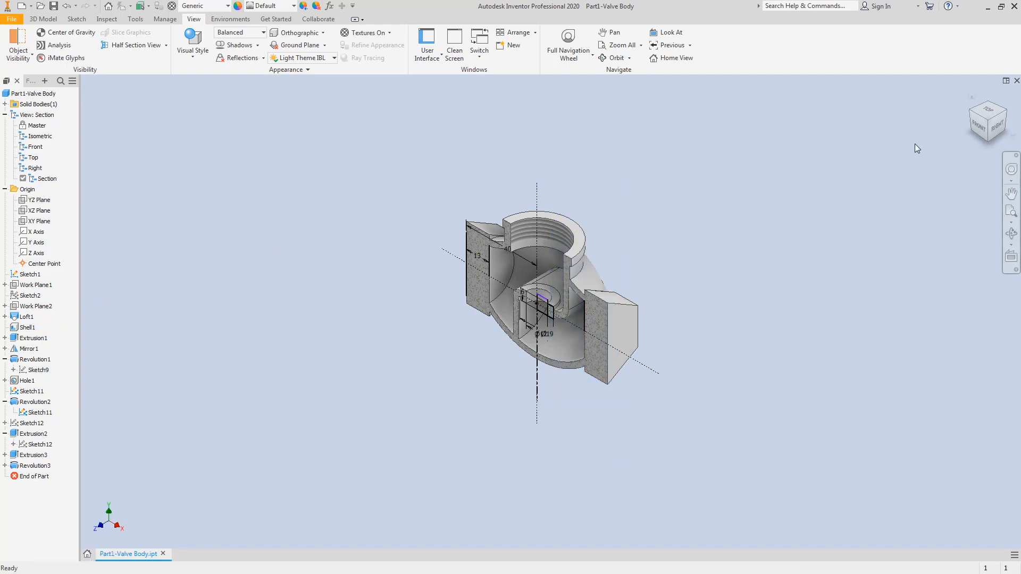
# Step: View the half section from the front, zoomed in and centred, then bring Paint's drawing forward
pyautogui.click(978, 128)
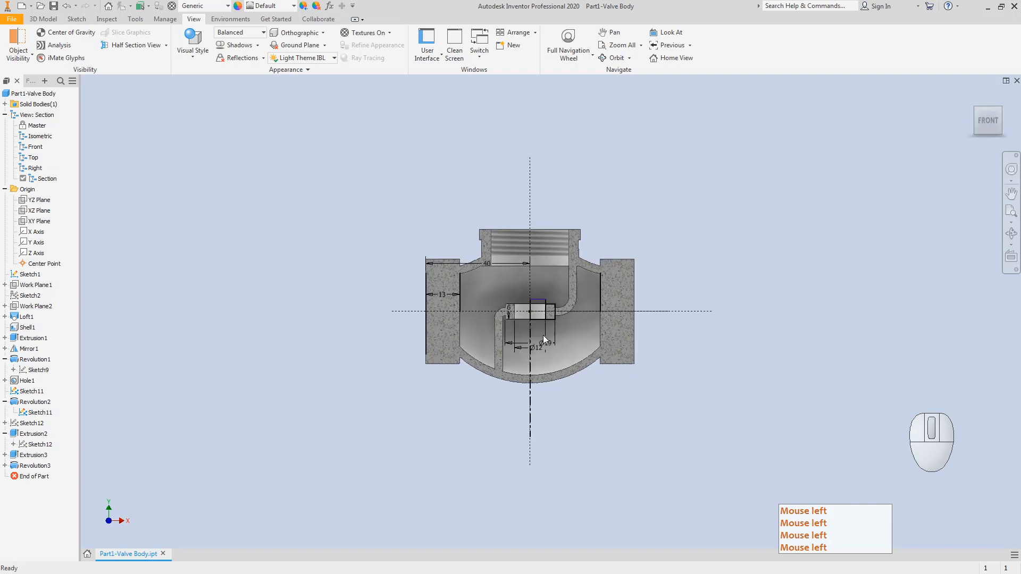
pyautogui.scroll(5, 544, 337)
pyautogui.moveTo(610, 379); pyautogui.dragTo(600, 438, button='middle')
pyautogui.moveTo(599, 438); pyautogui.dragTo(592, 458)
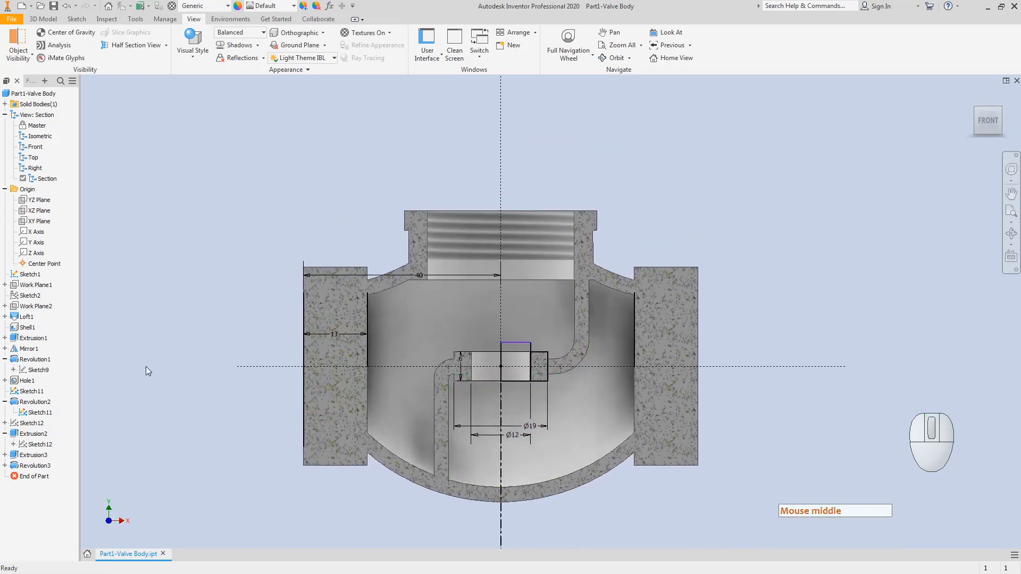
pyautogui.press('Escape')
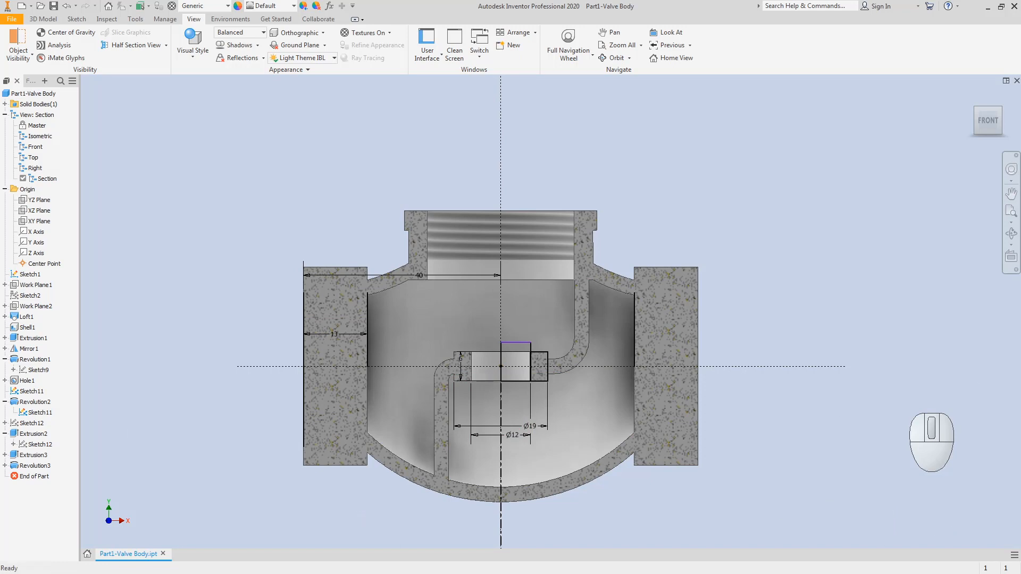
pyautogui.click(213, 573)
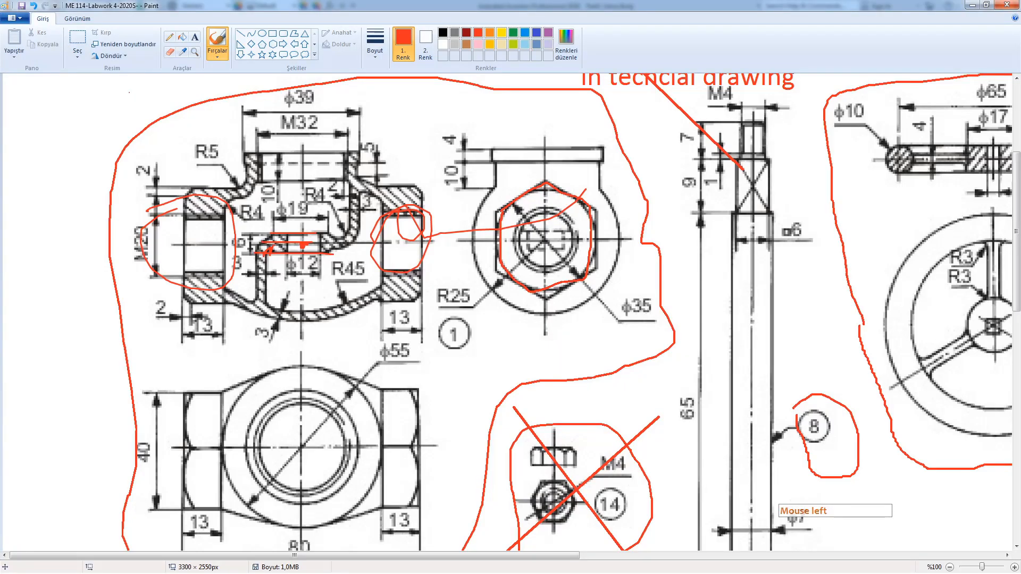
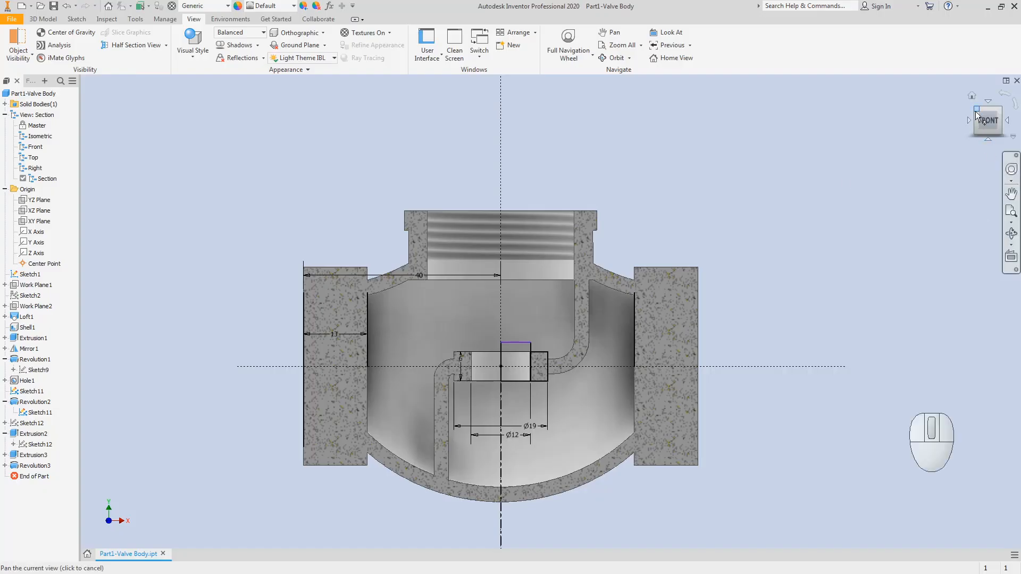
# Step: Start a Hole on the left boss's end face and drag its centre point into position
pyautogui.click(977, 115)
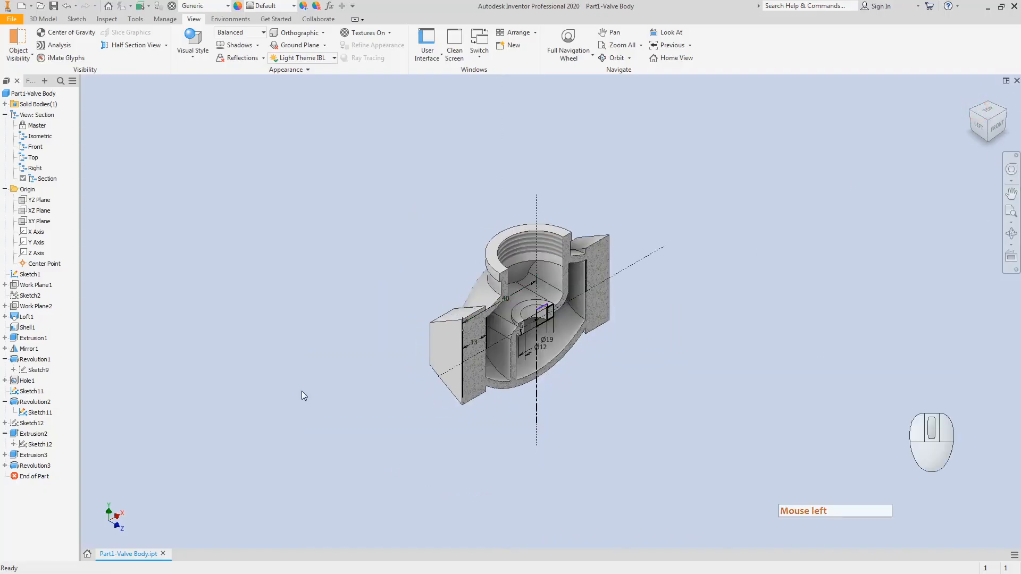
pyautogui.click(42, 19)
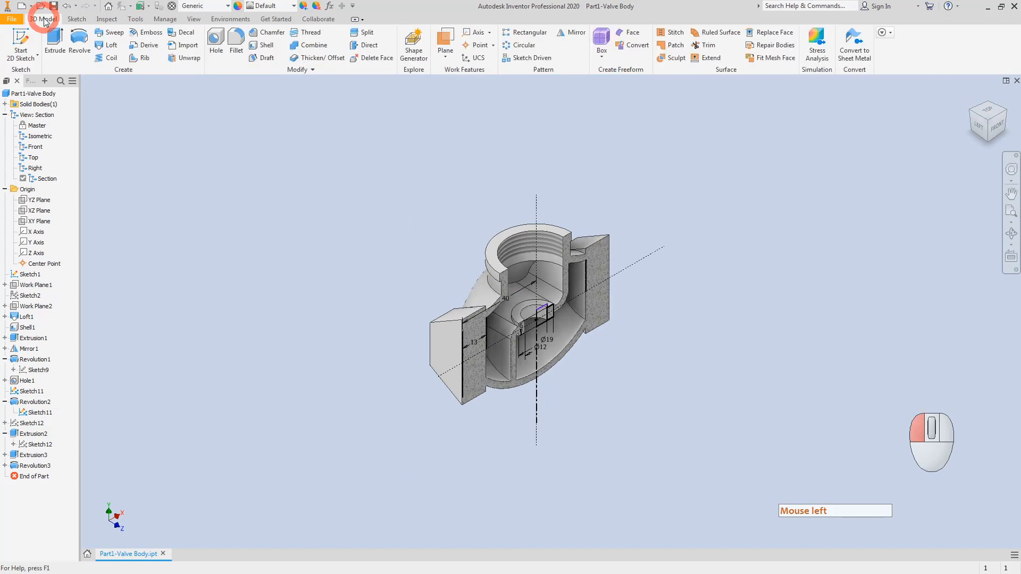
pyautogui.click(216, 38)
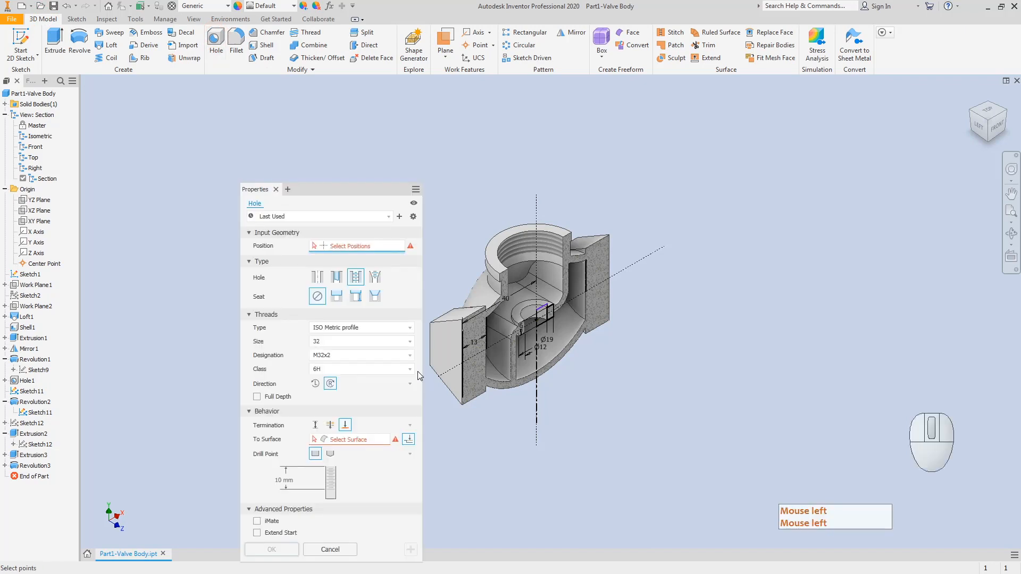
pyautogui.click(443, 352)
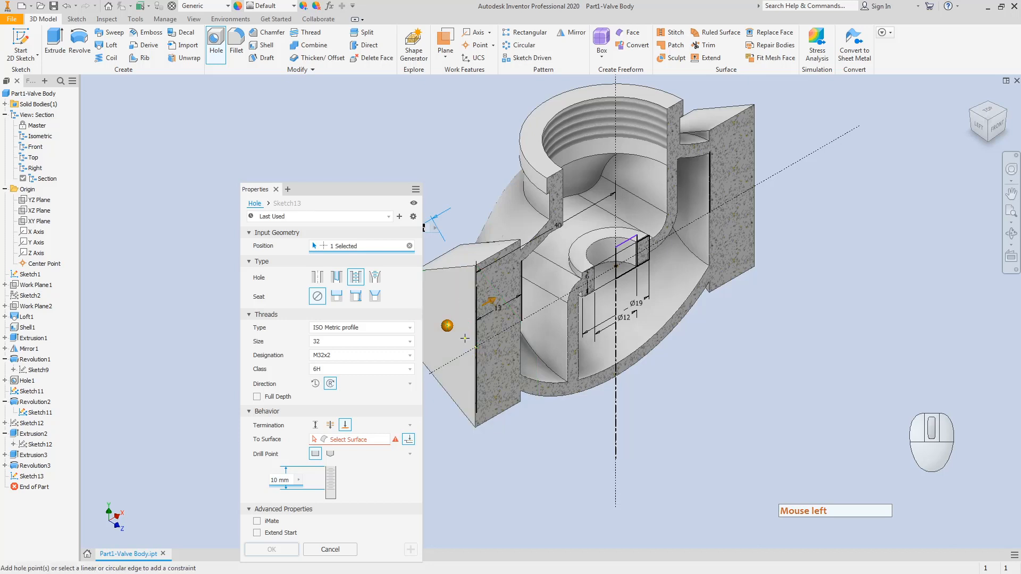
pyautogui.click(448, 328)
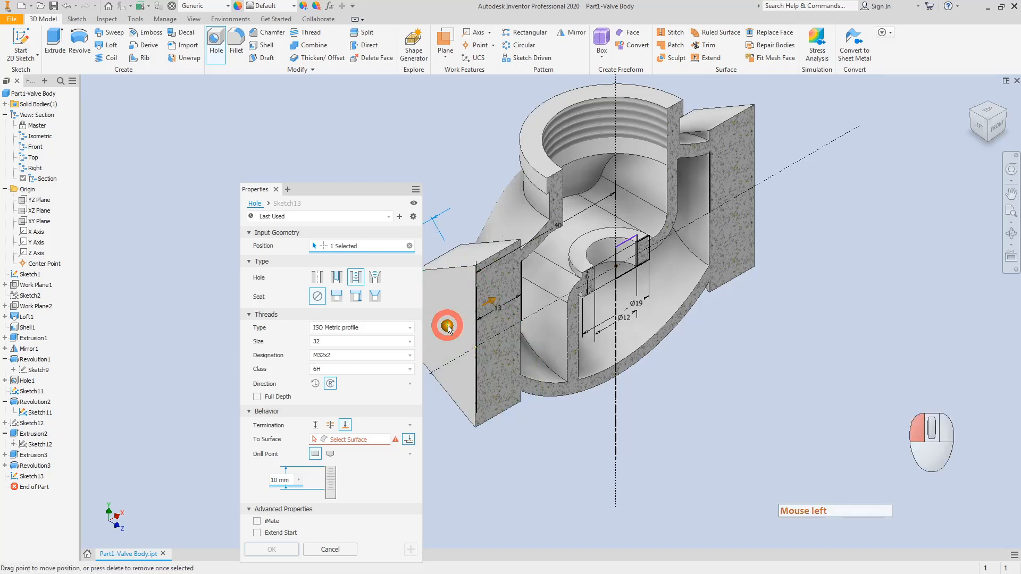
pyautogui.moveTo(448, 328); pyautogui.dragTo(477, 348)
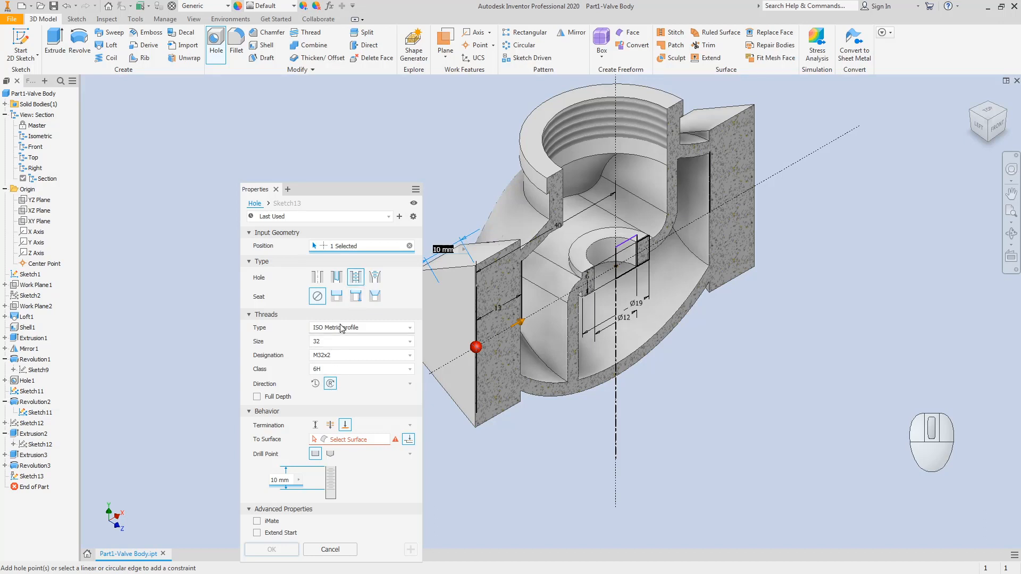
# Step: Choose the M20x2.5 thread size with Distance termination for the hole
pyautogui.click(337, 342)
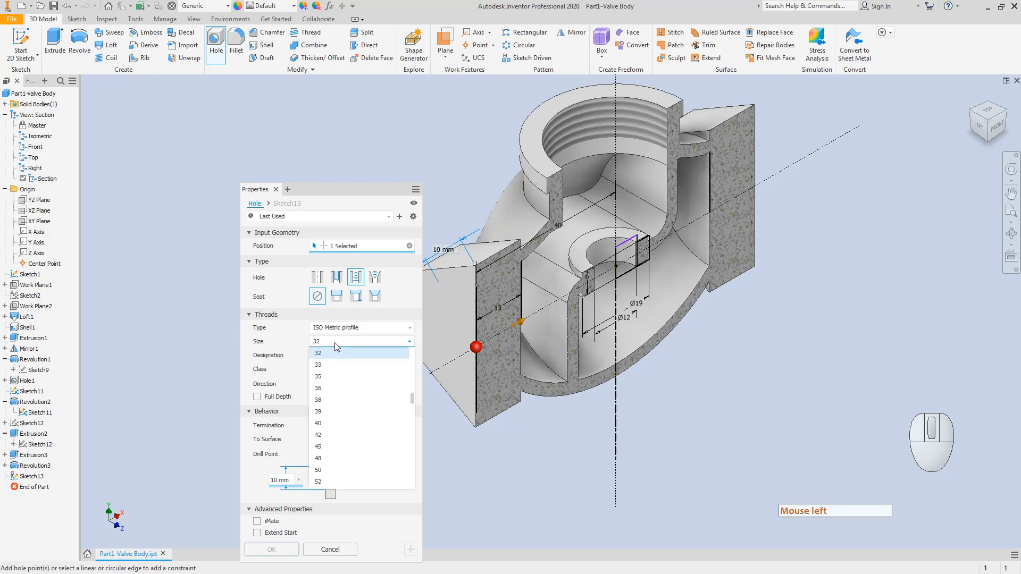
pyautogui.scroll(3, 333, 364)
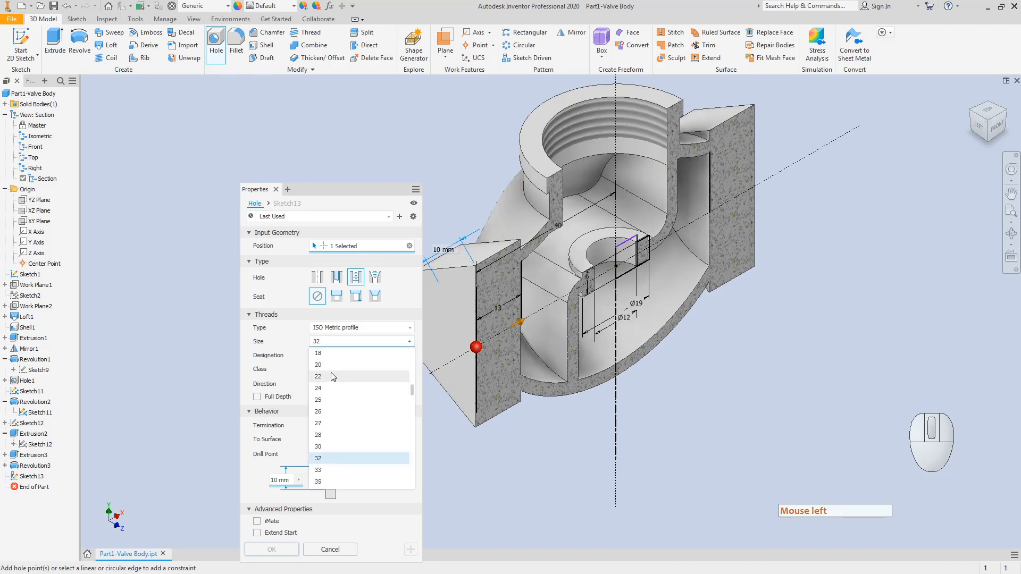
pyautogui.click(338, 365)
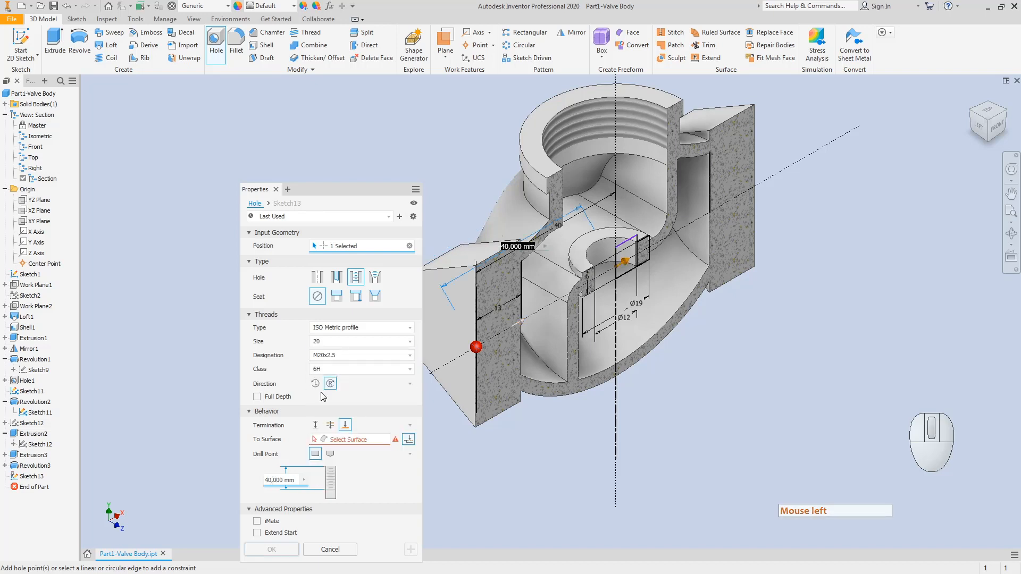
pyautogui.click(316, 427)
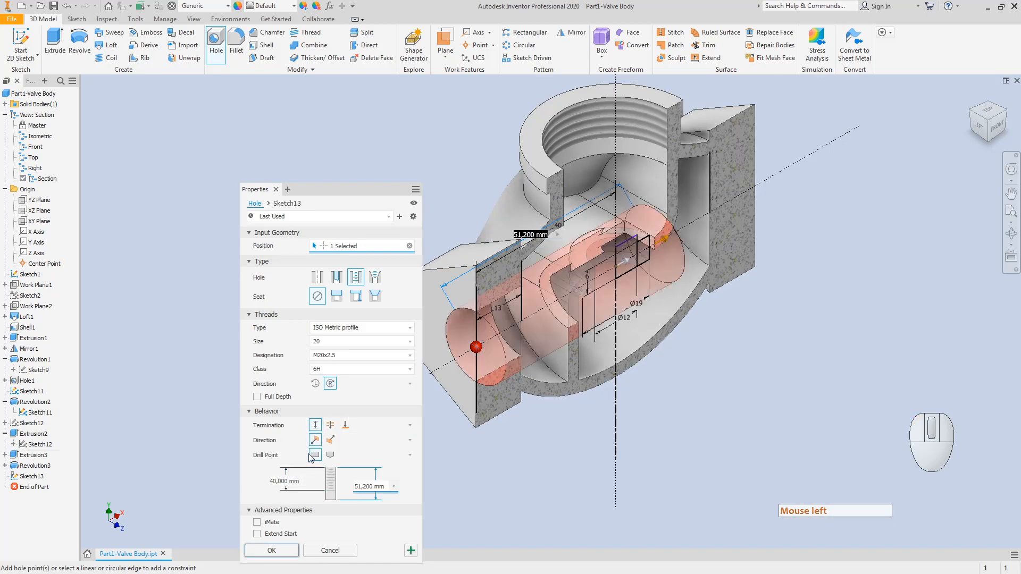
# Step: Set both the thread depth and the hole depth to 13 mm, then create the hole
pyautogui.click(294, 481)
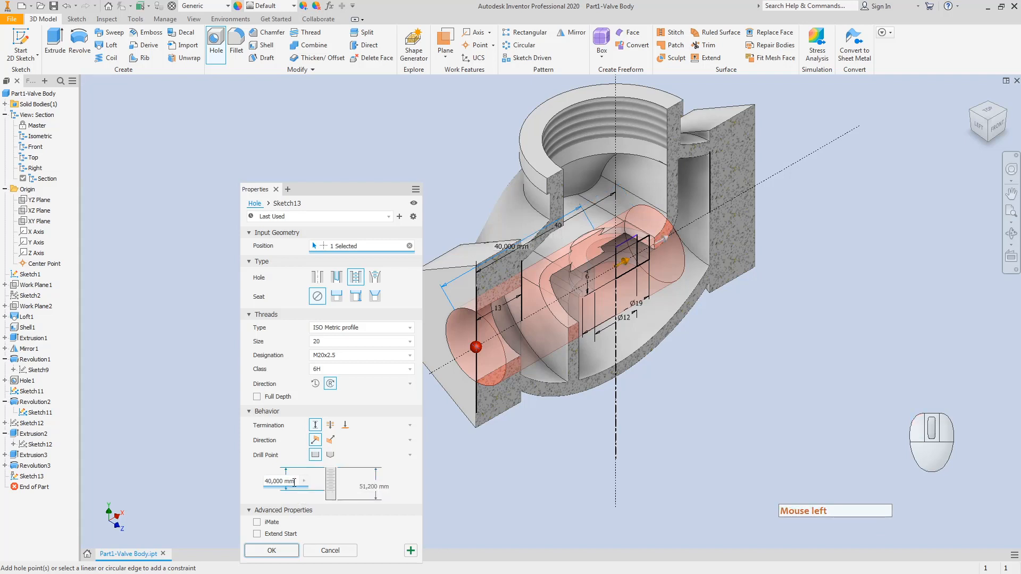
pyautogui.press('BackSpace')
pyautogui.press('BackSpace')
pyautogui.press('BackSpace')
pyautogui.press('BackSpace')
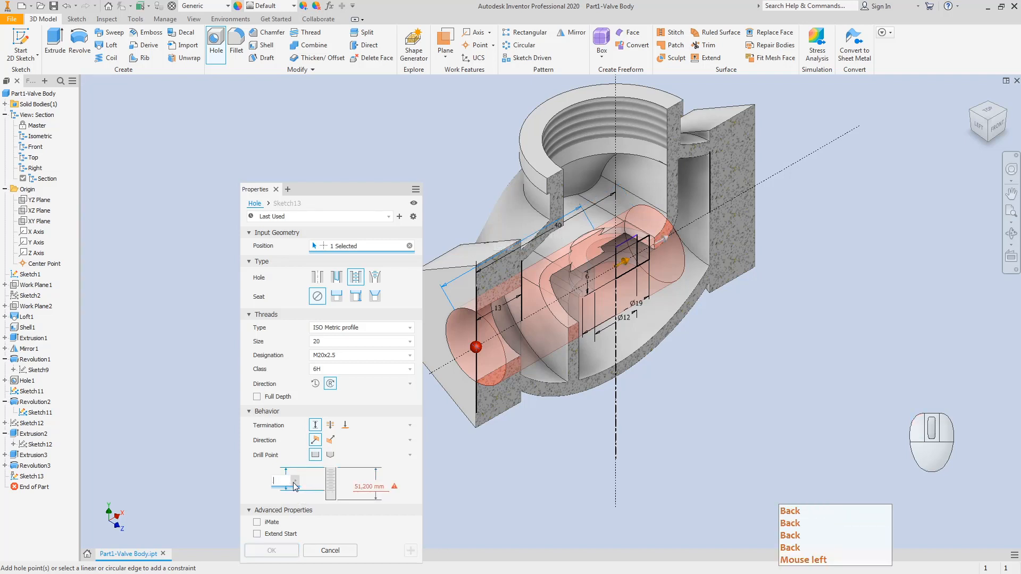
pyautogui.write('13')
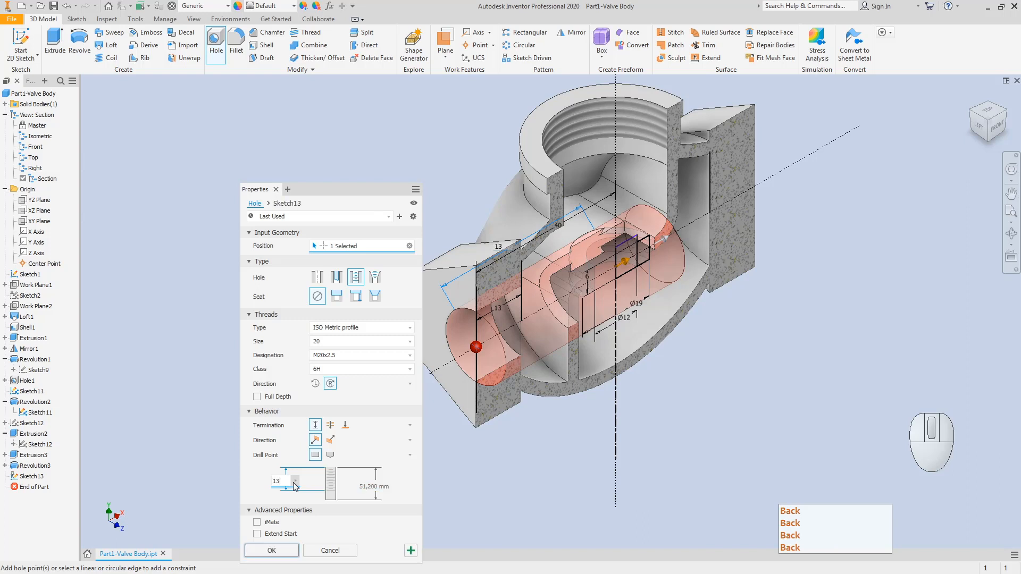
pyautogui.click(358, 486)
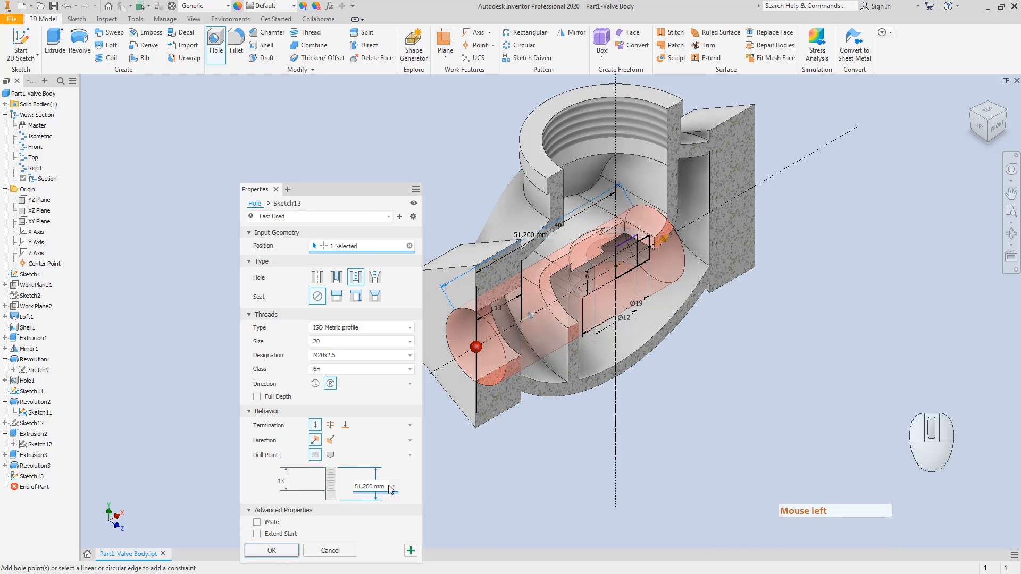
pyautogui.click(386, 486)
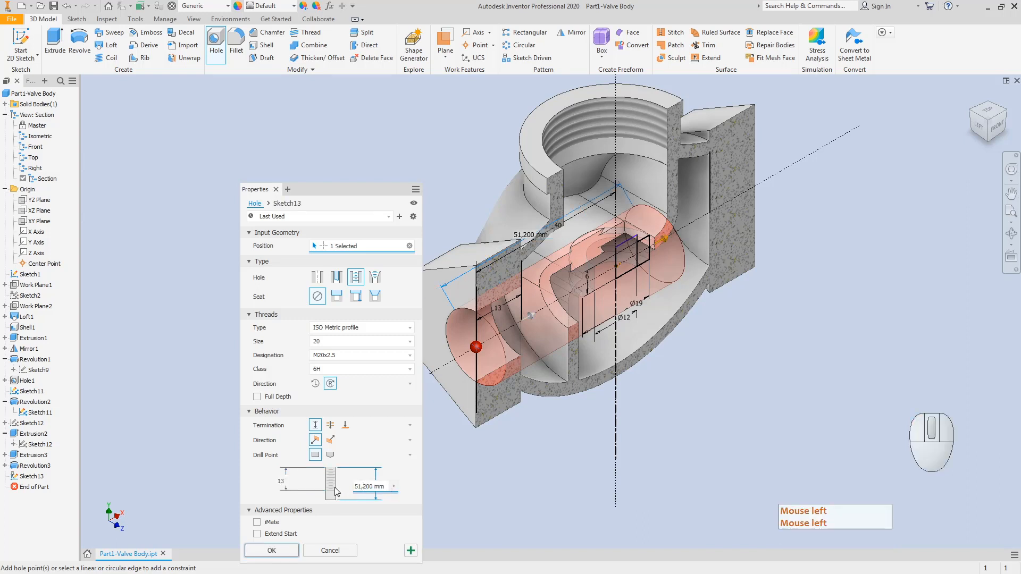
pyautogui.press('Delete')
pyautogui.press('Delete')
pyautogui.press('Delete')
pyautogui.press('Delete')
pyautogui.press('Delete')
pyautogui.press('Delete')
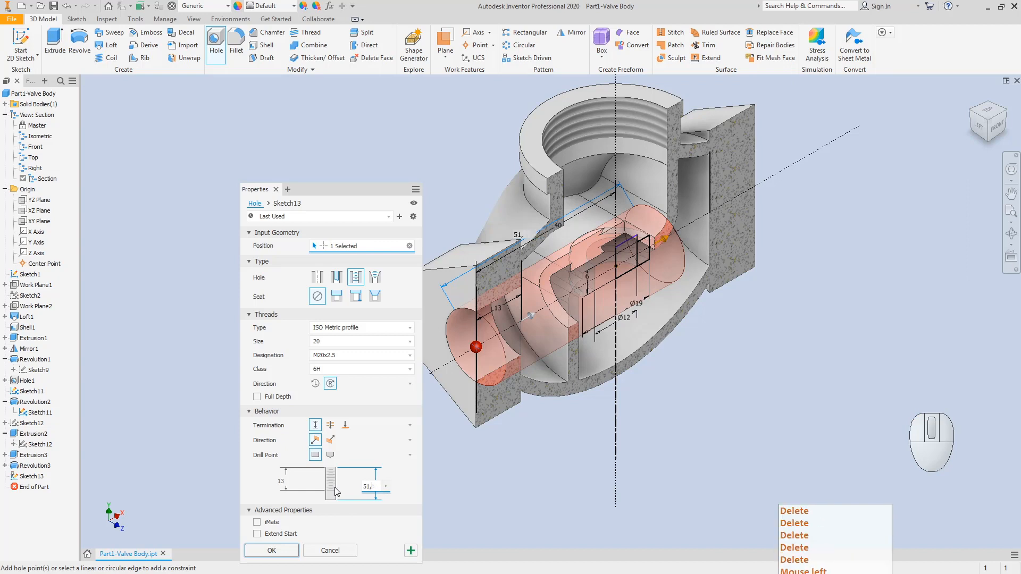
pyautogui.press('BackSpace')
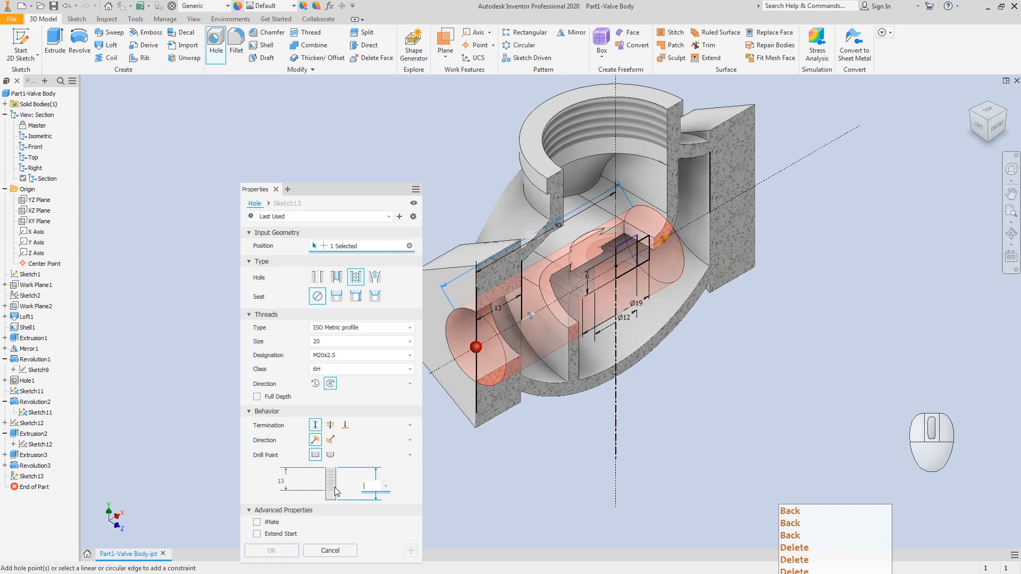
pyautogui.write('13')
pyautogui.press('Return')
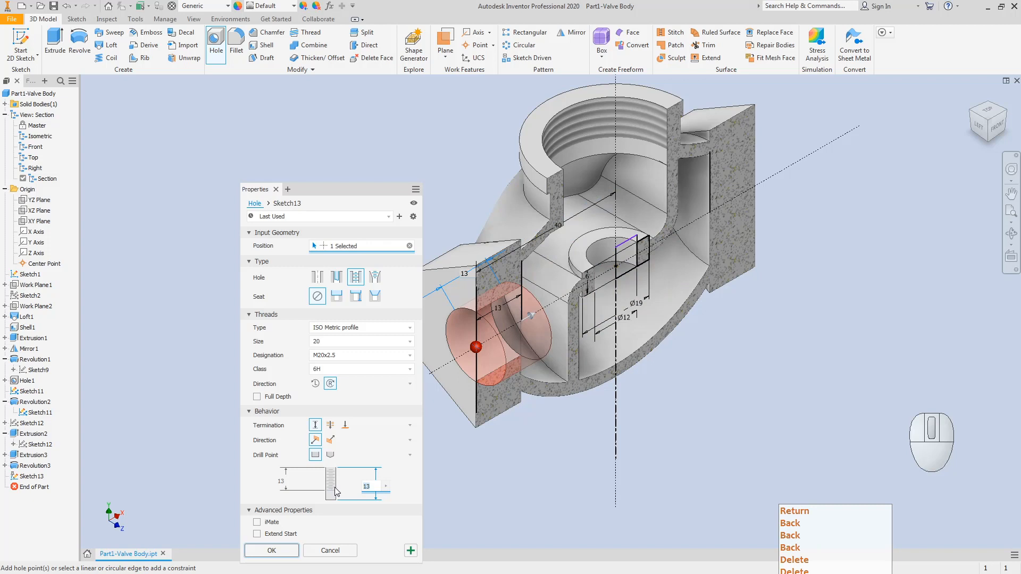
pyautogui.click(272, 550)
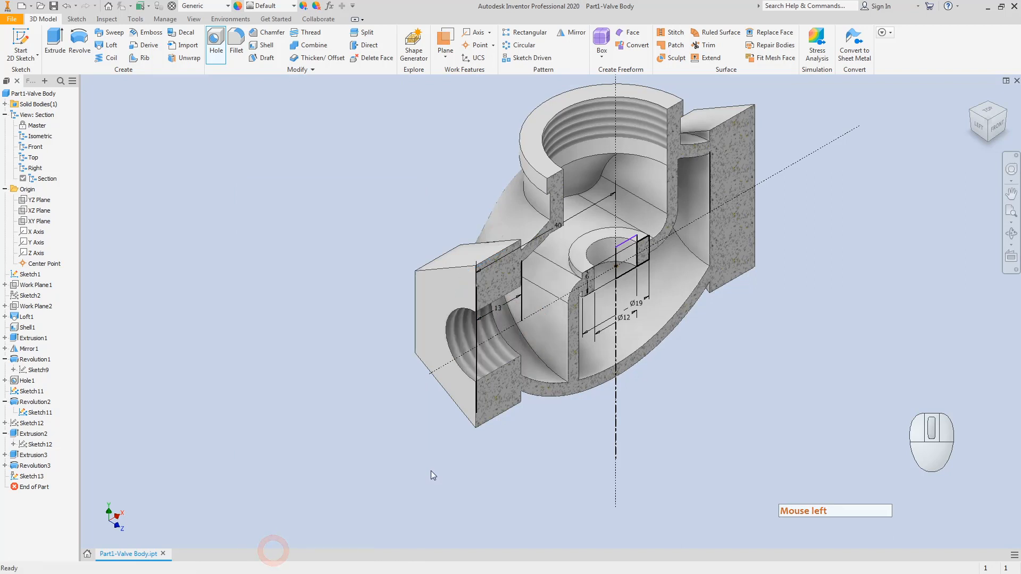
# Step: Switch to the front view and hide Sketch11, leaving Sketch12 unchanged
pyautogui.click(992, 131)
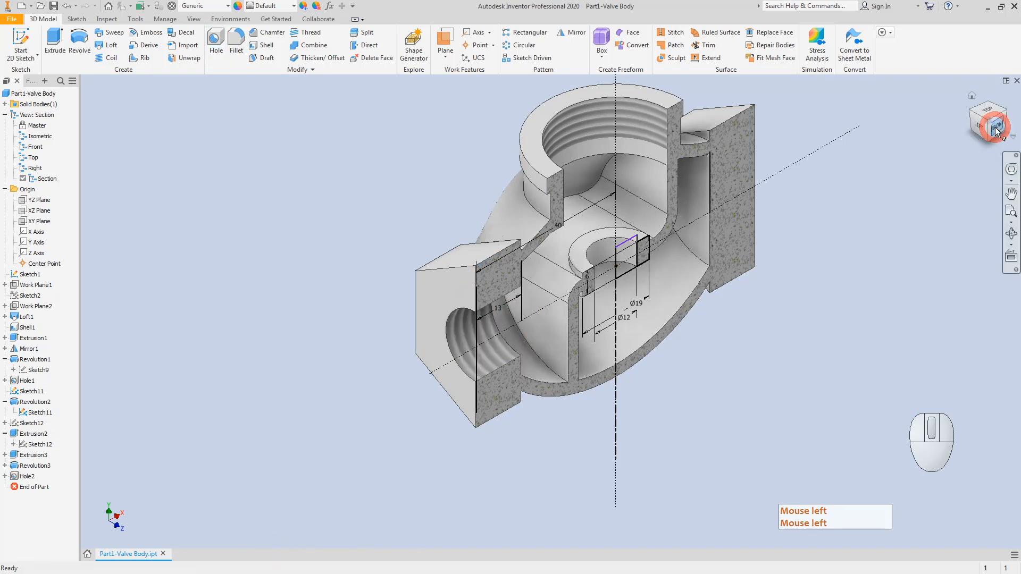
pyautogui.click(990, 136)
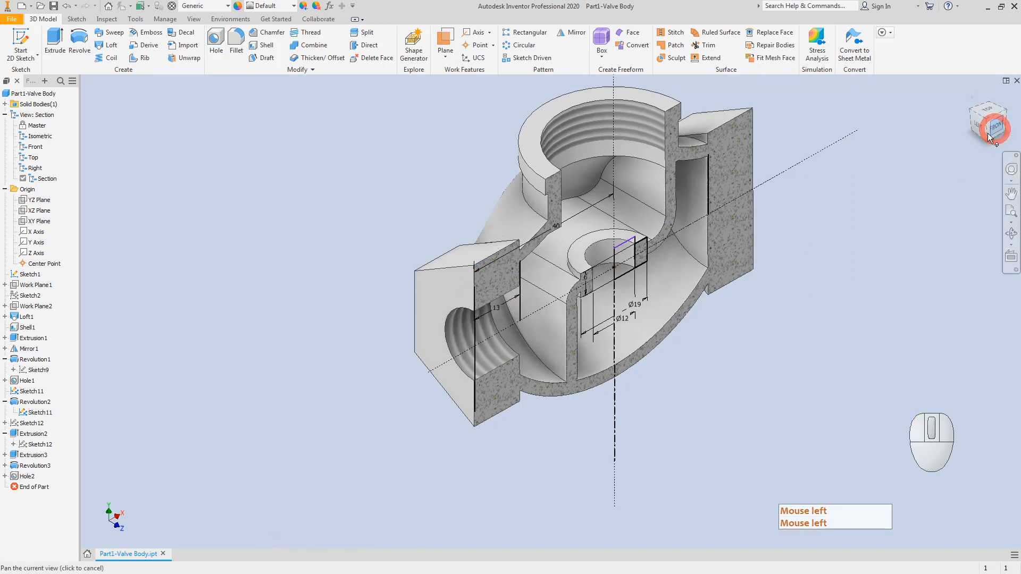
pyautogui.scroll(-5, 525, 343)
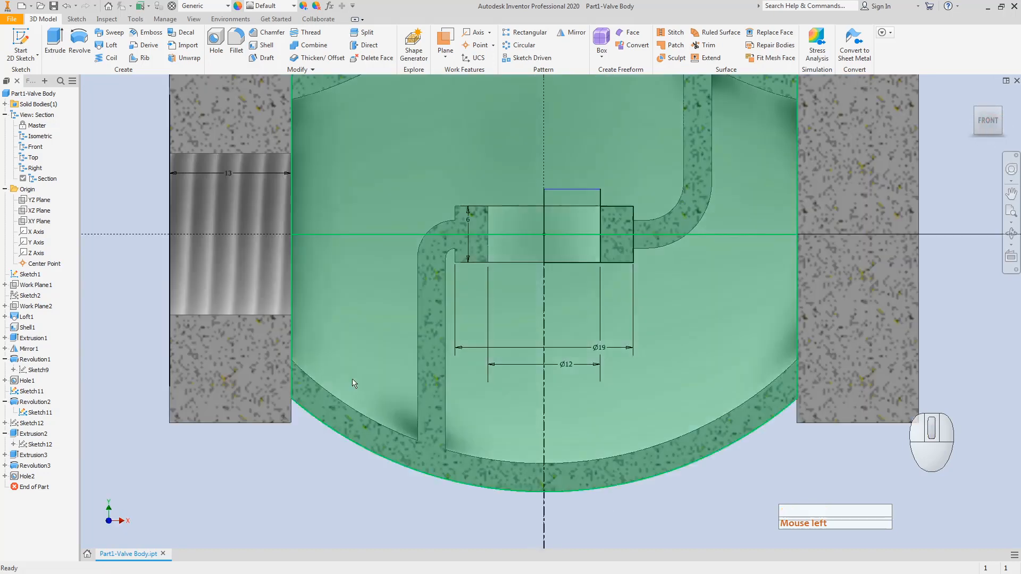
pyautogui.rightClick(35, 445)
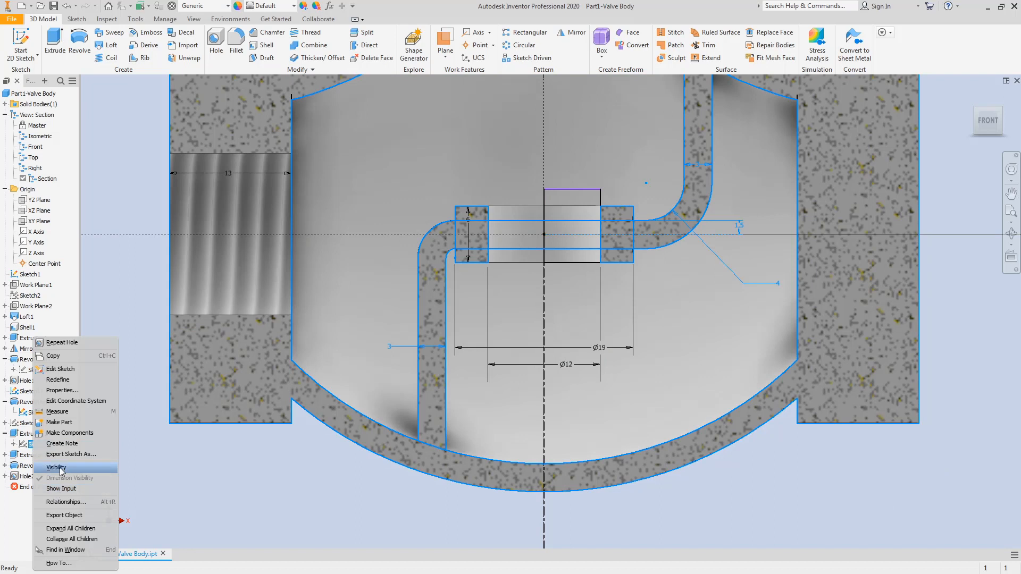
pyautogui.click(176, 471)
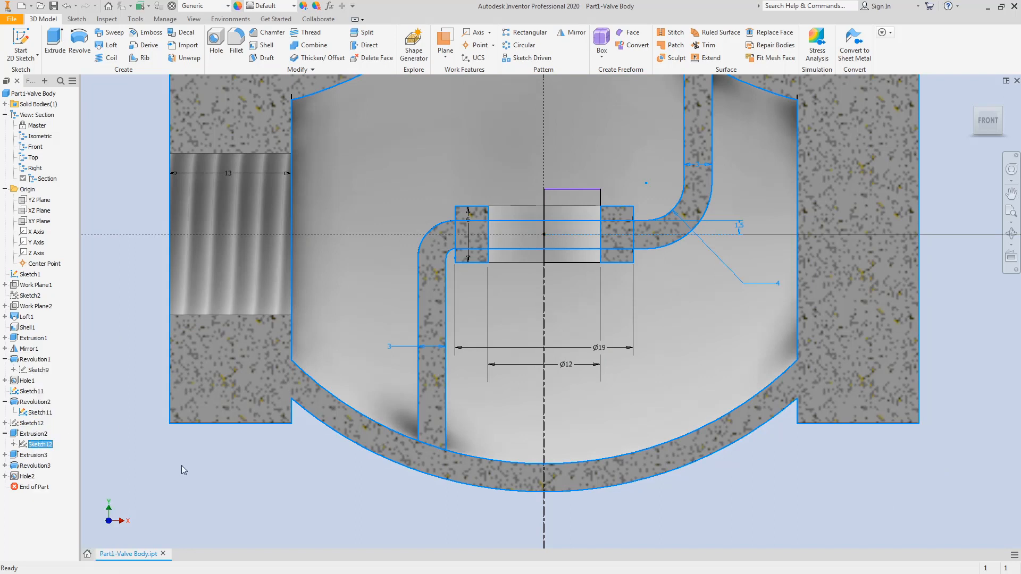
pyautogui.click(33, 393)
pyautogui.rightClick(33, 392)
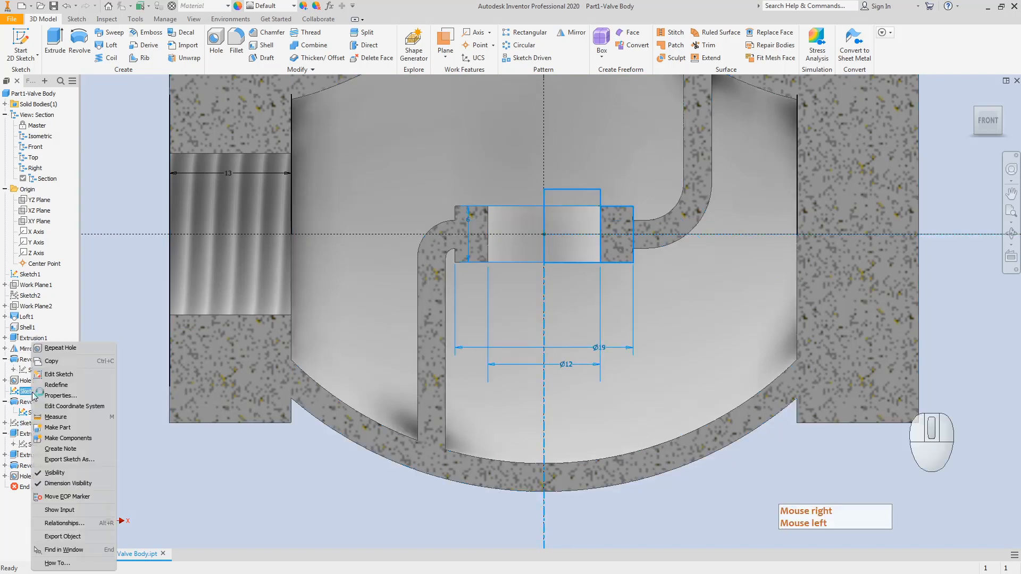
pyautogui.click(60, 473)
pyautogui.click(217, 470)
pyautogui.press('Escape')
# Step: Hide Sketch1 and turn the sectioned model to an isometric view
pyautogui.scroll(-5, 405, 366)
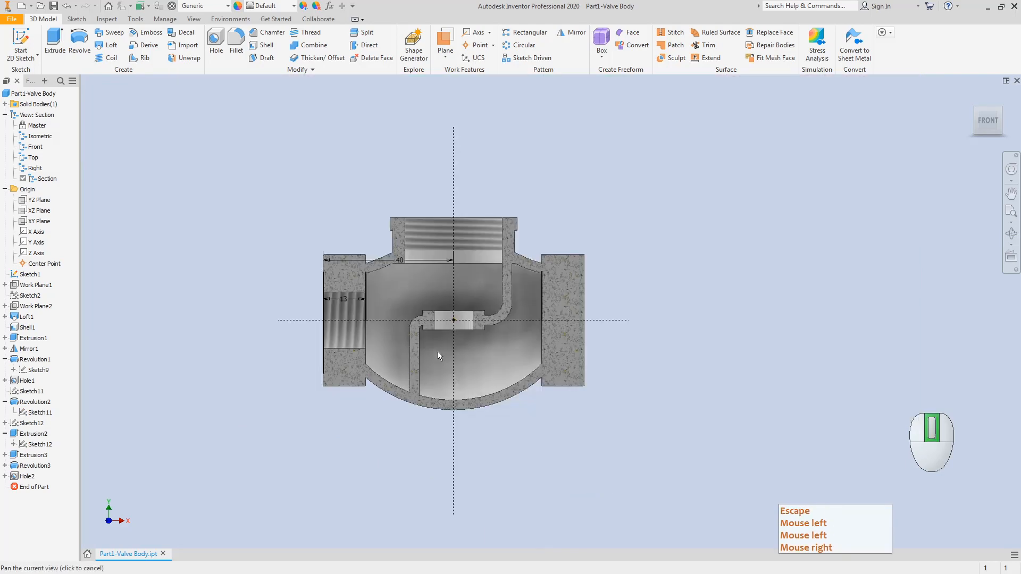
pyautogui.moveTo(438, 352); pyautogui.dragTo(433, 405, button='middle')
pyautogui.press('Escape')
pyautogui.scroll(3, 433, 405)
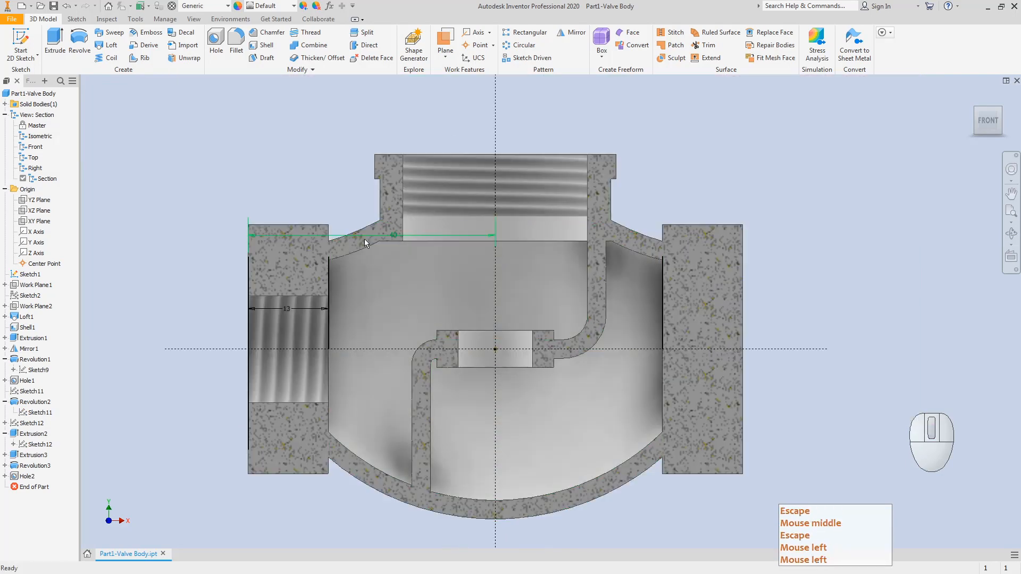
pyautogui.press('Escape')
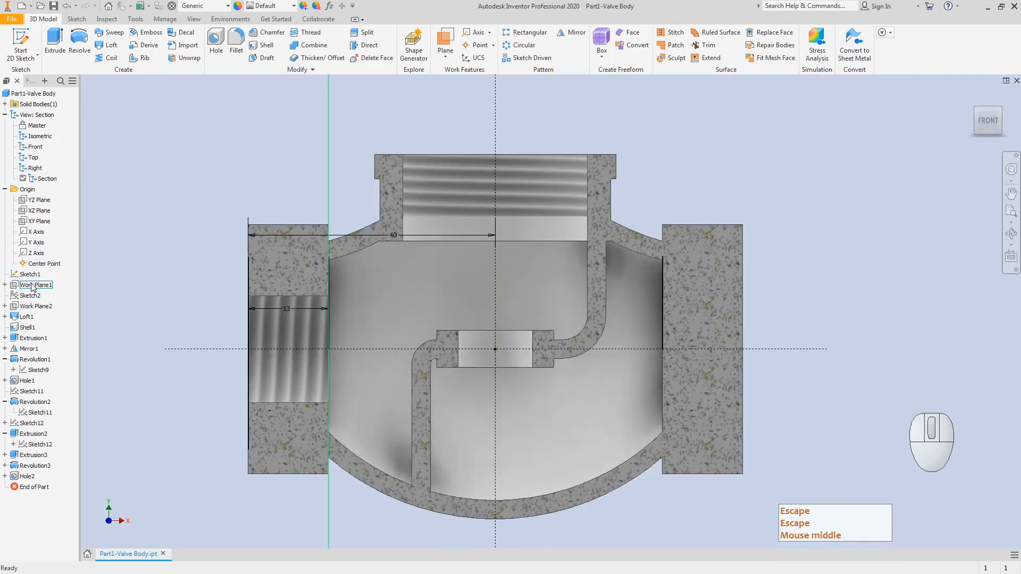
pyautogui.click(30, 276)
pyautogui.rightClick(30, 276)
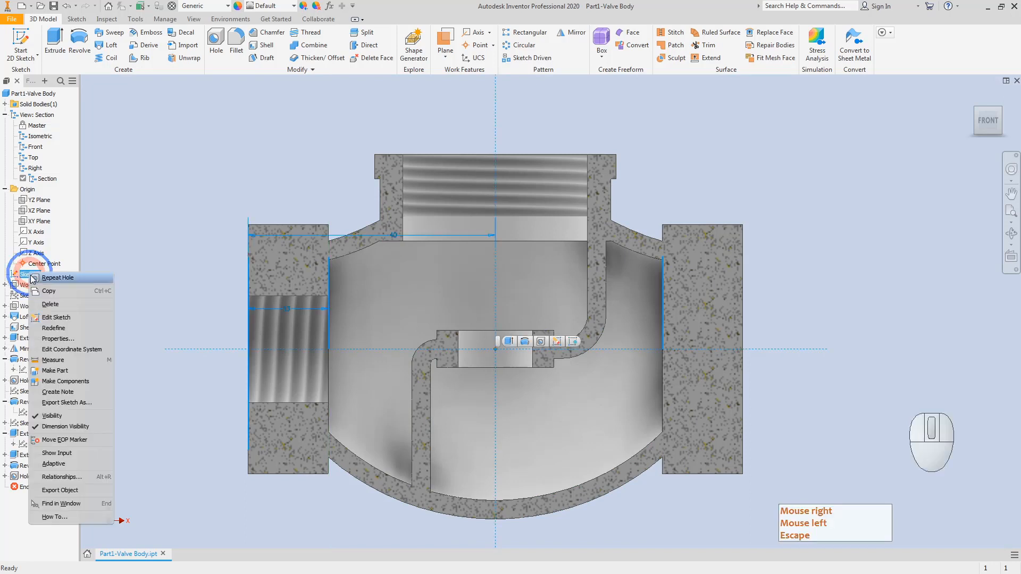
pyautogui.click(55, 417)
pyautogui.click(164, 302)
pyautogui.press('Escape')
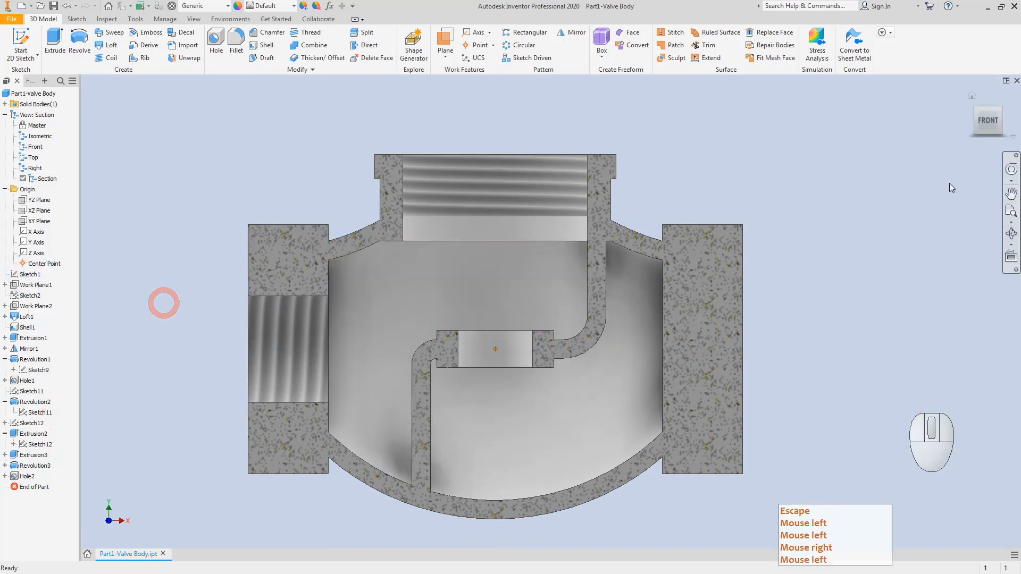
pyautogui.click(998, 111)
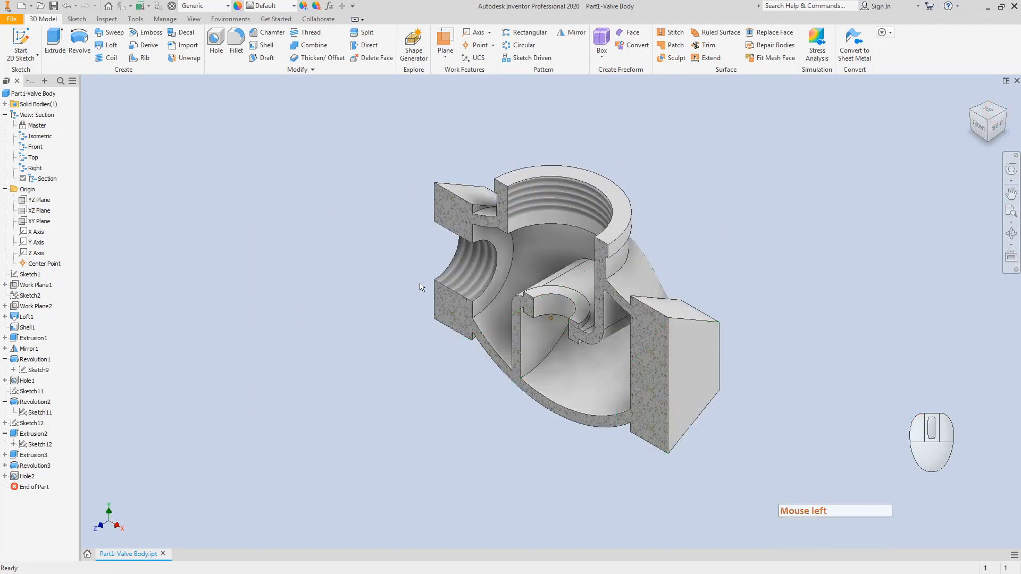
# Step: Create Hole3, a 13 mm M20x2.5 threaded hole centred on the right boss's end face
pyautogui.press('Escape')
pyautogui.click(216, 42)
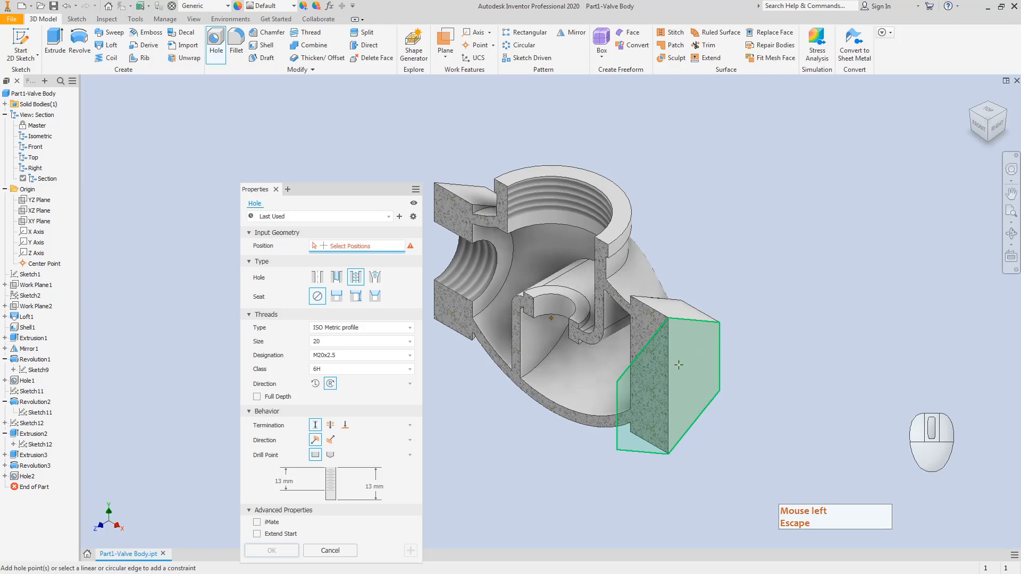
pyautogui.click(694, 359)
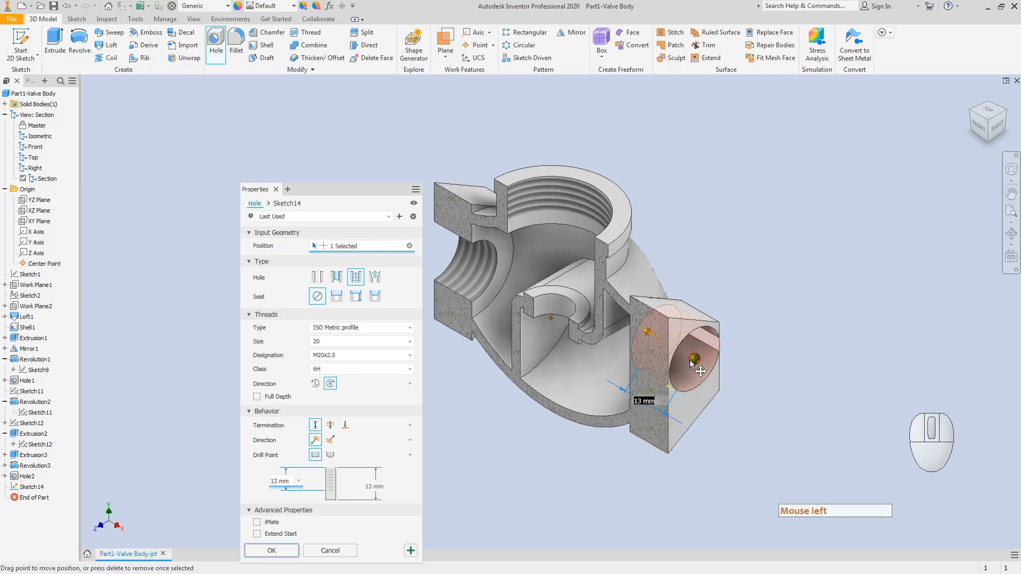
pyautogui.moveTo(695, 360); pyautogui.dragTo(667, 385)
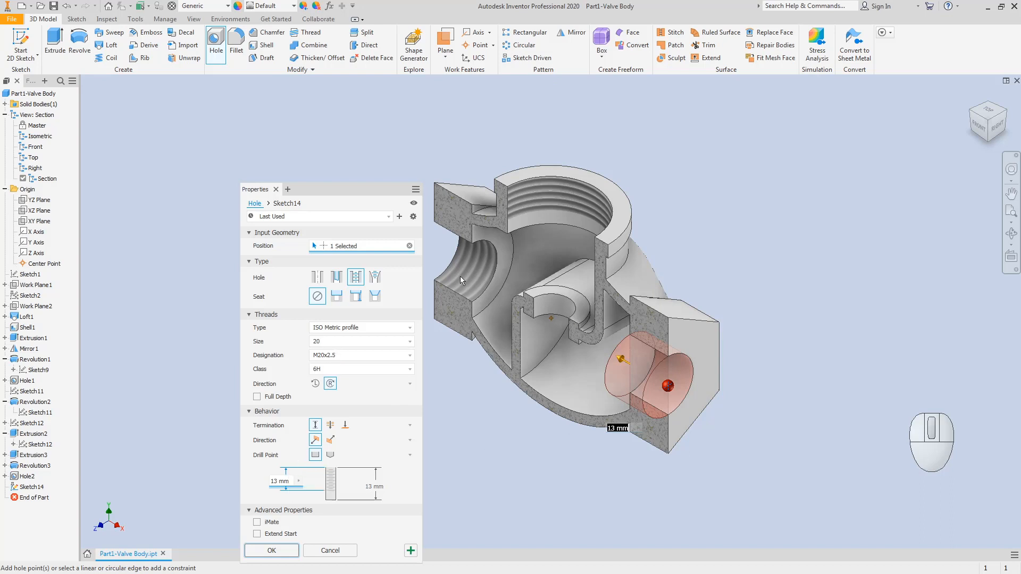
pyautogui.click(273, 550)
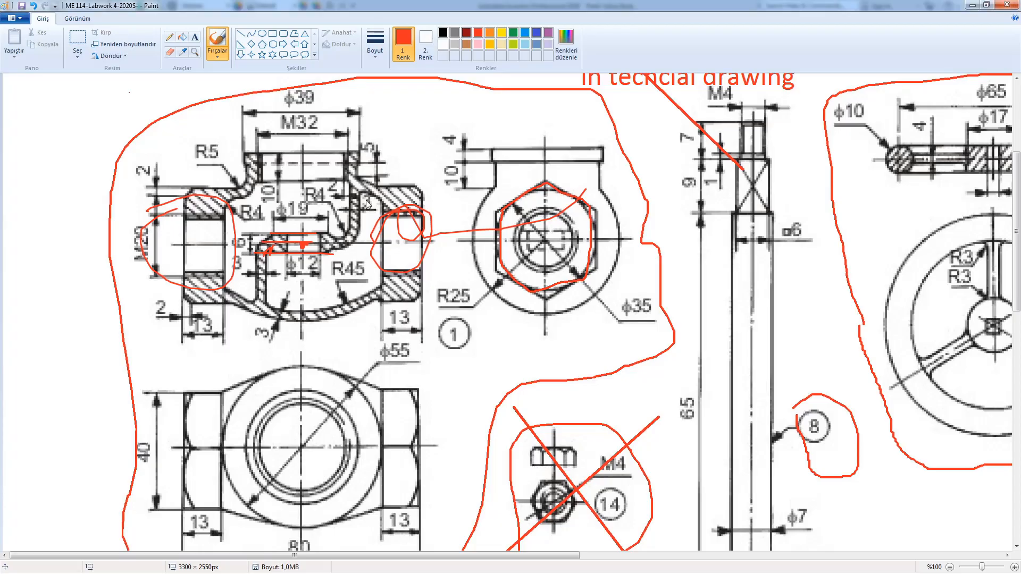
# Step: Mark the R5, R4 and neighbouring interior fillets in red, then minimize Paint
pyautogui.moveTo(247, 169)
pyautogui.mouseDown()
pyautogui.moveTo(223, 181)
pyautogui.moveTo(245, 173)
pyautogui.mouseUp()
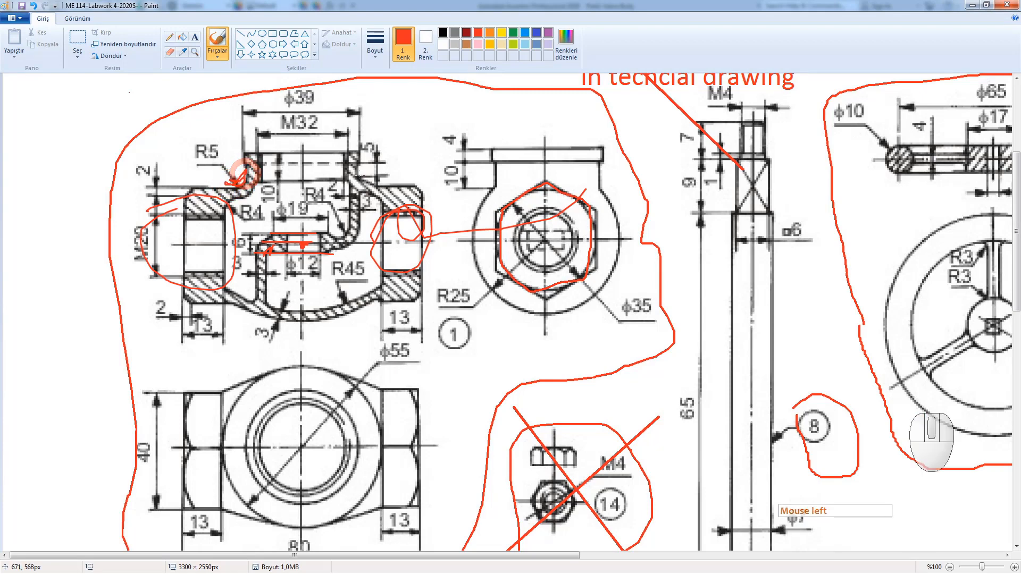
pyautogui.moveTo(360, 176)
pyautogui.mouseDown()
pyautogui.moveTo(373, 180)
pyautogui.moveTo(352, 178)
pyautogui.mouseUp()
pyautogui.moveTo(230, 217)
pyautogui.mouseDown()
pyautogui.moveTo(242, 206)
pyautogui.moveTo(226, 209)
pyautogui.moveTo(266, 176)
pyautogui.moveTo(258, 185)
pyautogui.mouseUp()
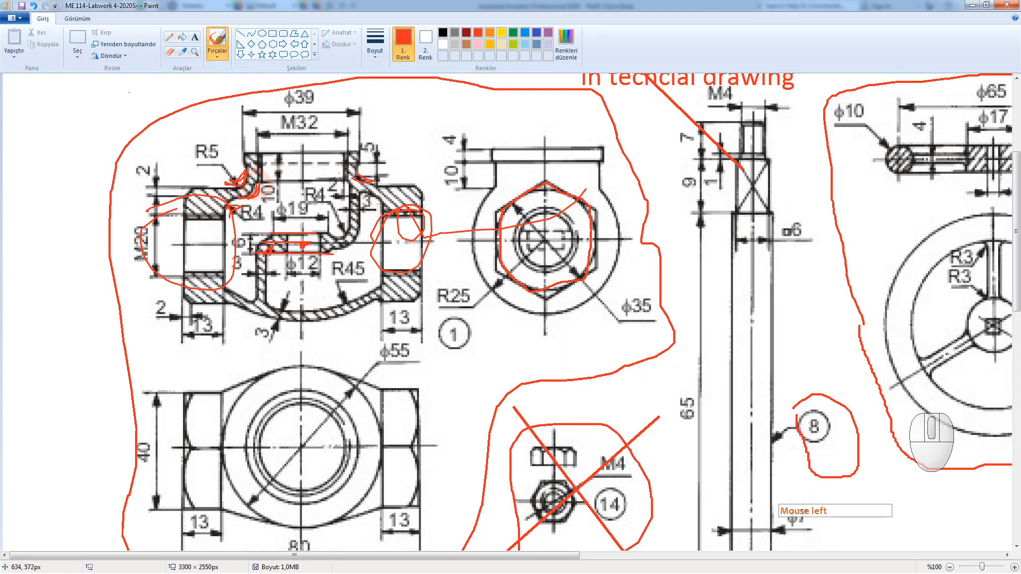
pyautogui.moveTo(343, 182)
pyautogui.mouseDown()
pyautogui.moveTo(360, 191)
pyautogui.moveTo(338, 183)
pyautogui.mouseUp()
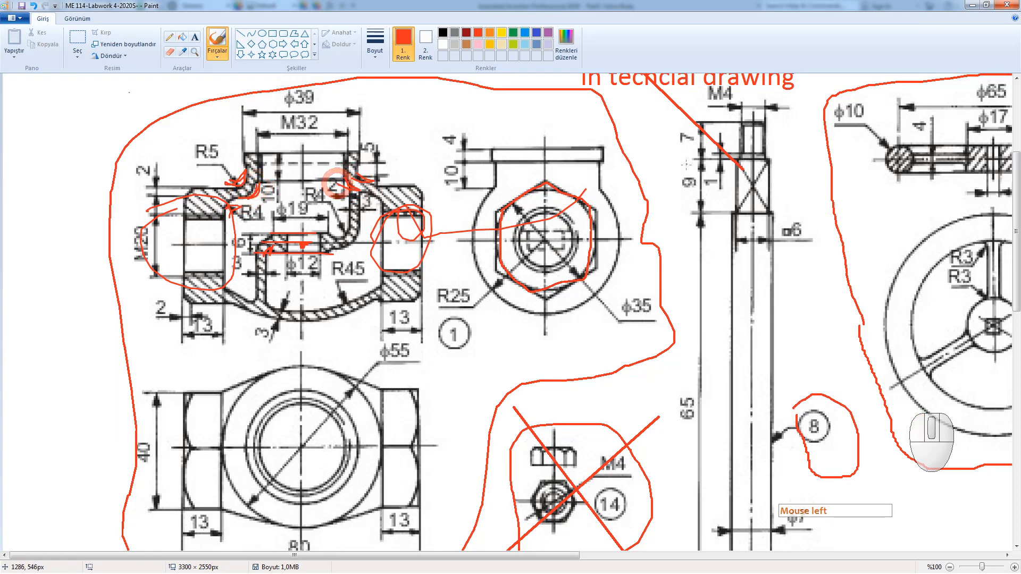
pyautogui.click(971, 5)
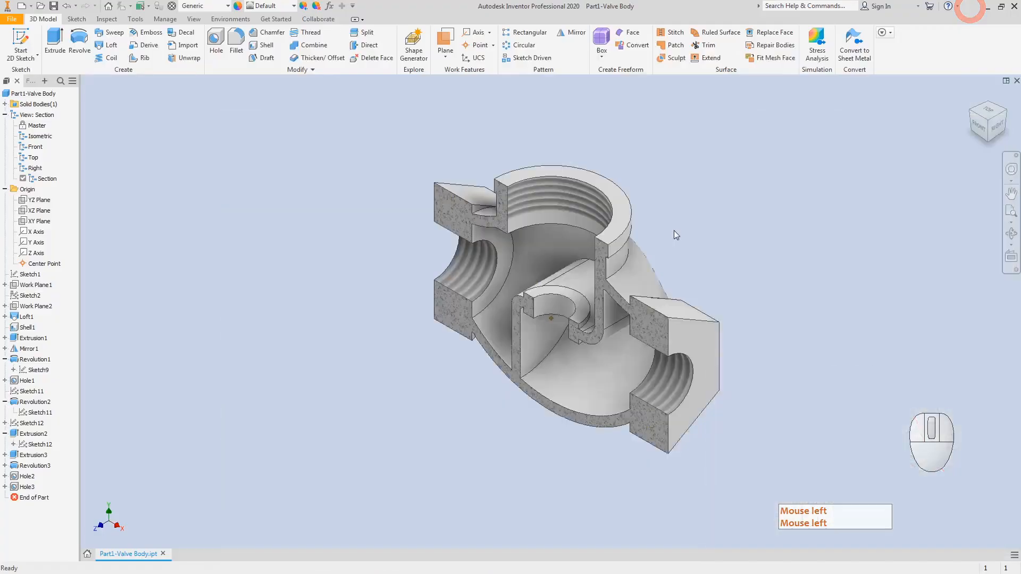
# Step: Round the left and right port inner bore edges with a 4 mm fillet
pyautogui.click(236, 40)
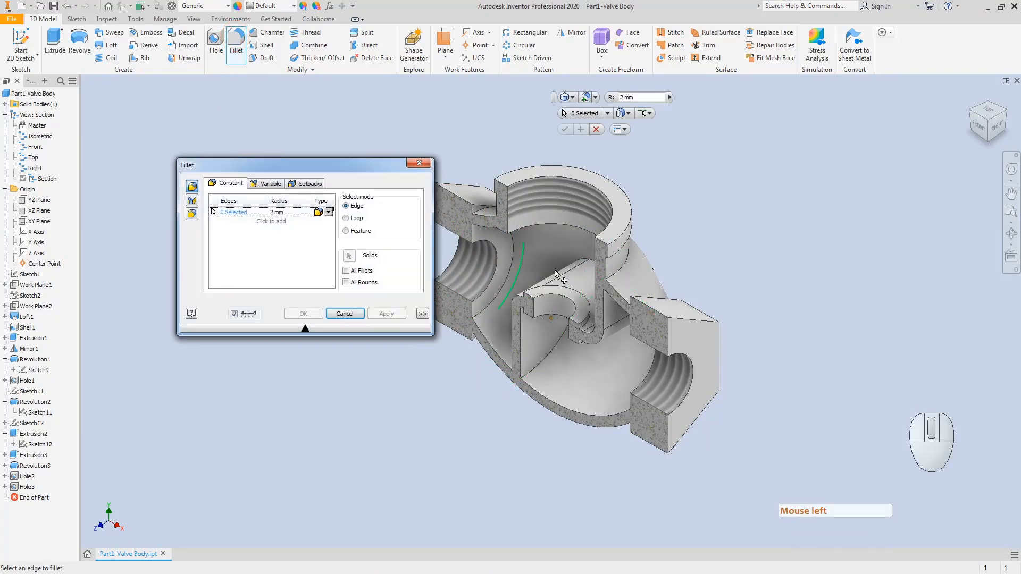
pyautogui.click(287, 212)
pyautogui.click(449, 358)
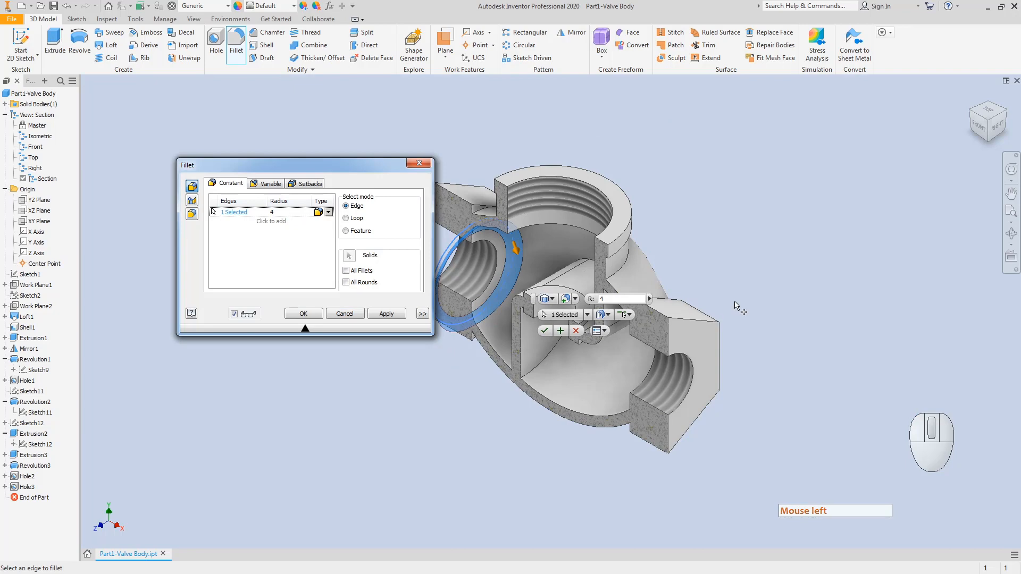
pyautogui.click(972, 113)
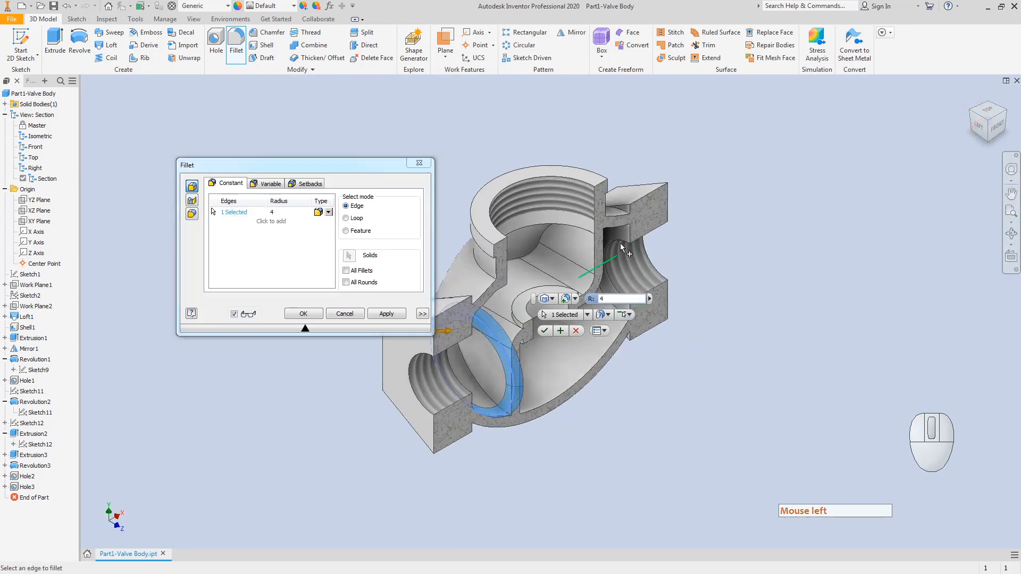
pyautogui.moveTo(731, 322); pyautogui.dragTo(836, 284, button='middle')
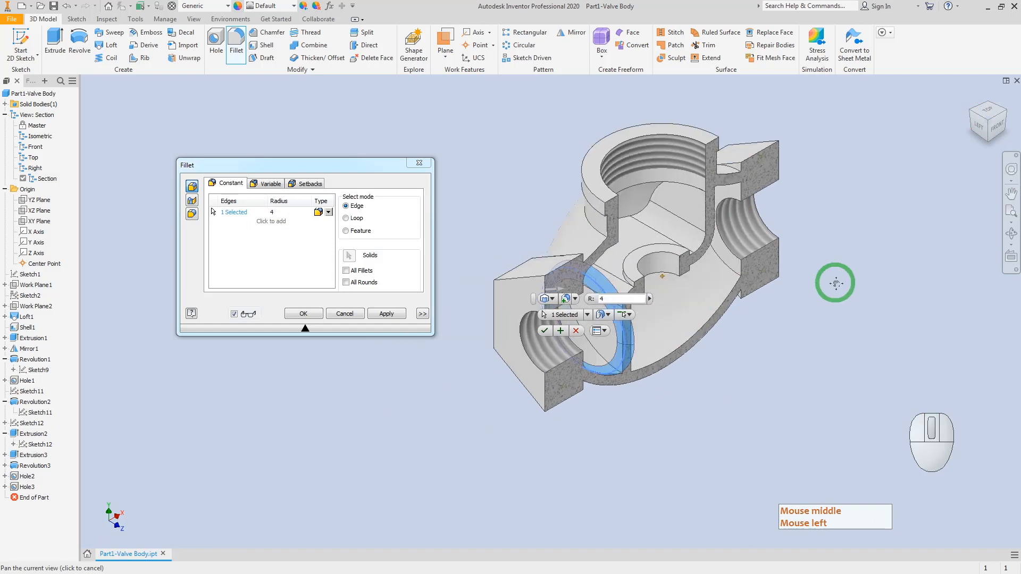
pyautogui.click(737, 274)
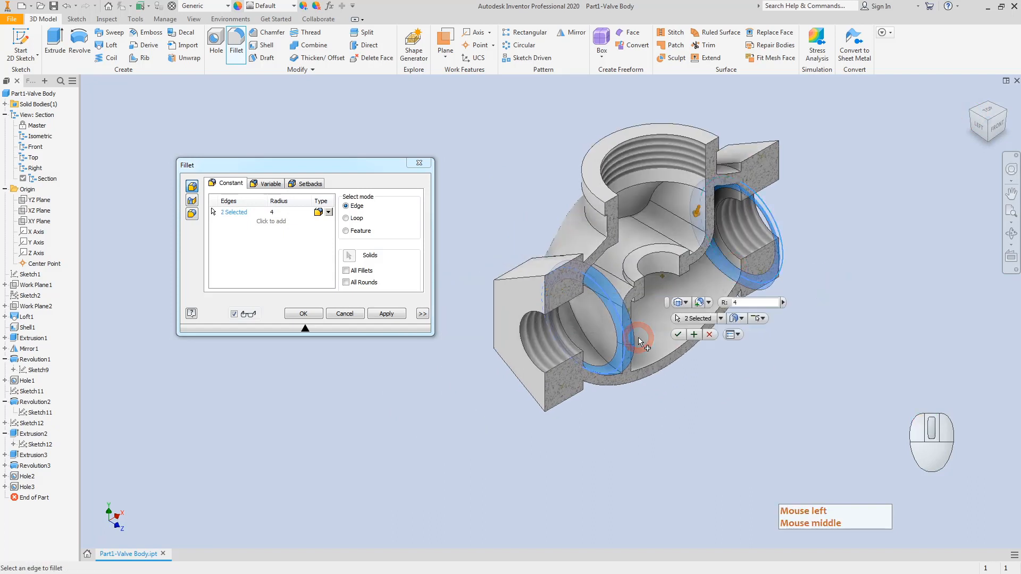
pyautogui.click(386, 315)
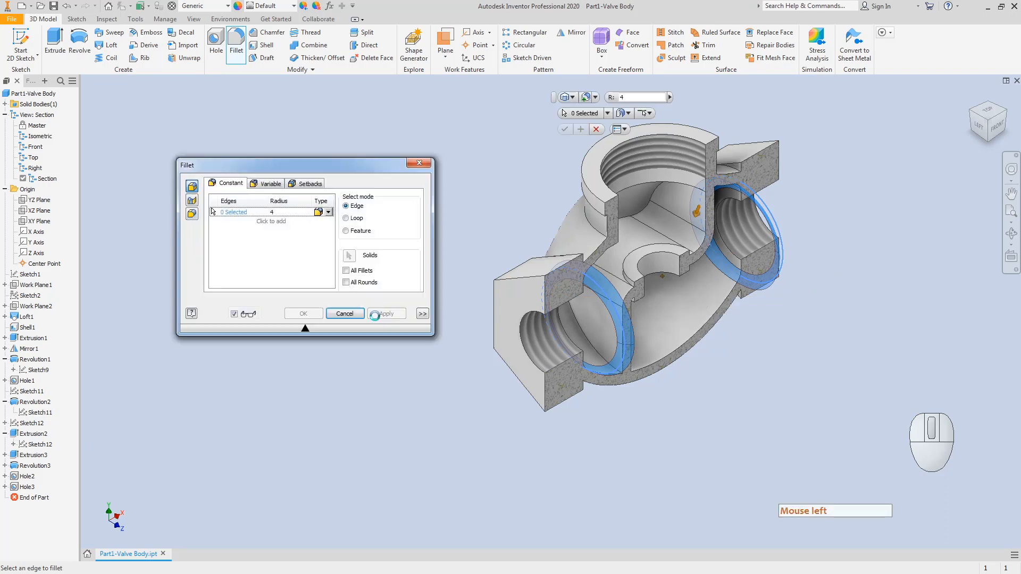
pyautogui.click(284, 211)
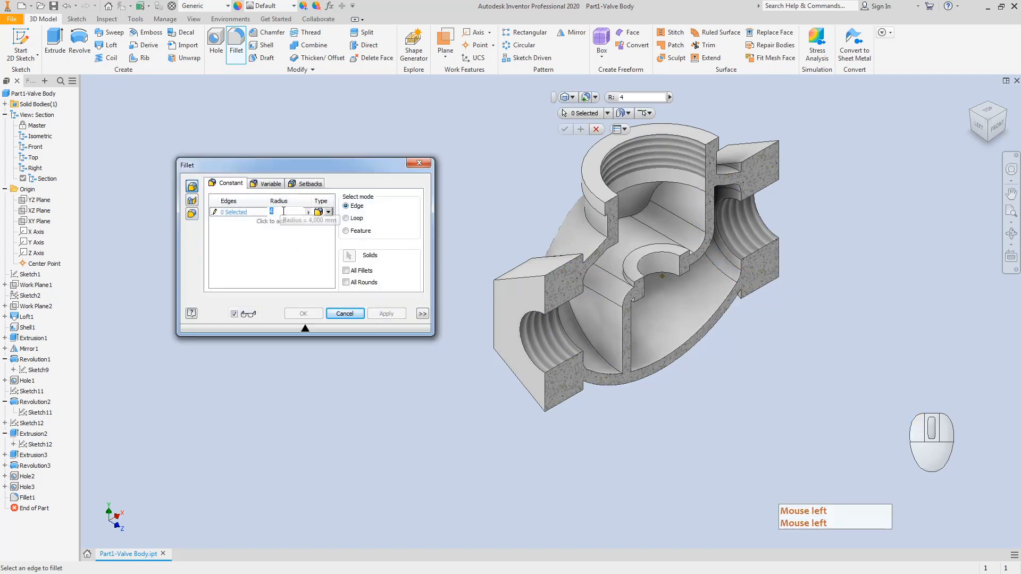
# Step: Apply a 5 mm fillet to the top port's inner circular edge
pyautogui.write('5')
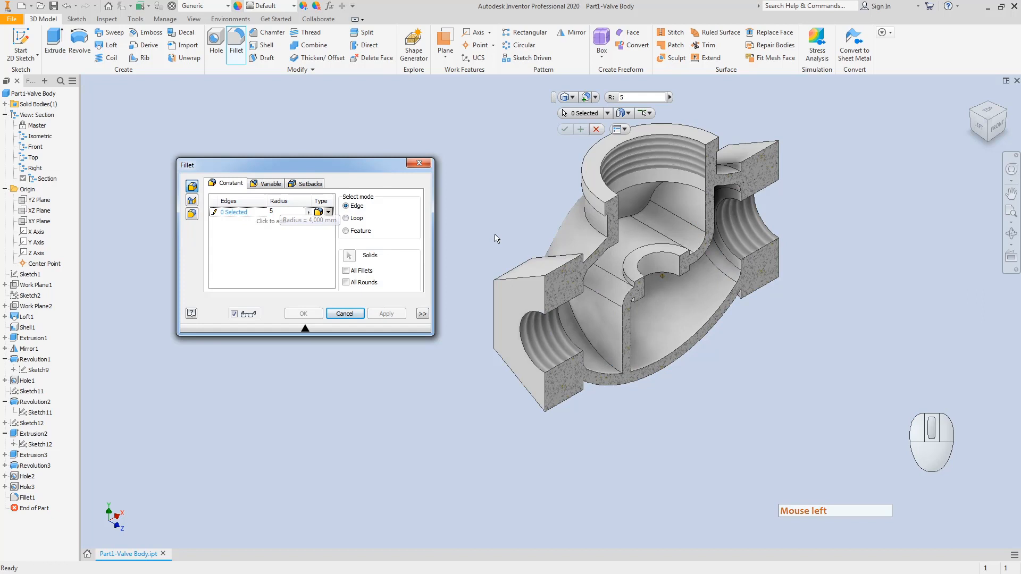
pyautogui.click(596, 232)
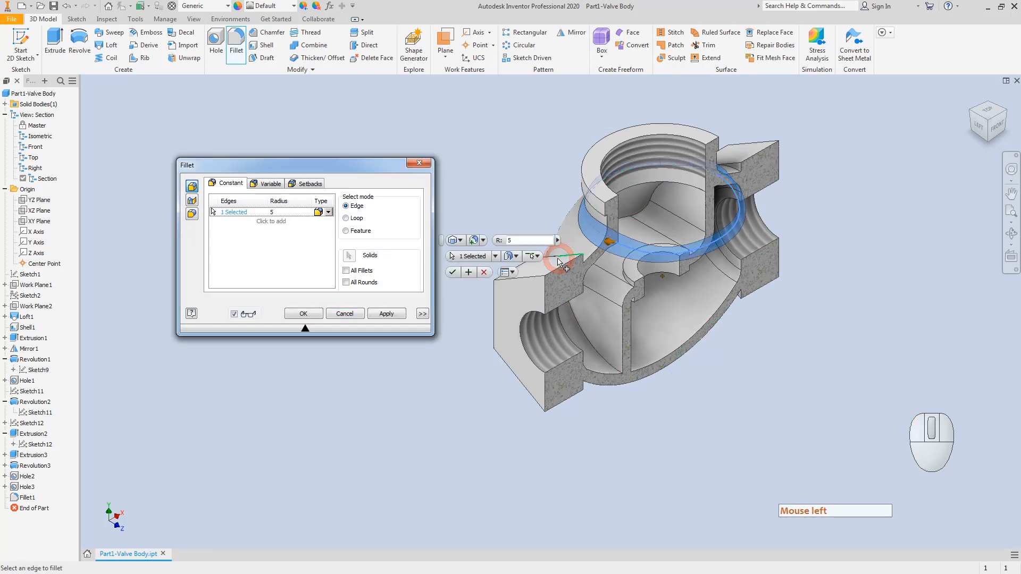
pyautogui.click(386, 315)
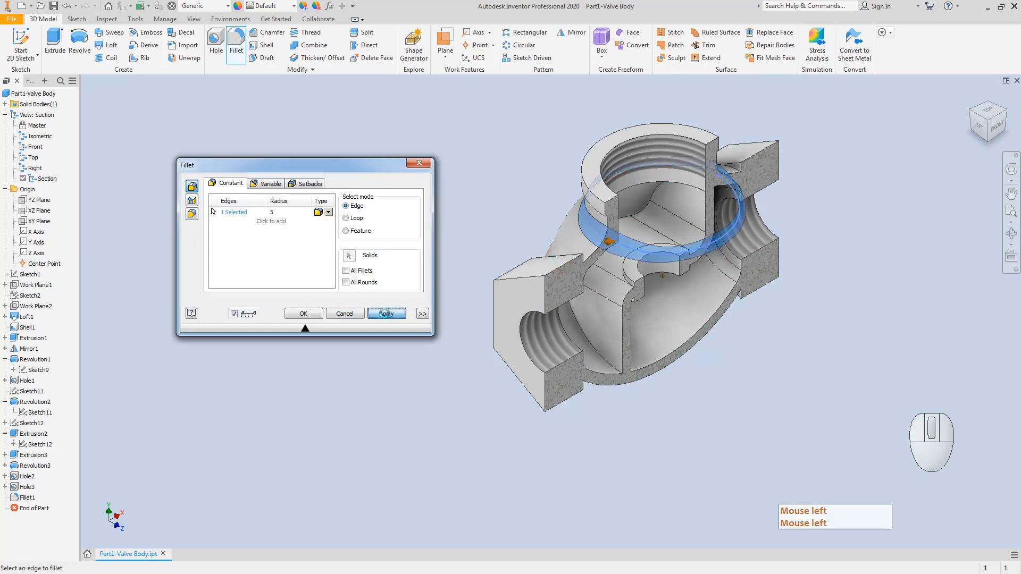
# Step: Start an 8 mm fillet on the edge below the top port, then cancel it
pyautogui.click(289, 214)
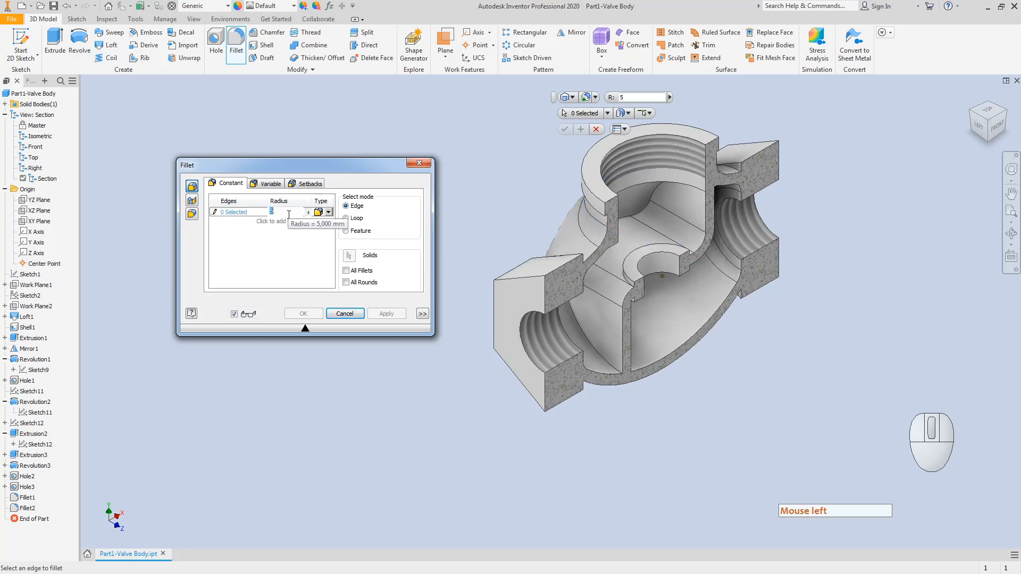
pyautogui.write('8')
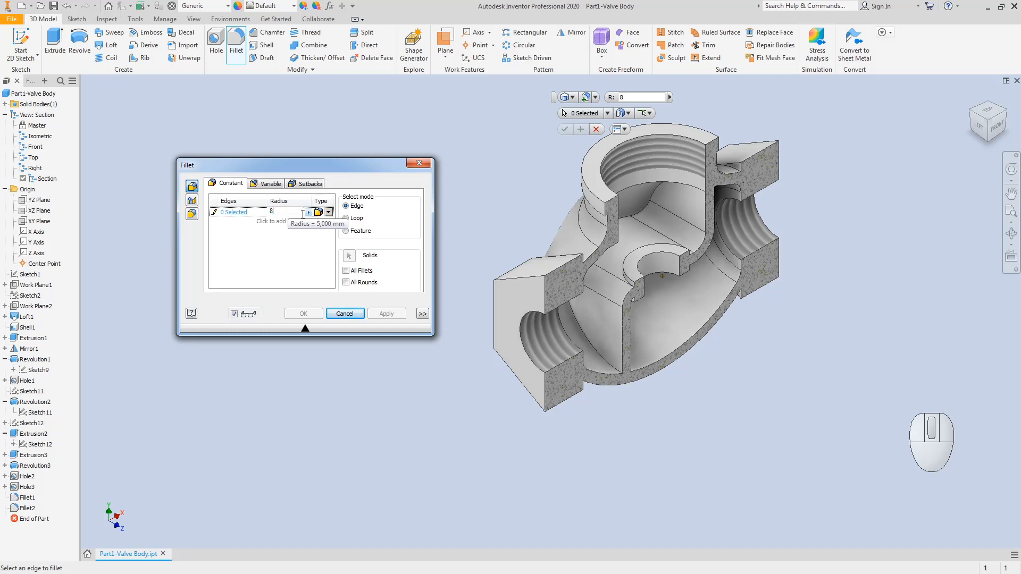
pyautogui.click(654, 182)
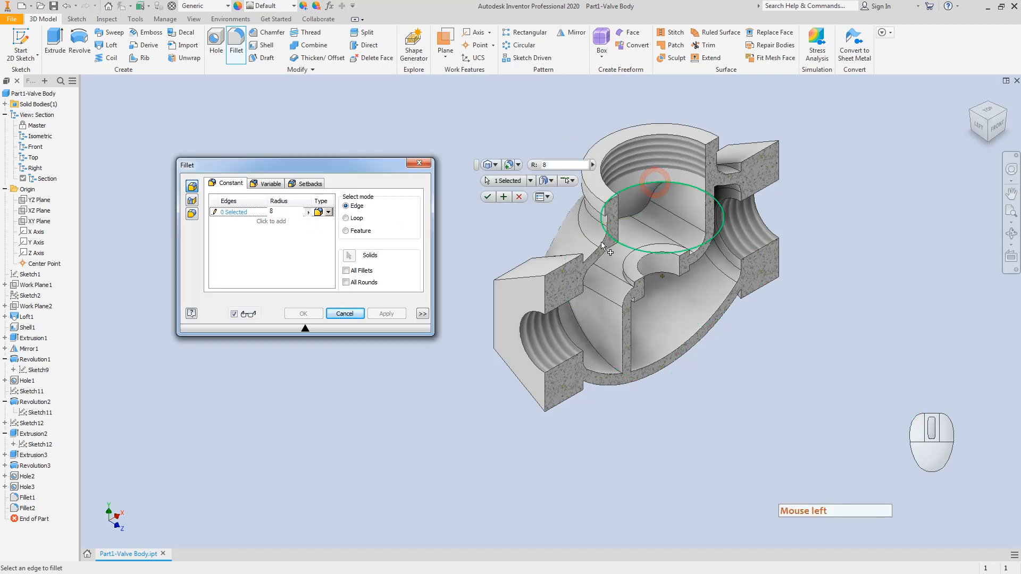
pyautogui.click(995, 137)
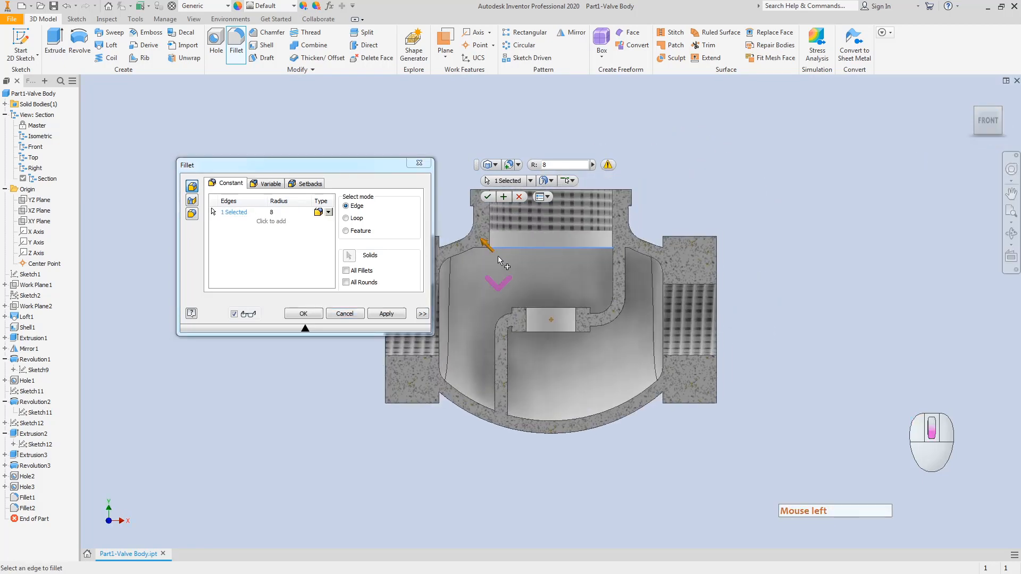
pyautogui.scroll(-5, 497, 257)
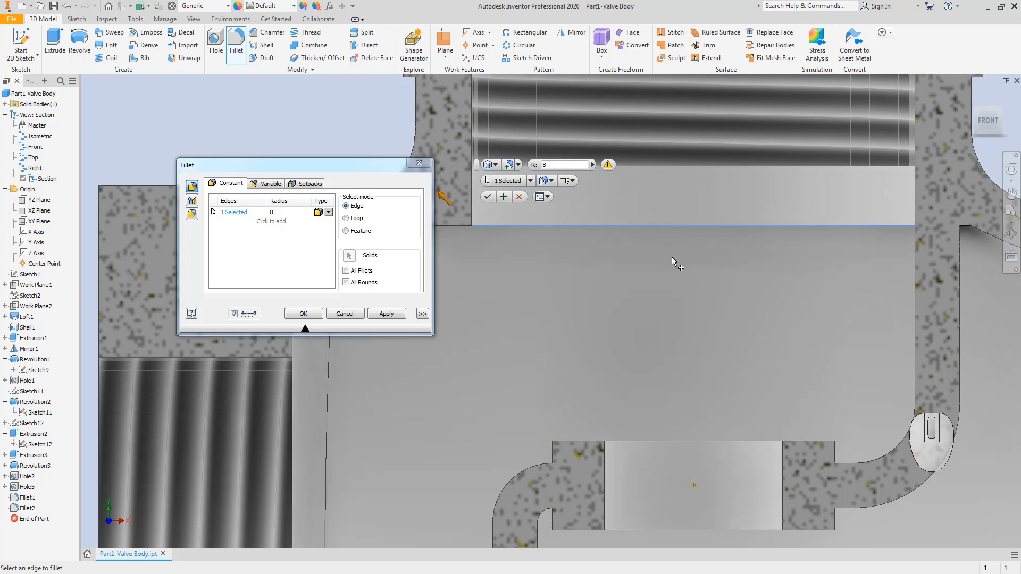
pyautogui.scroll(5, 700, 241)
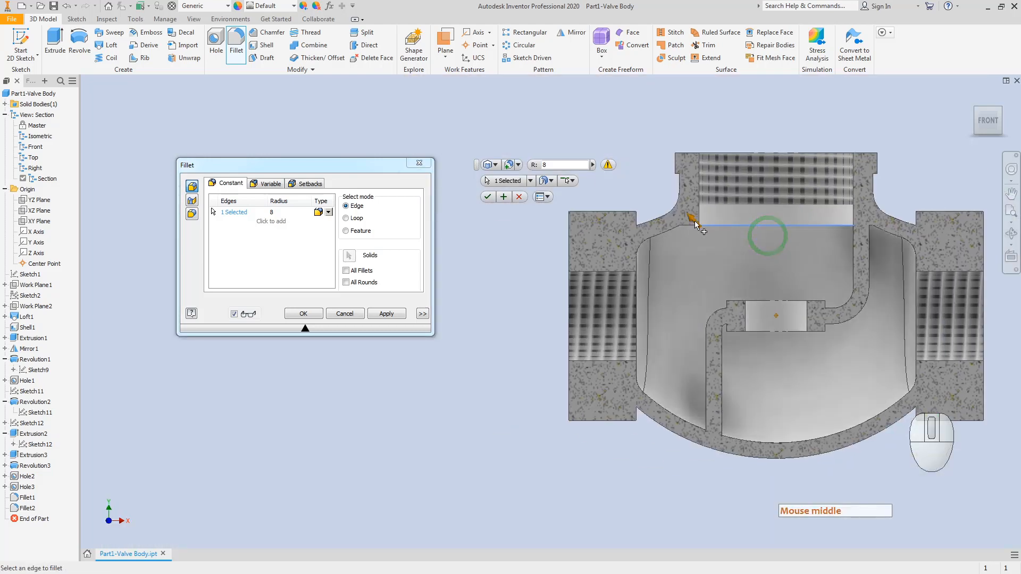
pyautogui.scroll(-3, 649, 228)
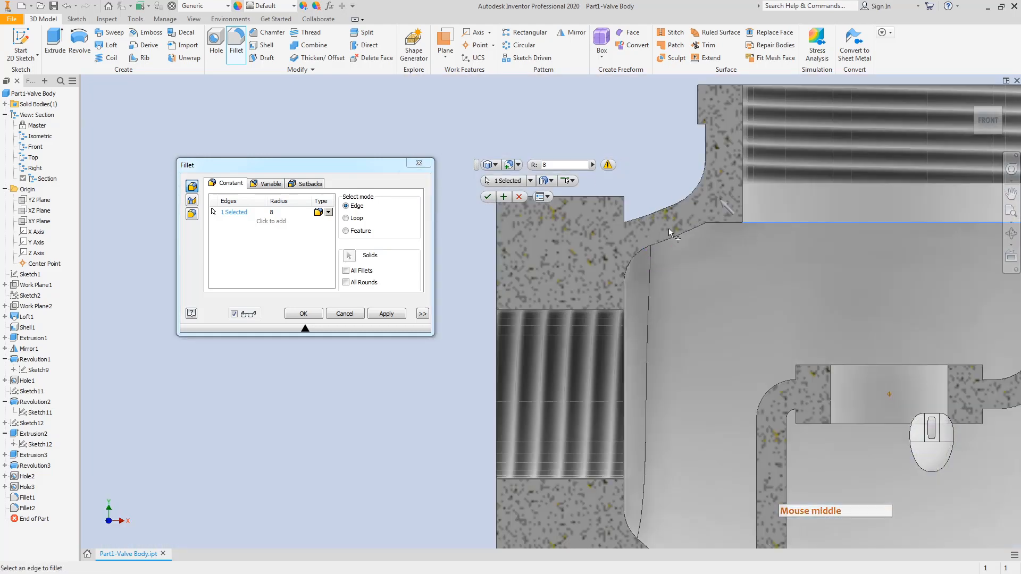
pyautogui.press('Escape')
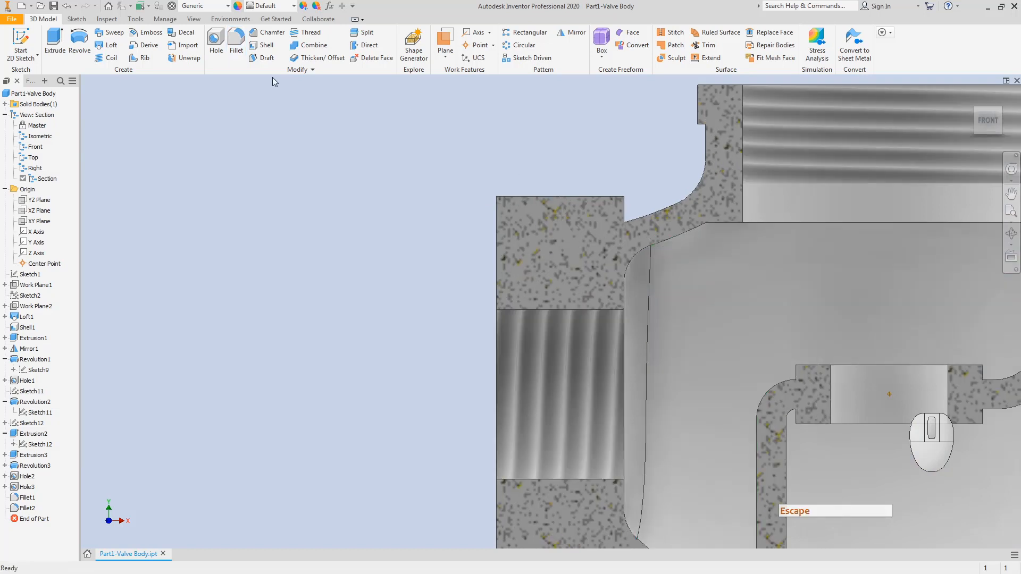
# Step: Begin another fillet on a bore edge, cancel it, and select End of Part in front view
pyautogui.click(234, 36)
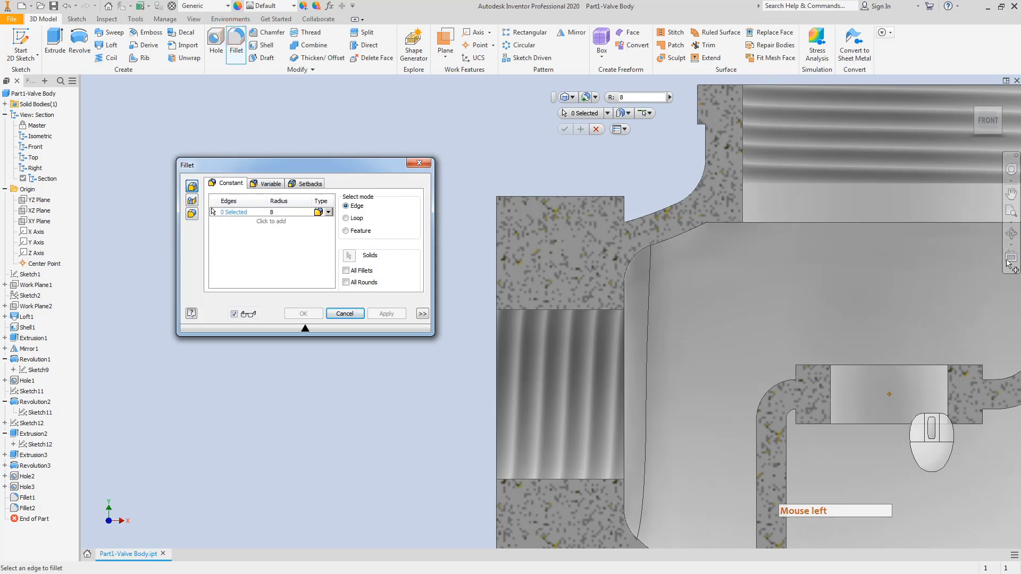
pyautogui.click(1000, 136)
pyautogui.scroll(5, 511, 298)
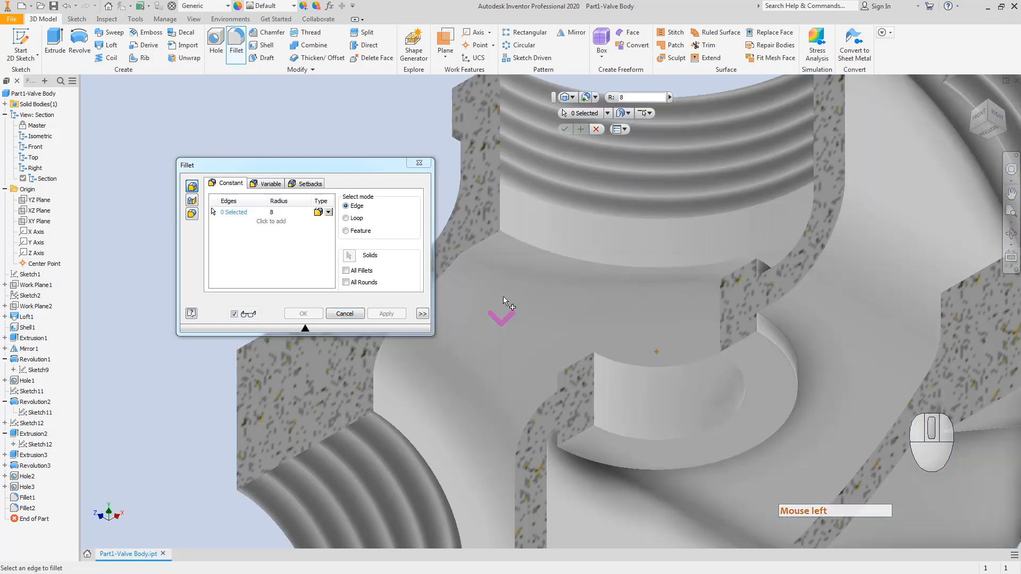
pyautogui.click(527, 243)
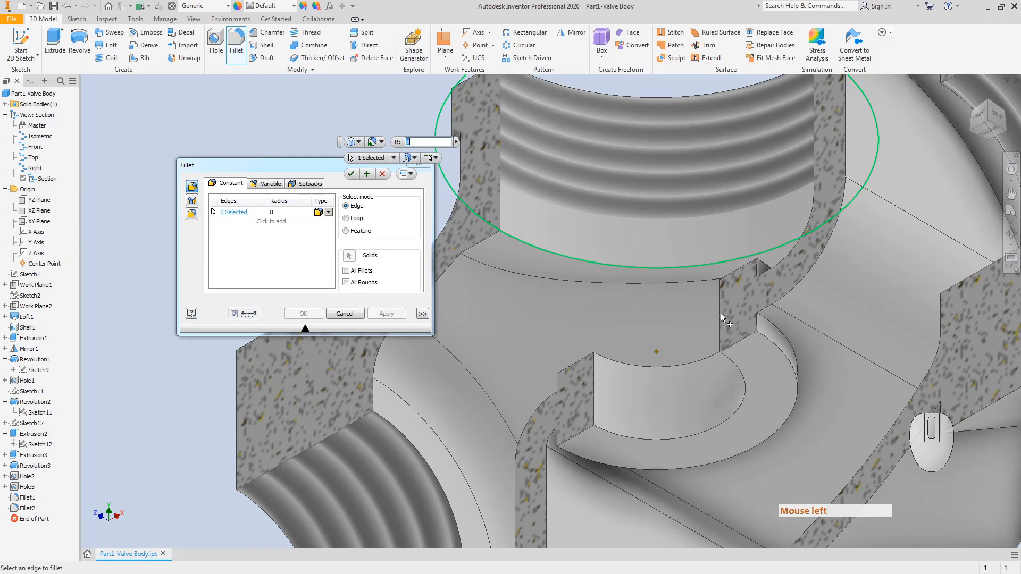
pyautogui.press('Escape')
pyautogui.press('Escape')
pyautogui.press('Escape')
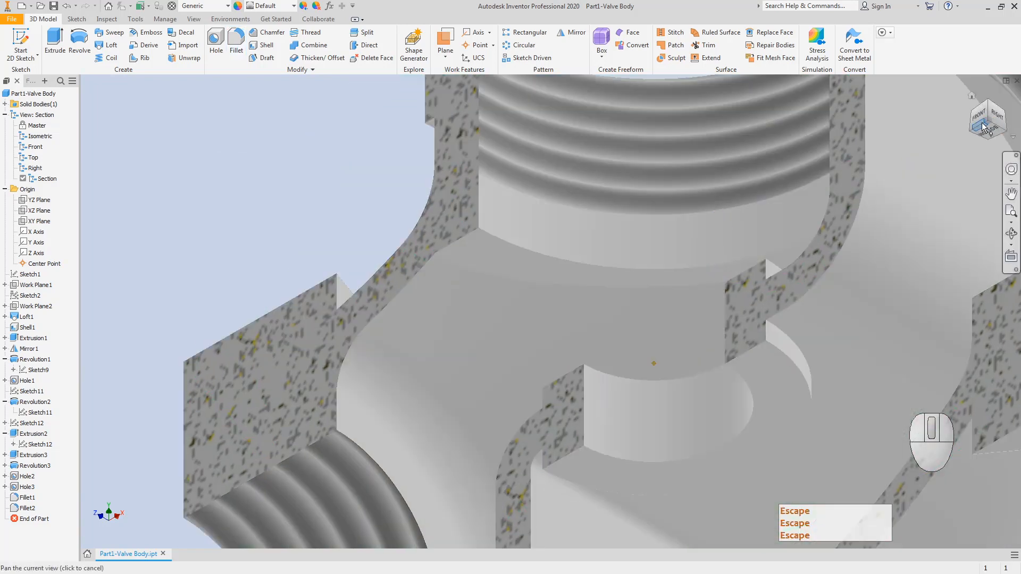
pyautogui.click(976, 118)
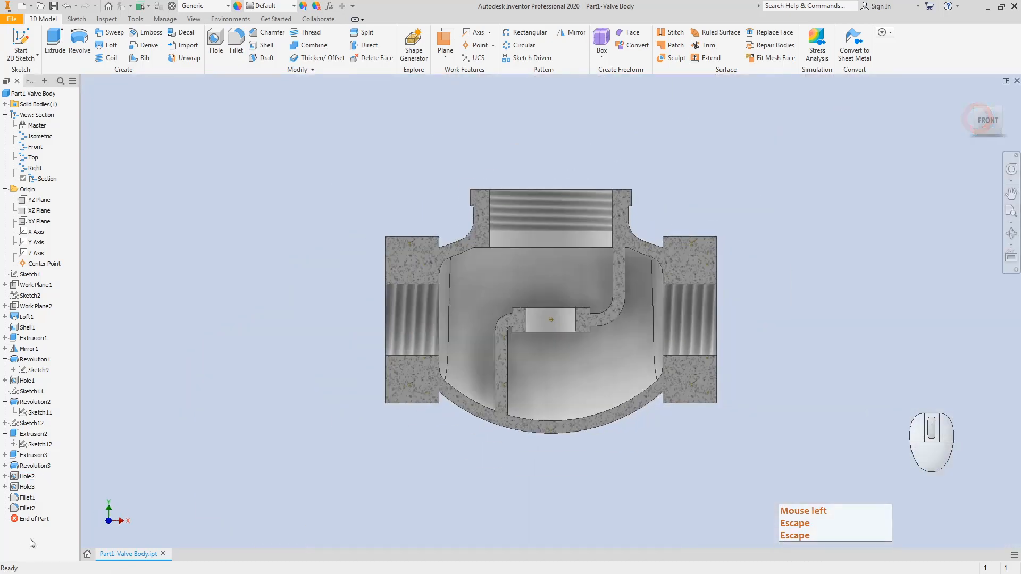
pyautogui.click(35, 521)
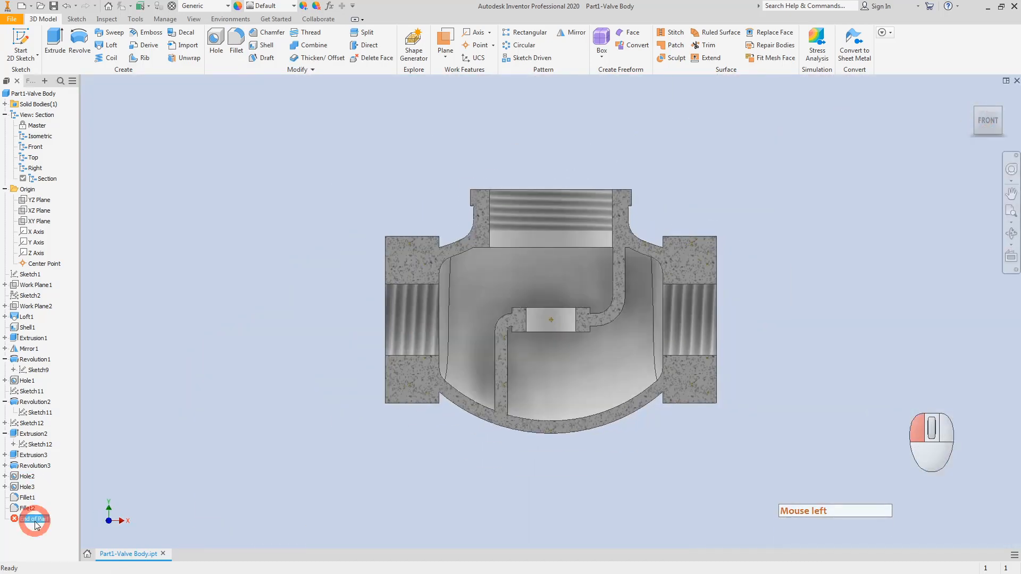
# Step: Roll End of Part back above Extrusion2 and apply a 5 mm fillet to the top bore's base edge
pyautogui.moveTo(37, 524); pyautogui.dragTo(41, 440)
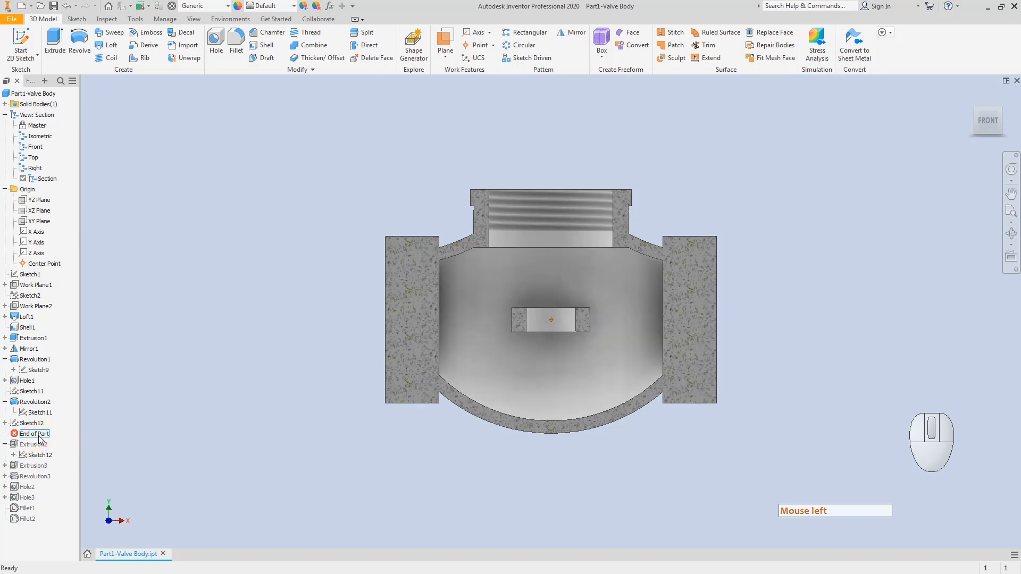
pyautogui.click(240, 49)
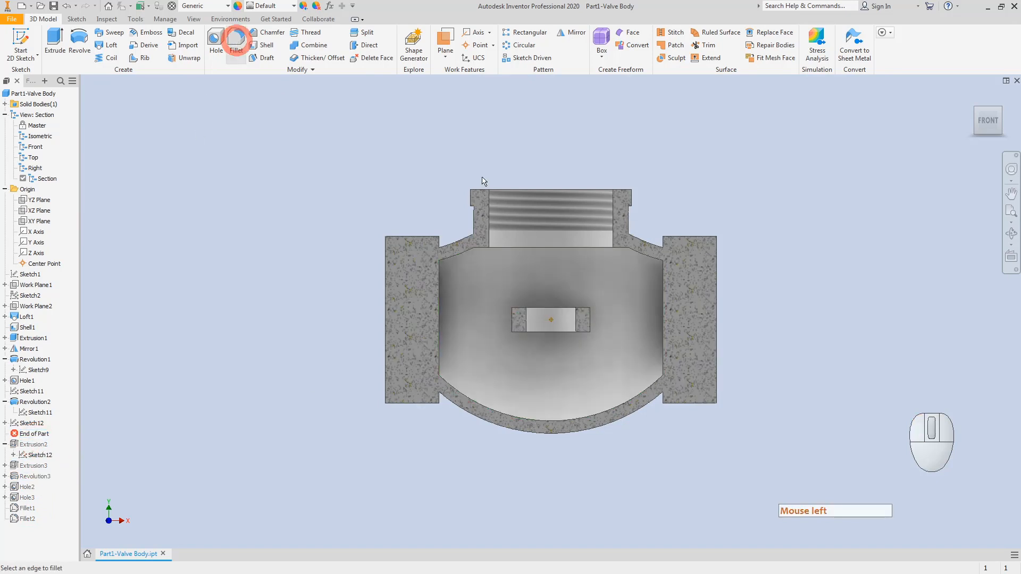
pyautogui.click(976, 111)
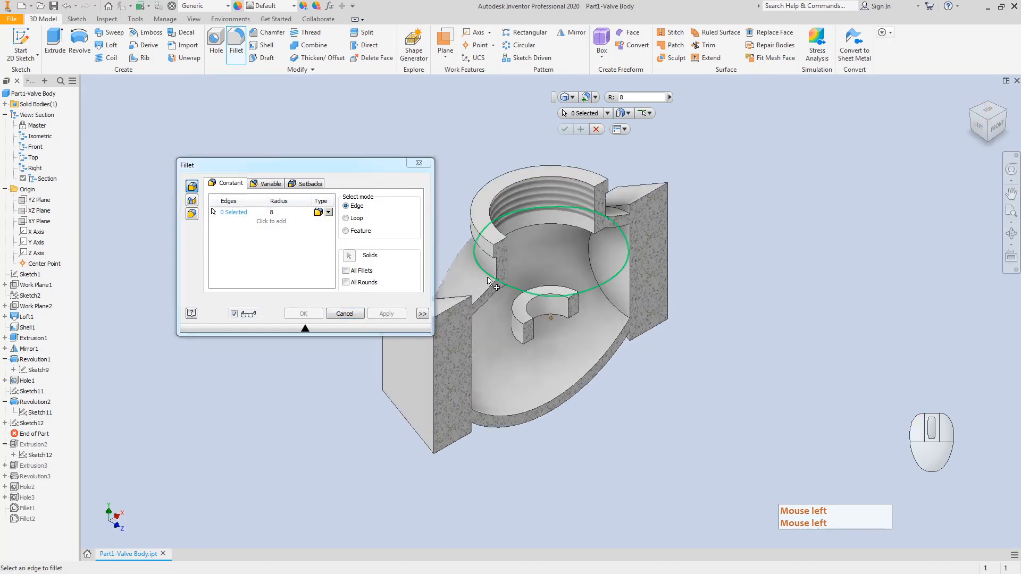
pyautogui.click(468, 296)
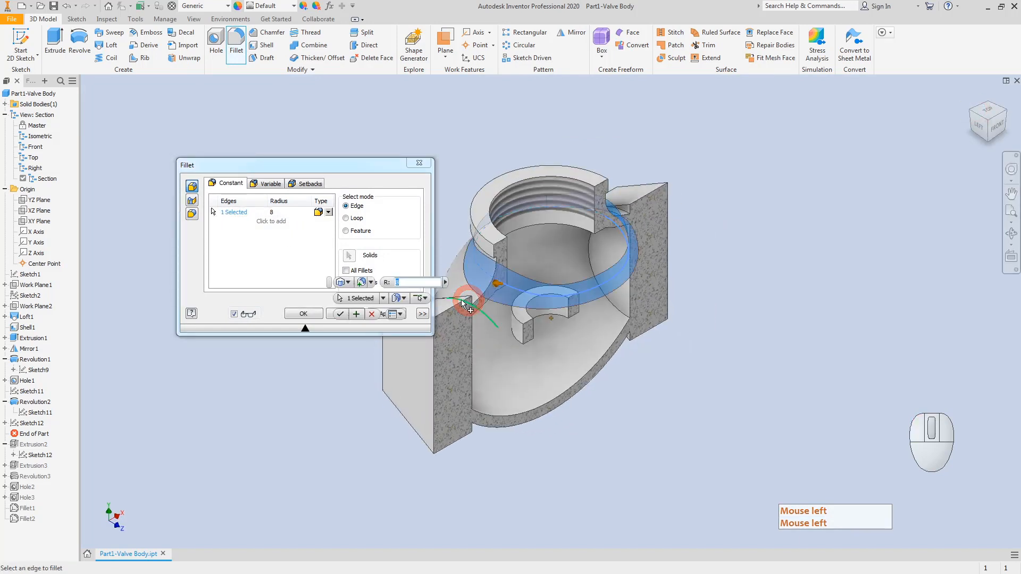
pyautogui.click(281, 212)
pyautogui.write('5')
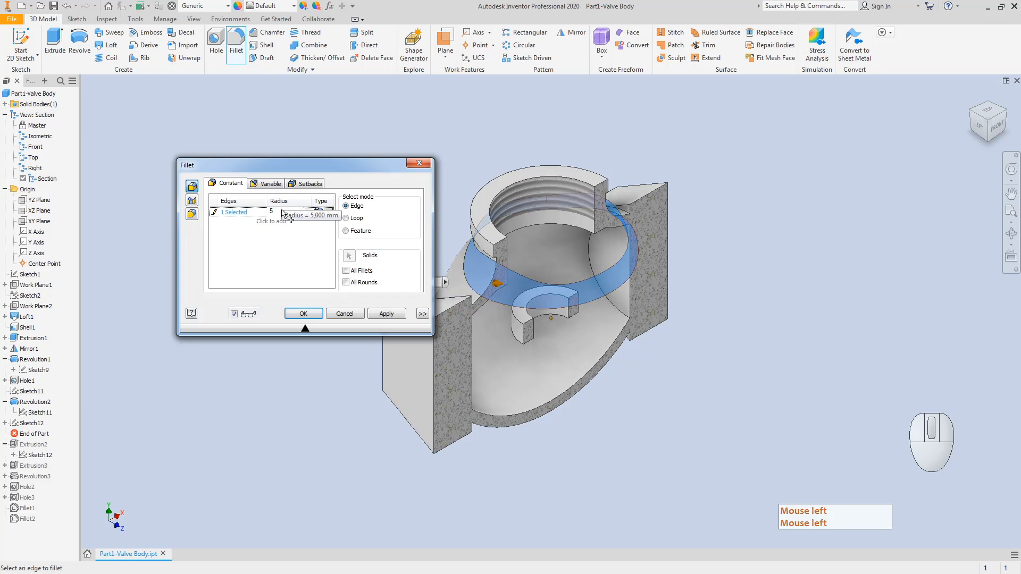
pyautogui.press('Return')
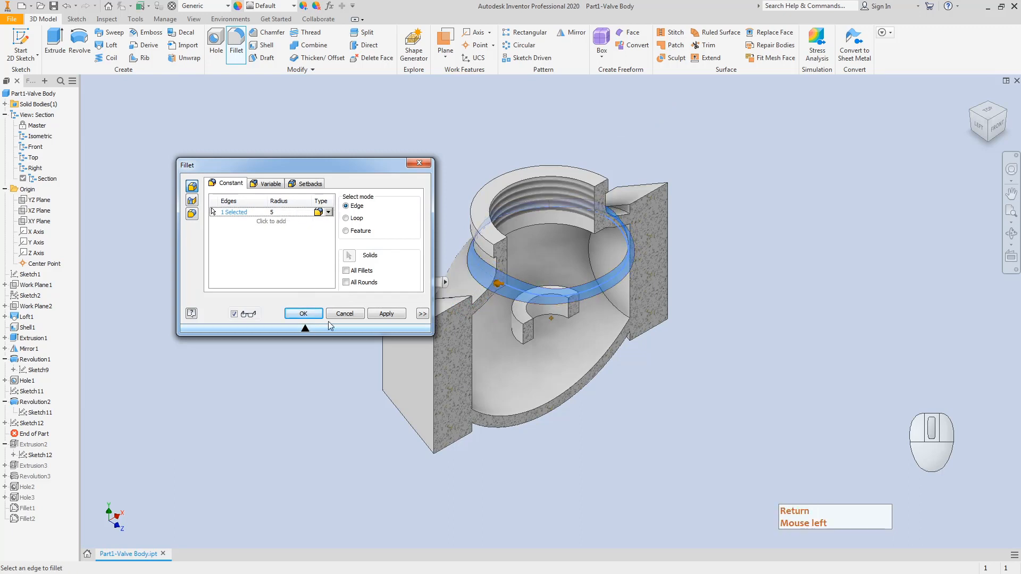
pyautogui.click(388, 314)
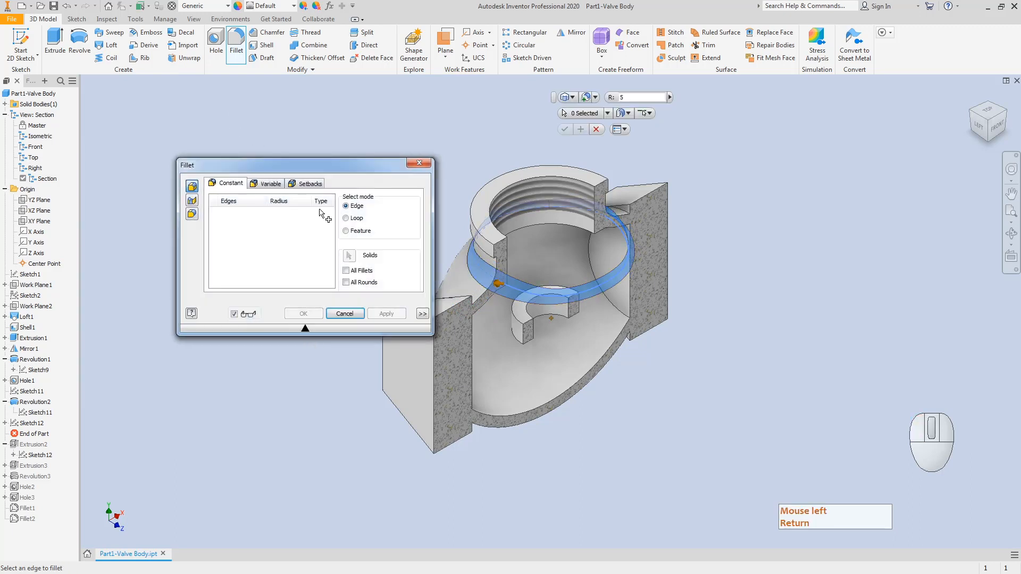
# Step: Fillet the next circular edge inside the bore with an 8 mm radius
pyautogui.click(570, 227)
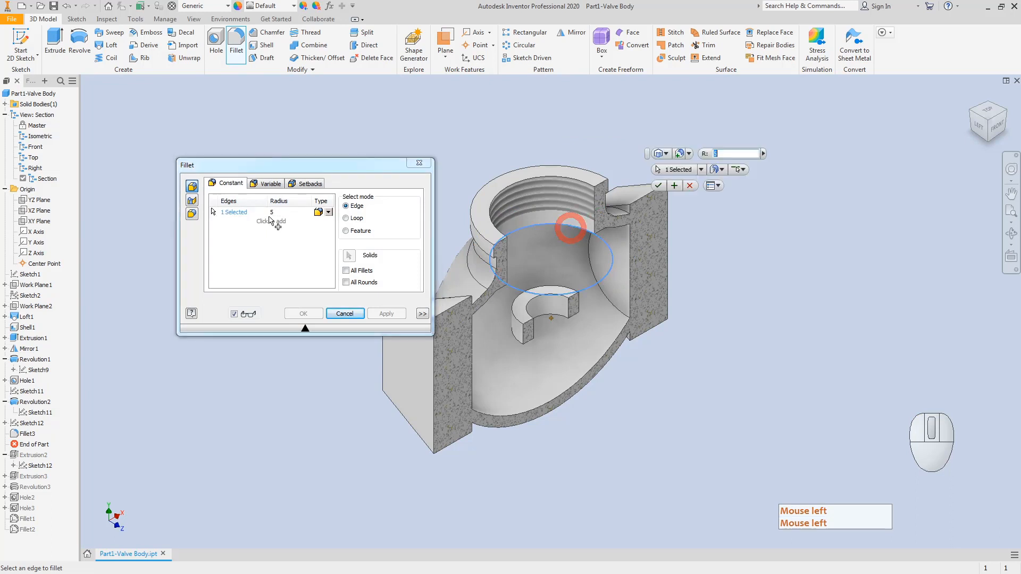
pyautogui.click(283, 214)
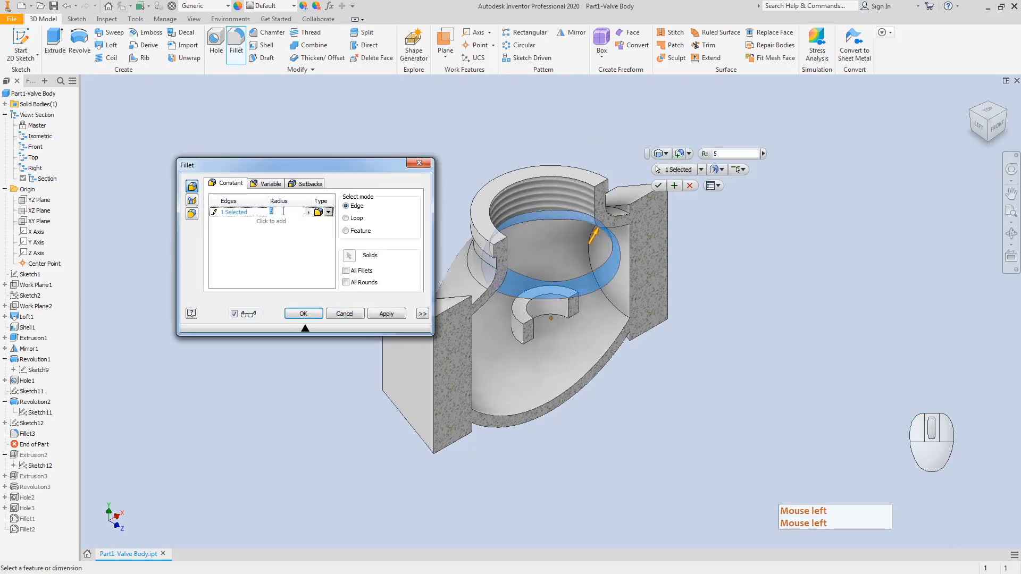
pyautogui.write('8')
pyautogui.press('Return')
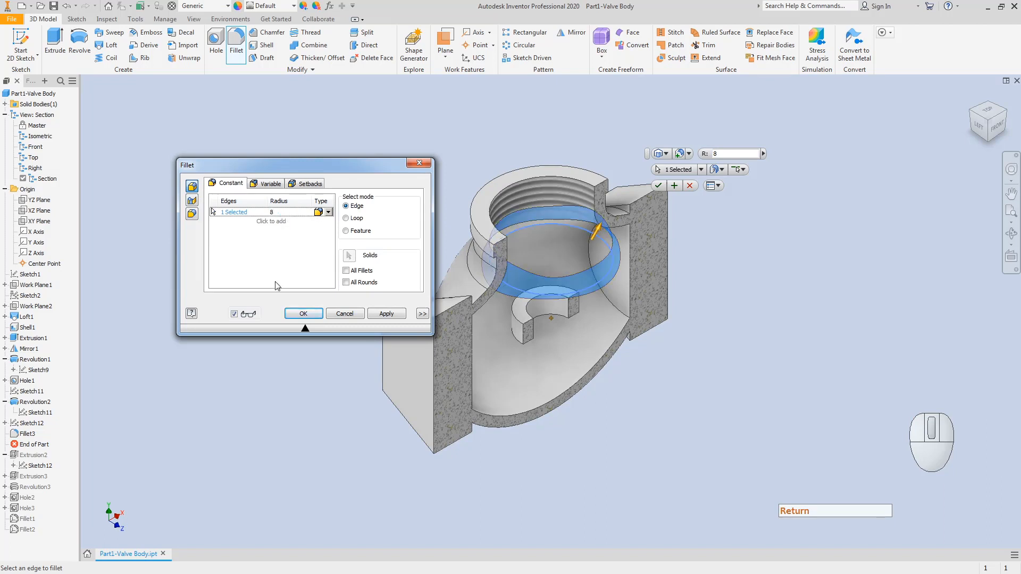
pyautogui.click(302, 313)
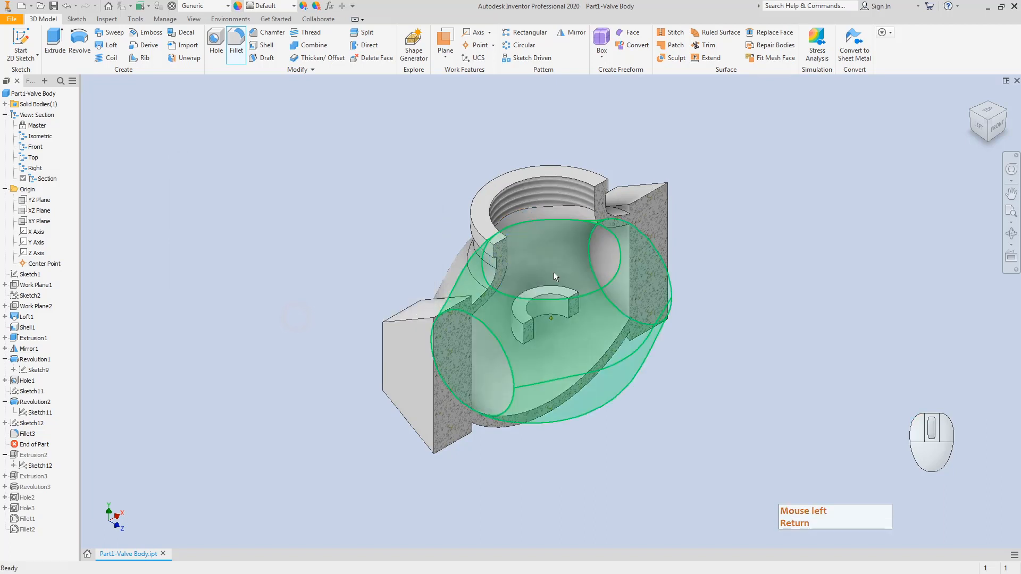
# Step: Move End of Part to the end of the history, accepting the reorder warning
pyautogui.click(994, 126)
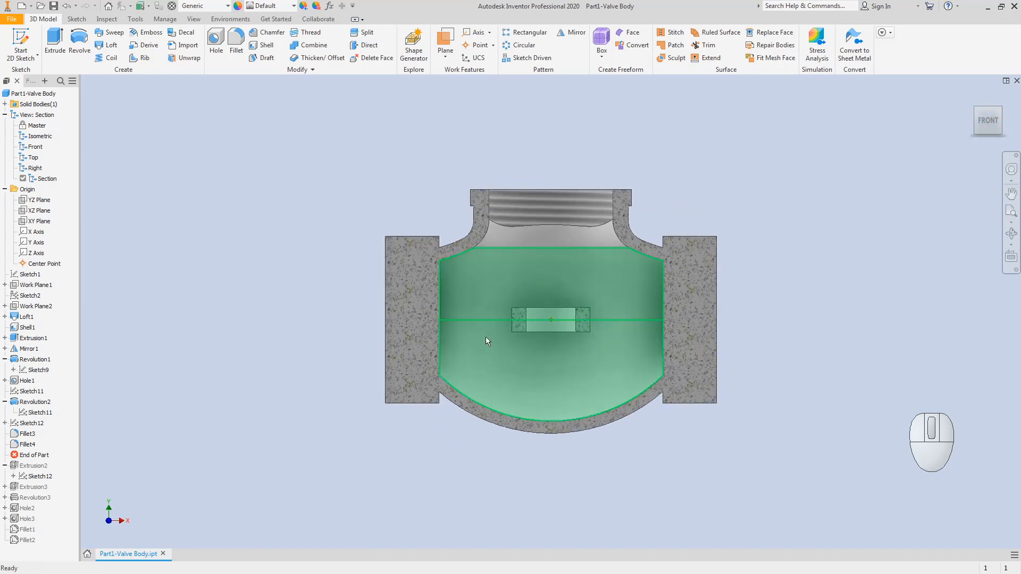
pyautogui.click(25, 381)
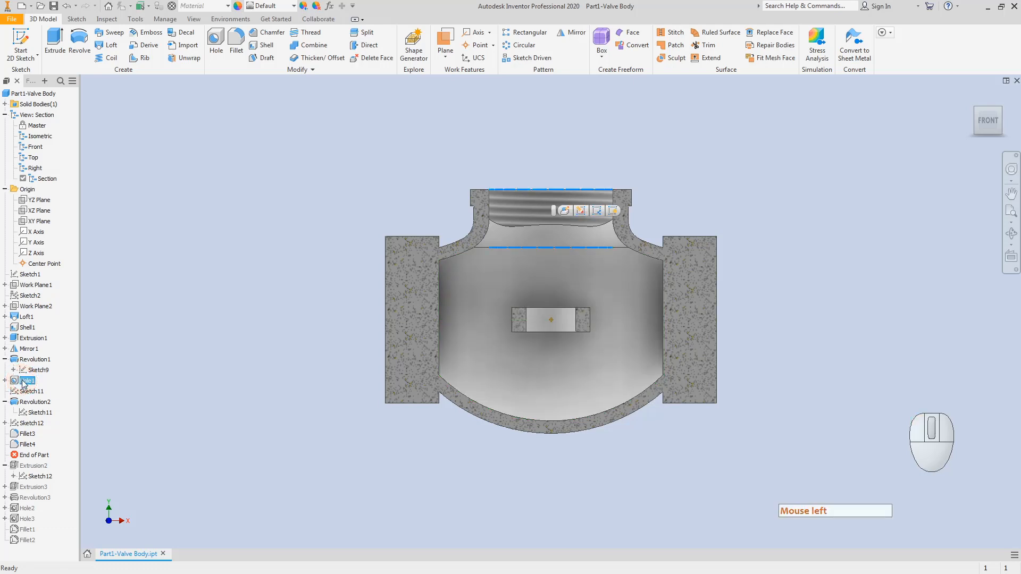
pyautogui.click(33, 456)
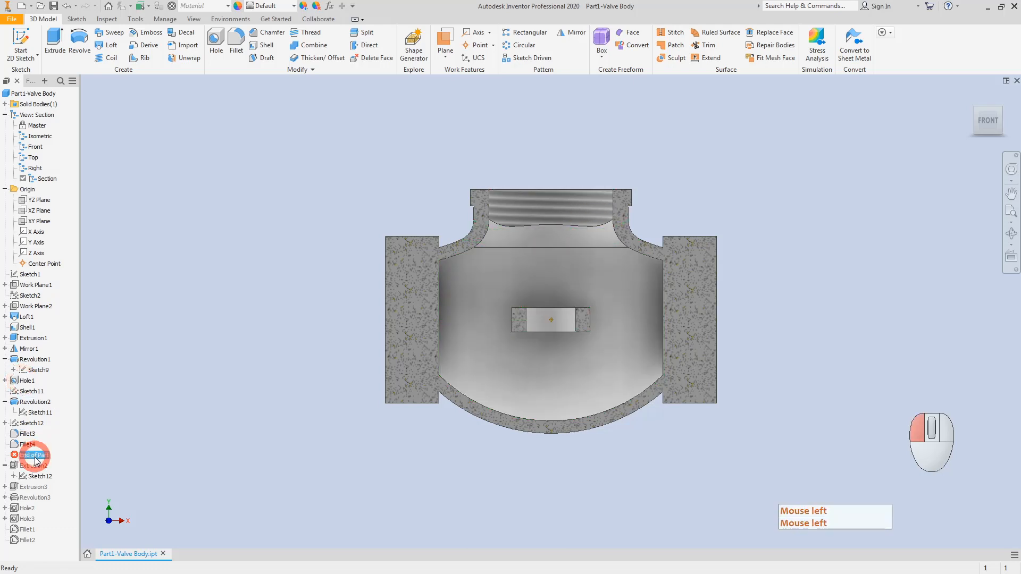
pyautogui.moveTo(35, 460); pyautogui.dragTo(33, 539)
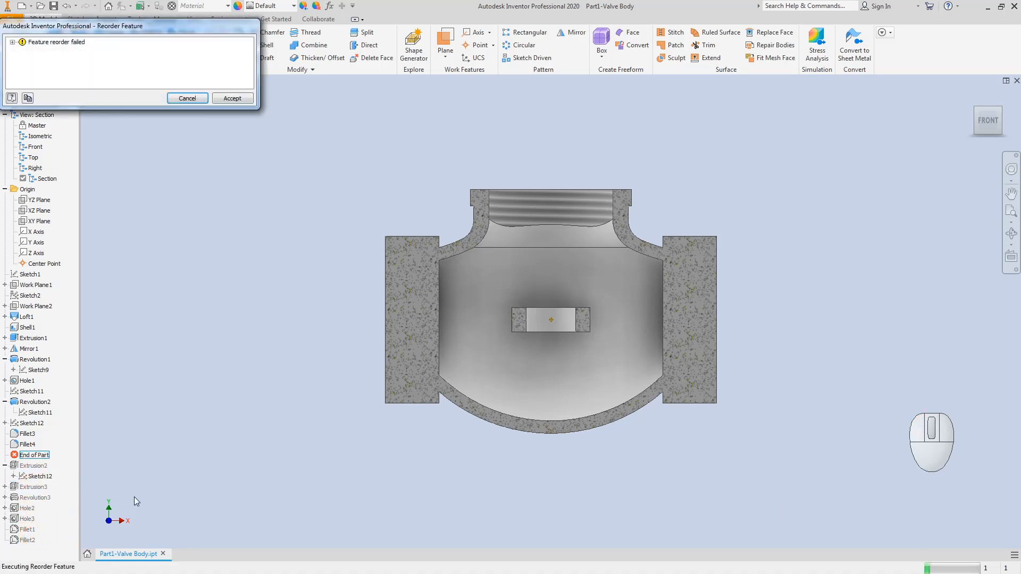
pyautogui.click(225, 99)
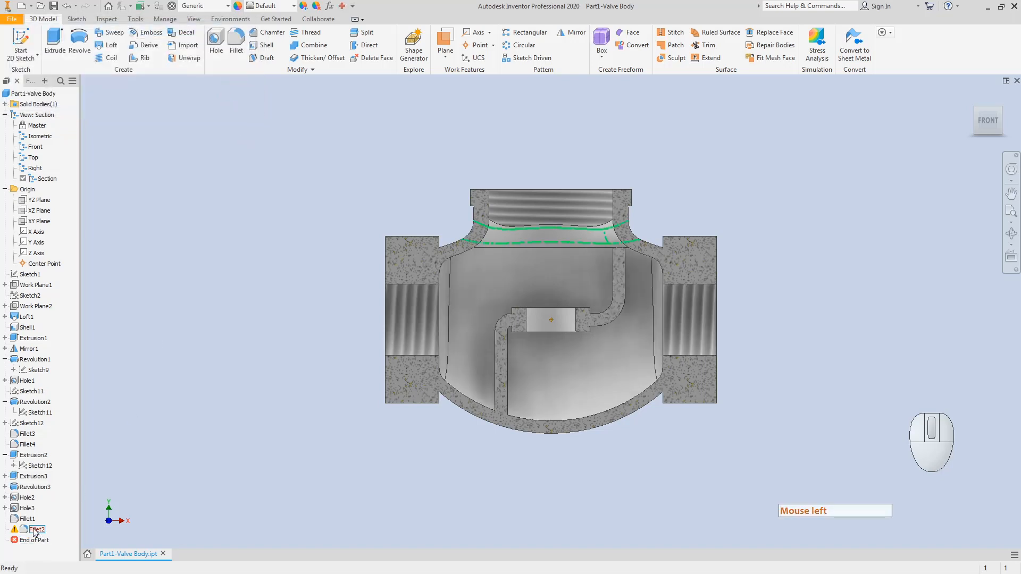
# Step: Delete the failing Fillet2 feature and save the valve body
pyautogui.click(34, 530)
pyautogui.rightClick(35, 531)
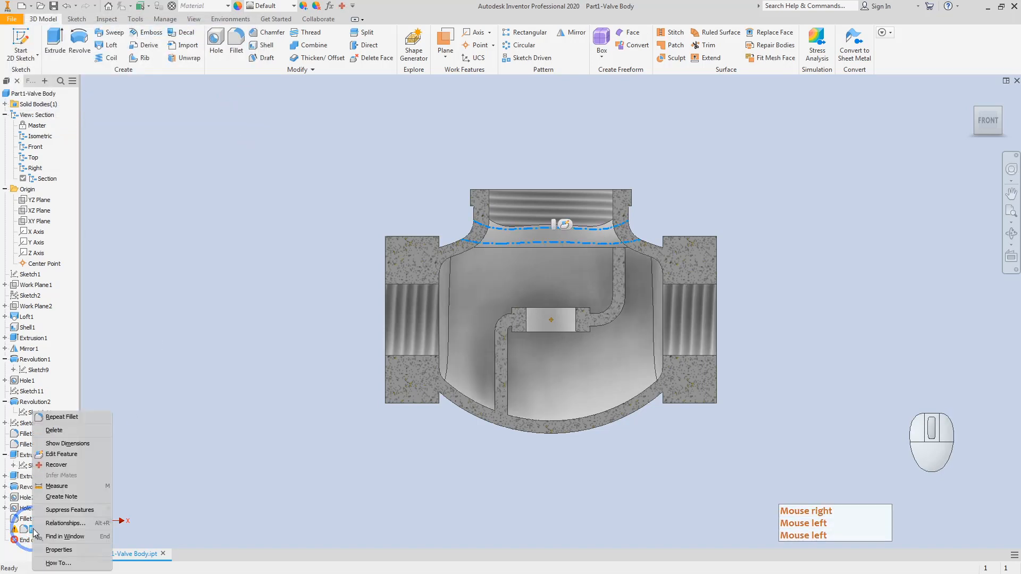
pyautogui.click(61, 428)
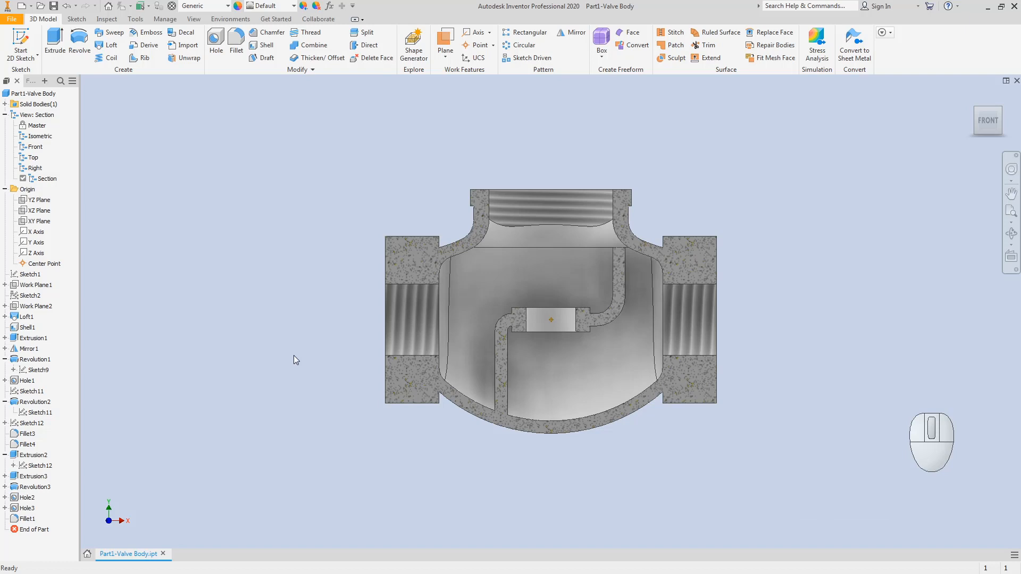
pyautogui.click(53, 6)
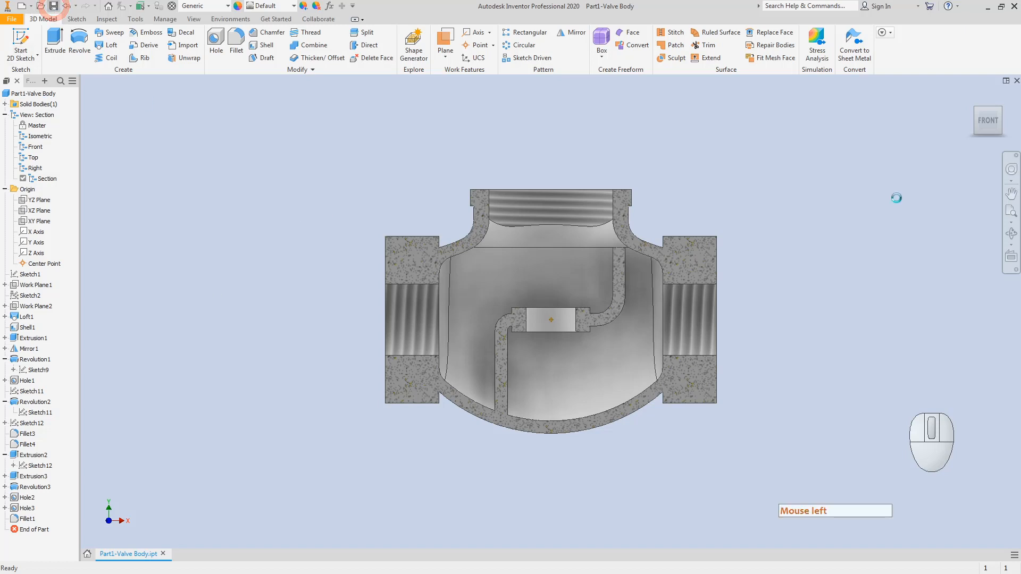
pyautogui.click(976, 106)
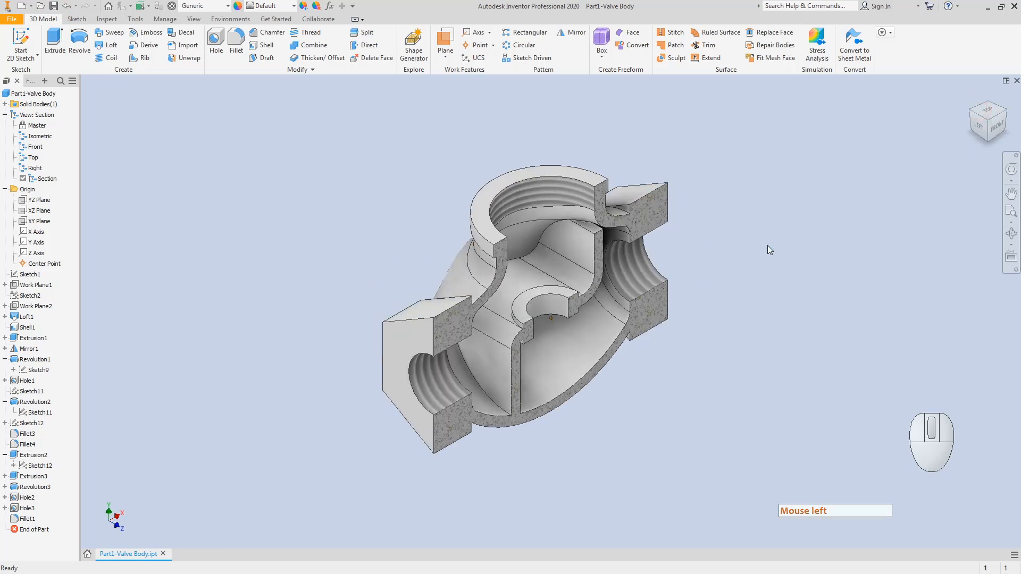
# Step: Check the section view styles, then switch to the Master design view showing the full model
pyautogui.click(194, 19)
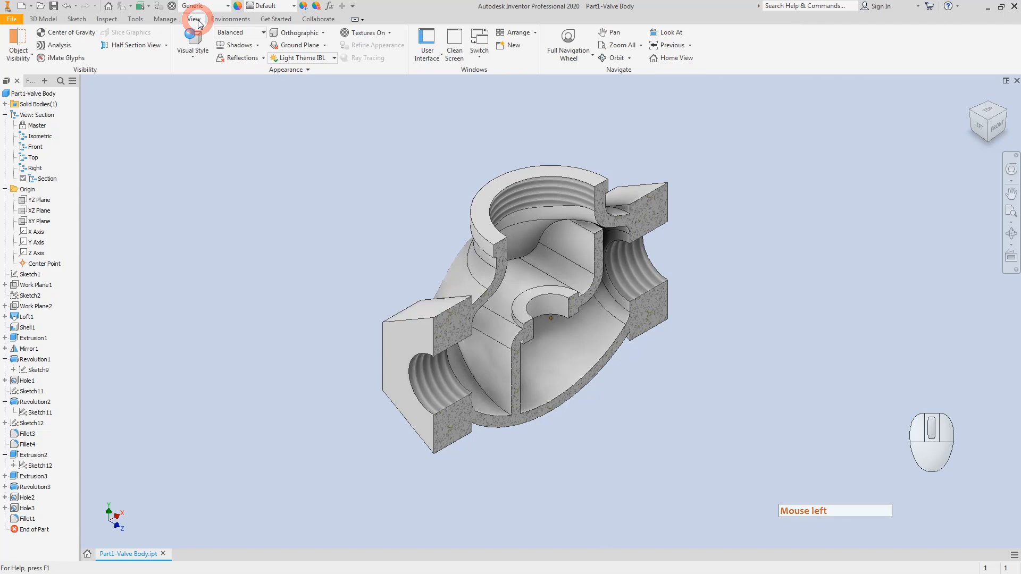
pyautogui.click(166, 45)
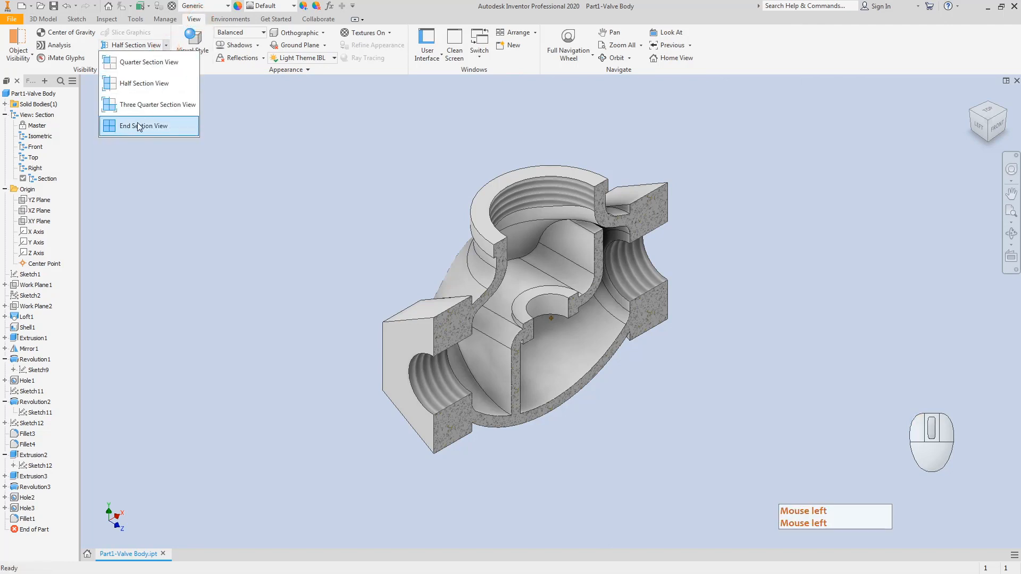
pyautogui.click(213, 203)
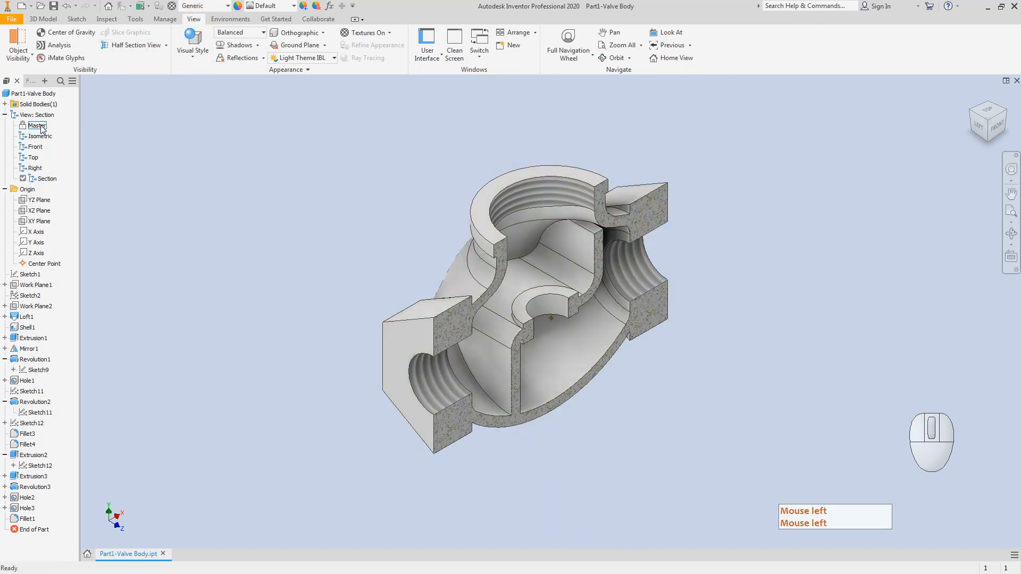
pyautogui.click(38, 178)
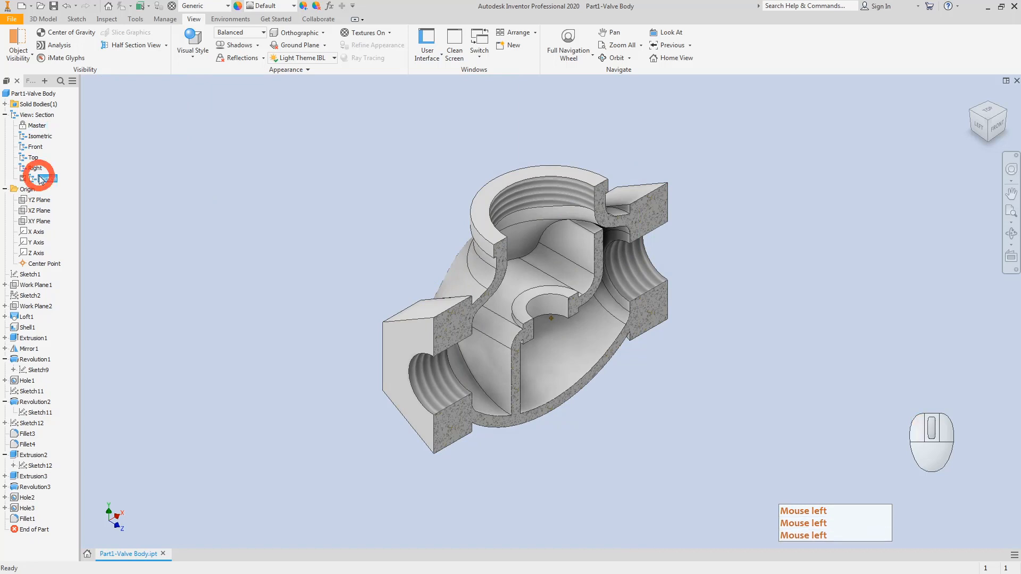
pyautogui.doubleClick(37, 126)
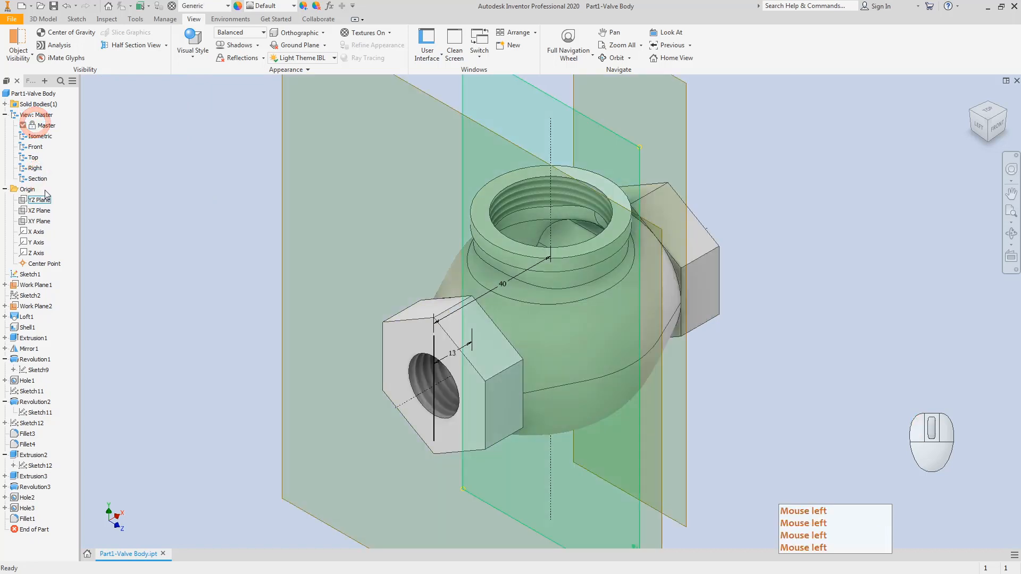
# Step: Hide Sketch1, Work Plane1 and Work Plane2 in the model
pyautogui.click(30, 274)
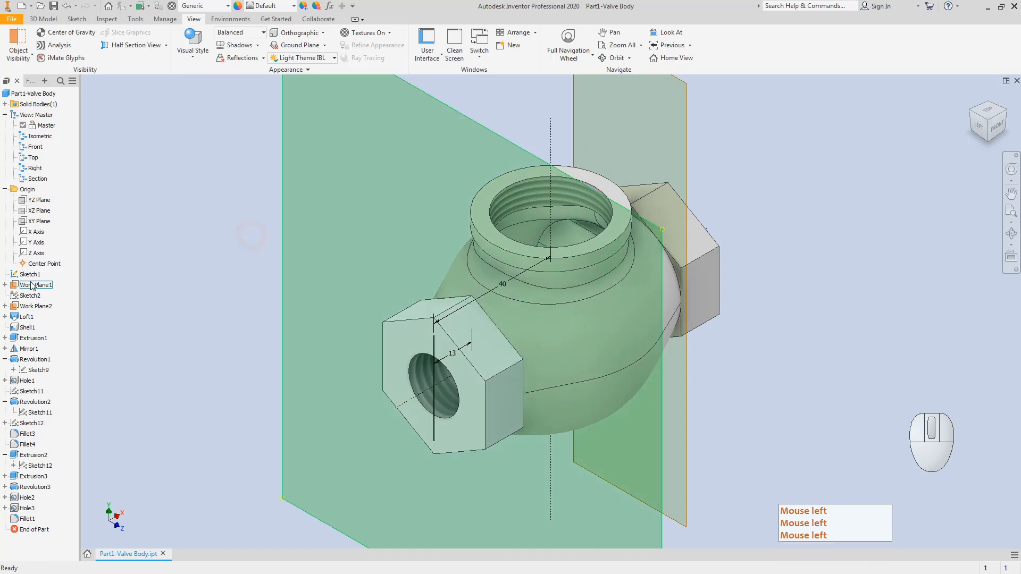
pyautogui.rightClick(31, 280)
pyautogui.click(53, 420)
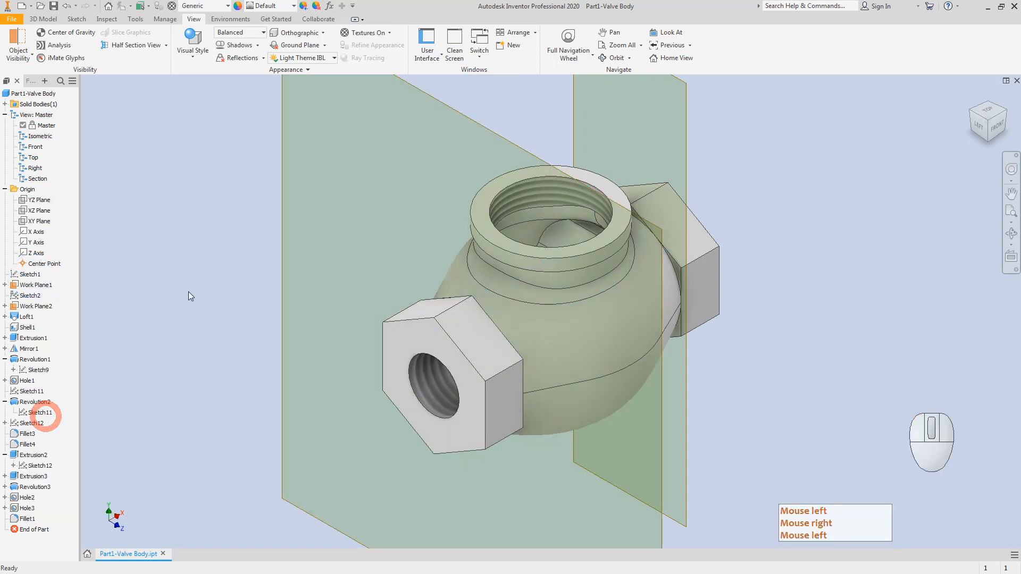
pyautogui.rightClick(29, 287)
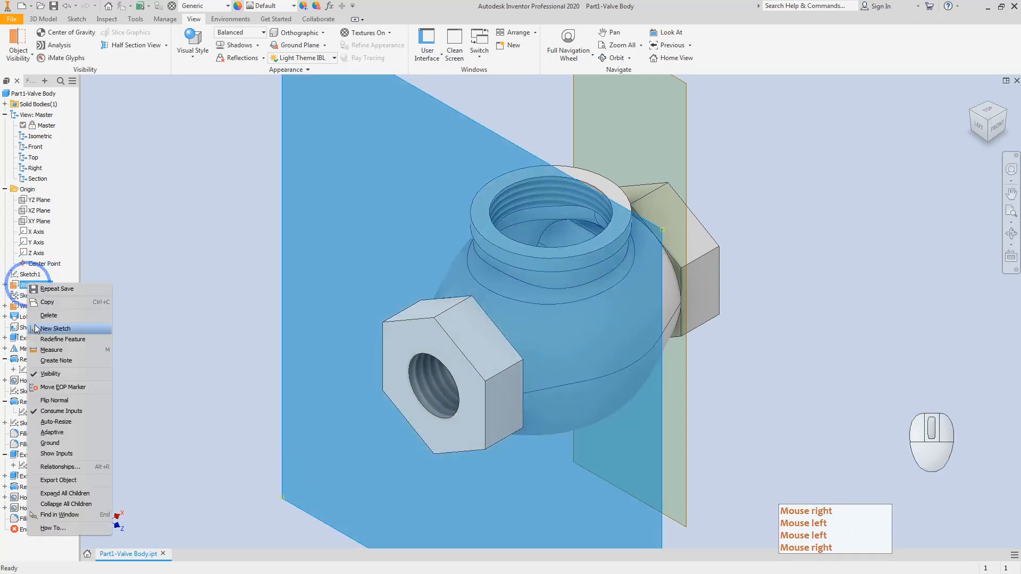
pyautogui.click(51, 376)
pyautogui.rightClick(40, 307)
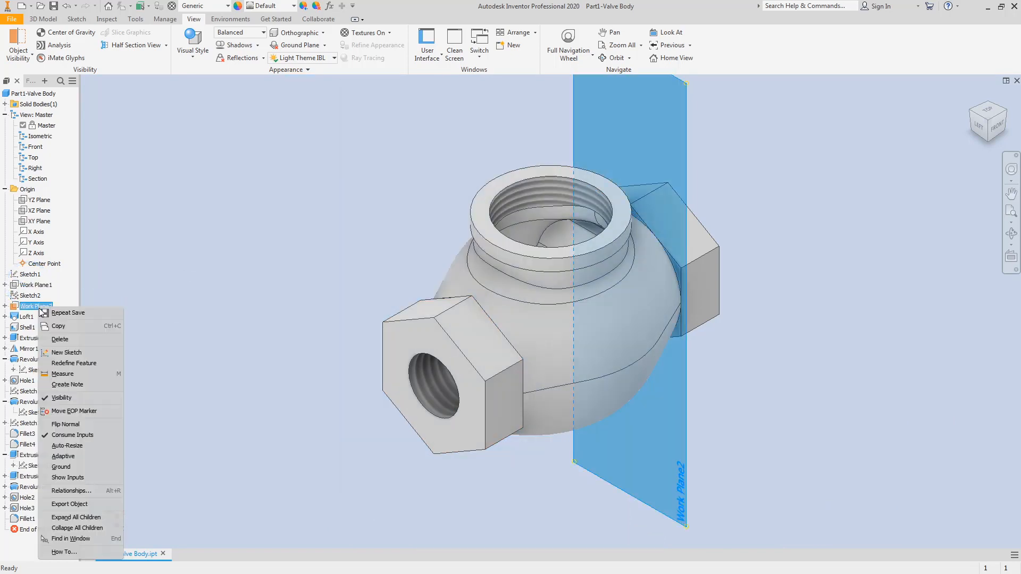
pyautogui.click(61, 398)
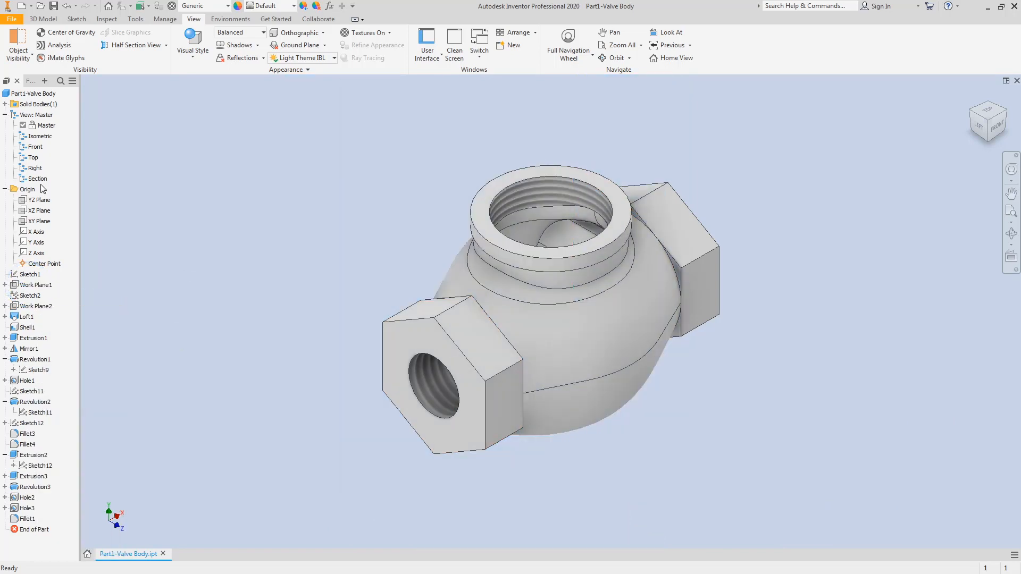
# Step: Activate the cut-away Section view, then return to the uncut Master view
pyautogui.doubleClick(37, 167)
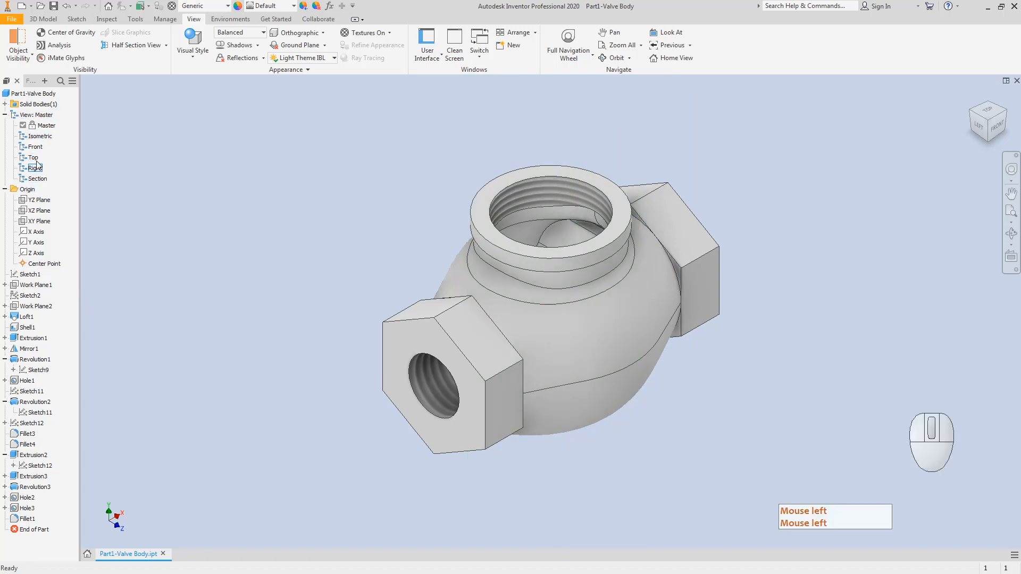
pyautogui.rightClick(44, 126)
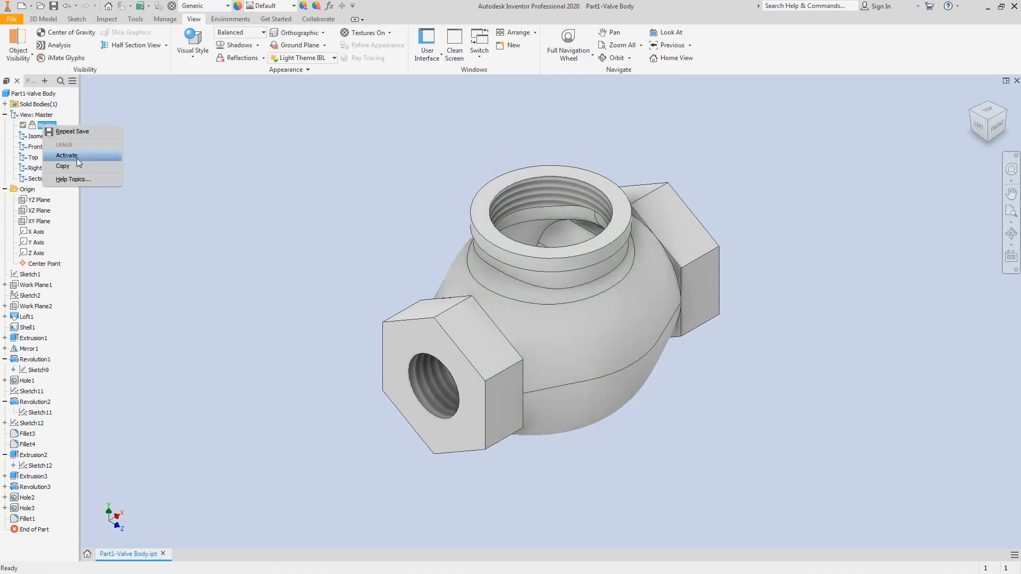
pyautogui.click(140, 190)
pyautogui.rightClick(35, 115)
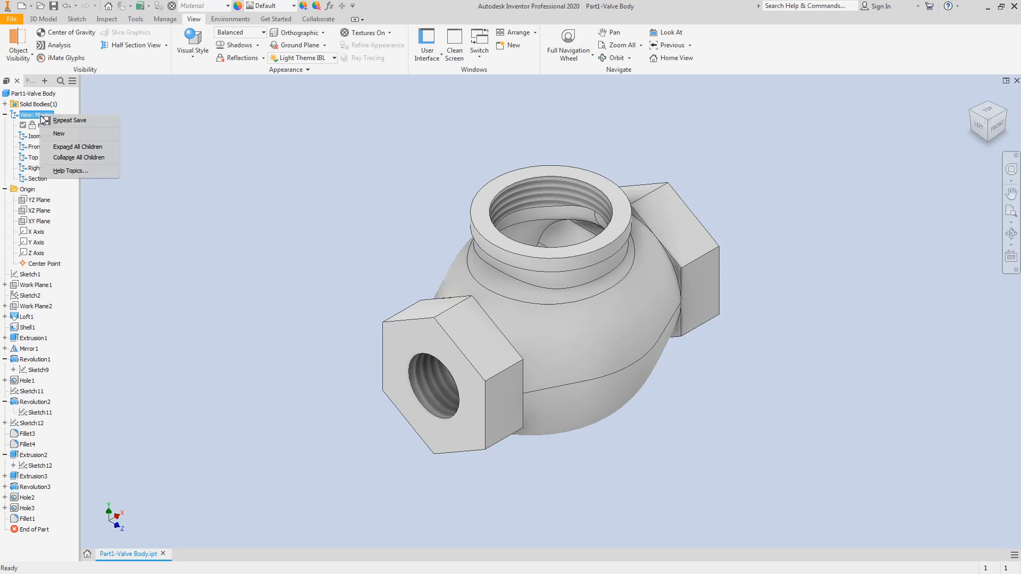
pyautogui.click(195, 234)
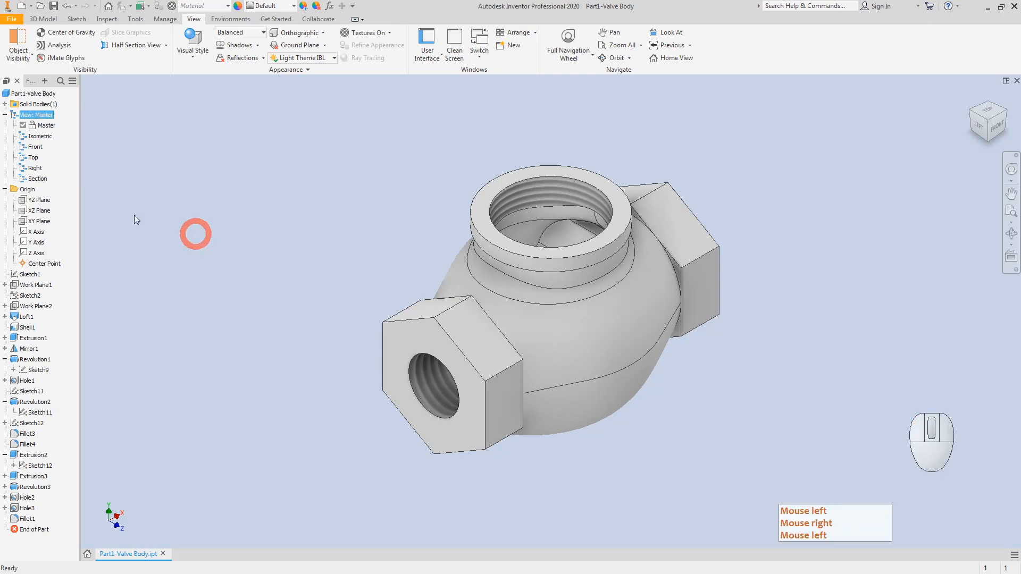
pyautogui.rightClick(46, 180)
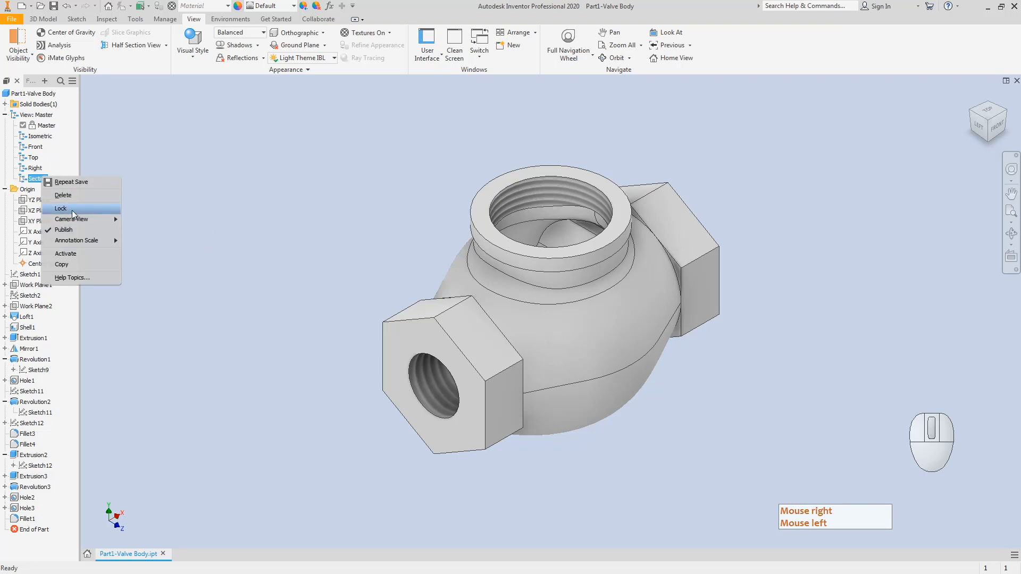
pyautogui.click(233, 226)
pyautogui.click(41, 180)
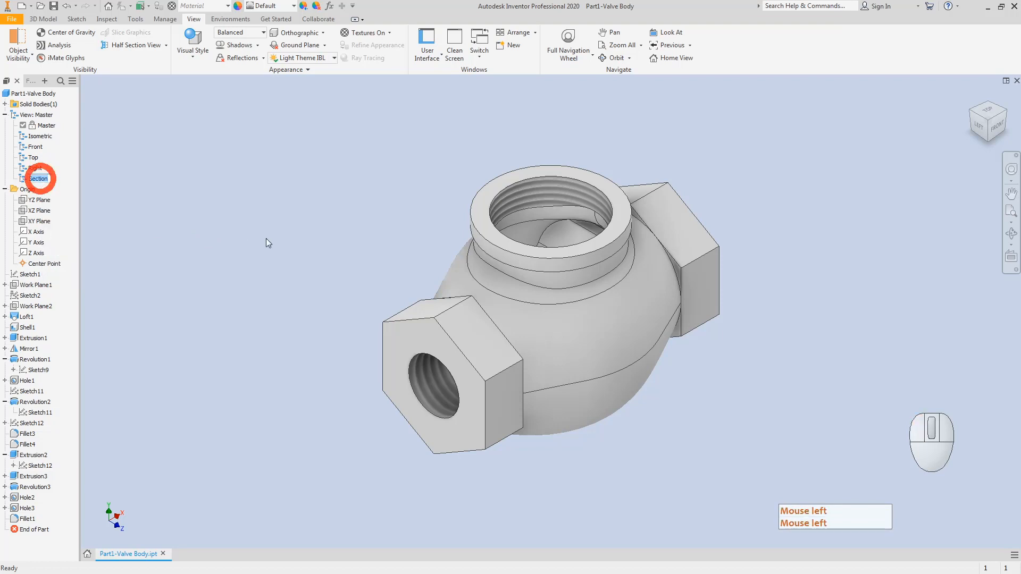
pyautogui.click(26, 180)
pyautogui.click(26, 180)
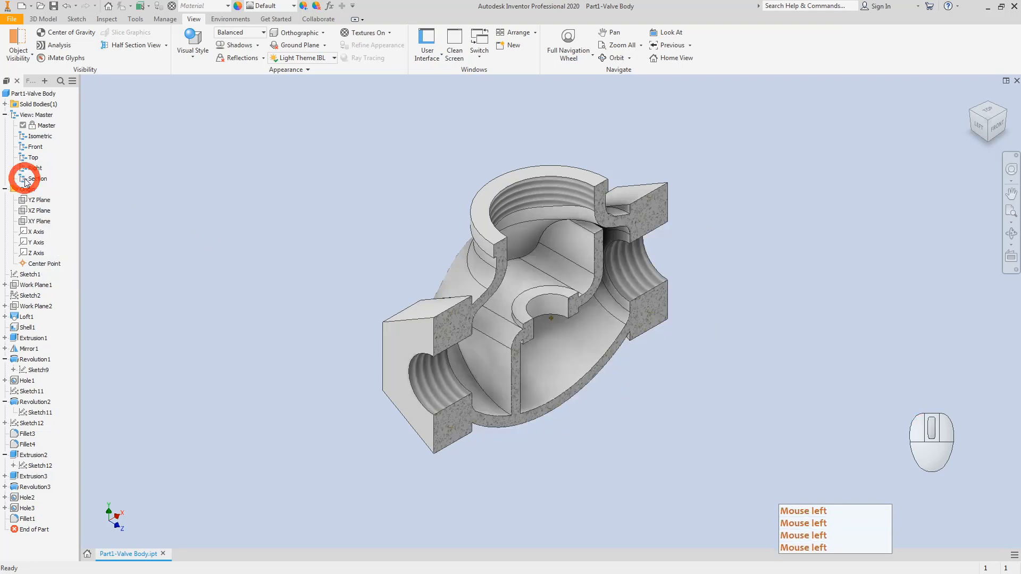
pyautogui.click(37, 127)
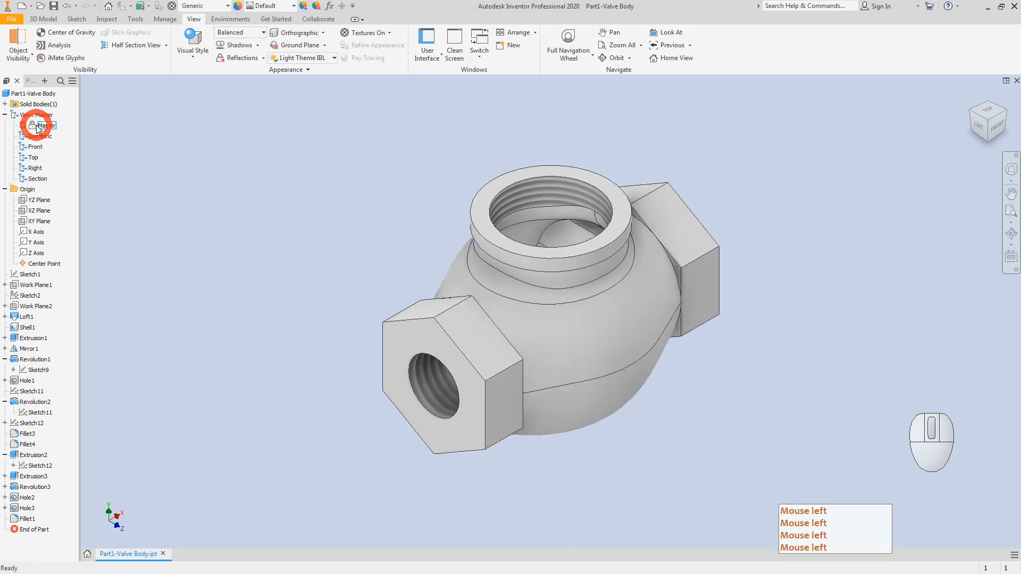
pyautogui.click(147, 208)
# Step: Collapse the browser folders, save Part1-Valve Body.ipt, and view it from Front then Home
pyautogui.click(5, 115)
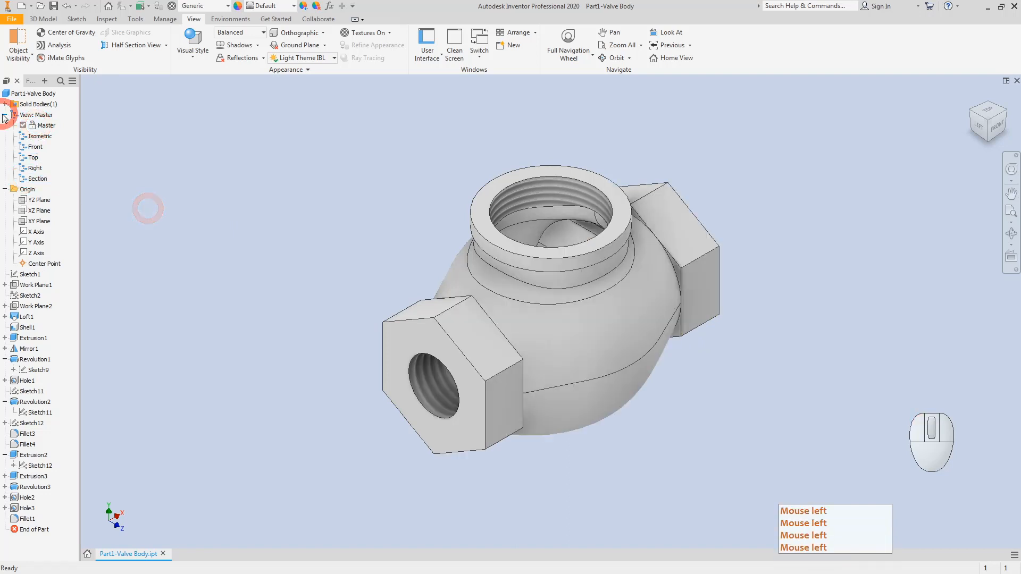
pyautogui.click(5, 127)
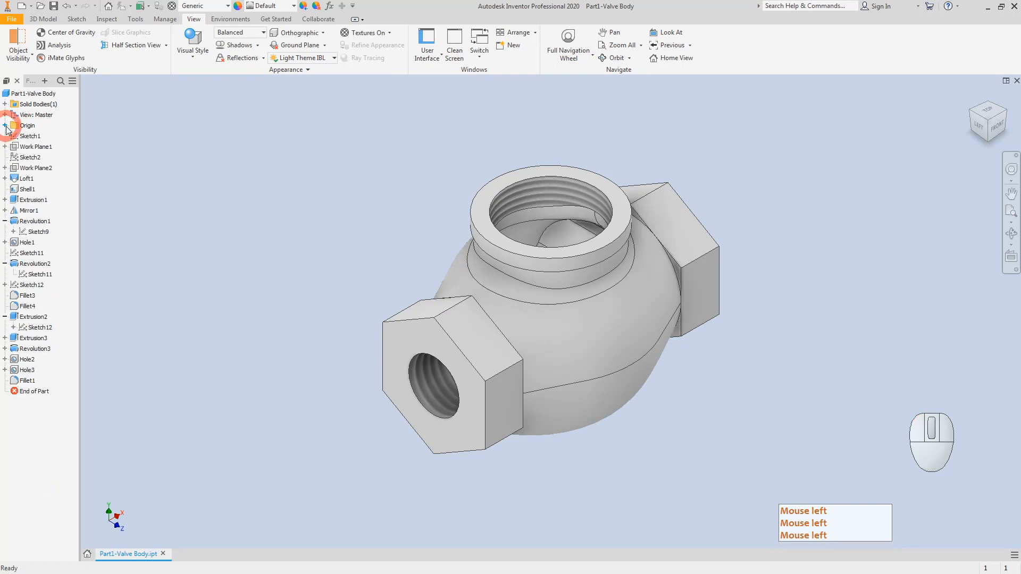
pyautogui.click(54, 6)
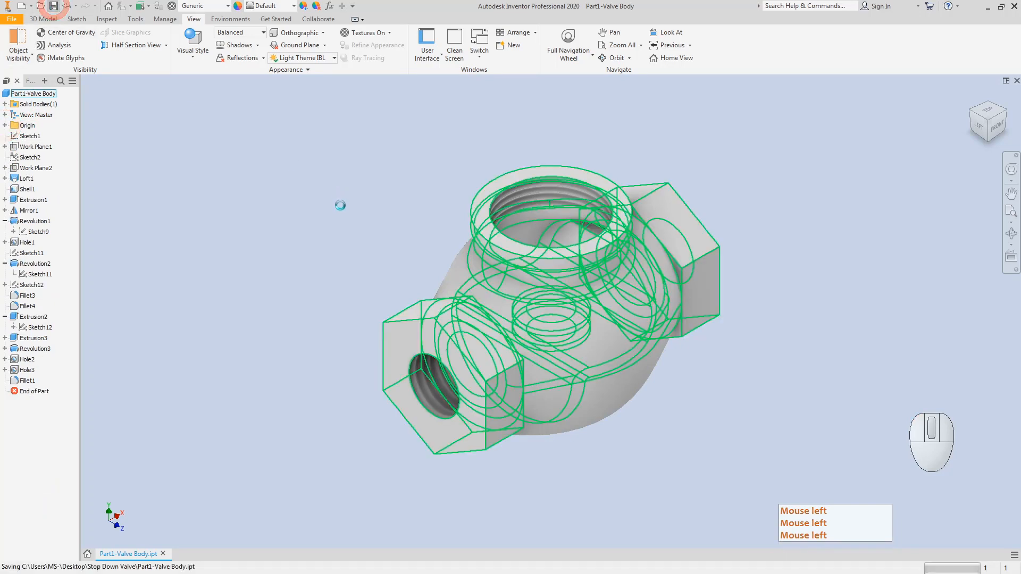
pyautogui.click(998, 126)
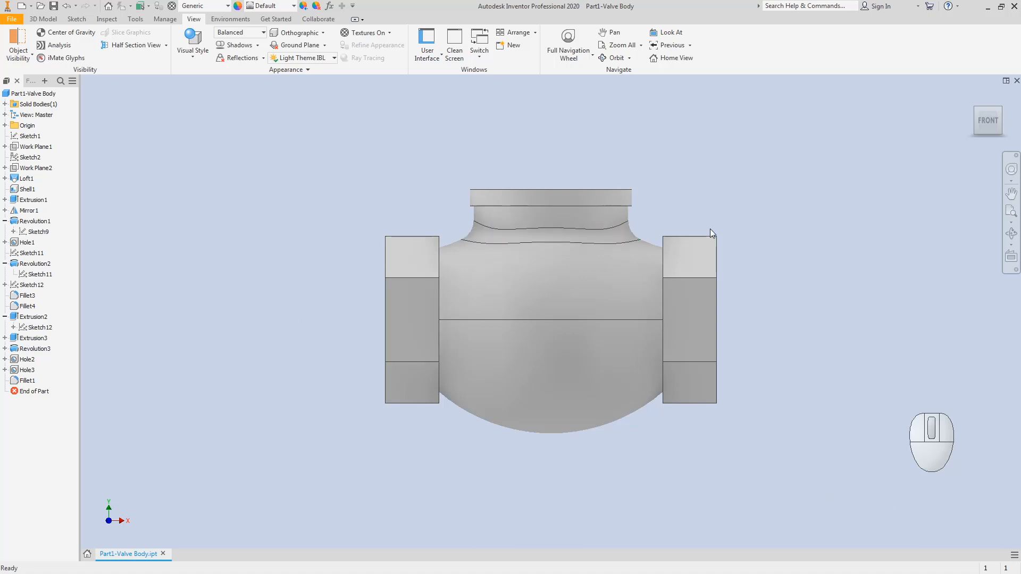
pyautogui.click(976, 109)
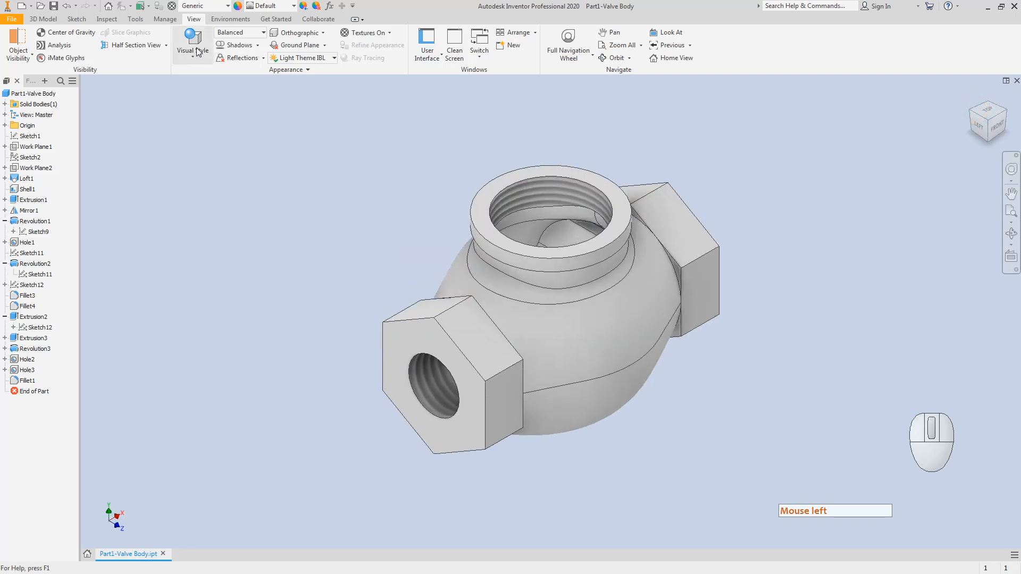
pyautogui.click(43, 19)
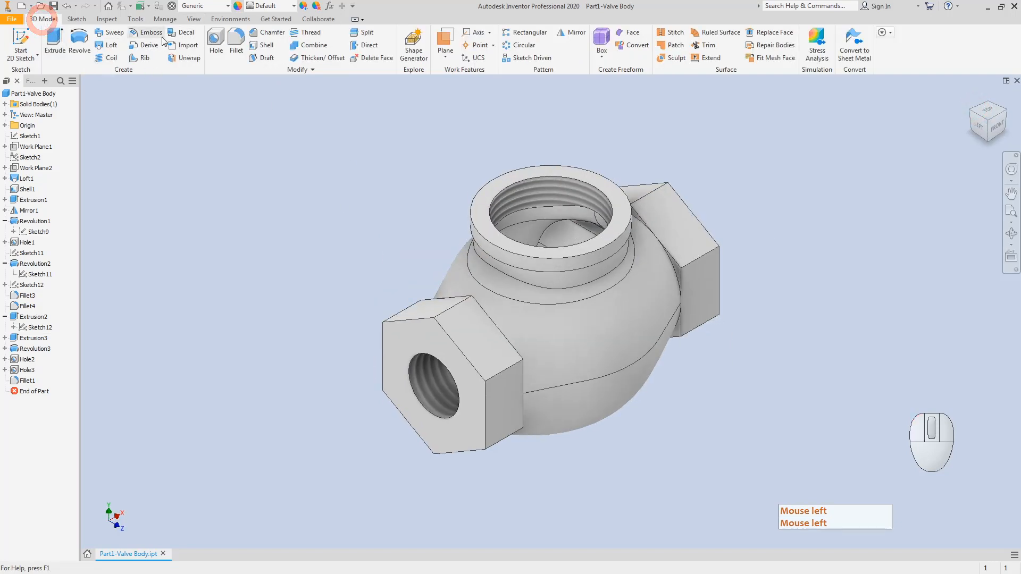
# Step: Start a 5 mm fillet on the edge where a hex boss meets the body
pyautogui.click(236, 40)
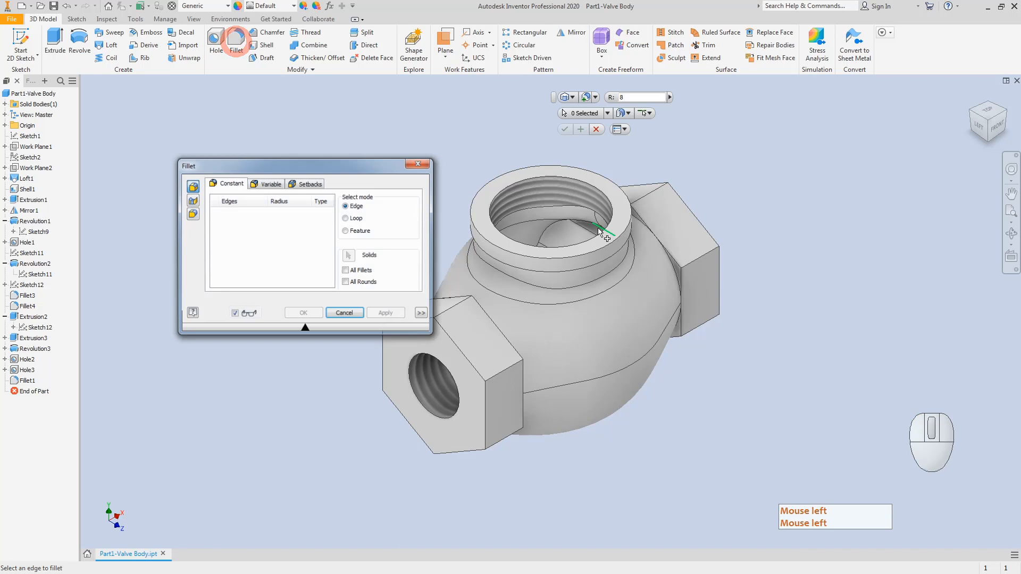
pyautogui.click(674, 274)
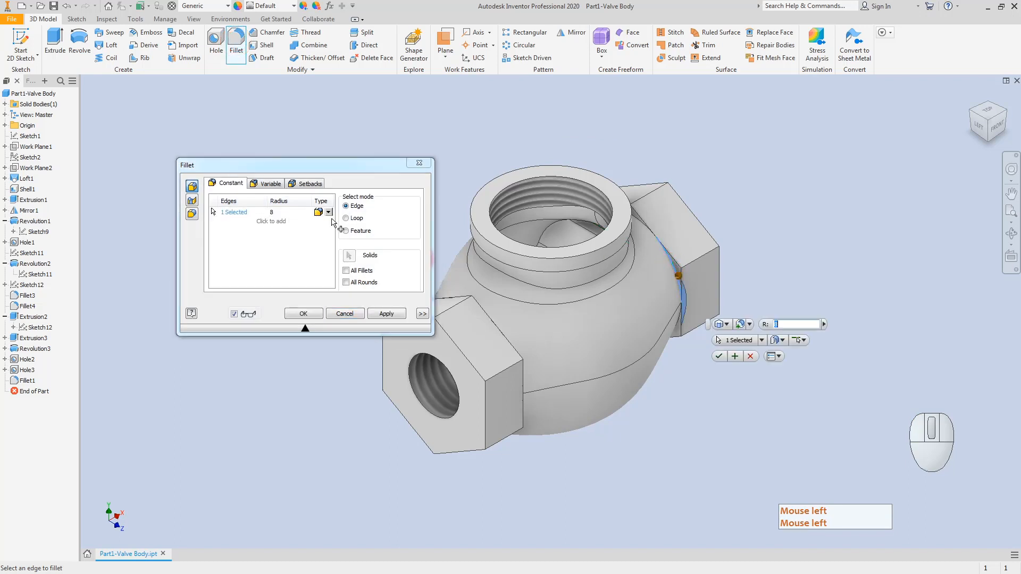
pyautogui.click(278, 213)
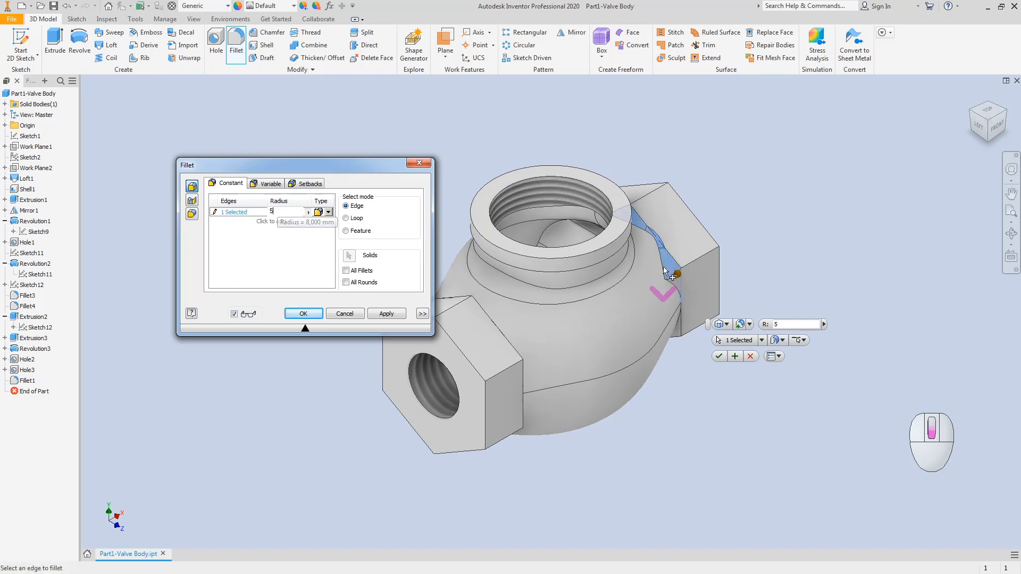
pyautogui.scroll(3, 682, 278)
pyautogui.scroll(-4, 678, 280)
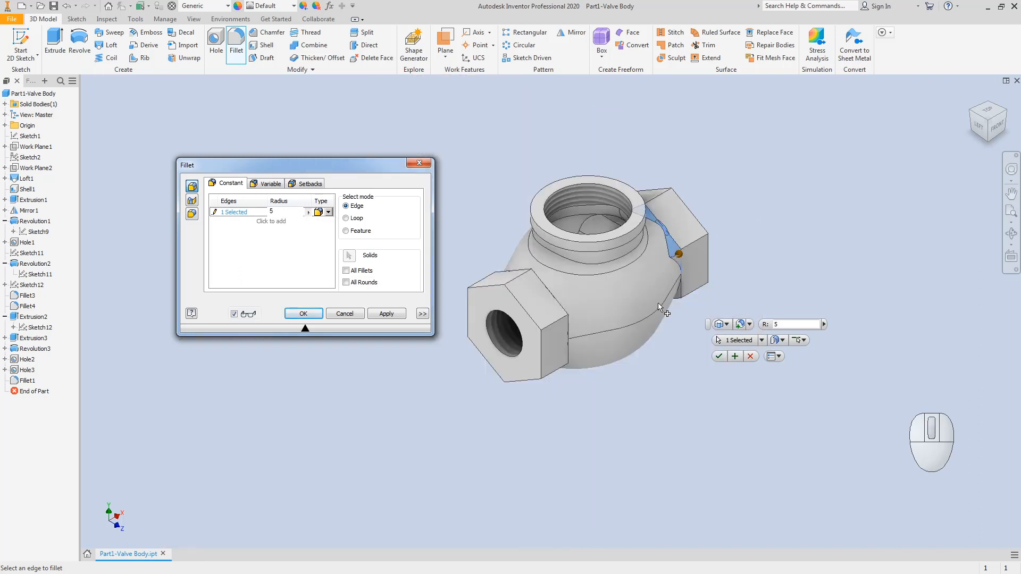
# Step: Add two more boss-to-body edges, preview the fillet, and bring up the Paint reference drawing
pyautogui.click(985, 143)
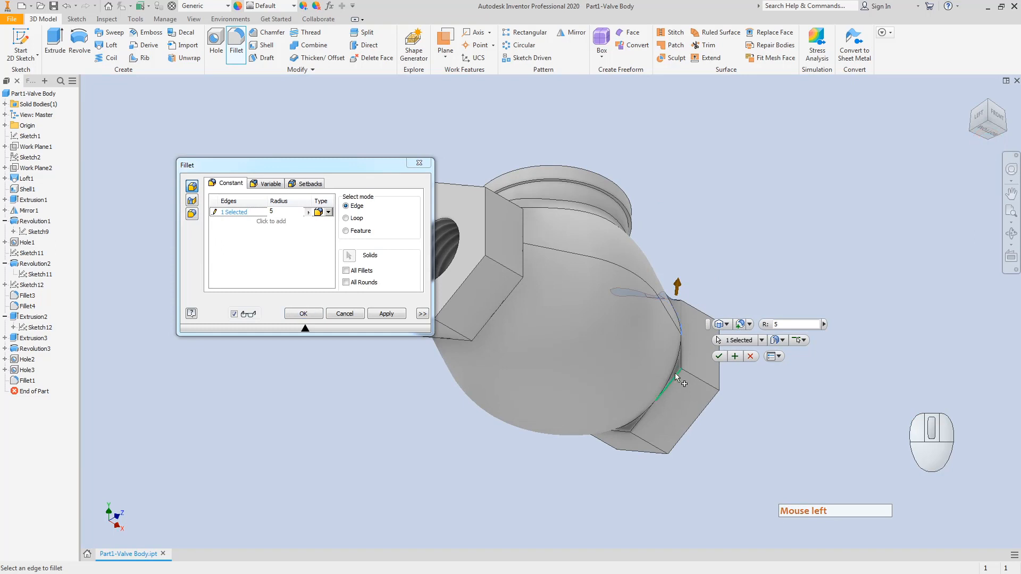
pyautogui.click(675, 367)
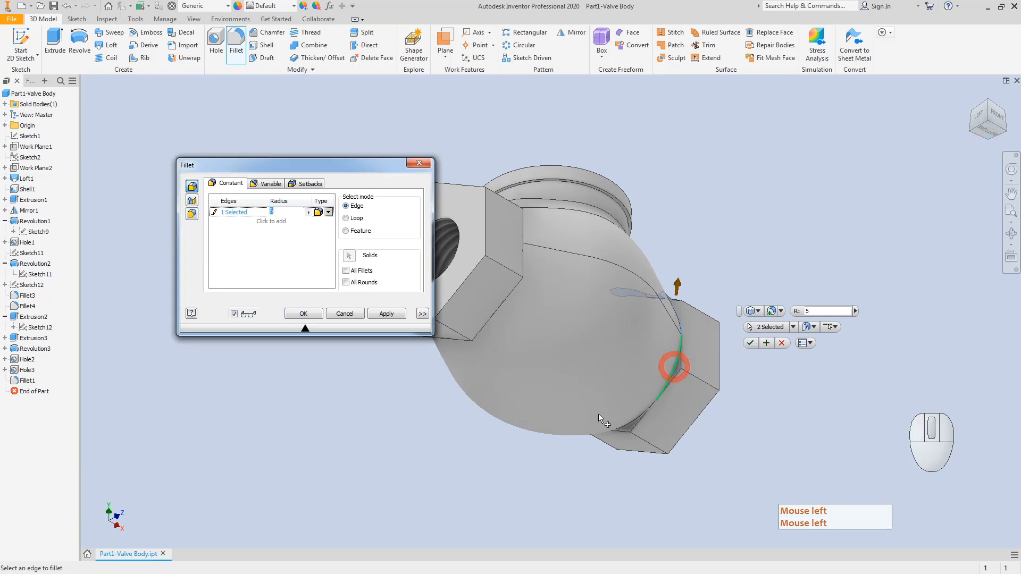
pyautogui.click(629, 424)
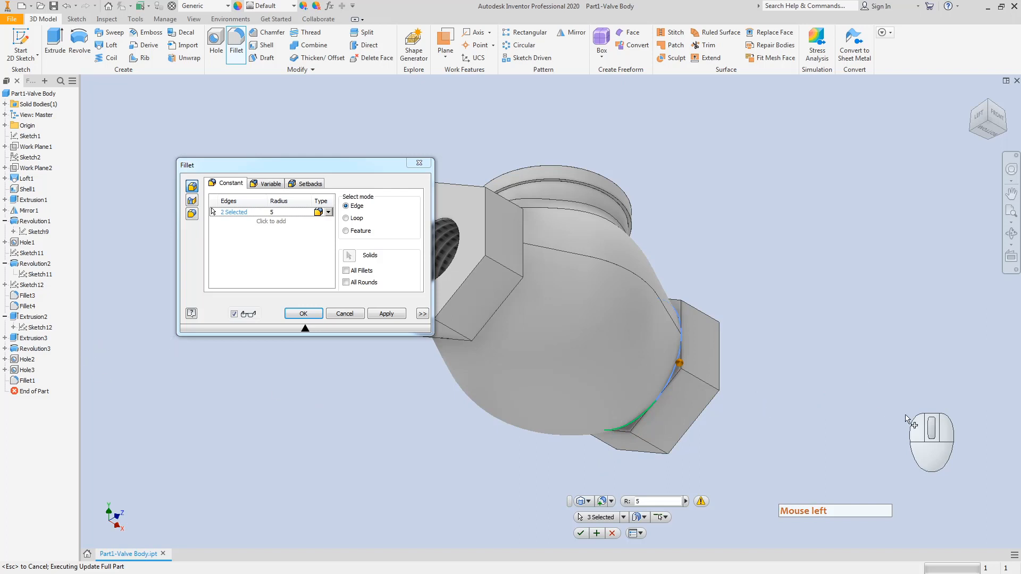
pyautogui.click(212, 211)
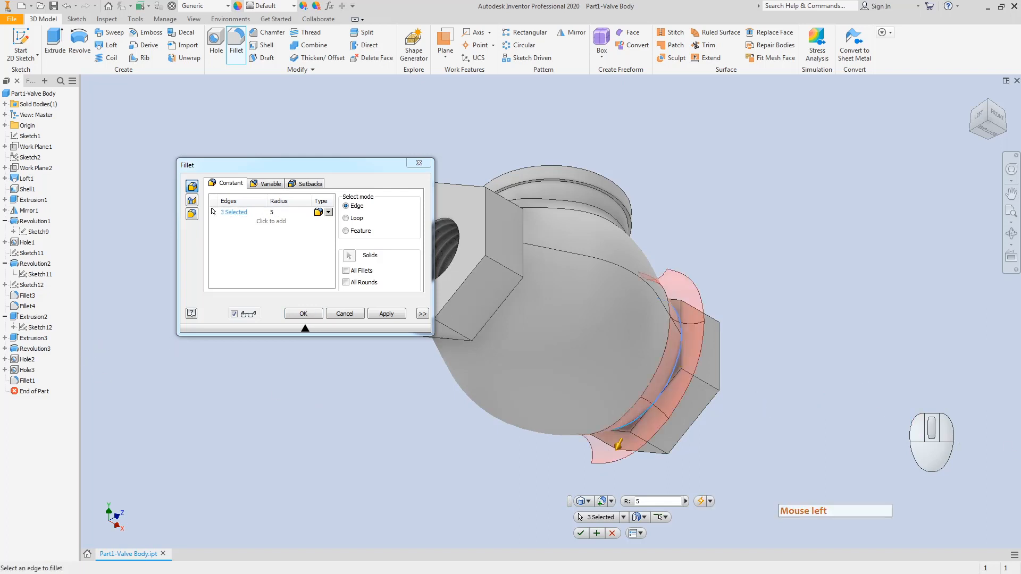
pyautogui.click(211, 211)
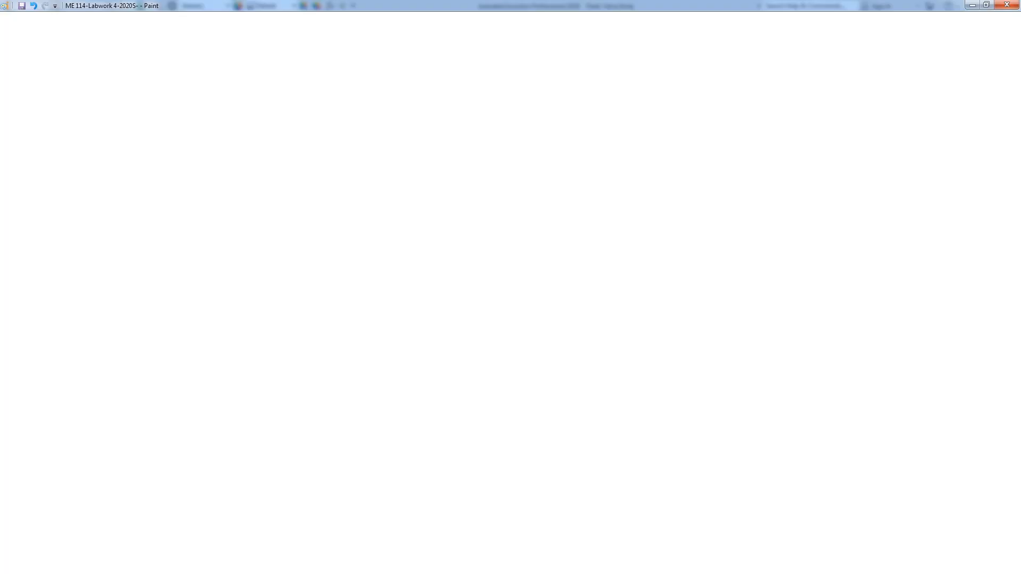